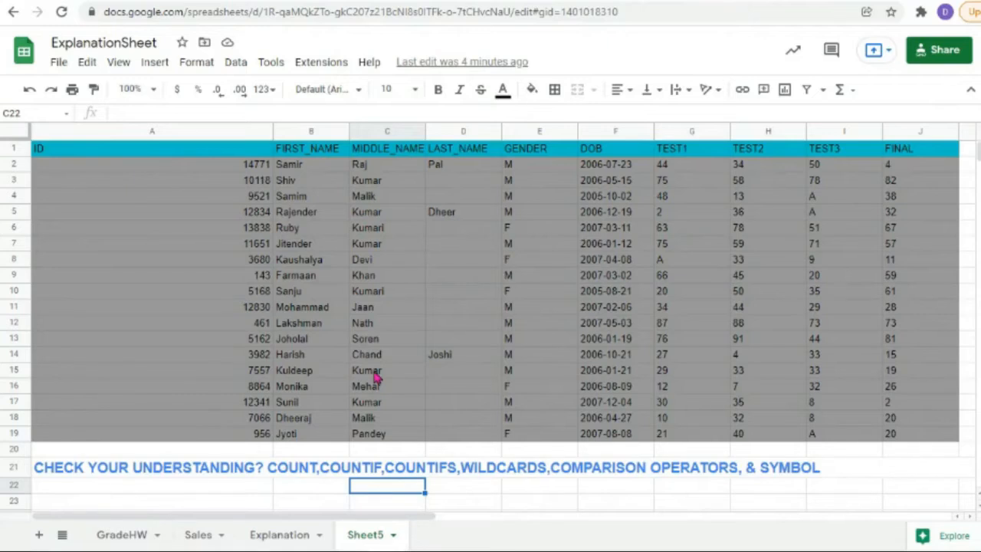
Step: Enter =countif(G2:G19,">50") in C24 to count TEST1 scores above 50, giving 0
scroll(376, 375, down, 6)
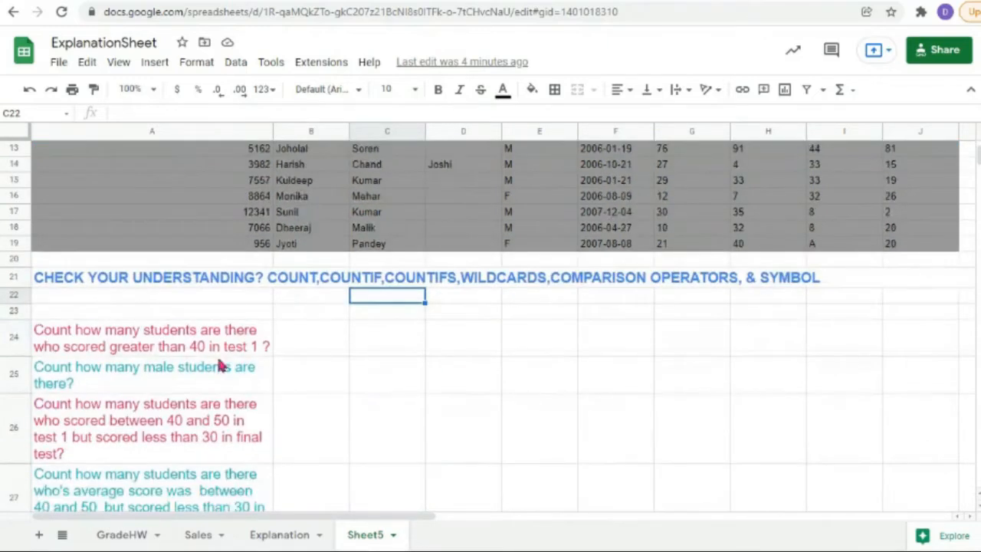
scroll(163, 364, down, 1)
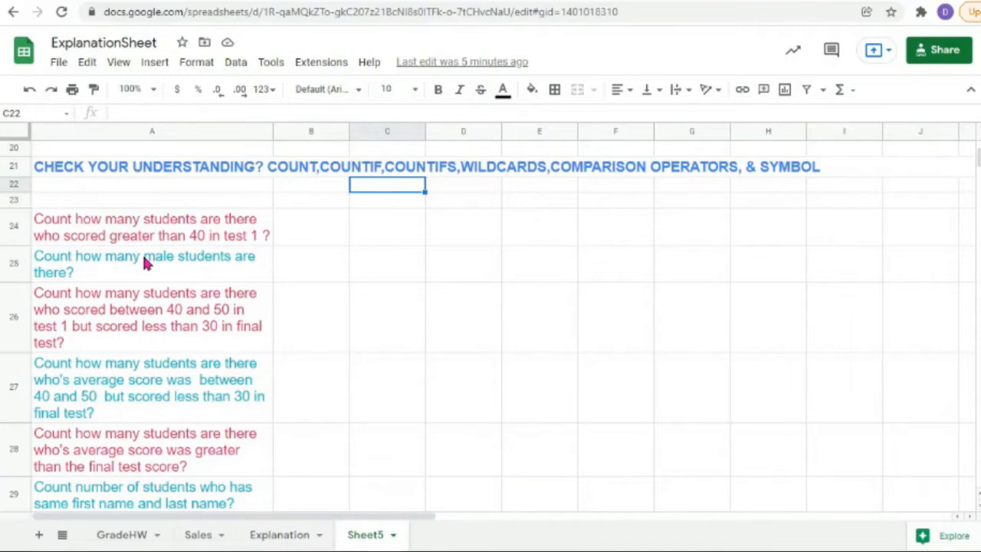
scroll(144, 258, up, 2)
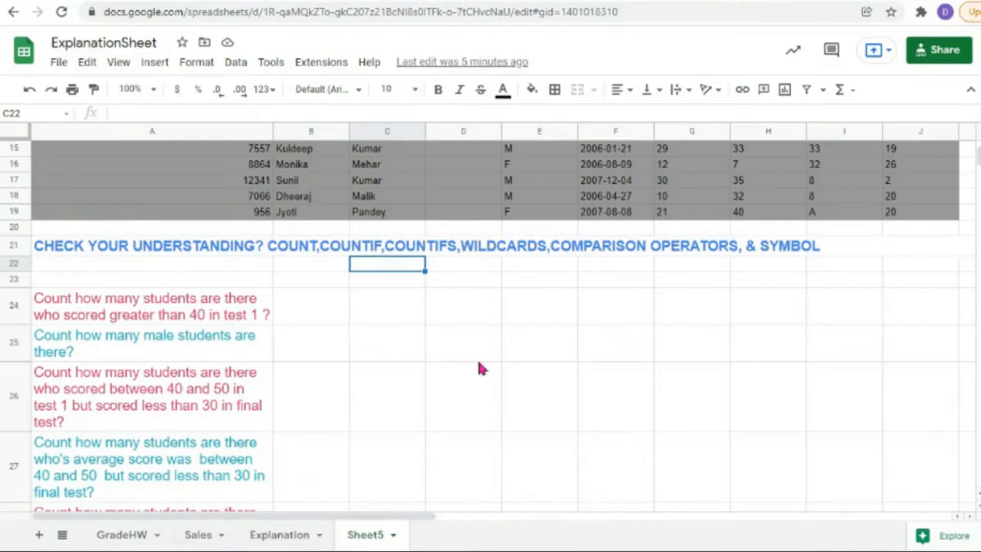
scroll(509, 368, up, 5)
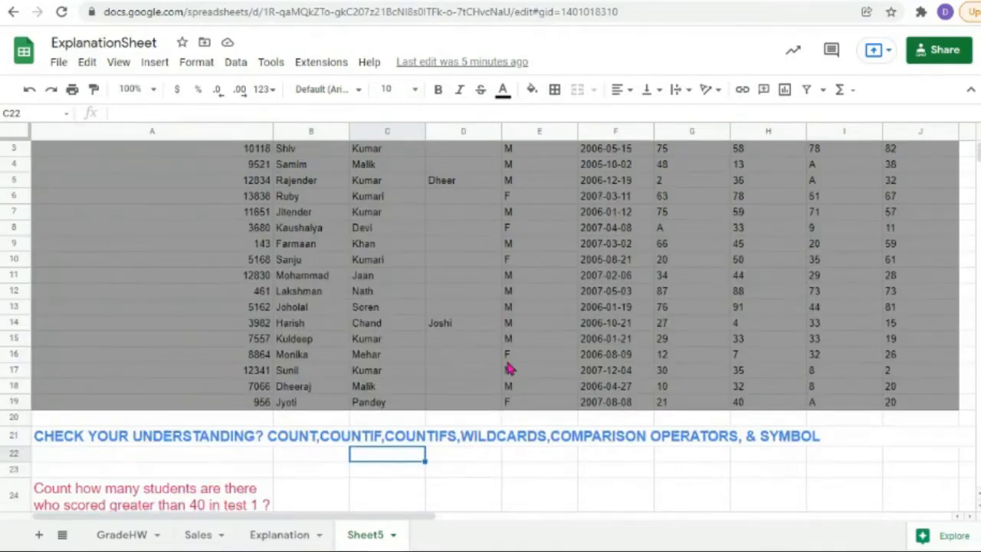
scroll(509, 368, down, 2)
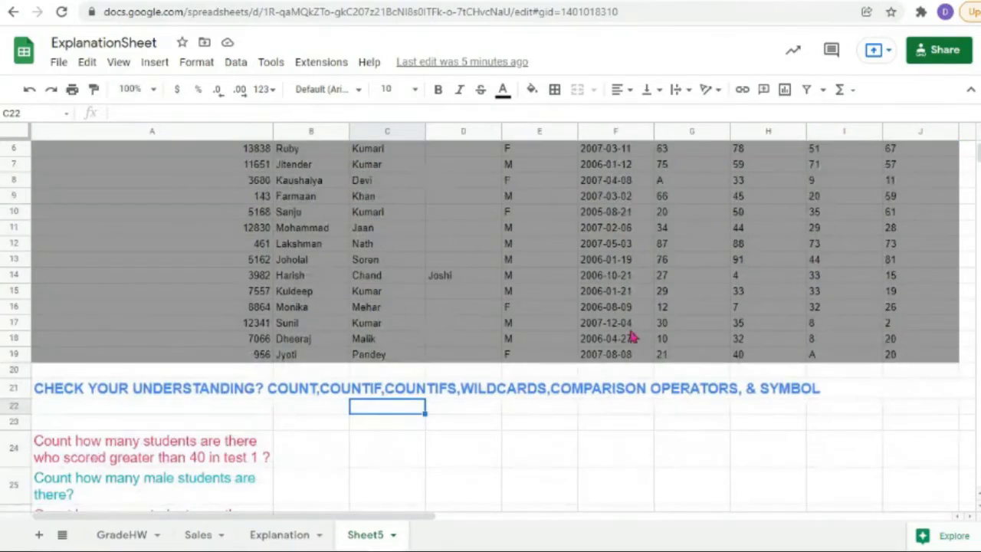
scroll(634, 334, up, 2)
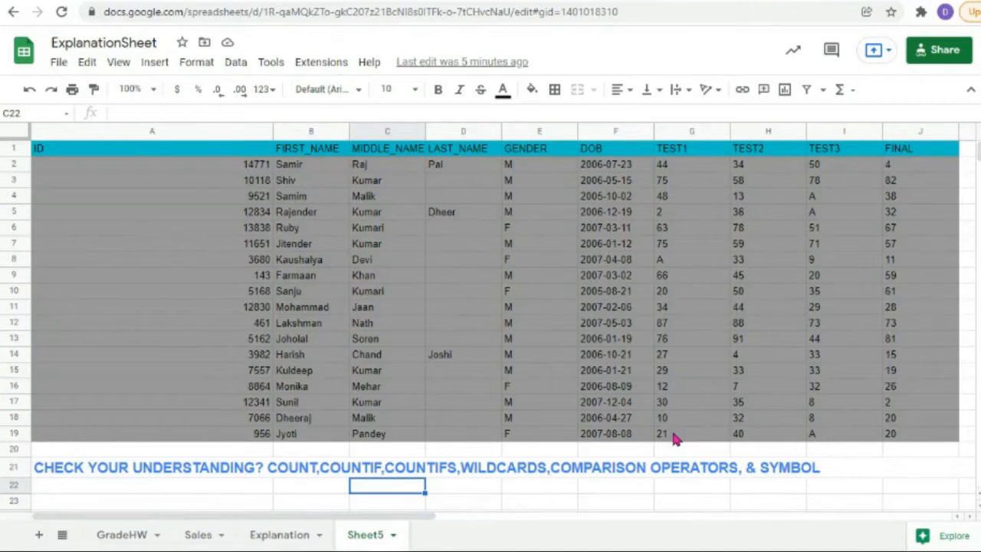
scroll(672, 431, down, 4)
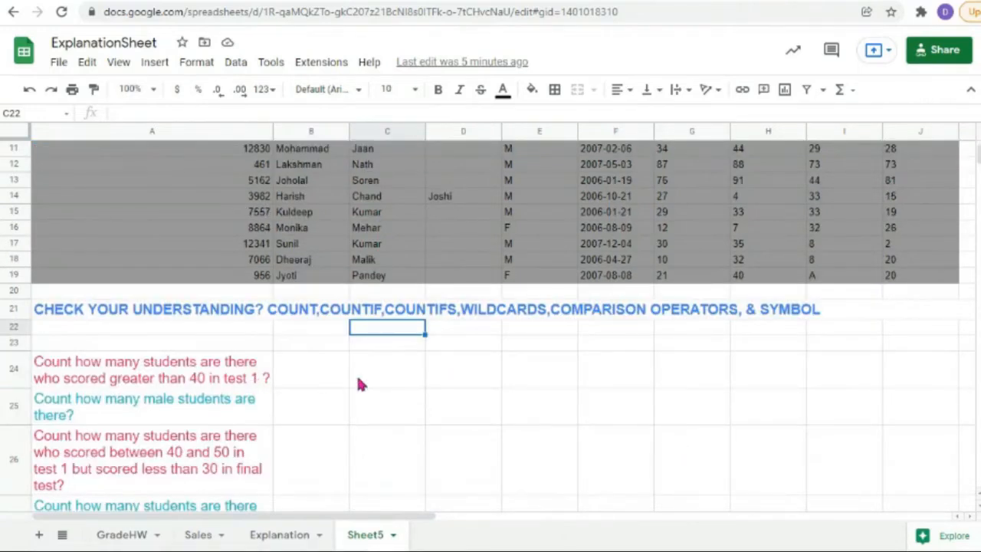
click(399, 370)
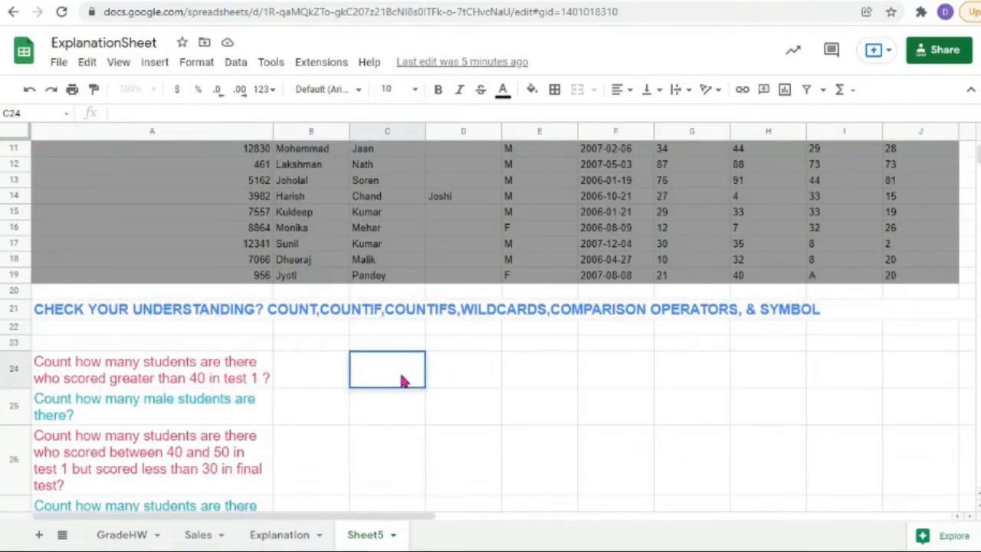
text(=)
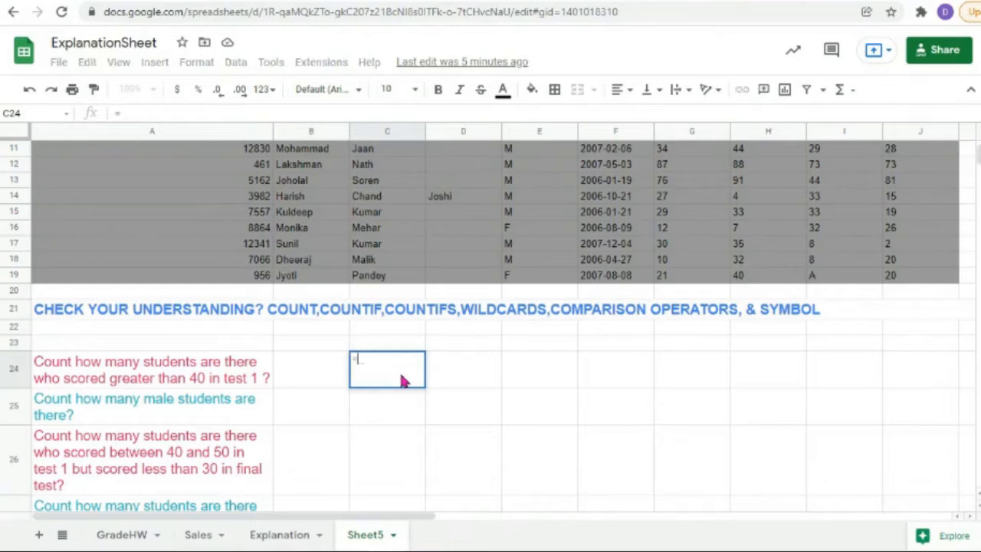
text(countif)
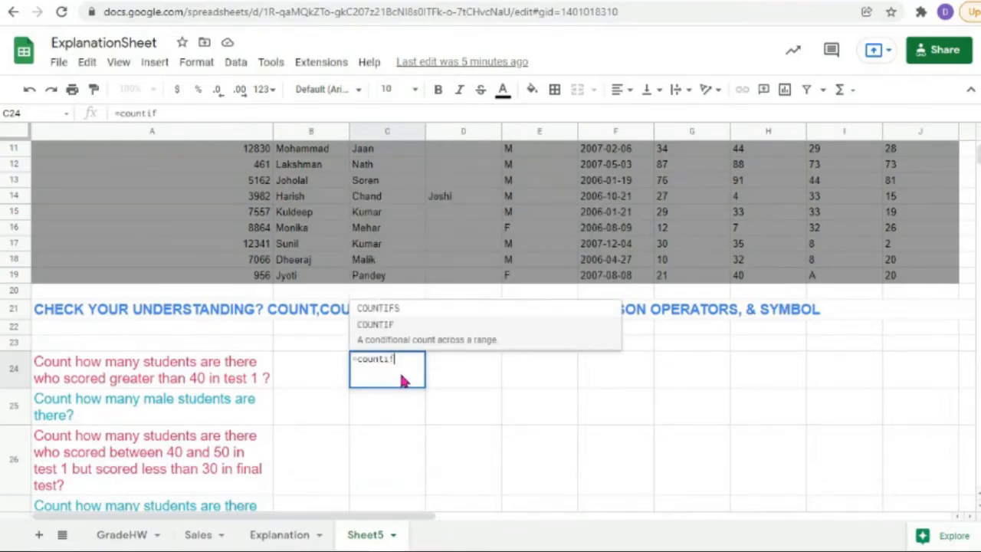
text(()
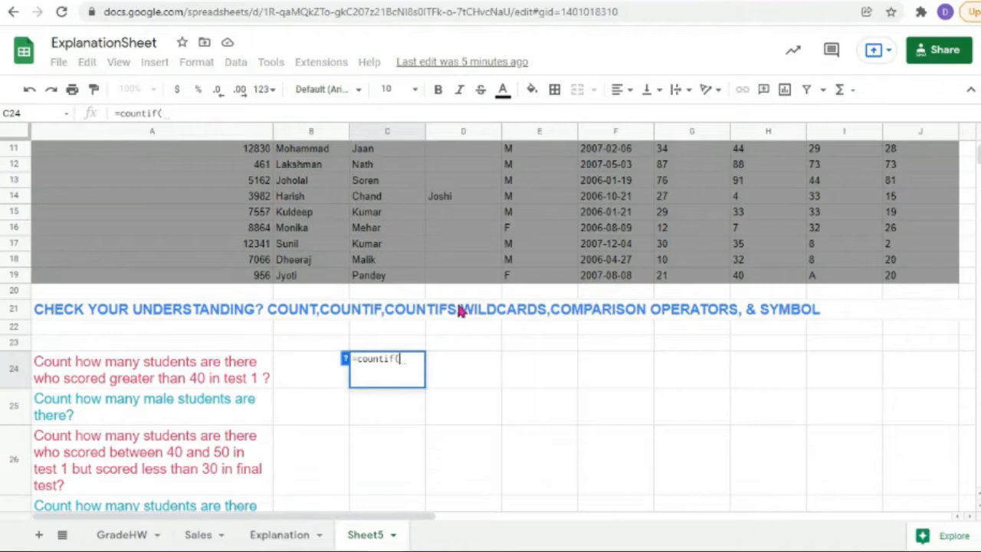
mouse_move(688, 278)
mouse_down()
mouse_move(682, 131)
mouse_move(676, 176)
mouse_move(668, 170)
mouse_up()
text(,)
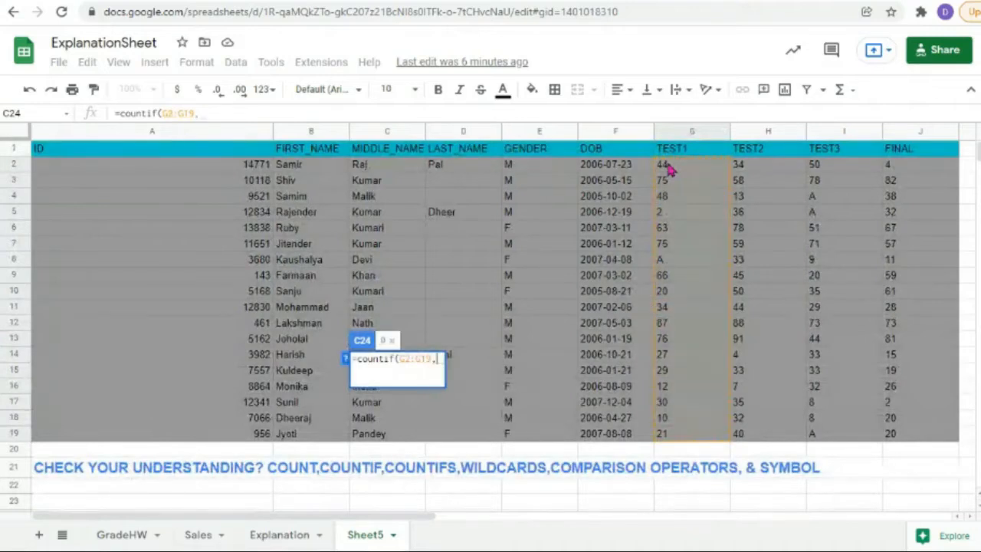
text(">")
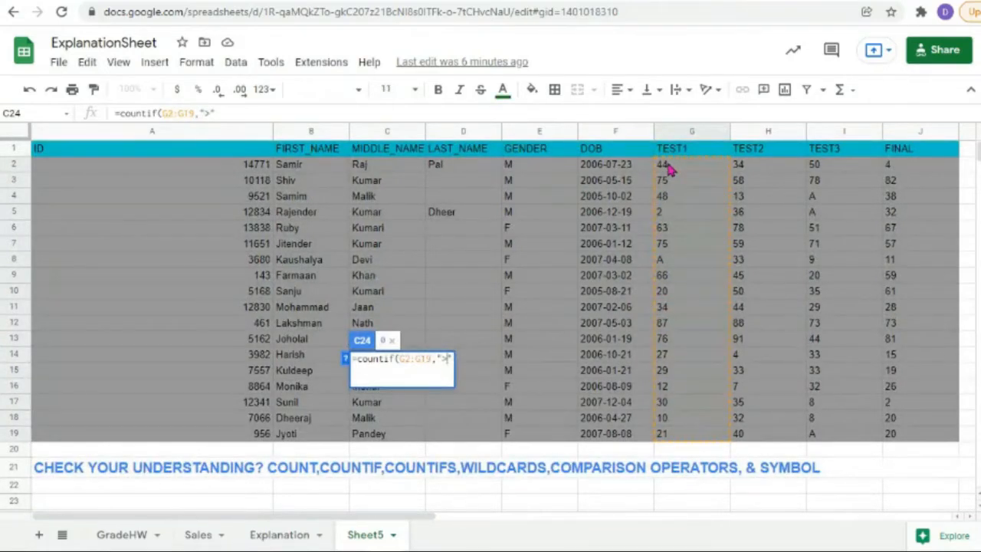
text(>50))
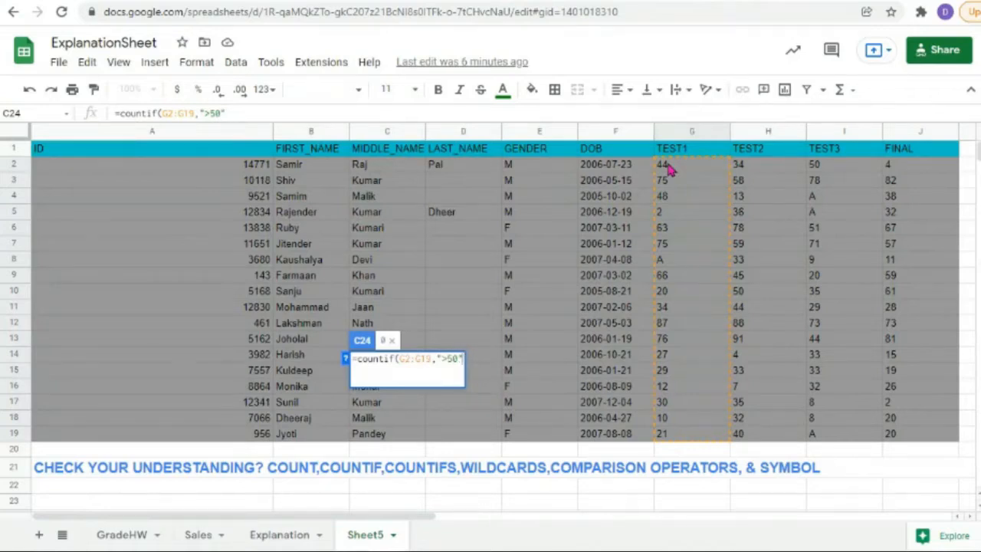
text())
key(Return)
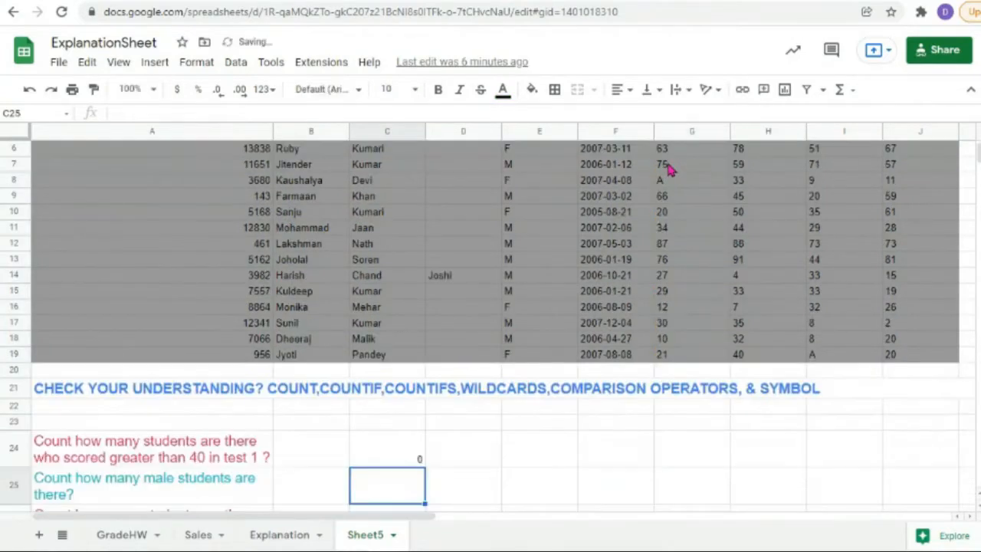
click(404, 458)
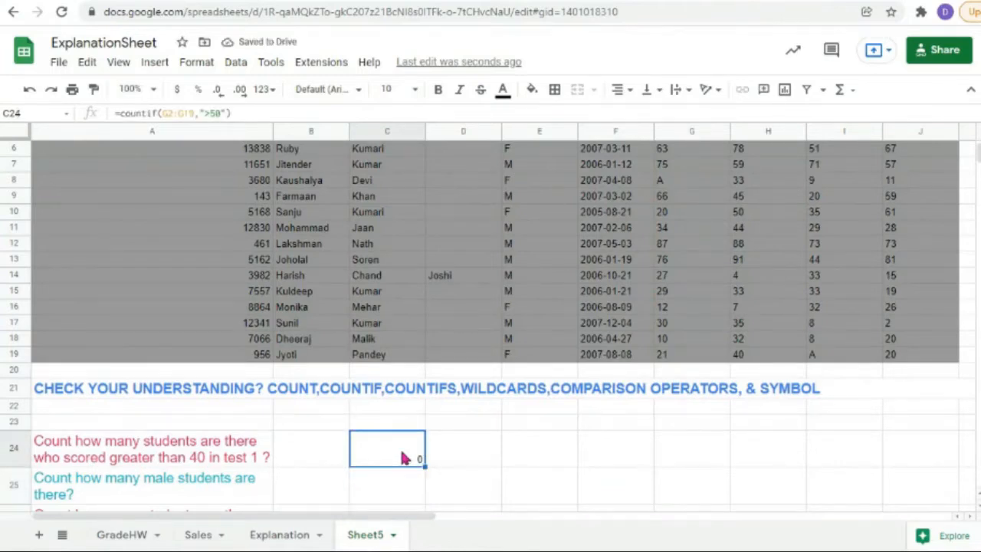
scroll(702, 283, up, 2)
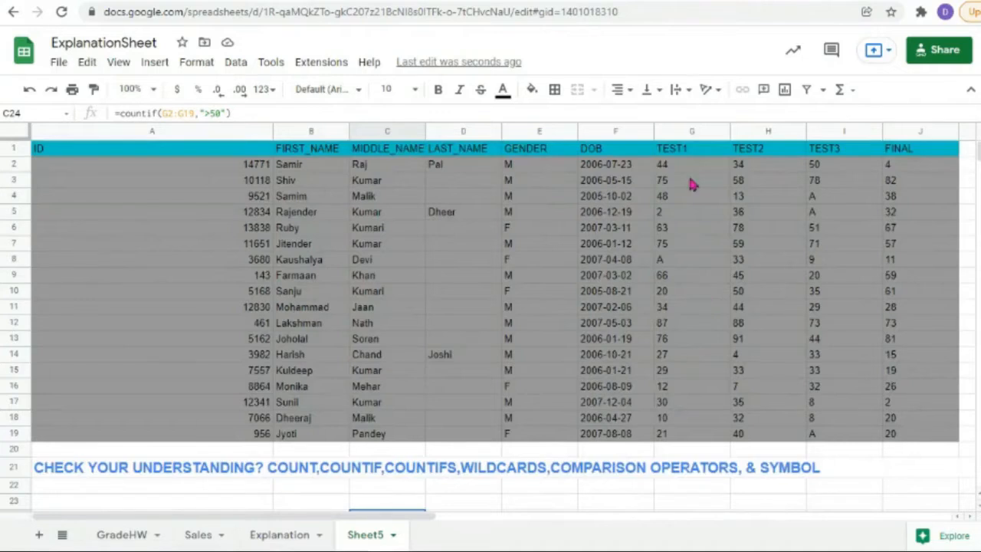
scroll(705, 423, down, 2)
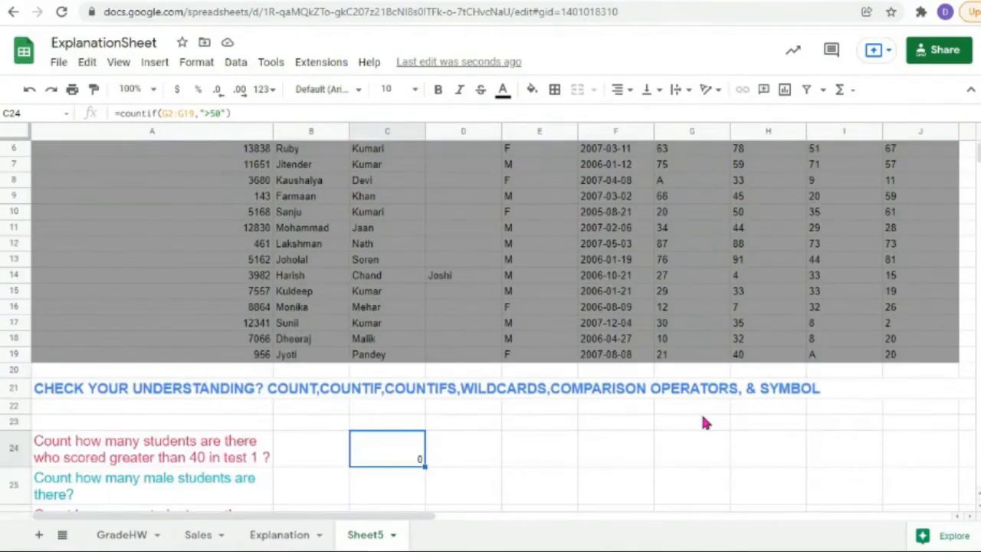
scroll(705, 423, up, 2)
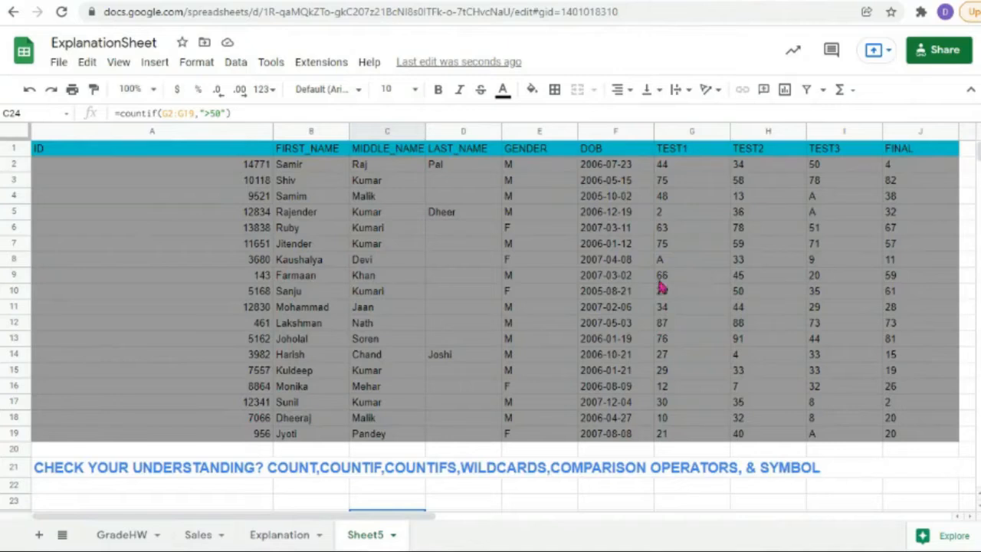
scroll(423, 483, down, 3)
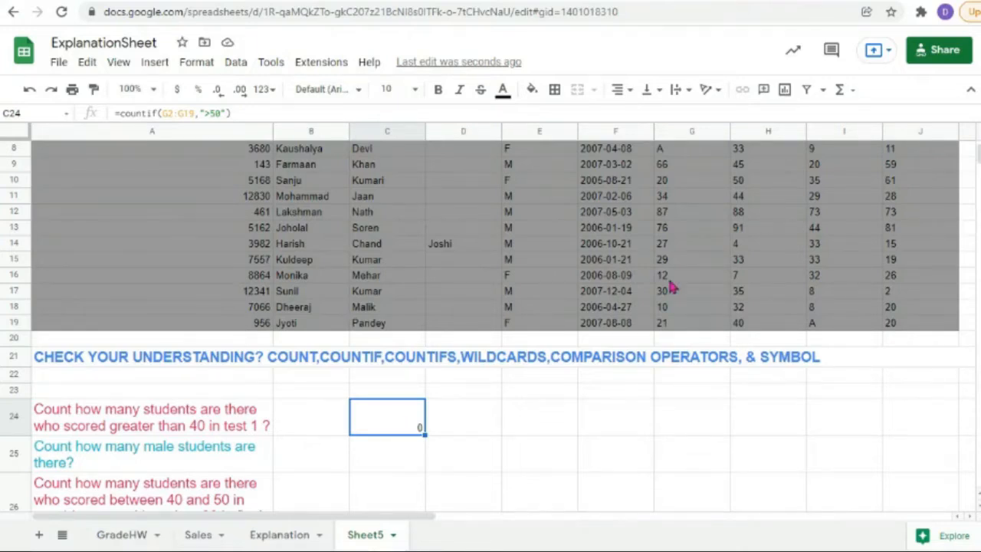
scroll(678, 288, up, 2)
scroll(676, 282, up, 1)
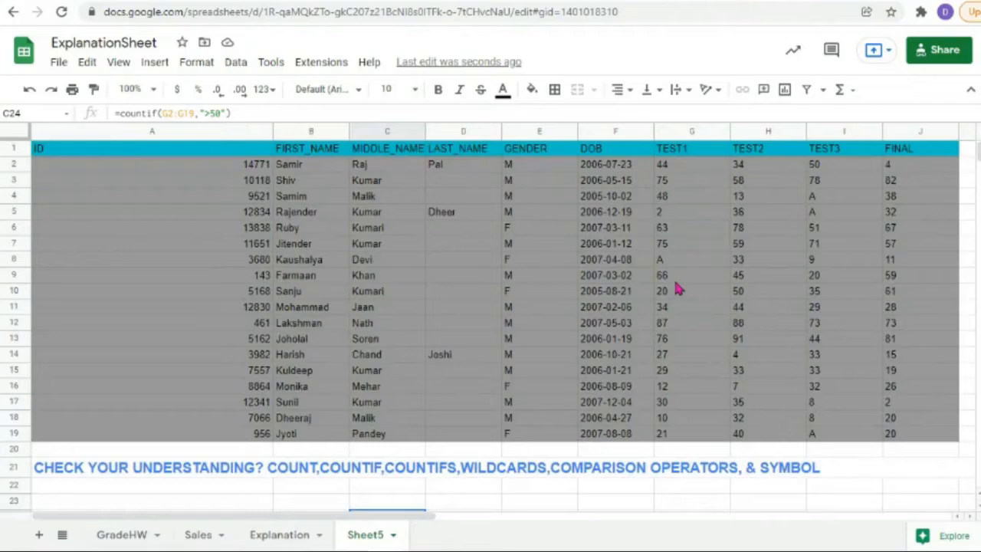
click(689, 227)
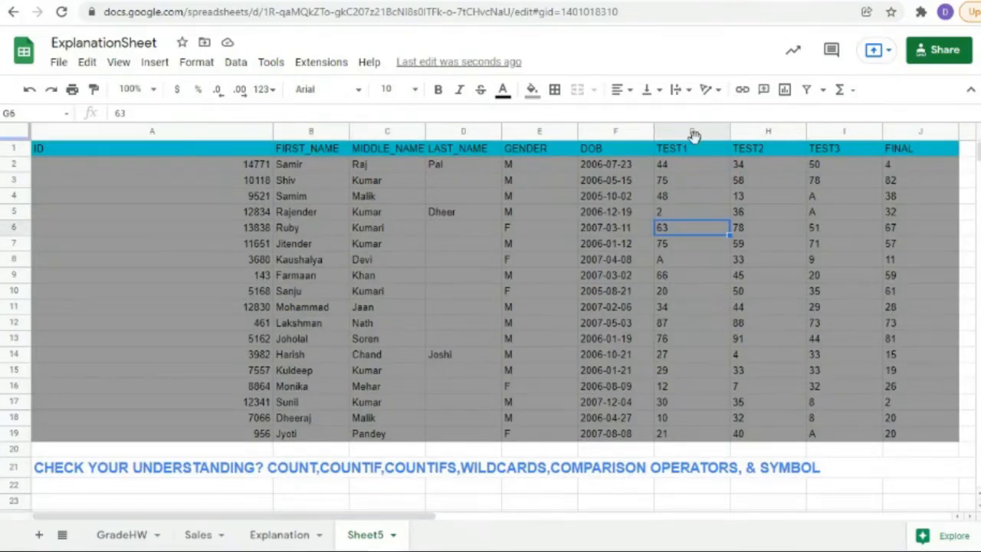
click(682, 150)
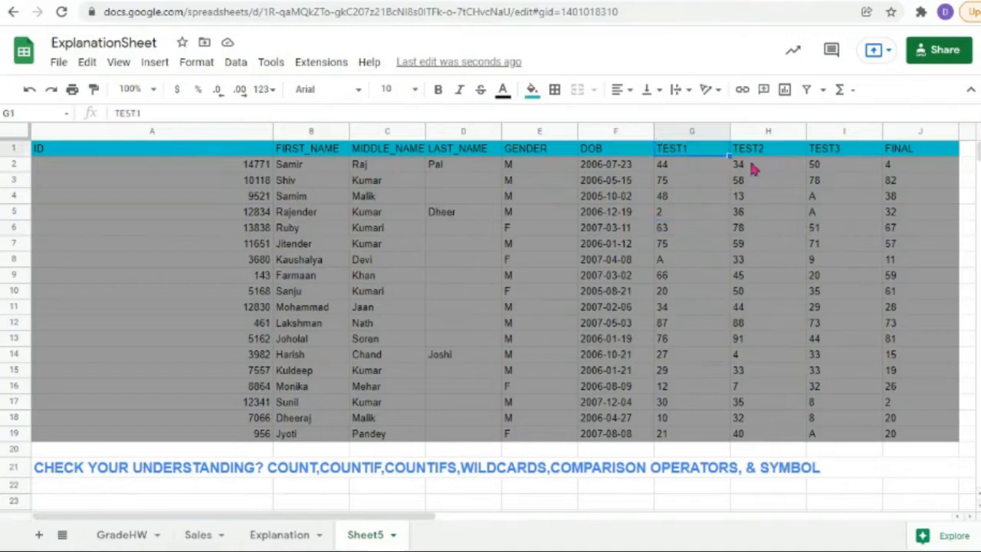
click(751, 150)
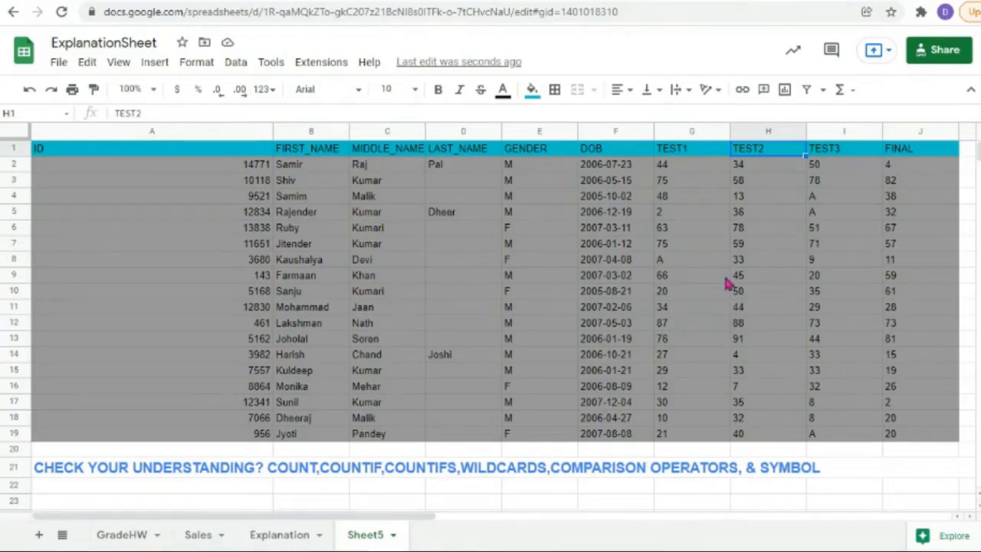
Step: Format the TEST1–FINAL scores in G2:J19 as whole numbers with the 0 format
drag(662, 164, 915, 433)
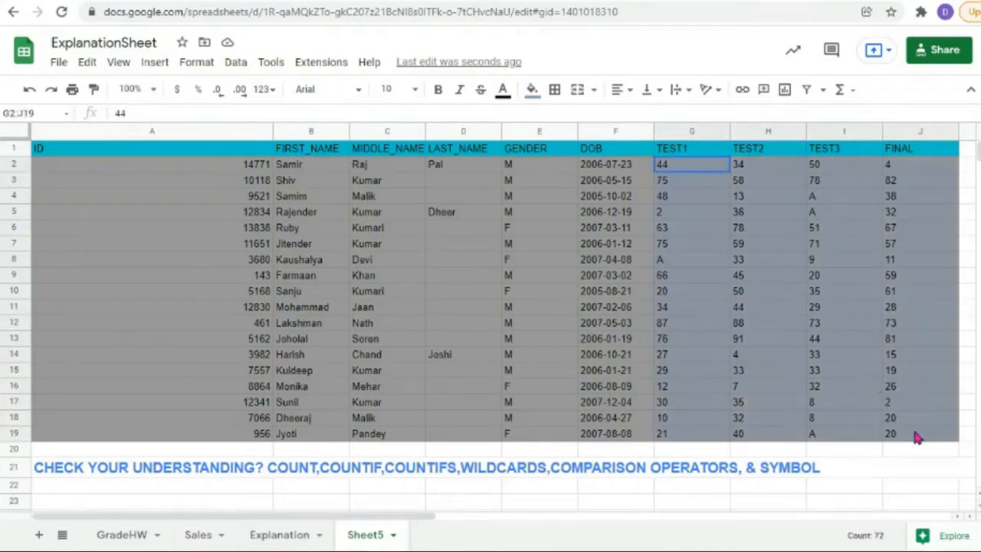
click(191, 63)
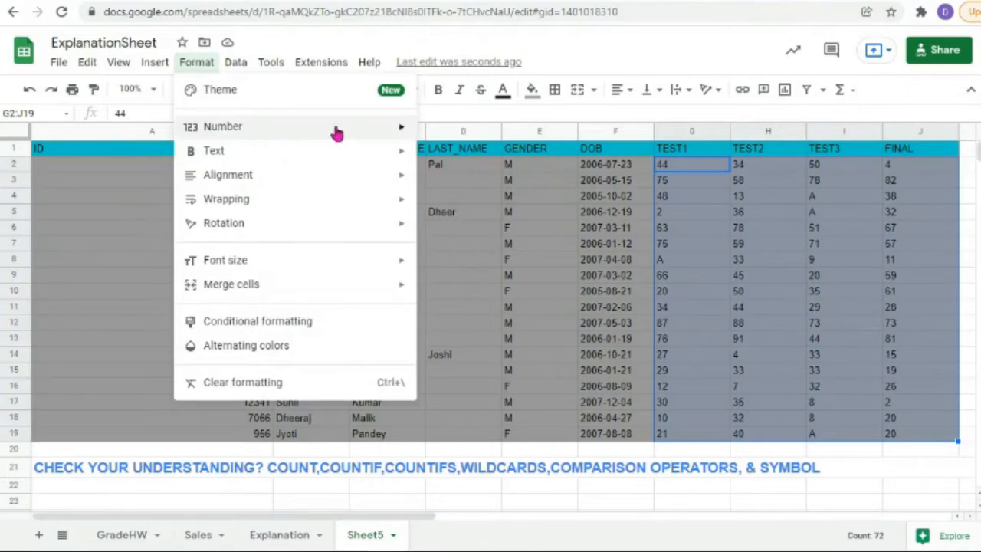
mouse_move(401, 129)
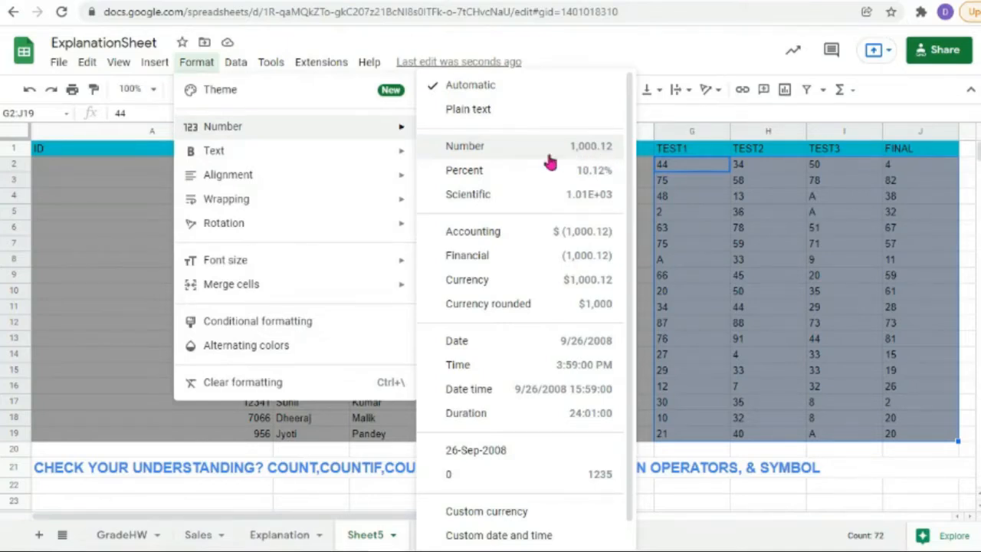
click(601, 474)
Step: Scroll back to the header row and clear the G2:J19 selection
scroll(634, 335, down, 1)
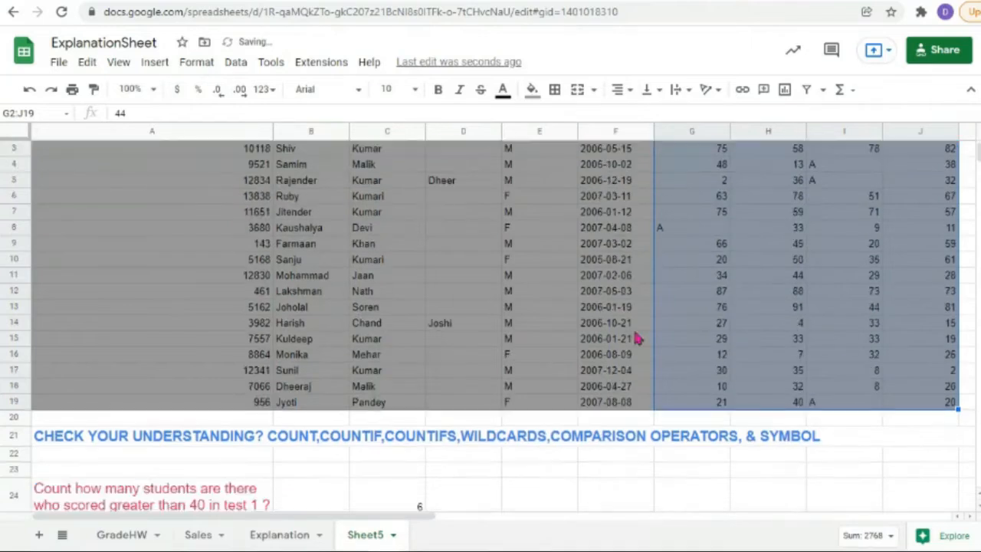
scroll(635, 337, down, 3)
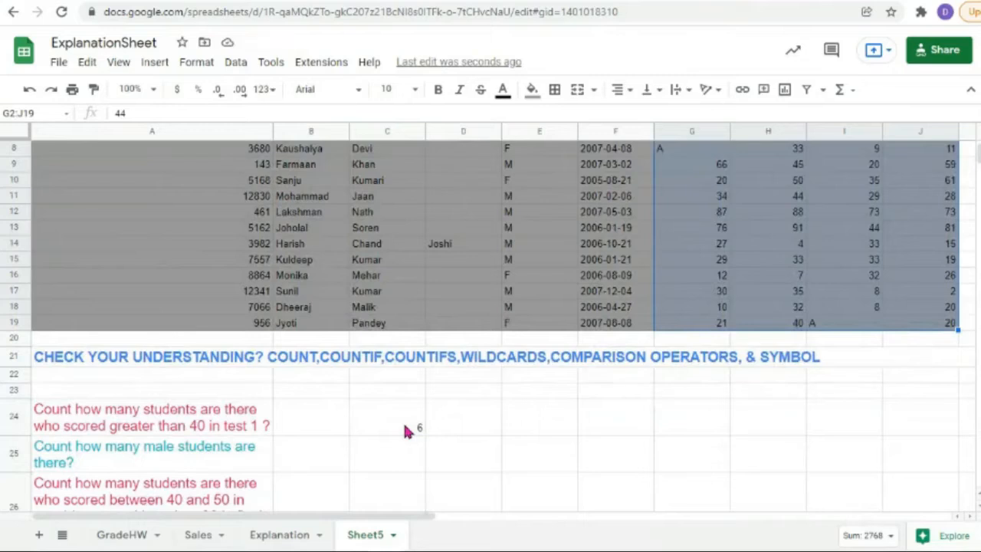
scroll(737, 286, up, 3)
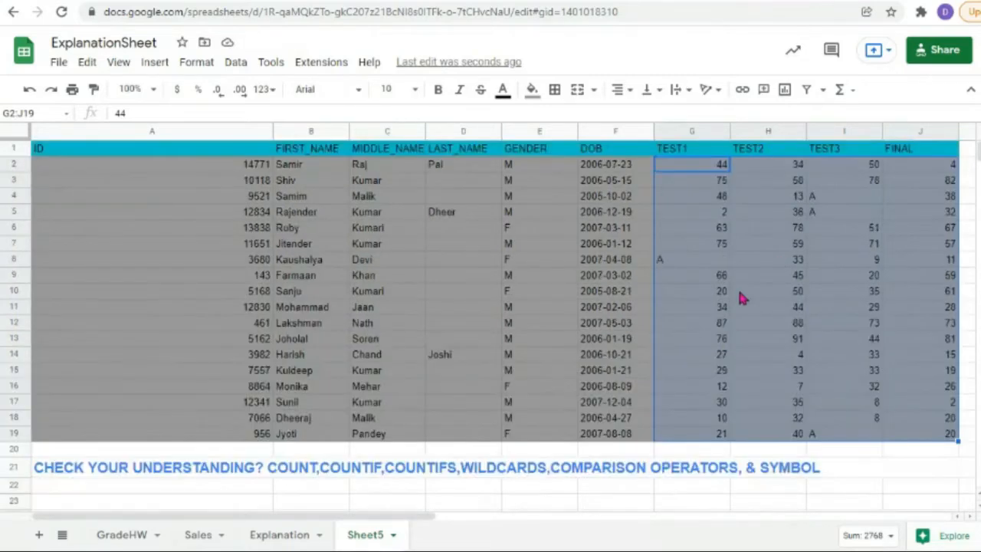
click(711, 437)
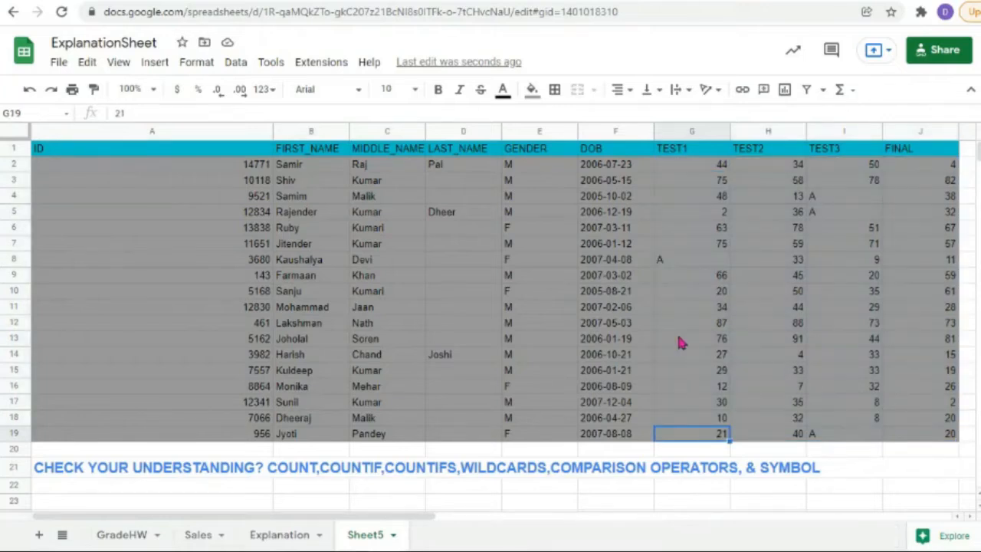
Step: Change C24's criterion from ">50" to ">40" so it counts 8 TEST1 scores
scroll(679, 340, down, 3)
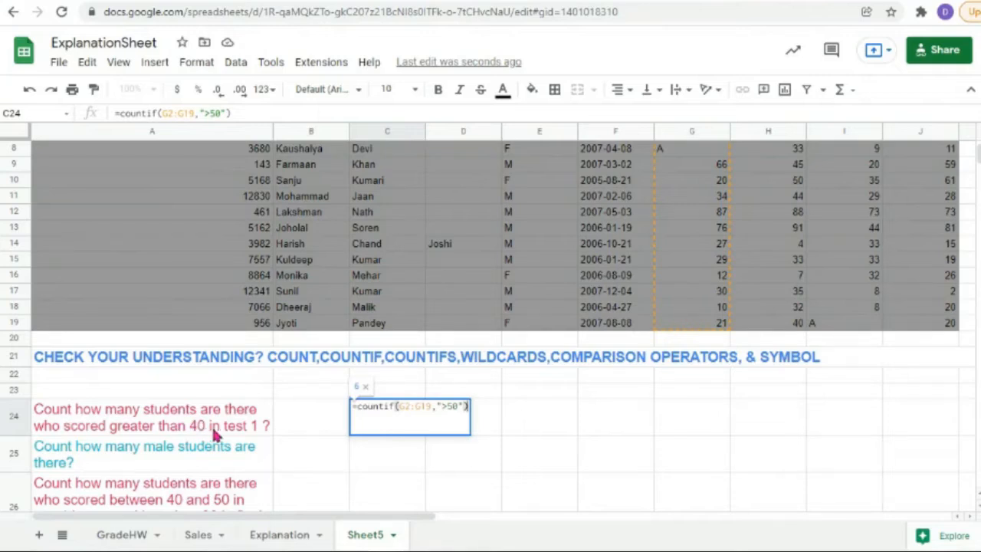
click(457, 406)
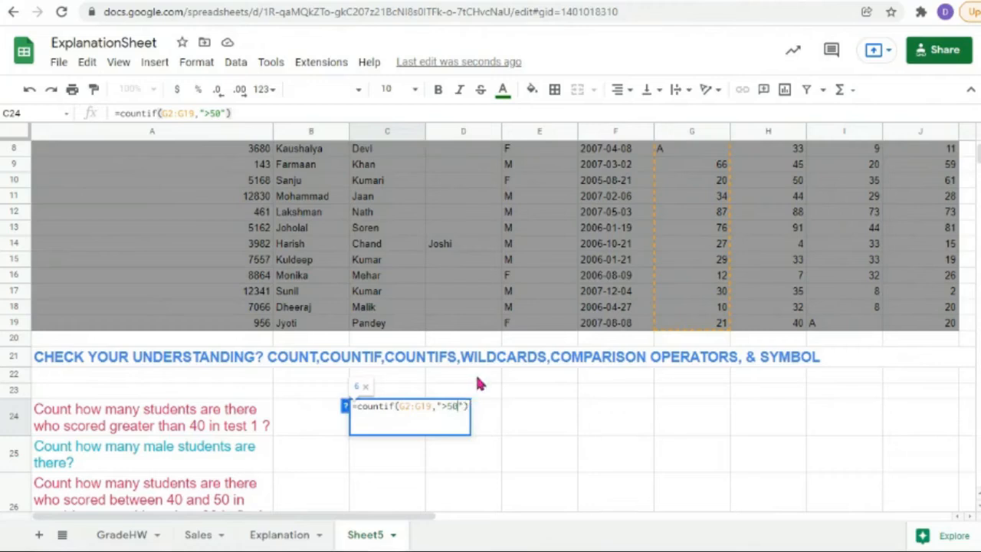
key(BackSpace)
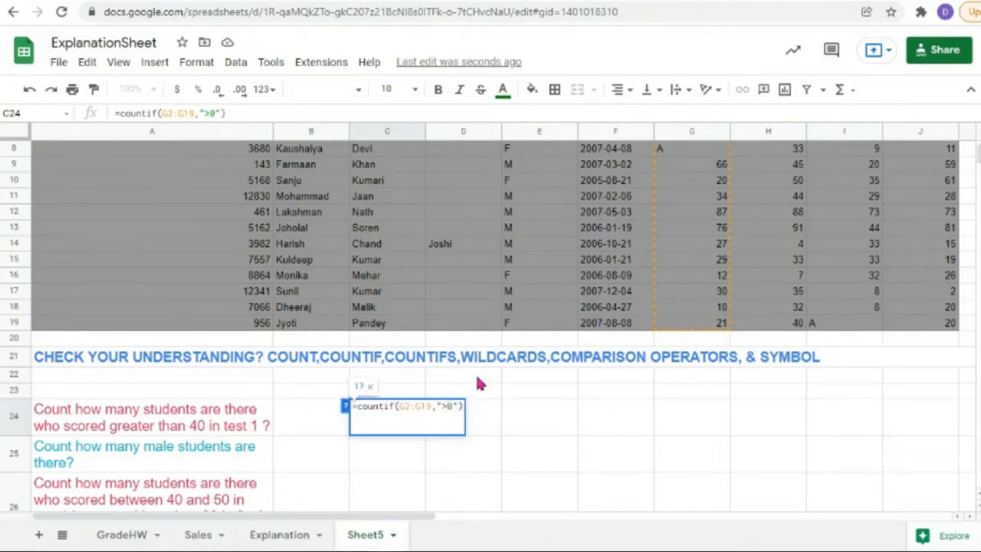
text(4)
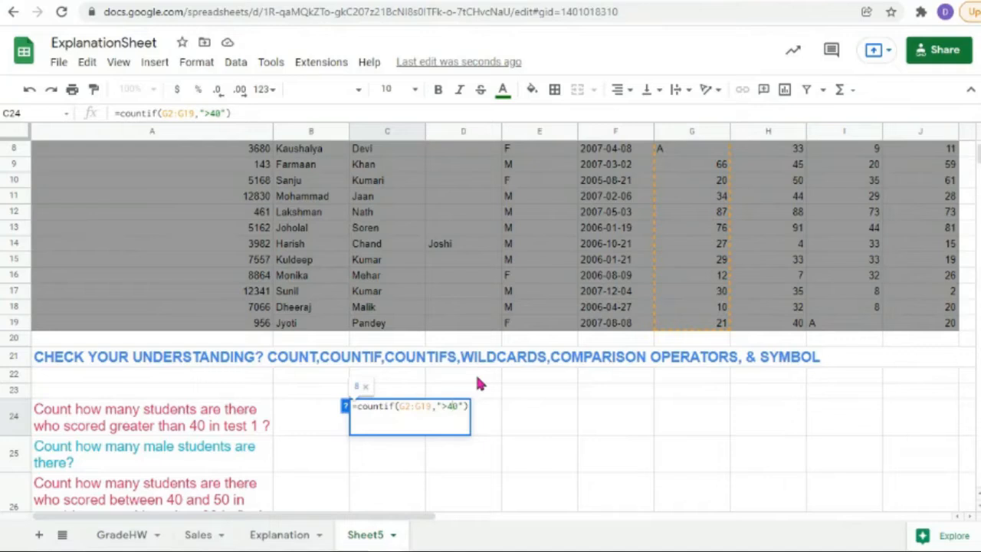
click(301, 426)
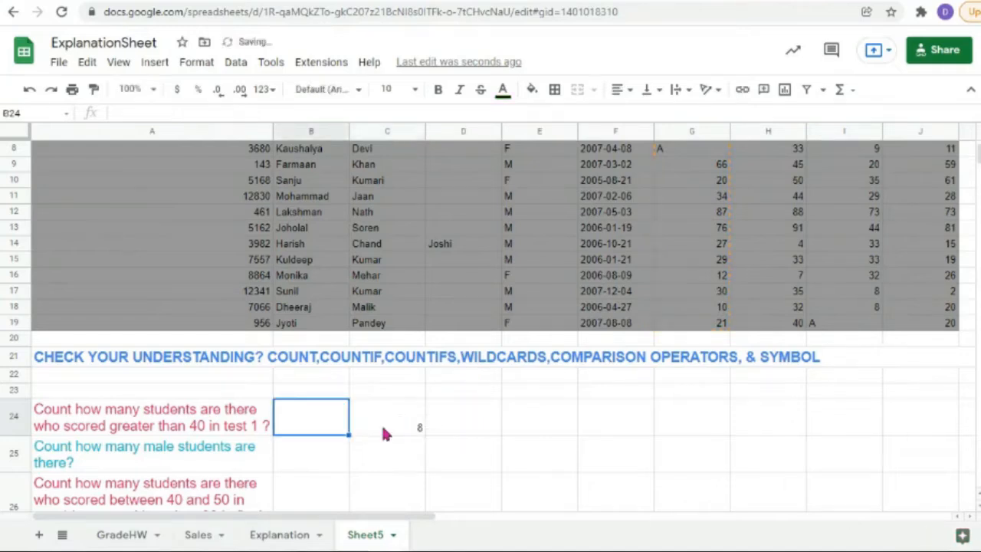
double_click(402, 426)
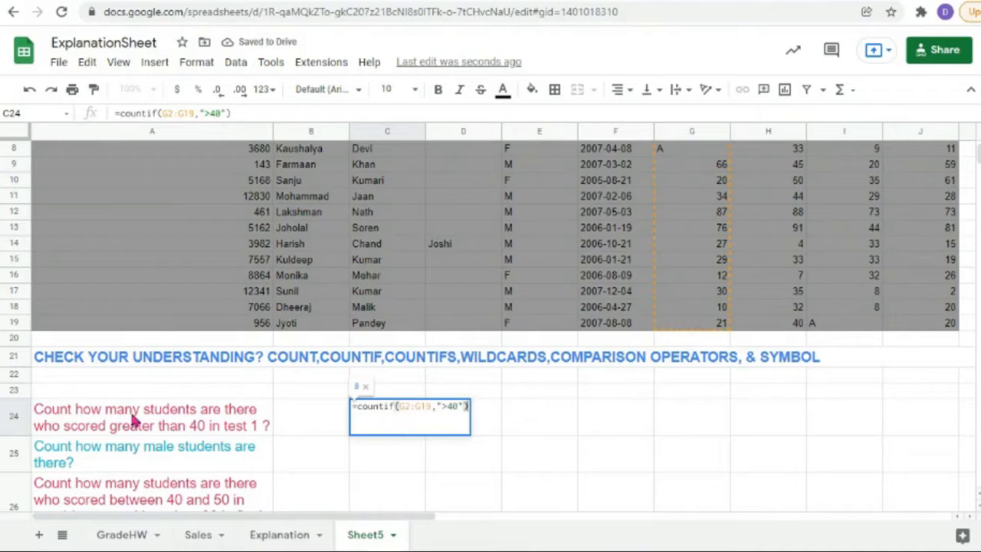
Step: Reword the A24 question's threshold from 40 to 90
double_click(188, 427)
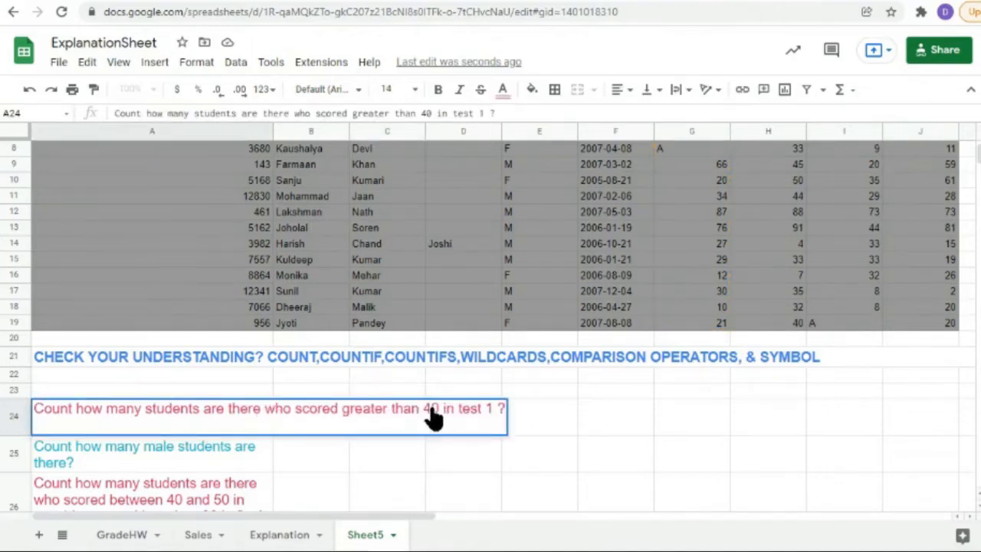
drag(432, 408, 425, 408)
text(9)
click(303, 460)
Step: Change C24's criterion to ">90" so the count returns 0
click(407, 420)
double_click(421, 420)
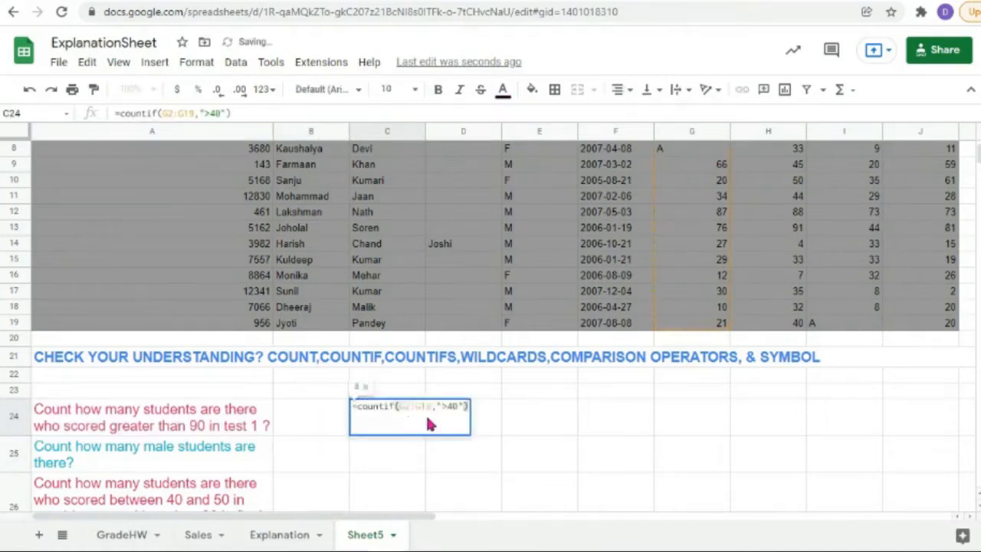
drag(453, 408, 446, 408)
text(9)
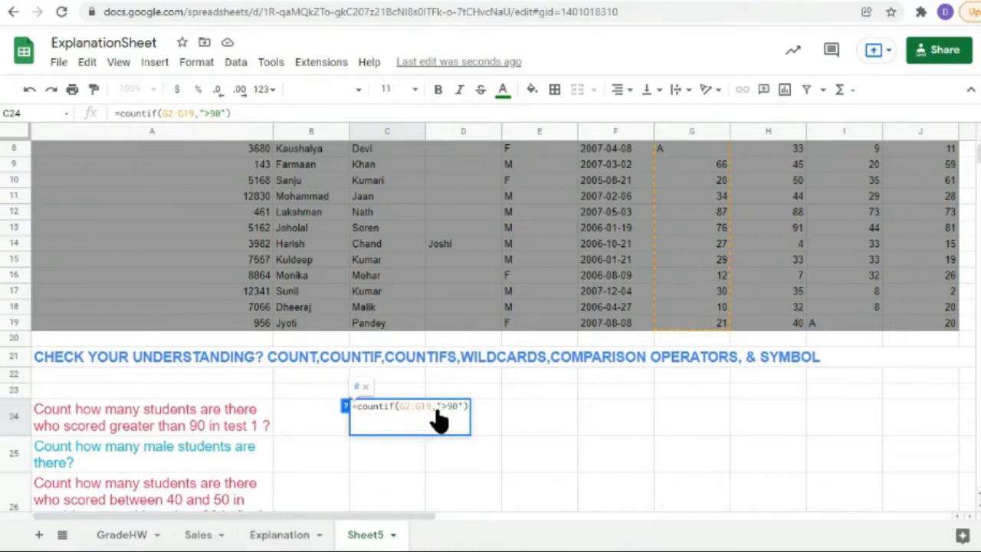
click(308, 420)
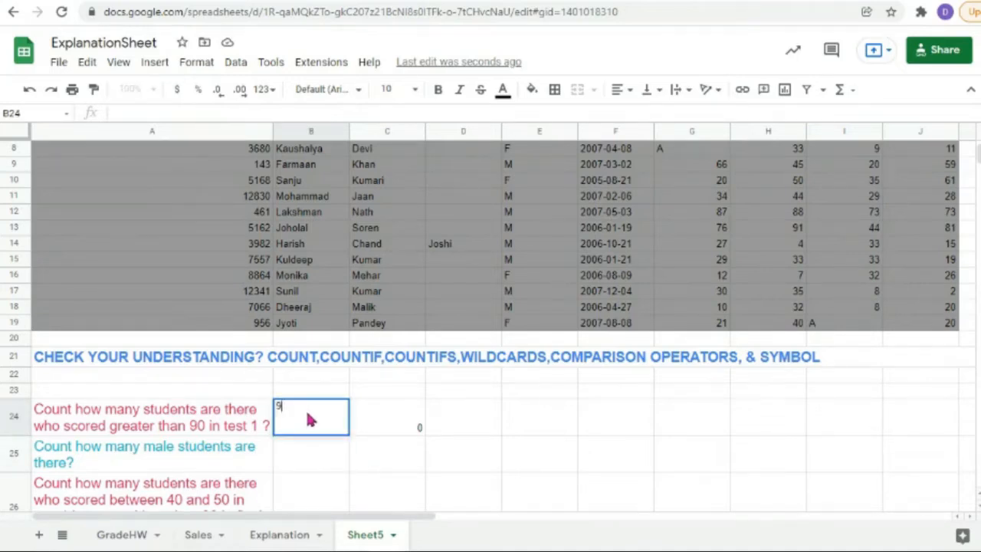
Step: Enter 76 in B24, replacing the 90 typed first
text(0)
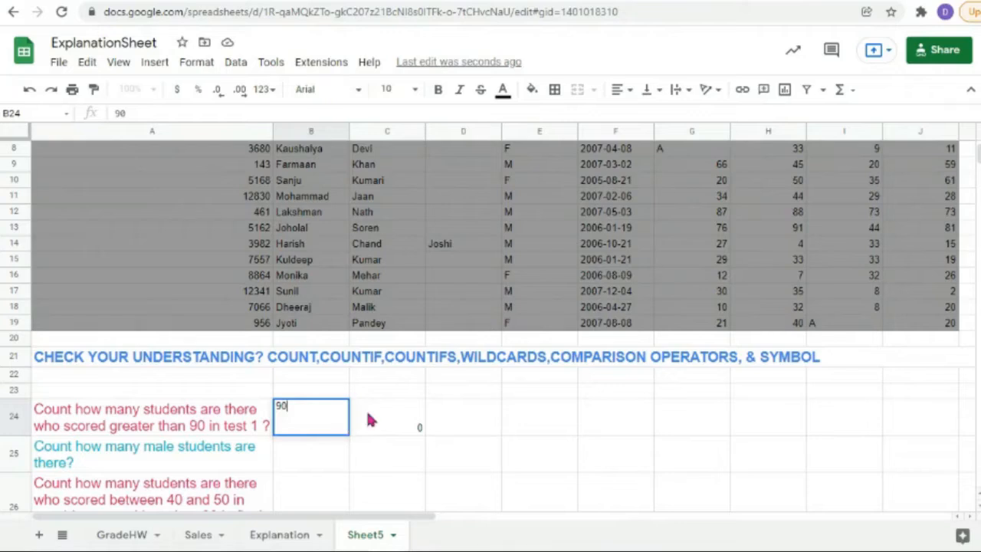
double_click(384, 420)
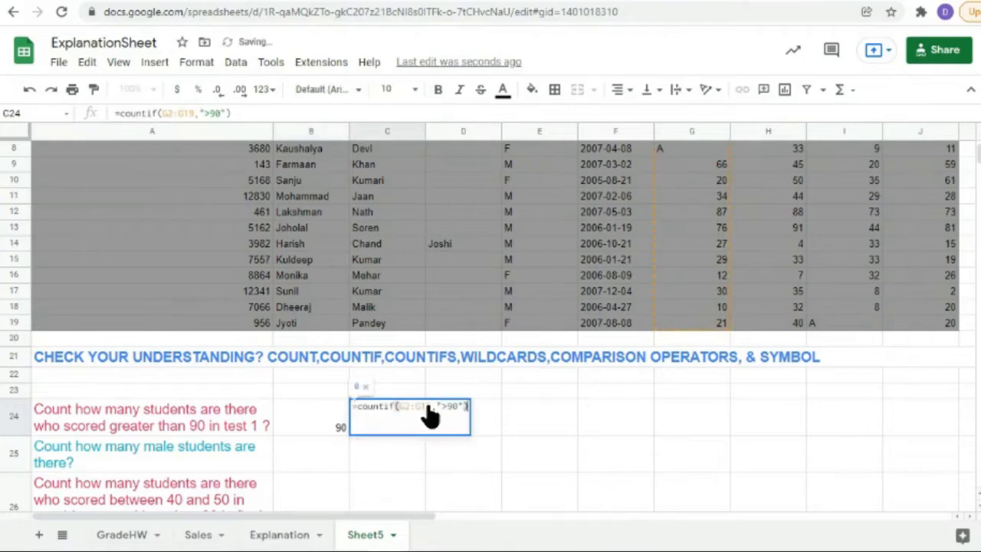
double_click(318, 426)
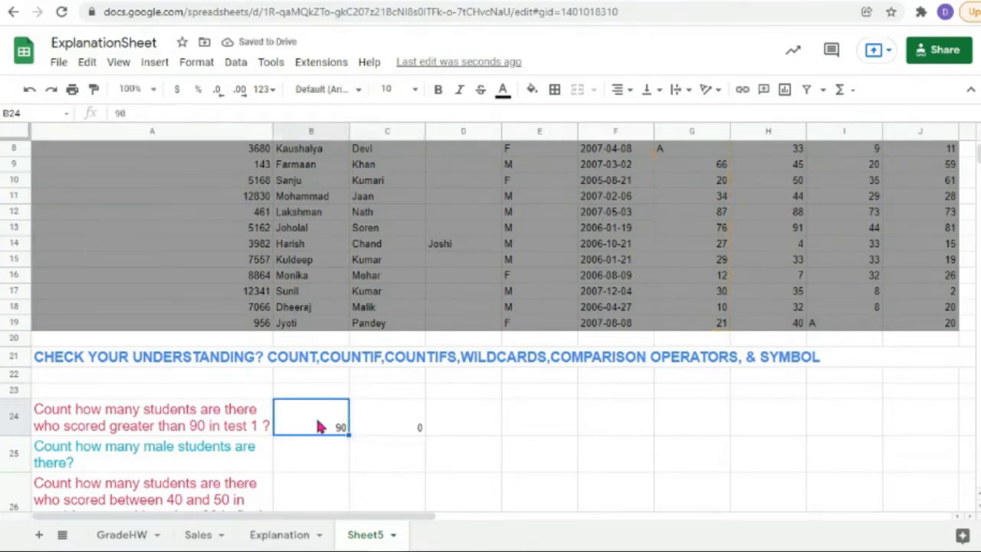
key(BackSpace)
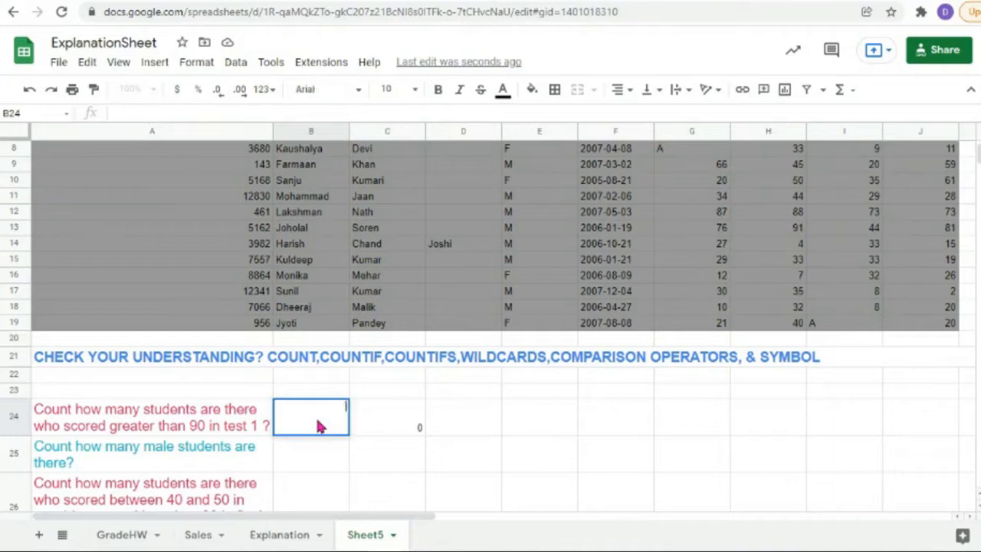
text(76)
key(Tab)
Step: Review C24's formula =countif(G2:G19,">90"), which still returns 0
key(Return)
click(310, 423)
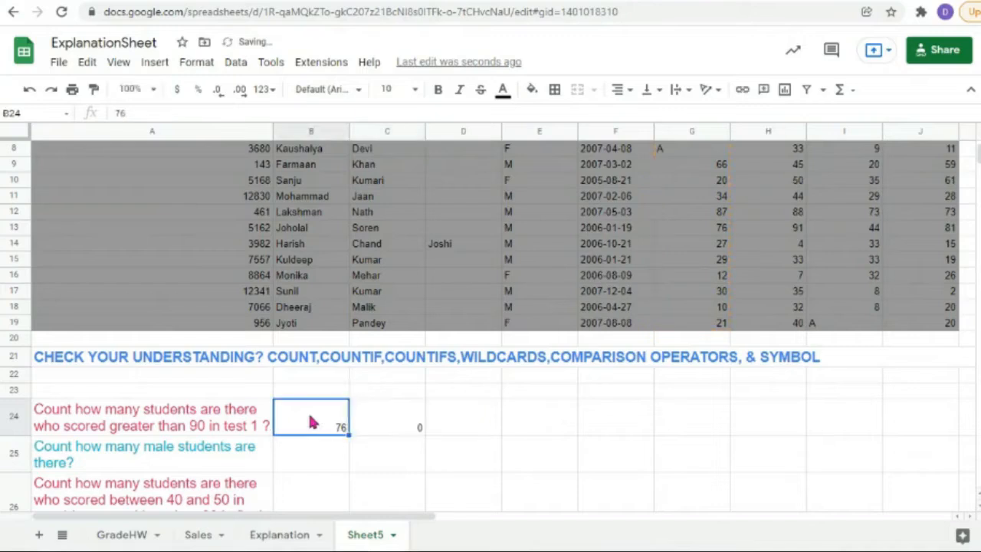
click(383, 421)
key(Return)
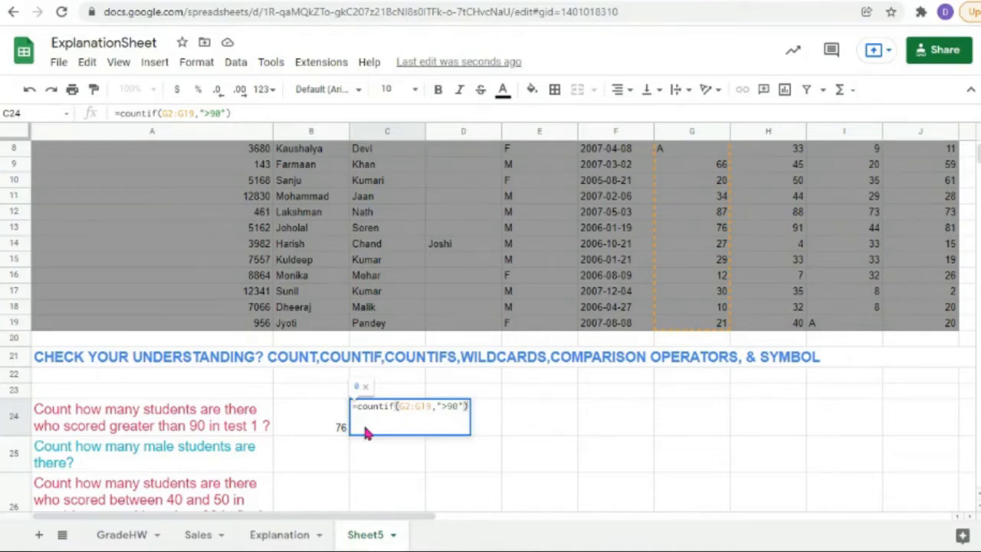
click(748, 362)
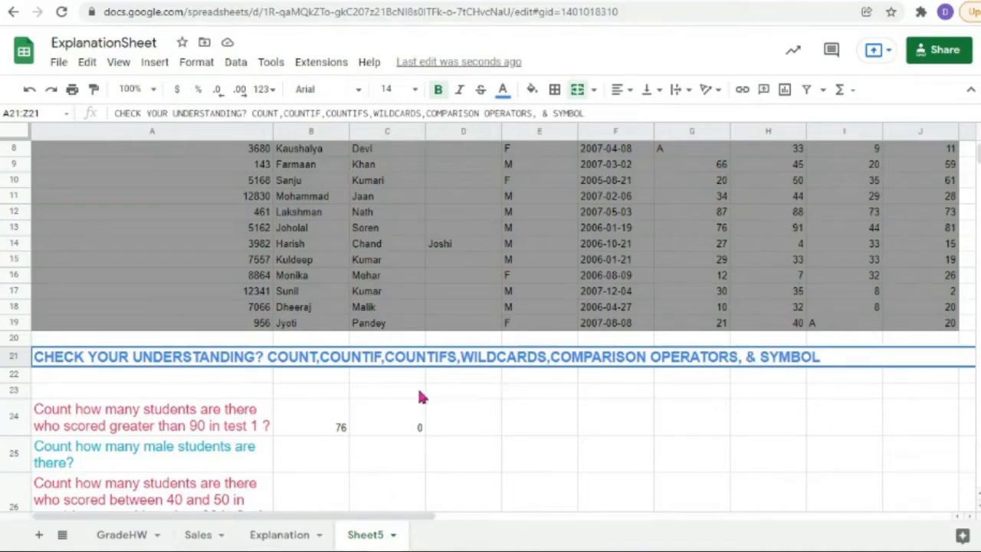
double_click(391, 420)
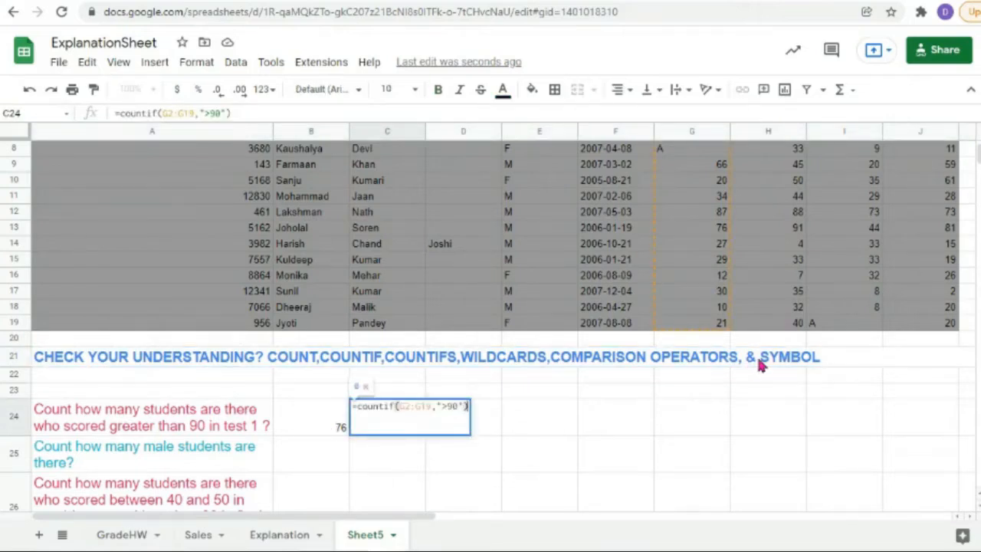
click(527, 374)
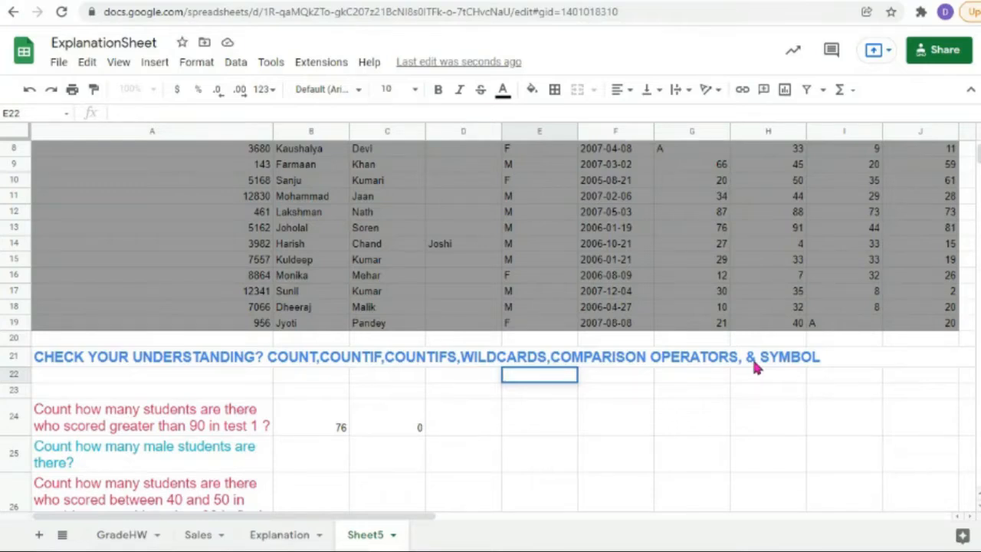
Step: Type a 'My name is …' sentence in E22 and a first name in D22
text(My name is)
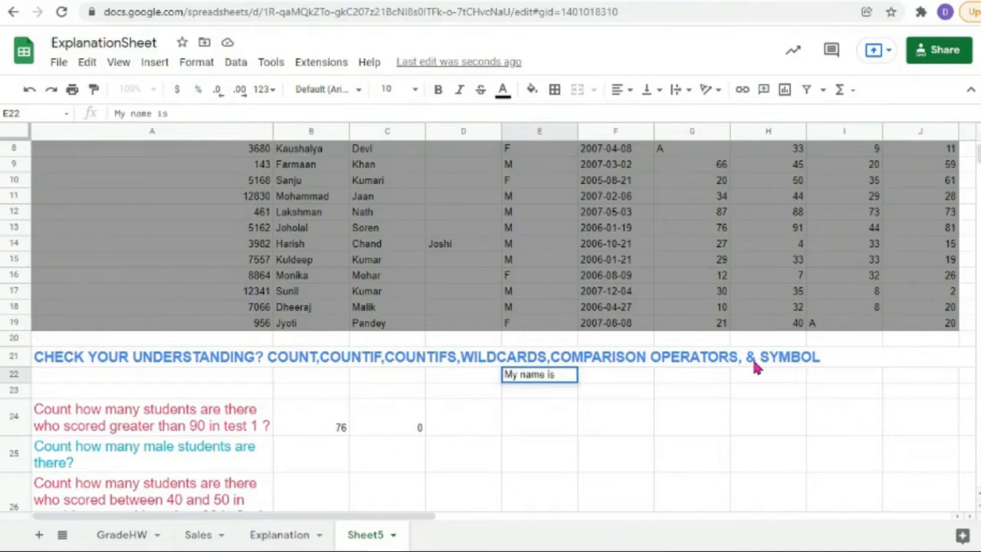
text( Ram)
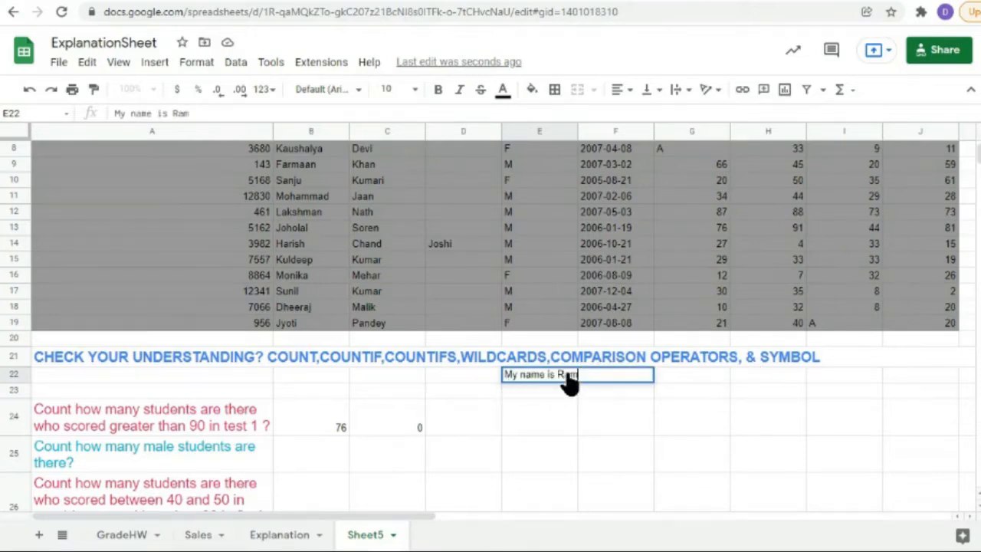
double_click(446, 376)
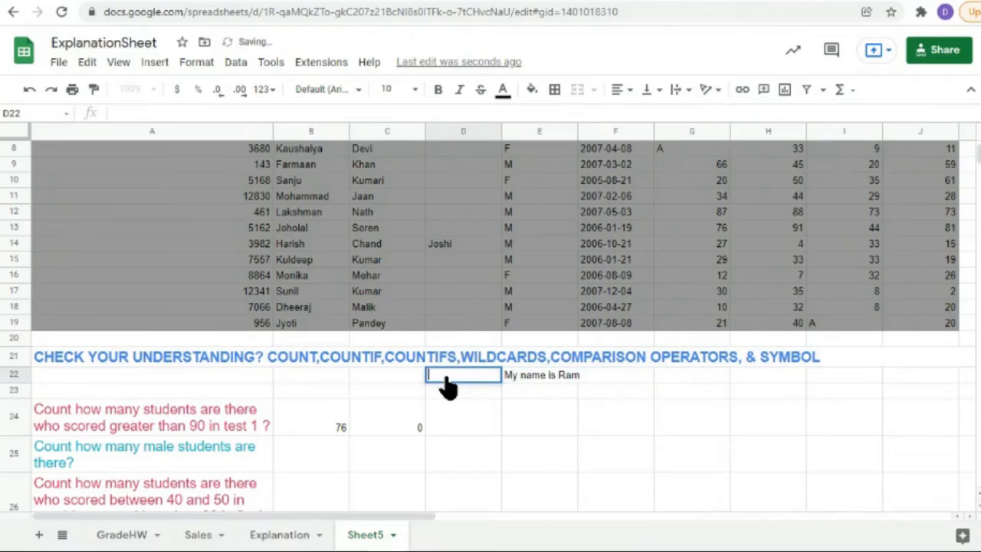
text(Ram)
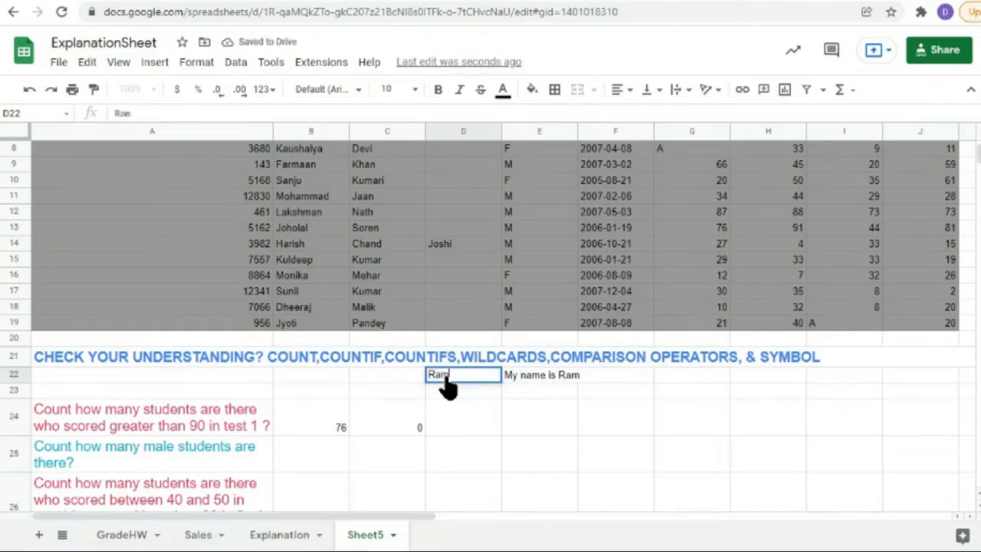
double_click(558, 387)
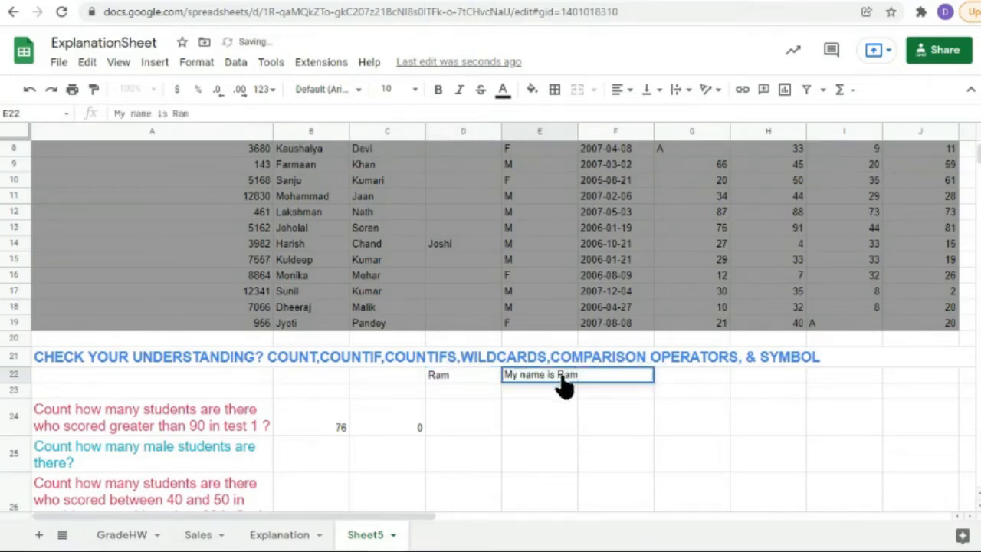
Step: Replace D22's first name with a different one, leaving E22's sentence unchanged
double_click(450, 373)
drag(452, 374, 371, 374)
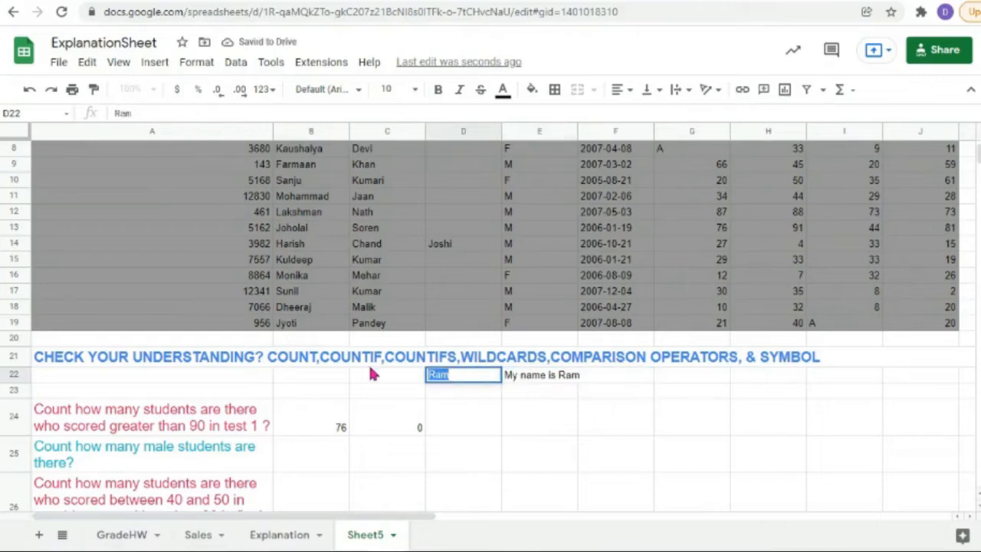
text(Andrew)
double_click(551, 383)
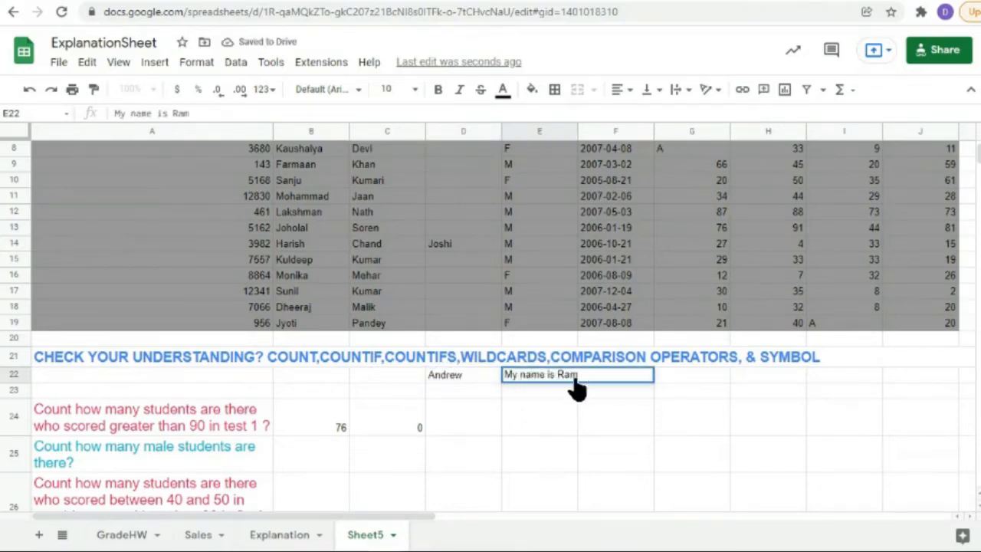
key(Return)
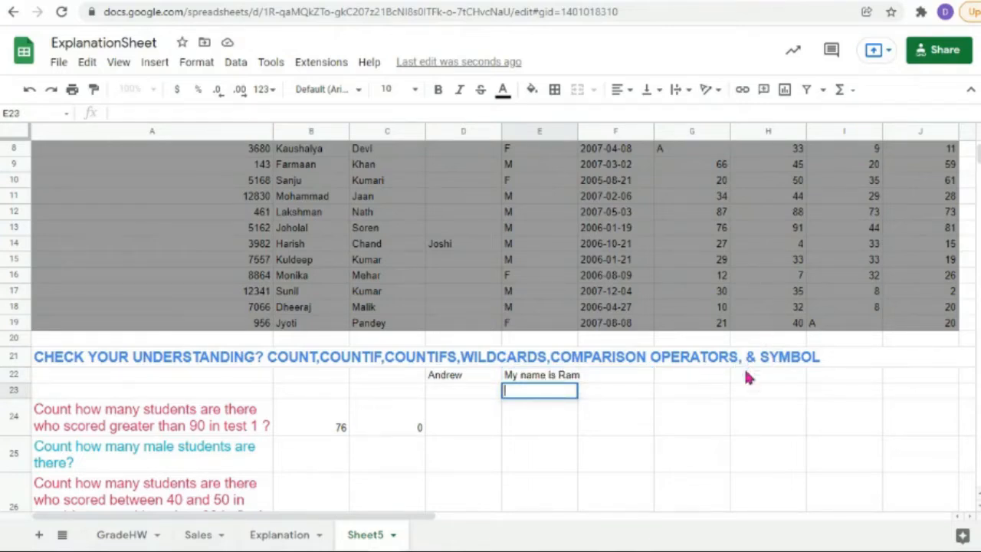
double_click(538, 379)
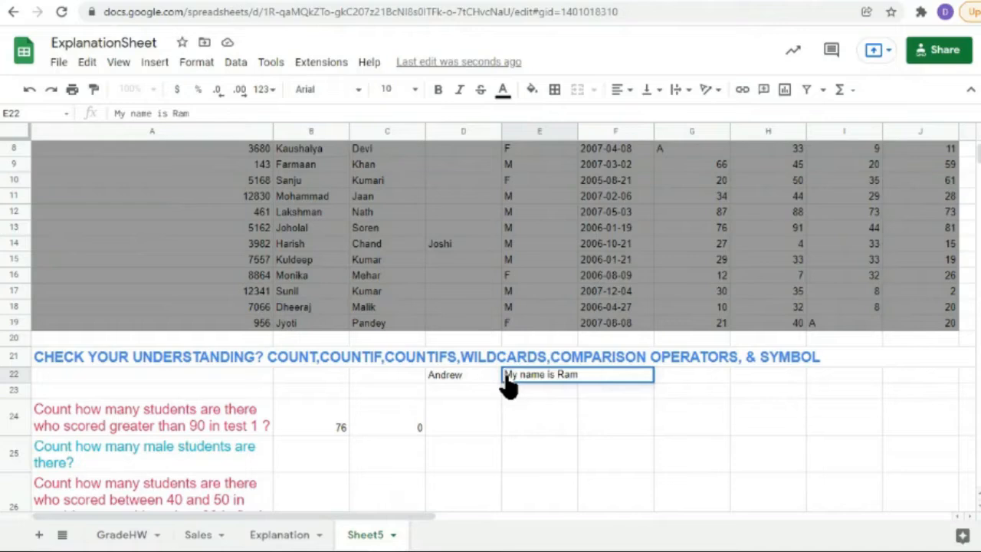
Step: Turn E22 into a formula joining quoted "My name is" and a quoted first name with &
text(=)
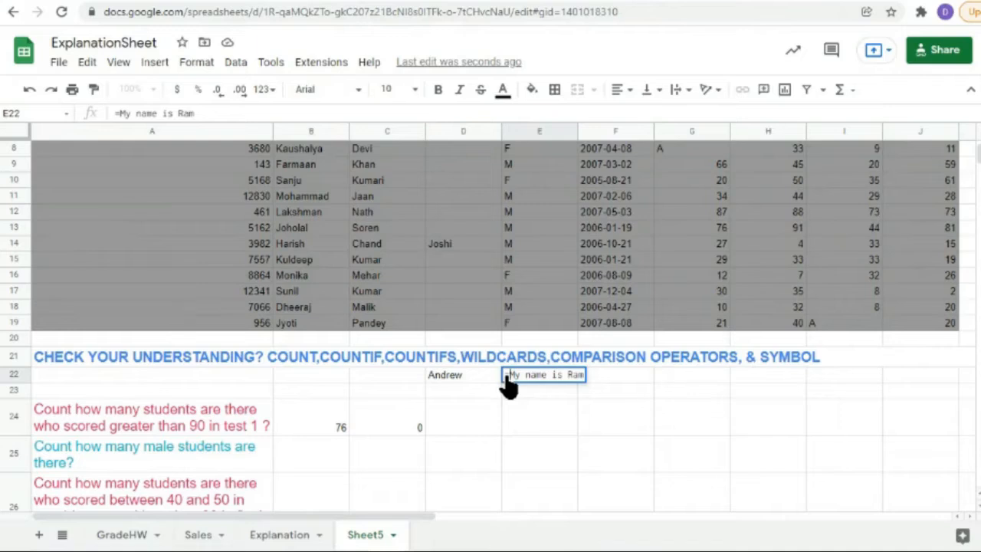
text(")
key(Right)
key(Right)
key(Right)
key(Right)
key(Right)
key(Right)
key(Right)
key(Right)
key(Right)
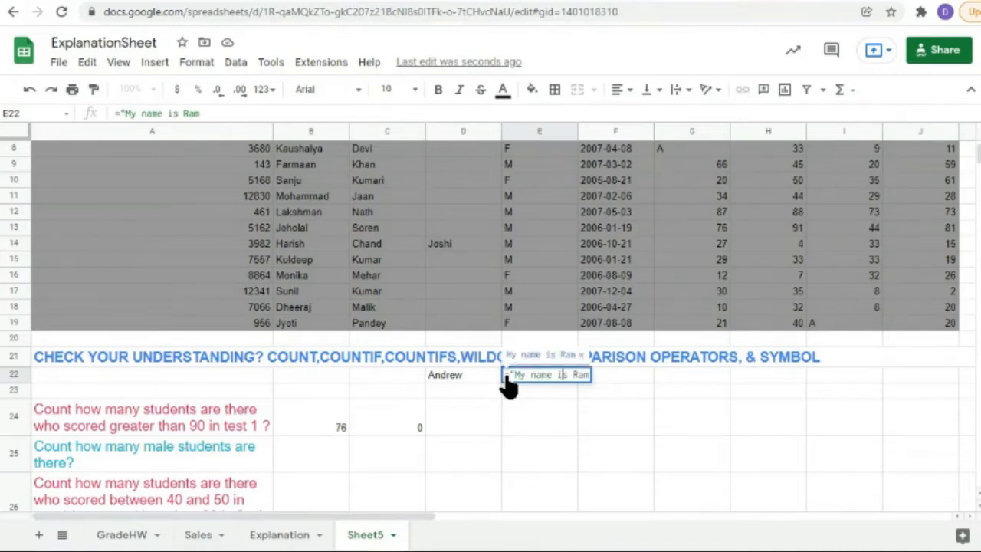
key(Right)
text(")
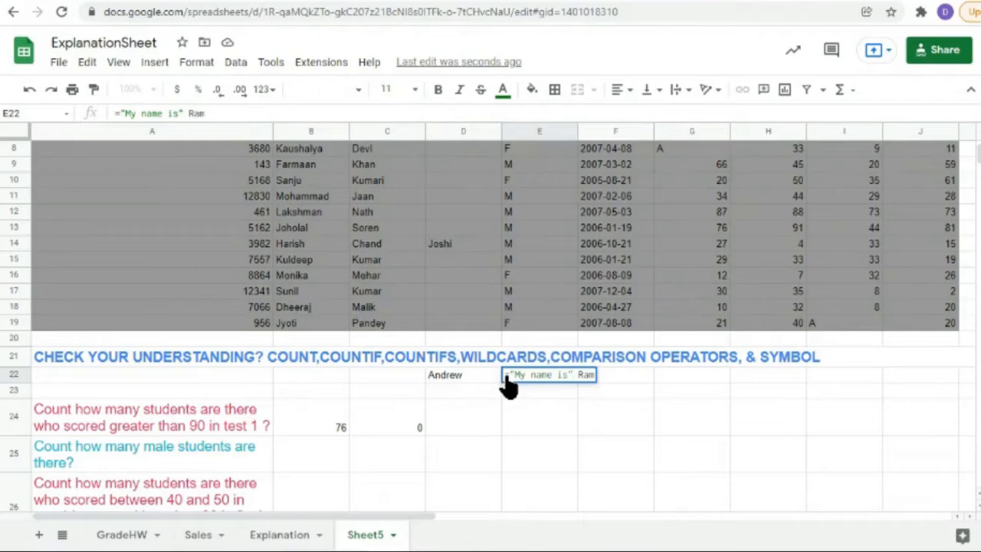
key(Right)
text("  ")
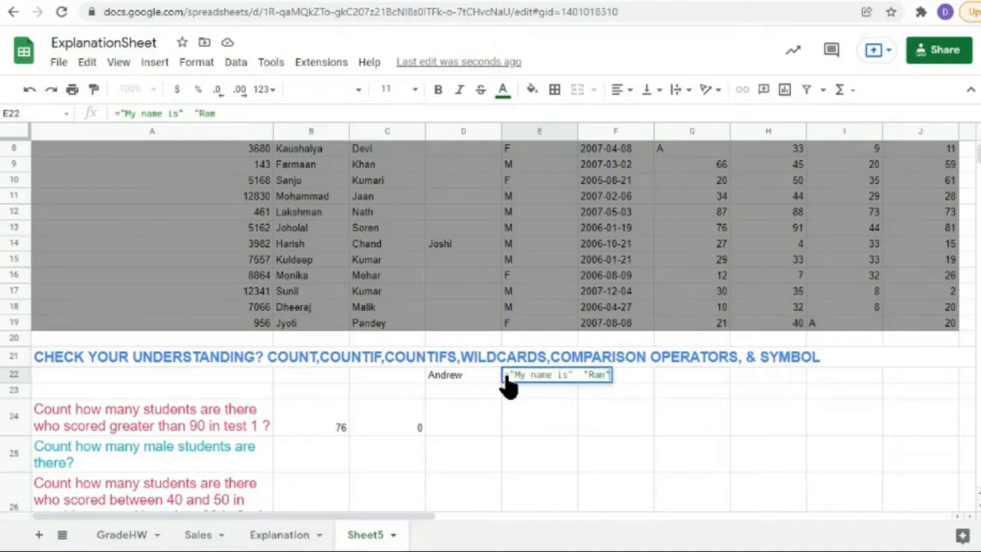
key(Left)
key(Left)
key(Left)
key(Left)
key(Left)
key(BackSpace)
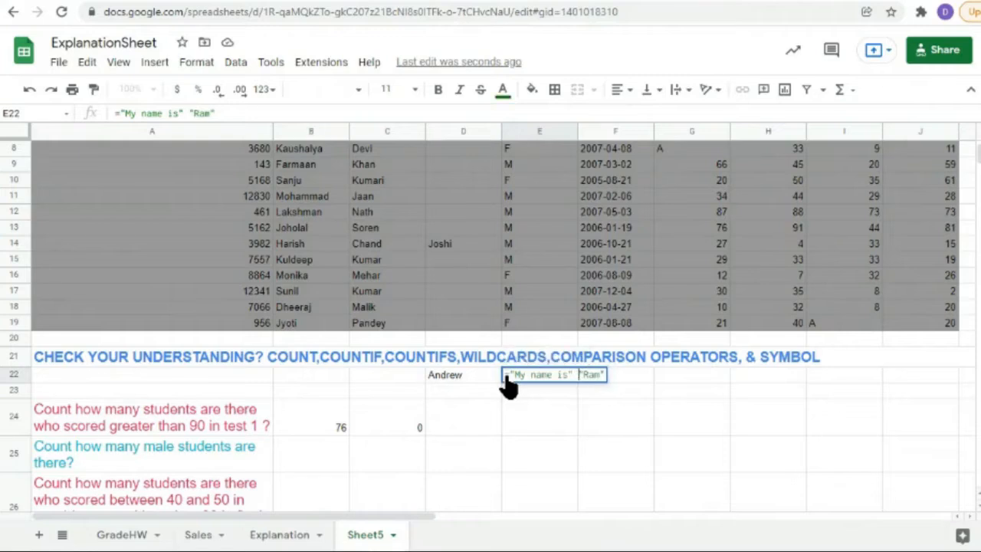
text(&)
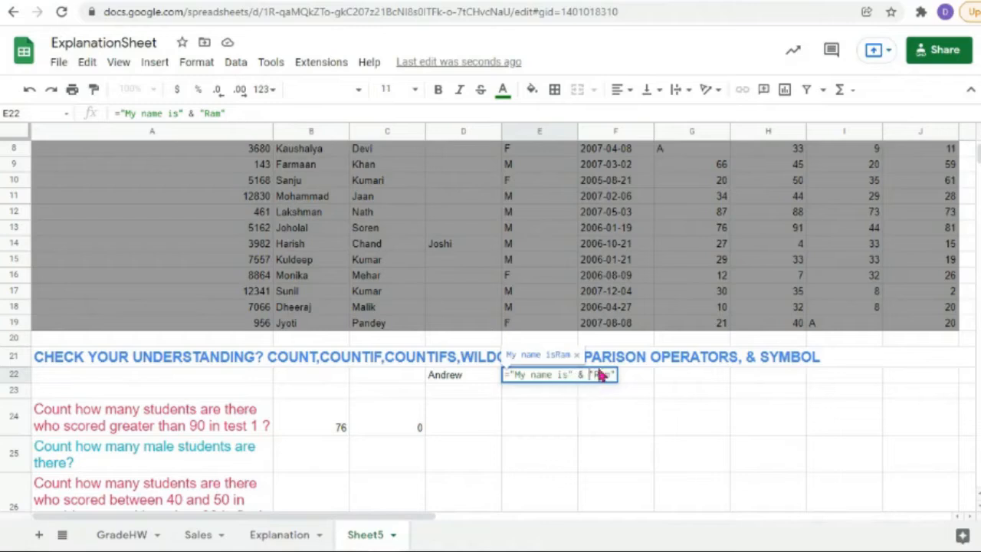
key(Return)
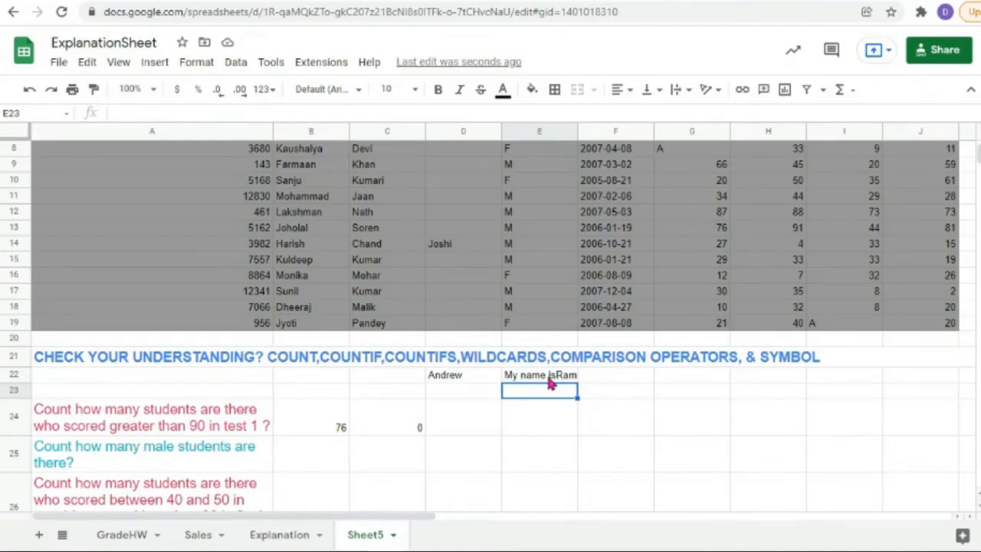
Step: Insert a separate " " space piece with & between the two quoted texts in E22
double_click(549, 377)
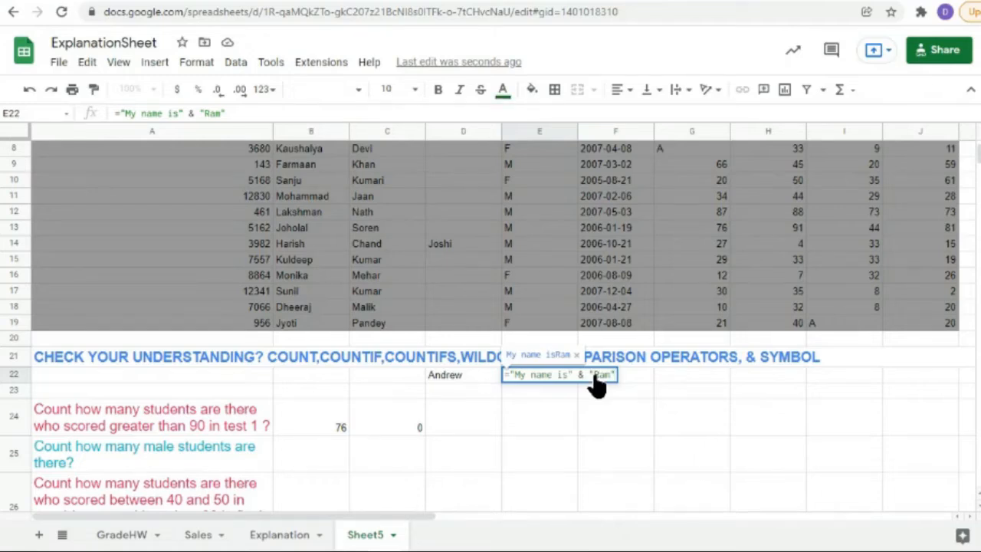
click(594, 375)
key(Return)
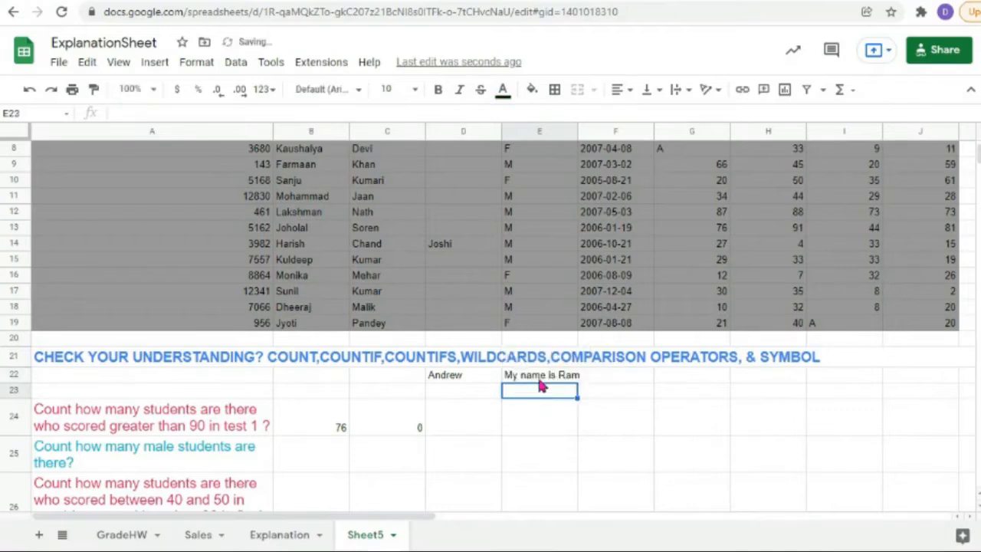
double_click(571, 376)
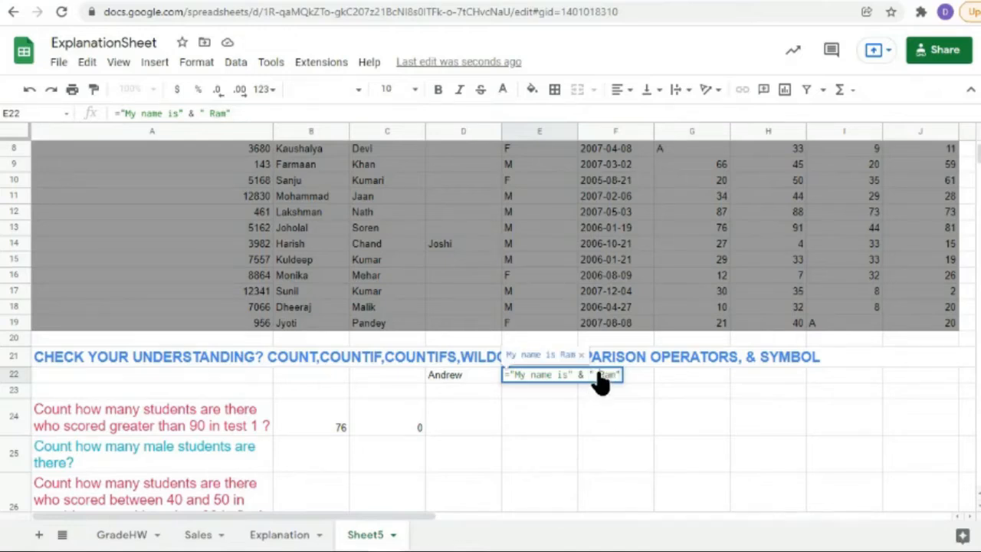
text(")
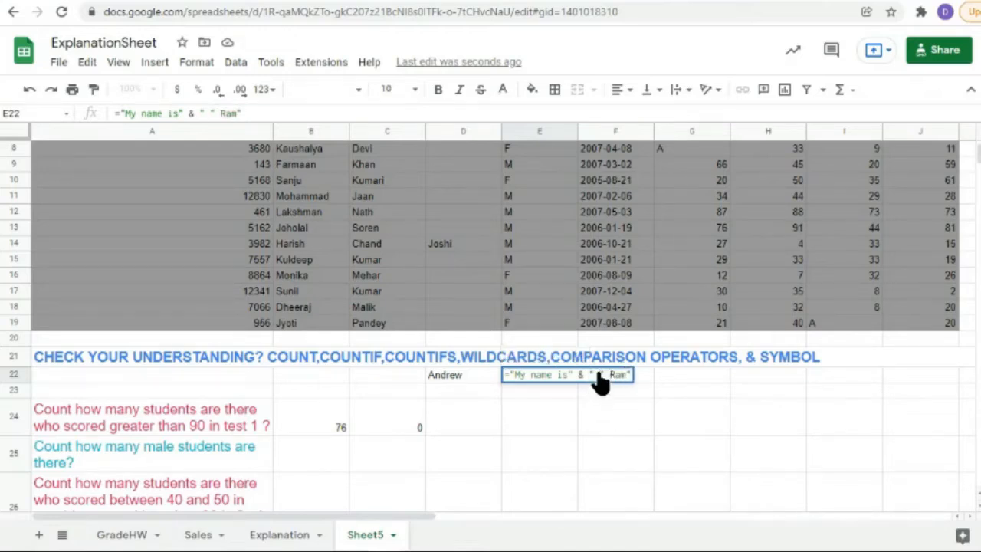
text( &")
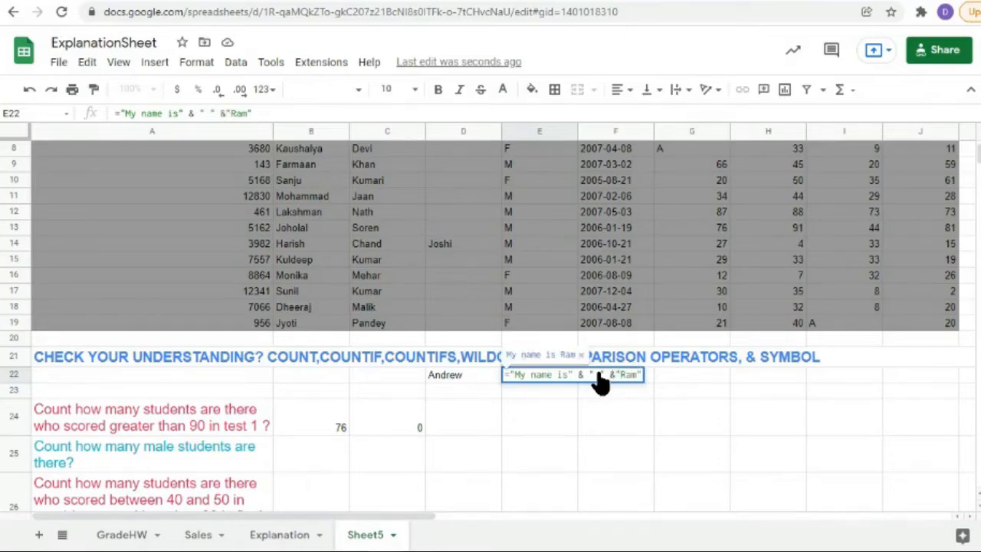
click(538, 394)
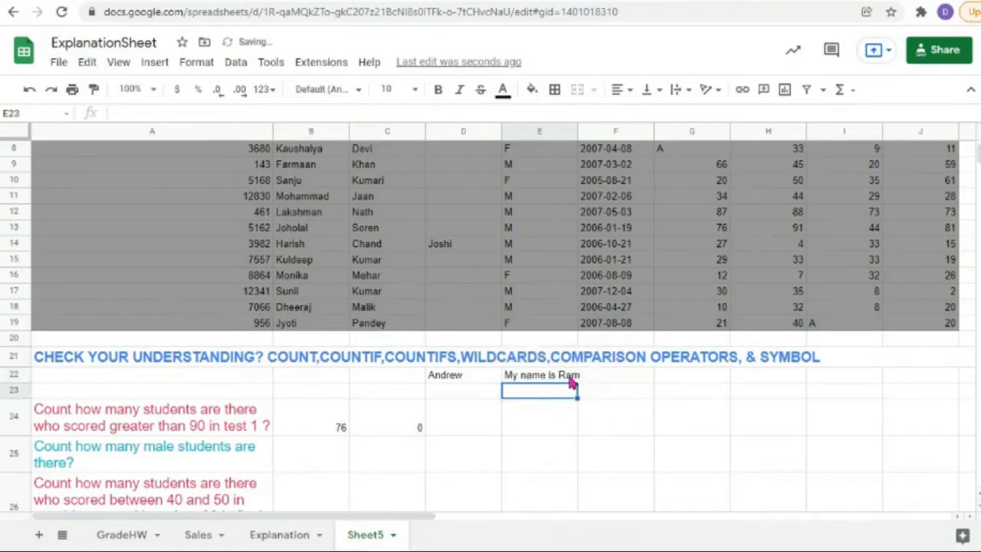
Step: Delete the quoted first name from the end of E22's formula
click(571, 381)
double_click(571, 381)
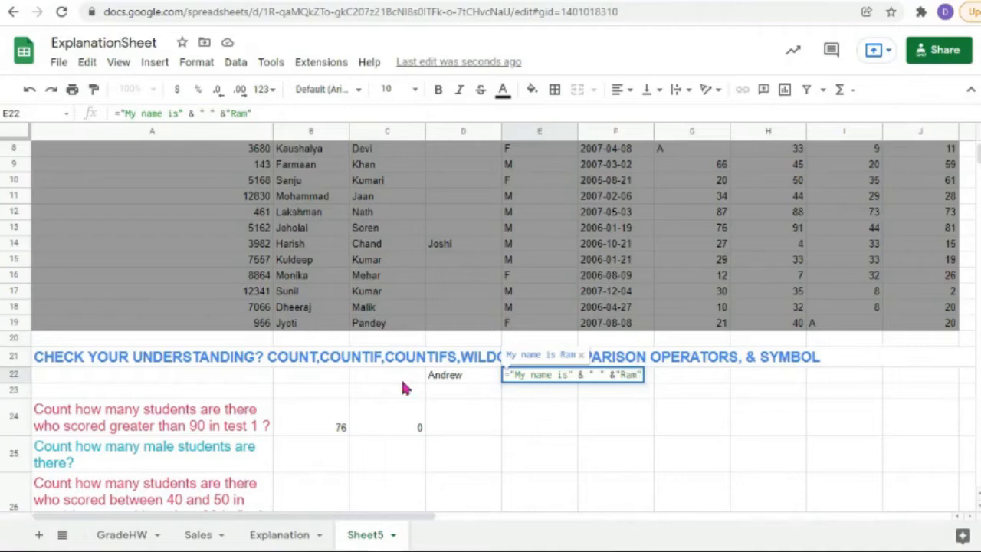
click(440, 384)
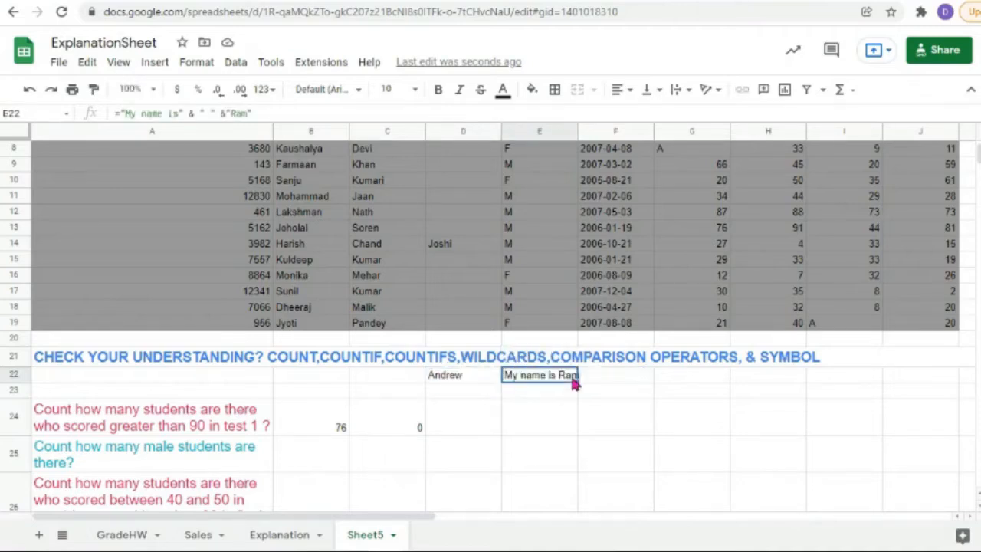
double_click(525, 377)
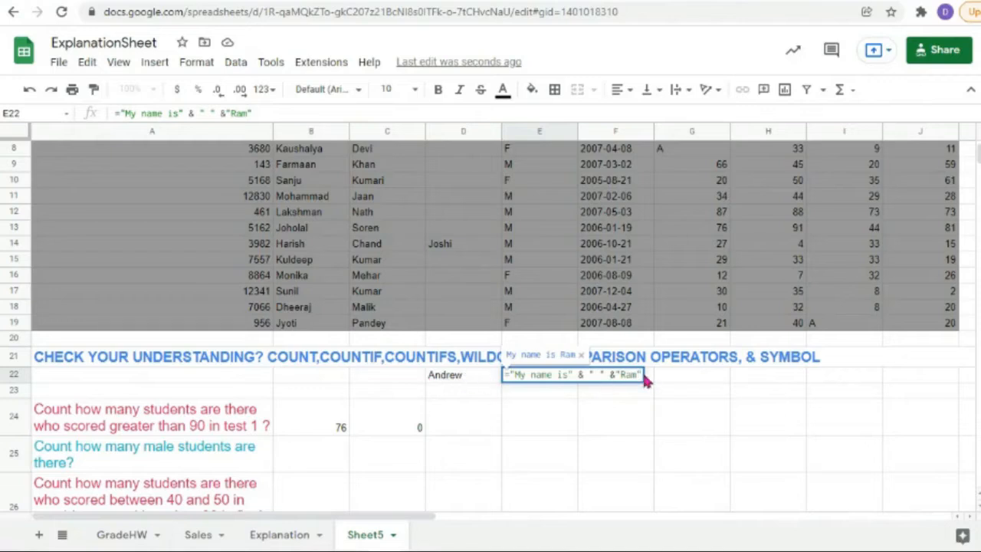
key(BackSpace)
key(BackSpace)
key(BackSpace)
key(BackSpace)
key(BackSpace)
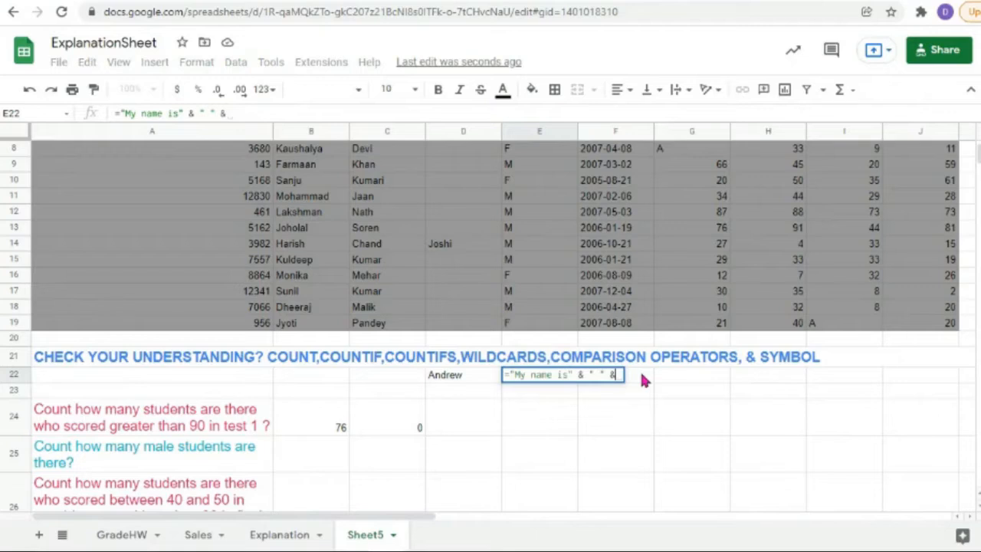
Step: Make E22's formula reference D22 for the name, then change D22 to a new first name
click(467, 379)
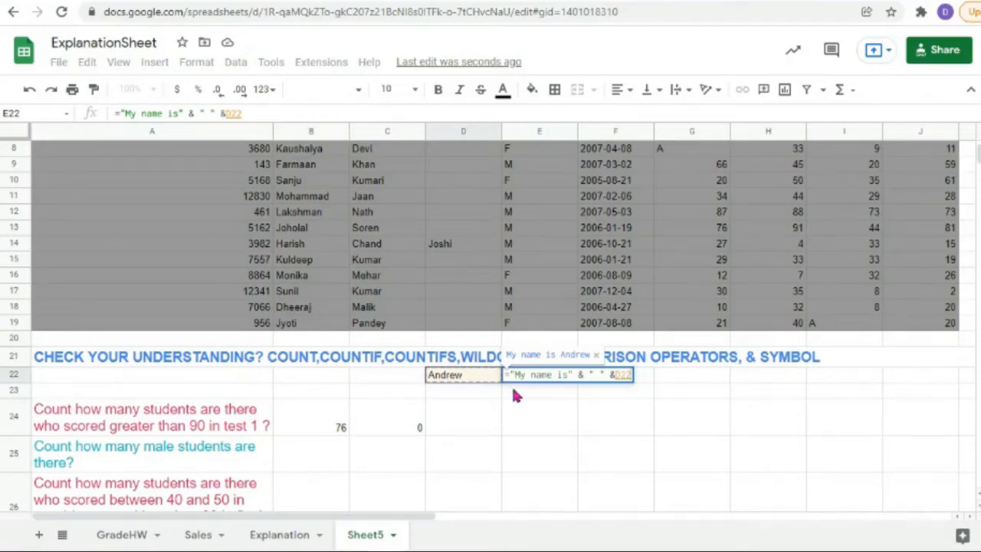
key(Return)
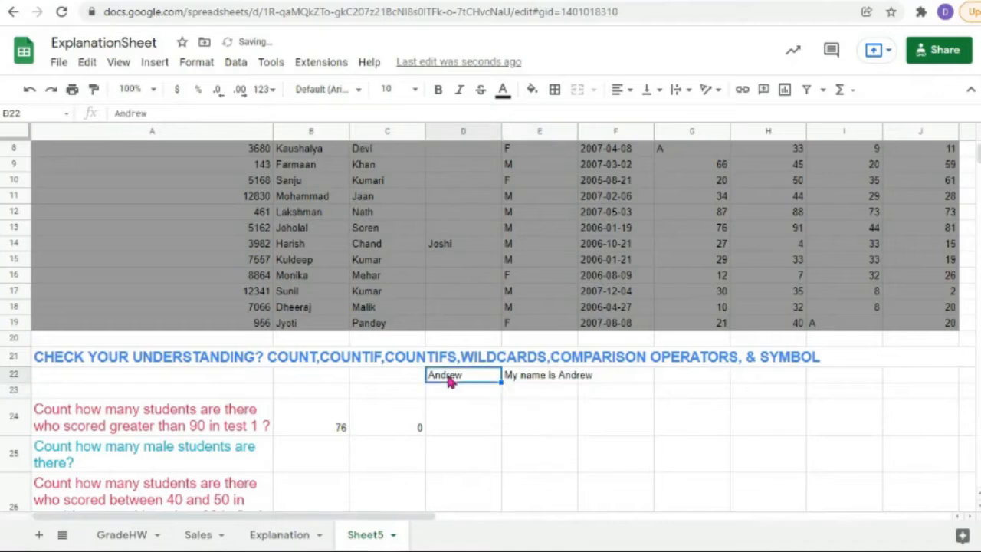
double_click(448, 377)
key(BackSpace)
key(BackSpace)
key(BackSpace)
key(BackSpace)
key(BackSpace)
key(BackSpace)
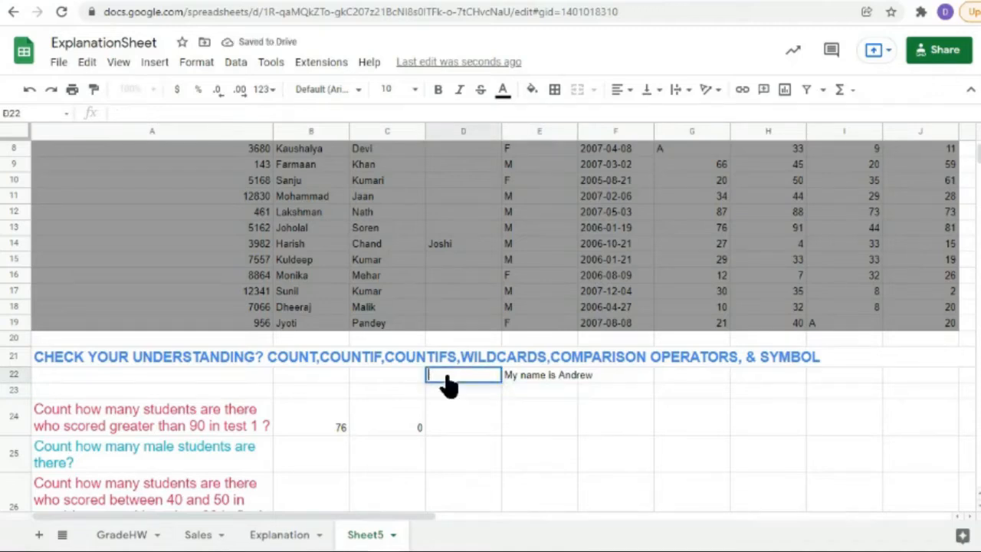
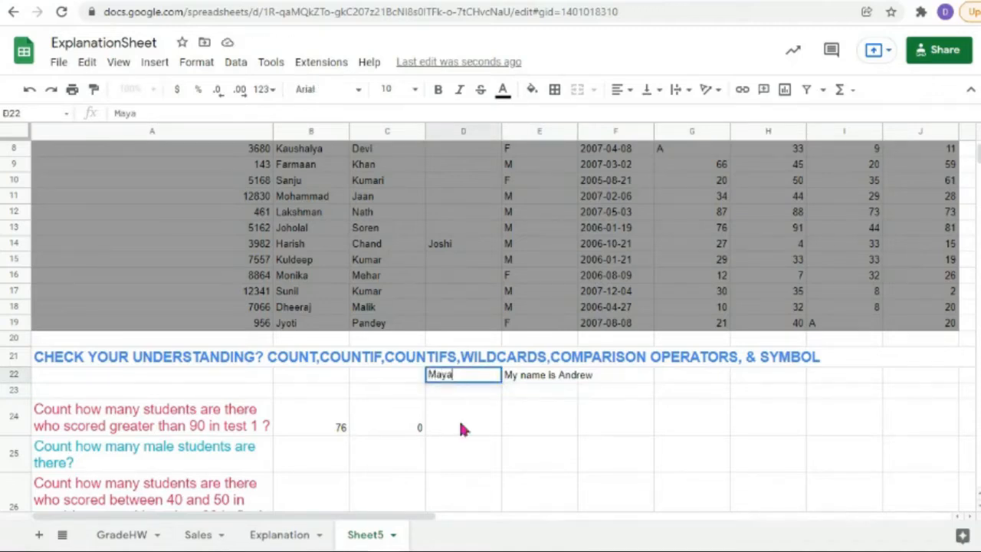
key(Return)
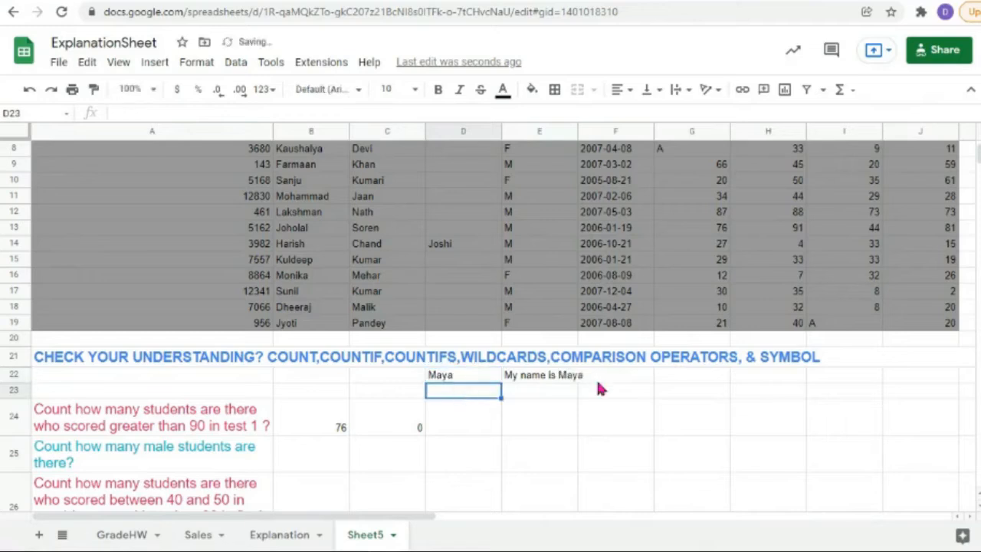
click(460, 375)
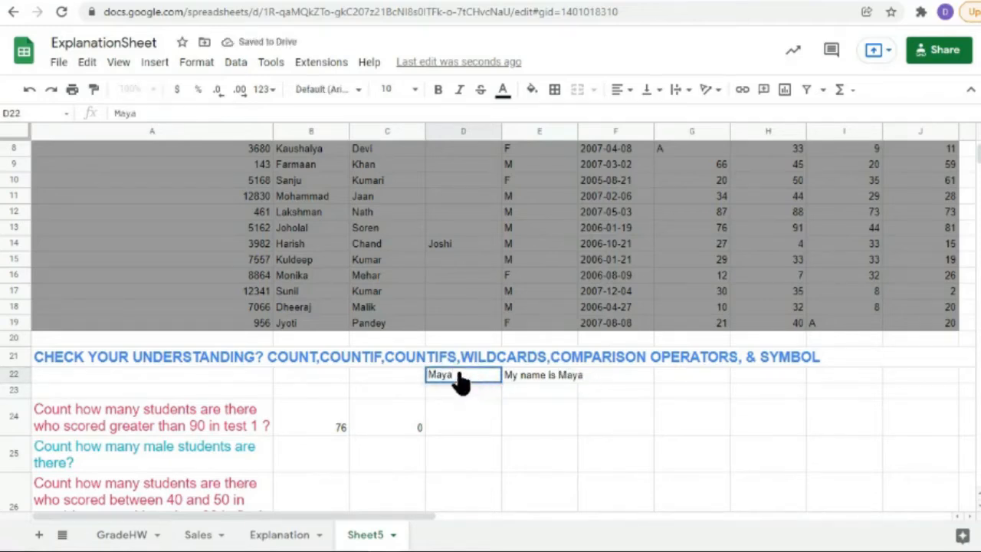
click(373, 380)
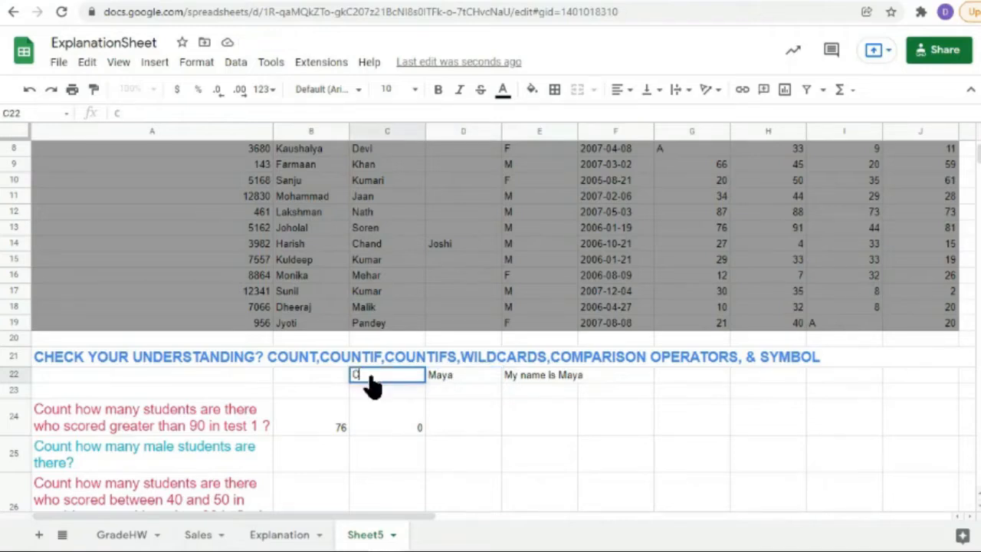
Step: Enter a surname in C22 and extend E22's formula to append C22 after the D22 name
click(446, 379)
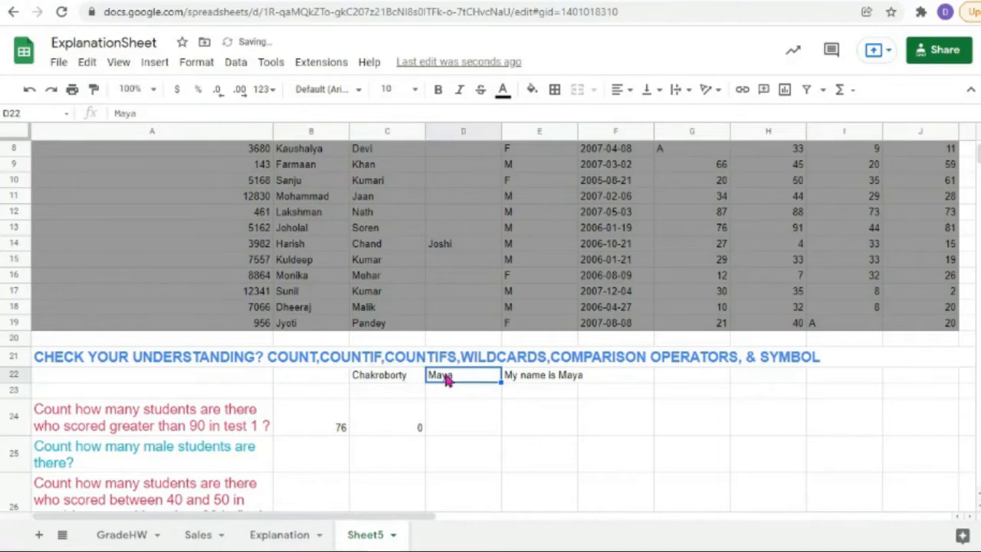
double_click(544, 377)
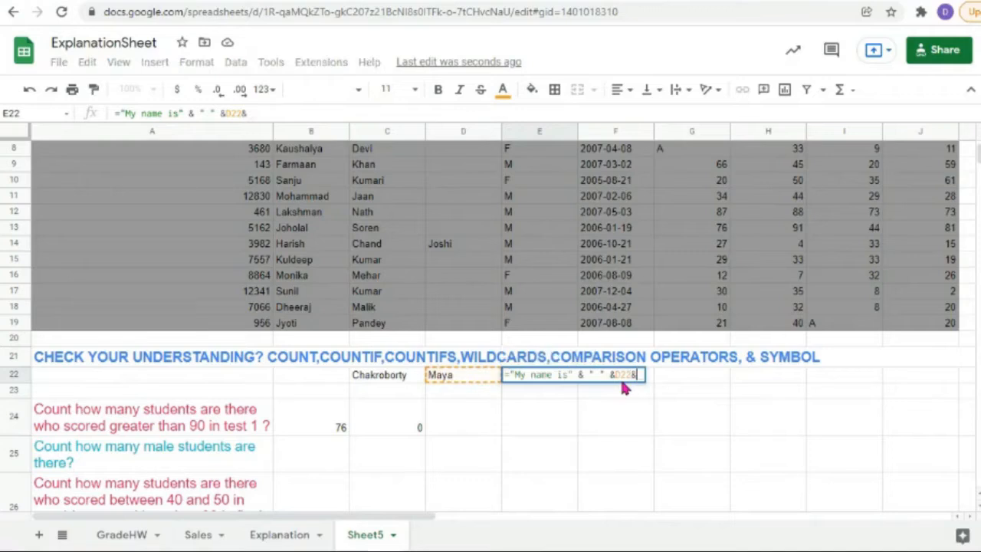
text(&")
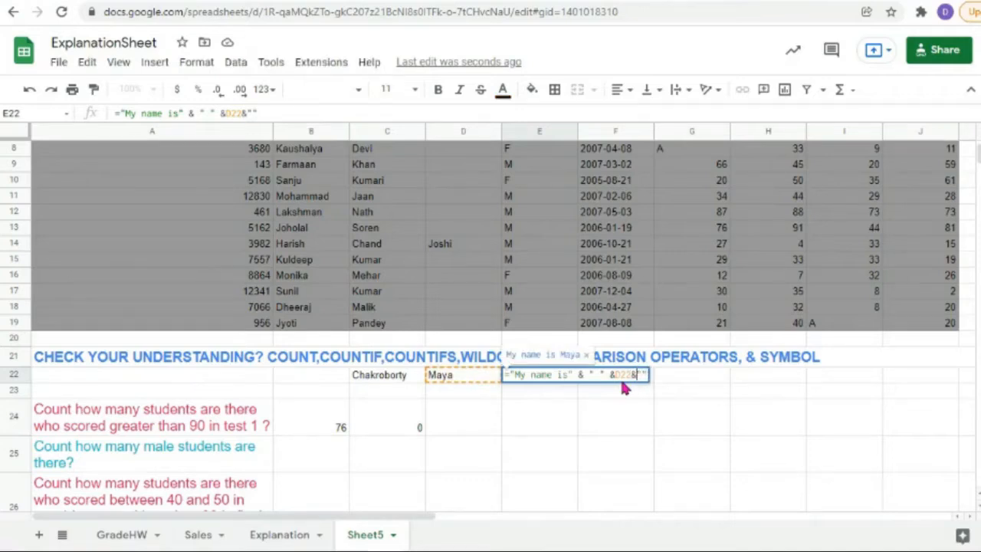
key(Left)
key(Left)
key(Left)
key(Left)
key(Left)
key(Left)
key(Left)
key(Left)
key(Left)
key(Left)
key(Left)
key(Left)
key(Left)
key(Right)
key(Right)
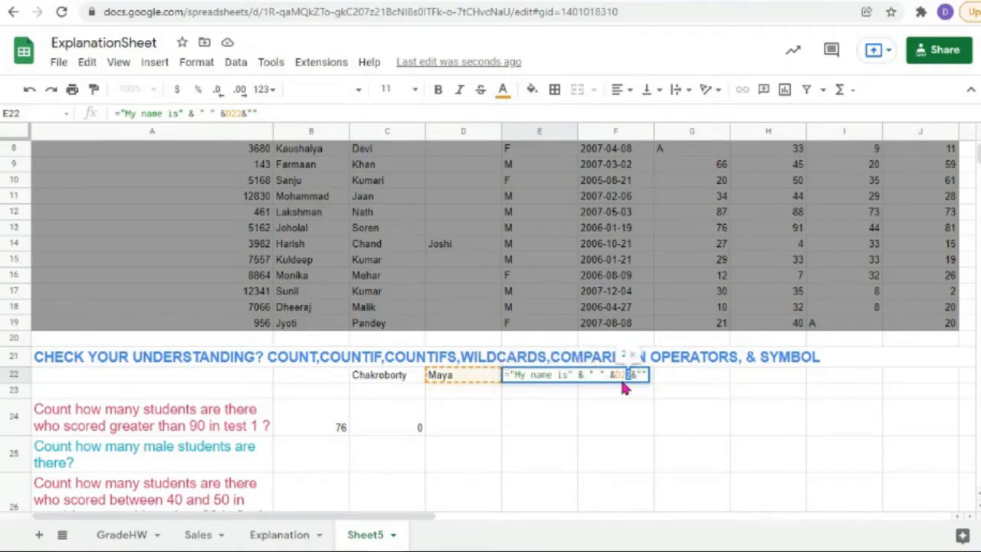
key(shift+Left)
key(shift+Left)
key(shift+Left)
key(shift+Left)
key(shift+Left)
key(shift+Left)
key(shift+Left)
key(shift+Left)
key(shift+Left)
key(shift+Left)
key(shift+Left)
key(shift+Left)
key(shift+Left)
key(shift+Left)
key(shift+Left)
key(shift+Left)
key(shift+Left)
key(shift+Left)
key(shift+Left)
key(shift+Left)
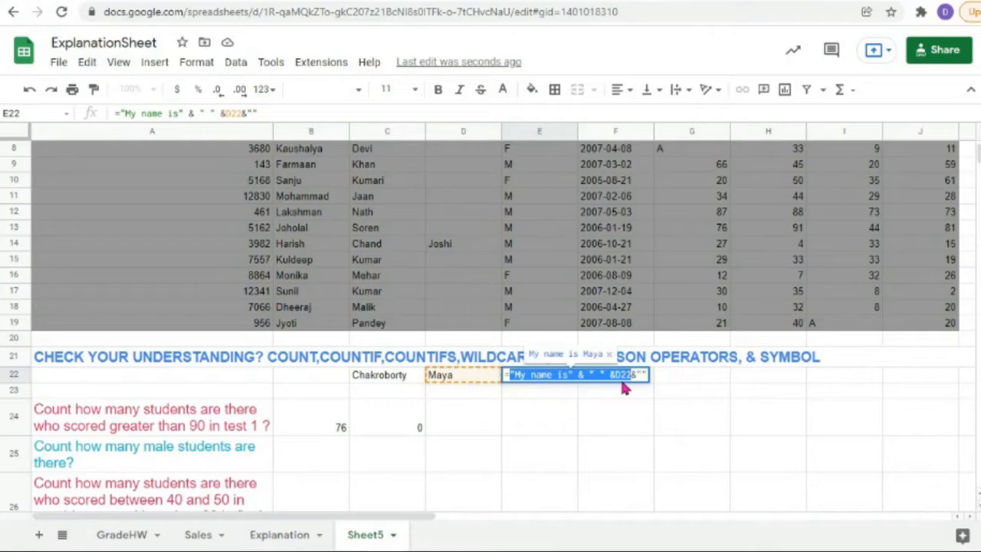
click(638, 376)
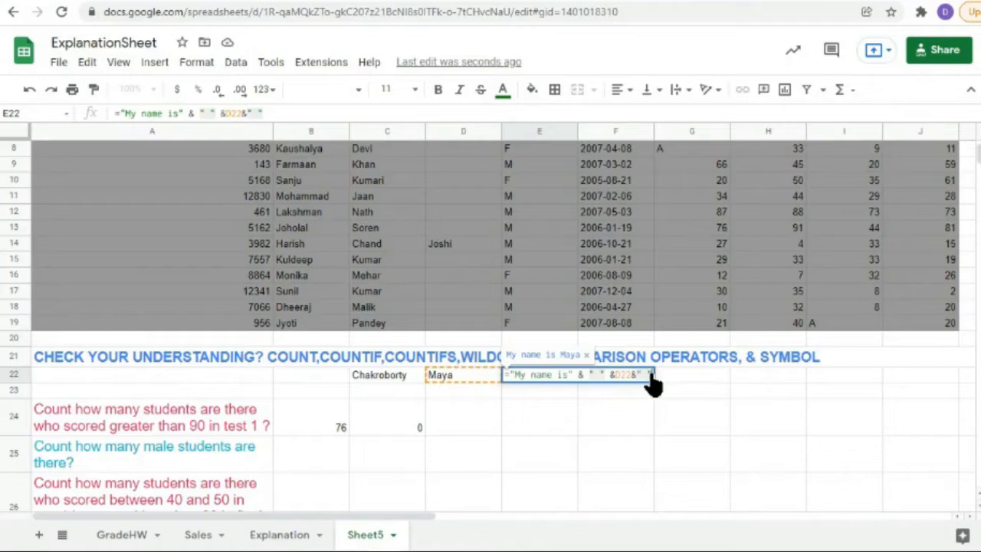
text(&)
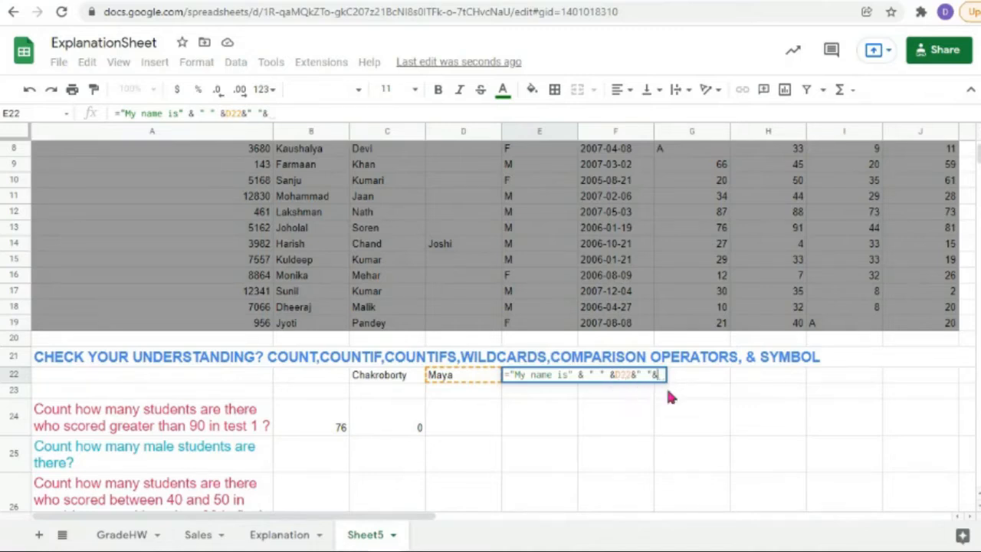
click(377, 377)
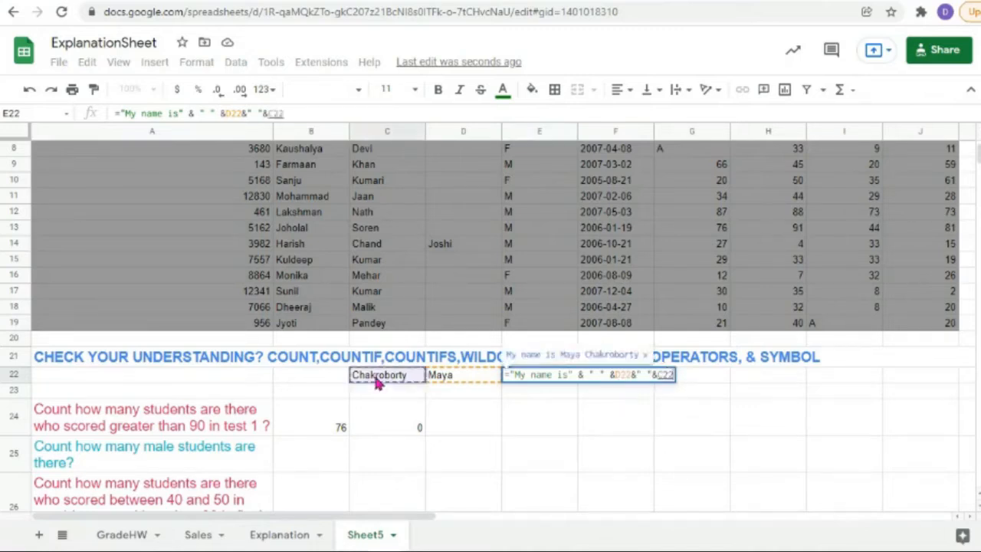
key(Return)
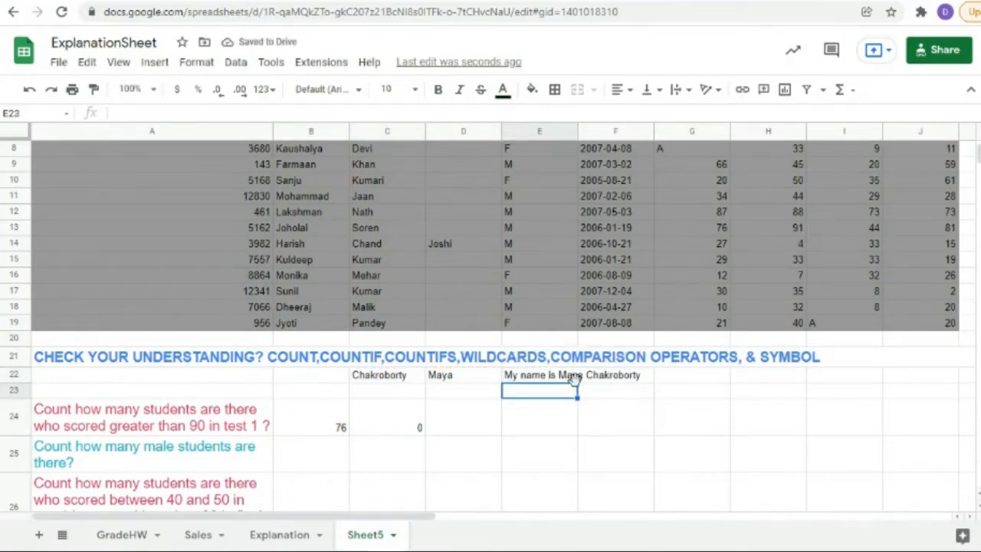
Step: Replace D22's first name and C22's surname with new ones so E22's sentence updates
double_click(465, 381)
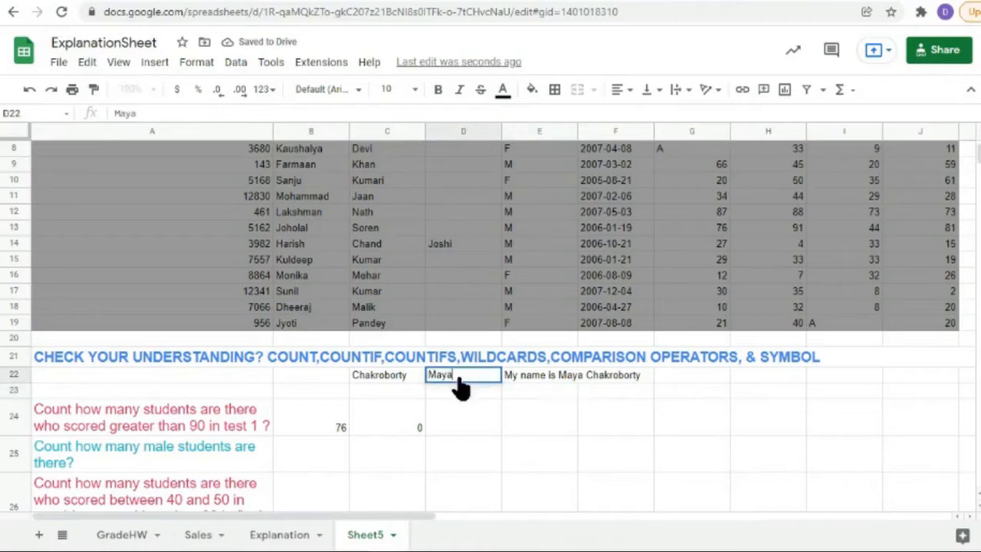
drag(463, 380, 375, 383)
text(Be)
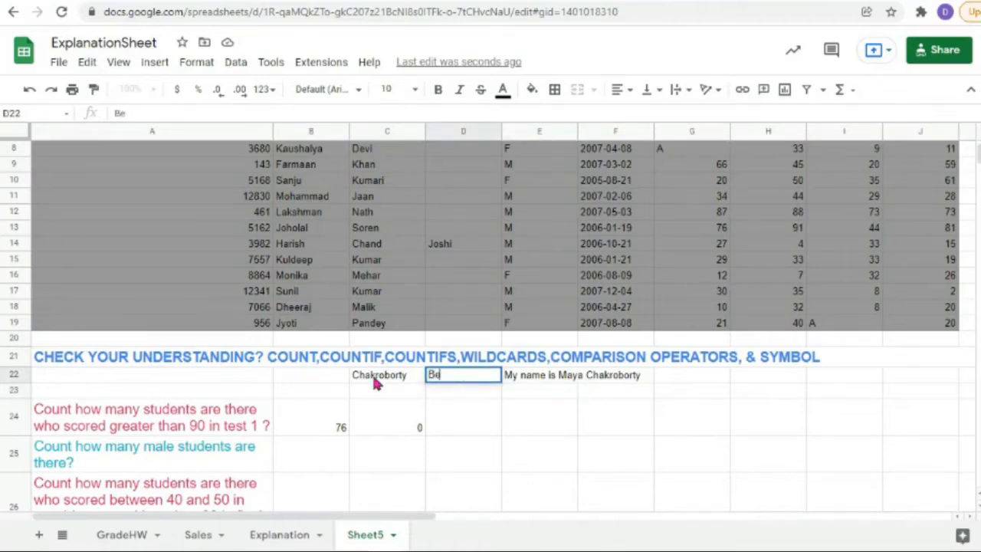
text(nedict)
double_click(374, 377)
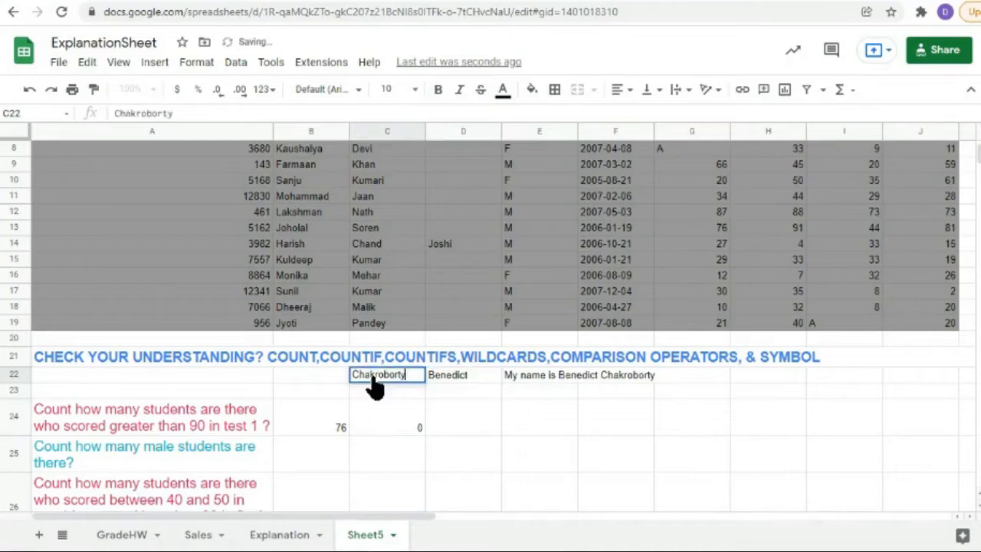
key(BackSpace)
key(BackSpace)
key(BackSpace)
key(BackSpace)
key(BackSpace)
key(BackSpace)
key(BackSpace)
key(BackSpace)
key(BackSpace)
key(BackSpace)
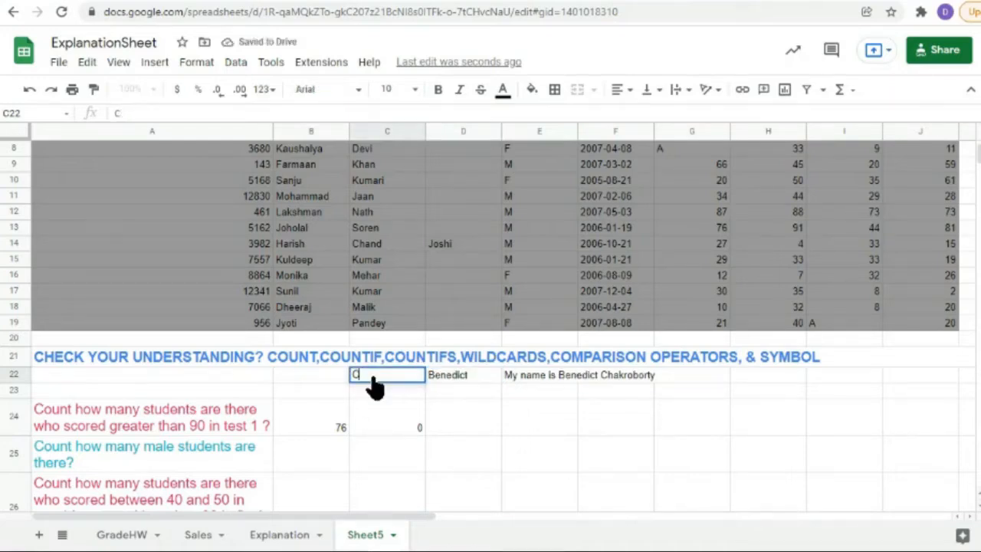
text(umb)
text(erbatch)
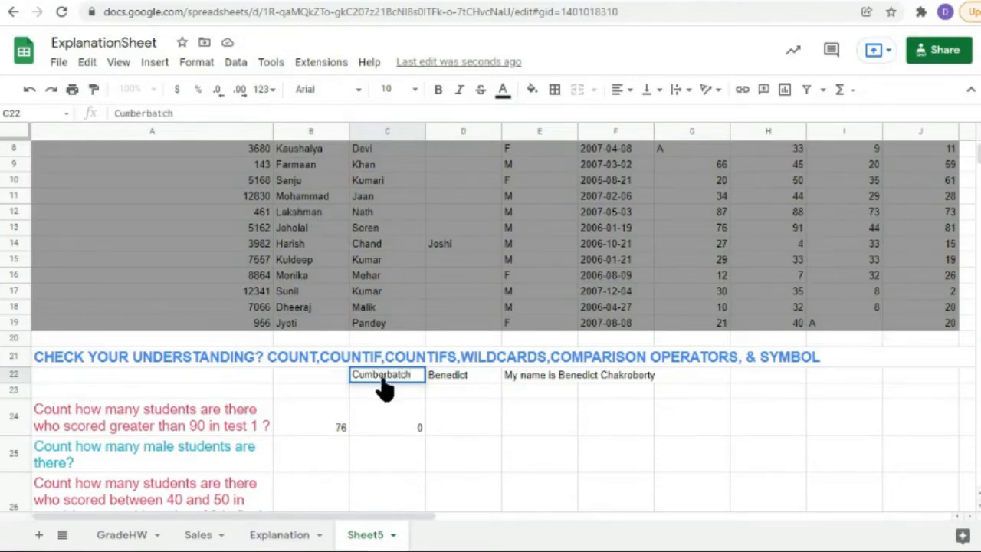
key(Return)
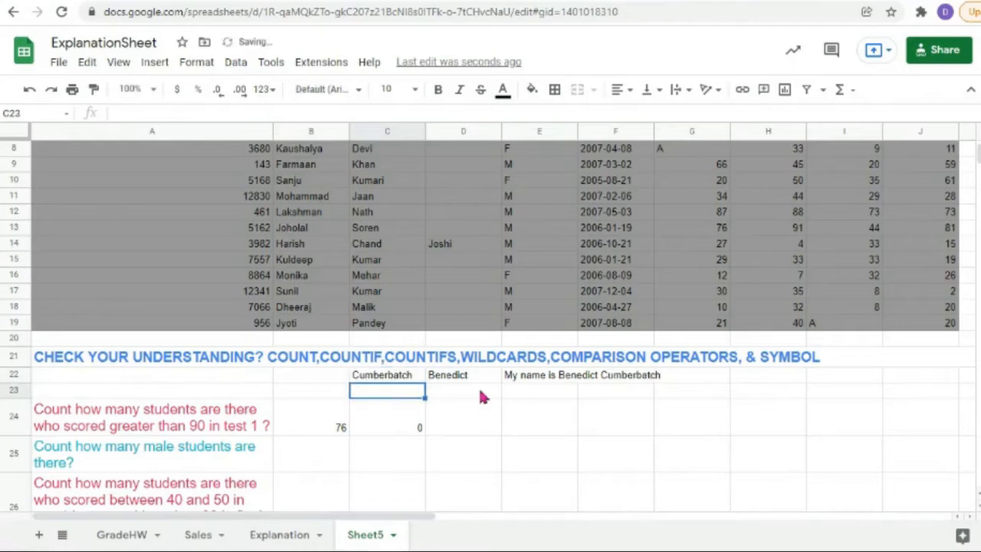
Step: Select names C22:D22, inspect E22's 'My name is' formula, then open C24's COUNTIF
drag(481, 377, 366, 380)
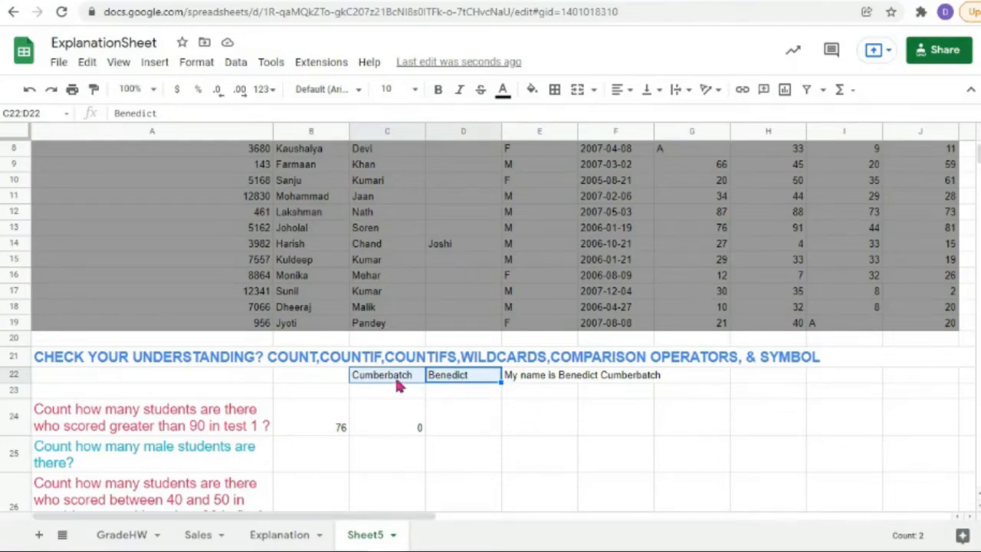
click(540, 383)
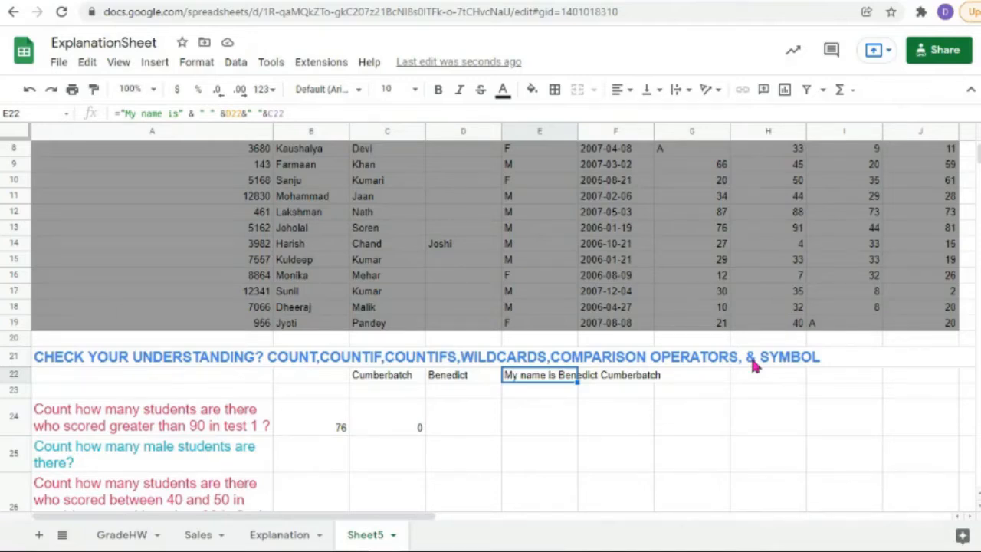
double_click(397, 429)
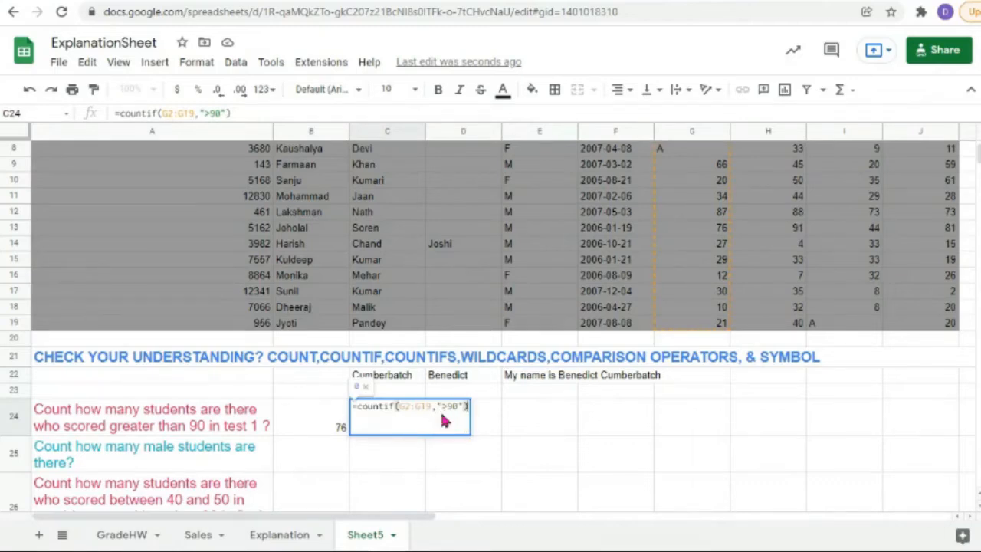
Step: Replace the fixed ">90" in C24's COUNTIF with ">"&B24, which now returns 1
drag(442, 414, 460, 414)
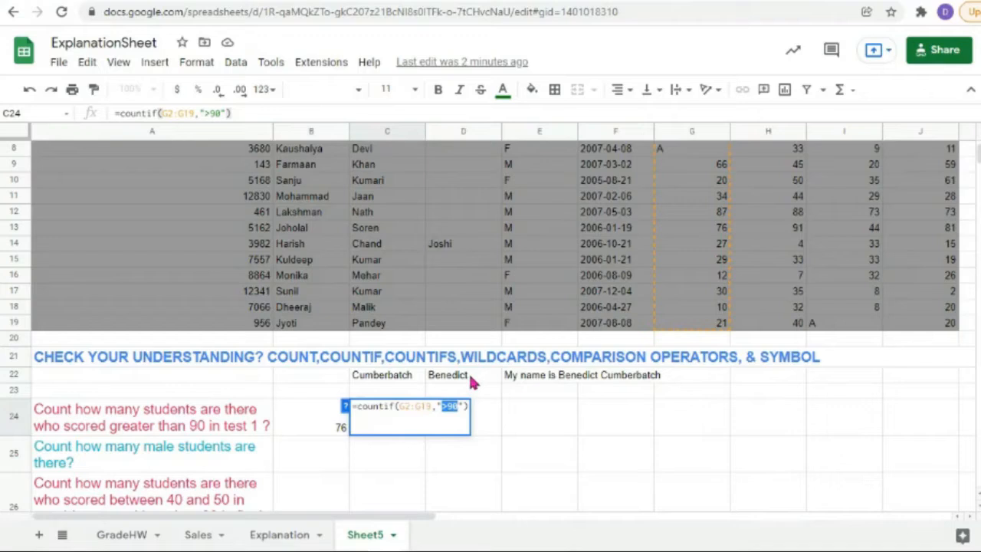
double_click(450, 419)
click(455, 415)
key(BackSpace)
key(BackSpace)
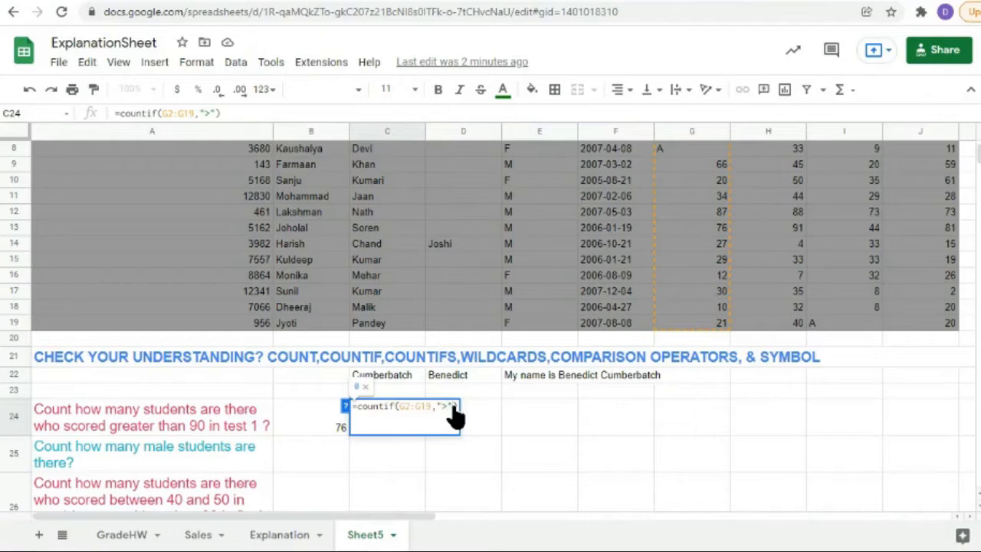
text(&)
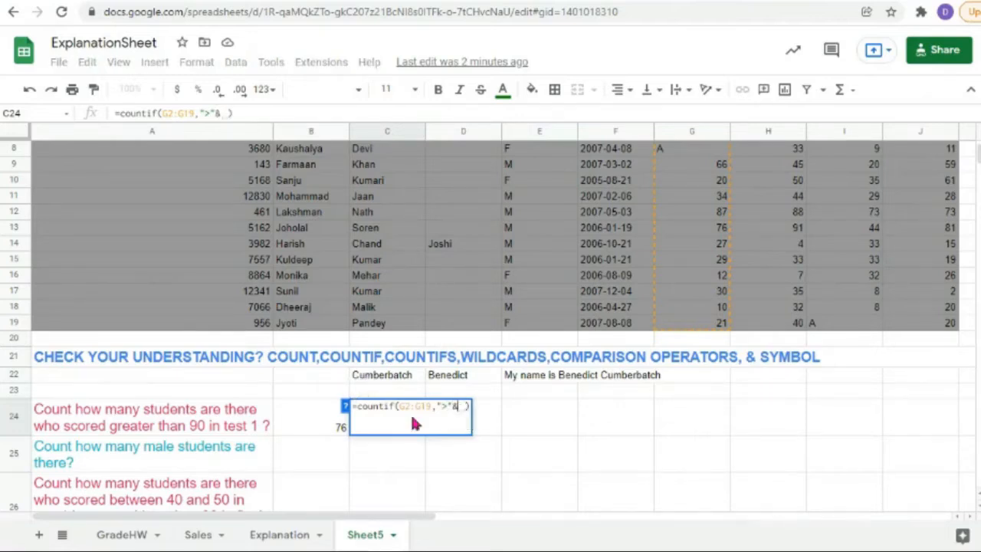
click(311, 429)
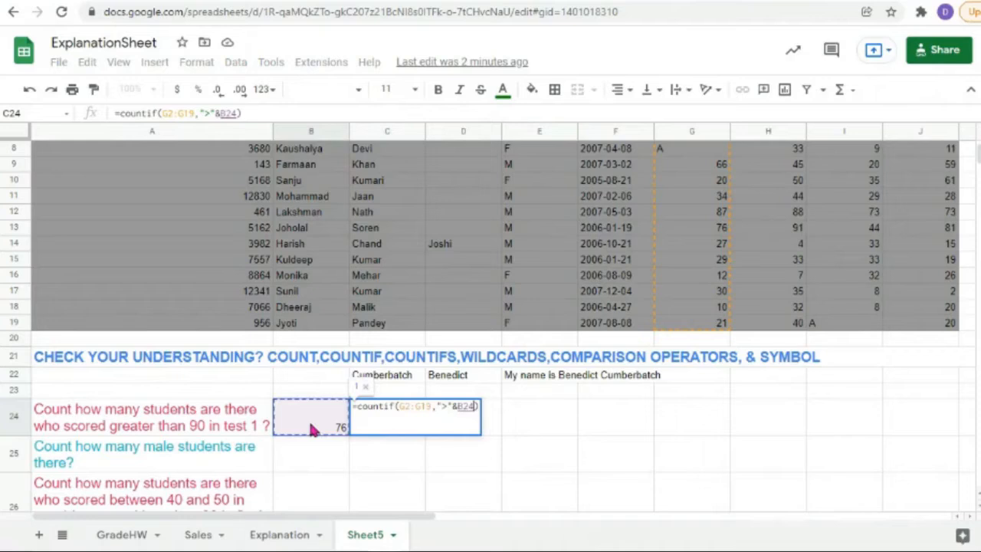
key(Return)
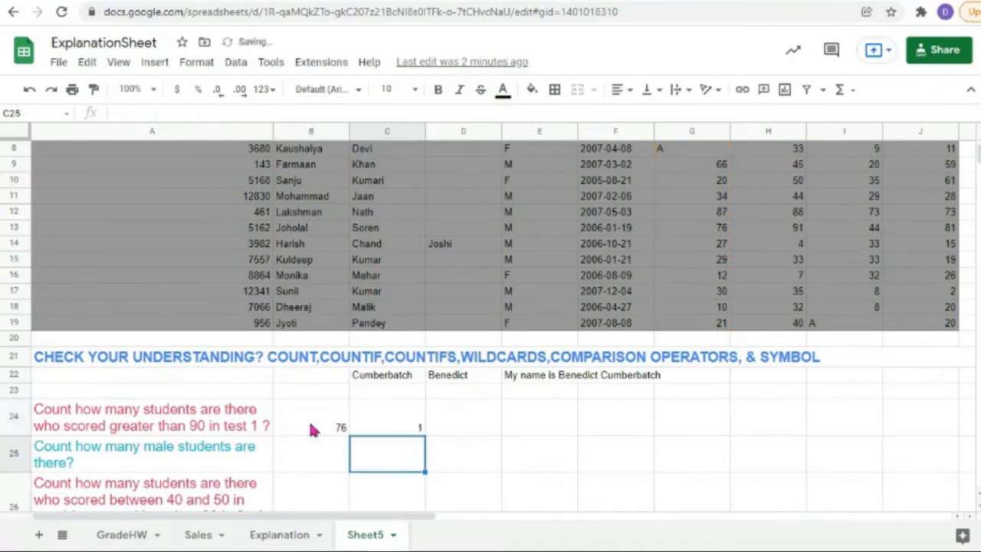
click(388, 426)
double_click(389, 426)
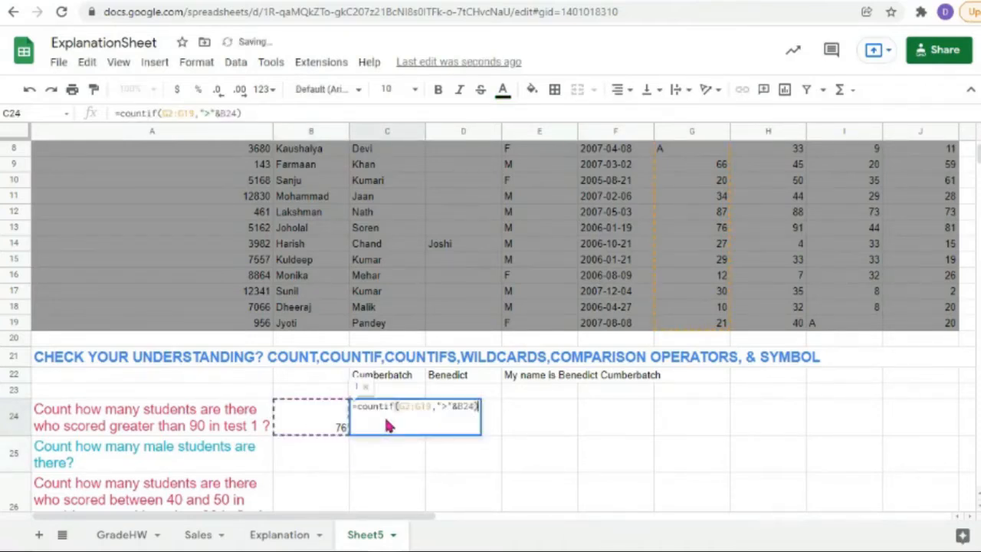
Step: Change the B24 threshold from 76 to 50 and review C24's formula, now counting 6
key(Return)
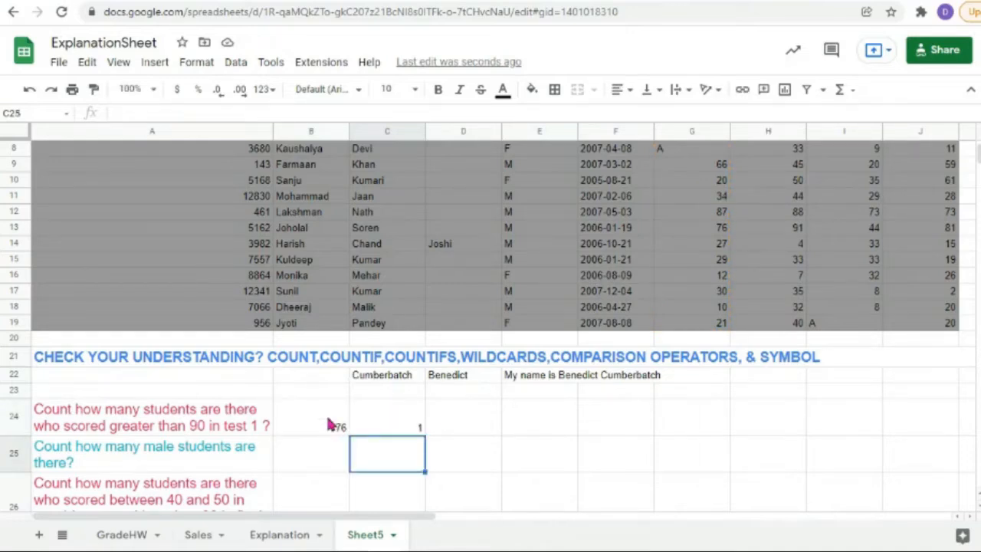
double_click(329, 424)
key(BackSpace)
key(BackSpace)
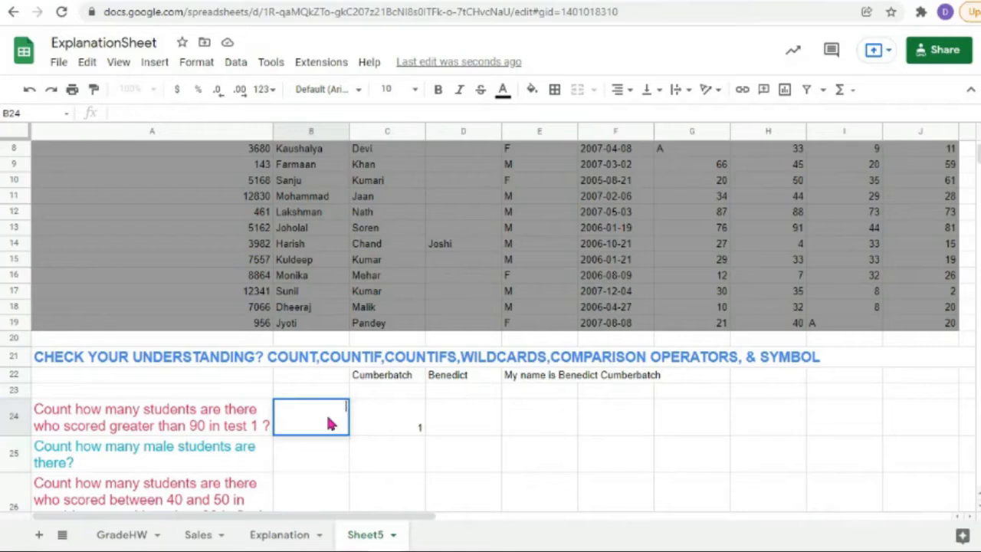
text(50)
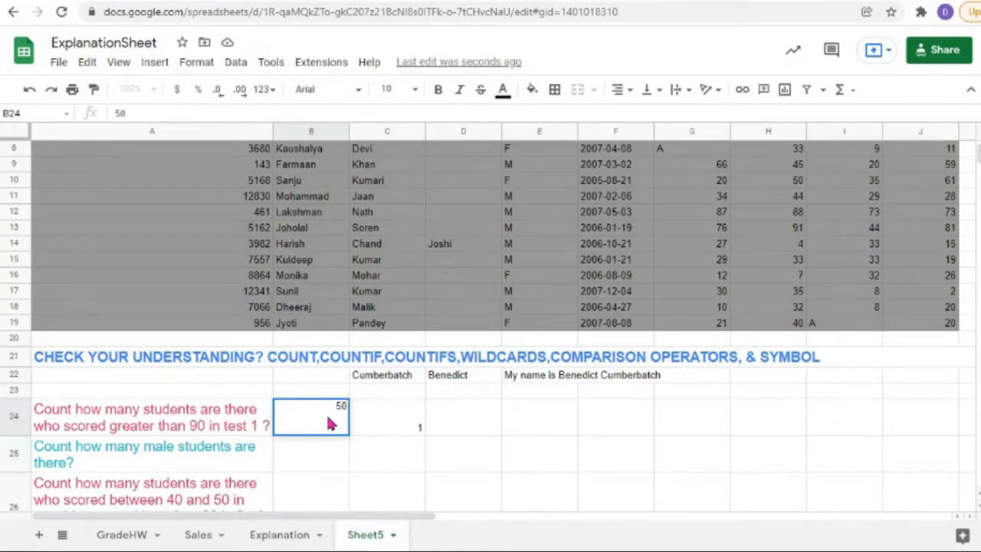
key(Return)
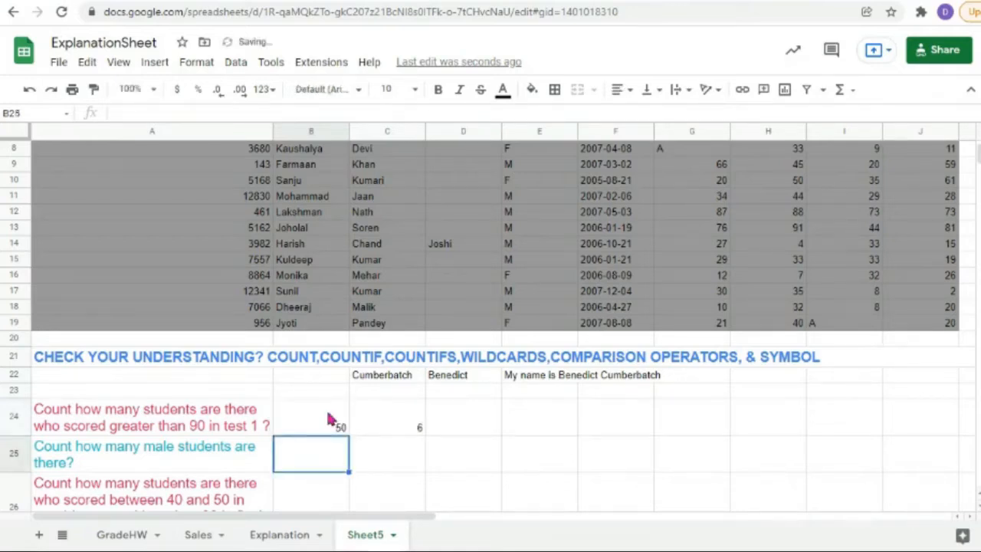
click(407, 424)
double_click(406, 424)
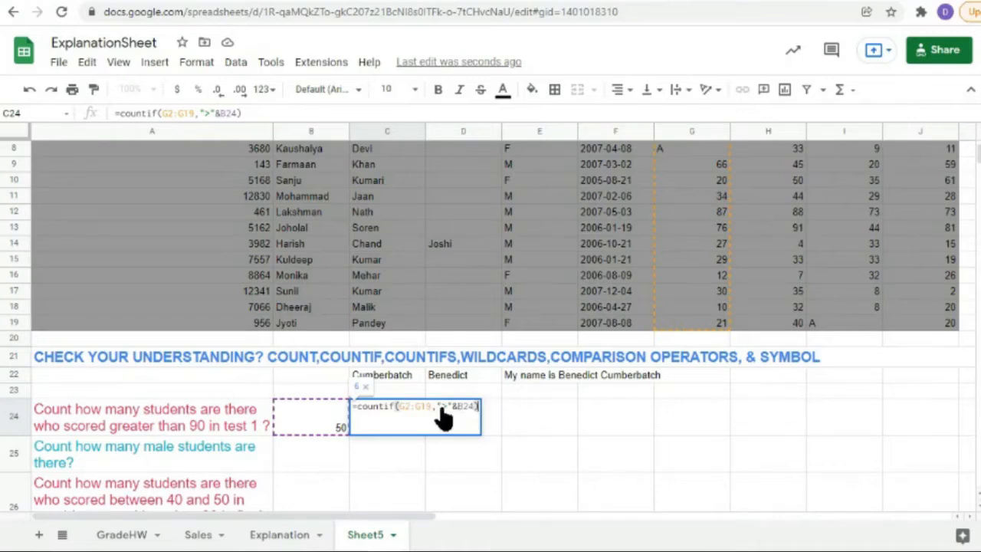
Step: Enter =">"&B24 in H22 to show >50, then compare it with C24's formula
double_click(759, 378)
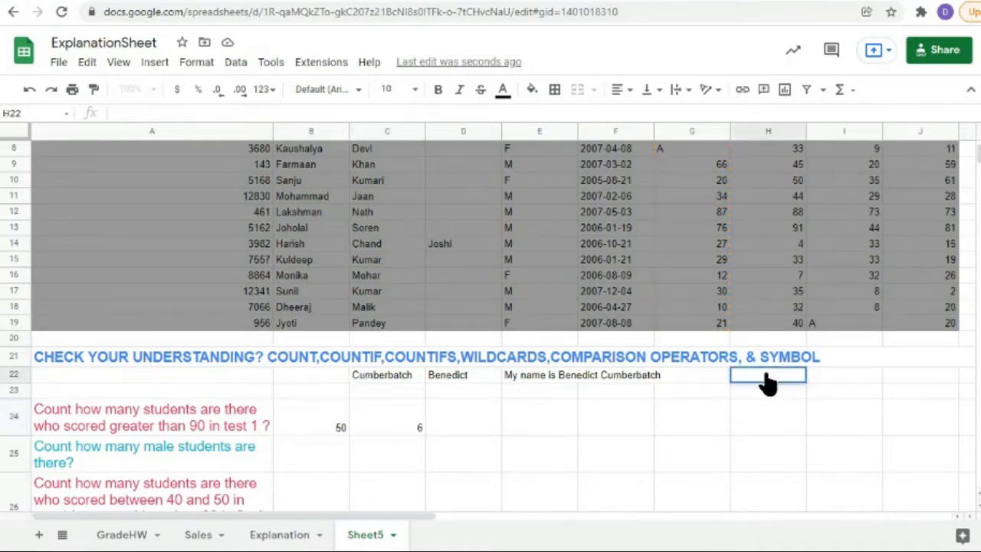
text(=)
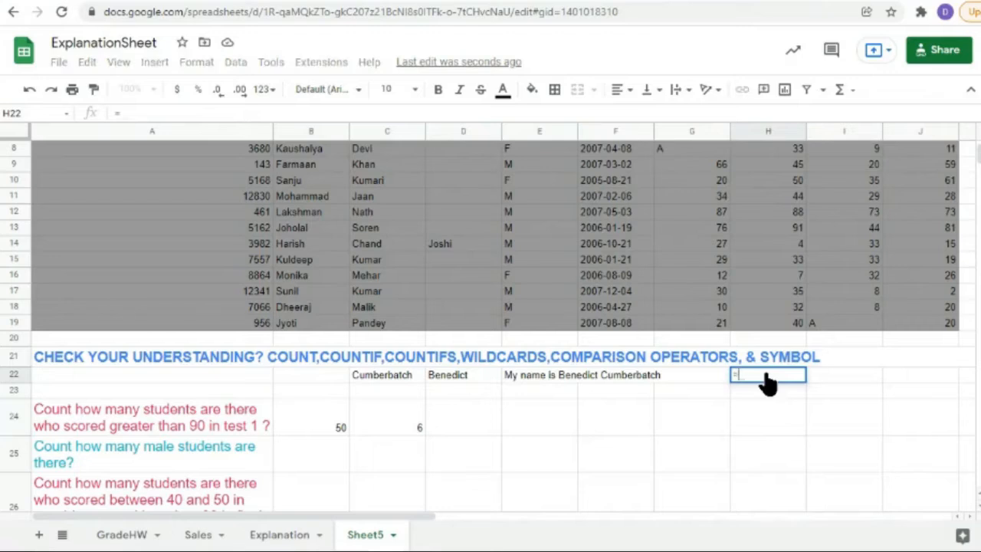
text("")
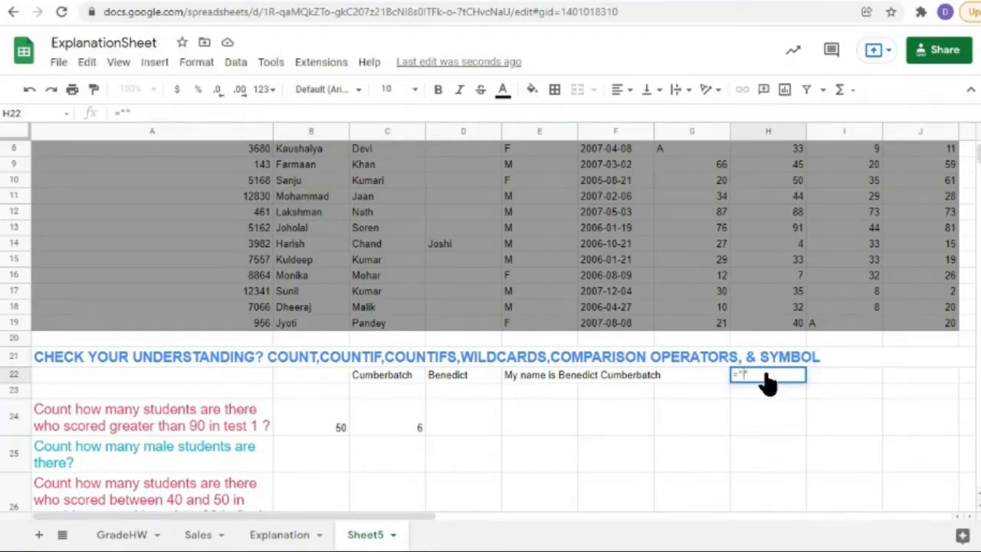
text(>)
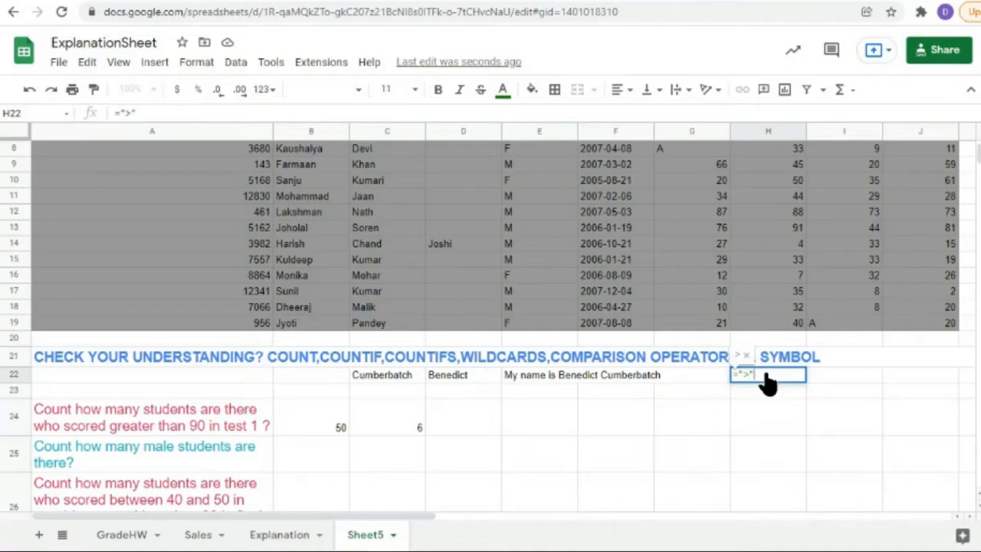
text(&)
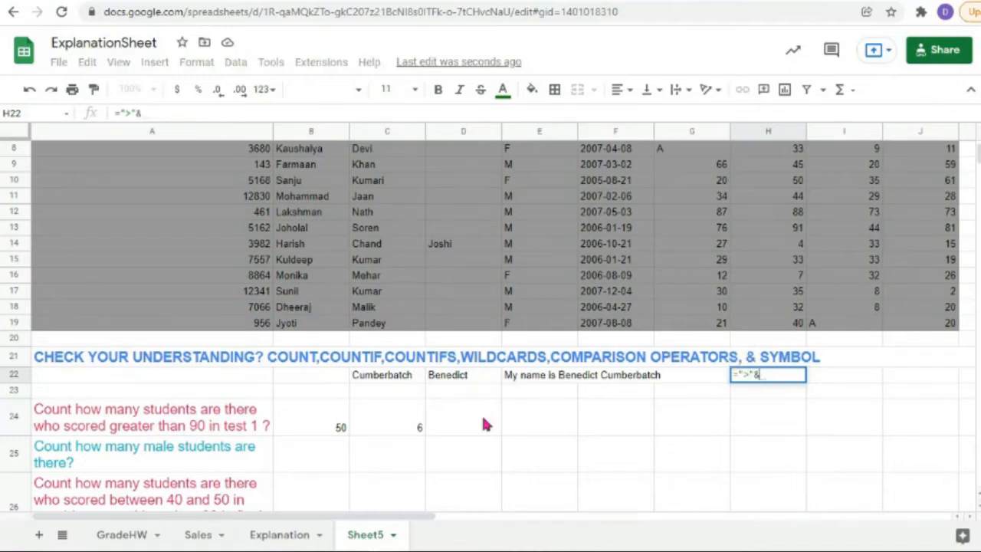
click(320, 424)
key(Return)
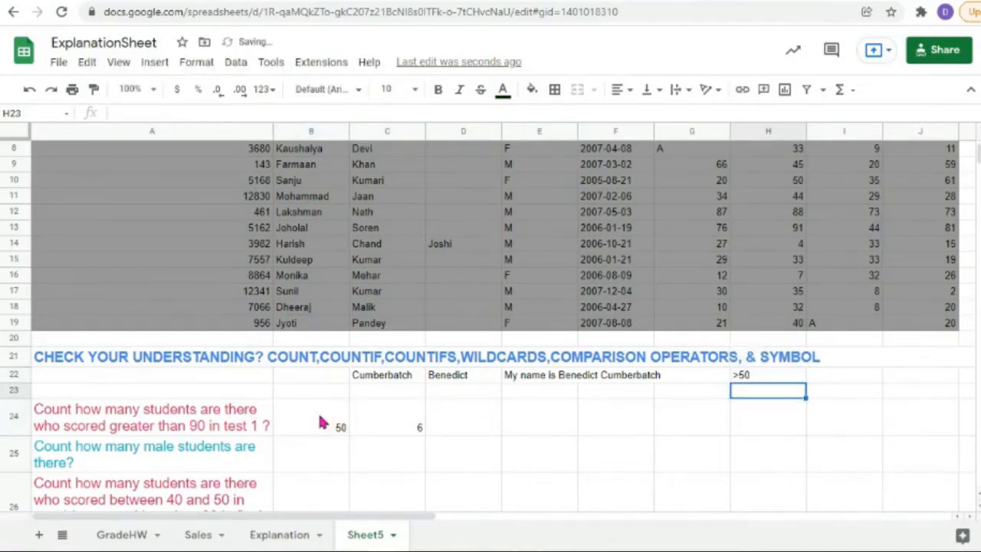
click(387, 415)
double_click(387, 415)
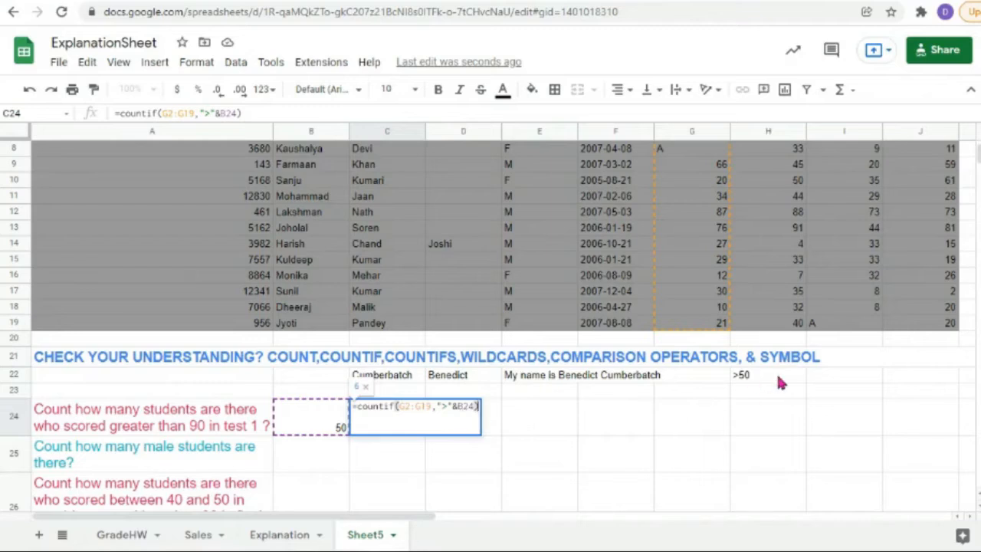
Step: Change B24 from 50 to 40 and confirm C24's =countif(G2:G19,">"&B24) now returns 8
click(337, 463)
click(335, 422)
text(50)
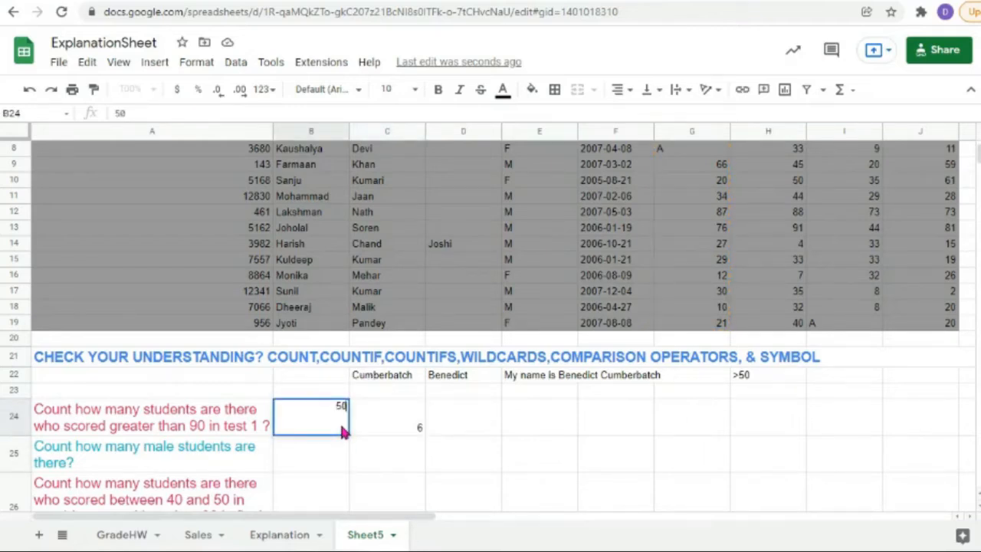
key(BackSpace)
key(BackSpace)
text(40)
click(405, 425)
double_click(405, 427)
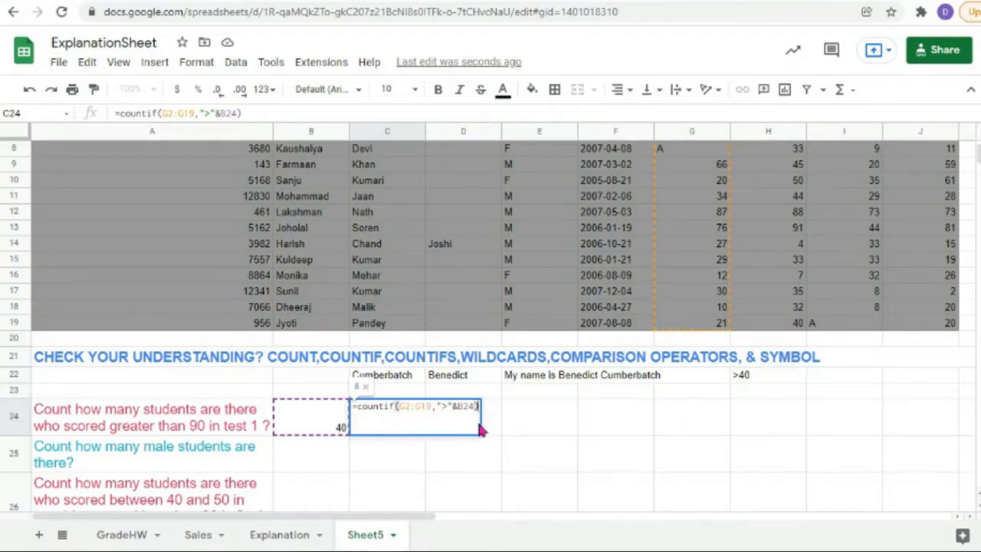
key(Return)
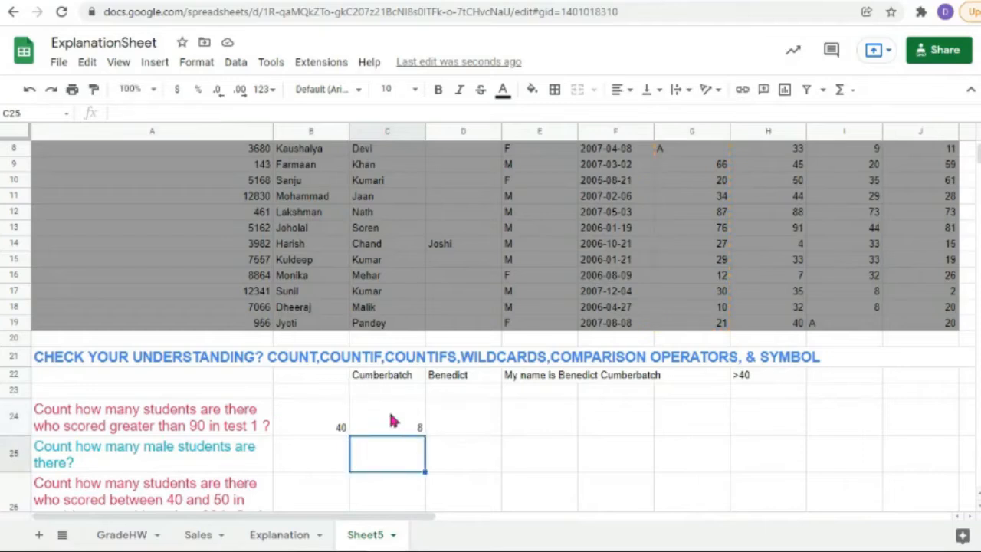
click(414, 426)
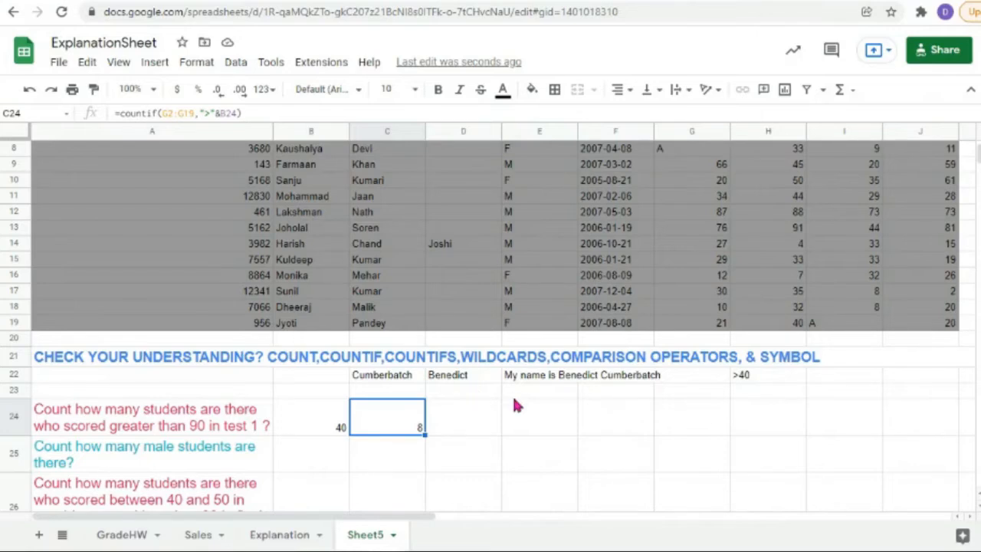
scroll(515, 405, down, 3)
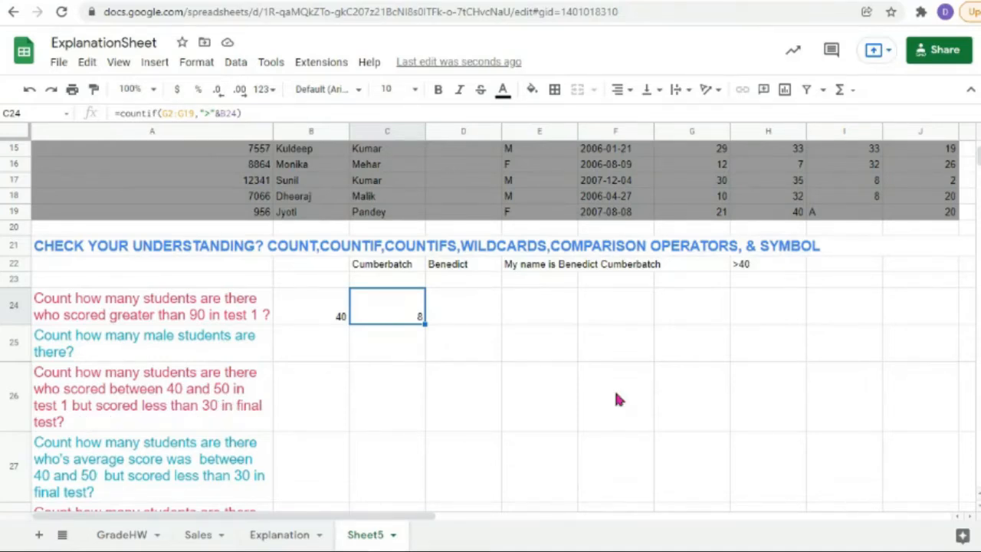
scroll(617, 398, up, 5)
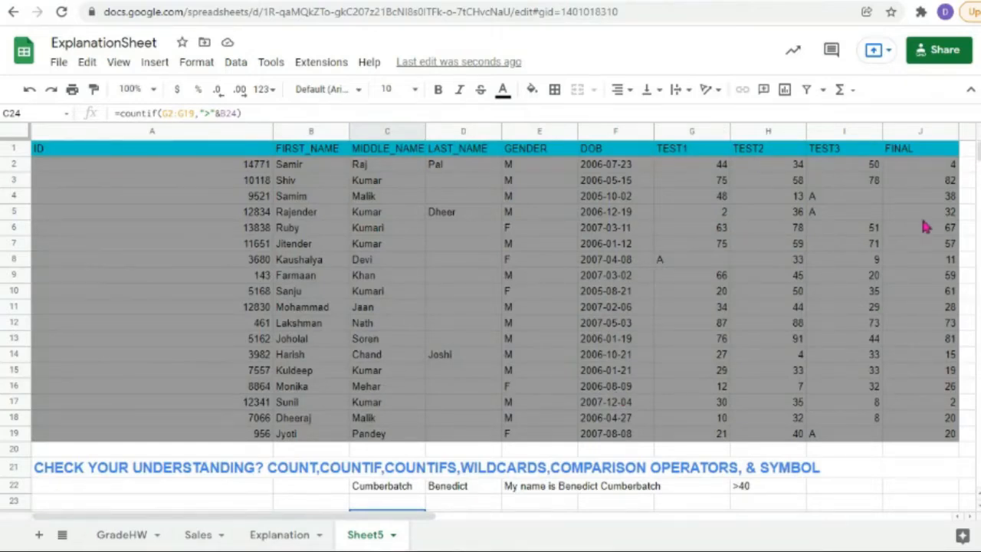
scroll(366, 346, down, 5)
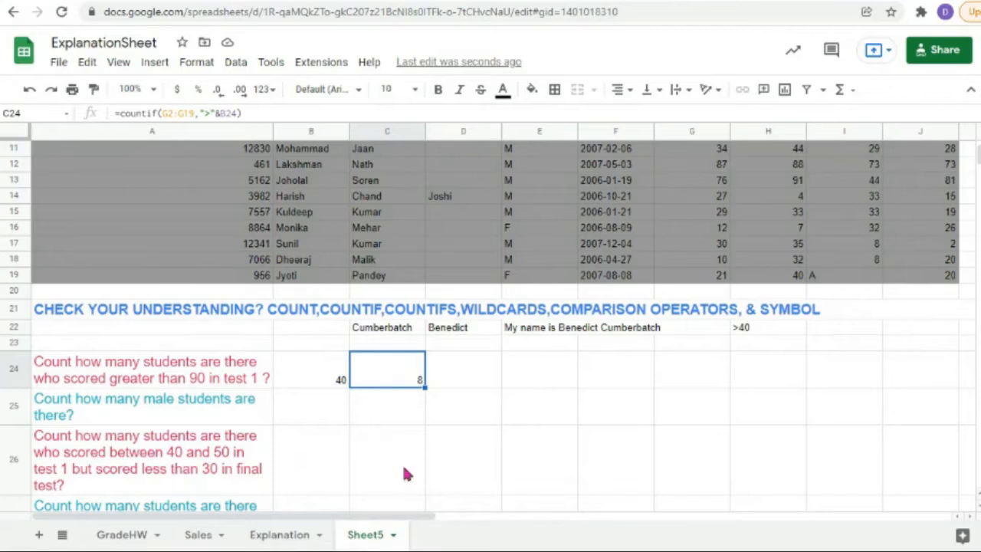
click(383, 469)
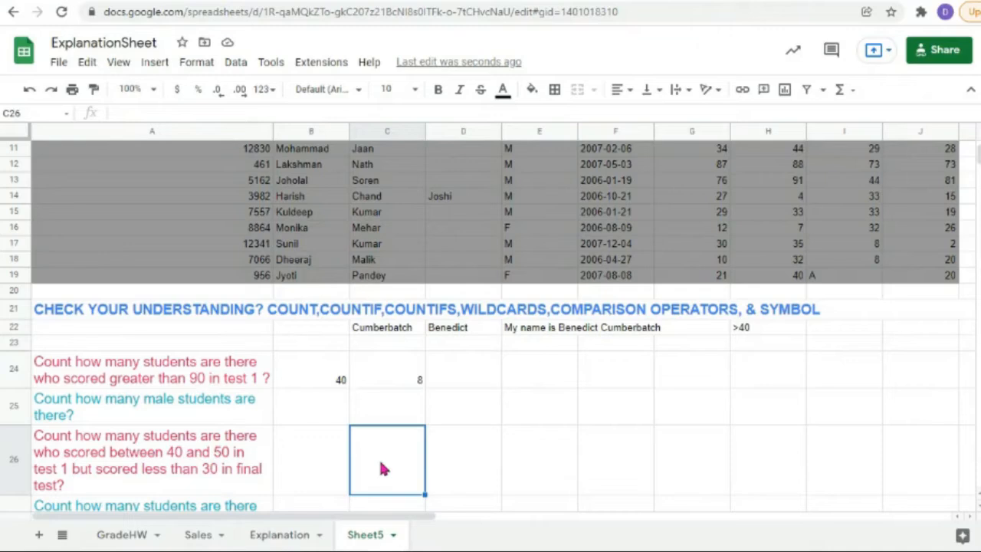
click(528, 462)
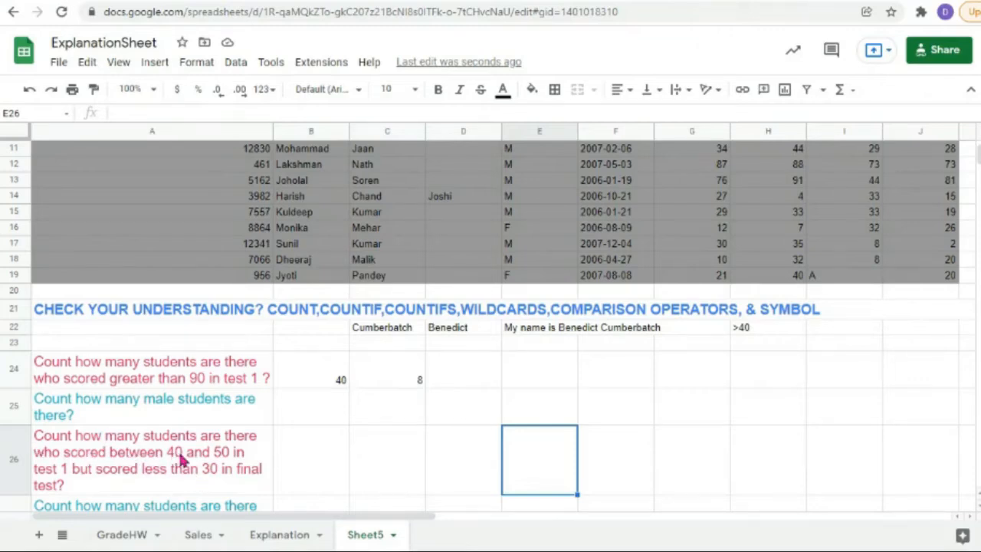
double_click(397, 383)
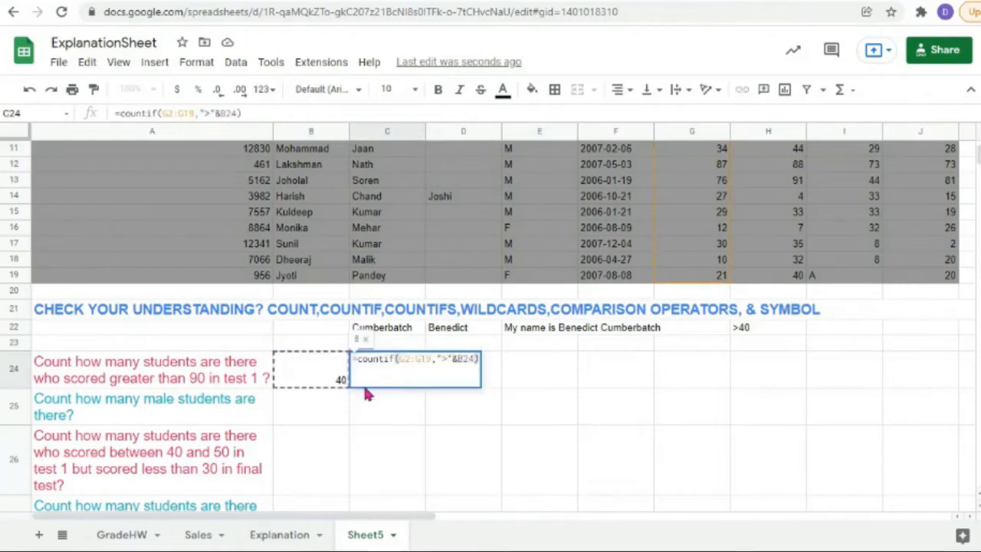
click(198, 466)
double_click(190, 453)
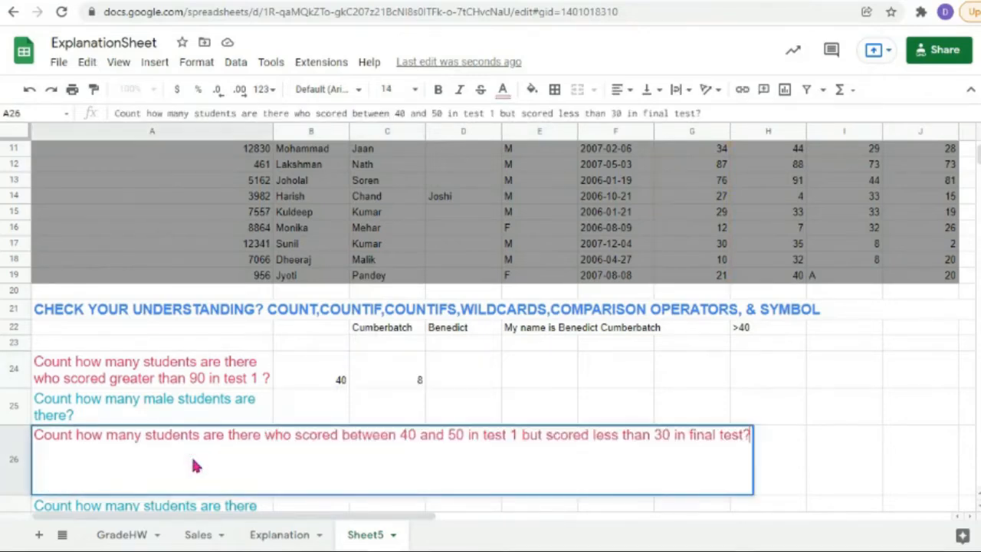
click(853, 467)
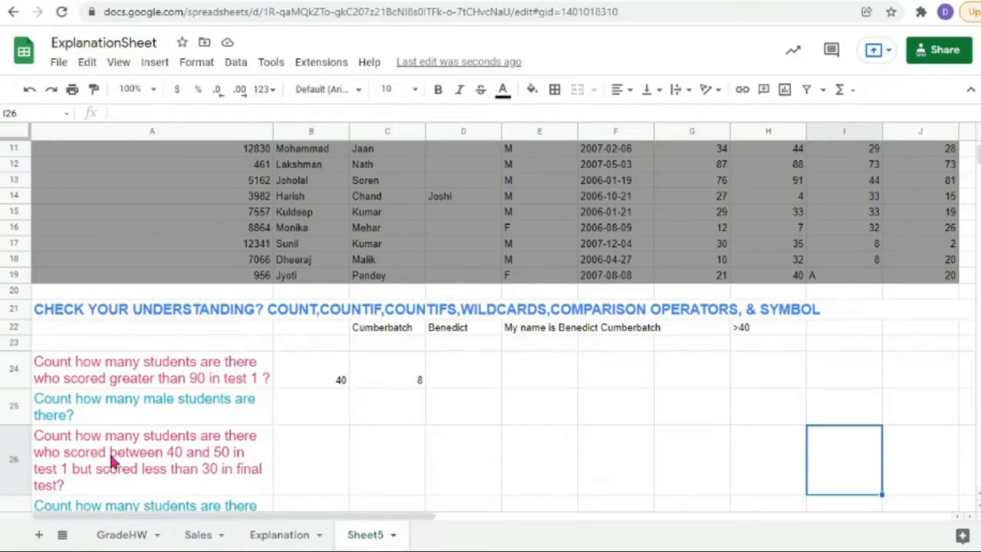
click(35, 438)
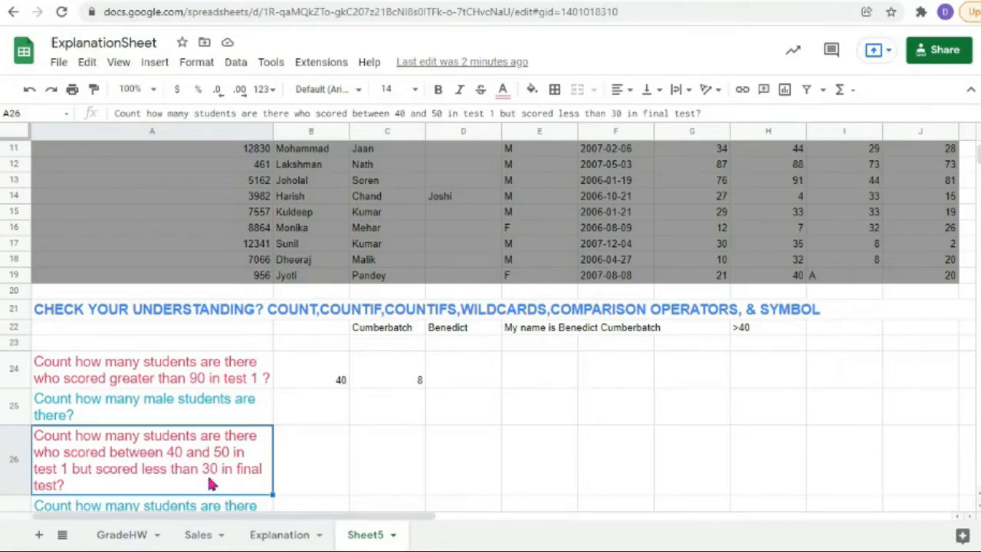
Step: Start =countifs( in E26 with the TEST1 range G2:G19 as the first range
double_click(538, 467)
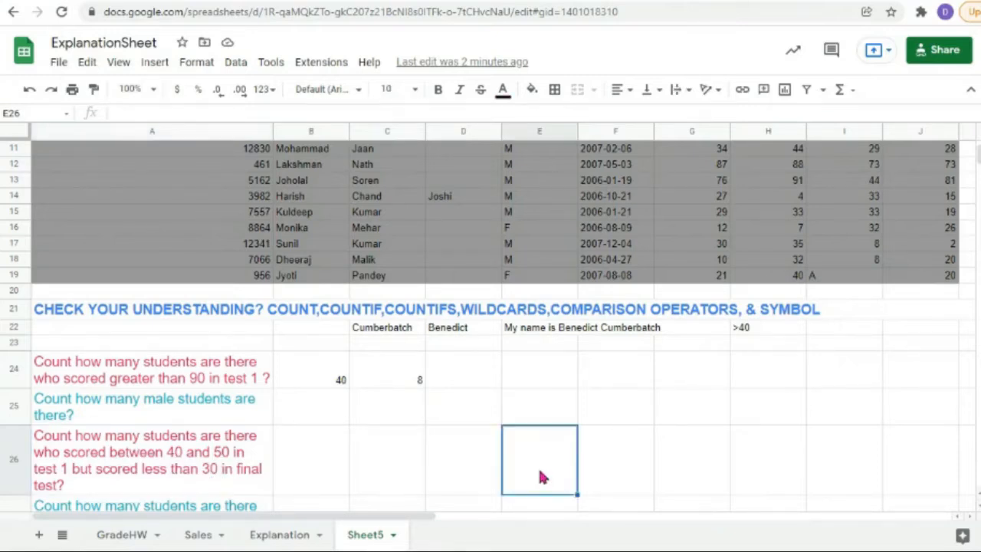
text(=cou)
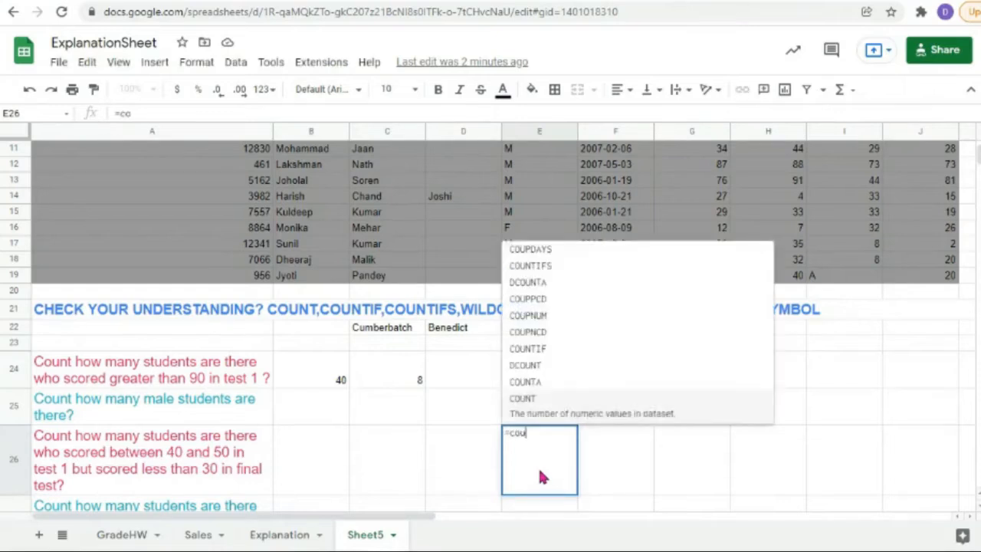
text(ntifs)
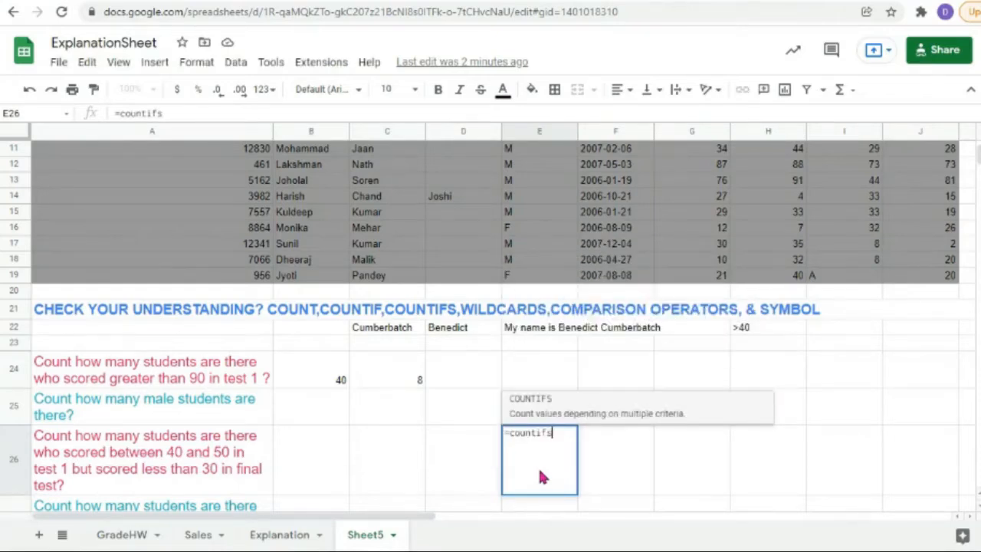
text(()
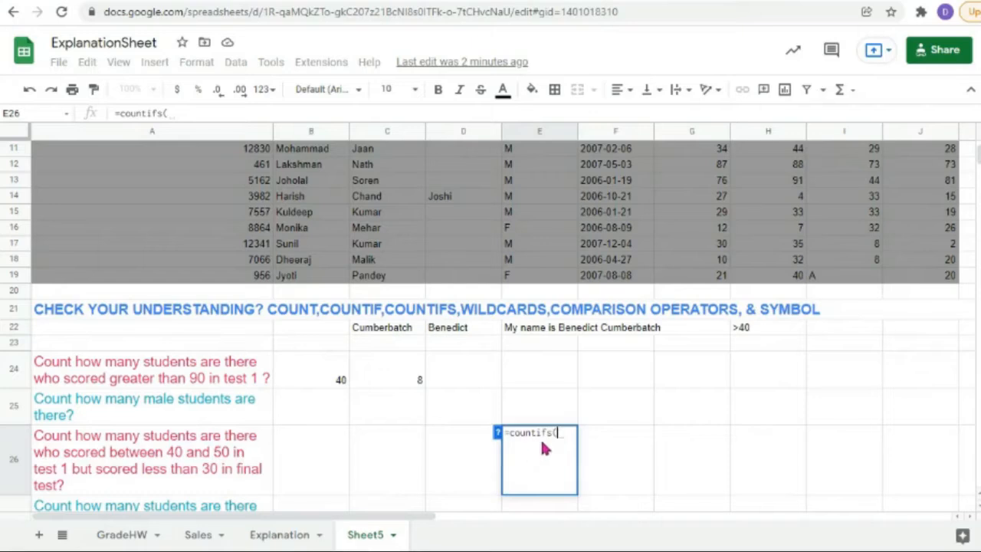
click(705, 260)
scroll(705, 261, up, 5)
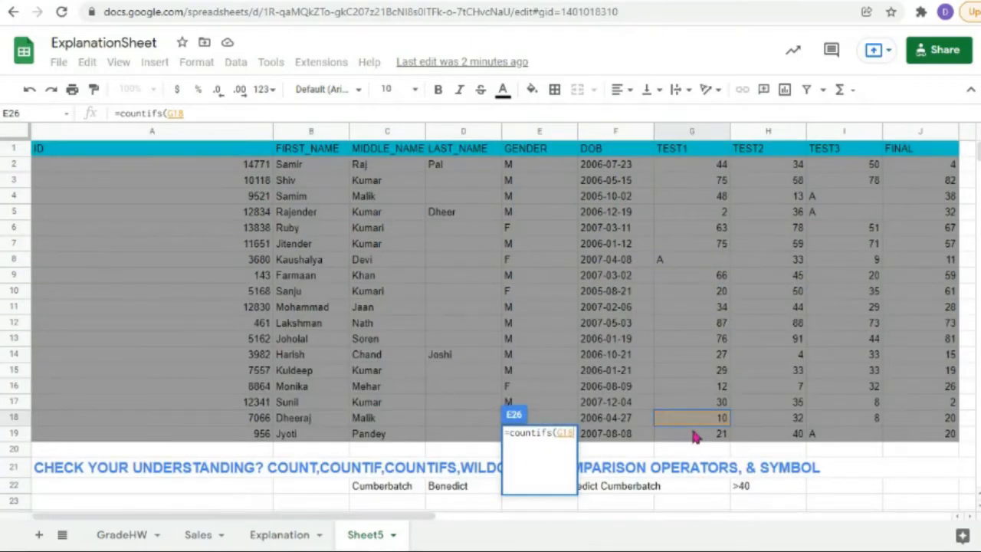
click(709, 168)
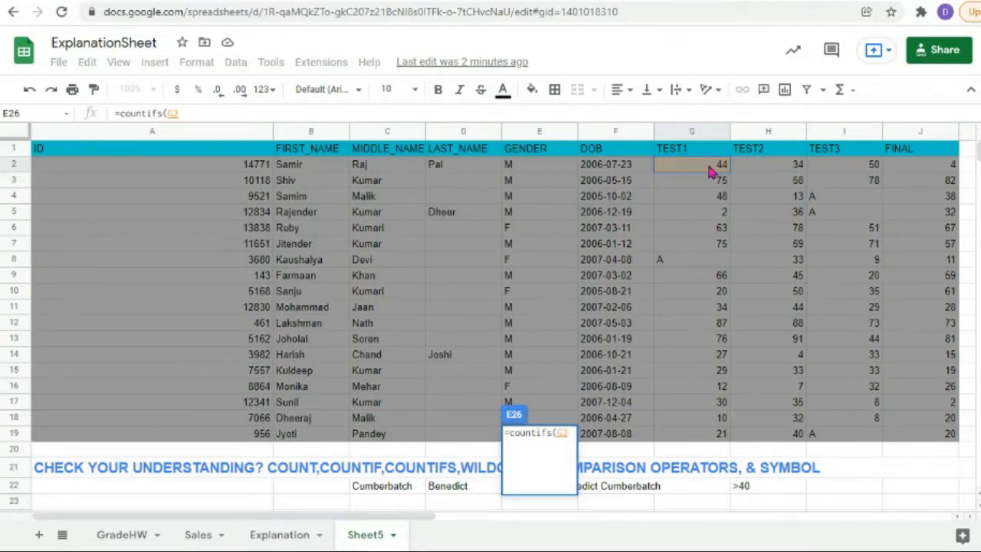
scroll(655, 270, down, 5)
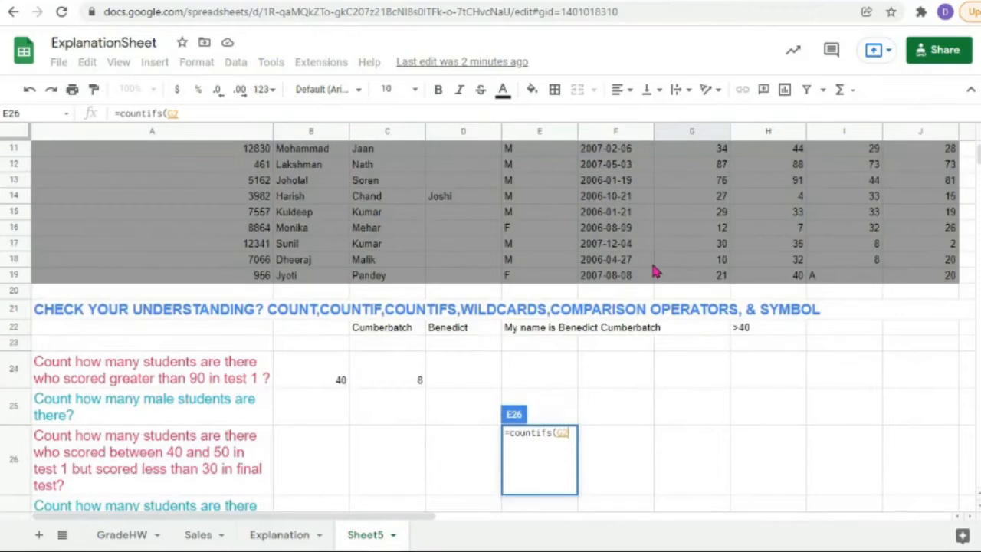
scroll(655, 270, down, 2)
scroll(237, 383, up, 1)
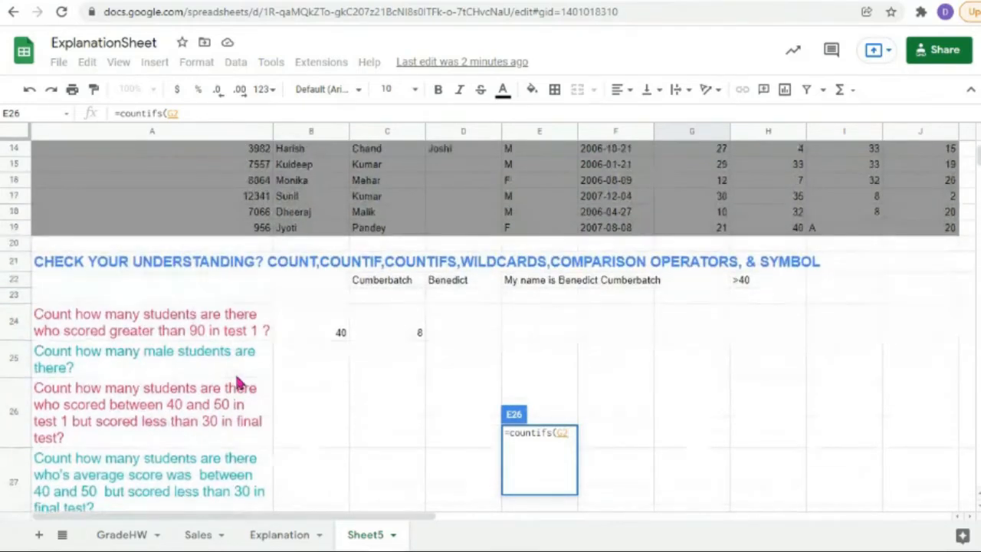
scroll(281, 434, up, 1)
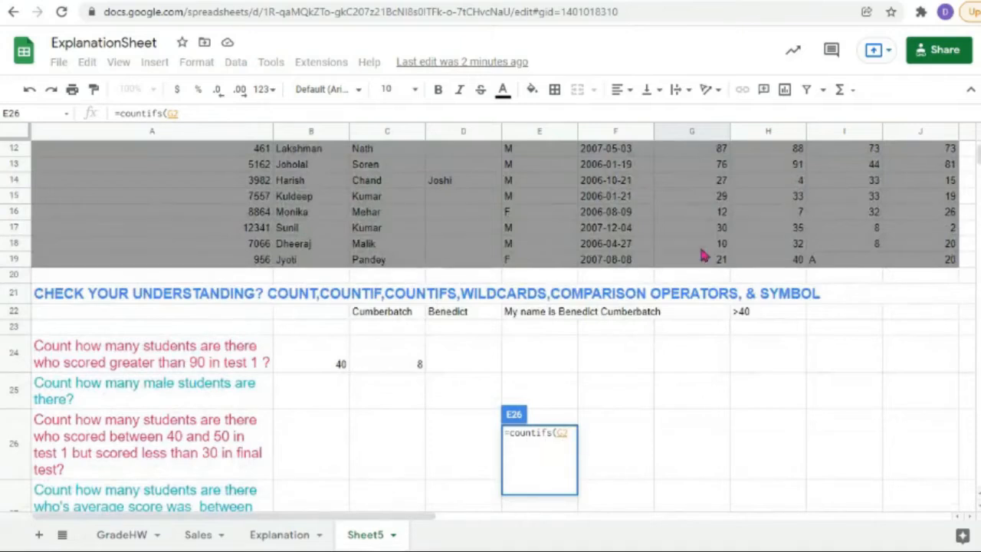
drag(701, 259, 688, 174)
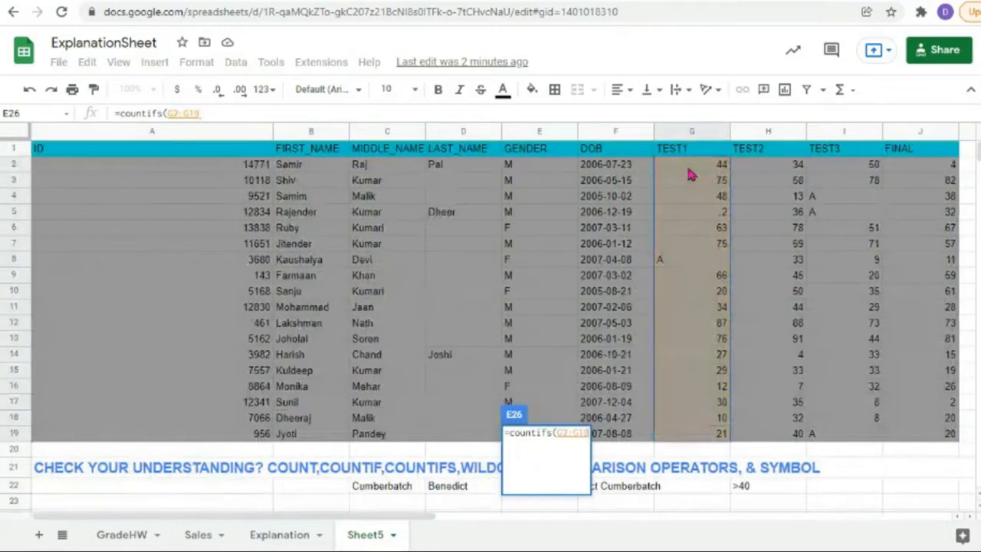
Step: Add the ">=40" criterion and a second G2:G19 range with "<=50"
text(,"")
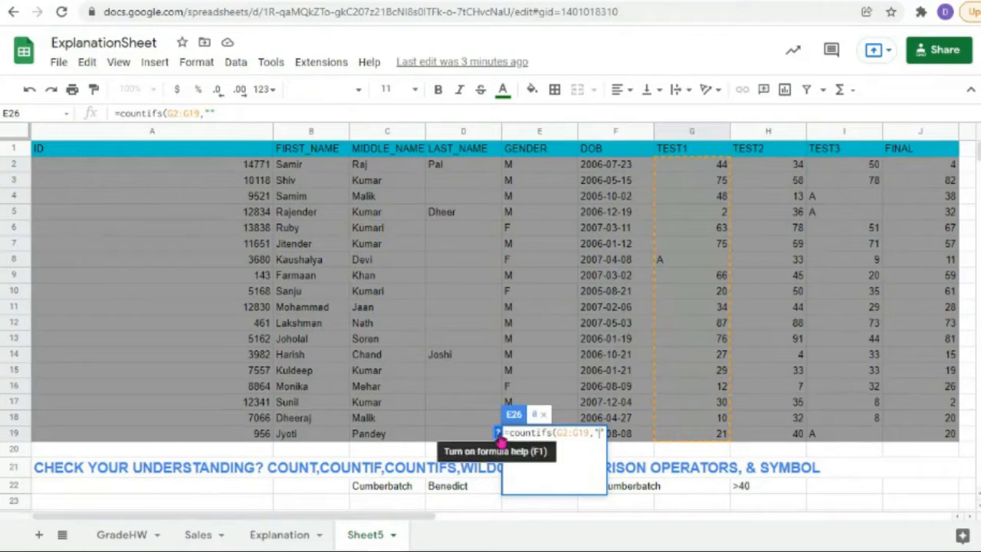
click(498, 435)
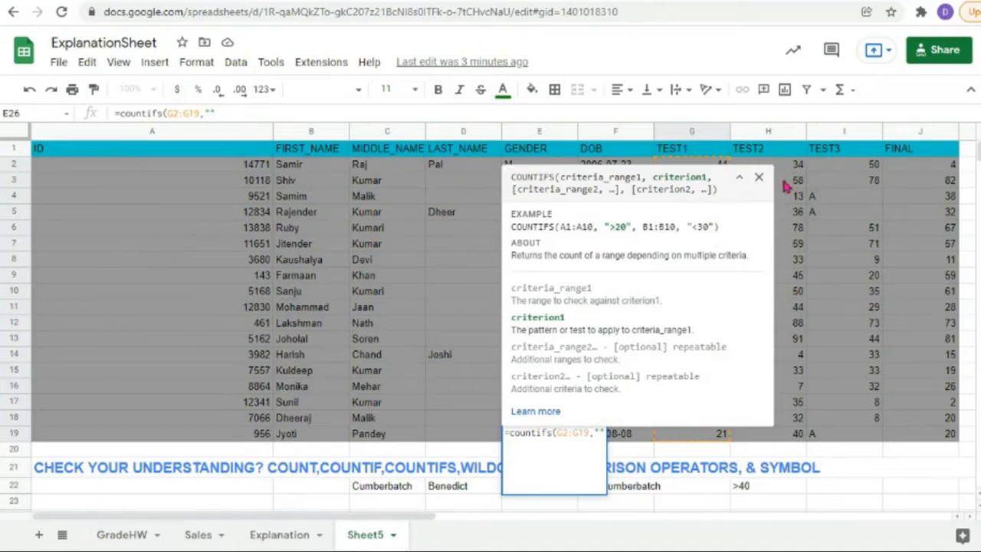
click(759, 179)
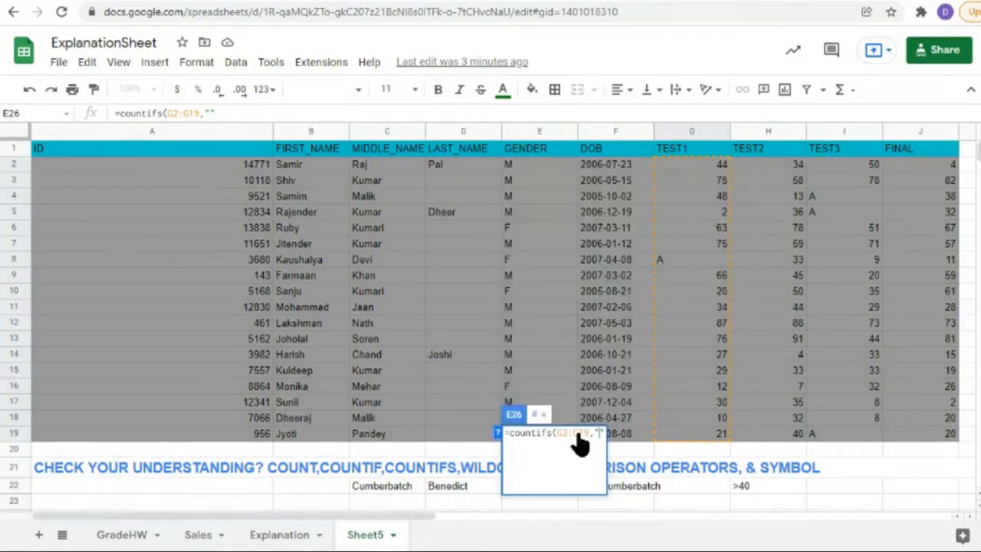
text(>=40")
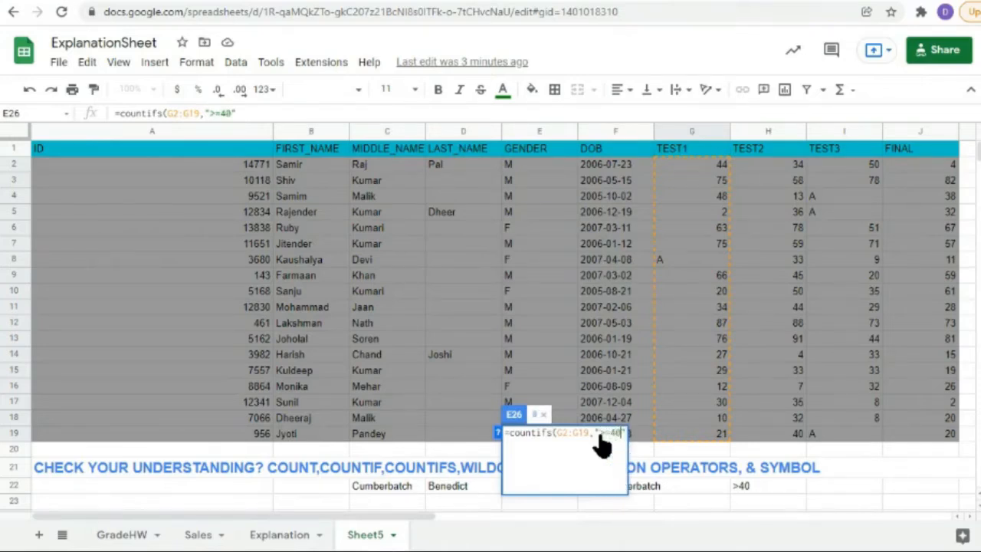
text(,)
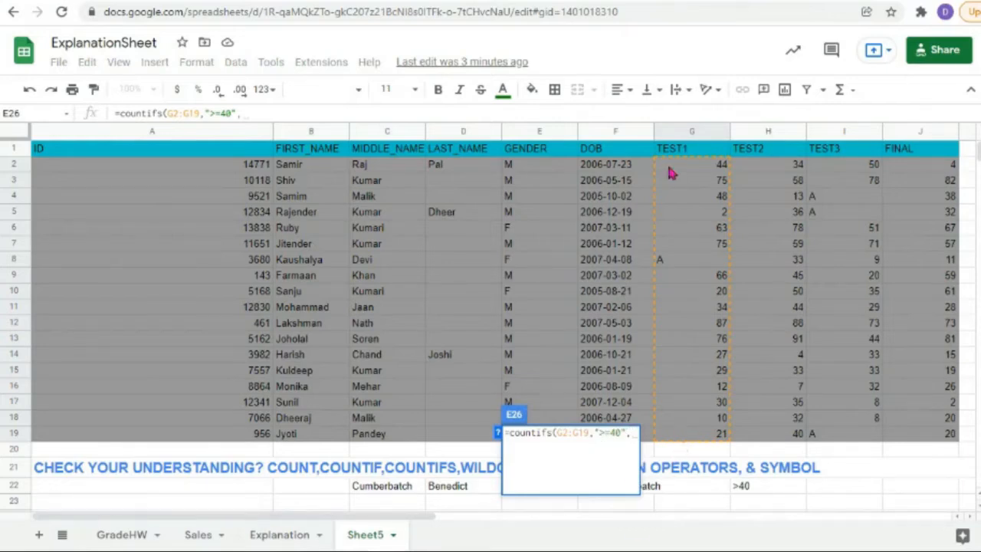
drag(669, 173, 707, 444)
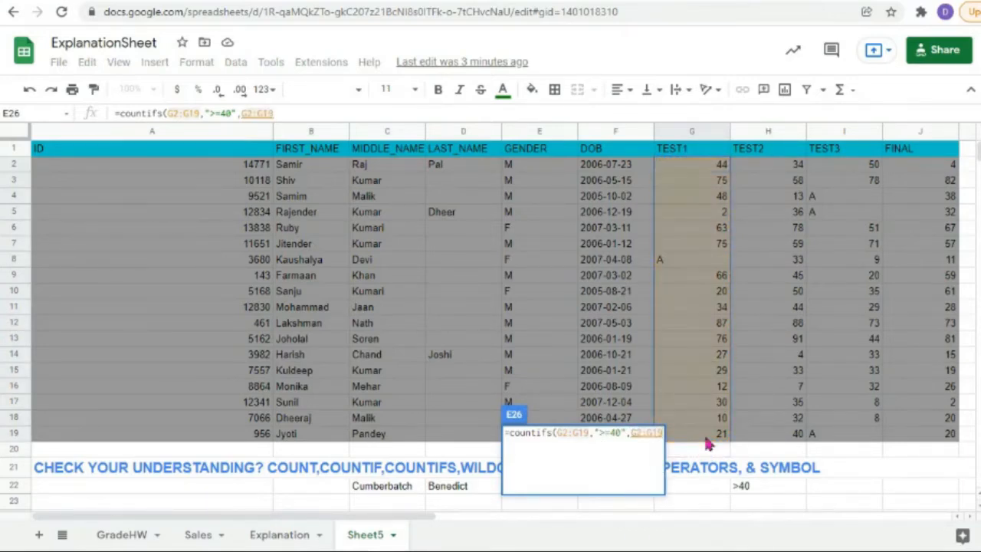
text(,"")
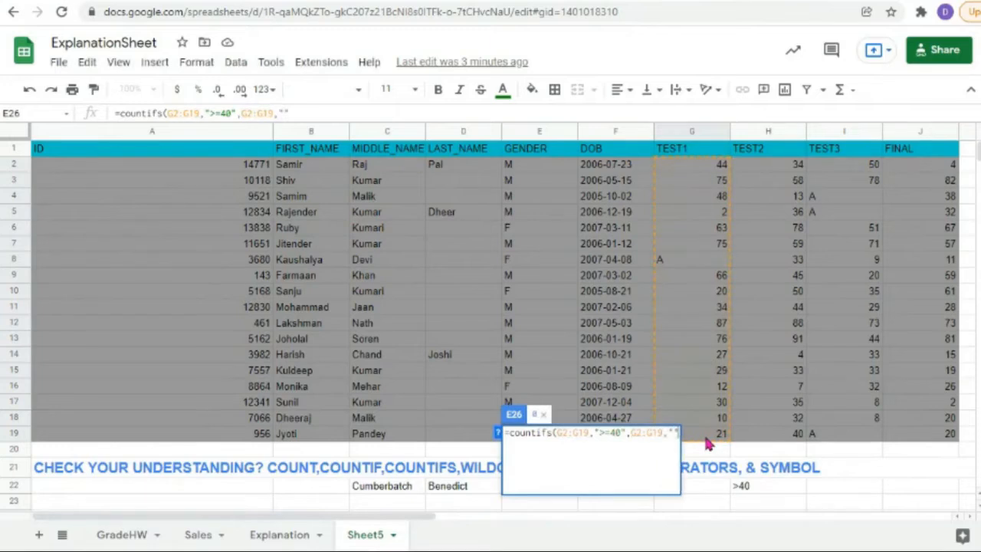
text(<=5)
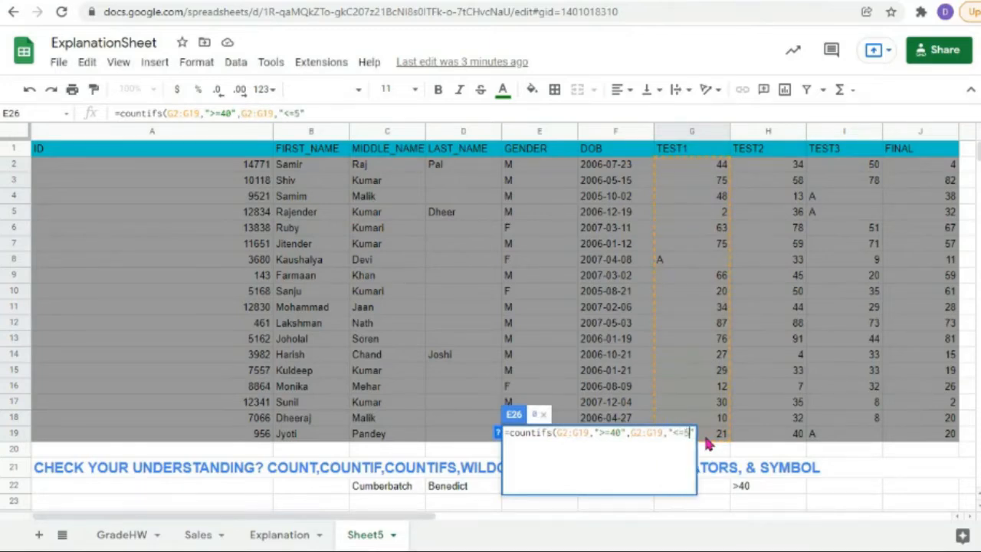
text(0)
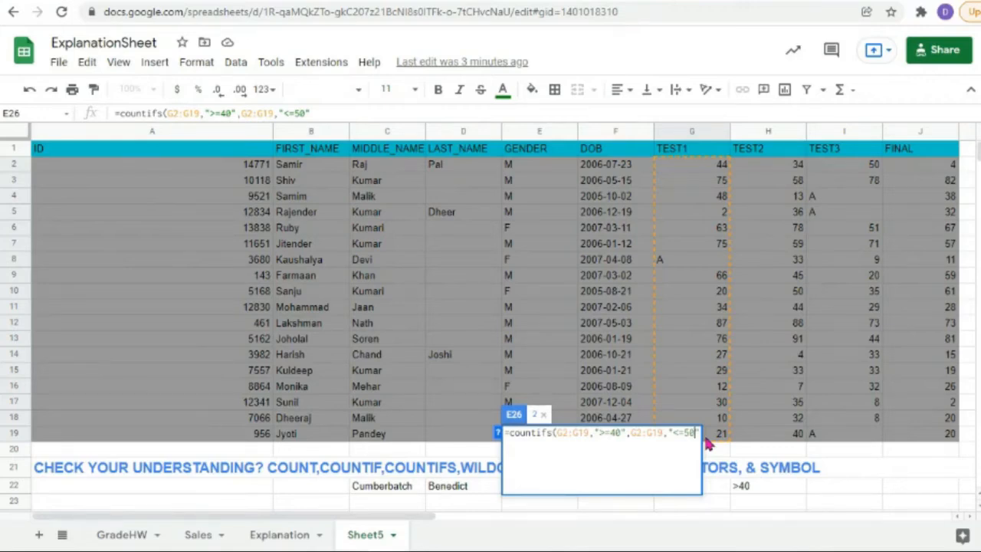
key(Right)
Step: Add the FINAL range J2:J19 with "<30", close the COUNTIFS and enter it, returning 1
text(,)
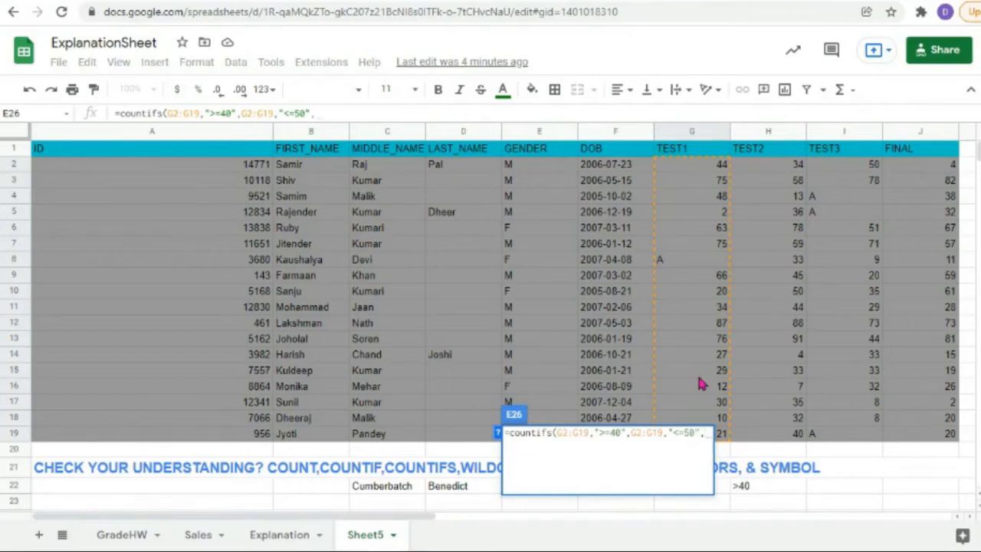
scroll(289, 418, down, 5)
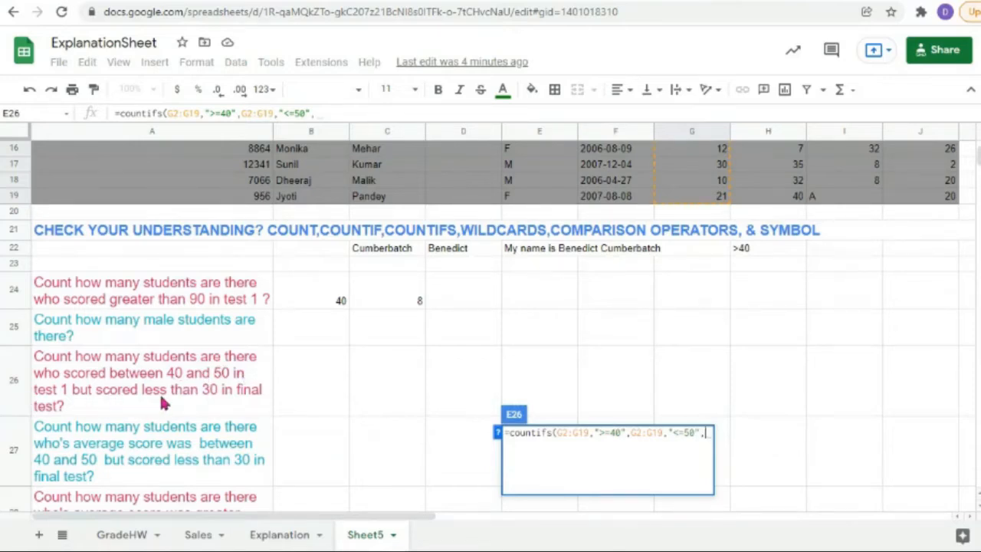
scroll(613, 391, up, 5)
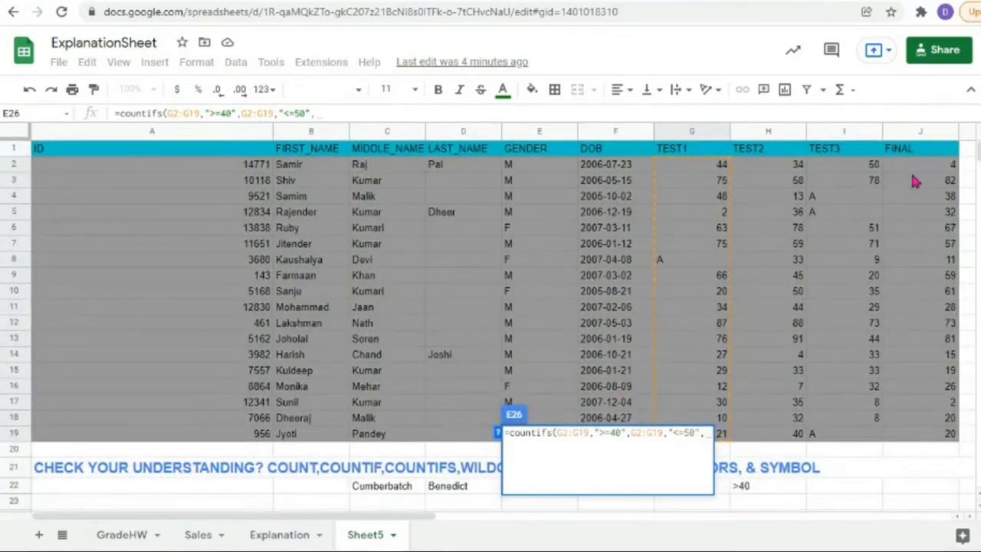
drag(906, 169, 927, 431)
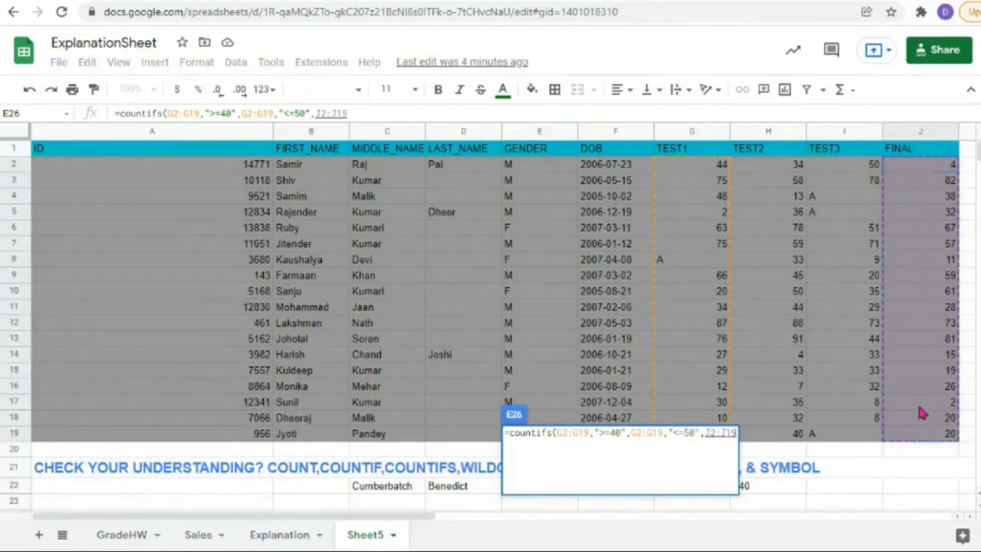
text(,")
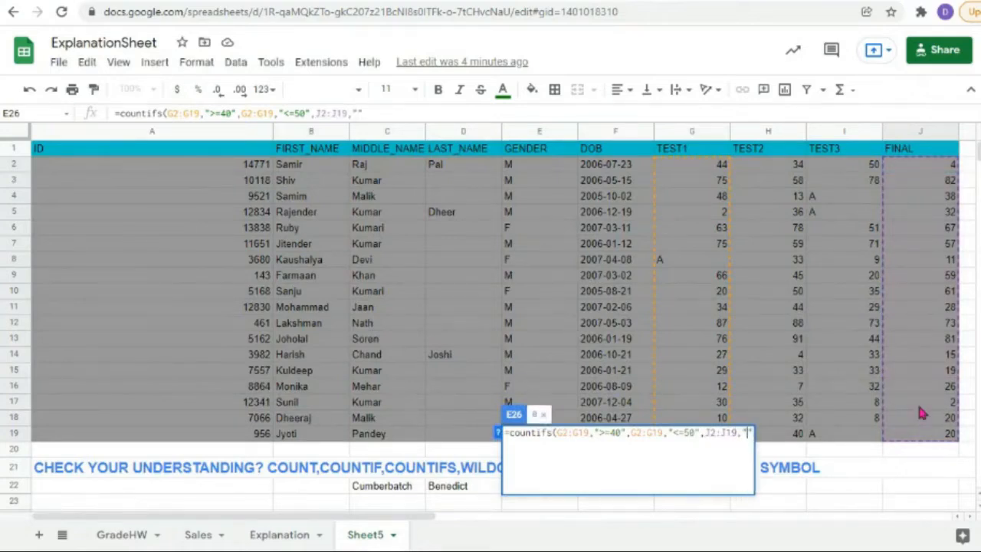
text(<30)
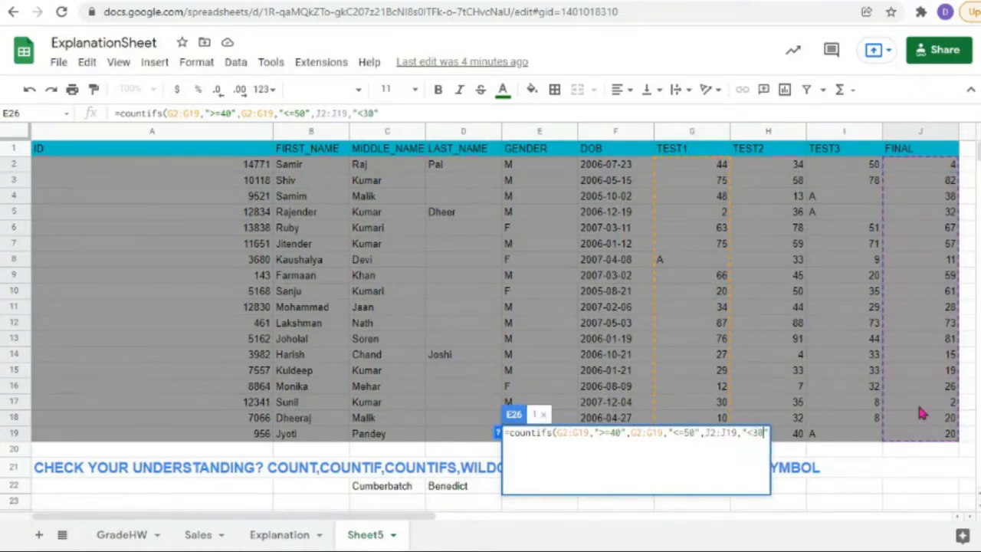
key(Left)
key(Right)
key(Right)
text())
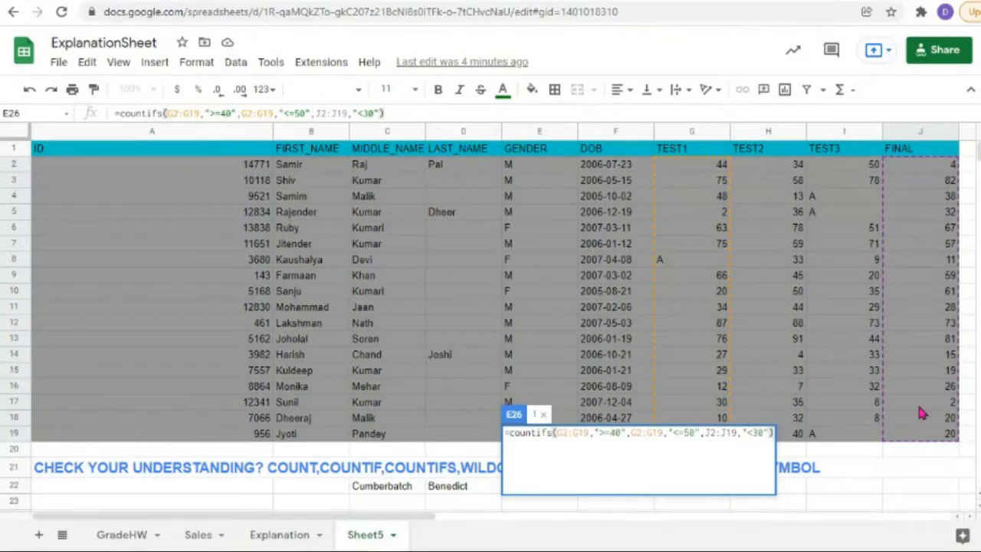
key(Return)
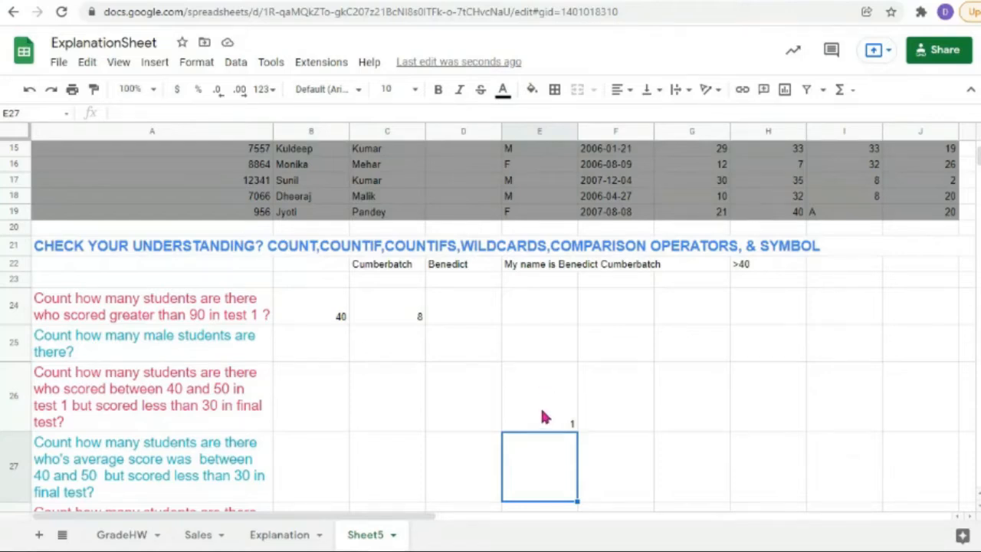
scroll(720, 410, up, 5)
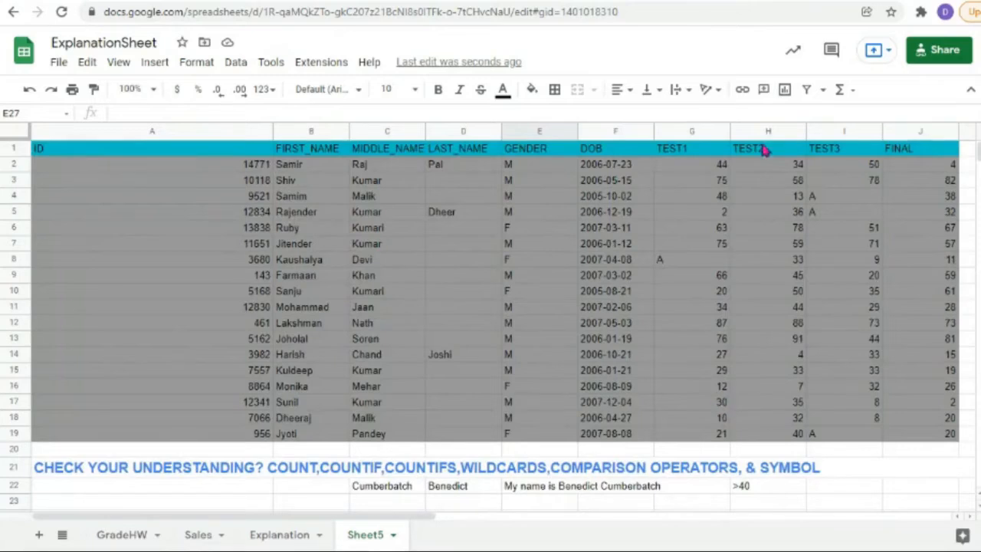
click(714, 166)
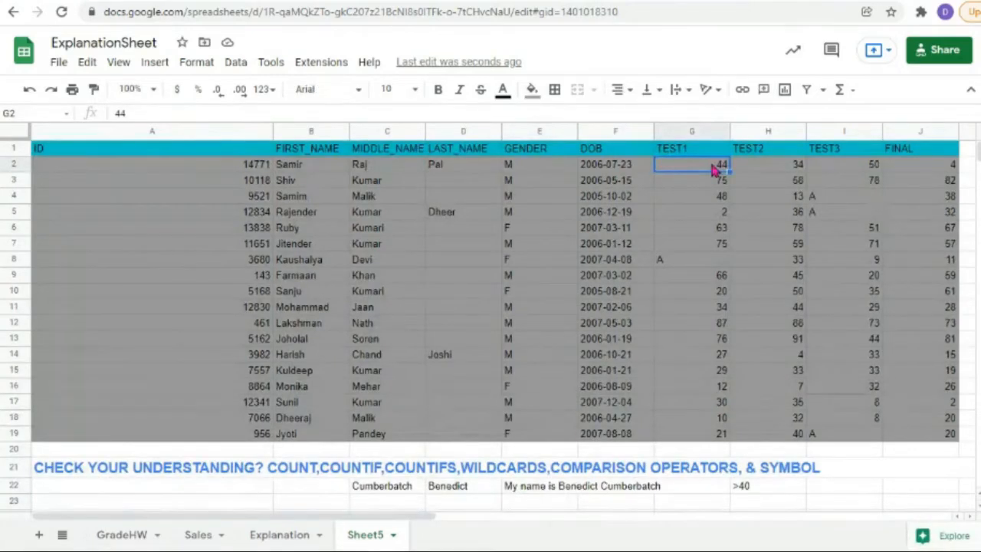
click(711, 200)
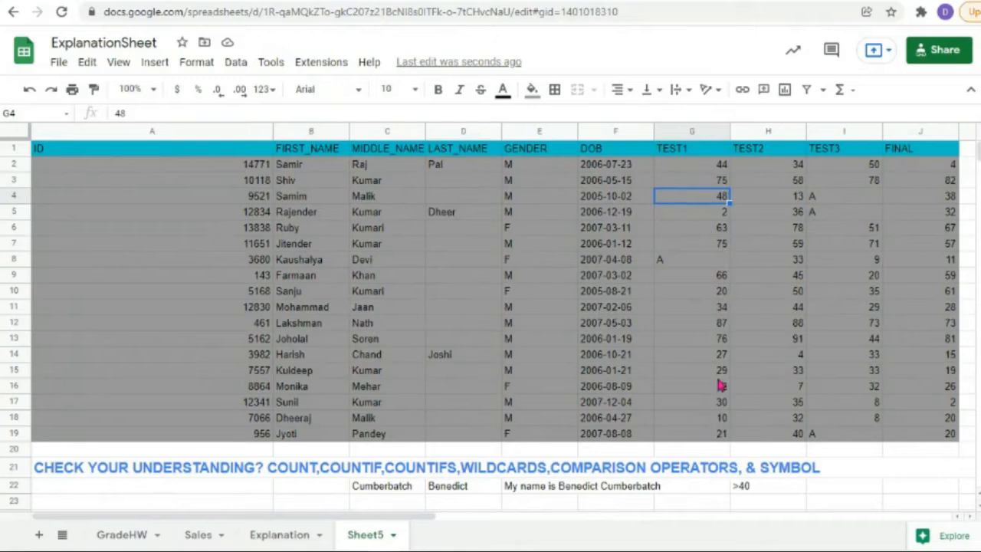
click(715, 167)
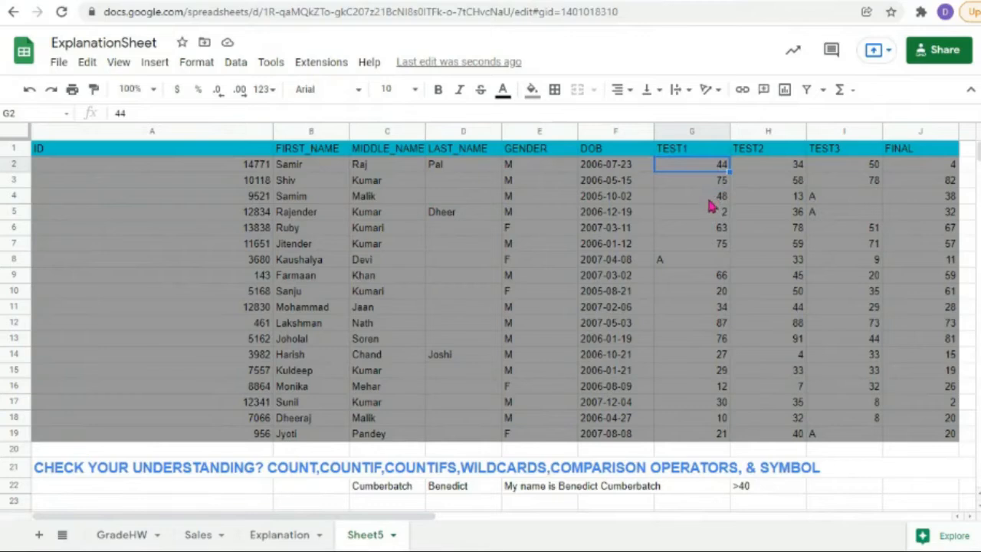
click(710, 200)
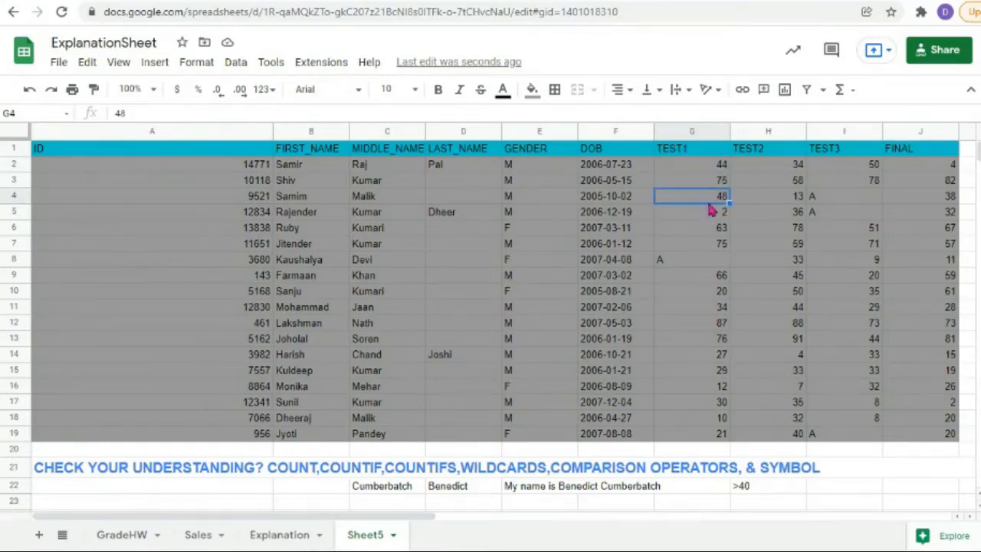
click(950, 198)
click(725, 167)
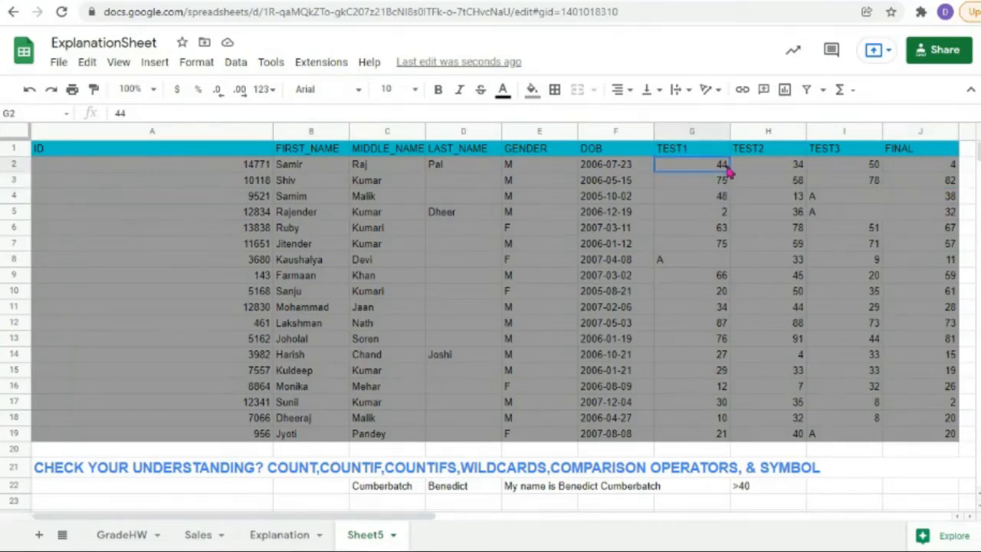
click(953, 169)
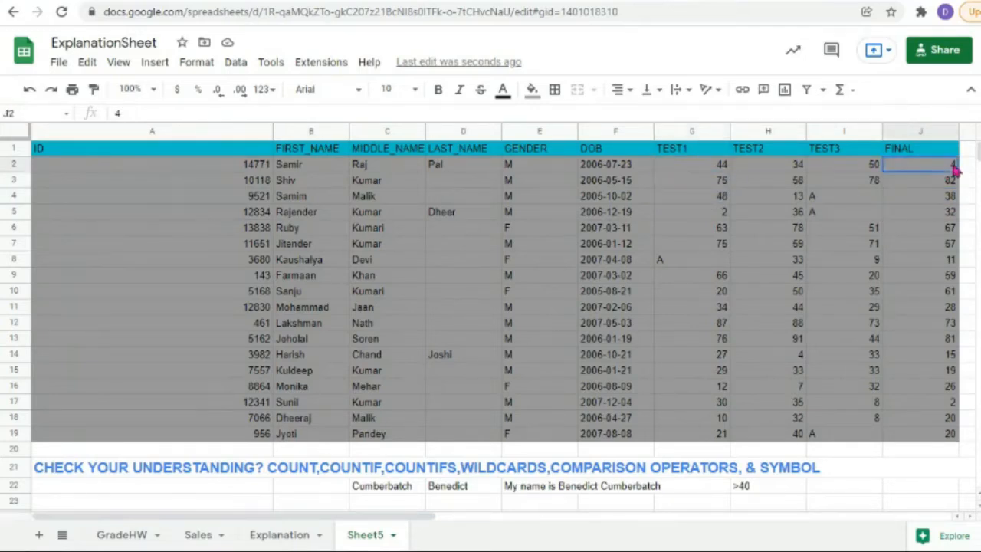
click(690, 169)
click(11, 164)
scroll(519, 316, down, 2)
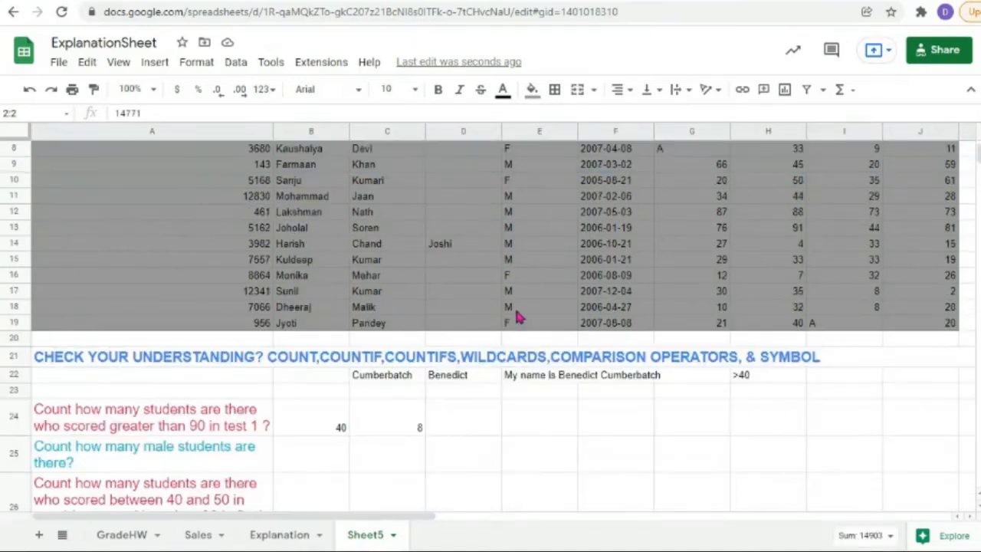
scroll(519, 315, down, 3)
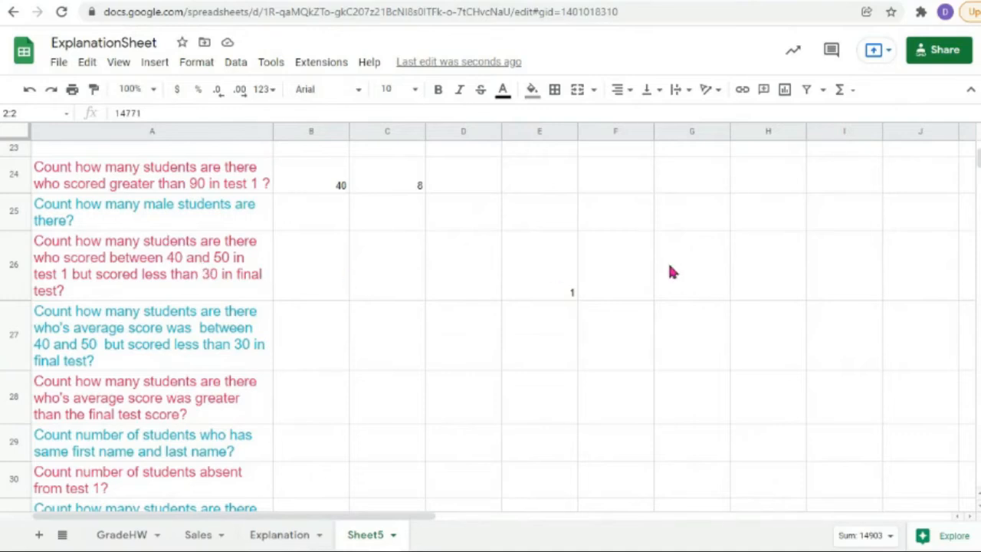
scroll(669, 272, up, 5)
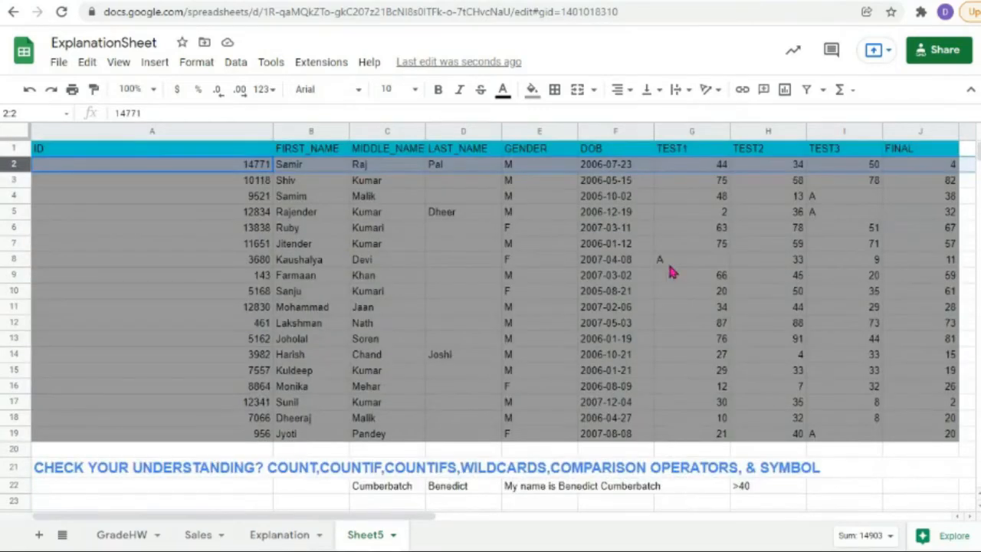
scroll(457, 368, down, 3)
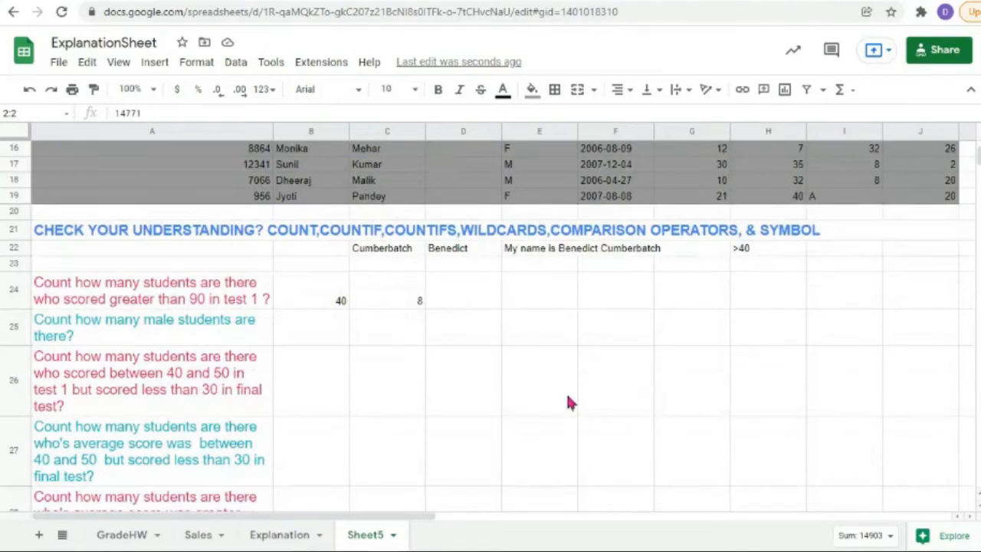
scroll(567, 402, up, 3)
Step: Replace J3's FINAL score of 82 with 2 and check the E26 count
click(933, 184)
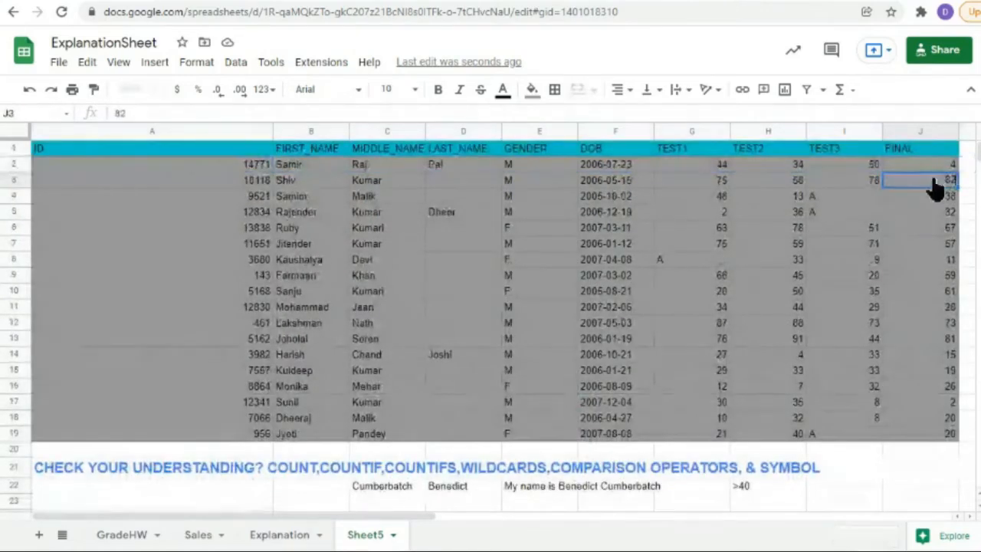
key(Delete)
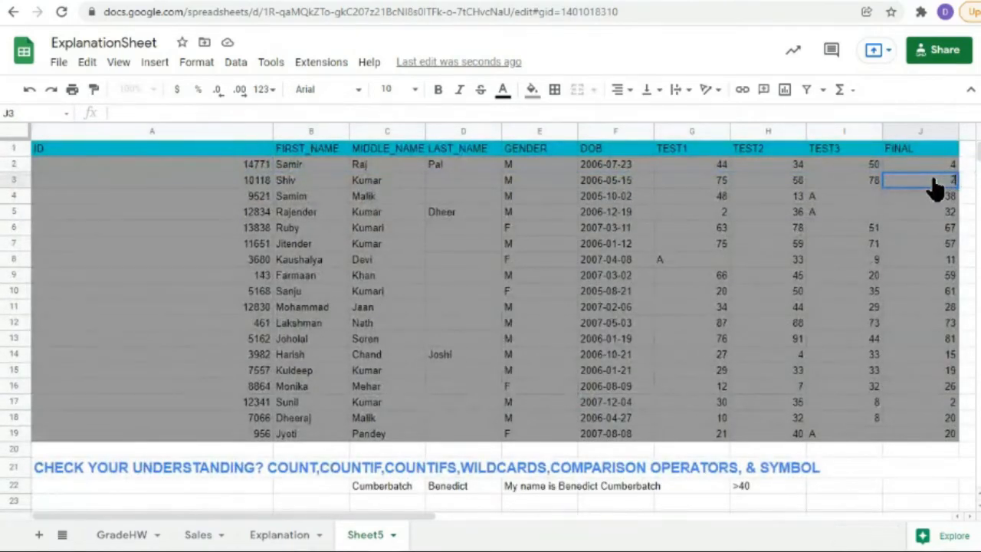
click(707, 187)
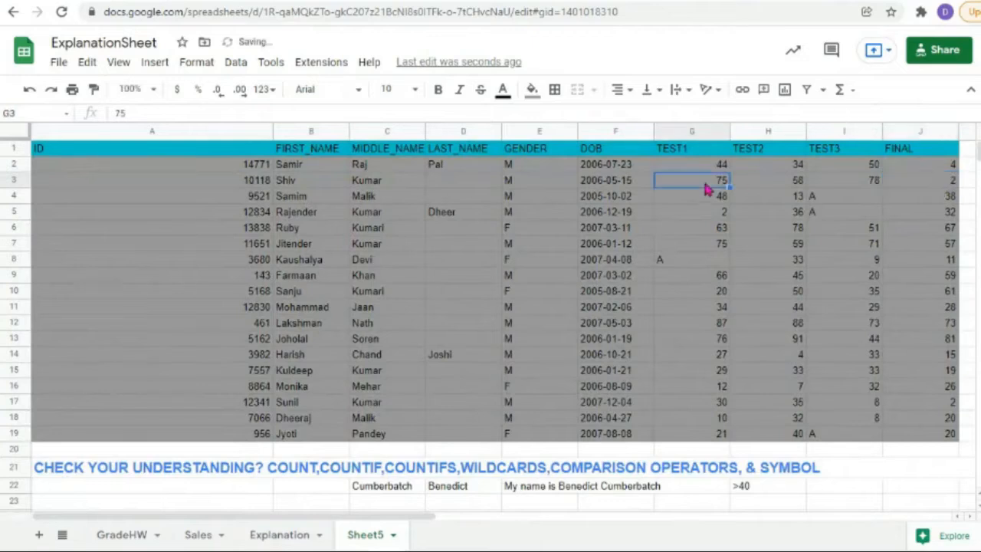
scroll(395, 427, down, 3)
click(548, 438)
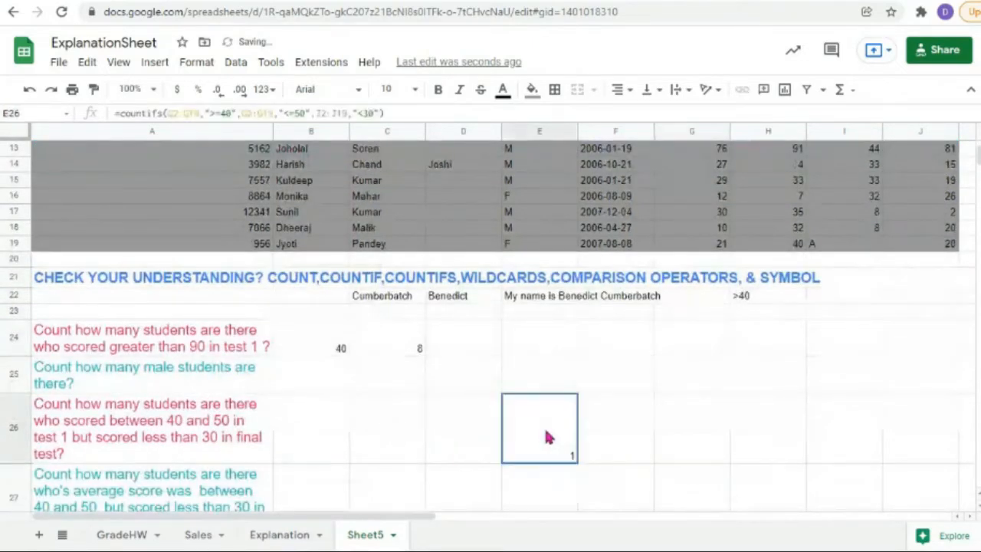
scroll(564, 435, up, 4)
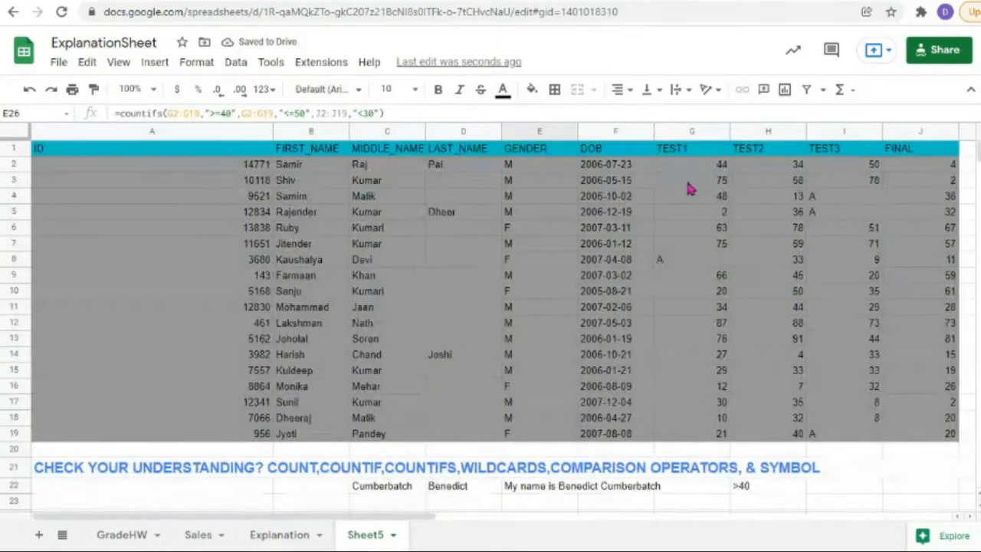
click(719, 197)
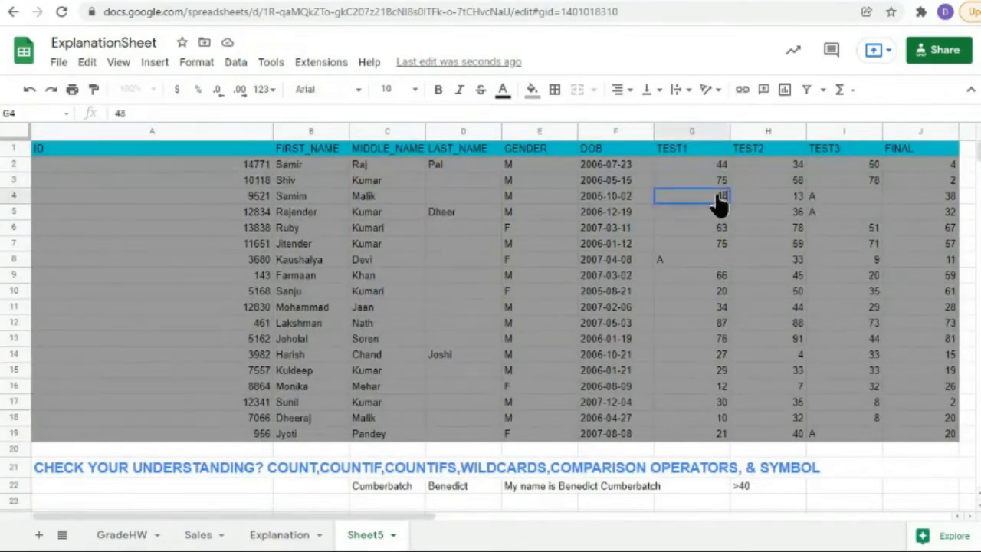
Step: Change J4's FINAL score from 38 to 29 and open E26's COUNTIFS, now counting 2
click(931, 200)
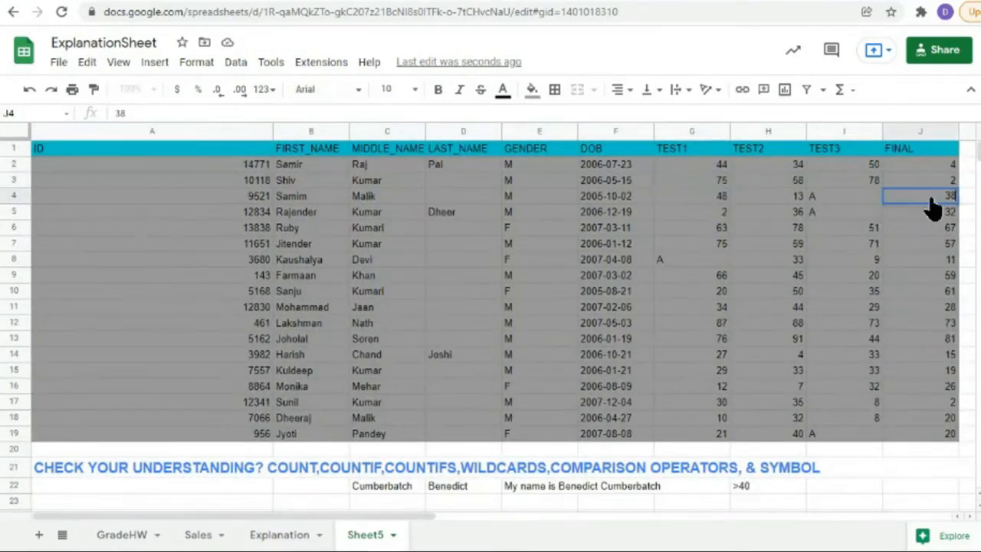
key(BackSpace)
text(29)
click(803, 277)
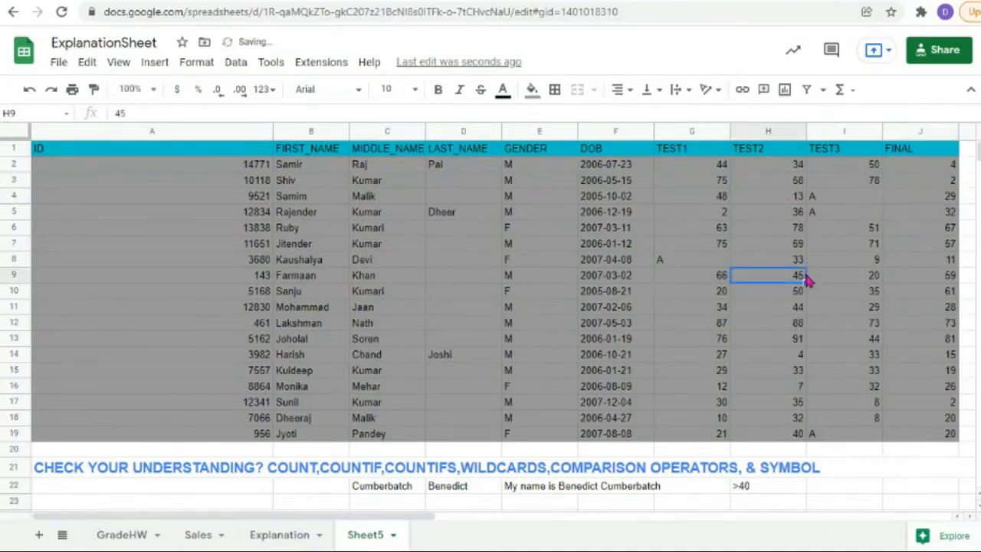
scroll(804, 283, down, 4)
scroll(805, 286, down, 1)
double_click(547, 313)
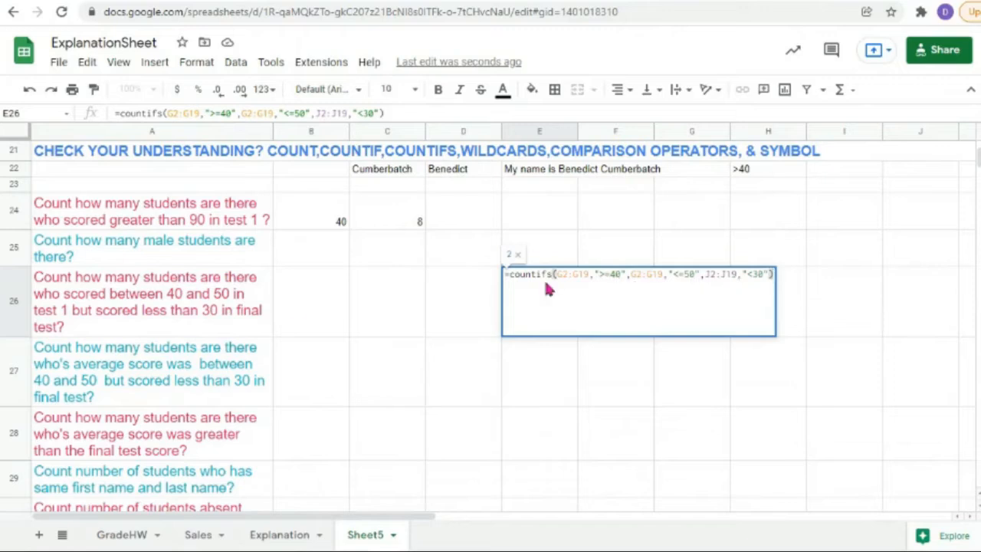
Step: Leave E26 and enter the lower bound 40 in B26
click(383, 303)
click(476, 309)
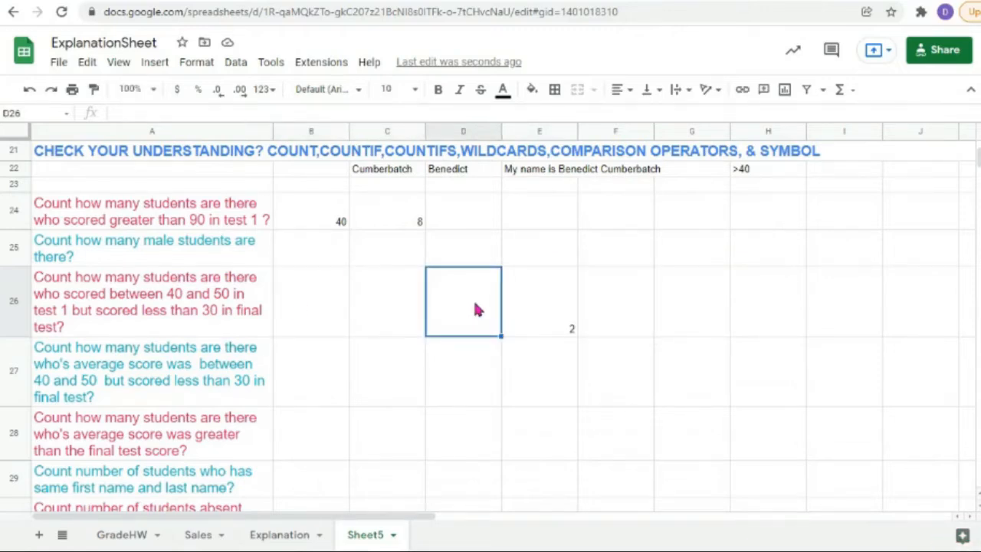
click(307, 301)
click(372, 300)
click(464, 305)
click(230, 300)
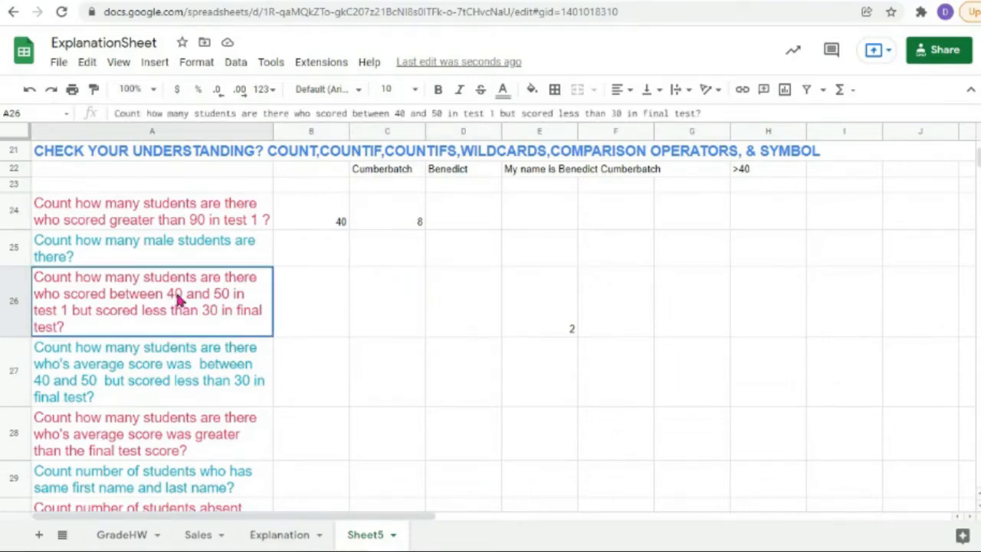
click(295, 315)
double_click(296, 314)
text(40)
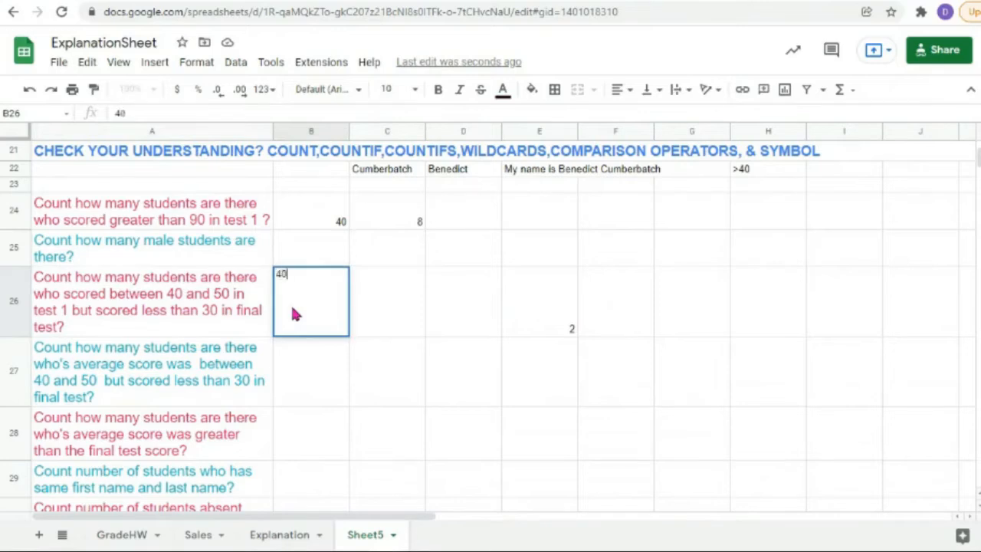
Step: Enter 50 in C26 and 30 in D26 as the upper and FINAL bounds
double_click(386, 313)
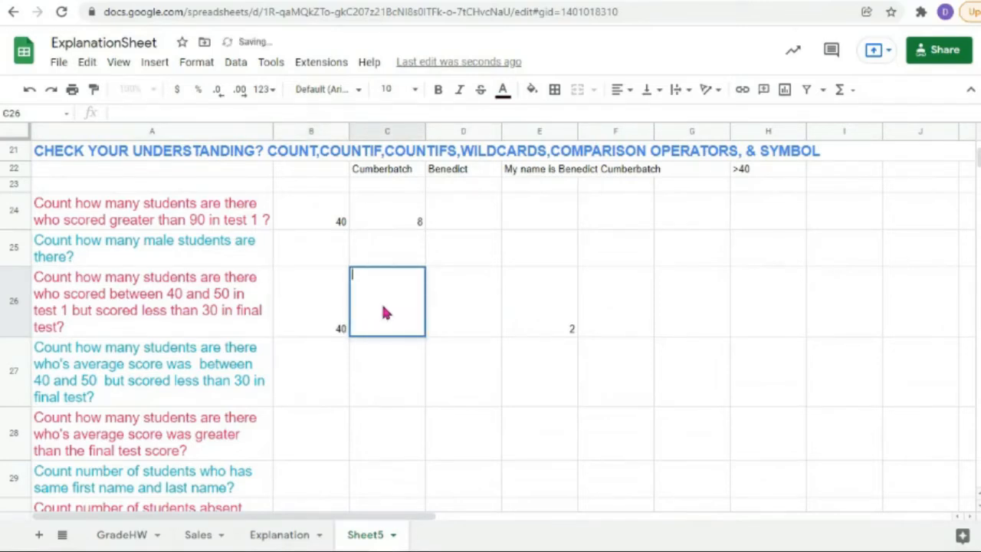
text(50)
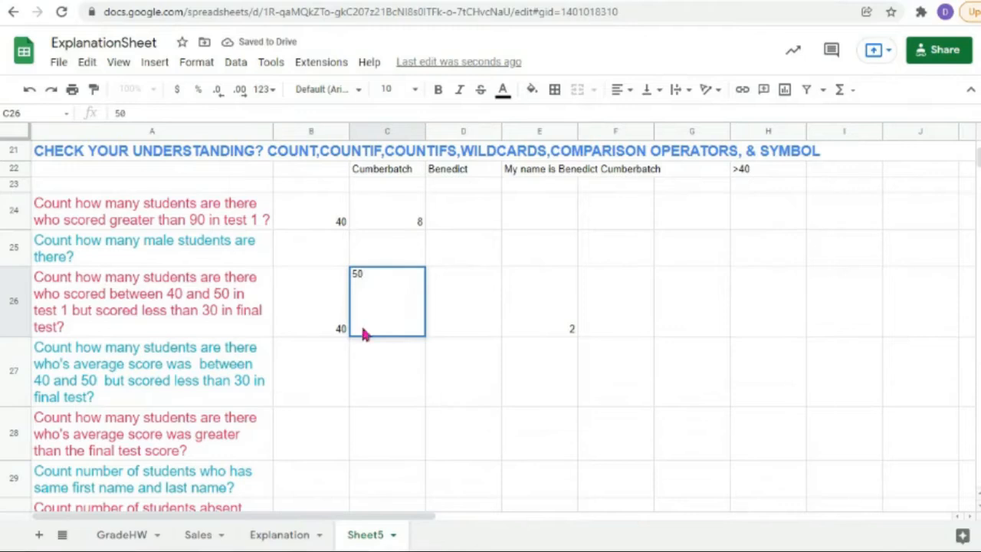
click(463, 304)
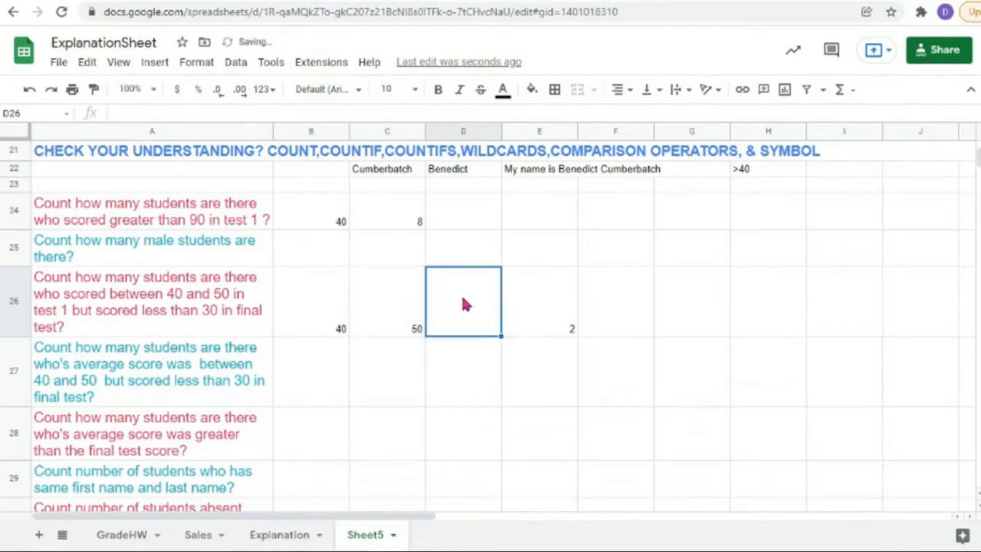
click(331, 319)
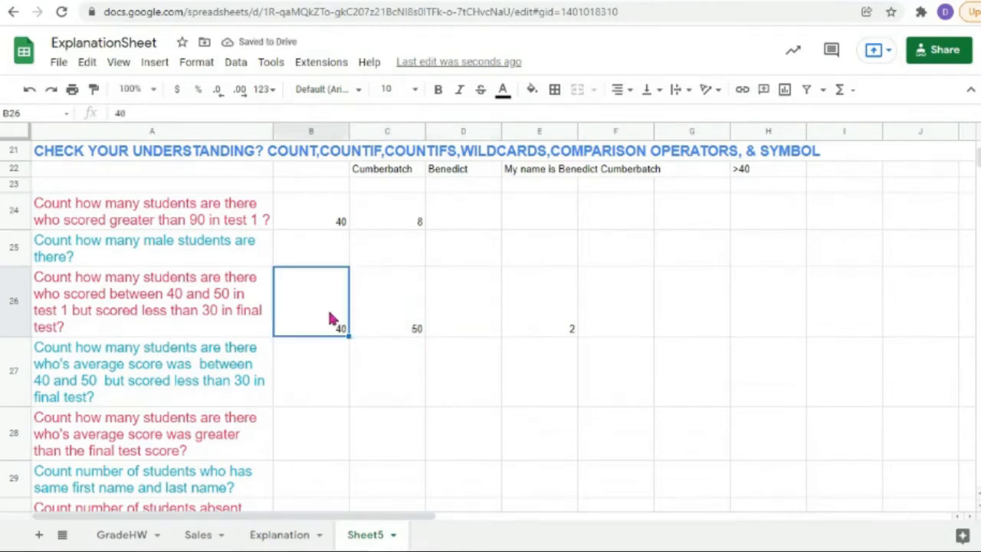
click(400, 328)
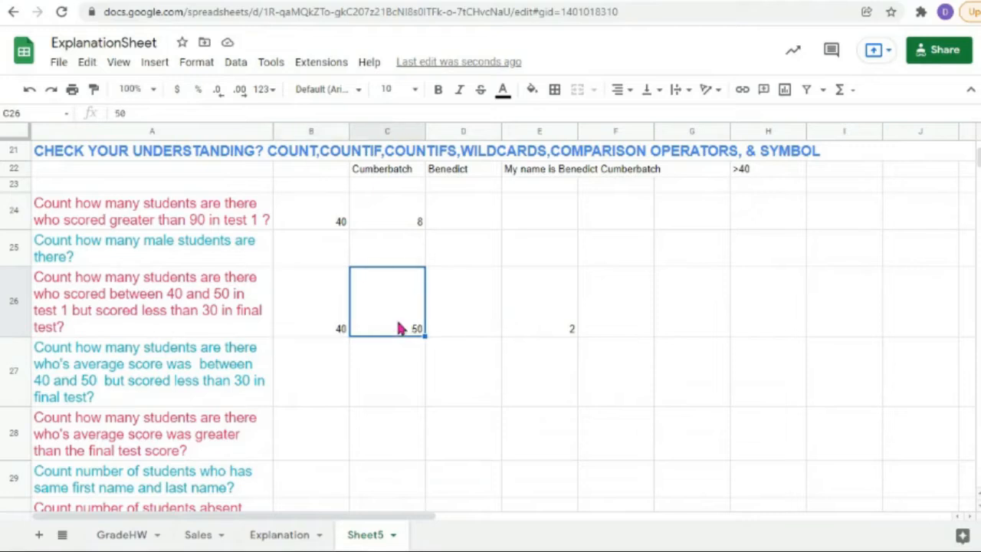
click(458, 317)
double_click(458, 317)
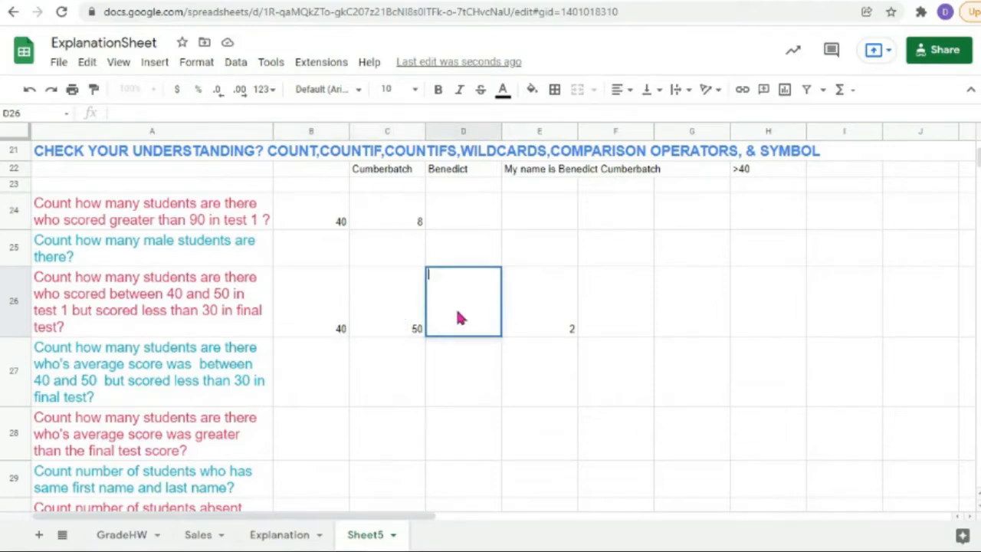
text(30)
Step: In E26's COUNTIFS, replace the hard-coded 40 with ">="&B26
click(541, 327)
double_click(542, 326)
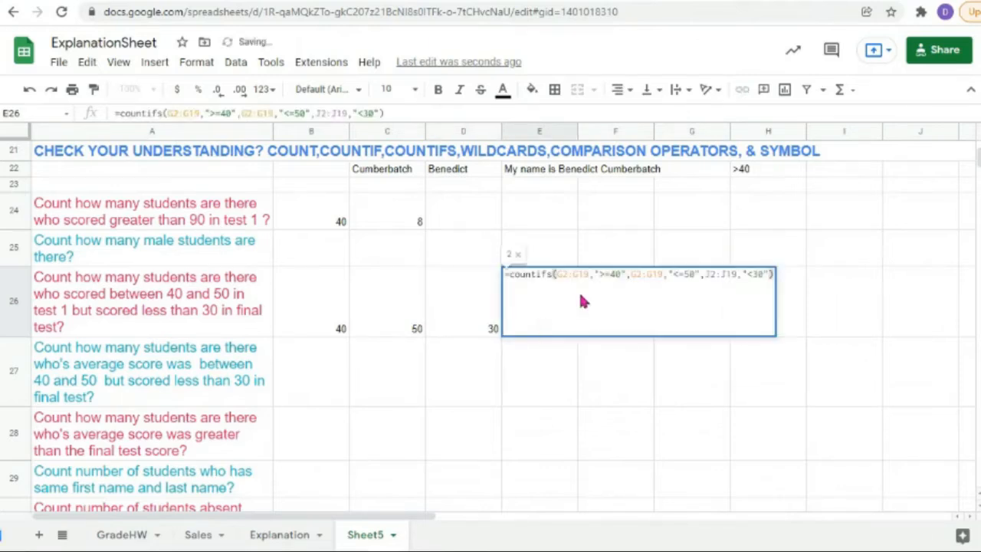
double_click(617, 275)
key(BackSpace)
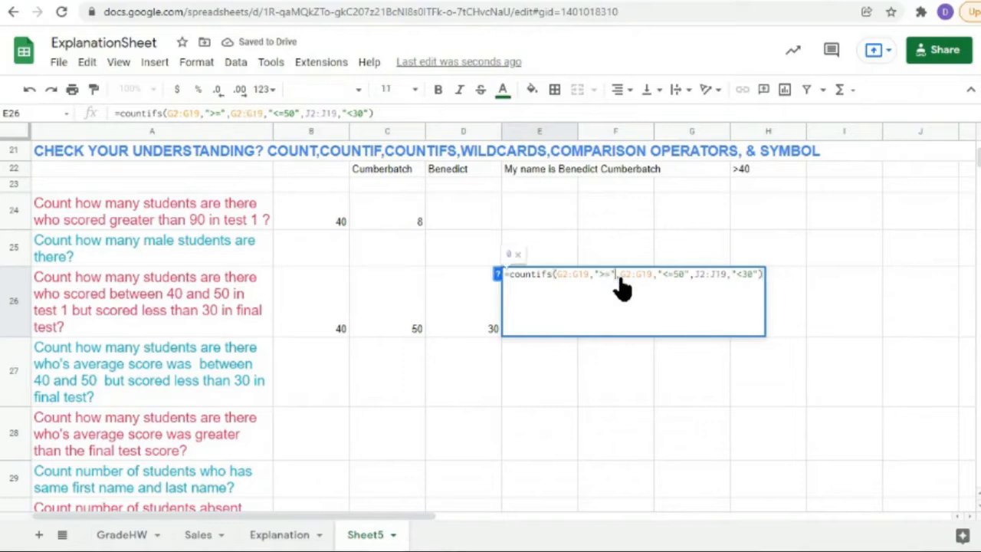
text(&)
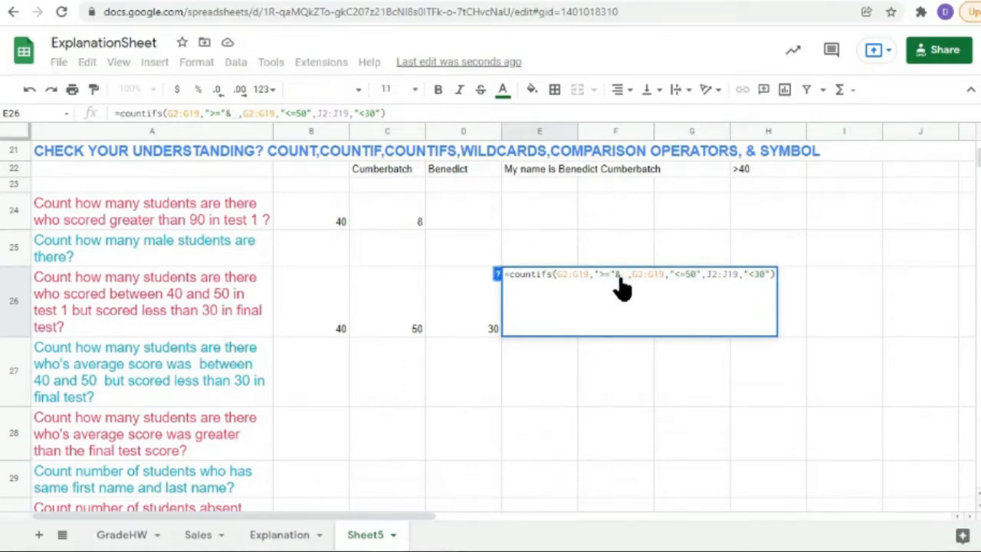
click(284, 302)
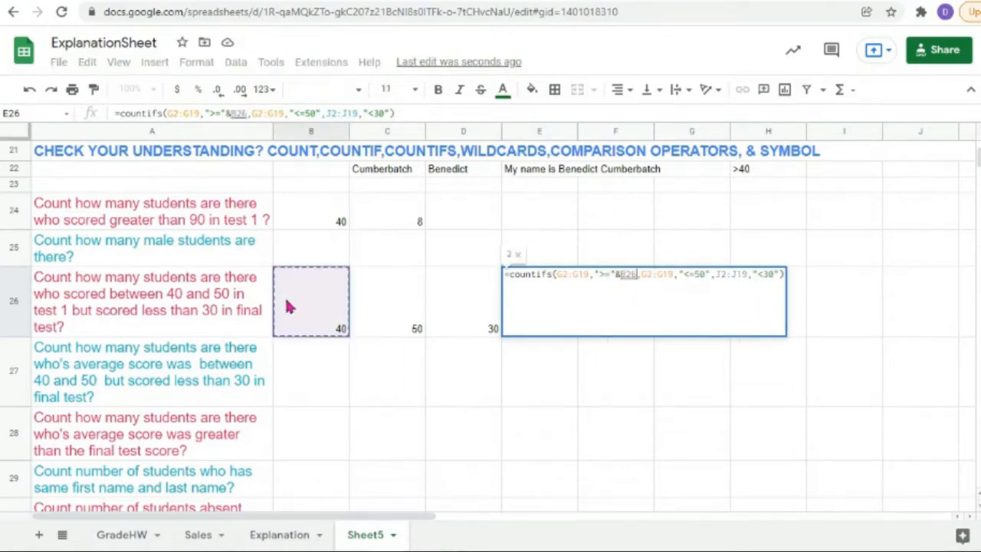
Step: Swap the hard-coded 50 and 30 for "<="&C26 and "<"&D26 and enter it, still returning 2
click(703, 277)
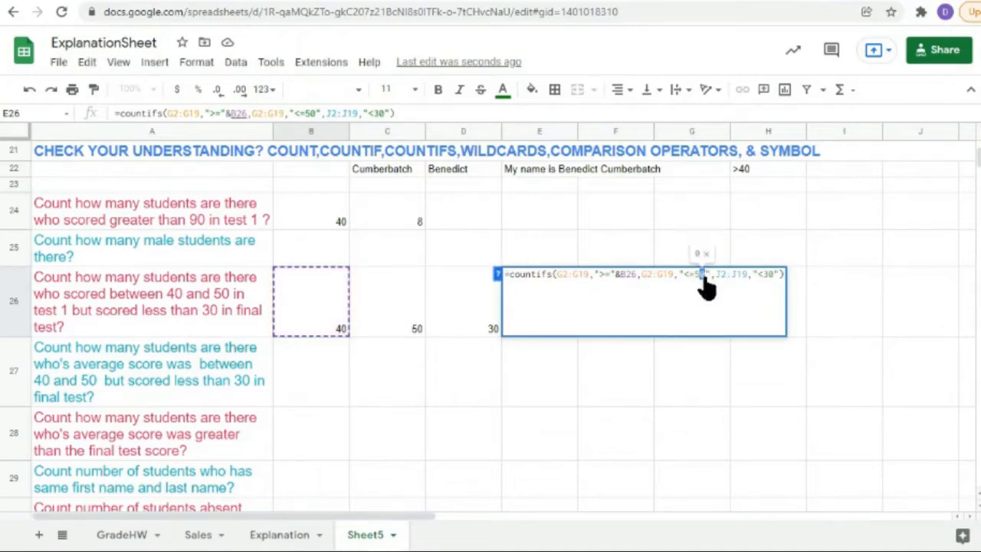
key(BackSpace)
key(BackSpace)
key(BackSpace)
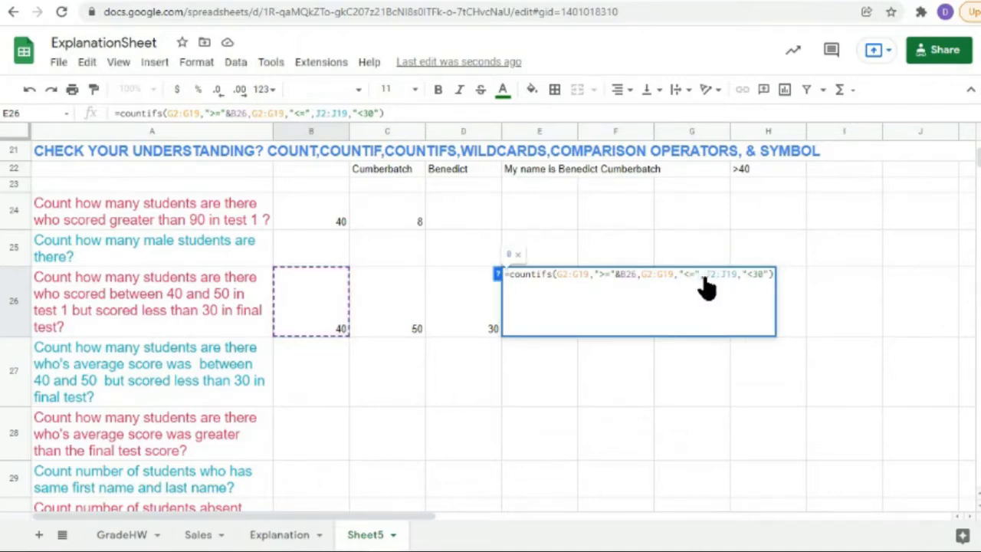
text(&)
click(406, 306)
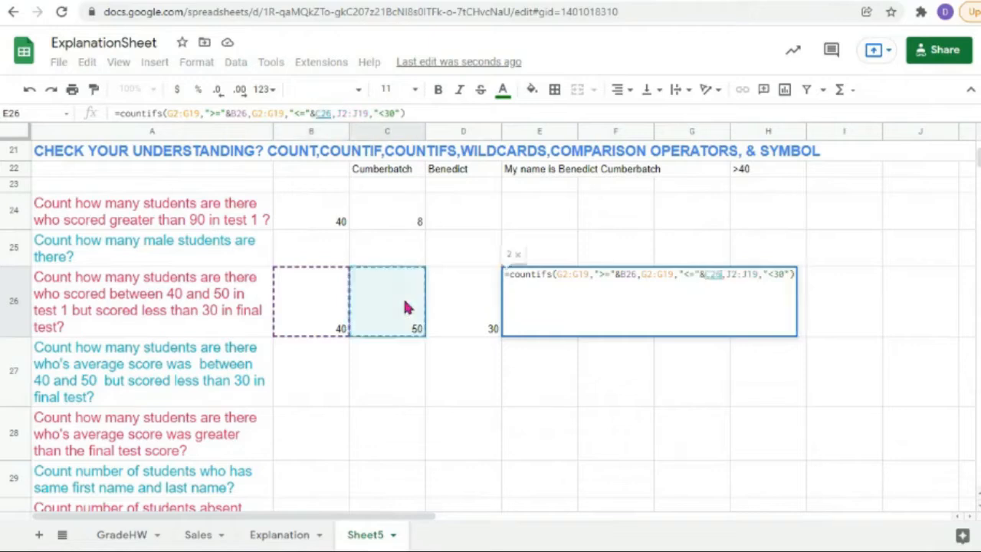
double_click(780, 275)
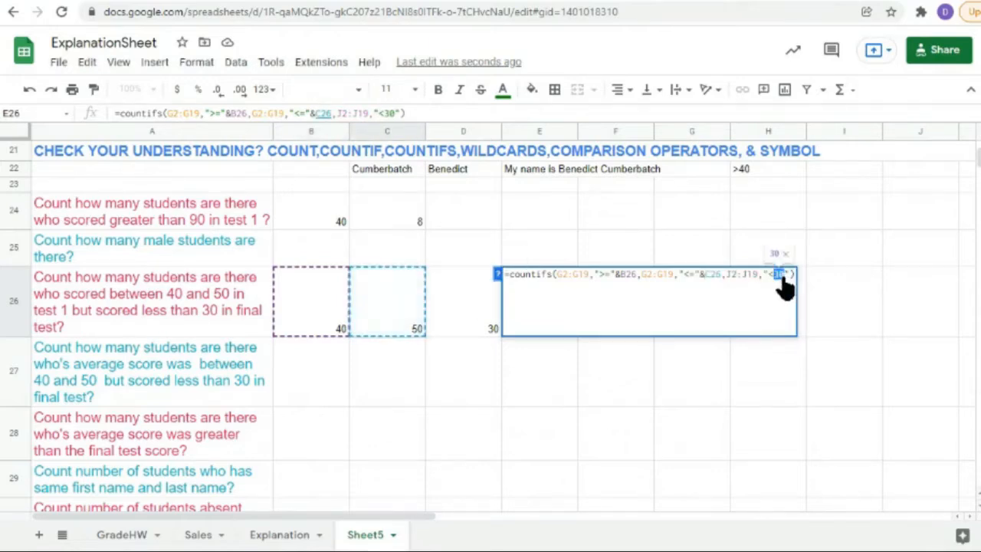
key(BackSpace)
key(BackSpace)
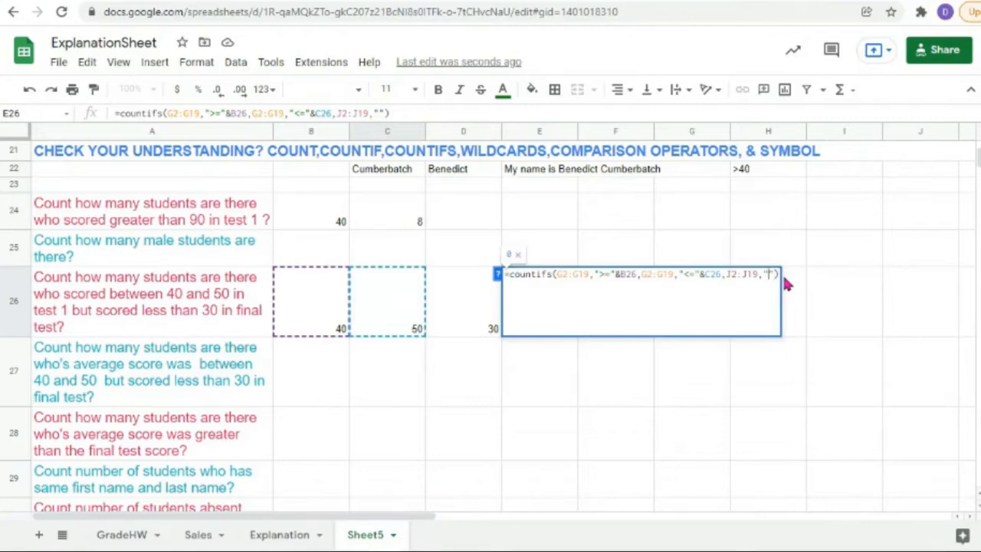
text(<"&)
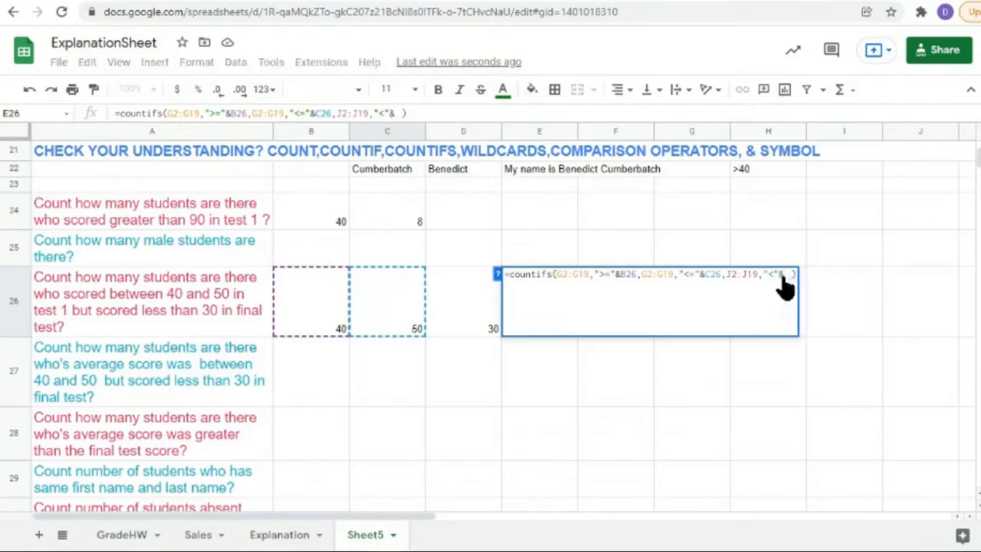
click(462, 316)
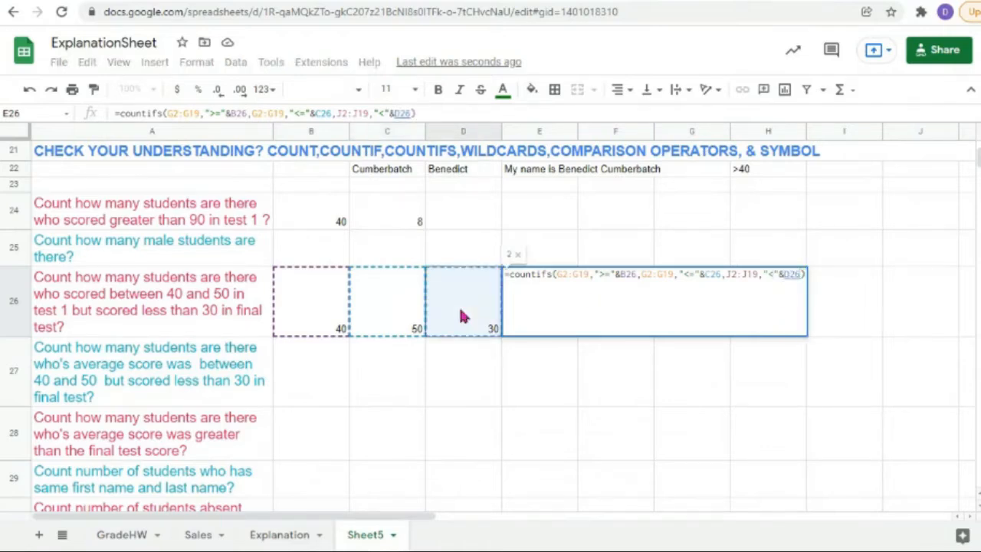
key(Return)
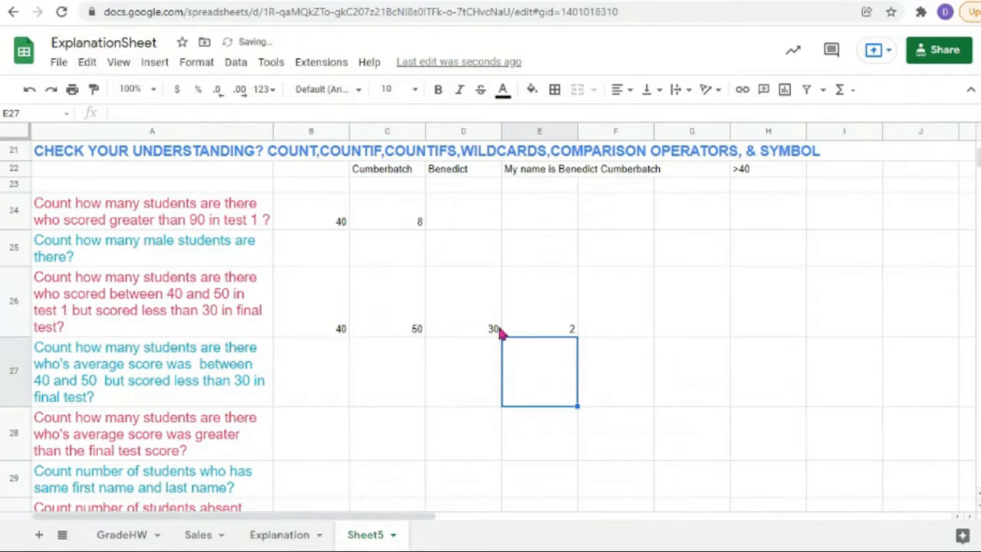
Step: Change B26's lower bound from 40 to 10 and check E26 now returns 9
click(537, 318)
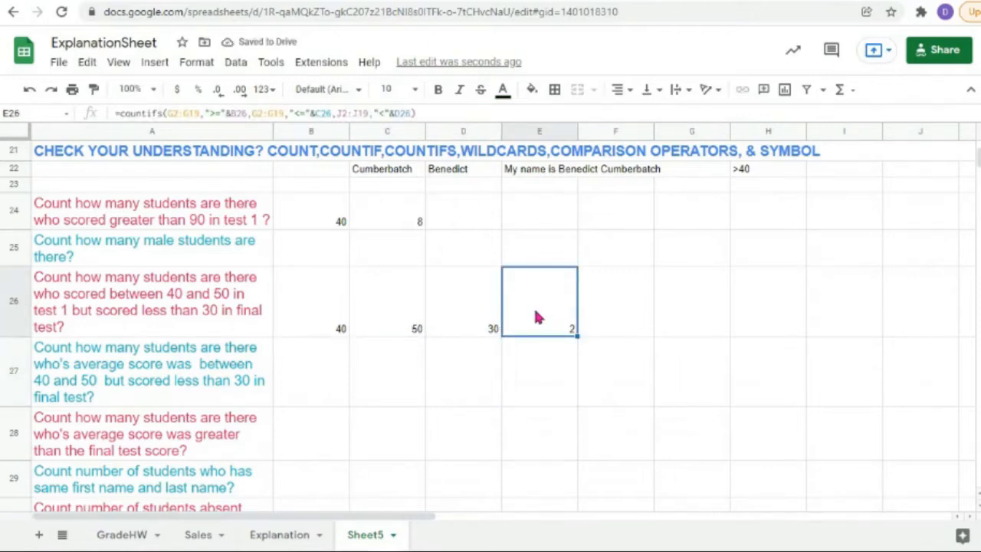
double_click(536, 318)
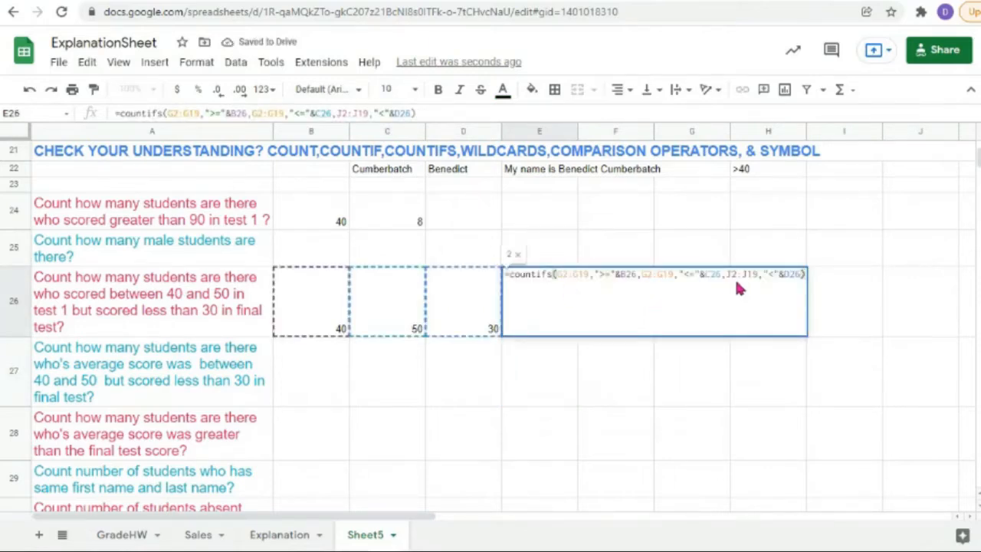
double_click(328, 330)
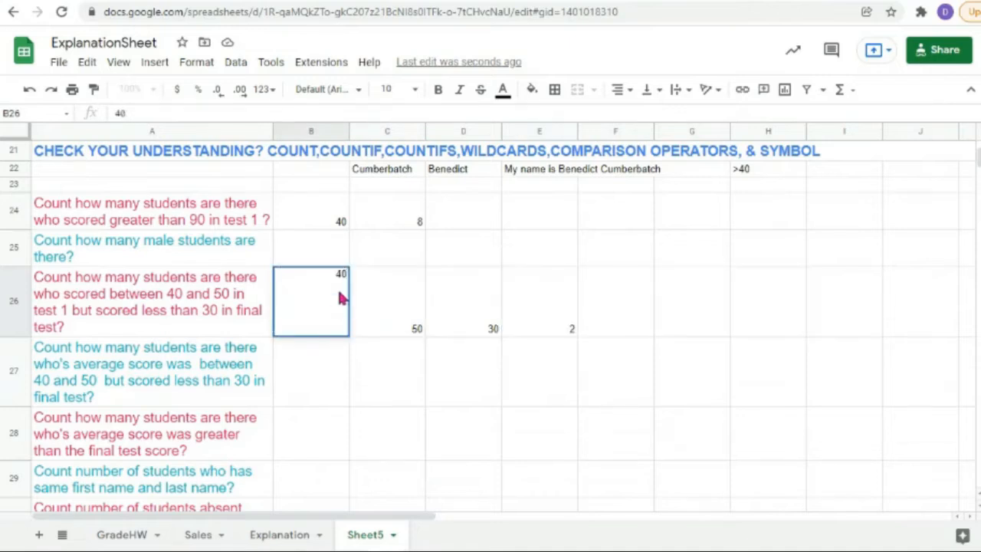
key(BackSpace)
key(BackSpace)
text(10)
click(365, 298)
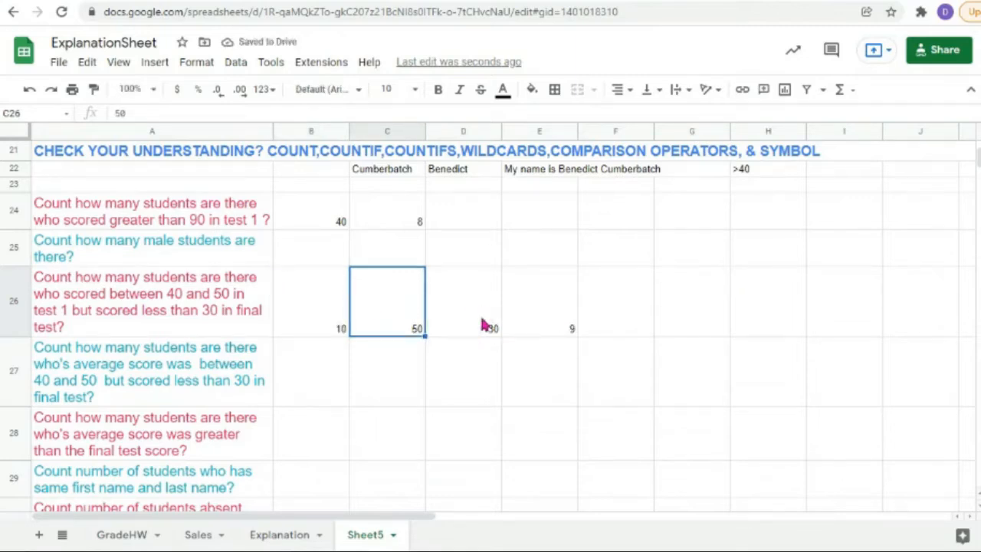
click(530, 326)
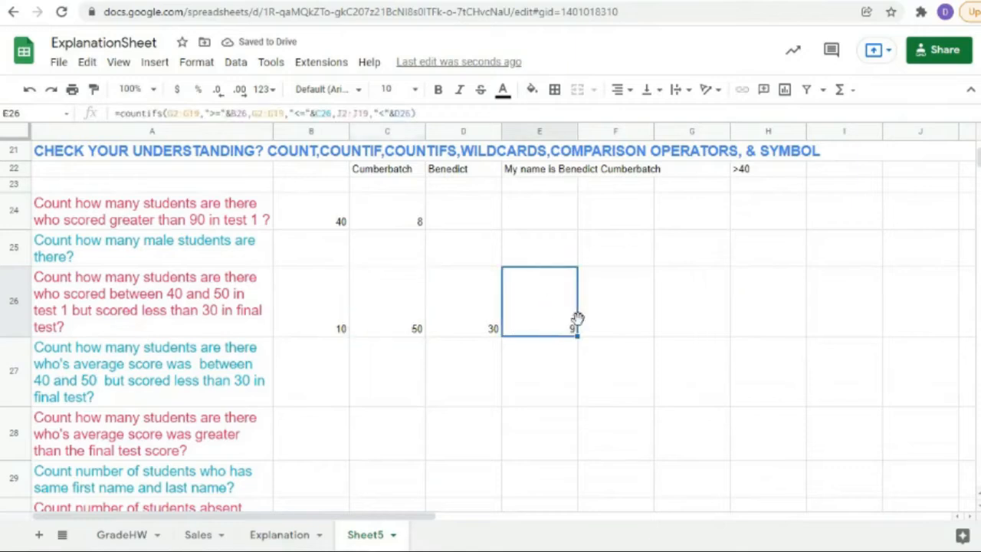
Step: Open C26 and D26 without changing them, then start re-editing B26
click(414, 320)
double_click(414, 320)
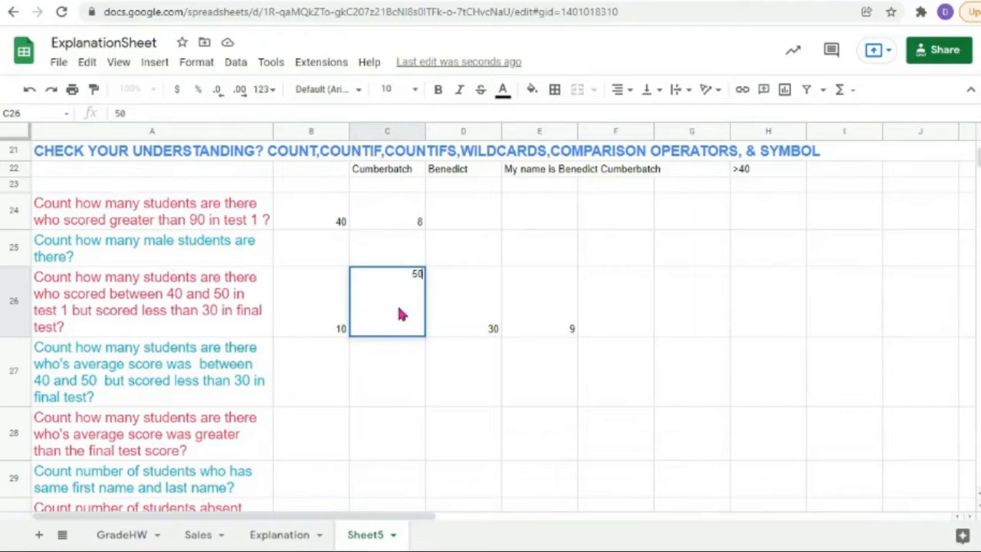
click(478, 316)
double_click(479, 314)
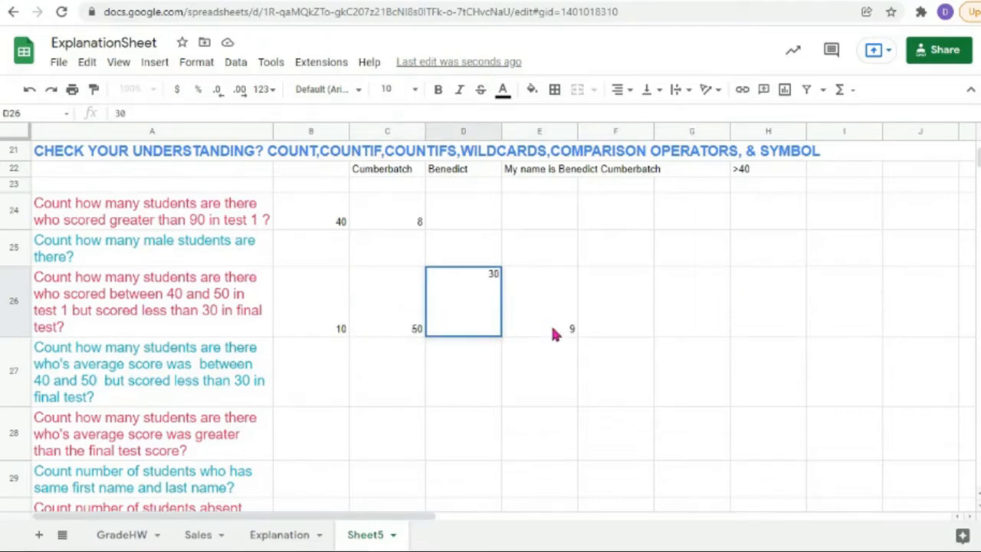
click(554, 334)
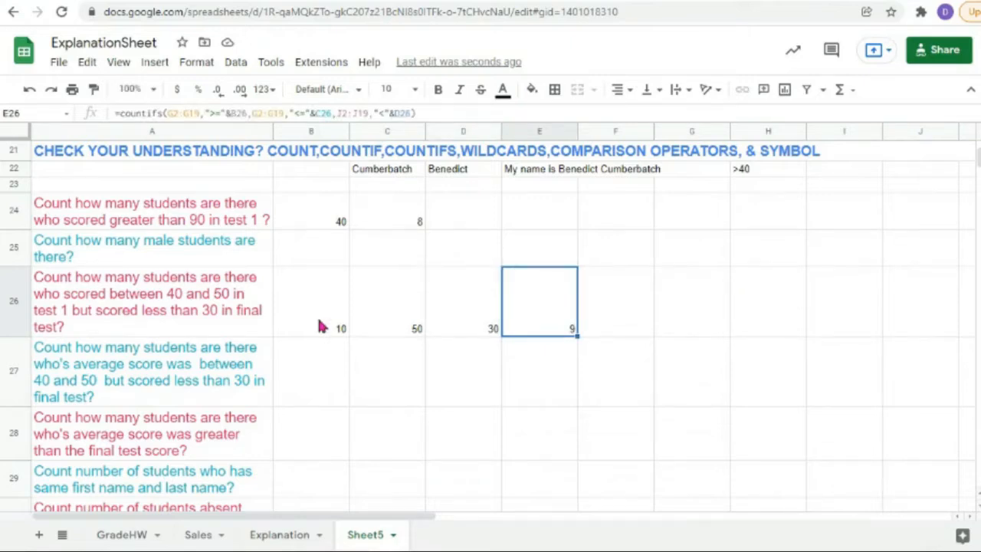
double_click(321, 325)
Step: Enter the row 26 bounds: 50 in B26, 60 in C26 and 80 in D26
key(BackSpace)
key(BackSpace)
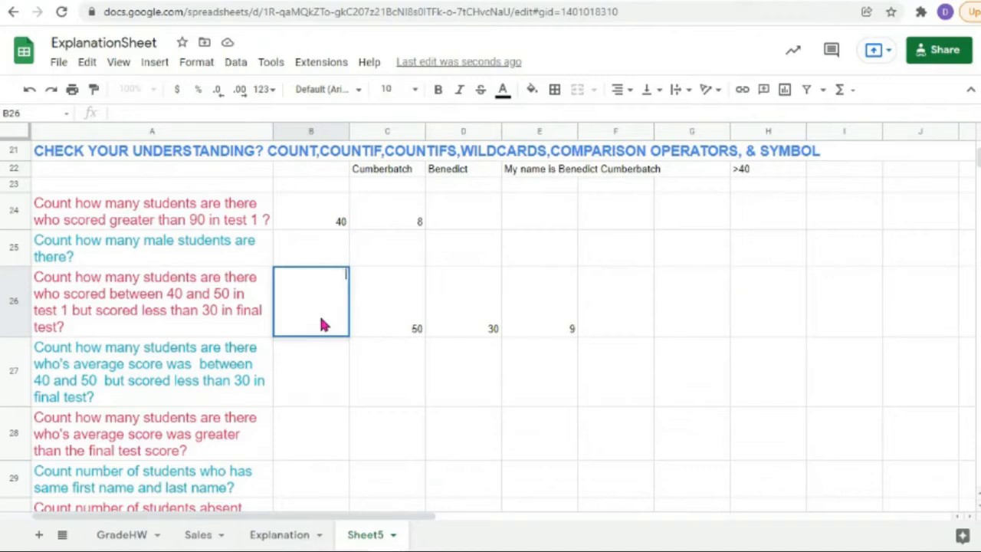
text(50)
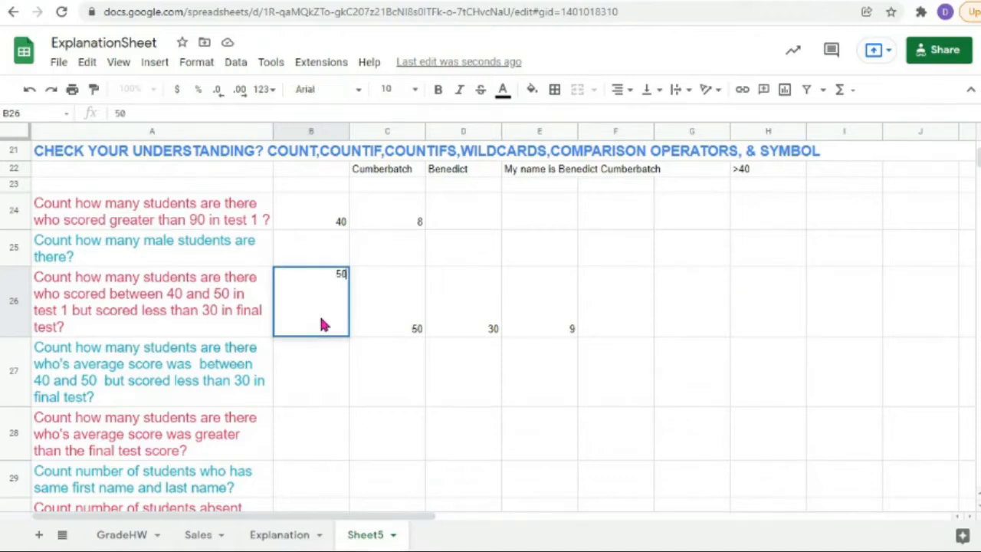
click(394, 322)
double_click(394, 322)
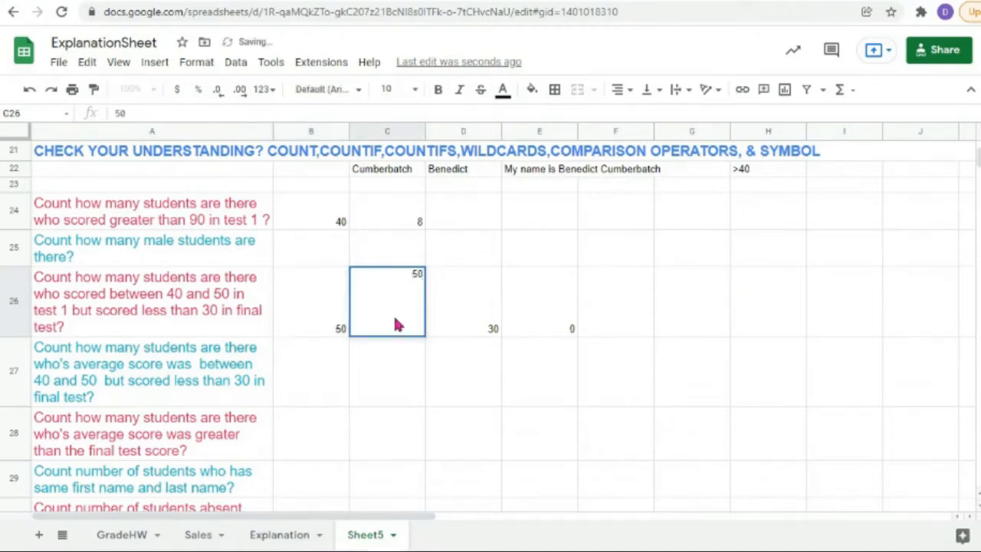
key(BackSpace)
key(BackSpace)
text(6-6)
key(BackSpace)
key(BackSpace)
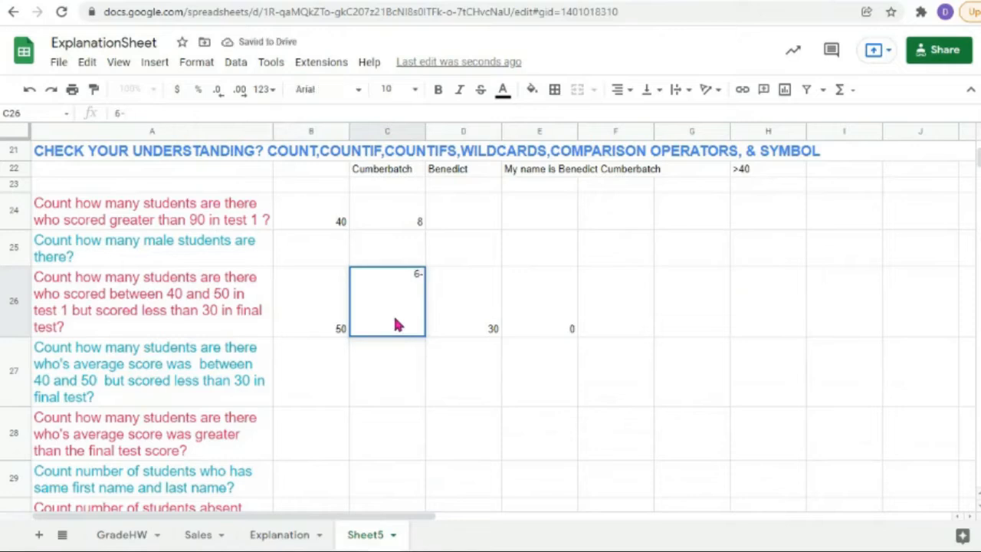
text(0)
double_click(491, 327)
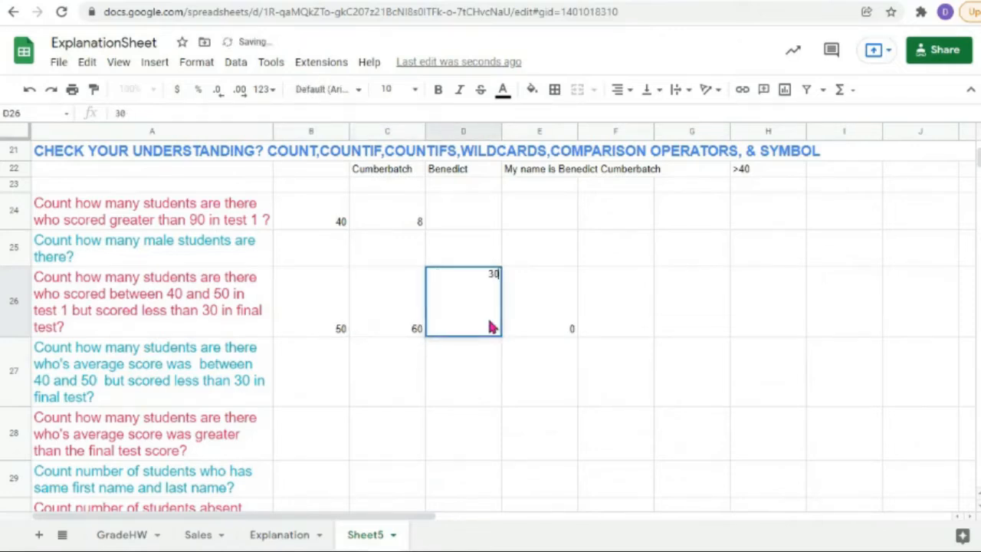
key(BackSpace)
key(BackSpace)
text(80)
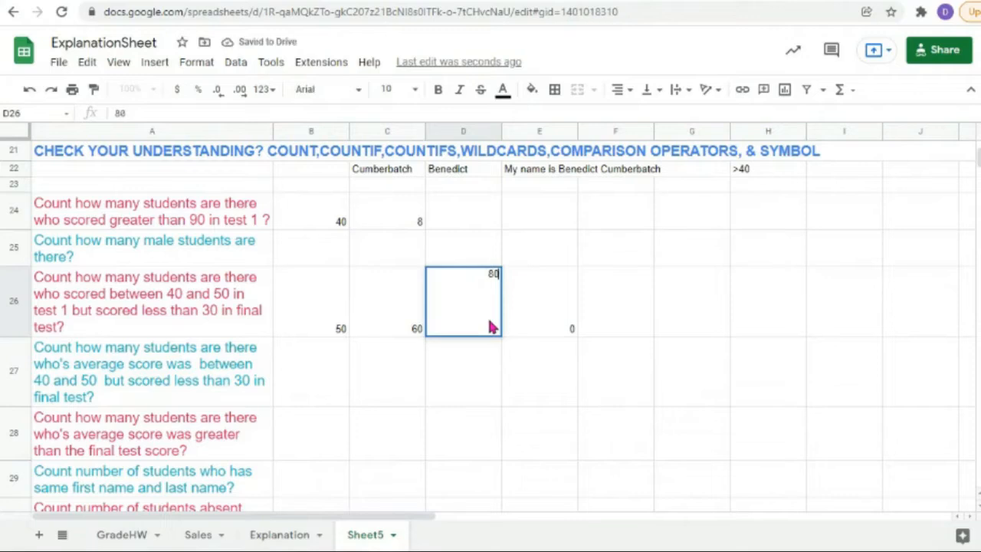
key(Tab)
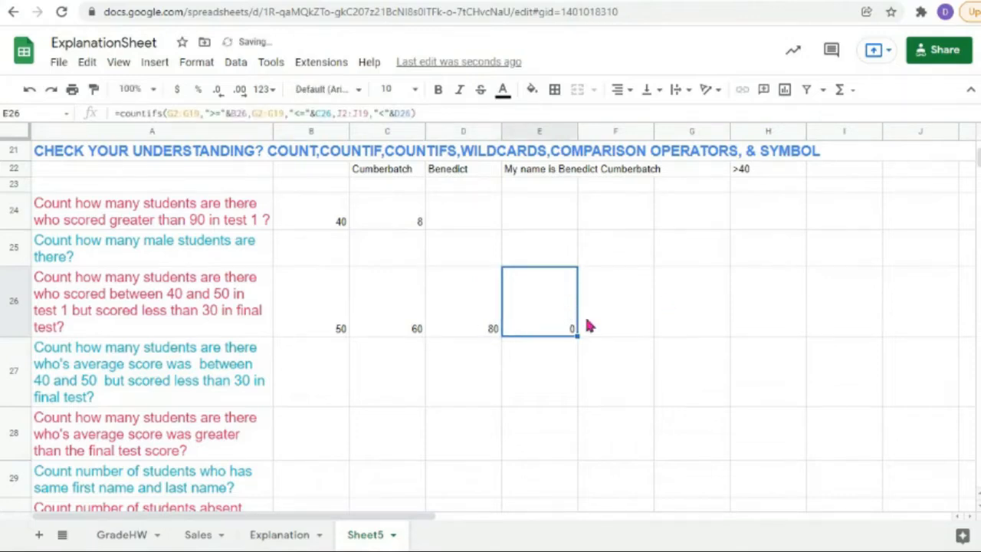
Step: Change row 13's test 1 score in G13 from 76 to 55
scroll(782, 323, up, 5)
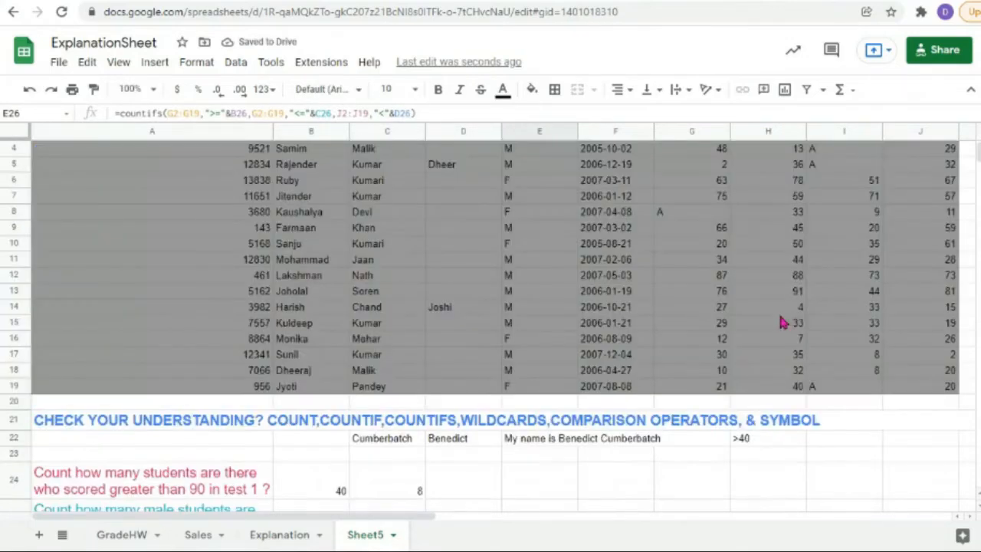
scroll(732, 347, down, 3)
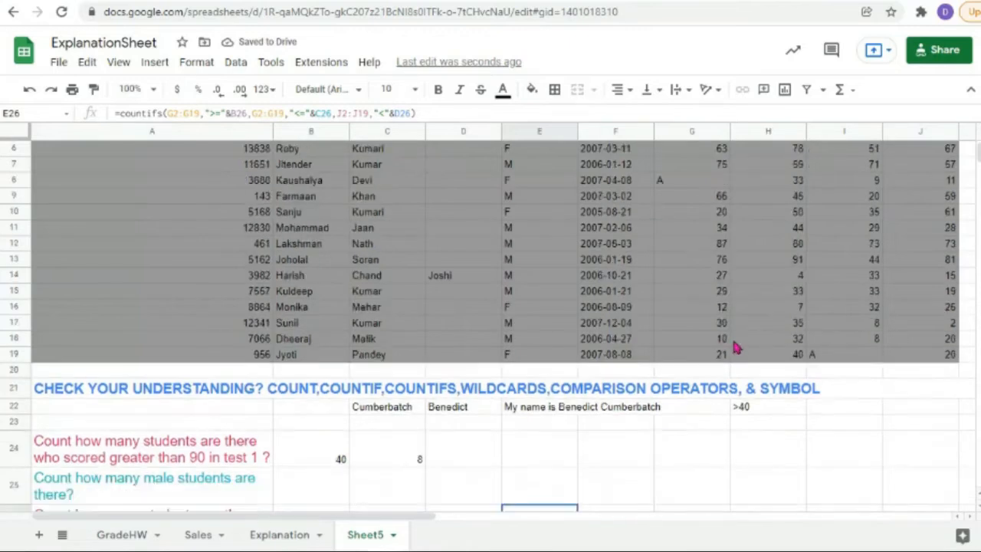
scroll(736, 346, up, 1)
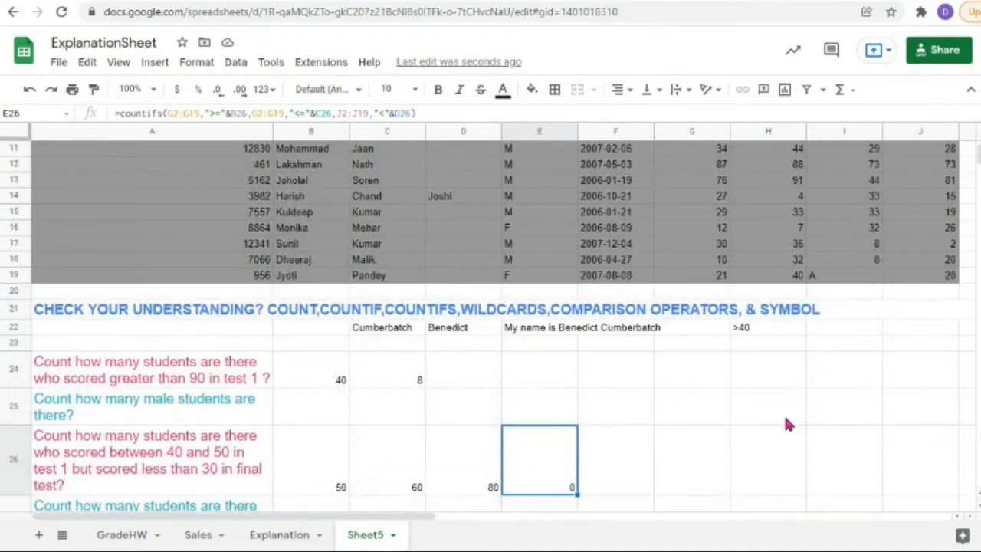
scroll(786, 422, up, 5)
click(722, 340)
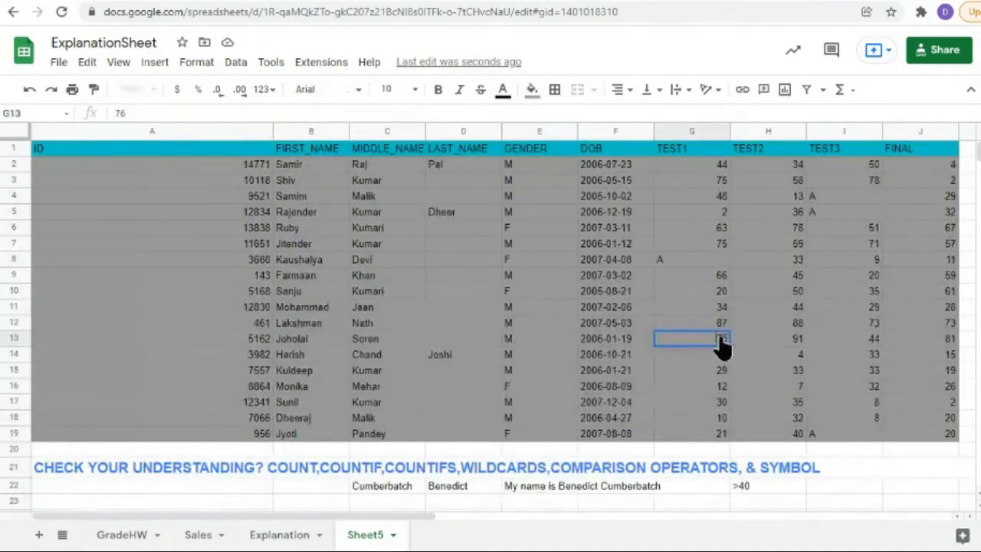
double_click(721, 346)
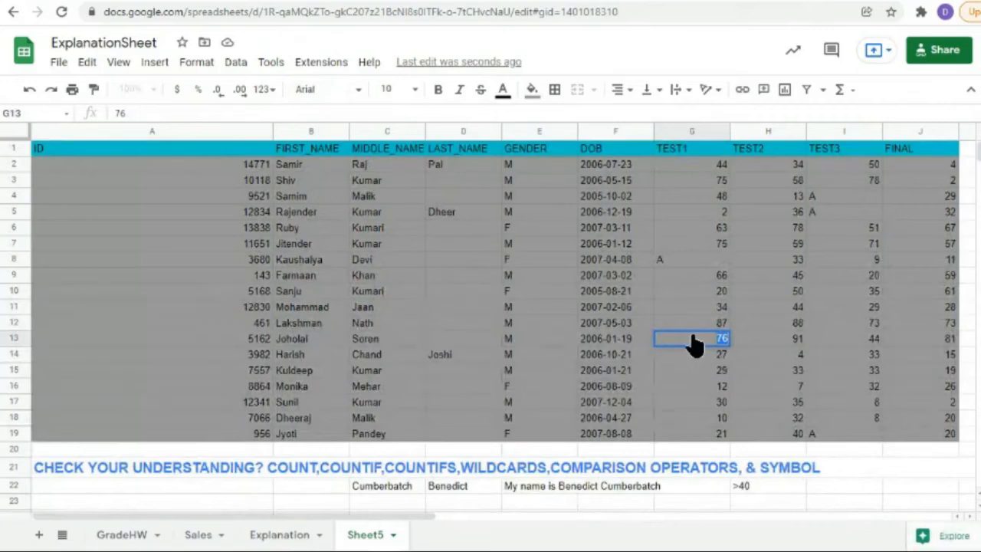
text(55)
click(939, 344)
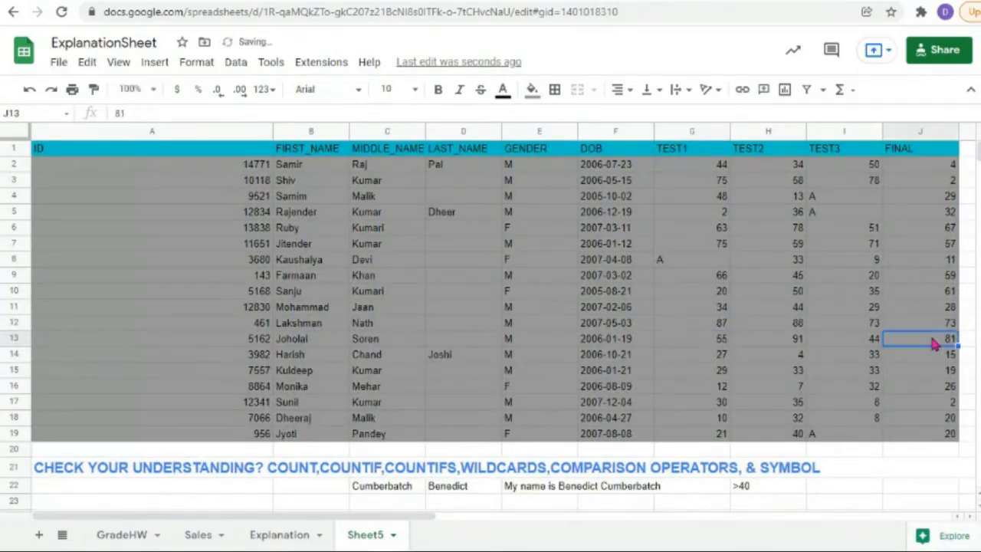
Step: Change row 13's final score in J13 from 81 to 78
double_click(941, 345)
text(78)
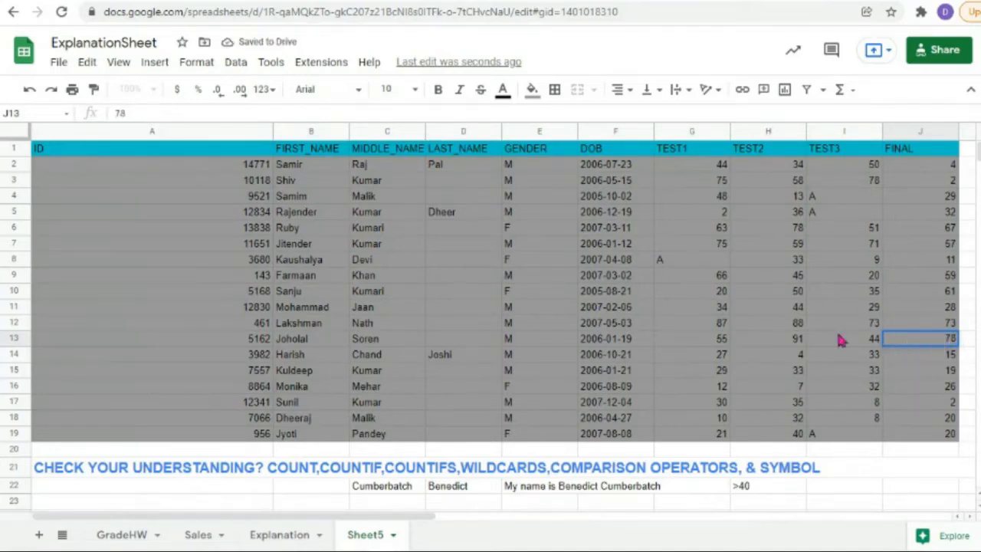
click(710, 344)
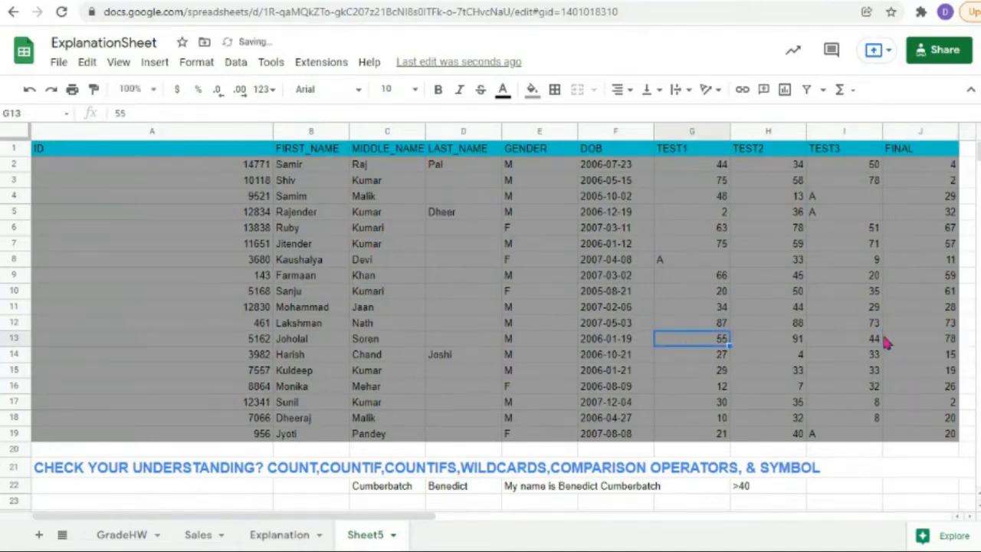
scroll(349, 412, down, 3)
scroll(348, 412, down, 1)
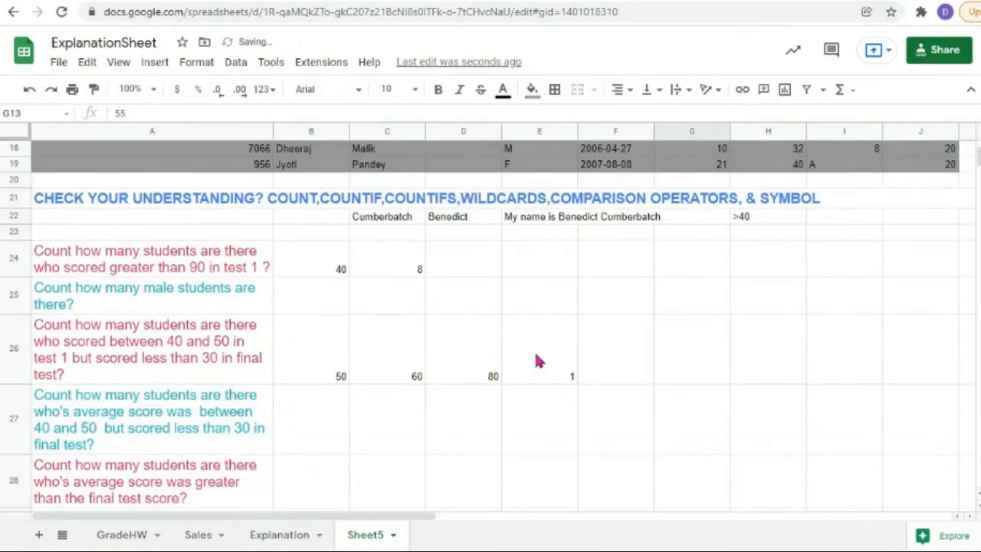
double_click(535, 354)
click(538, 415)
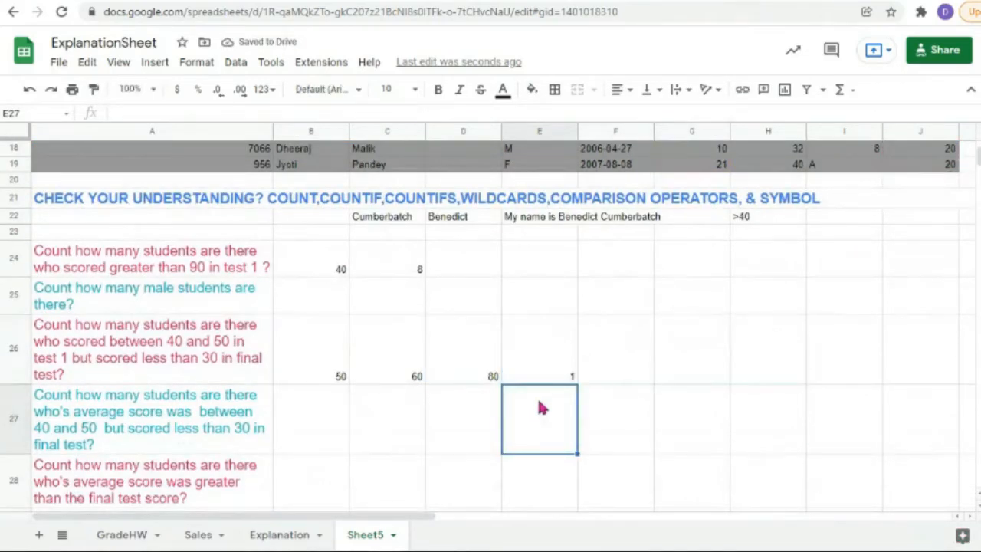
double_click(563, 366)
click(547, 422)
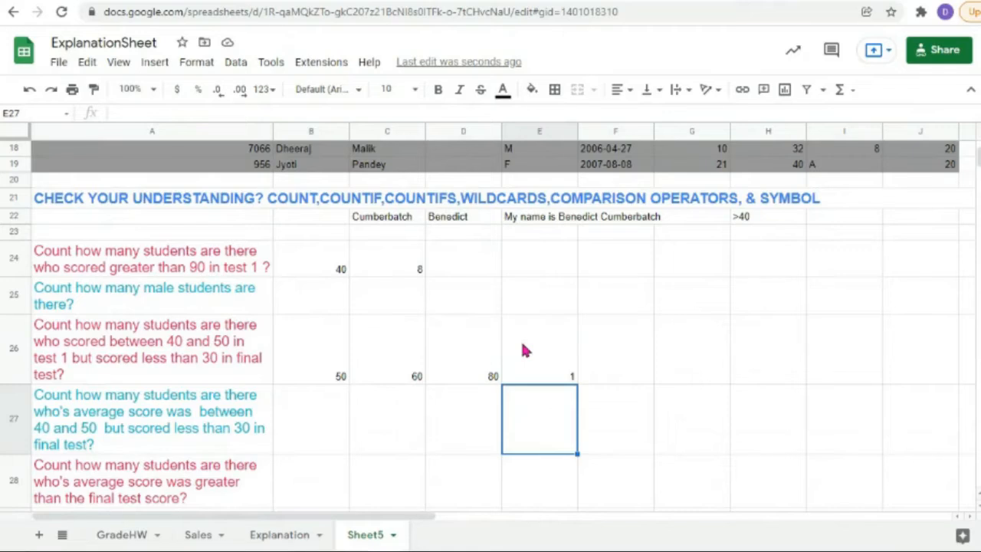
scroll(524, 351, down, 2)
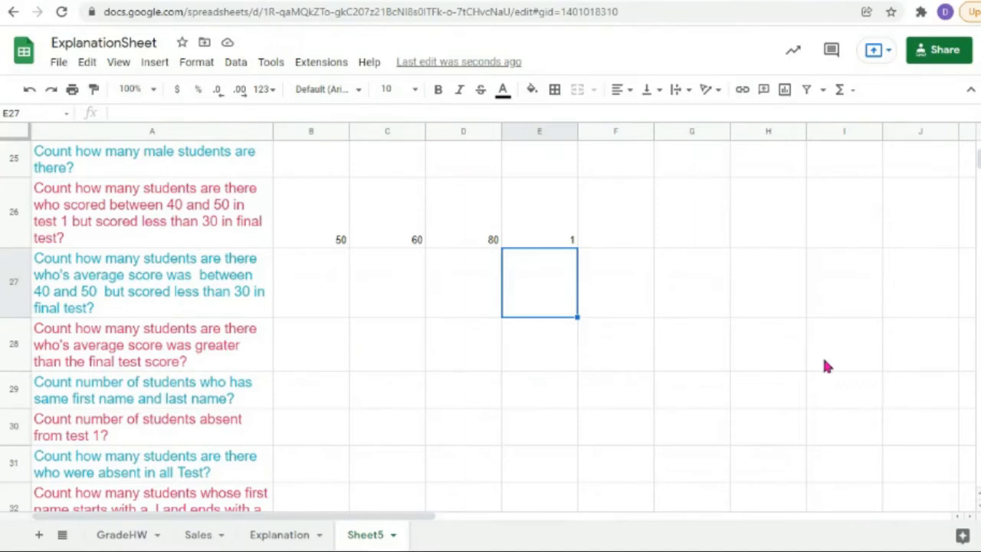
scroll(823, 365, up, 10)
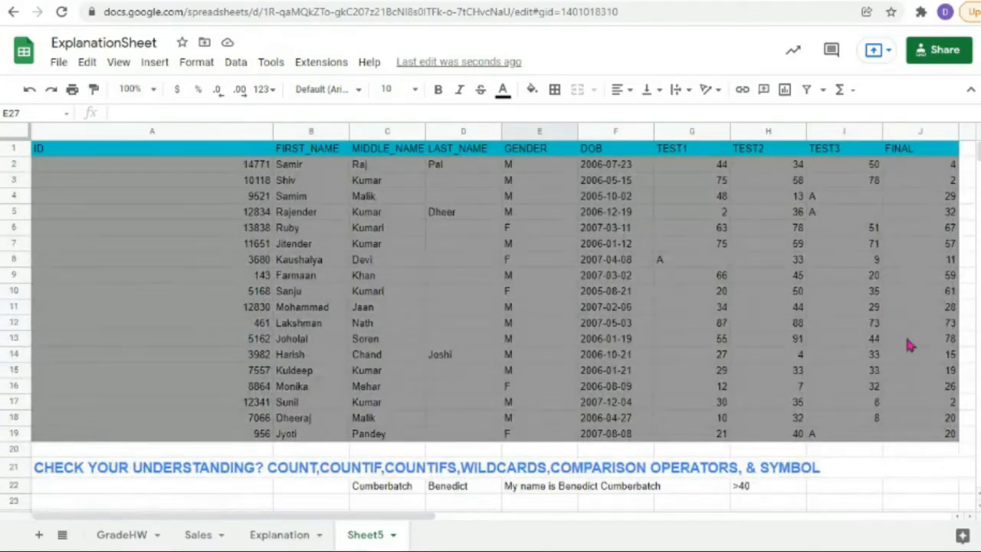
drag(423, 524, 613, 524)
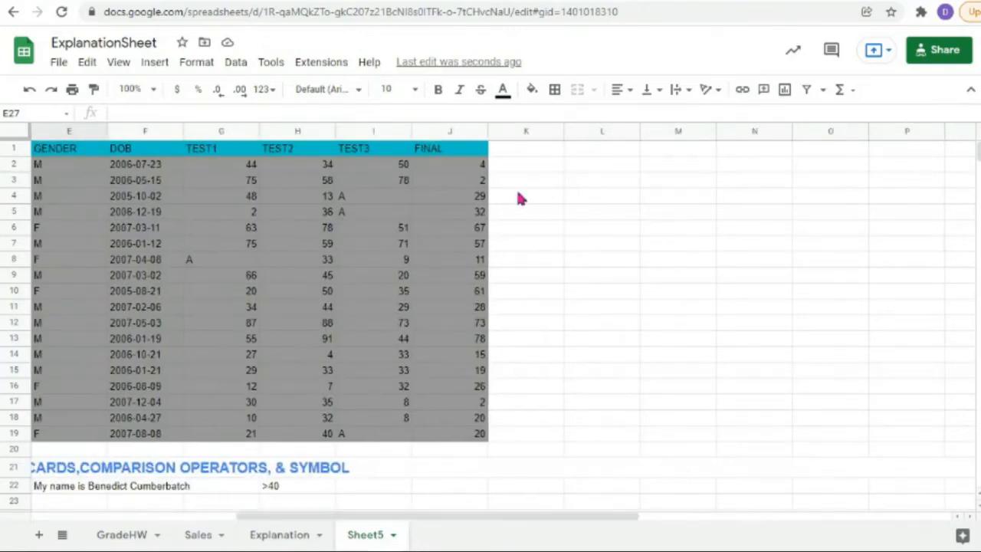
click(516, 153)
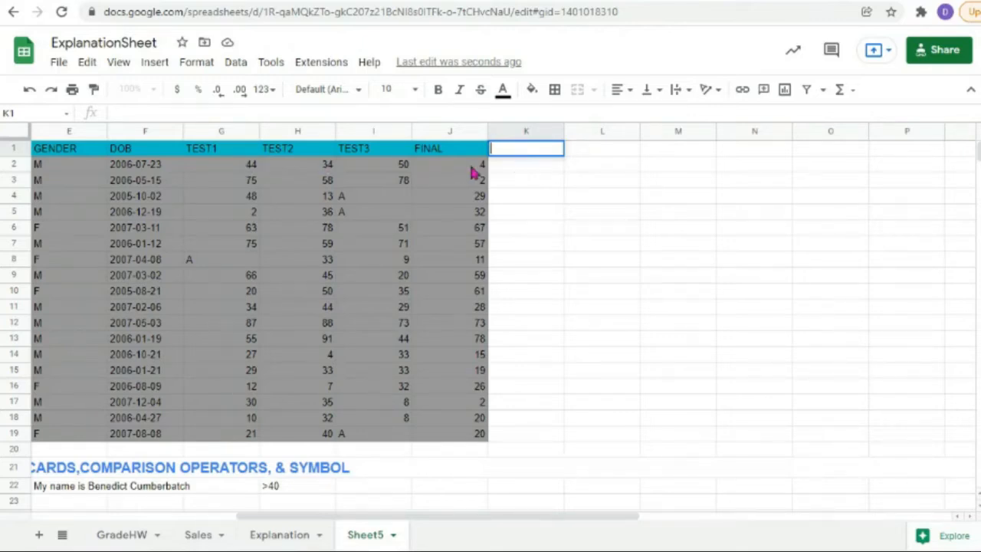
click(256, 167)
click(323, 170)
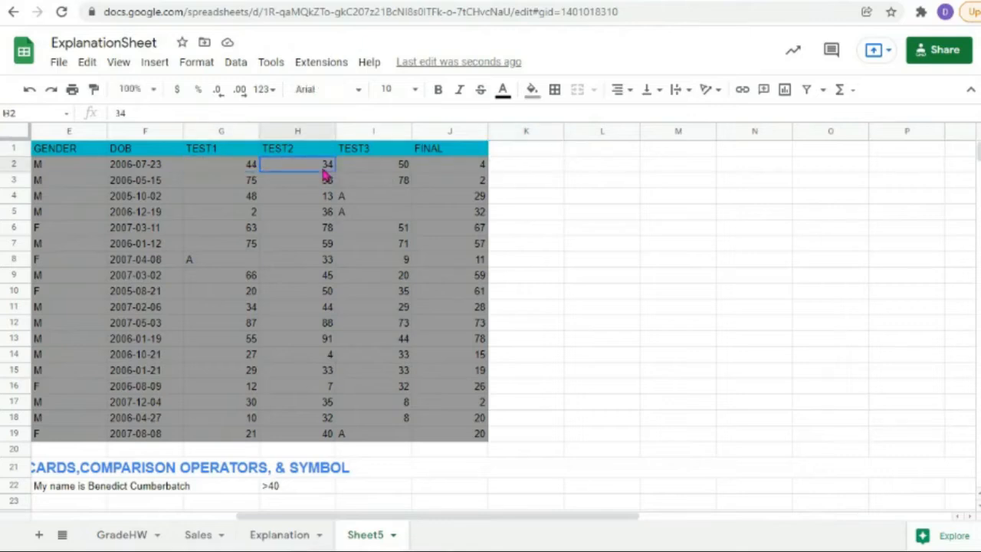
click(391, 170)
click(468, 170)
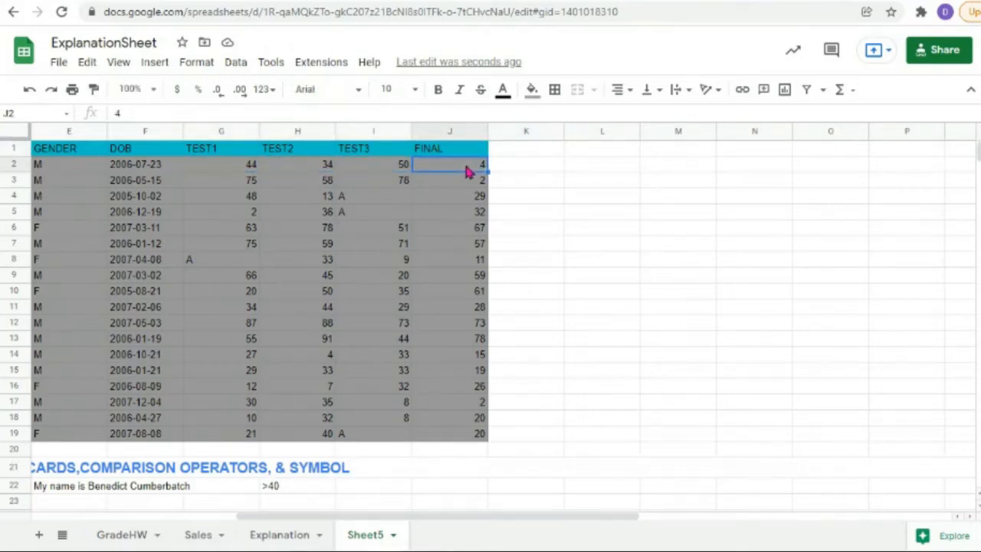
click(233, 201)
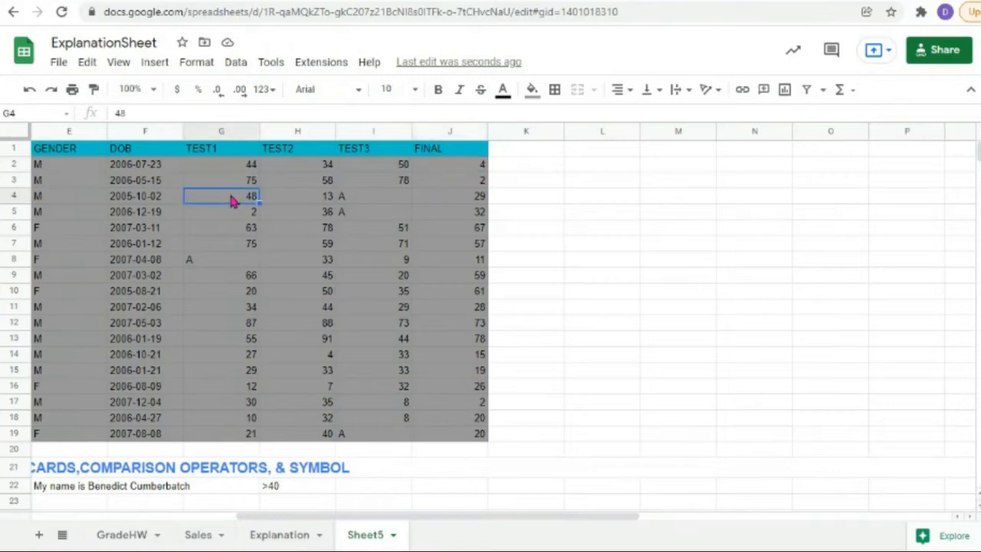
click(296, 199)
double_click(366, 200)
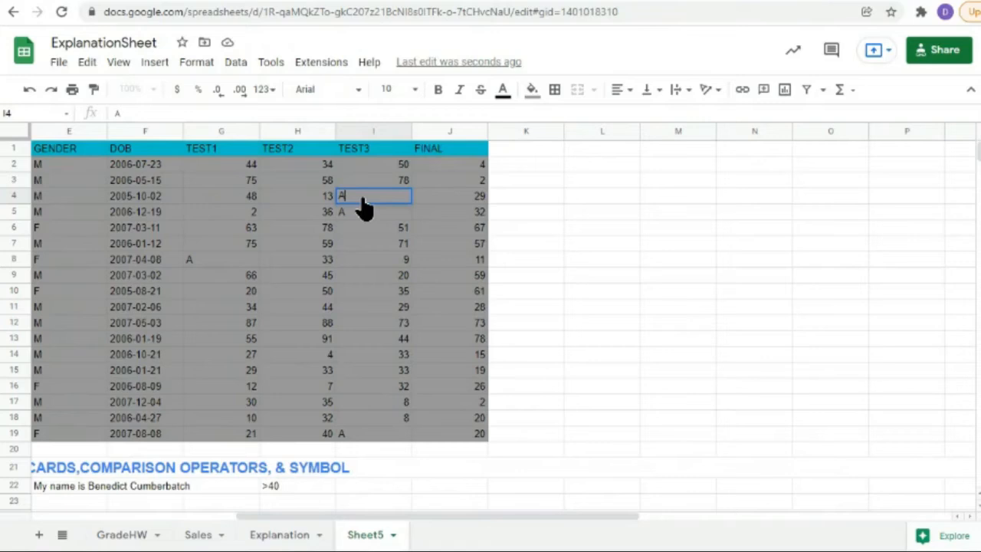
click(427, 201)
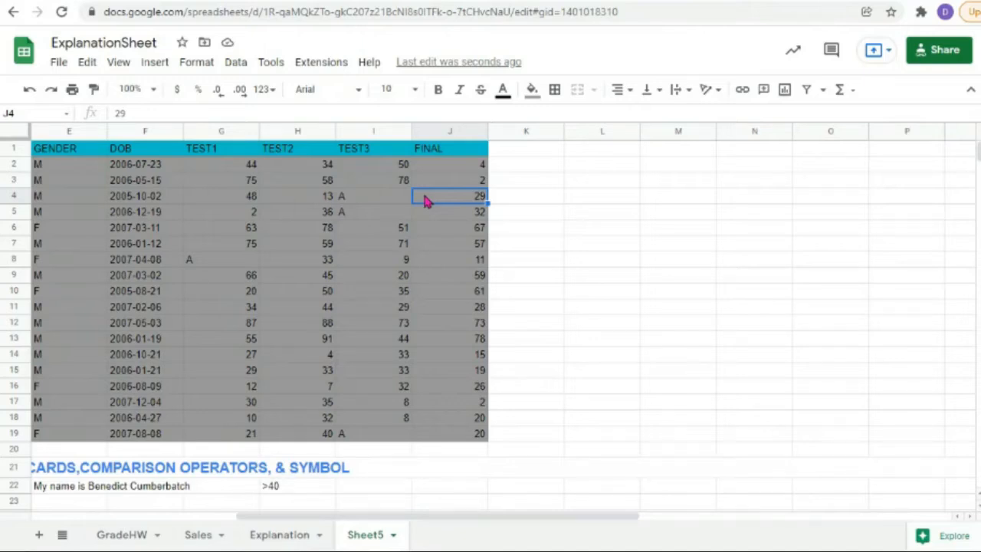
double_click(368, 201)
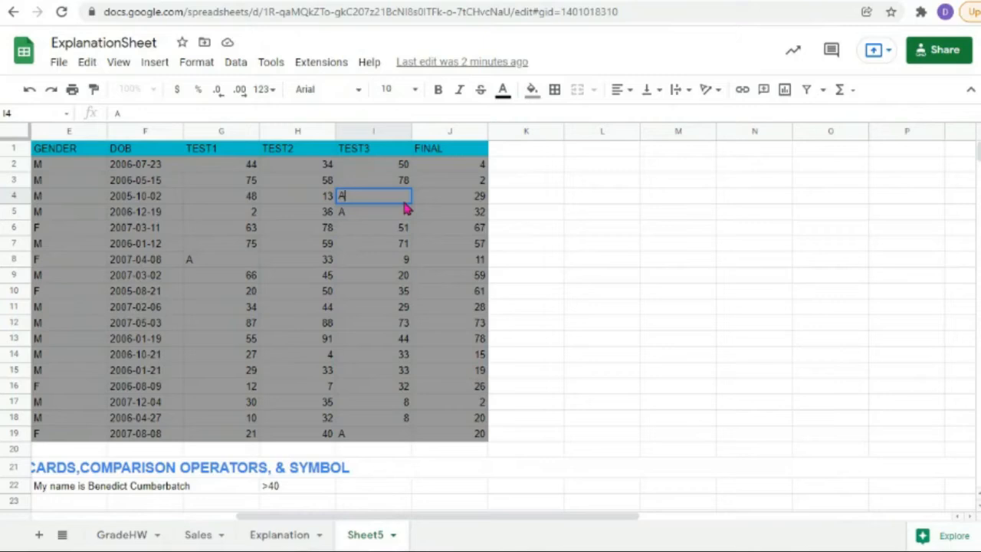
Step: Type the header SUM in cell K1
click(521, 168)
click(520, 153)
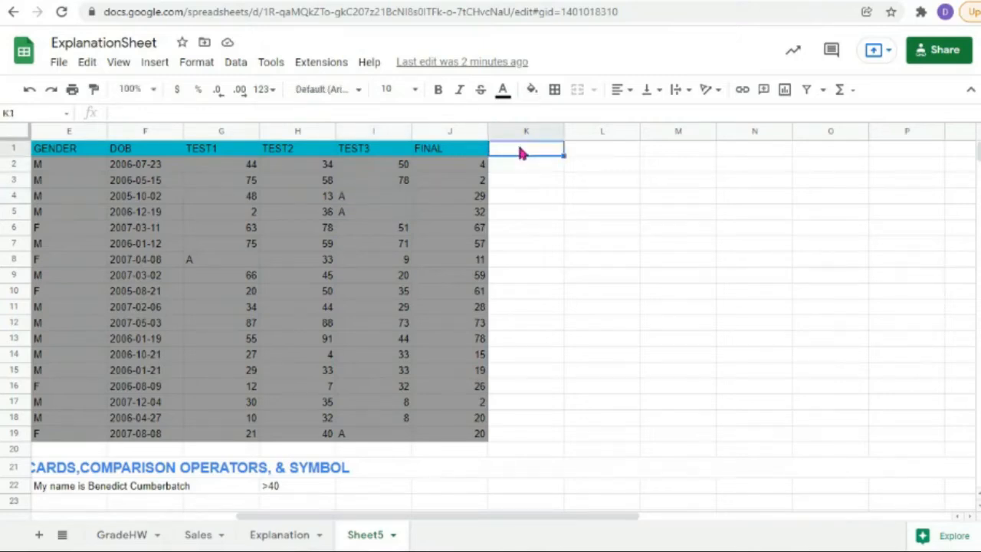
double_click(520, 155)
text(SUM)
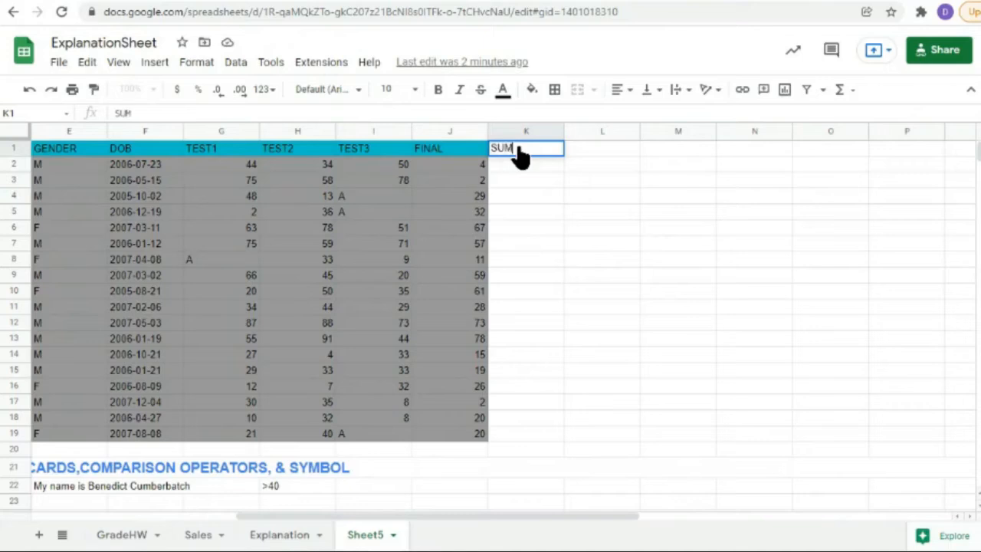
click(515, 168)
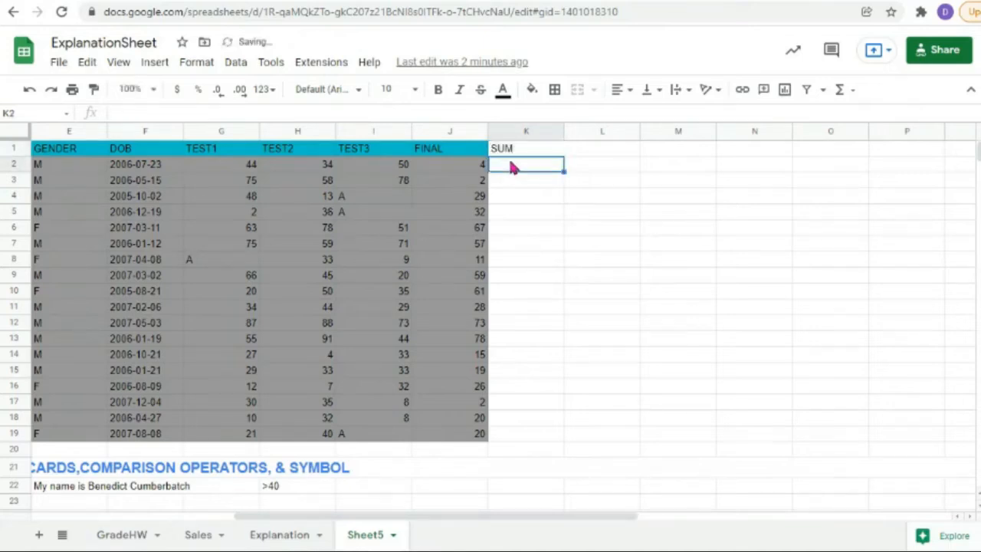
Step: Enter =sum(G2:J2) in K2 to total the first student's scores as 132
text(=)
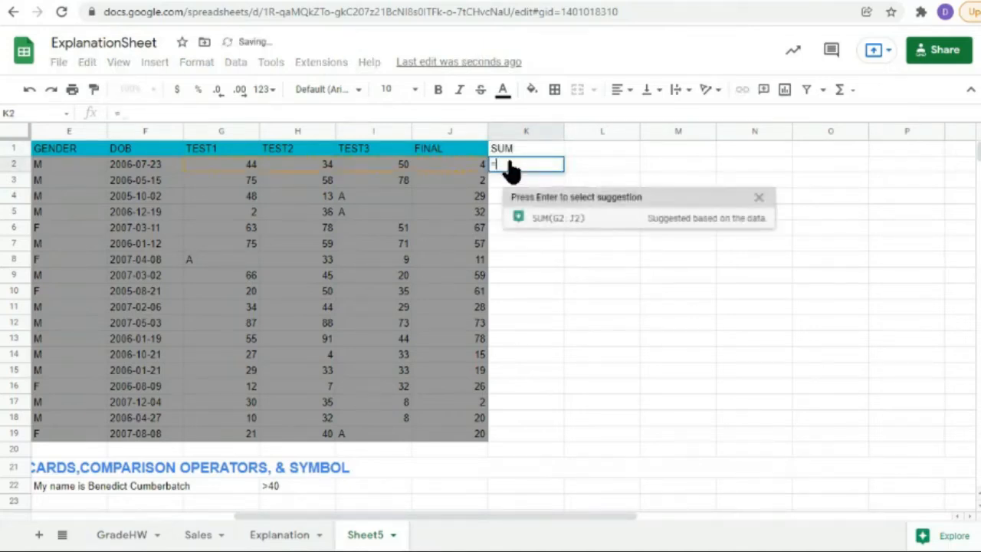
text(sum()
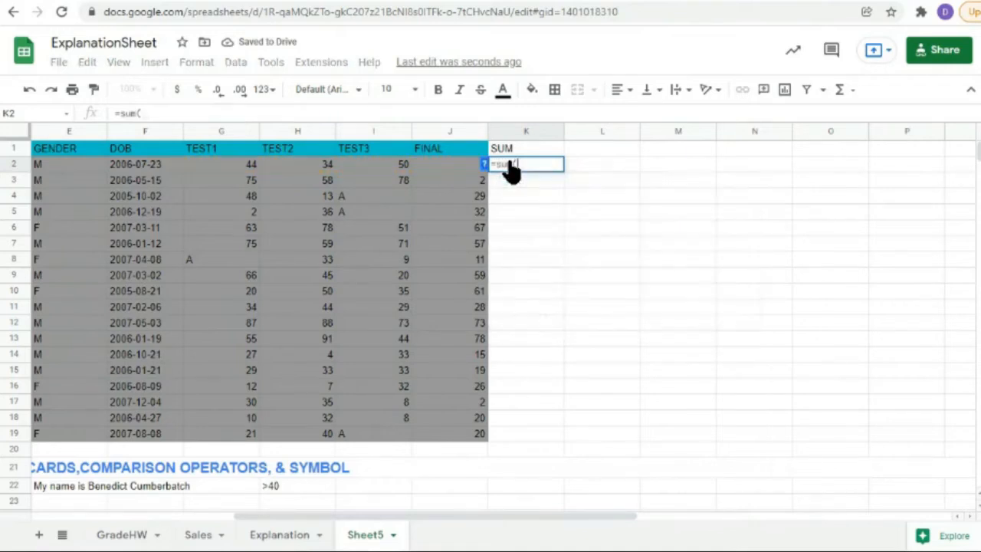
drag(234, 176, 458, 177)
text())
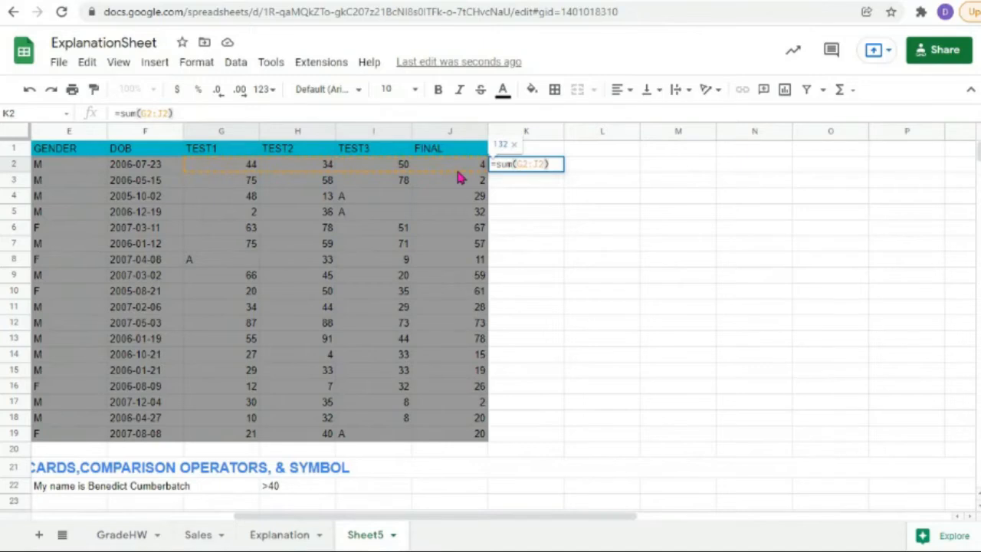
key(Return)
click(537, 165)
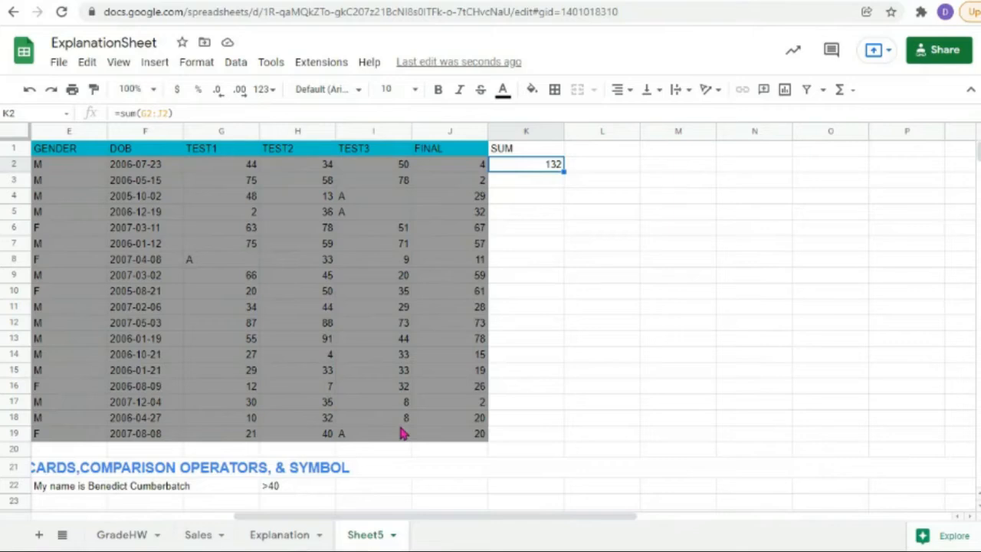
double_click(541, 167)
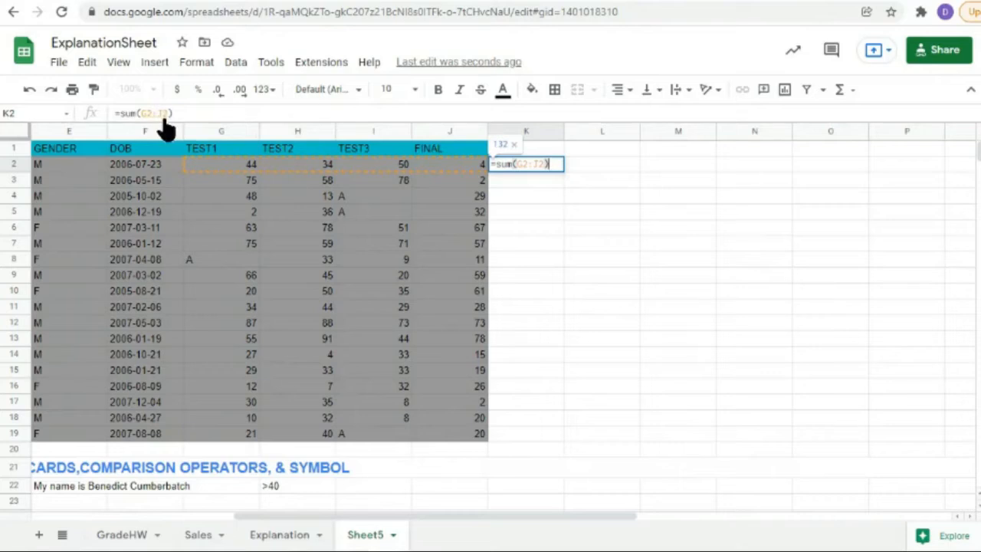
click(514, 184)
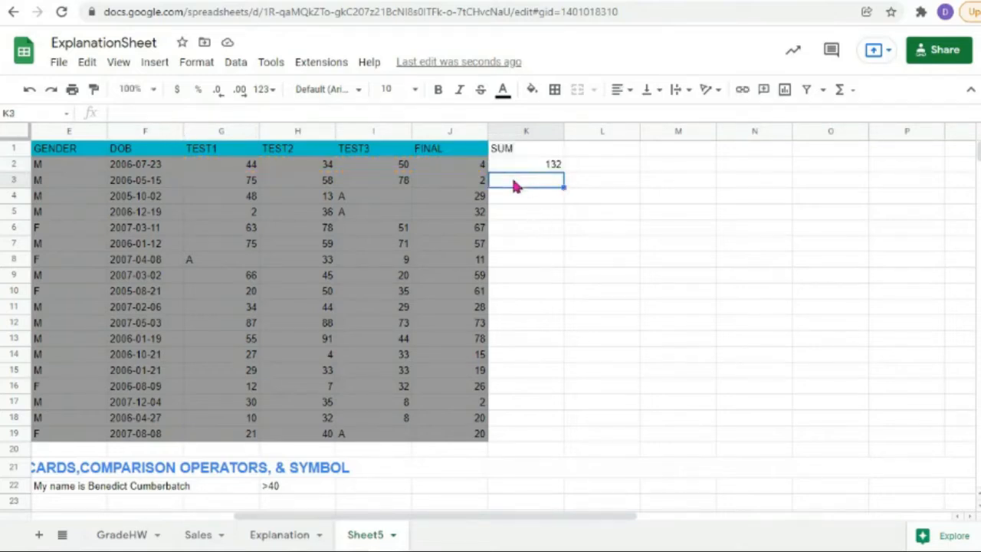
click(513, 167)
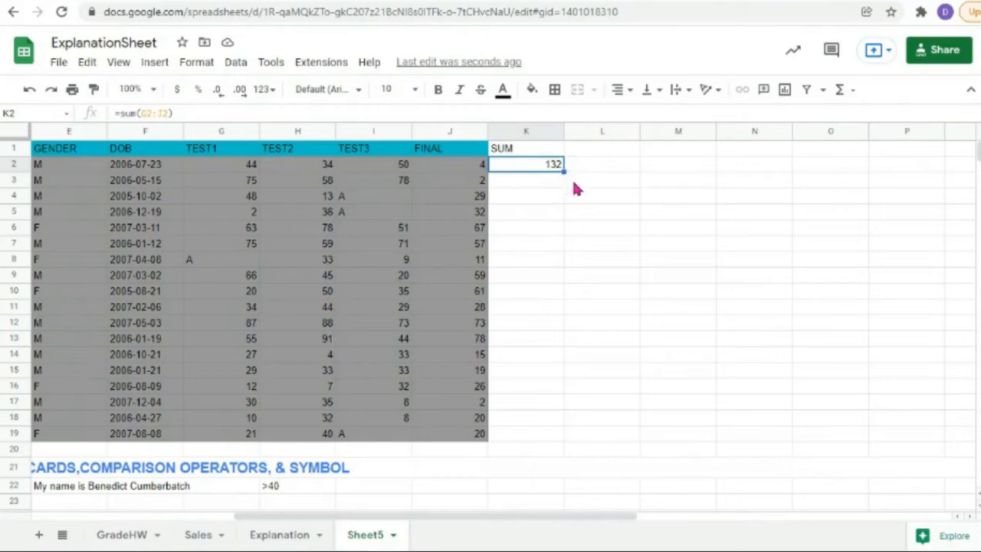
Step: Fill the SUM formula down K2:K19, then check the copied formulas in K13 and K19
drag(564, 170, 557, 431)
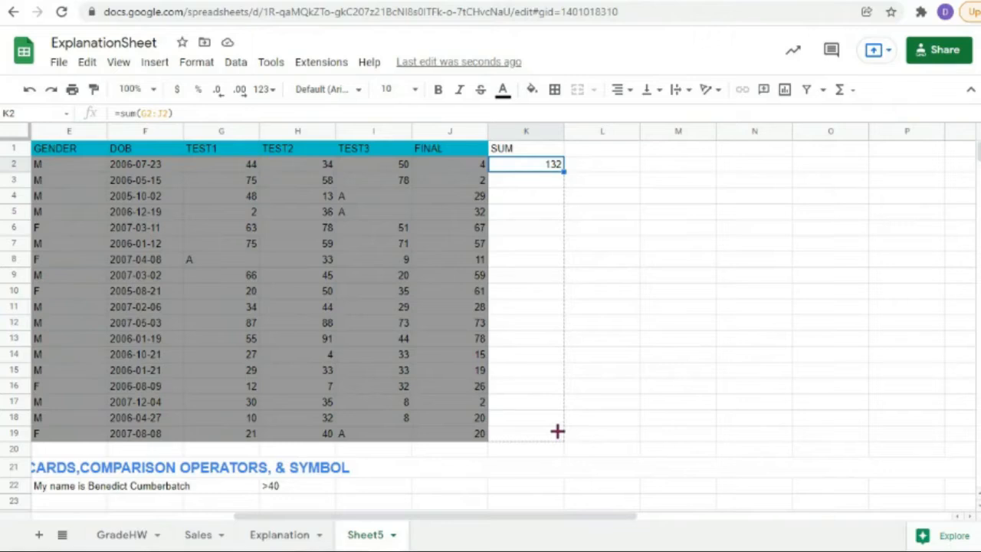
drag(557, 432, 558, 433)
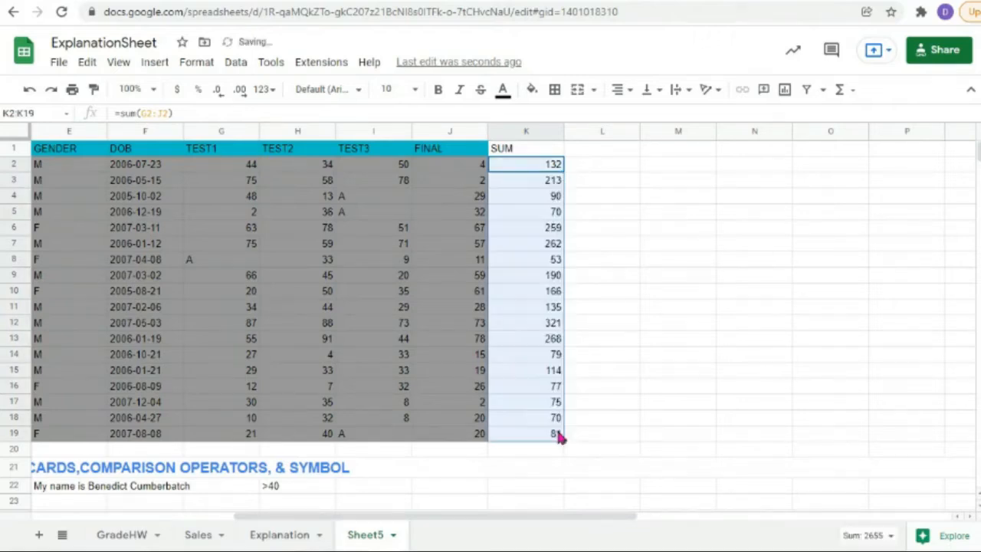
click(680, 416)
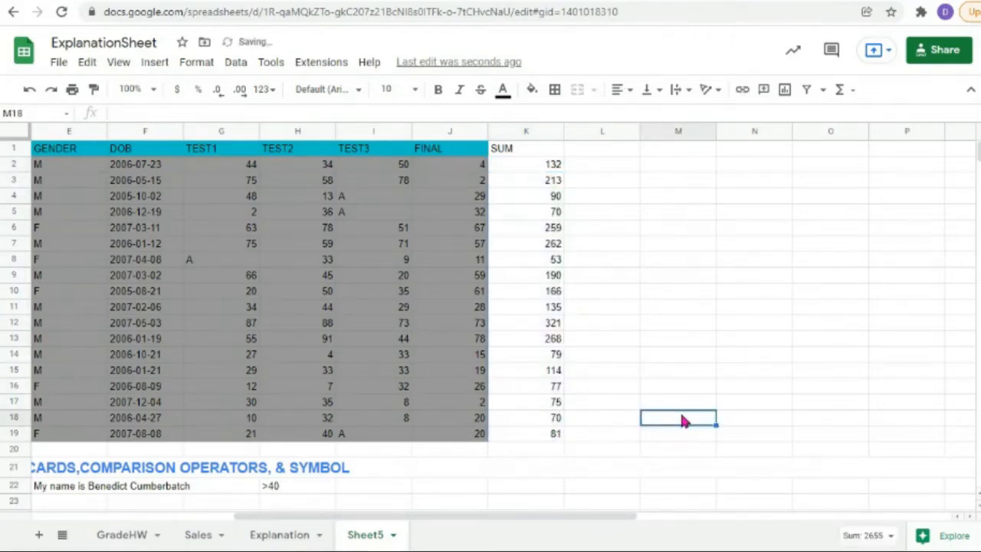
click(549, 341)
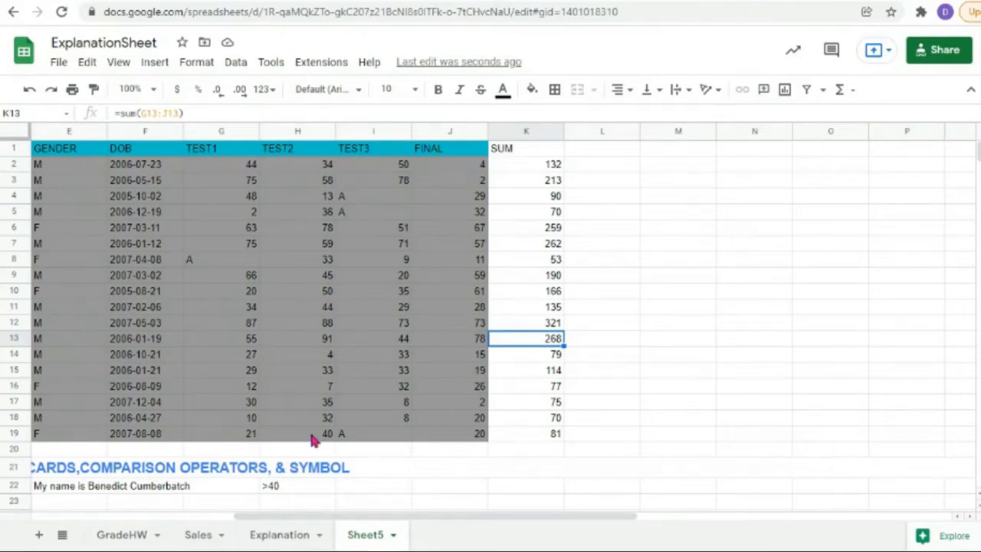
click(525, 434)
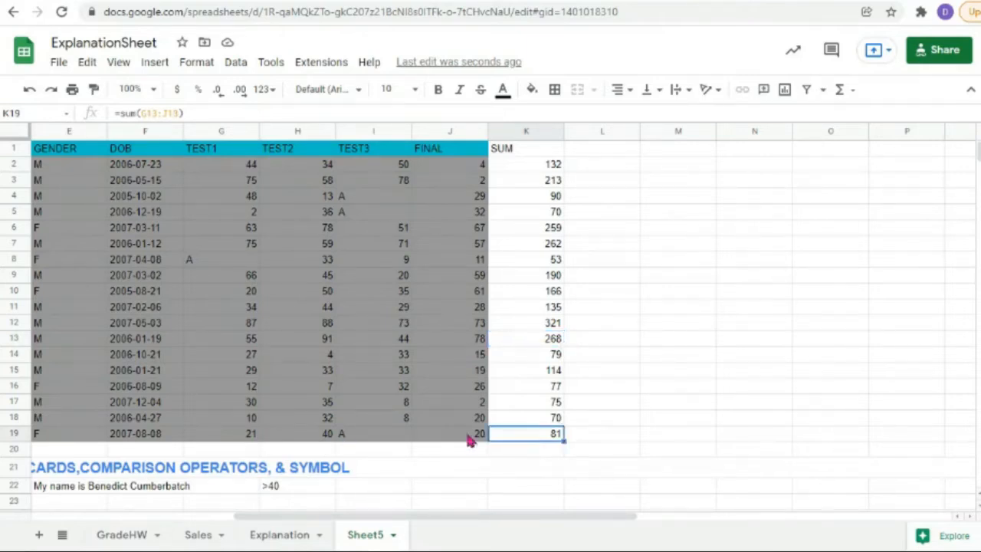
click(383, 442)
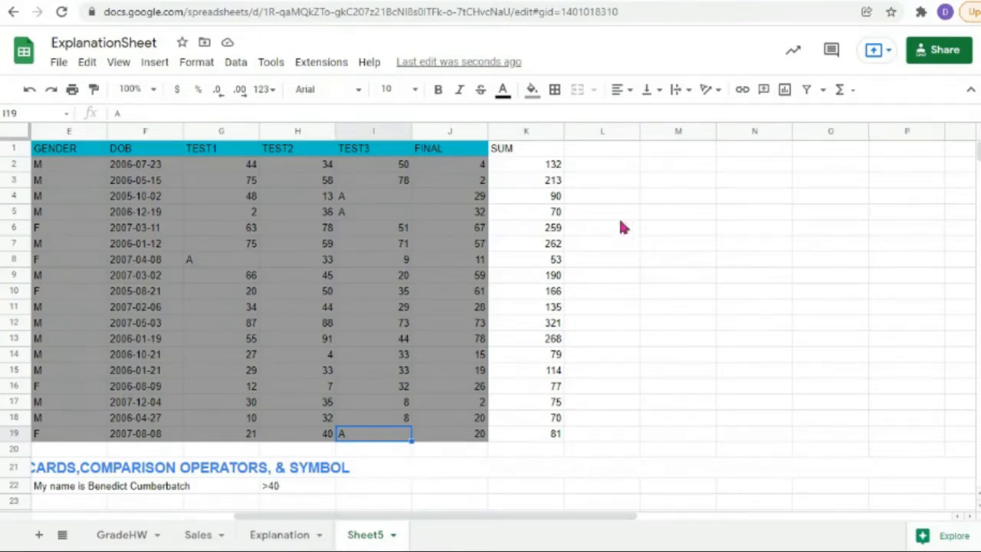
Step: Add the header Avg in cell L1
click(584, 150)
text(A)
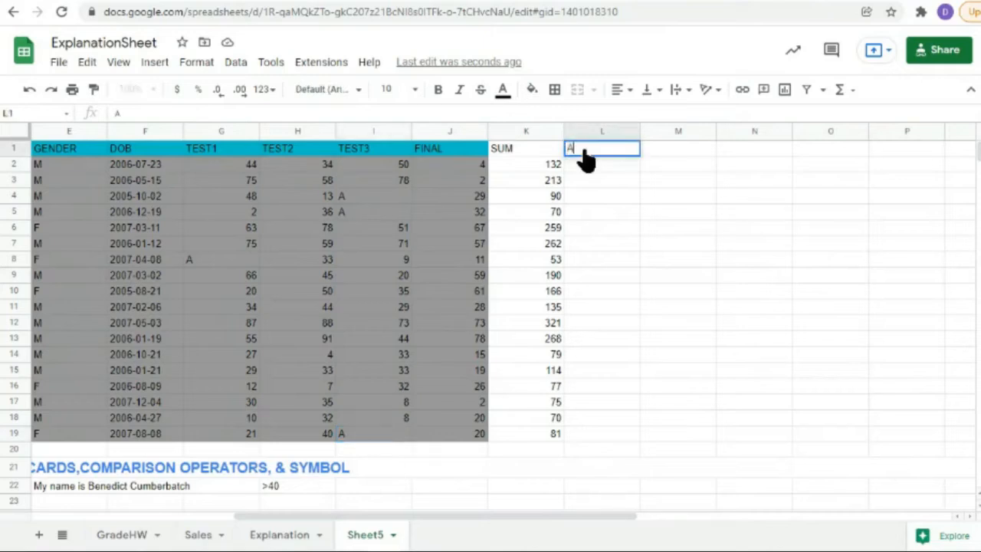
text(vg)
key(Return)
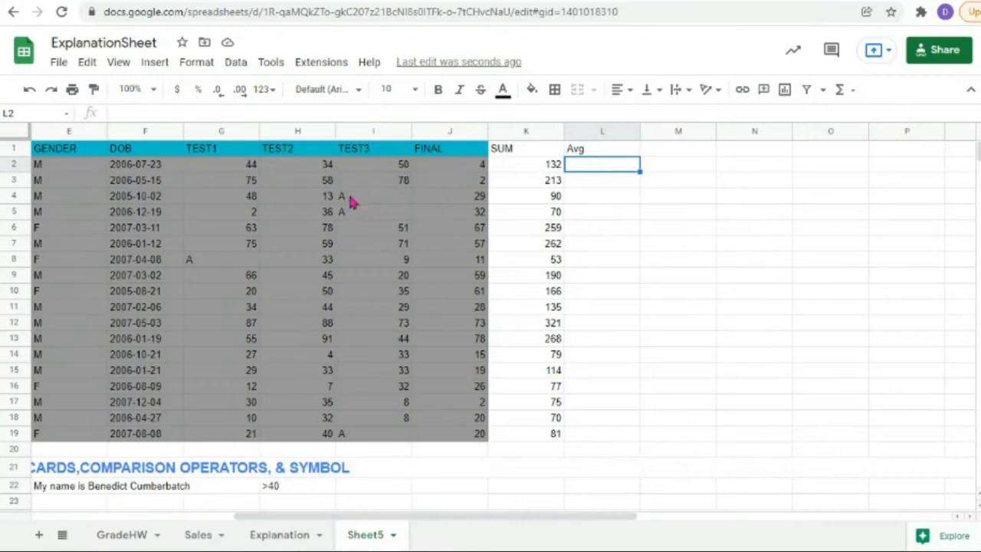
click(555, 202)
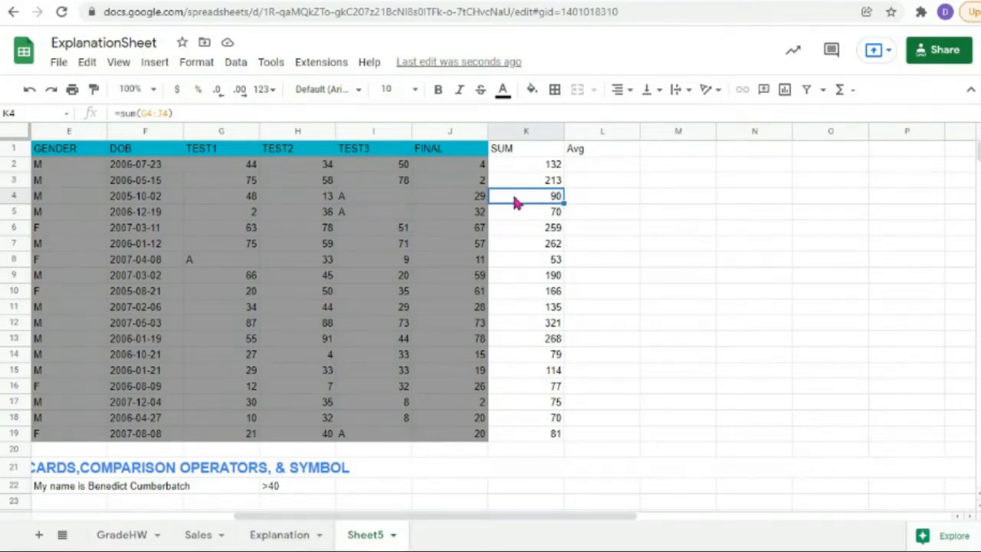
Step: Enter =K2/4 in L2 and fill it down to L19
double_click(587, 168)
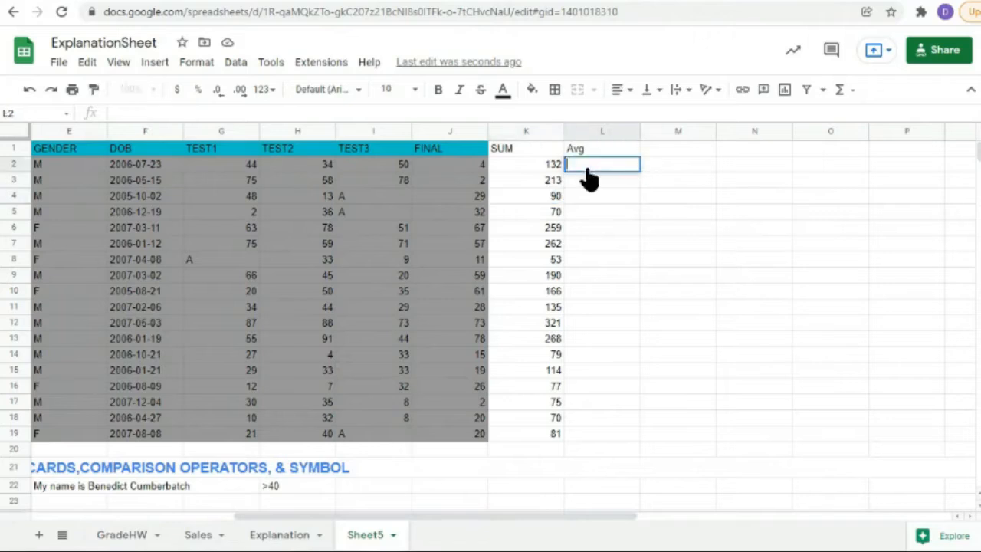
click(554, 169)
click(597, 171)
text(=)
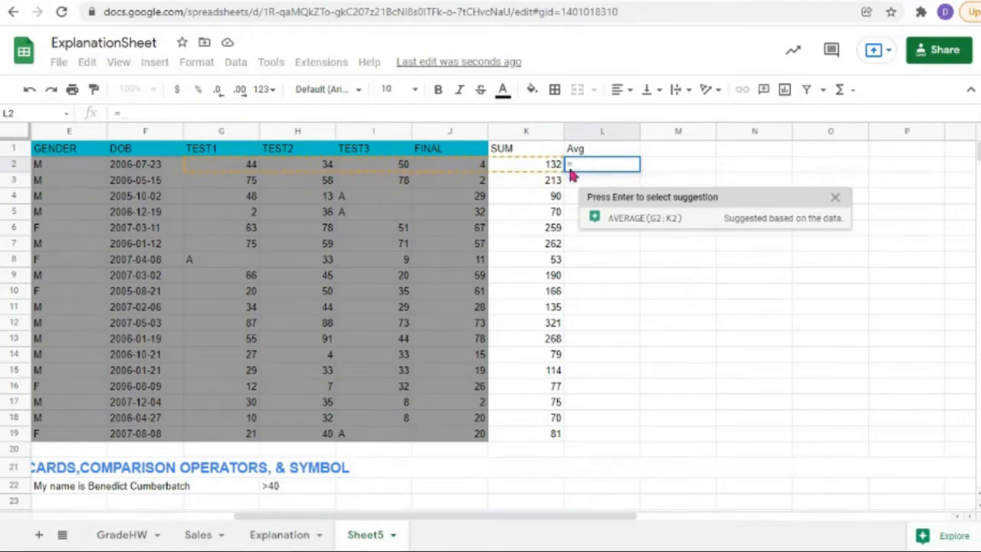
click(534, 168)
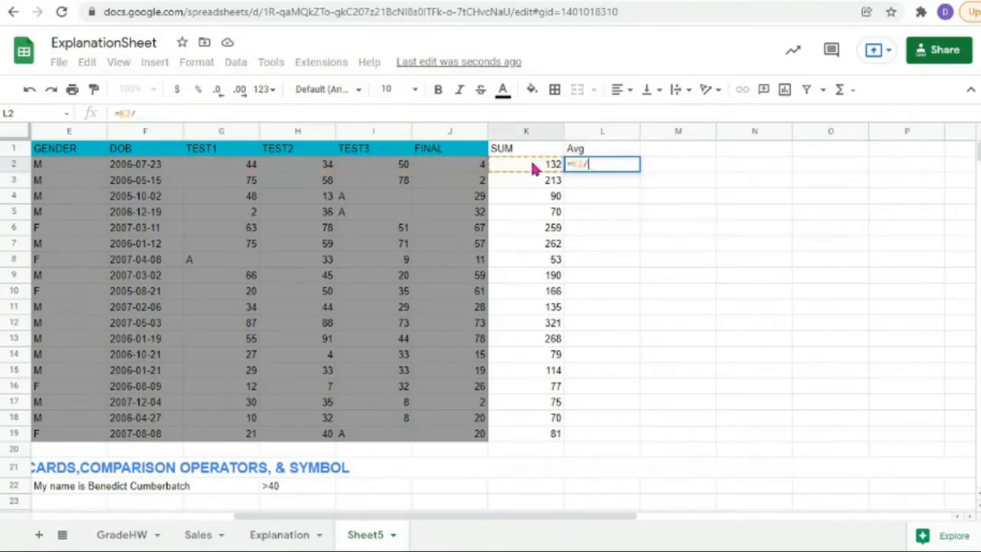
text(/4)
key(Return)
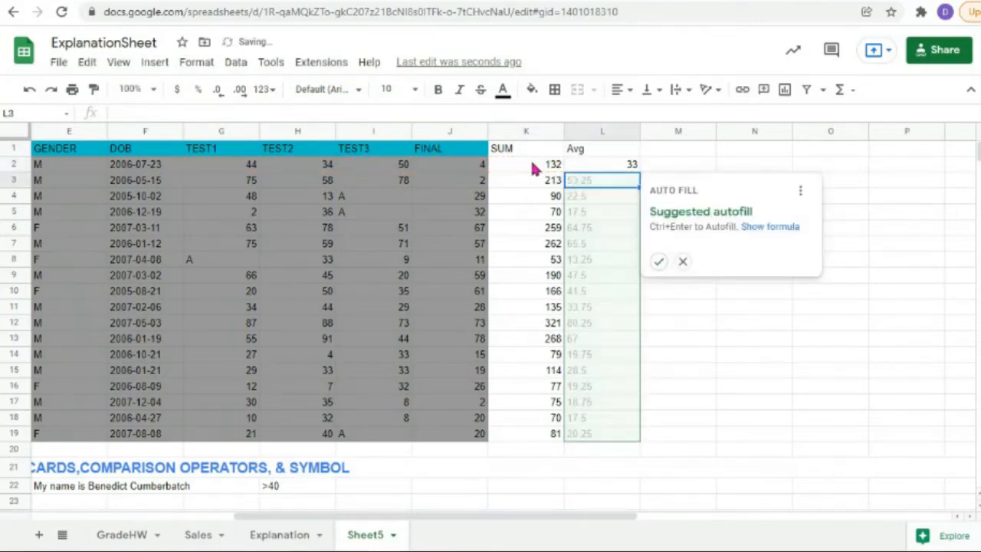
click(610, 168)
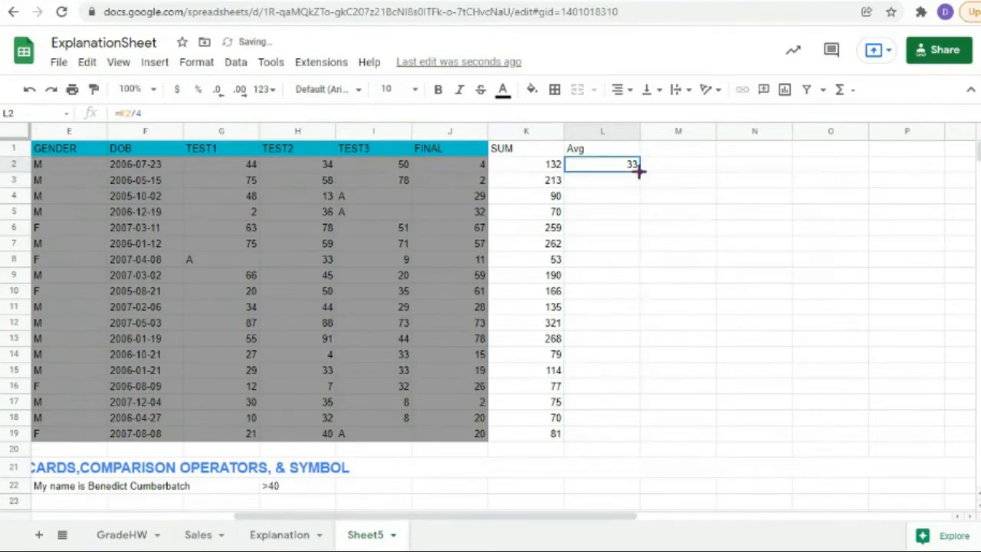
drag(639, 171, 639, 434)
click(684, 209)
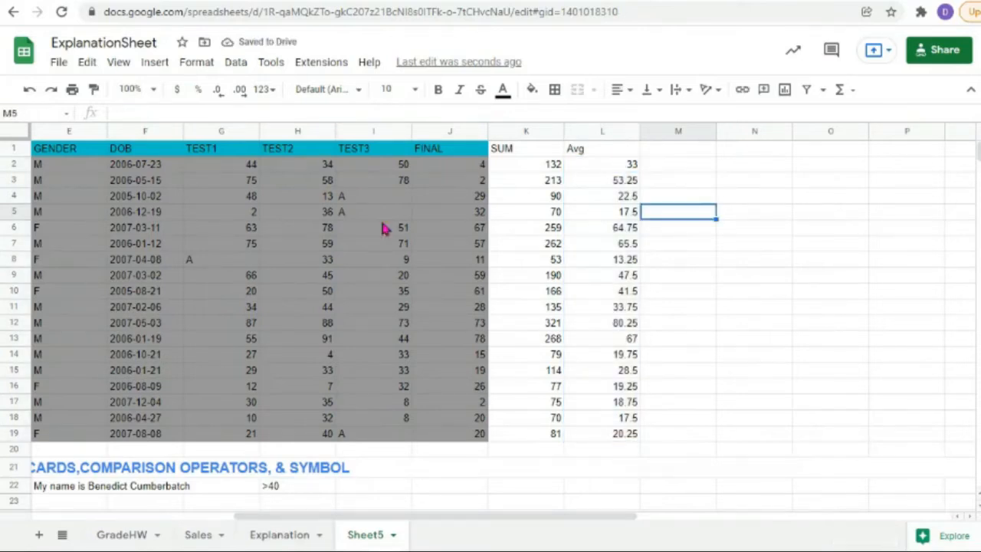
Step: Start =countif( in B28 and delete the trailing quote mark
scroll(333, 368, down, 5)
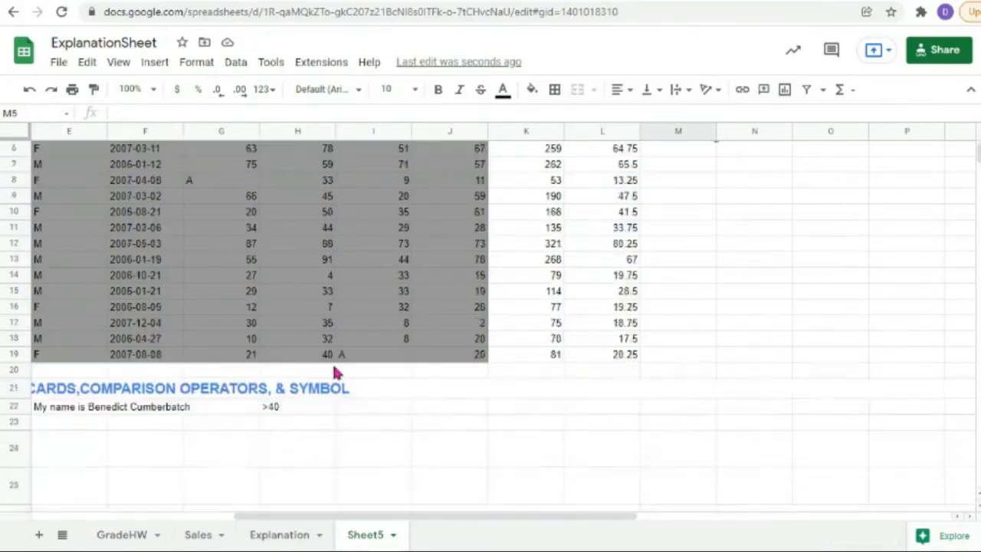
drag(295, 515, 107, 516)
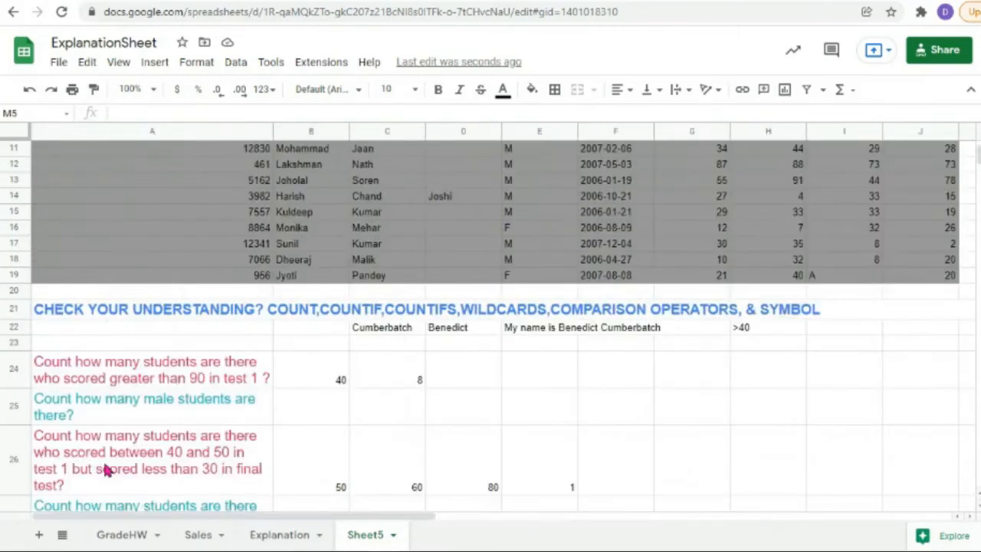
scroll(108, 470, down, 2)
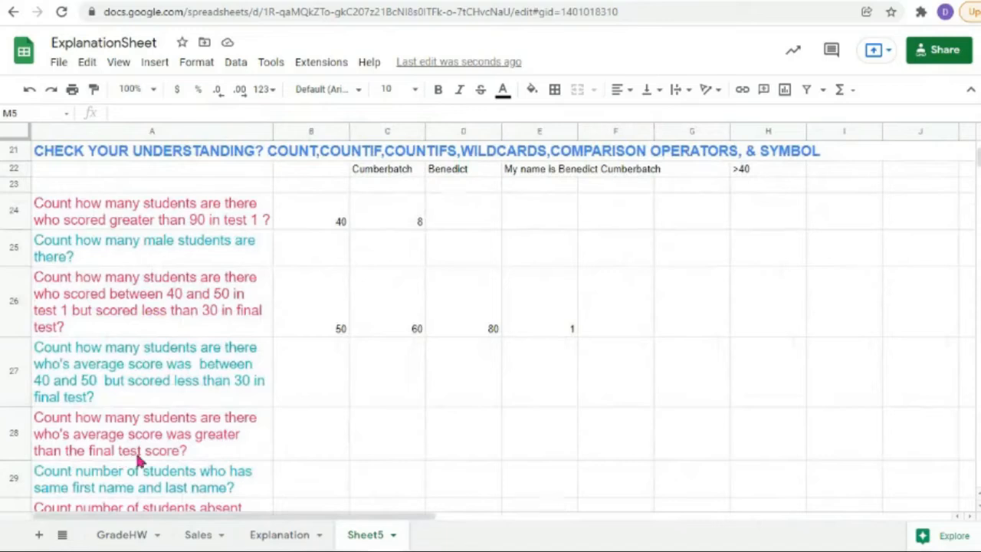
click(310, 439)
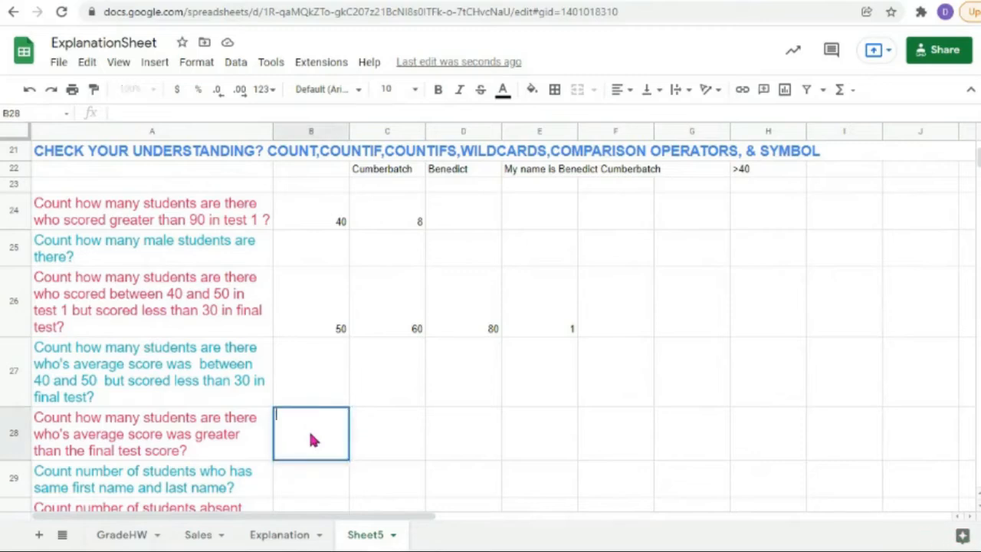
text(=)
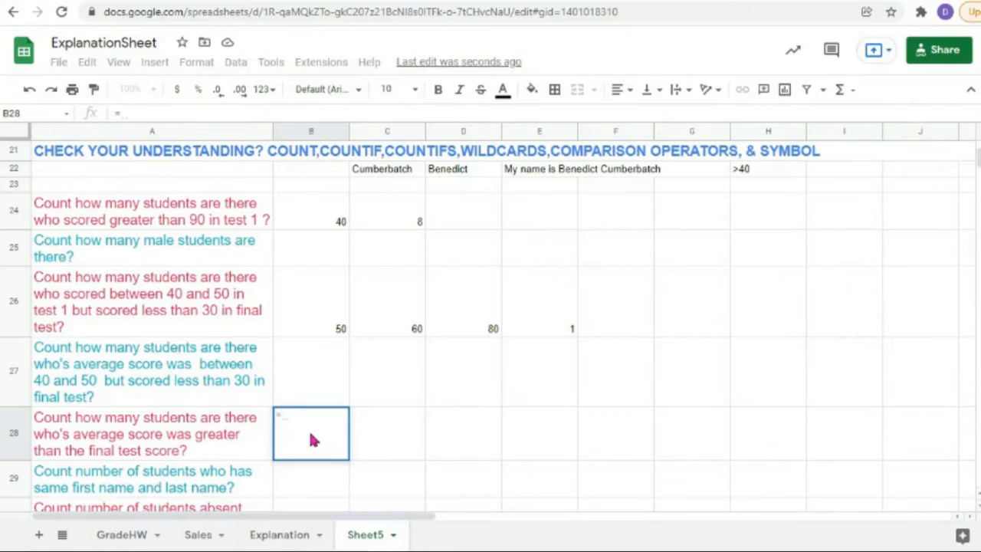
text(countif)
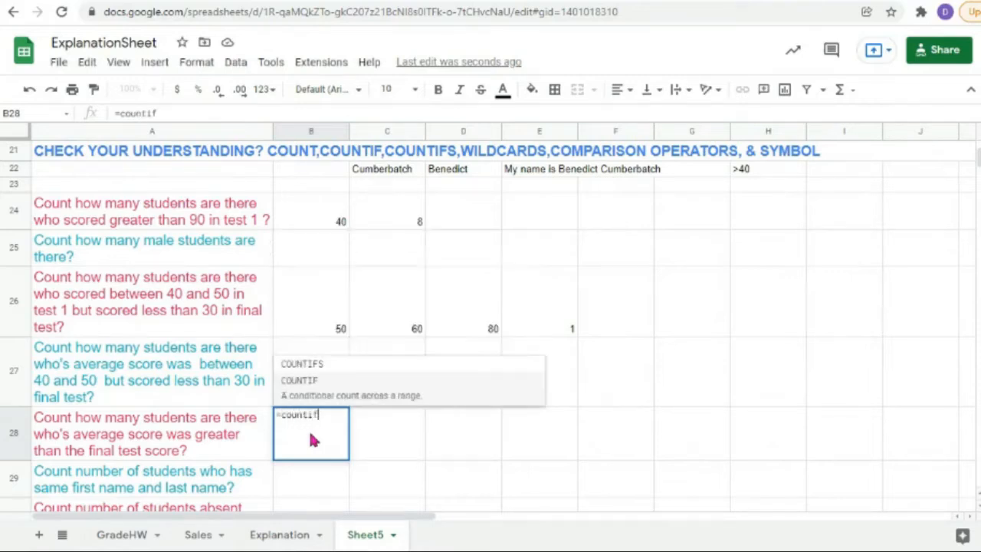
text((")
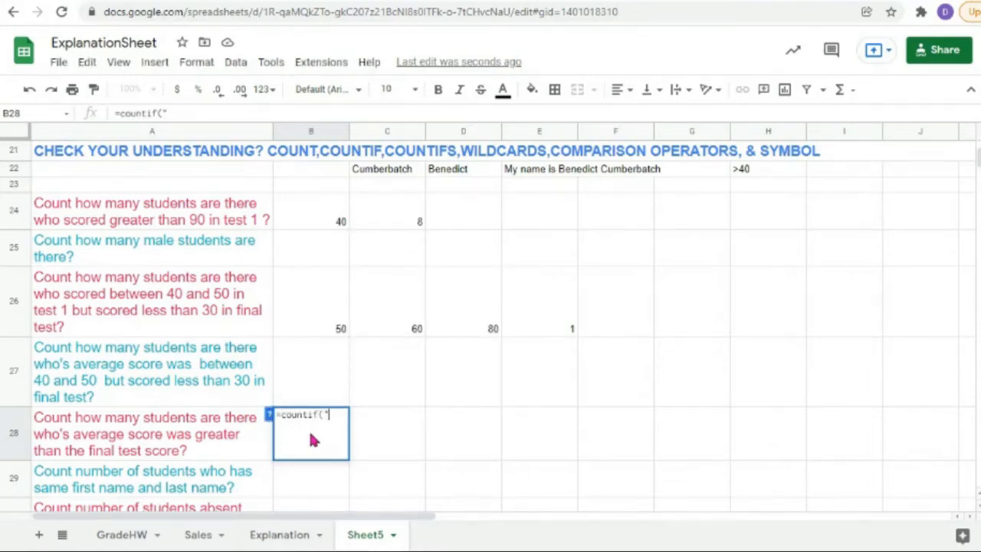
key(BackSpace)
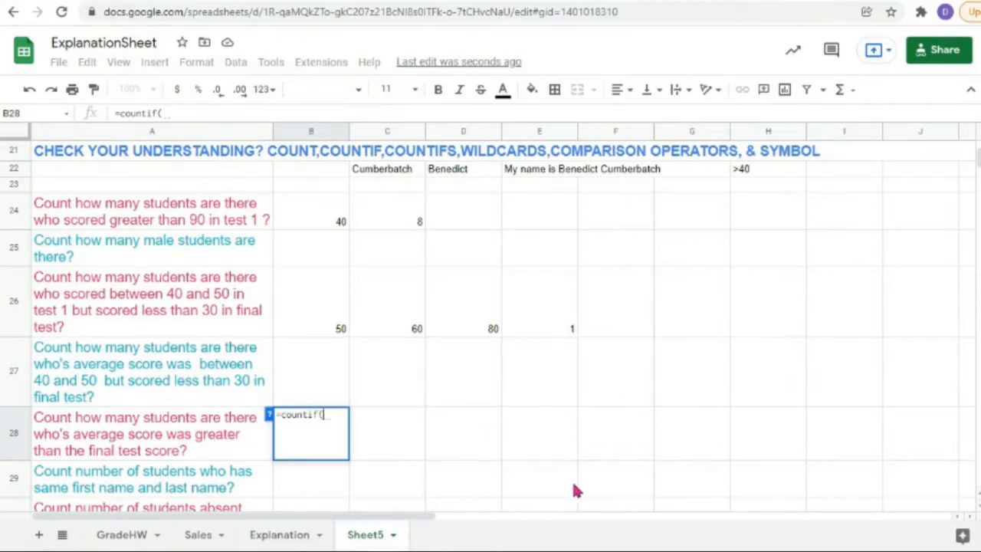
drag(427, 522, 361, 521)
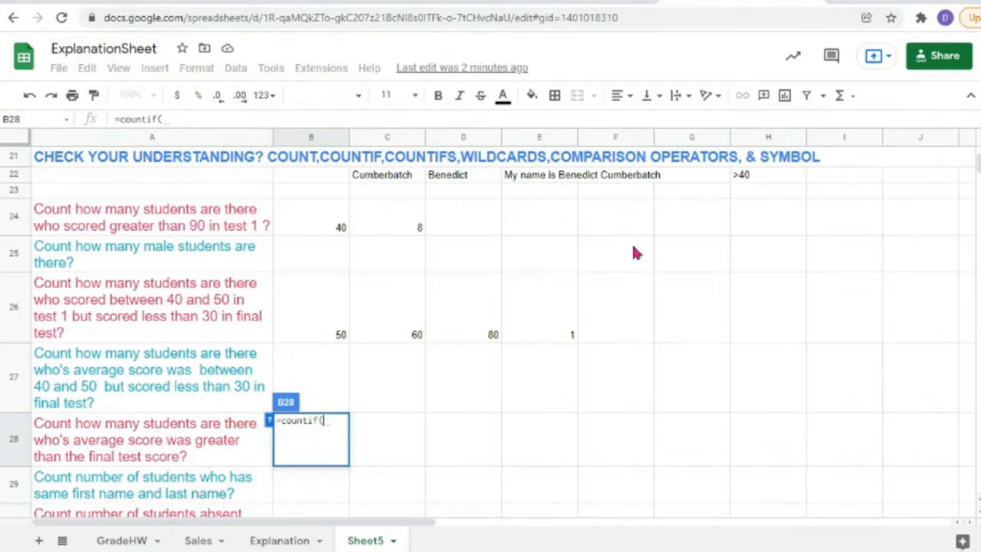
Step: Try L2:L19 as the COUNTIF range, then erase the partial formula from B28
scroll(660, 227, up, 5)
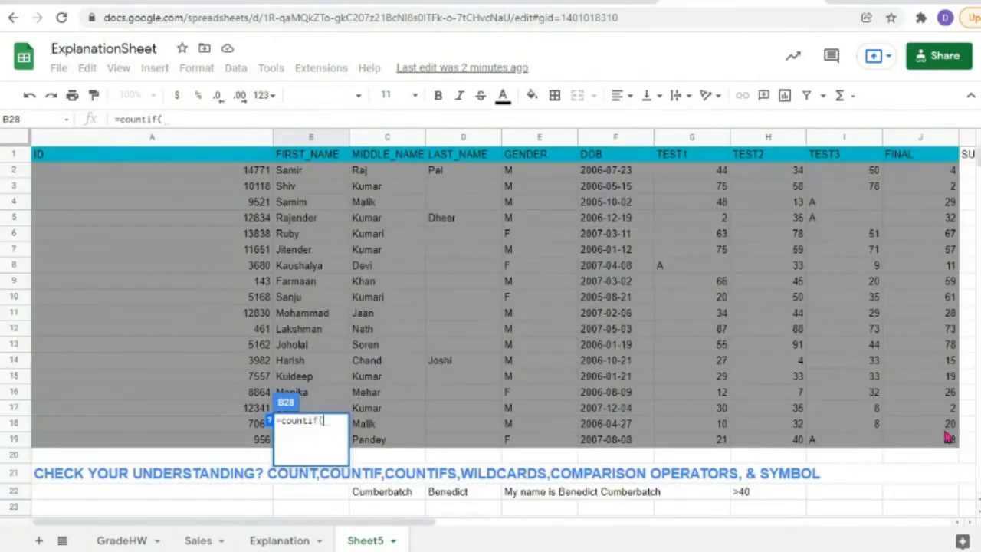
drag(414, 525, 647, 535)
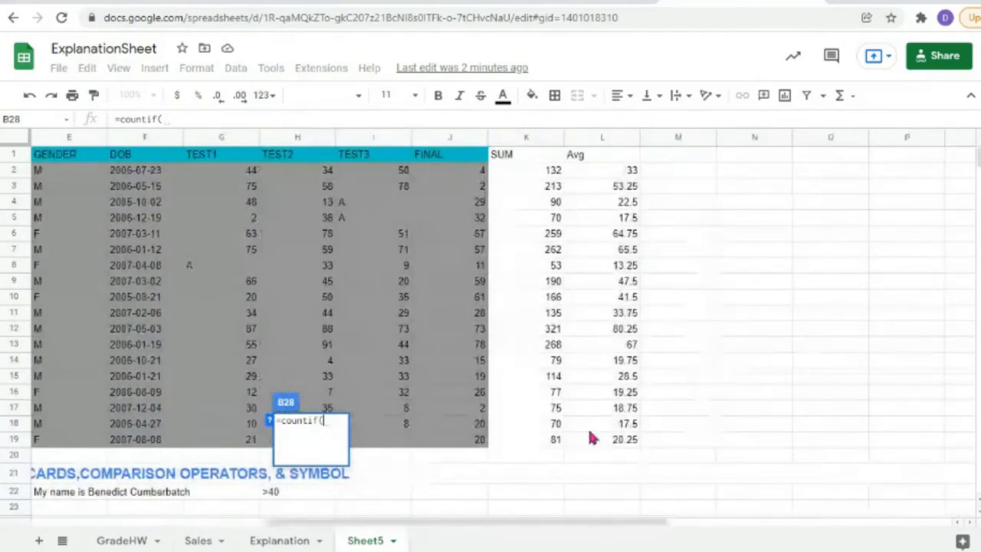
drag(603, 436, 605, 172)
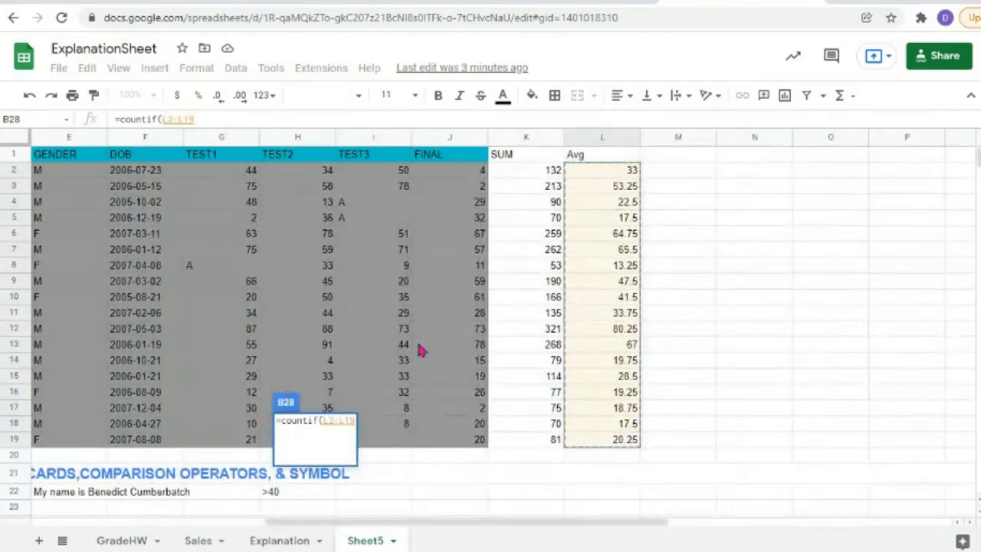
text(,)
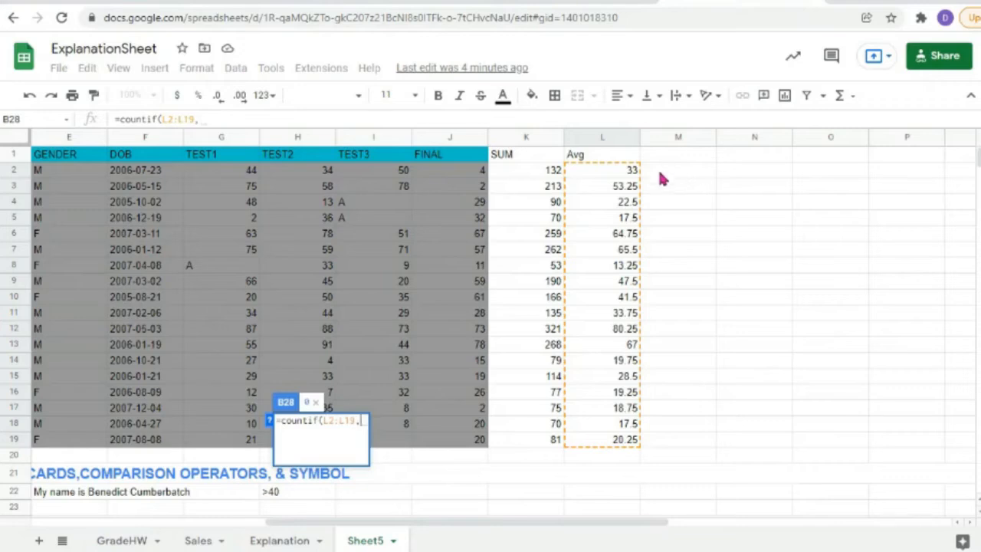
key(BackSpace)
key(BackSpace)
key(BackSpace)
key(BackSpace)
key(BackSpace)
key(BackSpace)
key(BackSpace)
key(BackSpace)
key(BackSpace)
key(BackSpace)
key(BackSpace)
key(BackSpace)
key(BackSpace)
key(BackSpace)
key(BackSpace)
key(BackSpace)
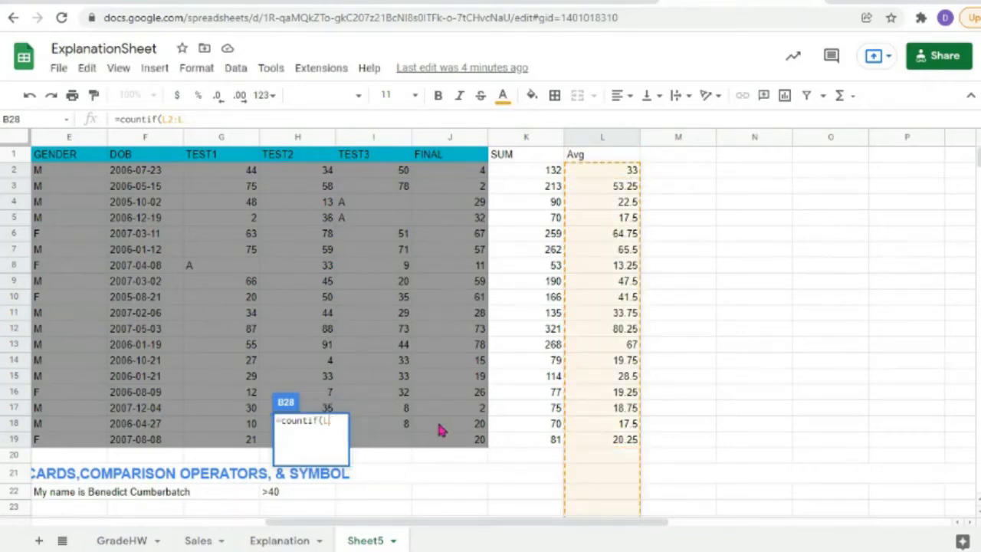
Step: Leave B28 empty and add the header 'difference' in M1
click(681, 446)
click(670, 179)
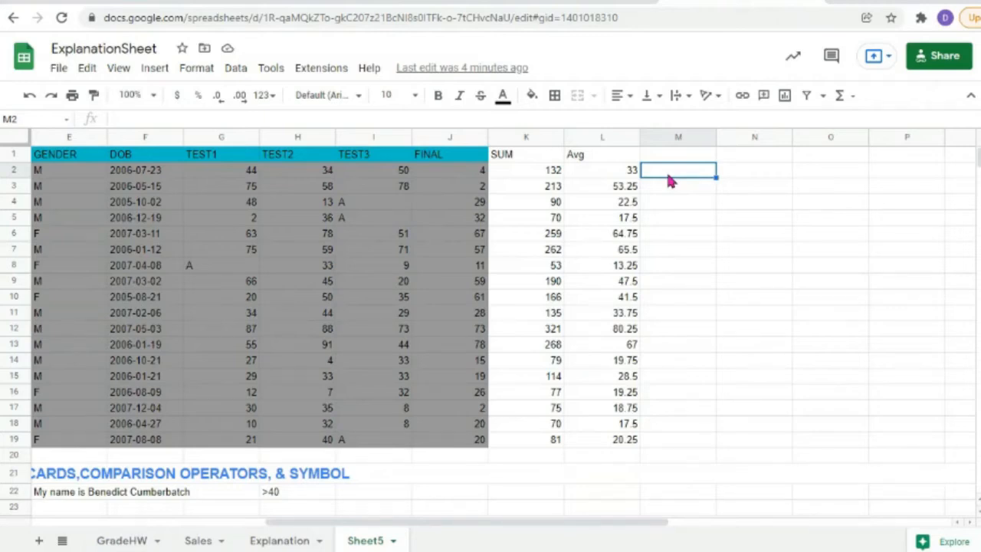
double_click(670, 181)
double_click(670, 158)
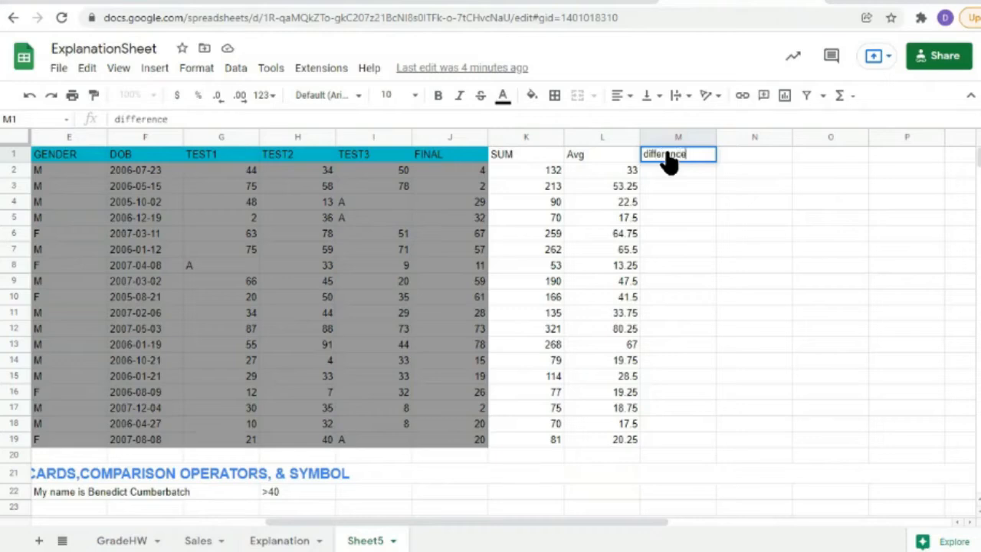
text(difference)
click(607, 172)
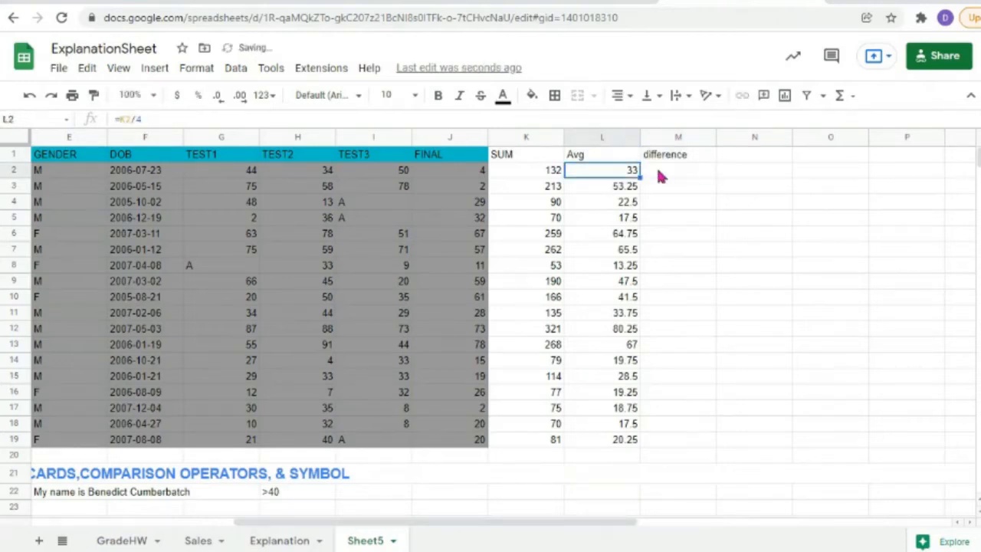
Step: Enter =L2-J2 in M2, giving 29
double_click(657, 172)
text(=)
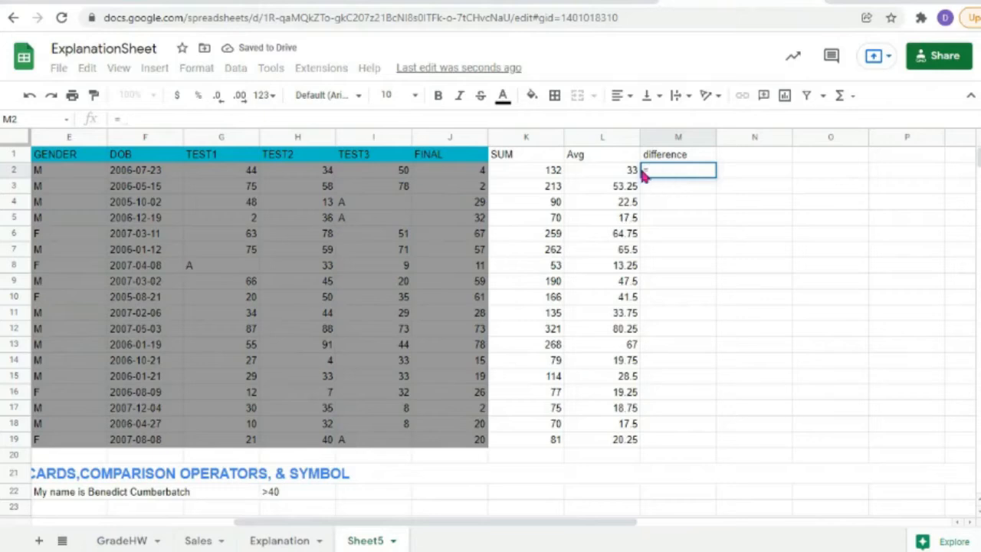
click(607, 172)
text(-)
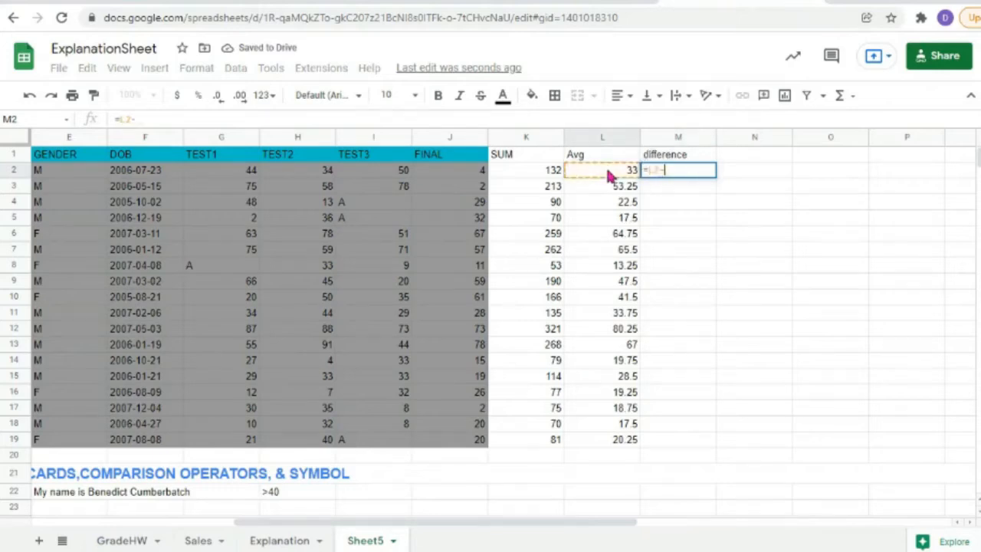
click(464, 176)
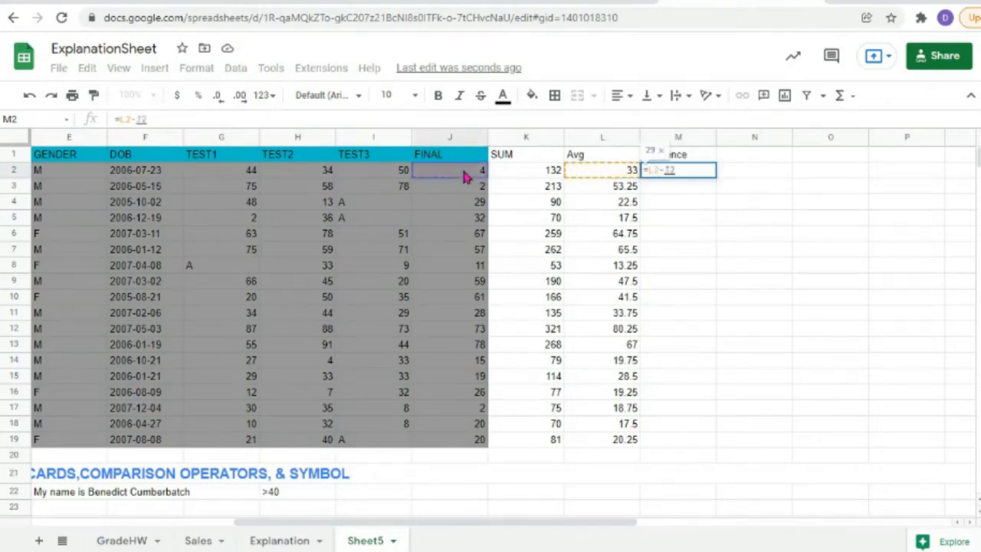
key(Return)
scroll(243, 495, down, 5)
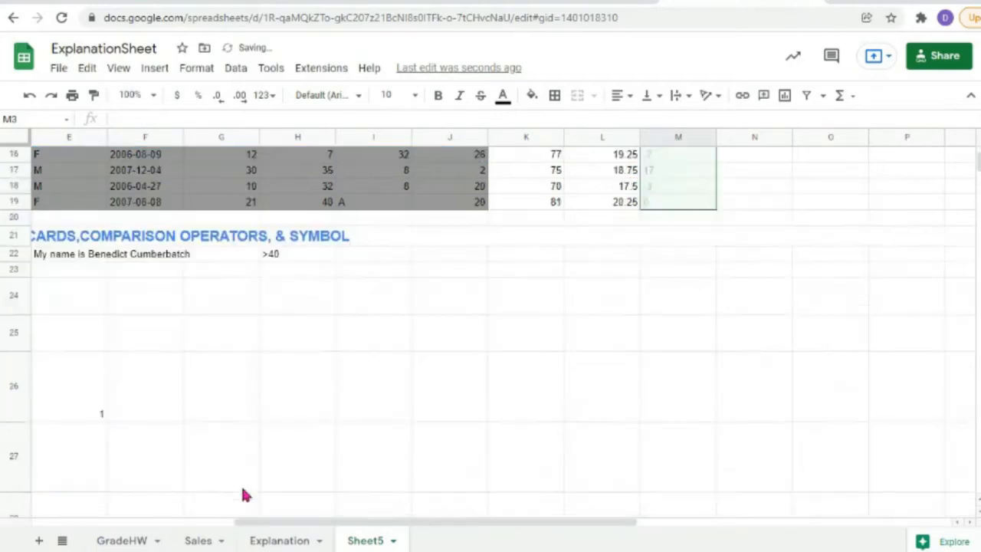
scroll(240, 495, down, 2)
scroll(240, 495, up, 2)
drag(273, 526, 3, 526)
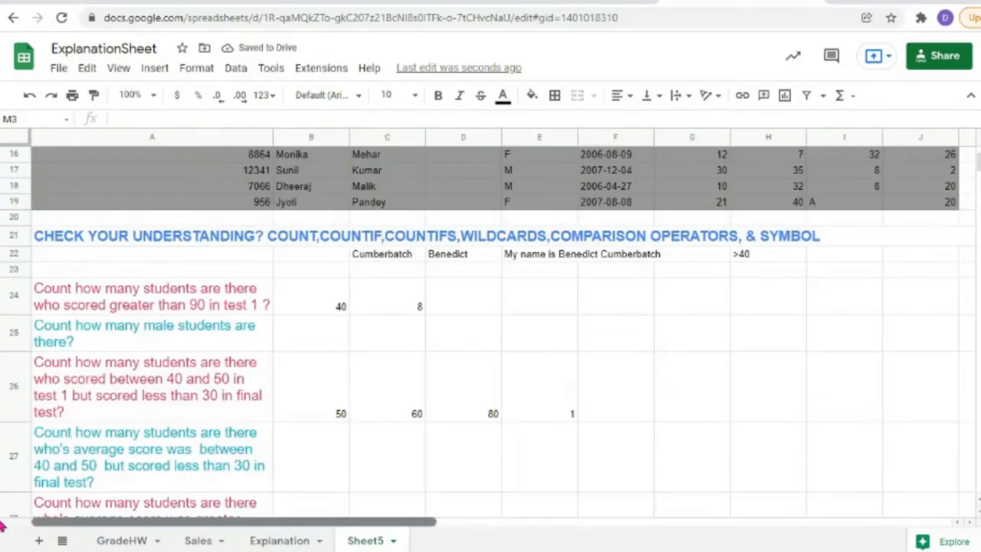
scroll(111, 371, down, 2)
scroll(110, 372, down, 1)
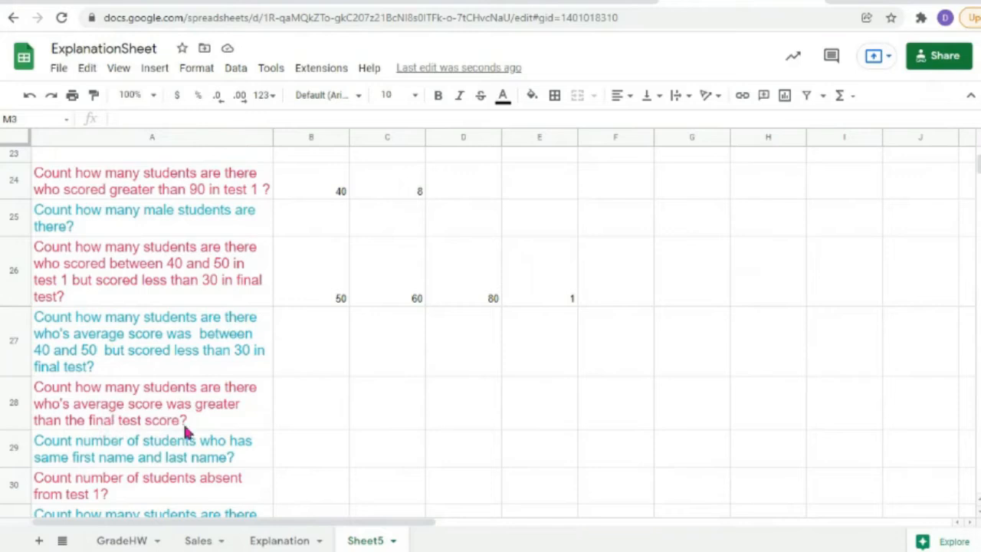
Step: Fill the =L2-J2 formula down M2:M19, then check the formulas in L19 and M19
scroll(600, 416, up, 5)
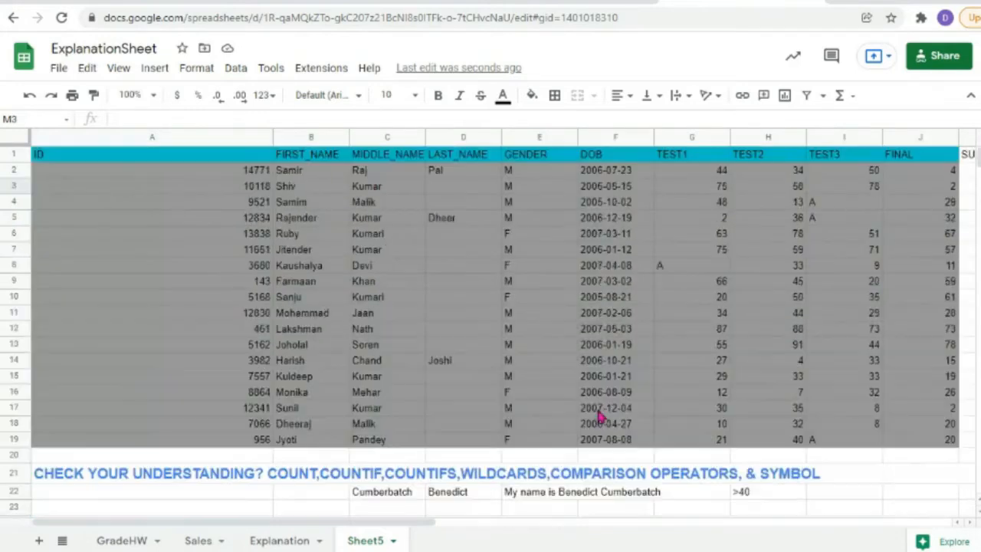
drag(420, 527, 630, 526)
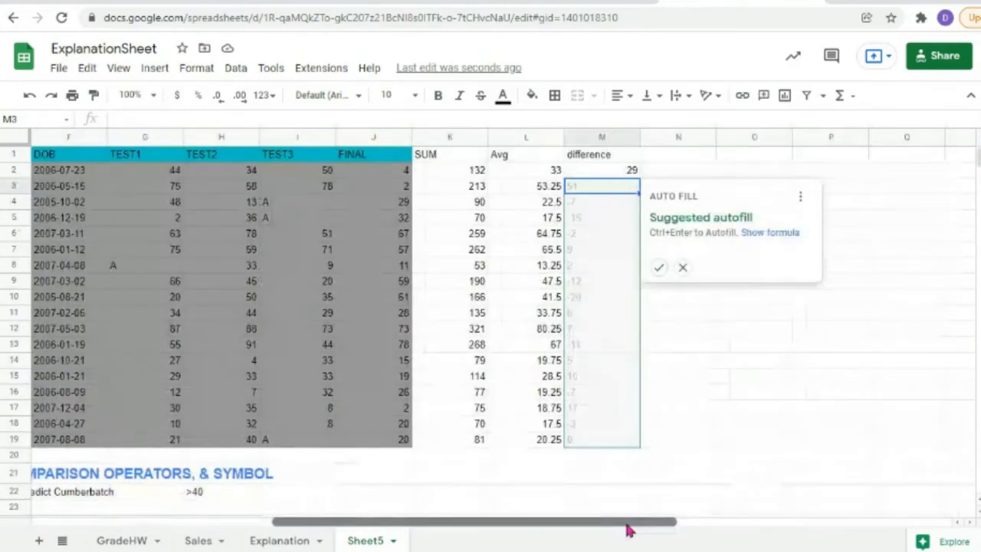
click(605, 170)
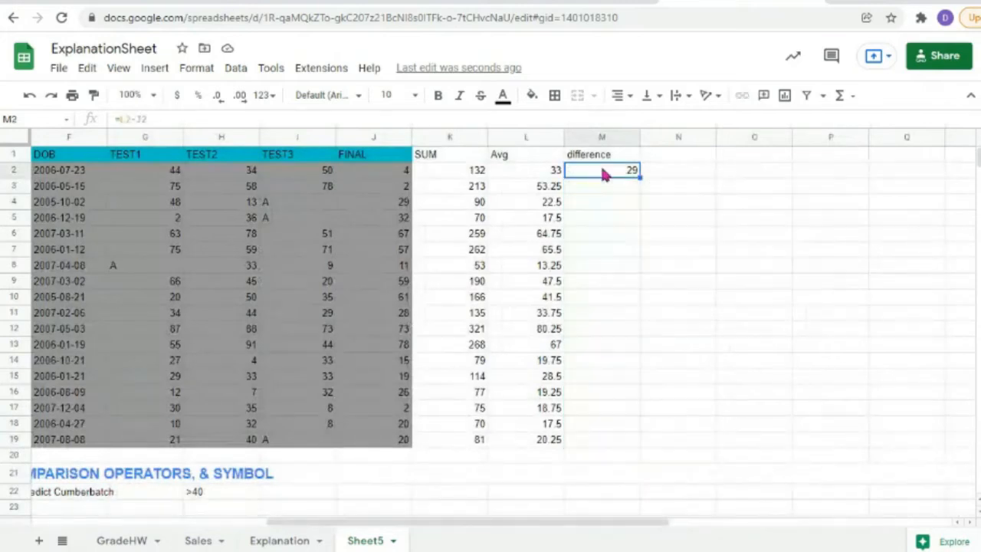
drag(639, 177, 634, 443)
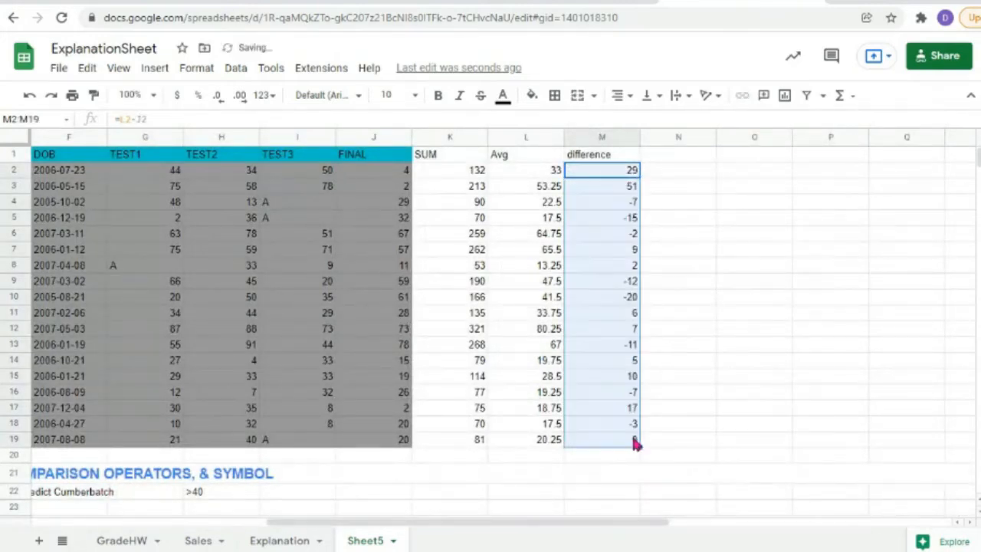
click(702, 401)
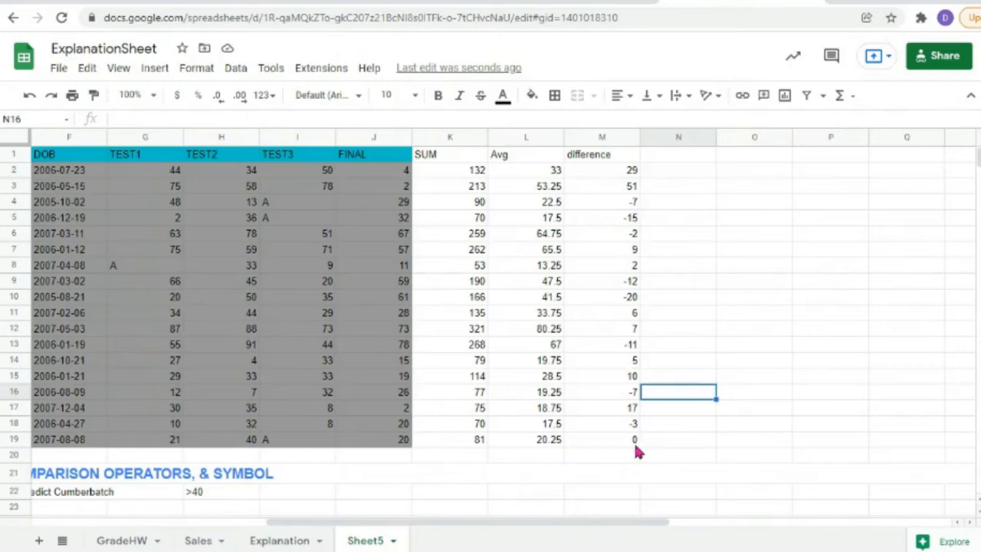
click(550, 448)
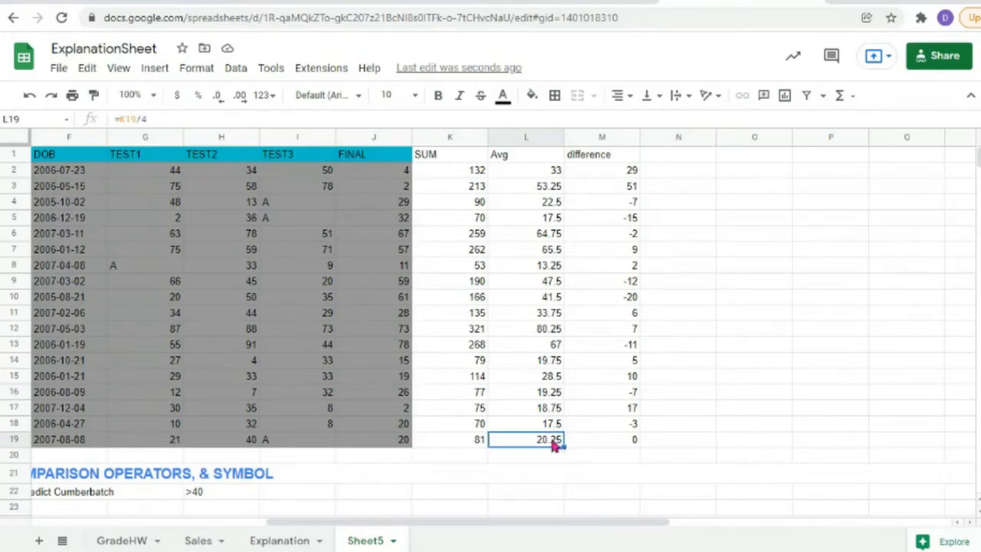
click(605, 443)
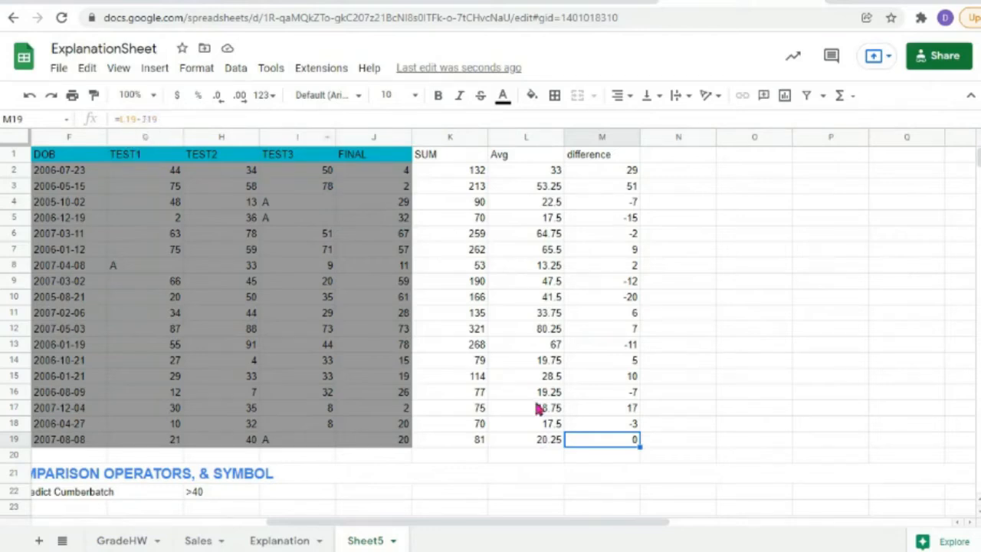
click(617, 173)
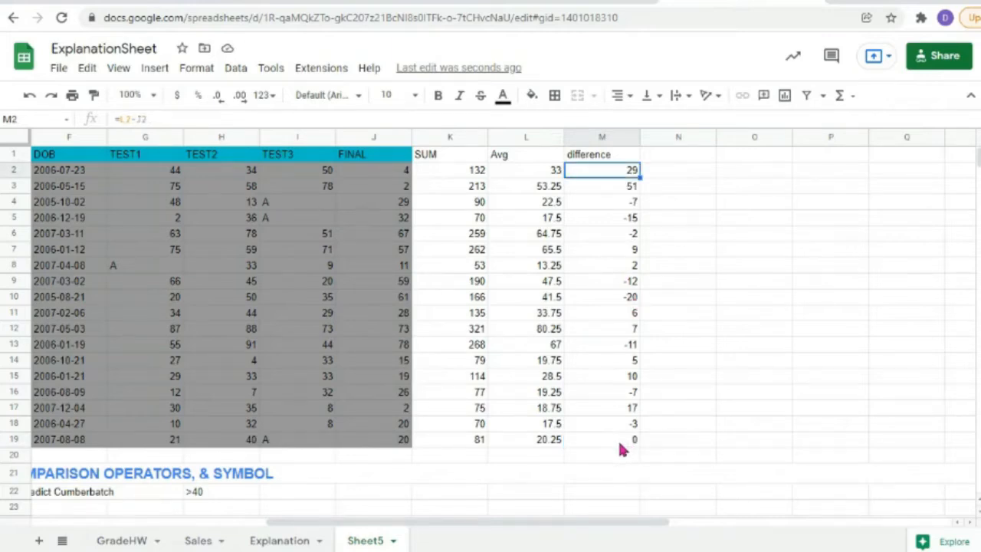
Step: Apply the Number format to M2:M19 so the differences show two decimals, 29.00 to 0.25
drag(605, 184, 635, 443)
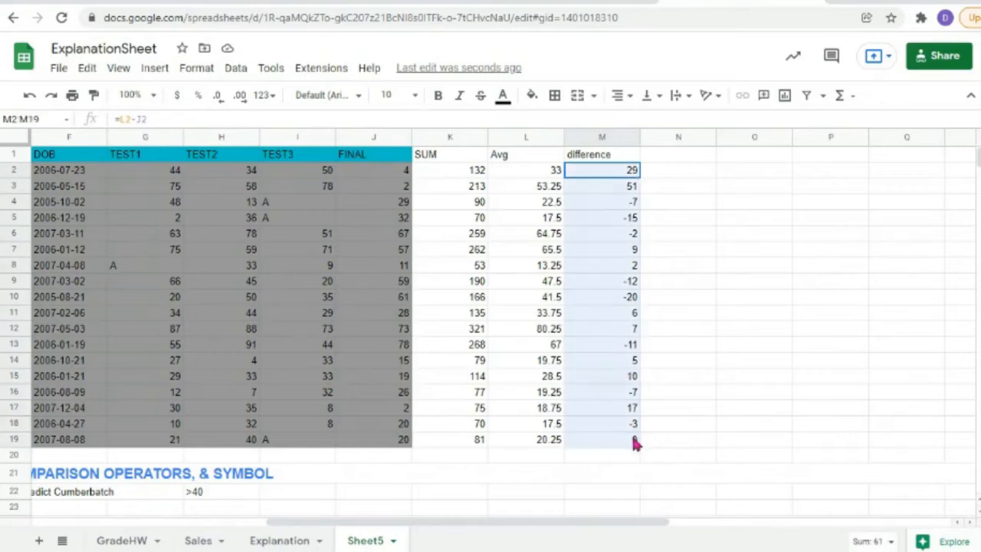
click(192, 73)
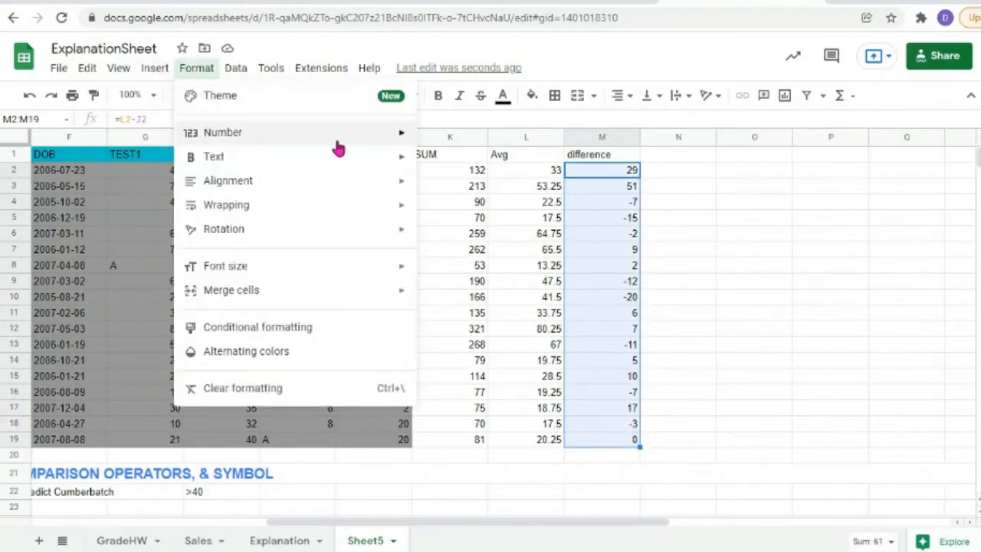
mouse_move(401, 138)
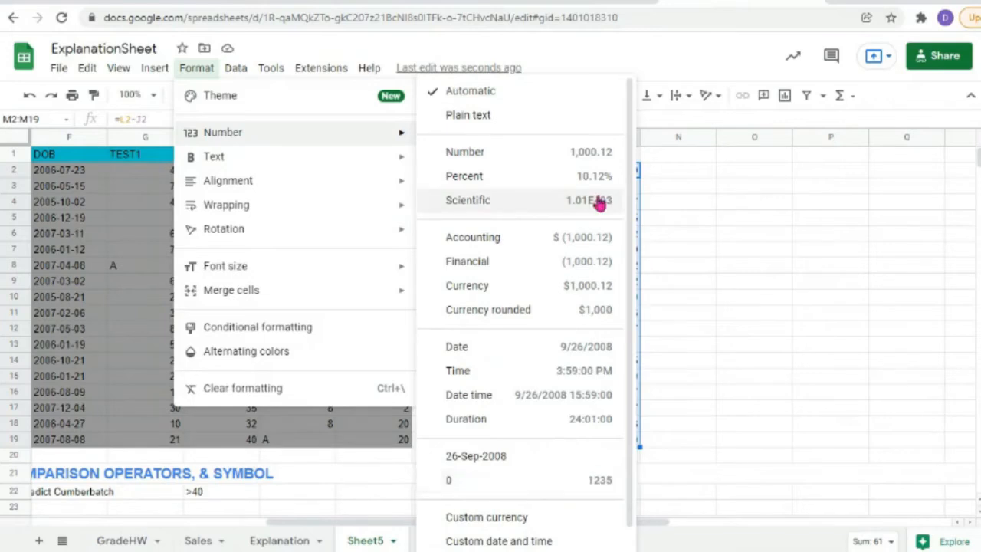
click(592, 152)
click(721, 287)
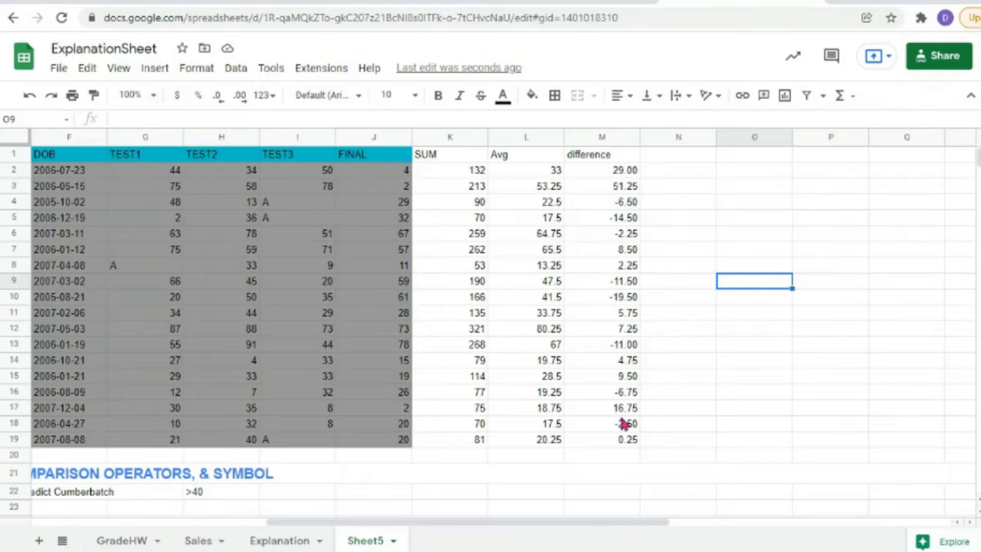
click(611, 174)
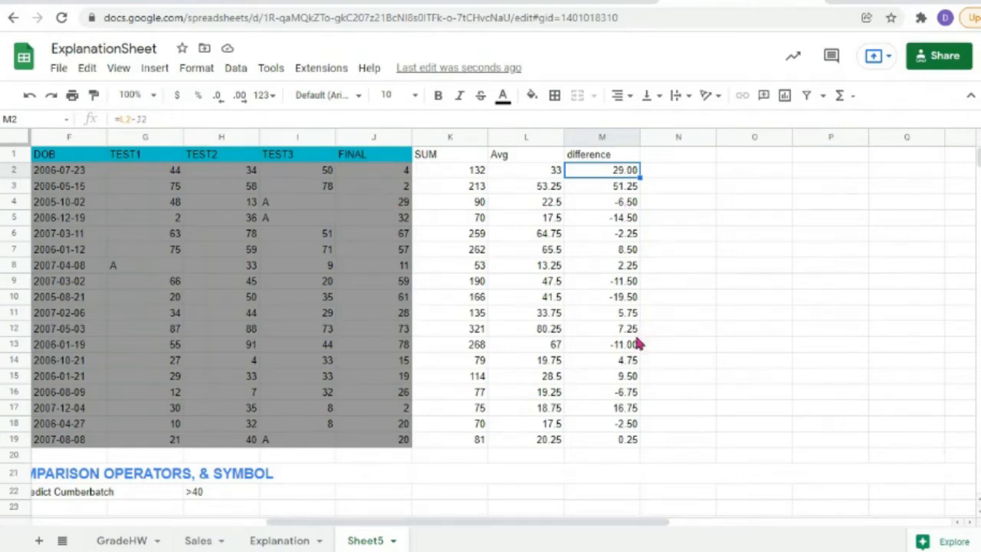
Step: Scroll back to the practice questions and select answer cell B28
scroll(291, 472, down, 5)
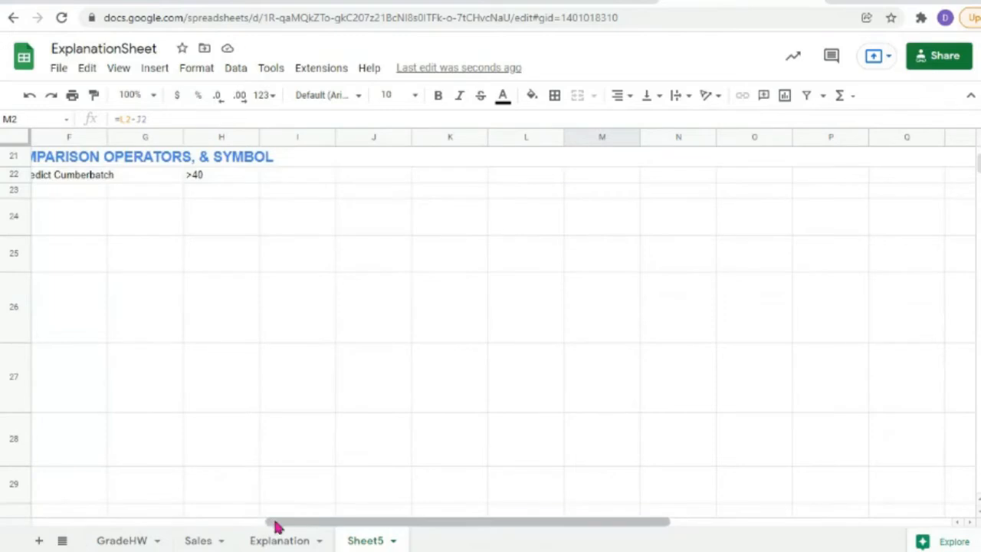
drag(276, 522, 44, 523)
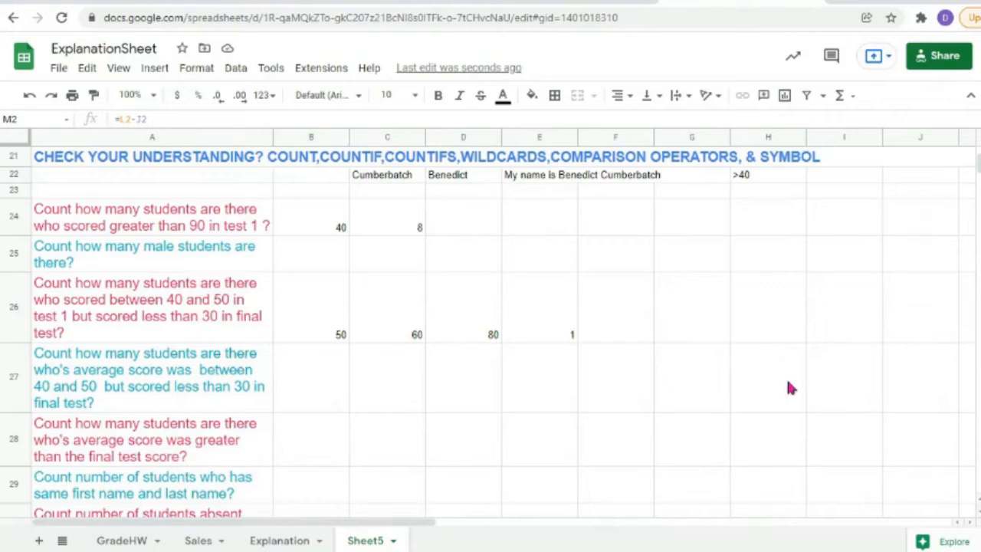
scroll(787, 379, up, 5)
drag(384, 532, 607, 153)
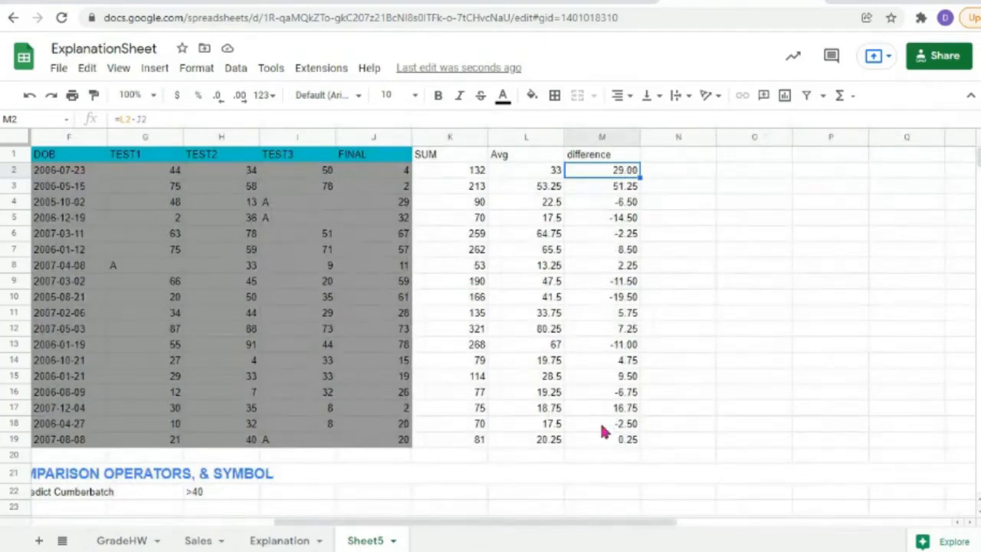
drag(460, 528, 186, 526)
scroll(413, 356, down, 5)
scroll(414, 356, down, 1)
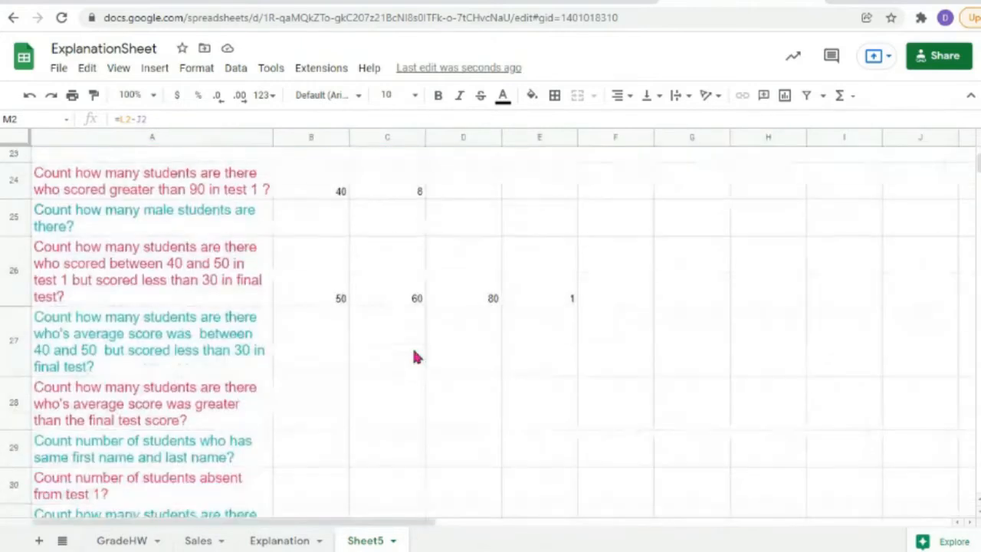
click(312, 407)
Step: Enter =countif(M2:M19,">0") in B28, which returns 10 students
text(=)
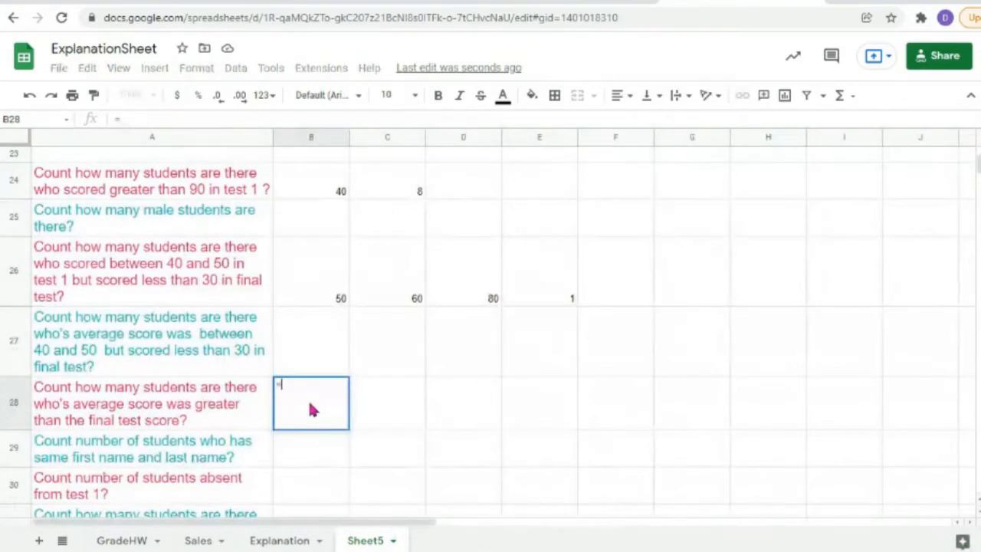
text(counti)
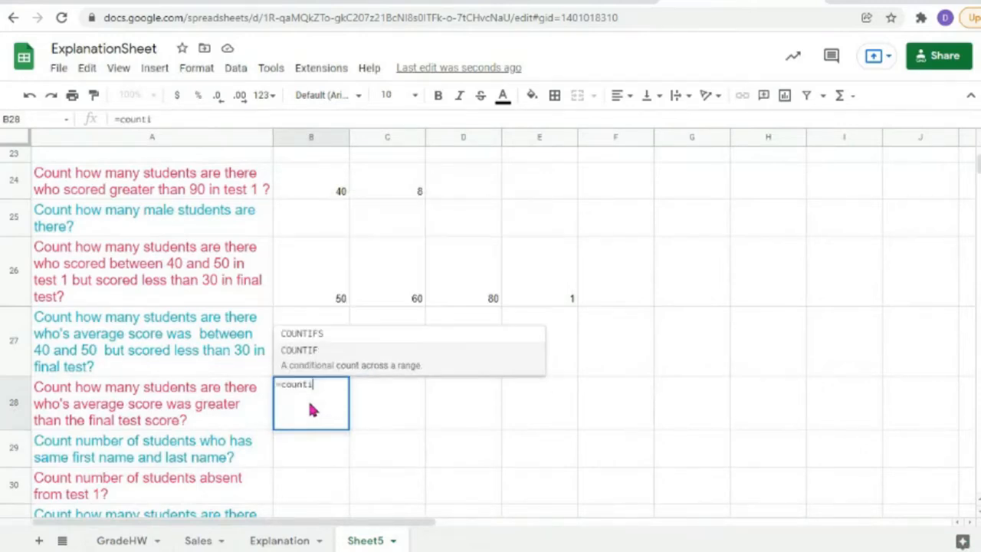
text(f()
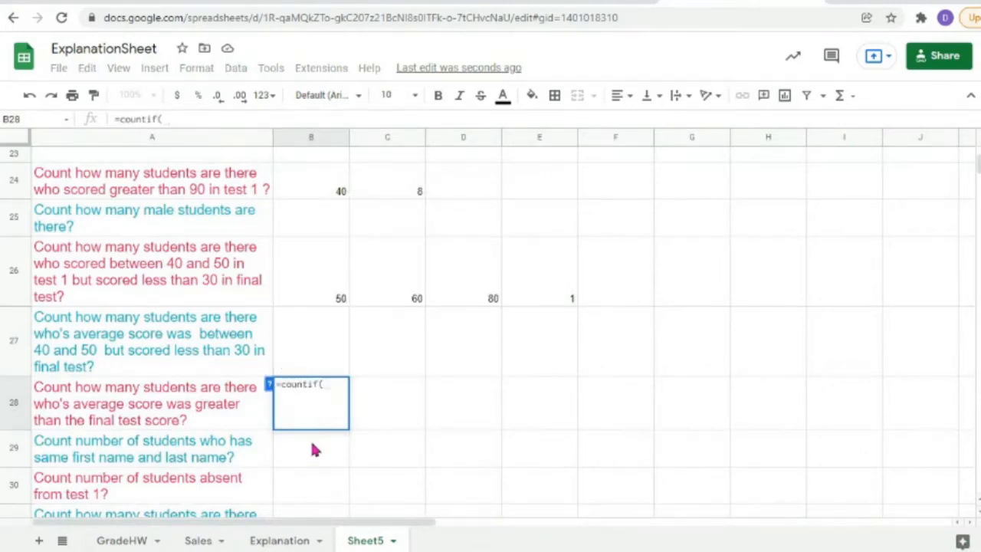
drag(355, 524, 705, 532)
scroll(582, 387, up, 5)
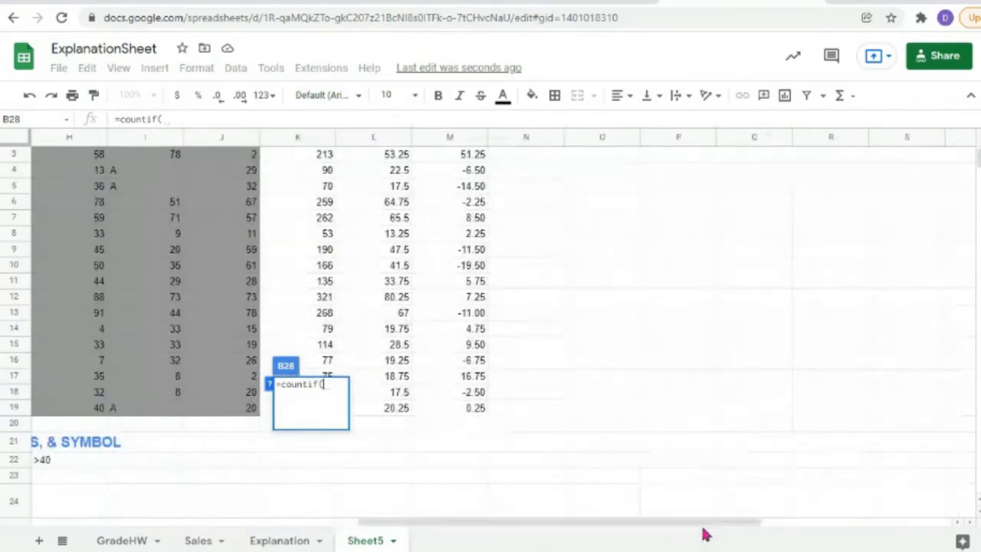
mouse_move(460, 391)
mouse_down()
mouse_move(475, 190)
mouse_move(459, 66)
mouse_move(453, 178)
mouse_up()
text(,"")
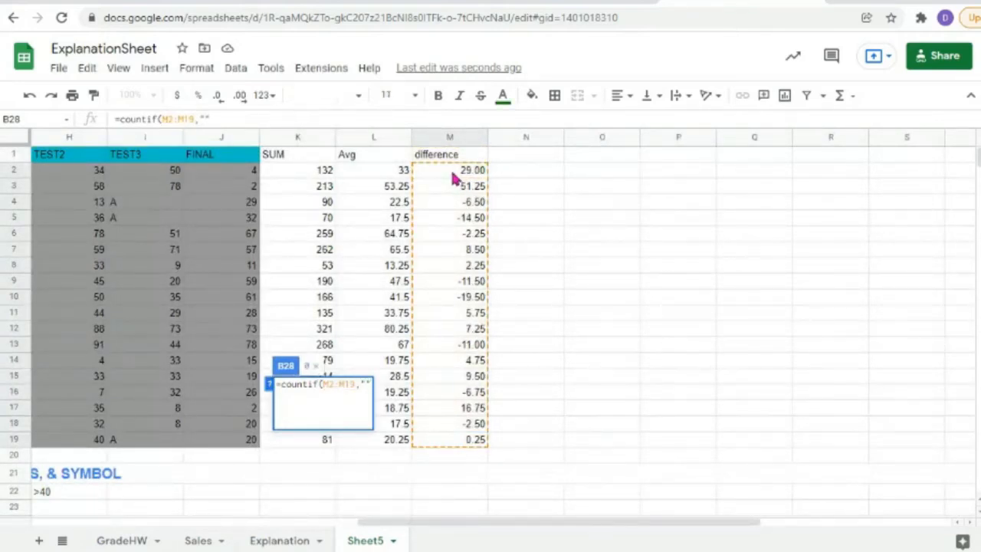
text(>)
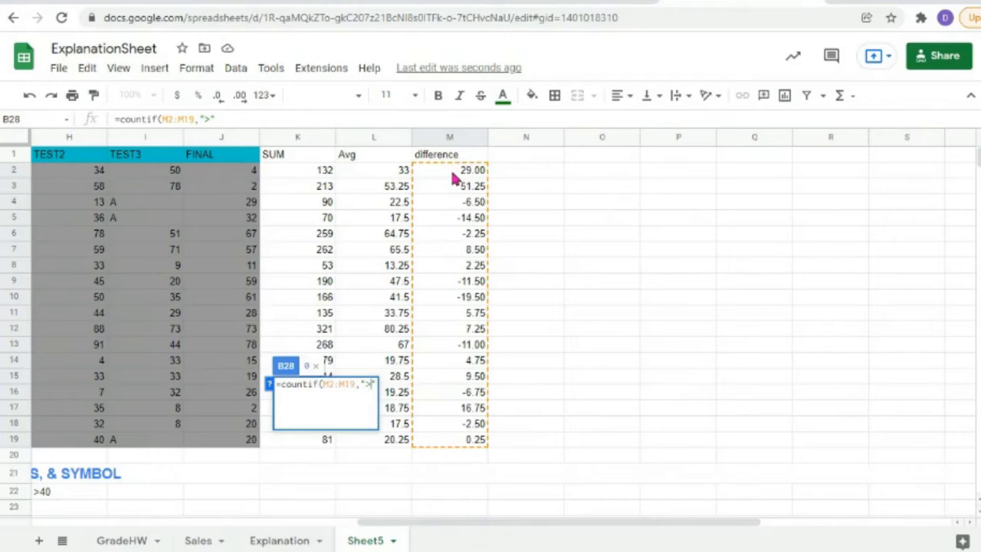
text(=)
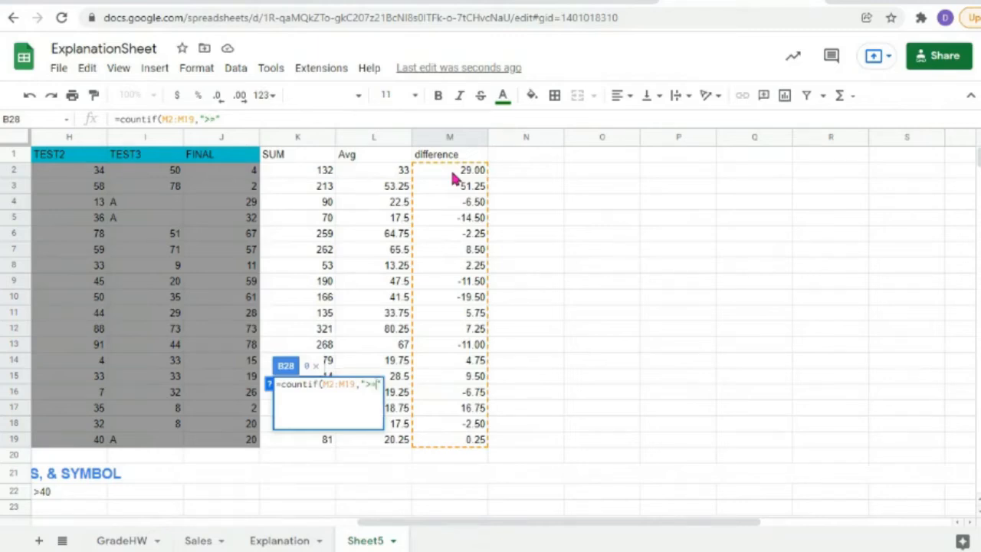
key(BackSpace)
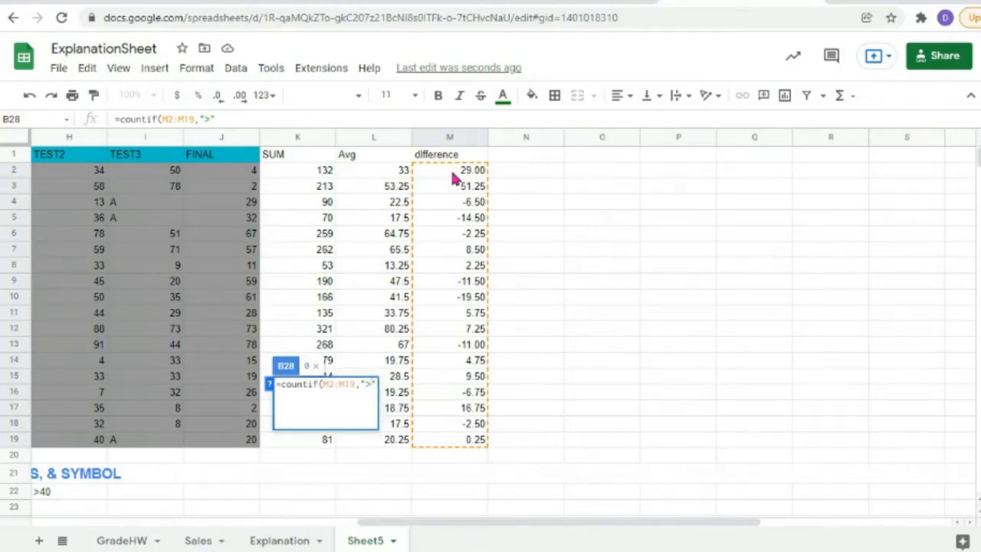
text(0)
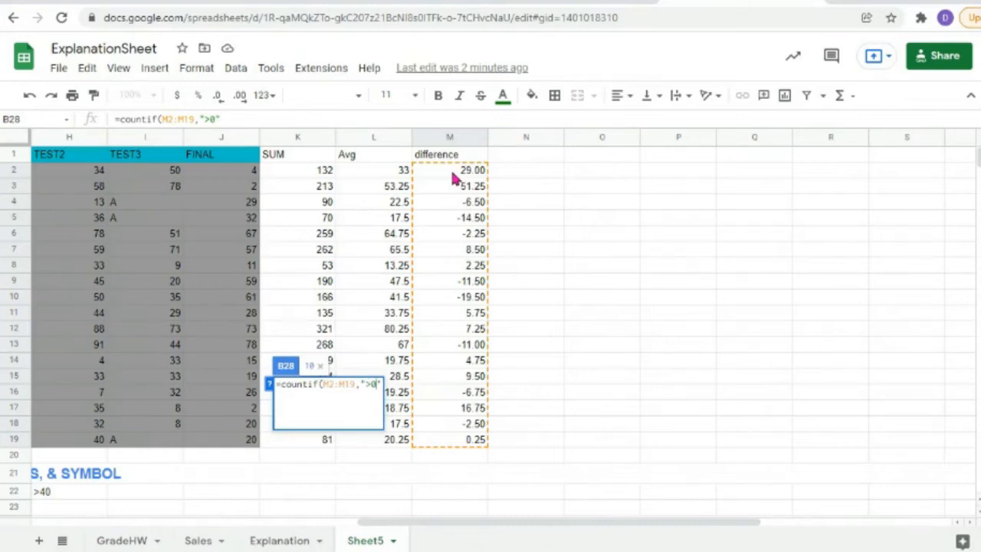
text())
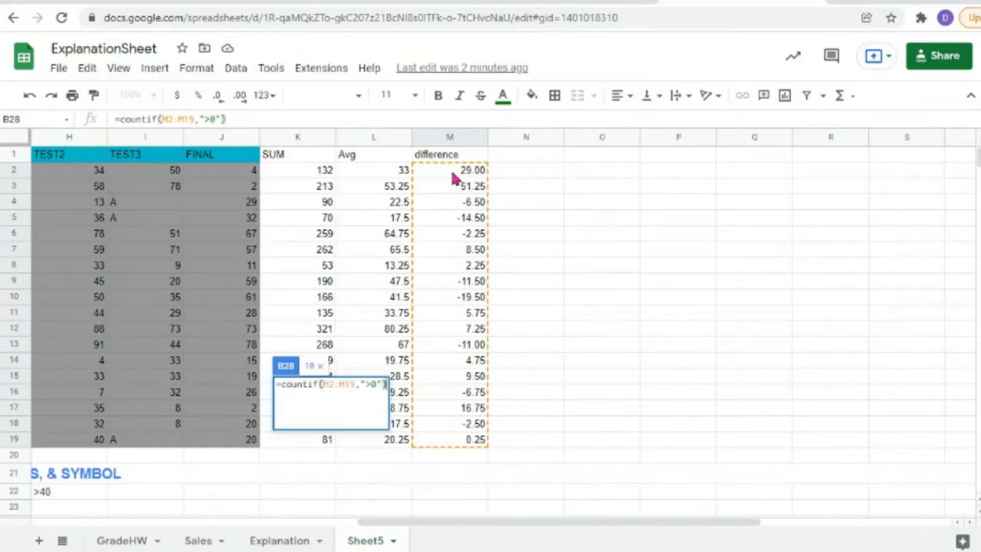
key(Return)
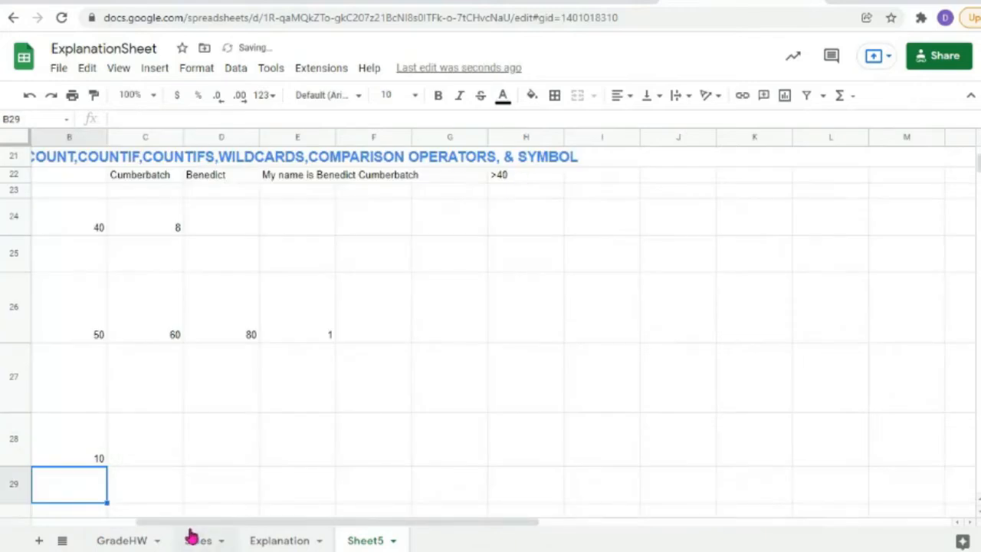
double_click(303, 427)
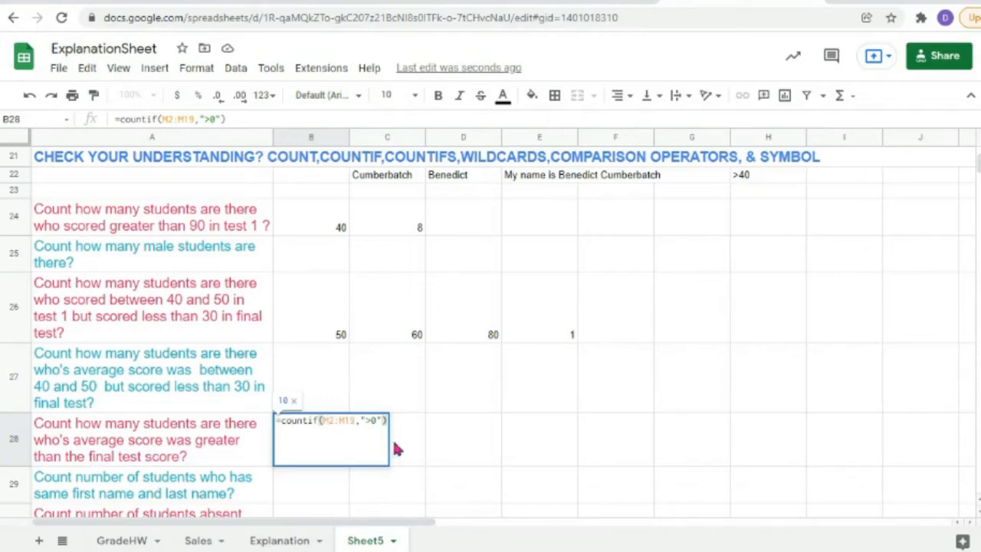
click(307, 486)
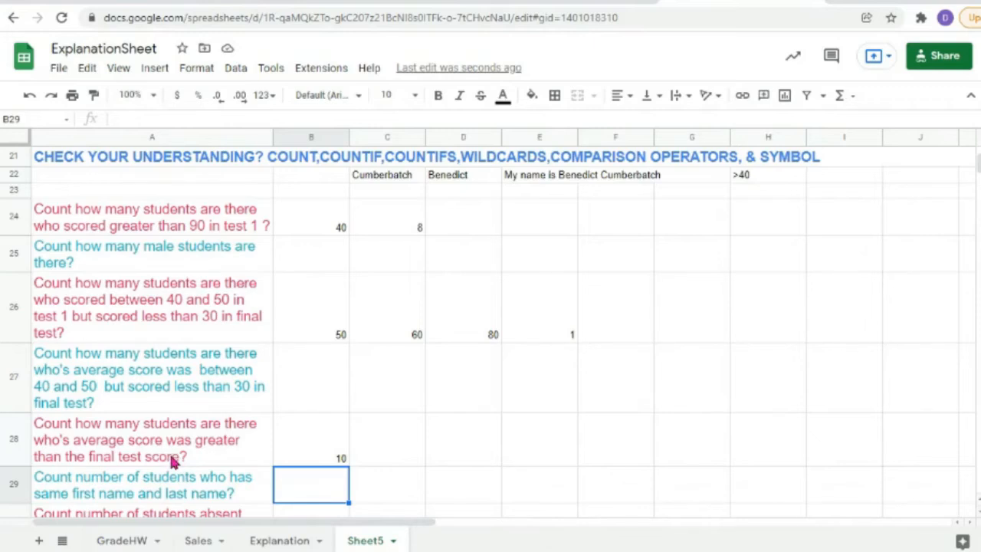
scroll(684, 383, up, 10)
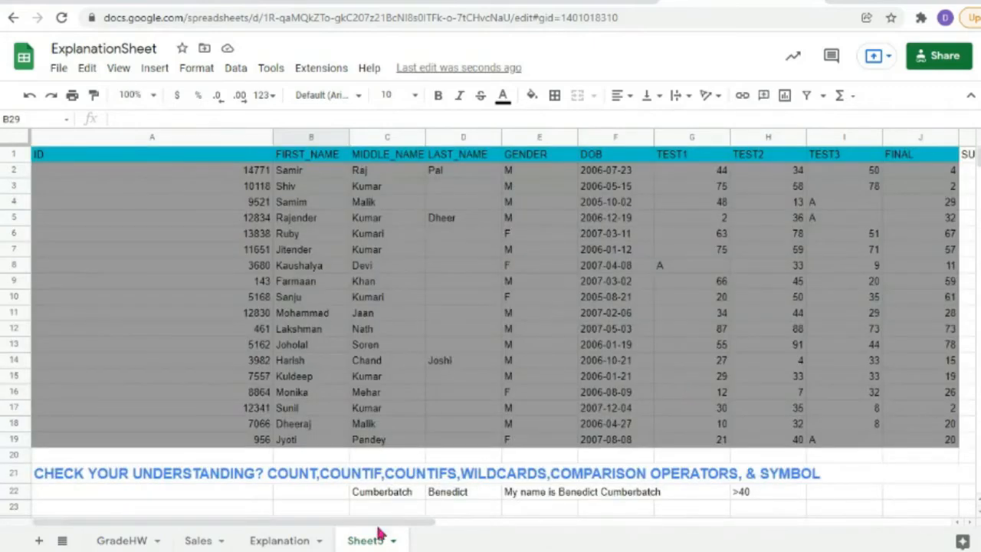
drag(381, 524, 655, 523)
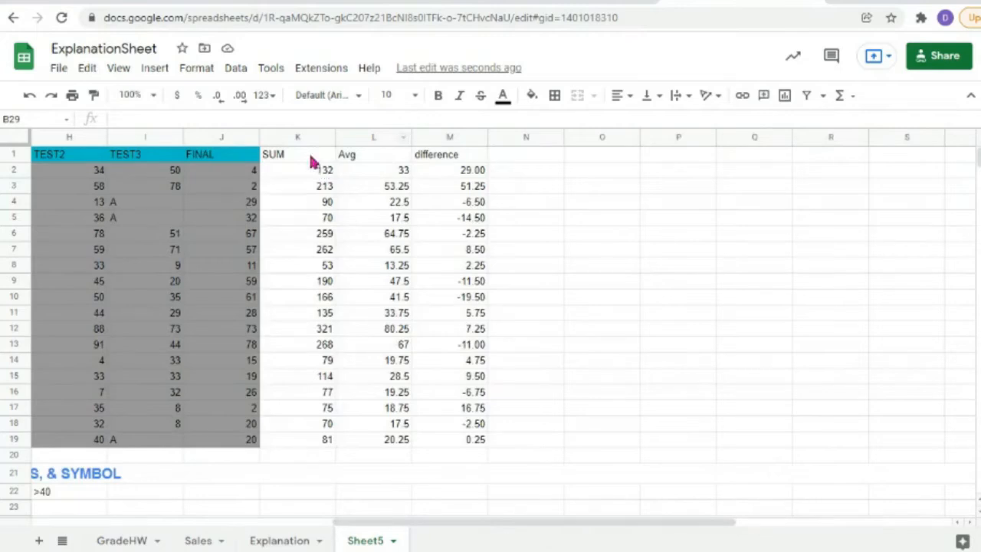
click(371, 157)
click(438, 157)
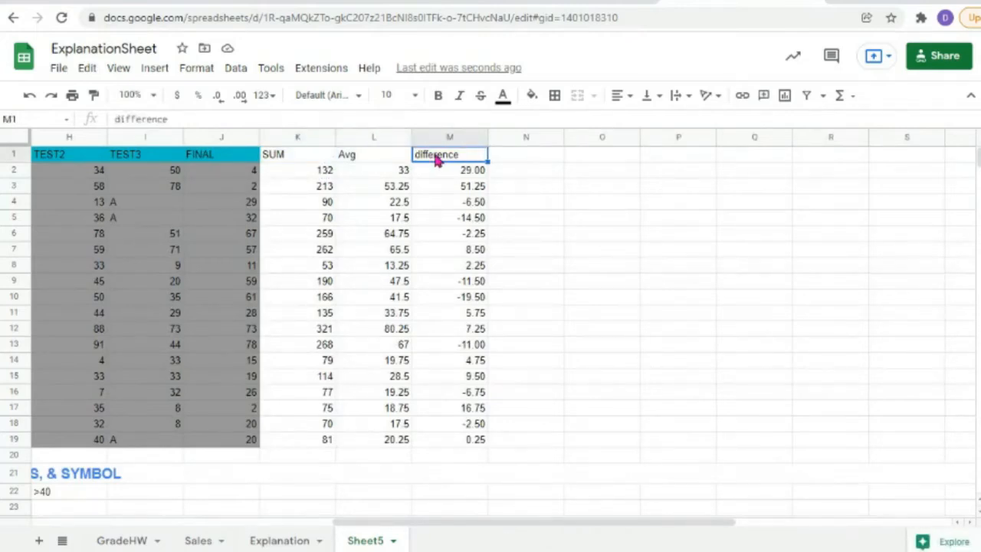
drag(362, 522, 91, 519)
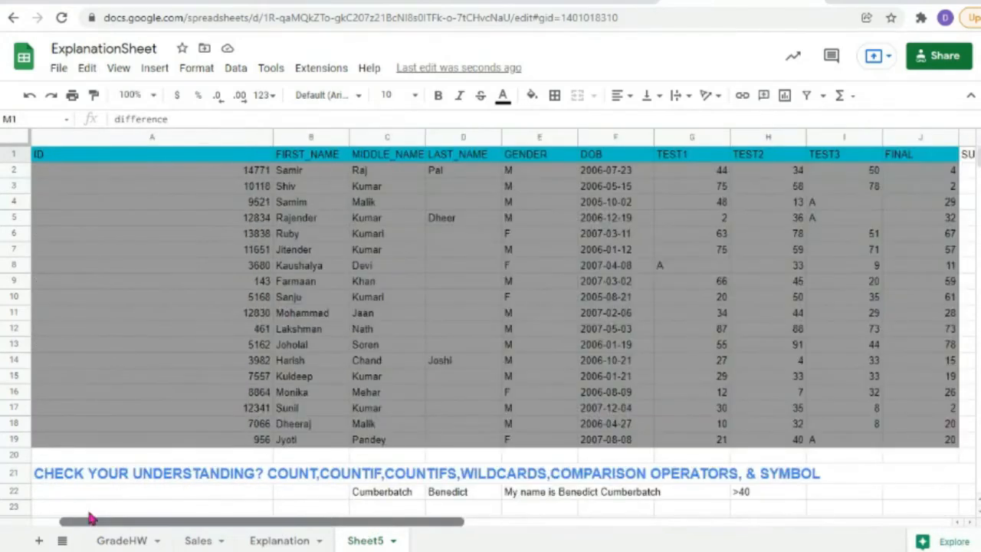
scroll(429, 364, down, 5)
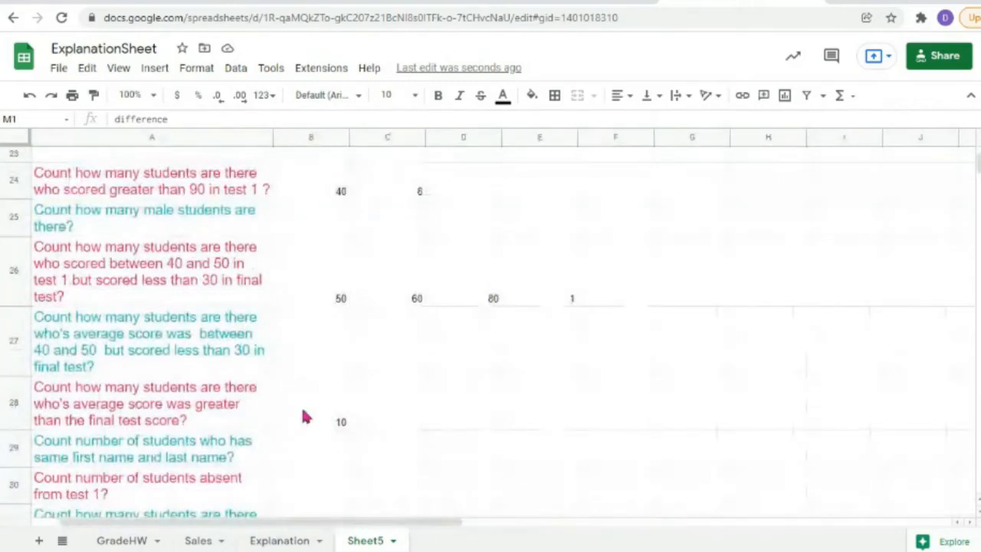
click(305, 416)
double_click(305, 414)
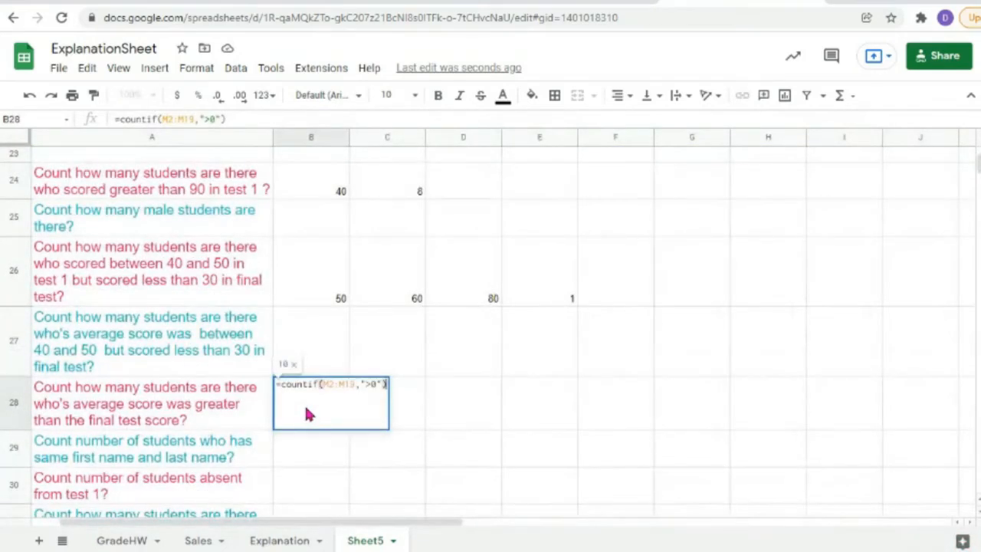
click(305, 458)
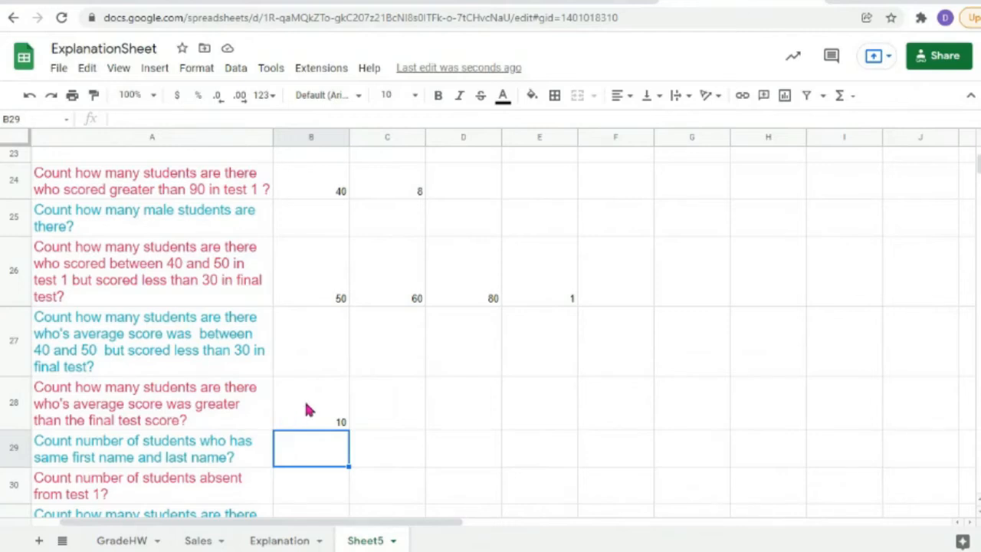
double_click(307, 410)
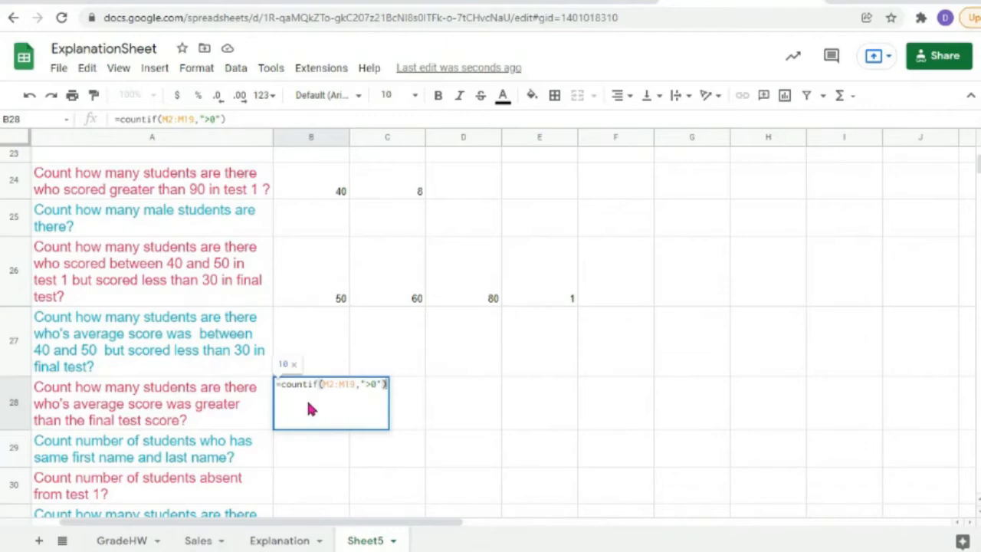
key(Return)
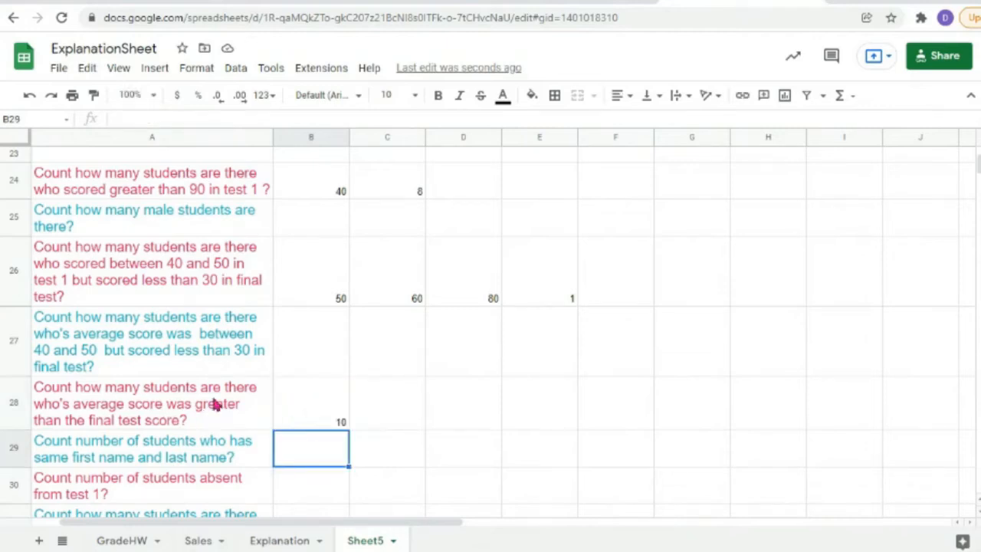
scroll(214, 404, down, 3)
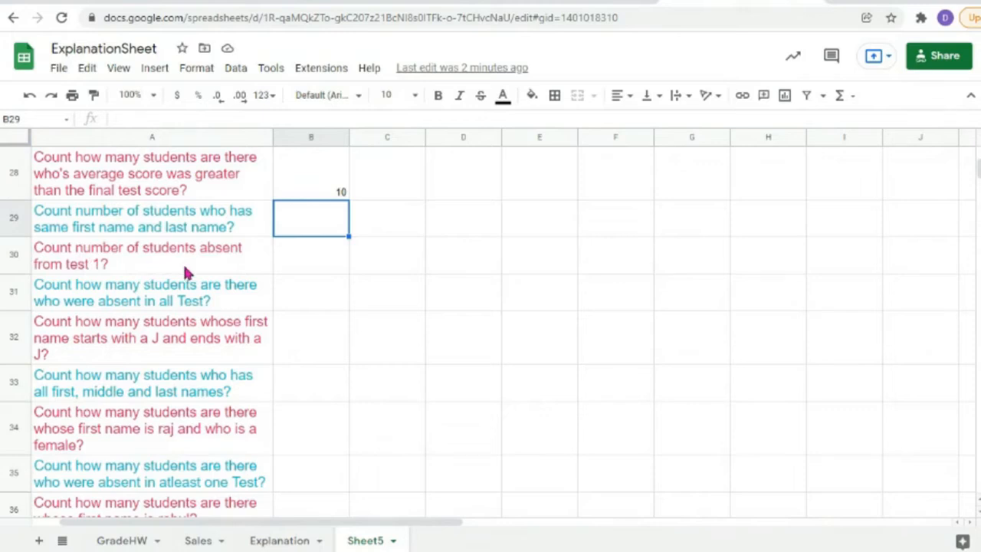
double_click(282, 266)
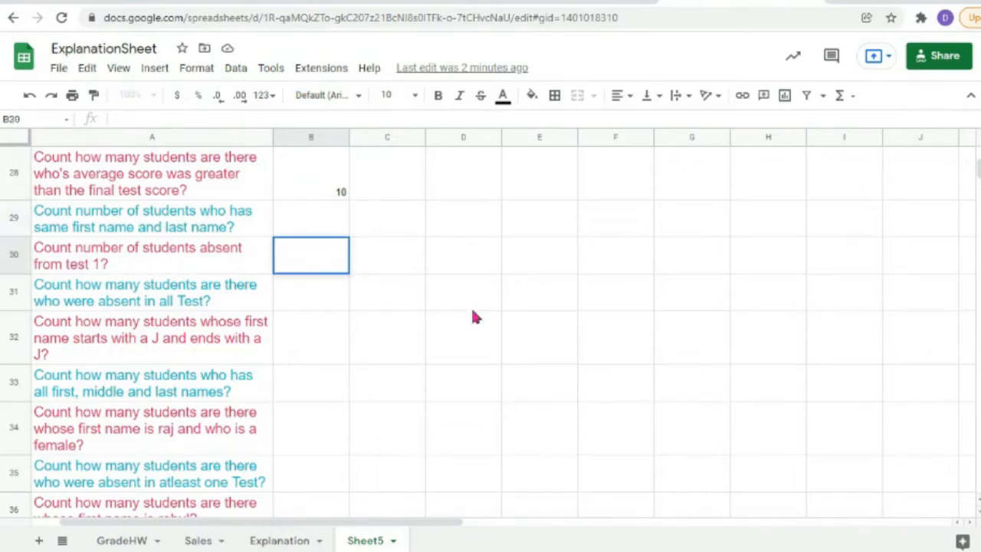
scroll(521, 293, up, 10)
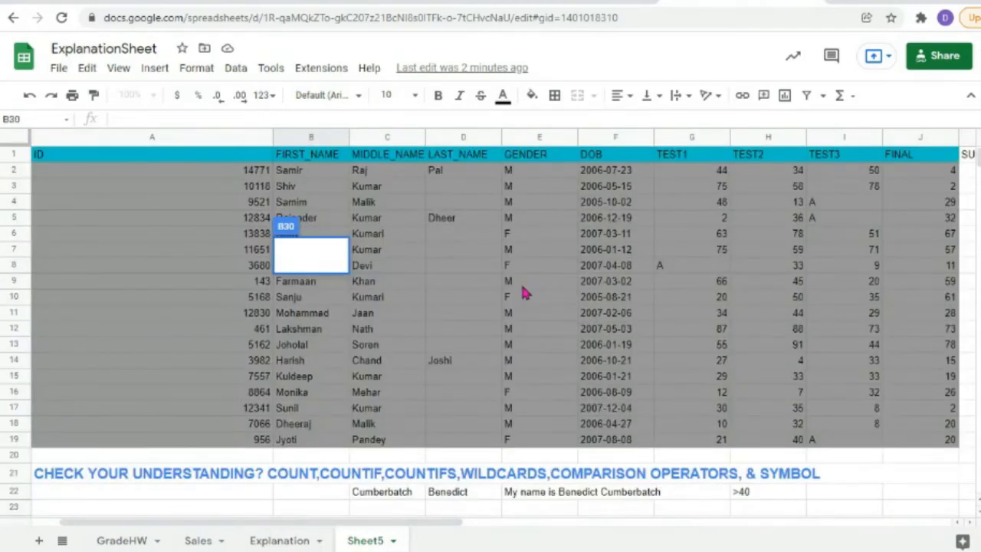
drag(694, 170, 703, 438)
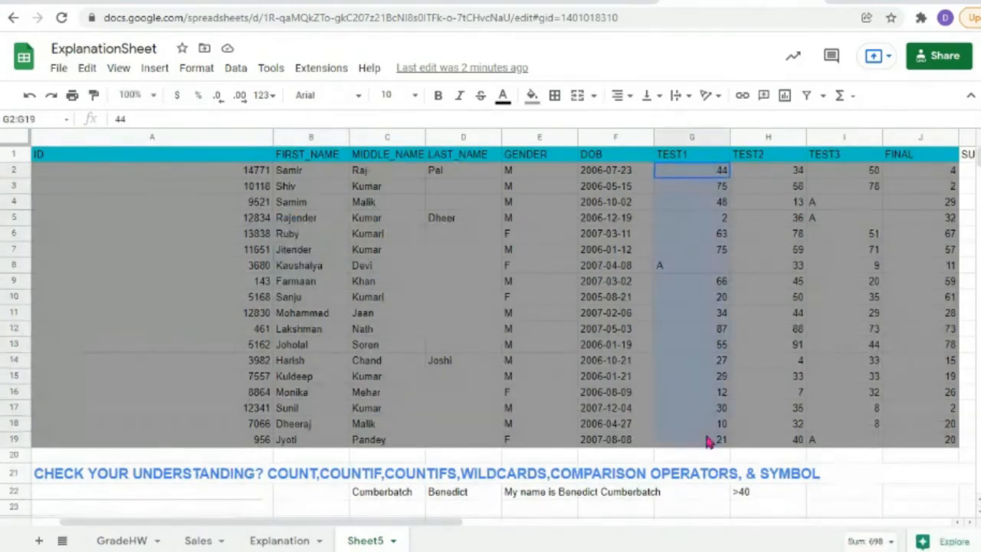
scroll(318, 361, down, 10)
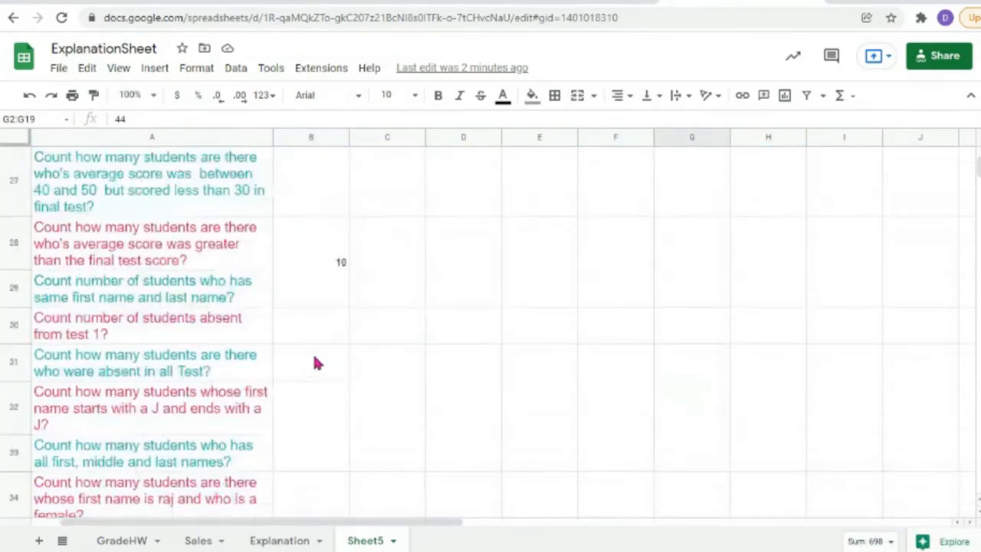
Step: Enter =countif(G2:G19,"=A") in B30 to count students absent from test 1
click(321, 335)
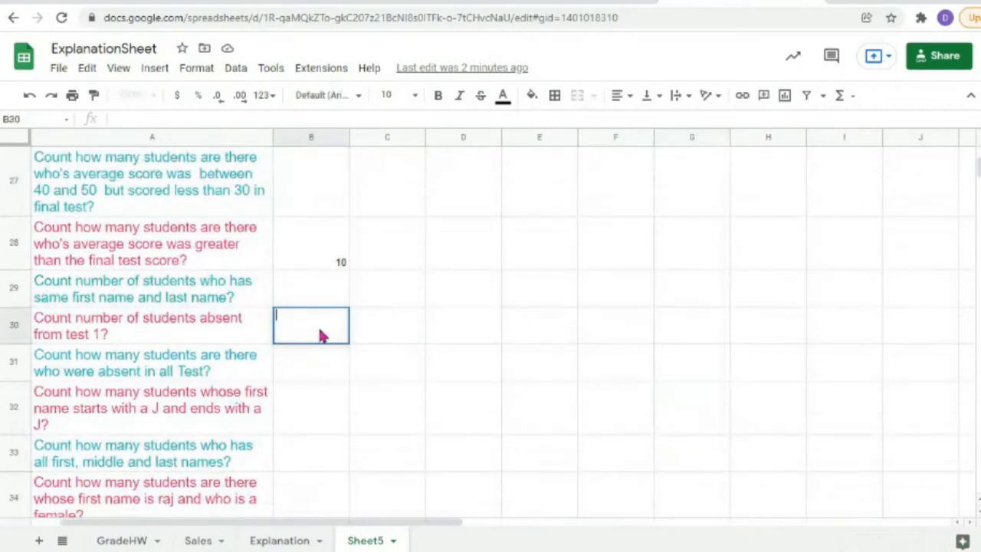
text(=)
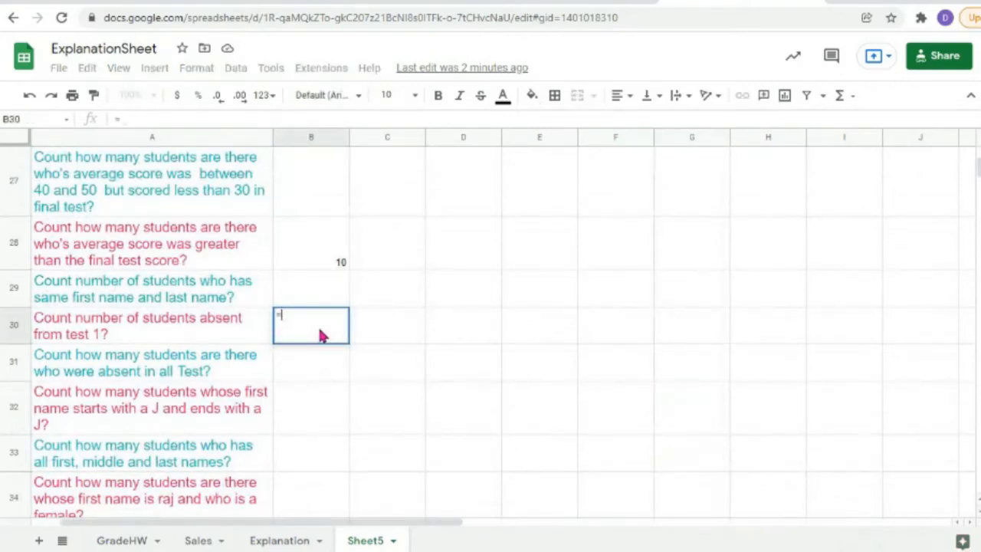
text(countif()
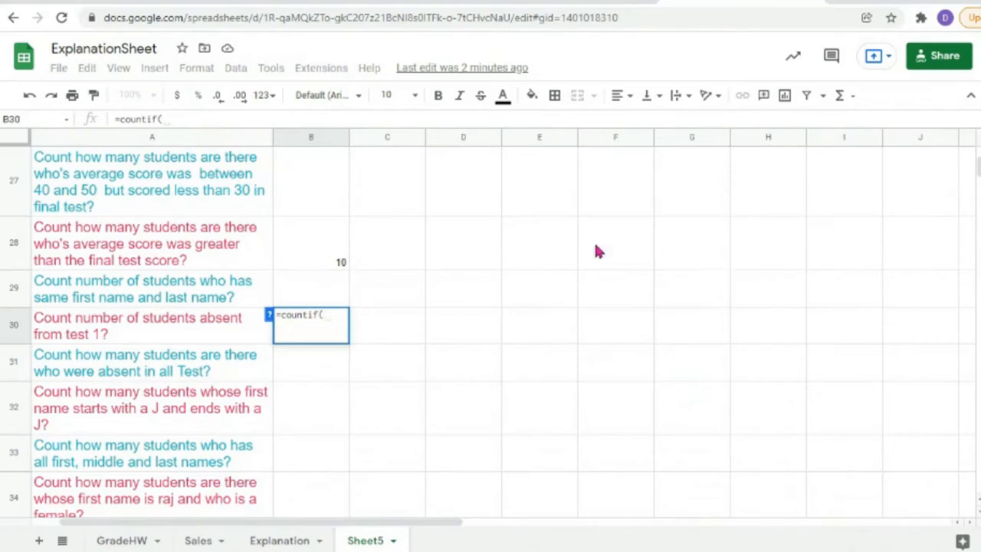
scroll(593, 241, up, 5)
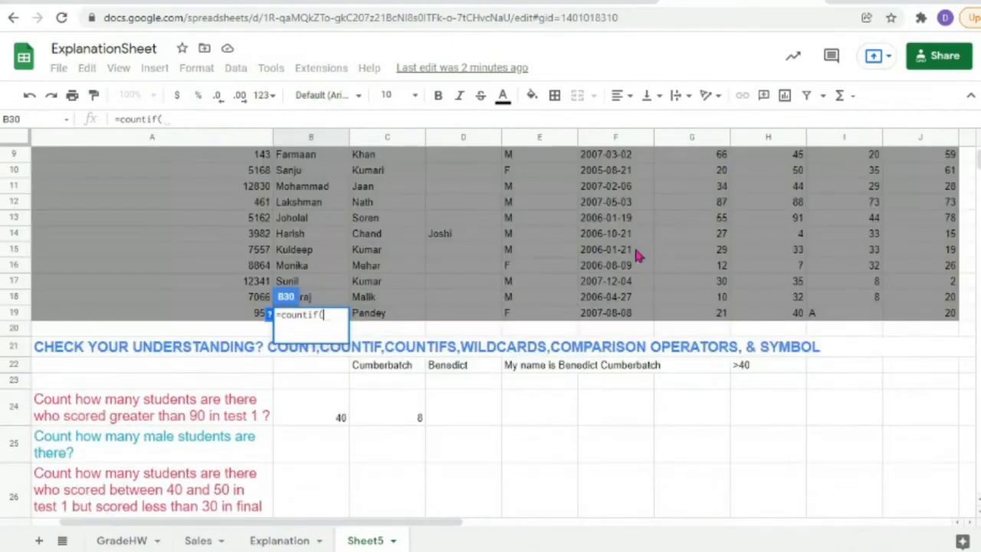
click(710, 314)
drag(710, 318, 699, 177)
text(,")
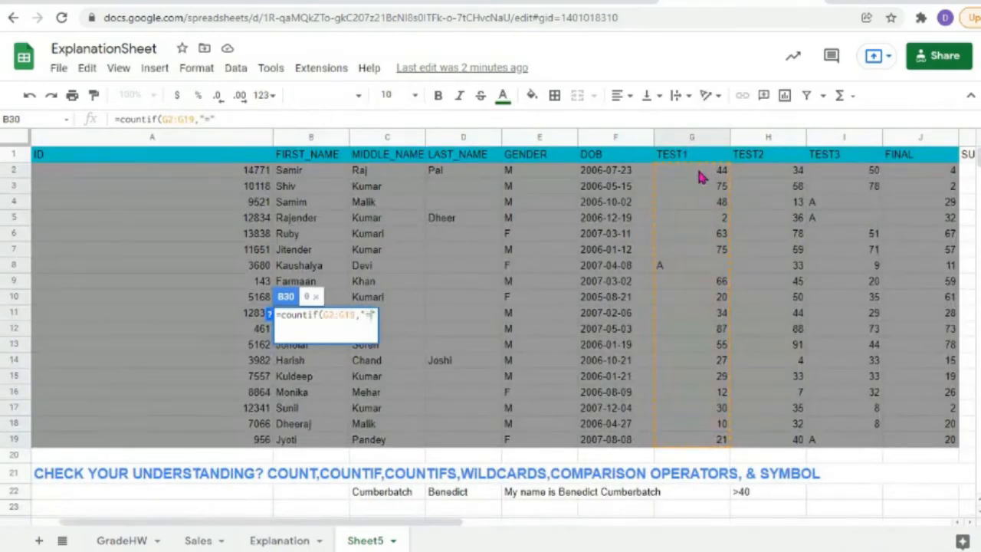
text(=A)
key(Return)
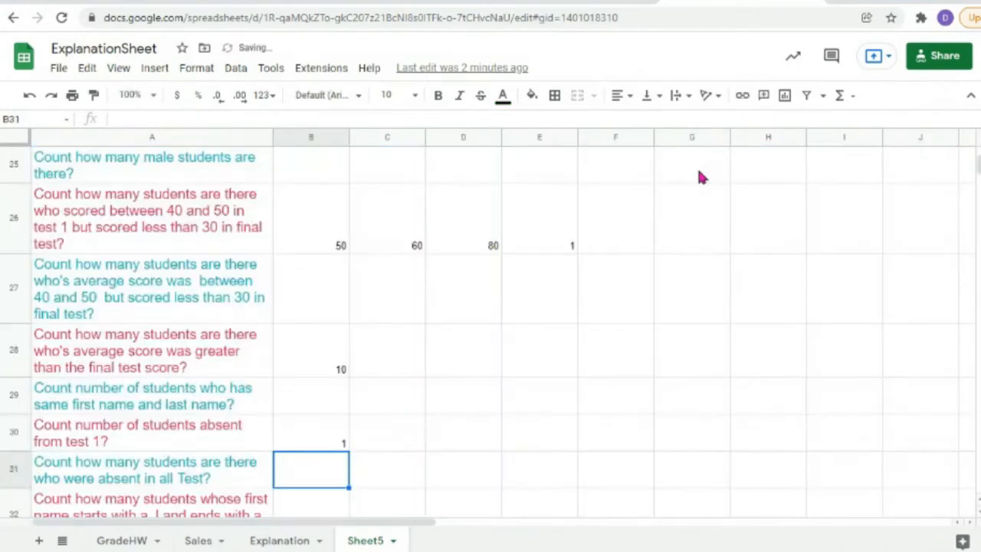
Step: Reopen and recommit the B30 formula, confirming it returns 1
double_click(326, 444)
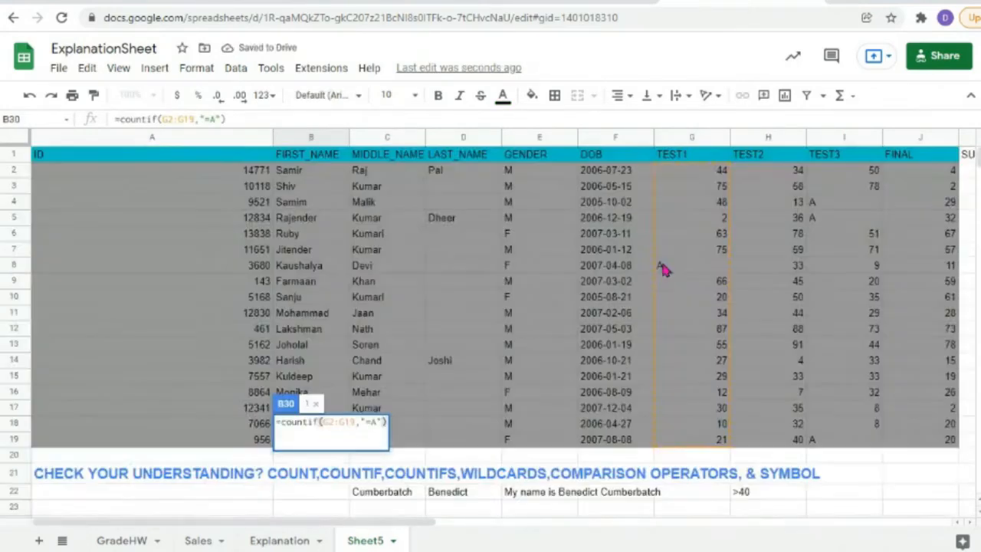
scroll(663, 268, down, 3)
scroll(665, 269, up, 2)
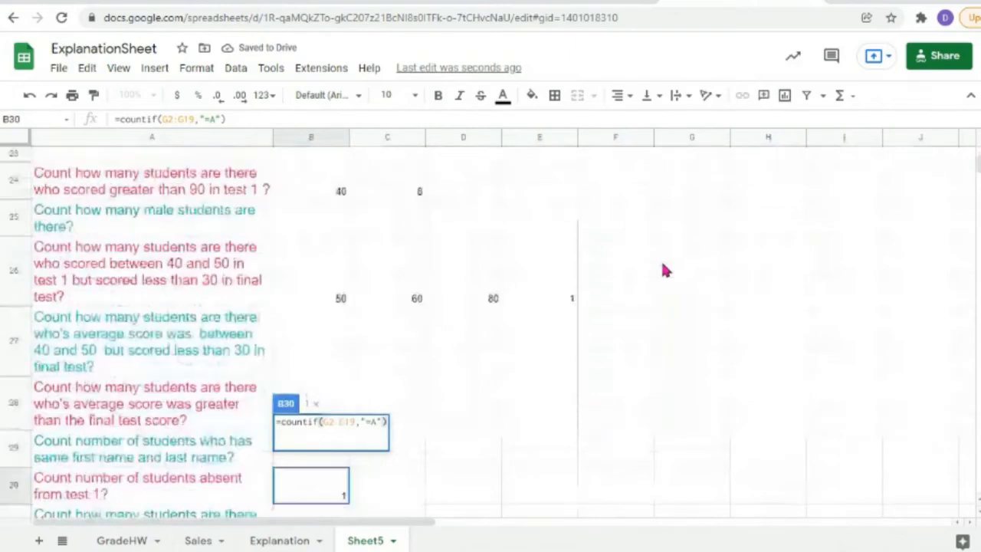
key(Return)
scroll(665, 269, up, 10)
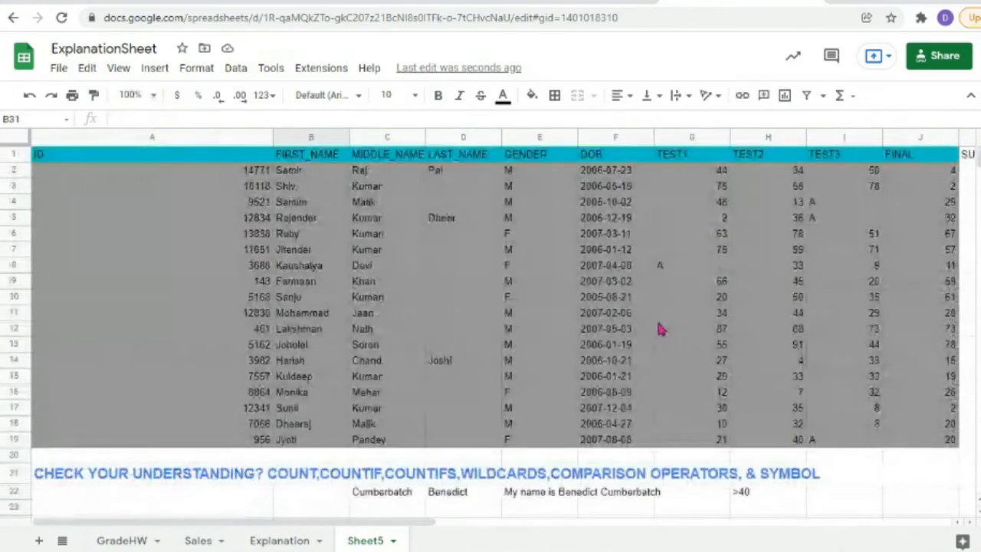
Step: Replace the TEST1 score 27 in G14 with A and check that B30 now shows 2
click(686, 360)
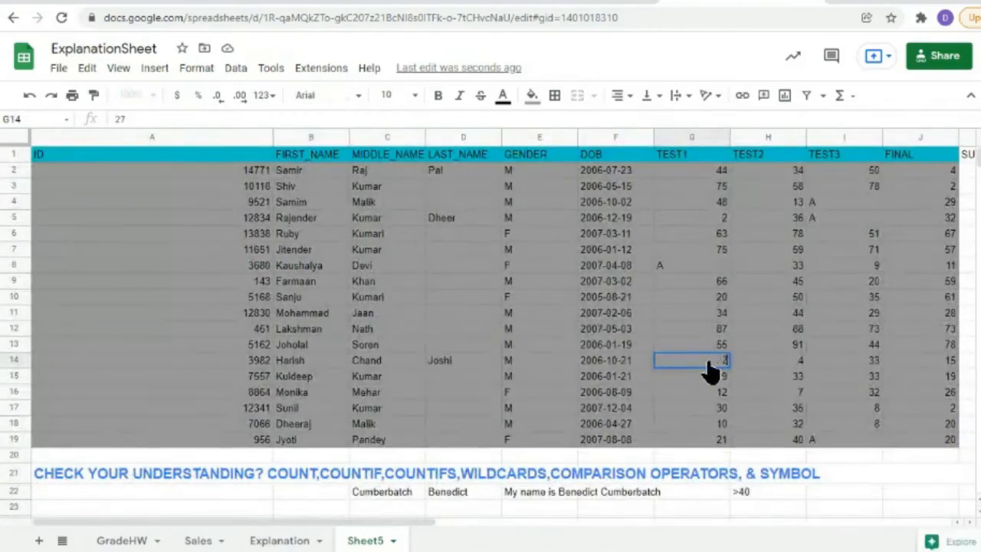
text(A)
key(Return)
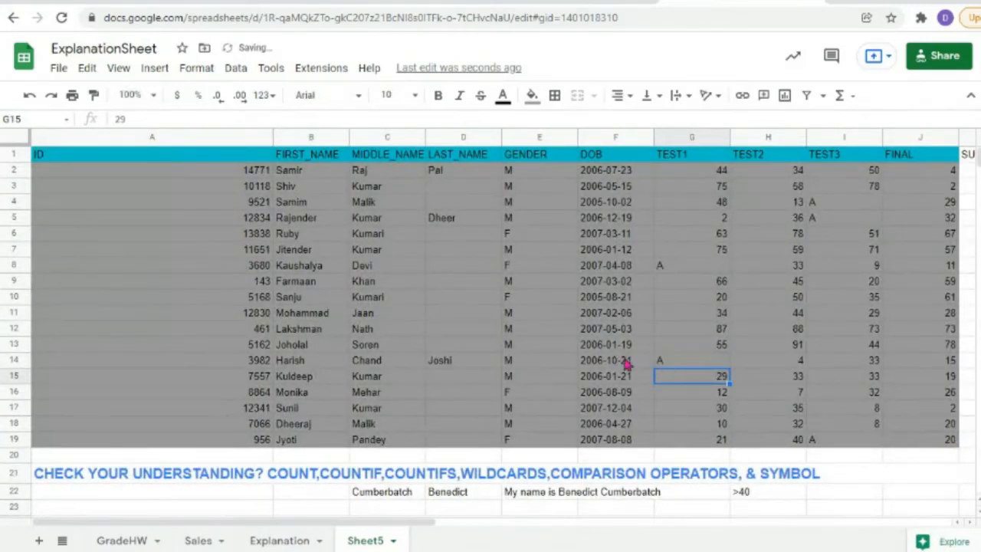
scroll(330, 330, down, 5)
scroll(334, 331, down, 3)
double_click(328, 332)
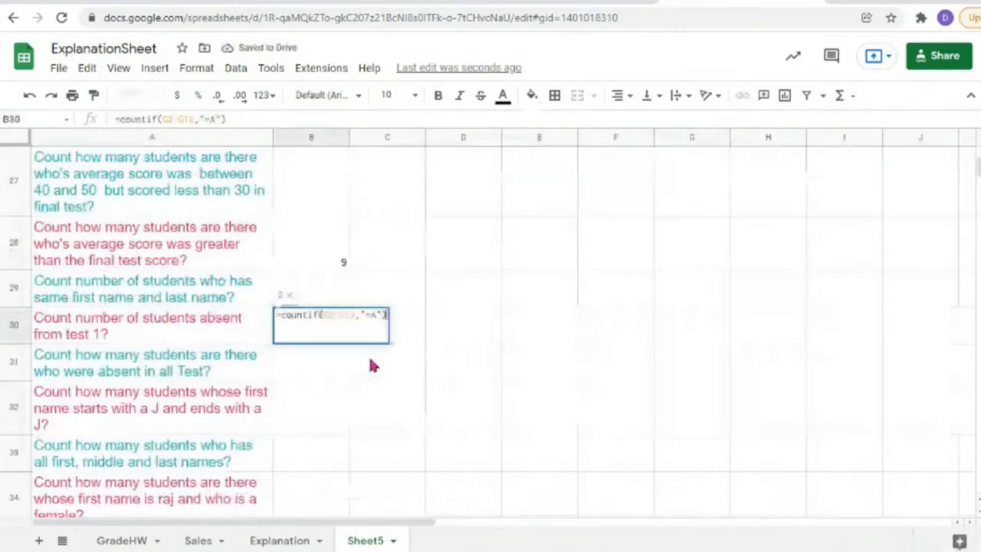
click(298, 371)
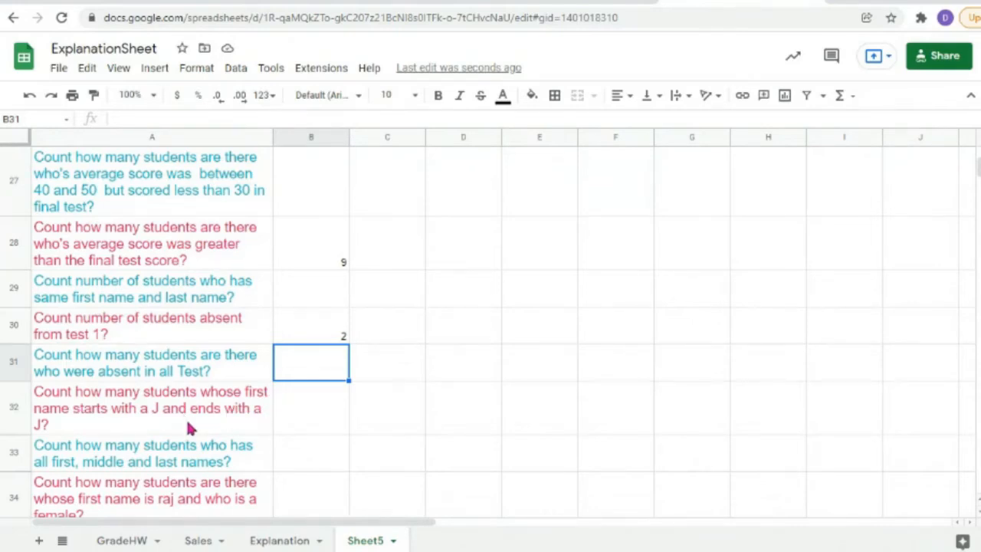
double_click(304, 360)
text(JJ)
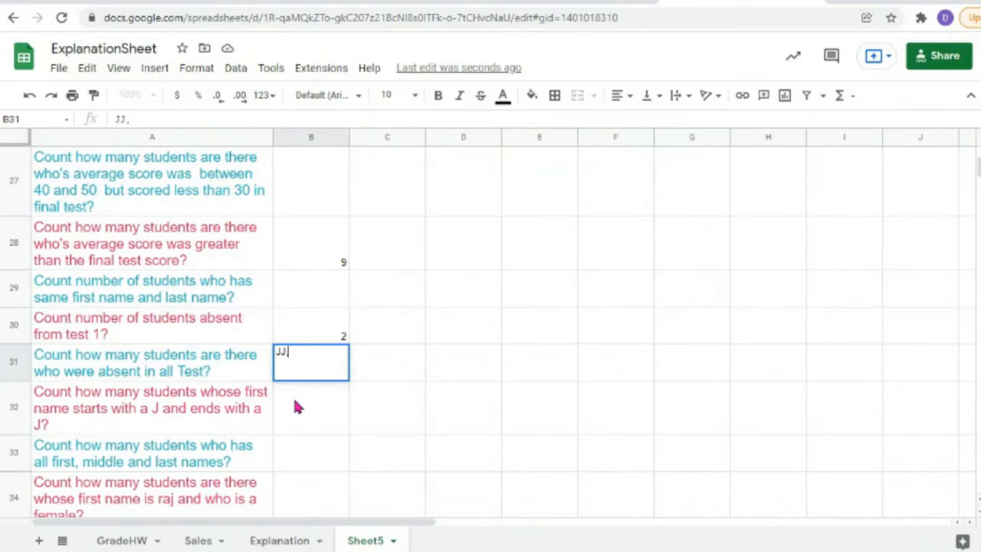
text(,JxxJ,JohnJ)
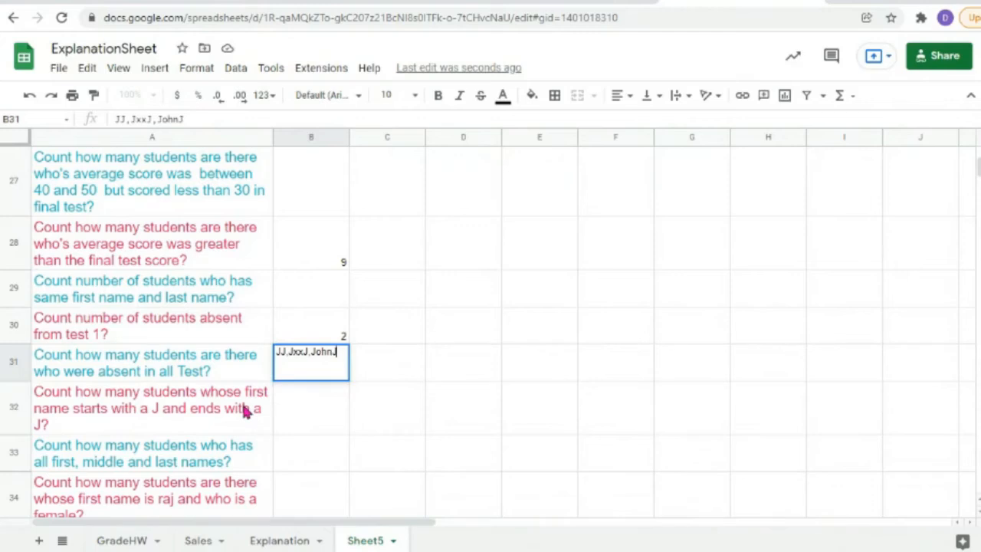
scroll(609, 347, up, 10)
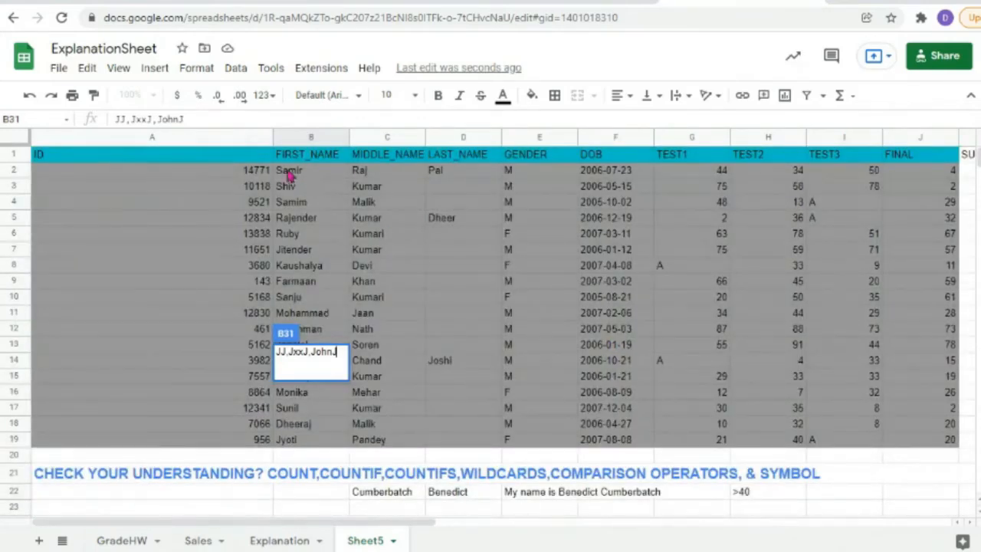
drag(290, 173, 315, 443)
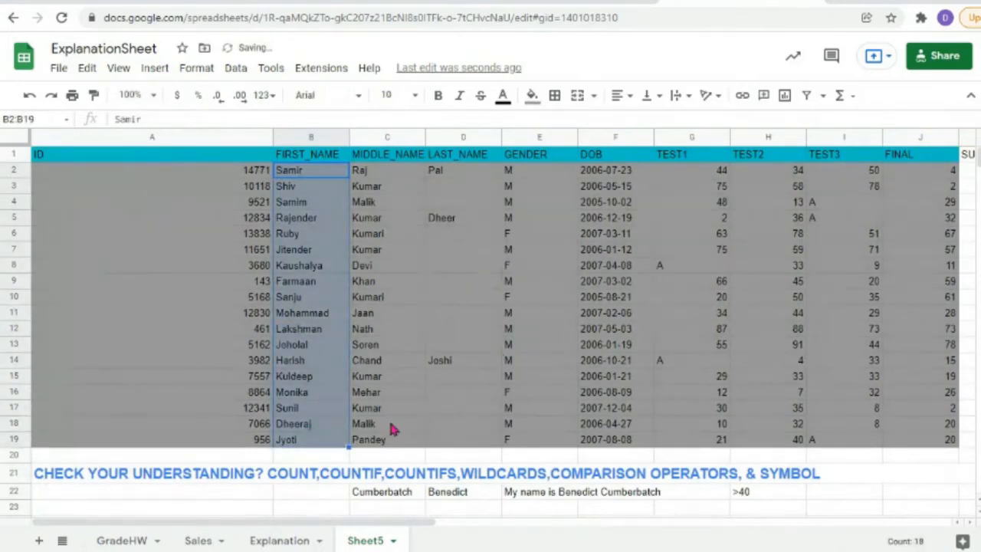
scroll(340, 496, down, 10)
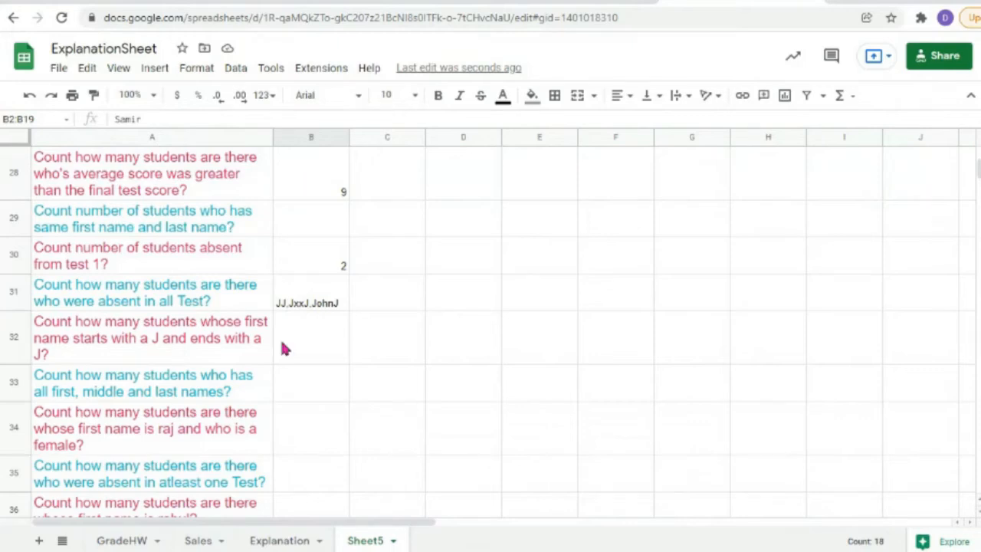
double_click(340, 306)
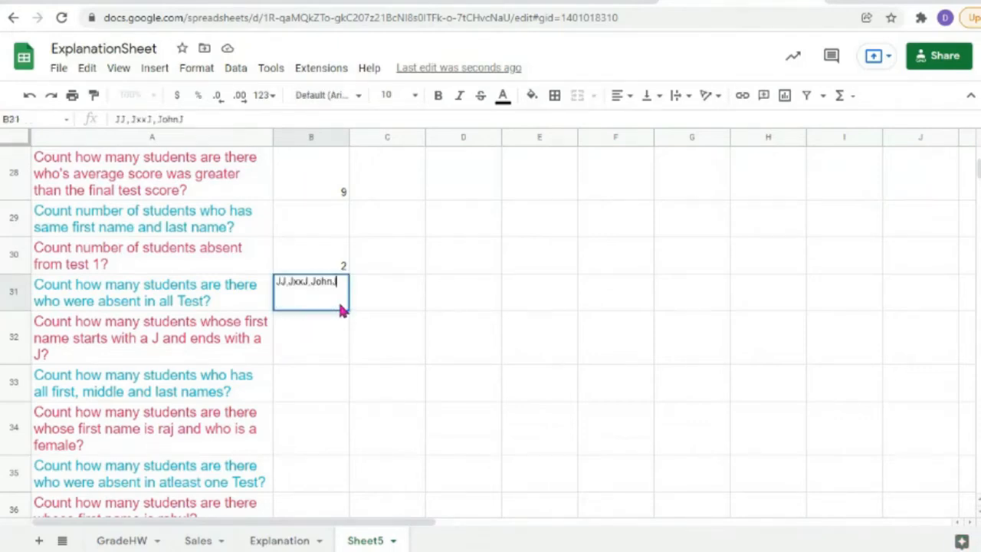
drag(342, 283, 244, 286)
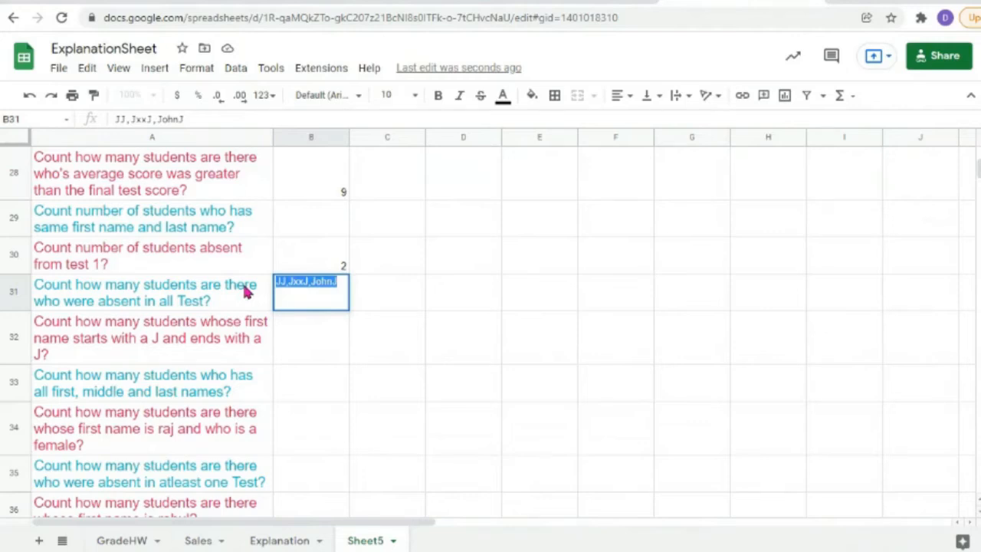
key(BackSpace)
click(298, 332)
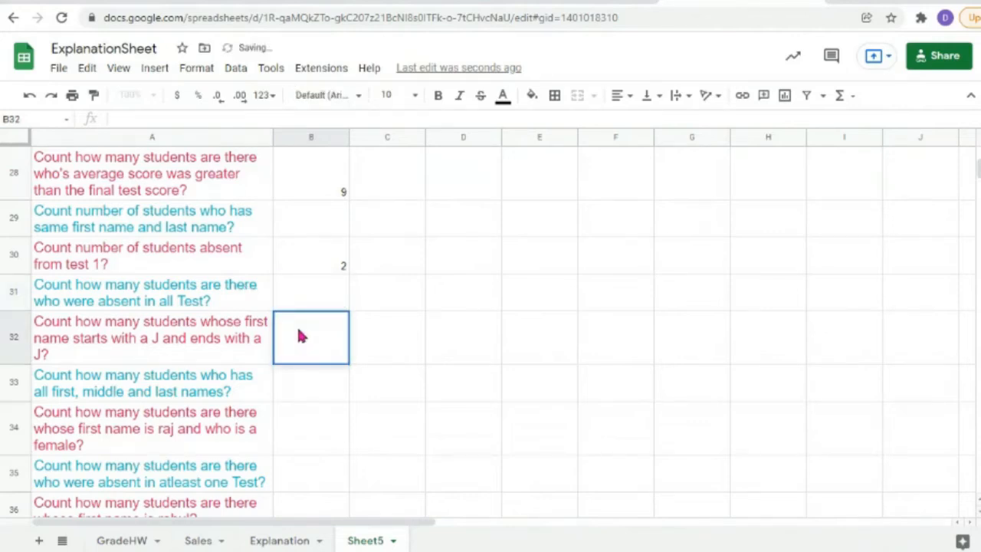
Step: Enter =countif(B2:B19,"J*J") in B32, which returns 0
text(=count)
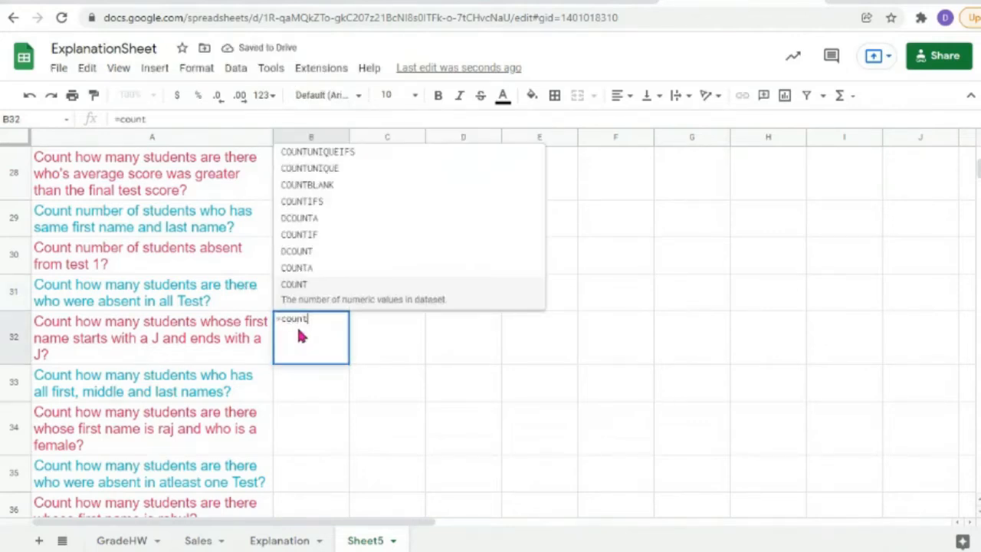
text(if()
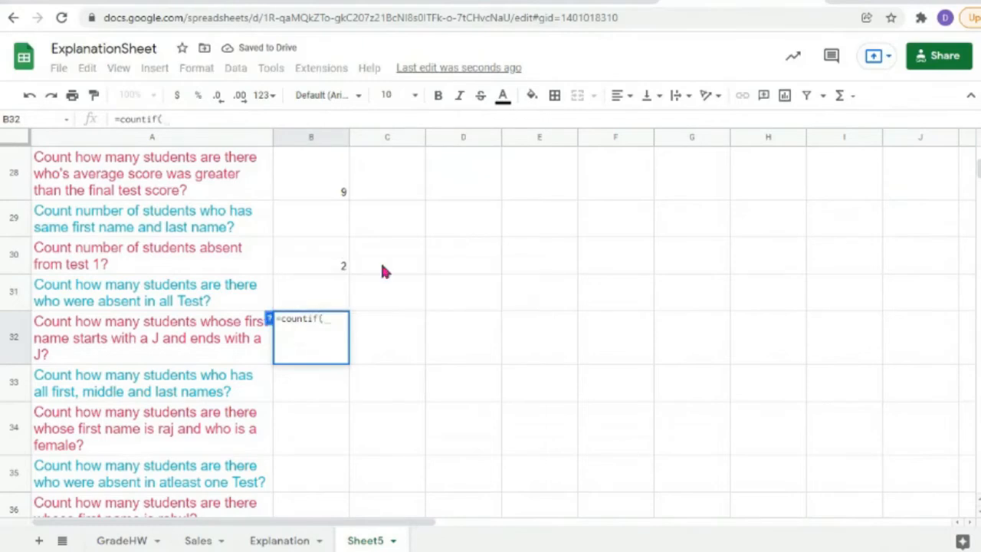
scroll(661, 332, up, 6)
drag(308, 265, 302, 186)
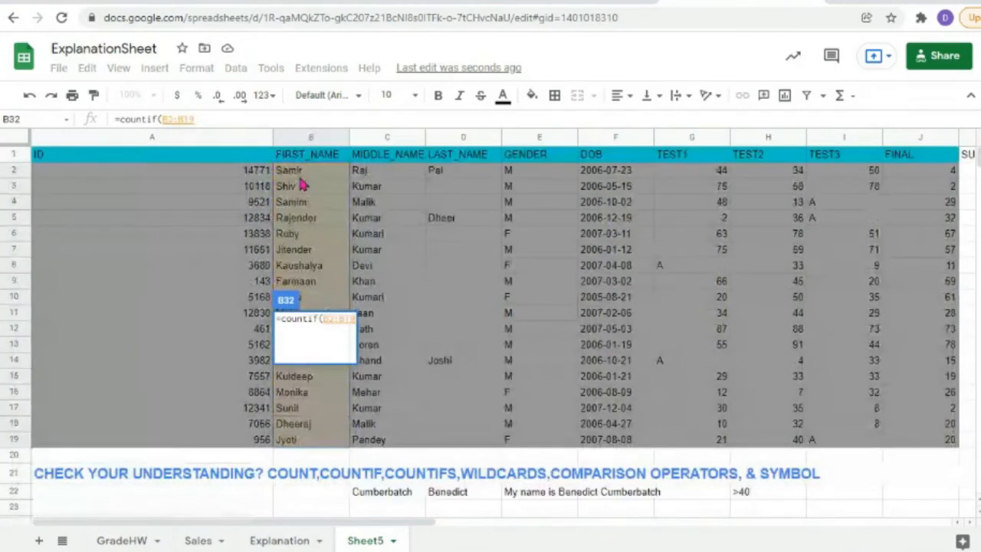
text(,")
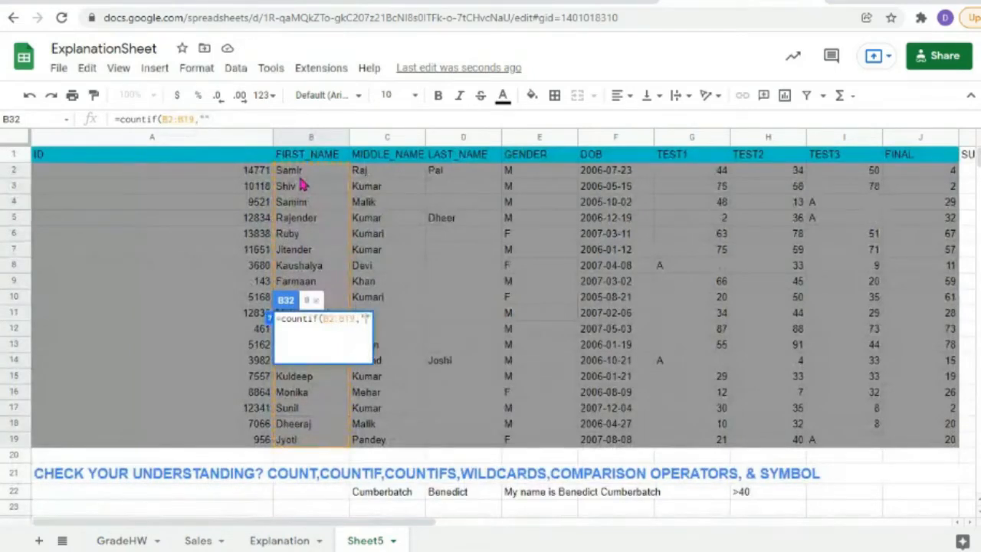
text(J)
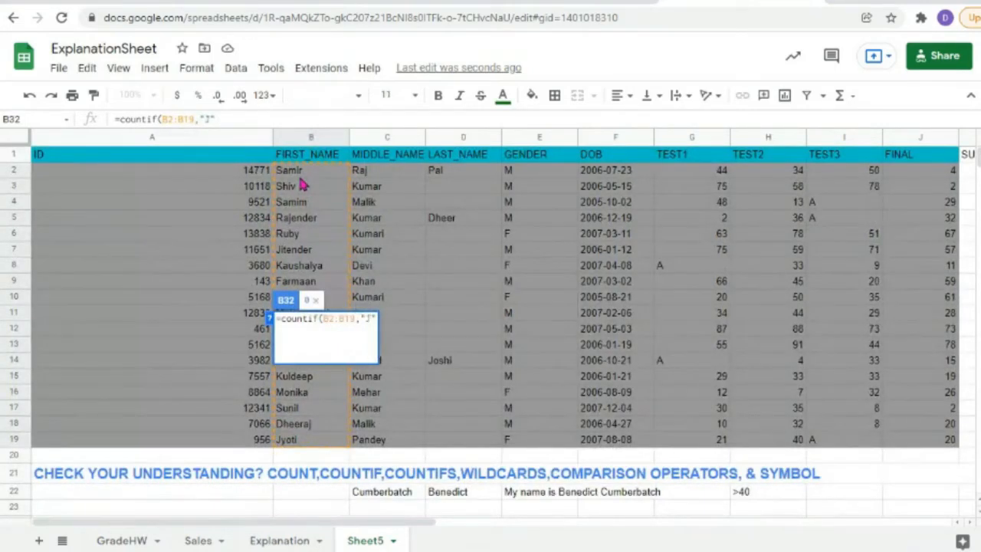
text(*)
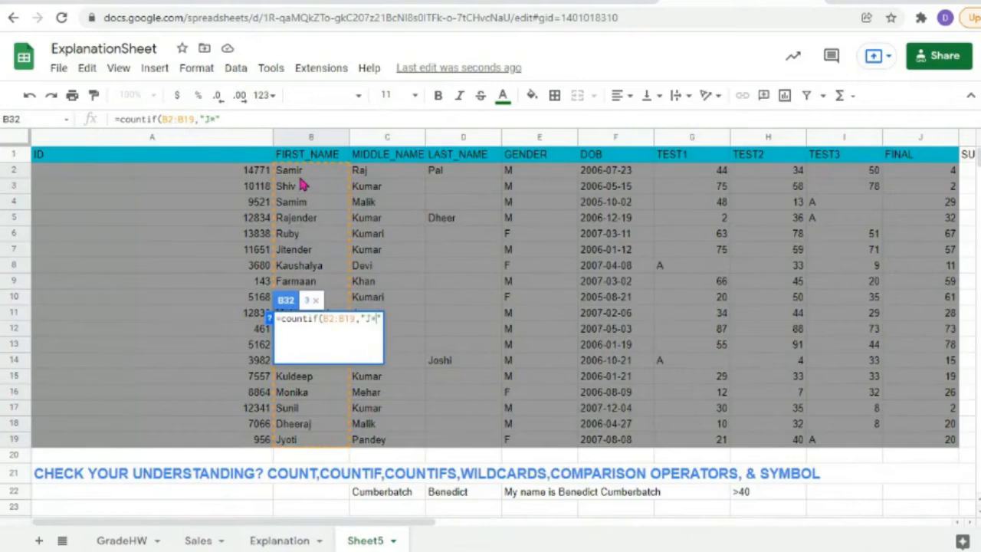
text(J)
key(Return)
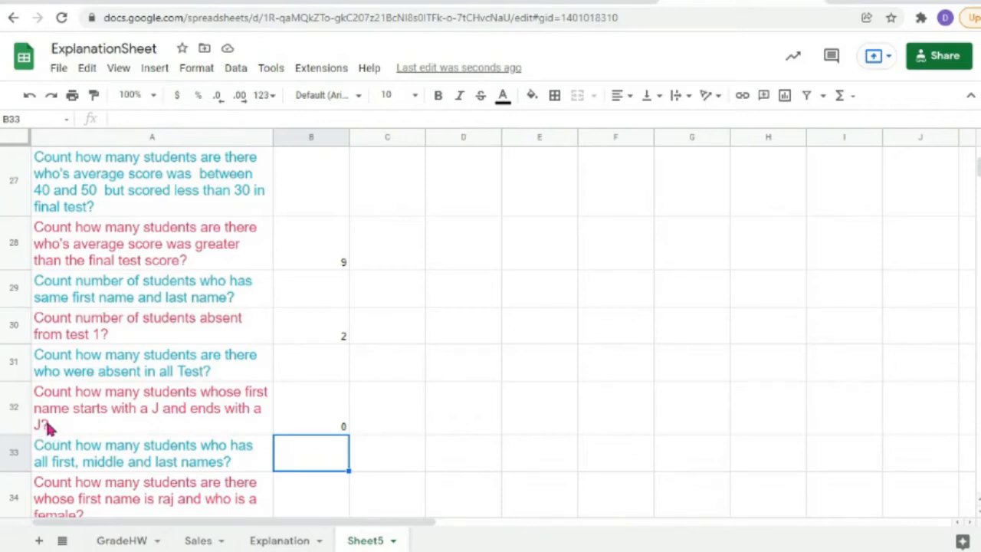
Step: Move the J*J COUNTIF formula out of B32 and into D32
double_click(329, 421)
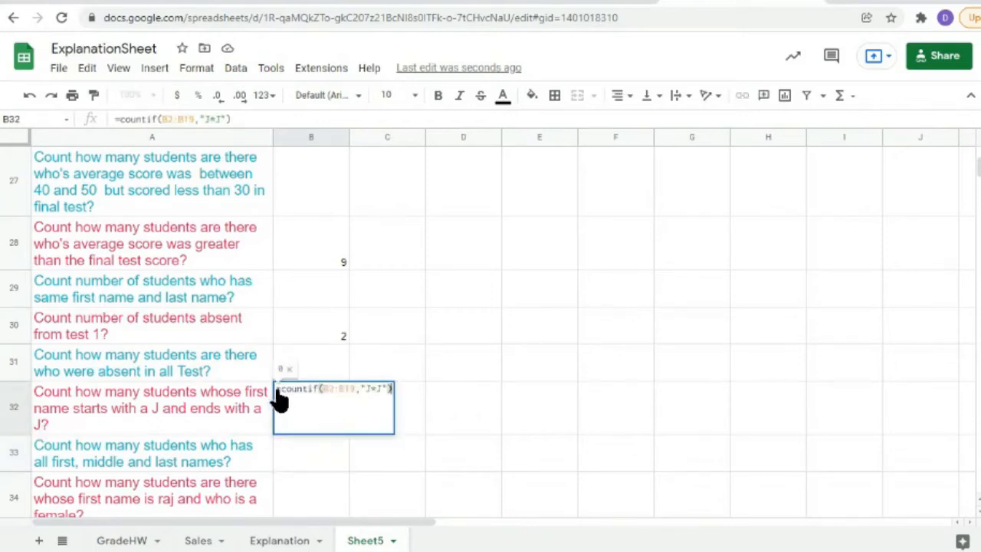
drag(277, 389, 410, 400)
key(ctrl+c)
key(BackSpace)
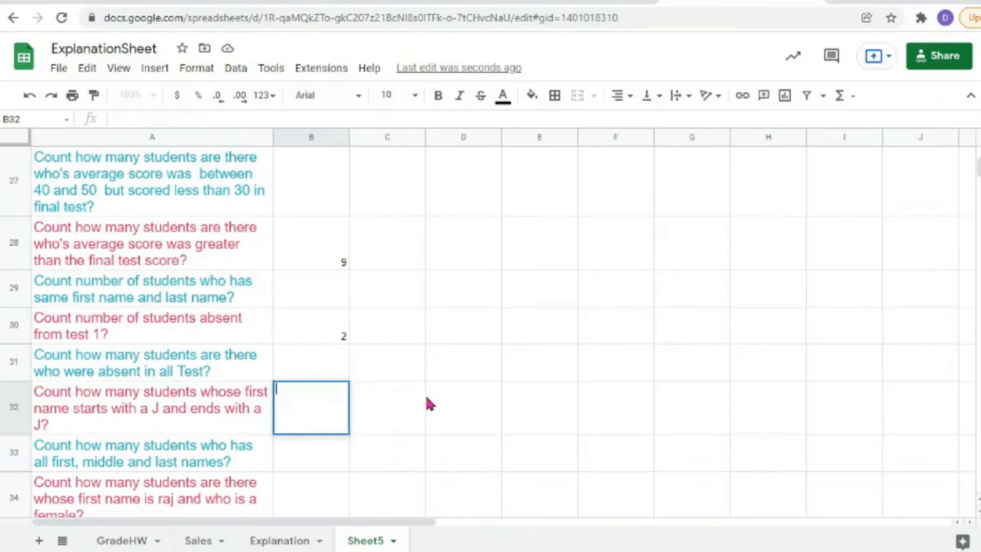
click(489, 408)
key(Return)
key(ctrl+v)
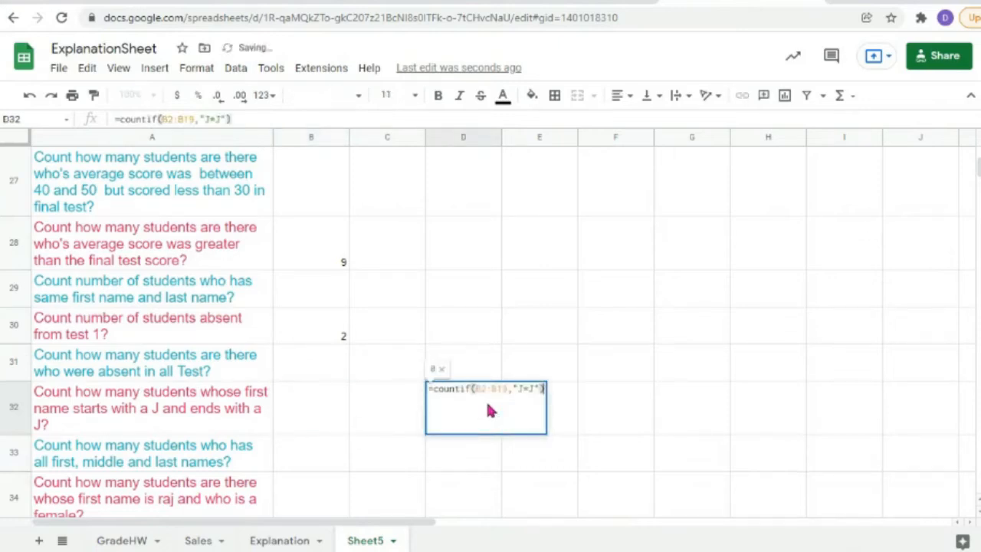
Step: Enter J as the starting letter in B32, with C32 for the ending letter
double_click(302, 419)
text(J)
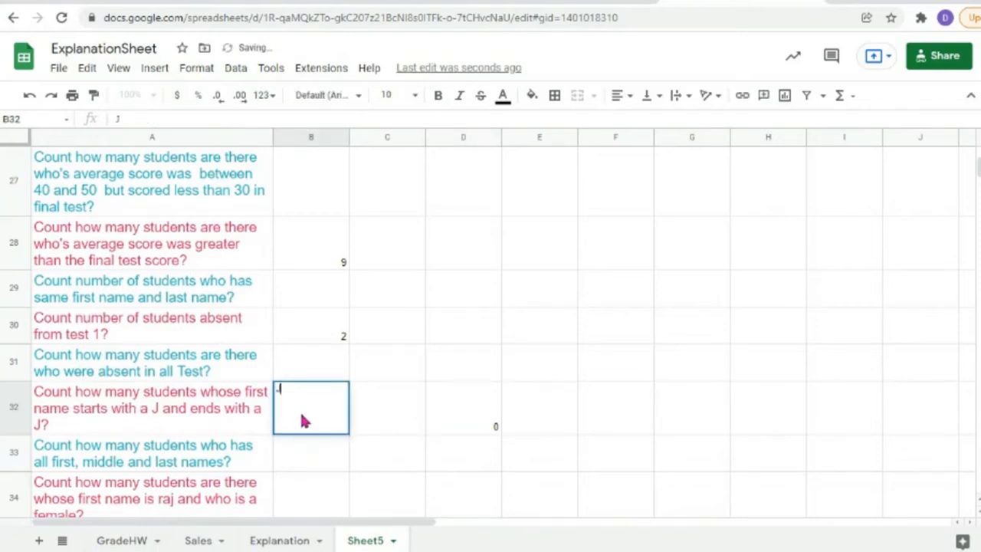
double_click(369, 405)
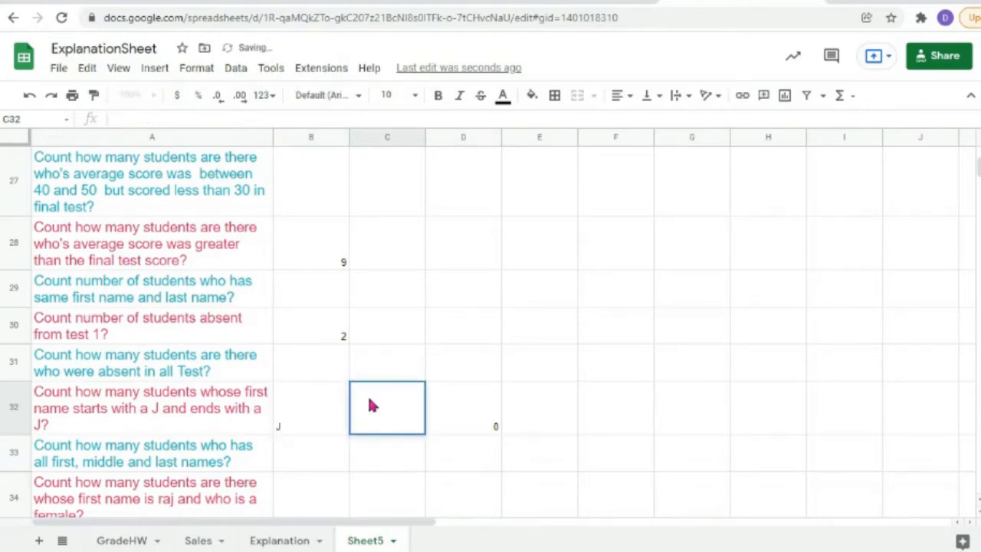
double_click(322, 403)
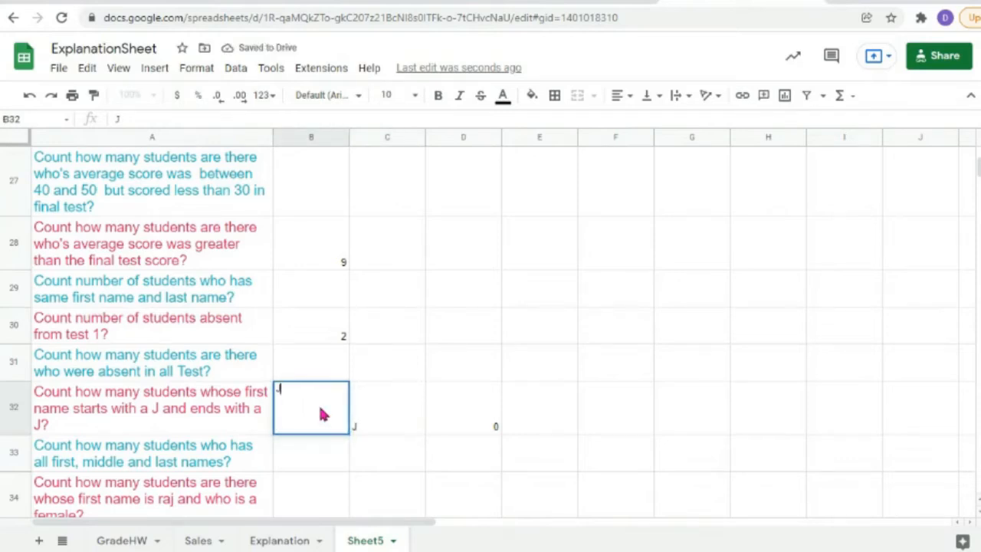
double_click(411, 411)
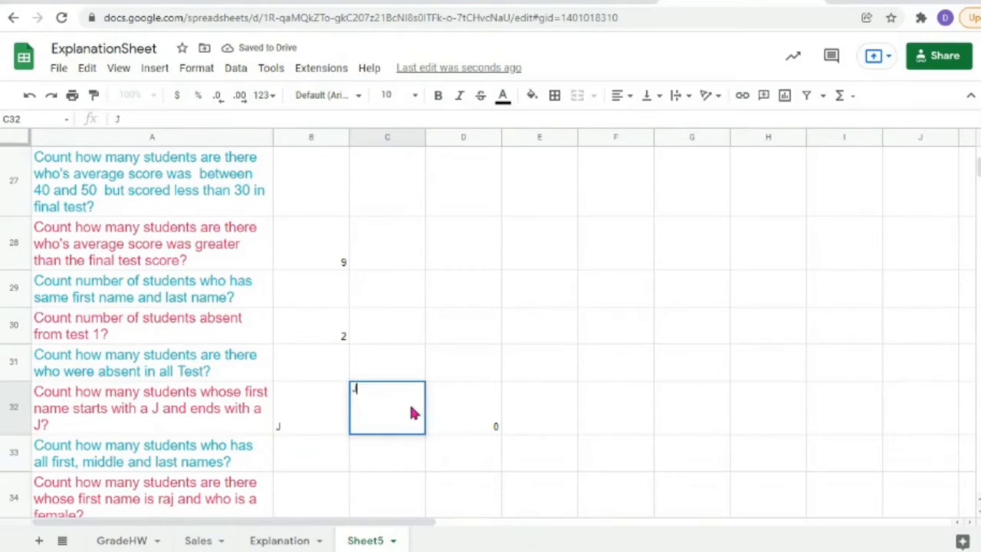
Step: Rewrite D32's criterion to build it from B32 and C32 instead of the fixed J*J
double_click(459, 426)
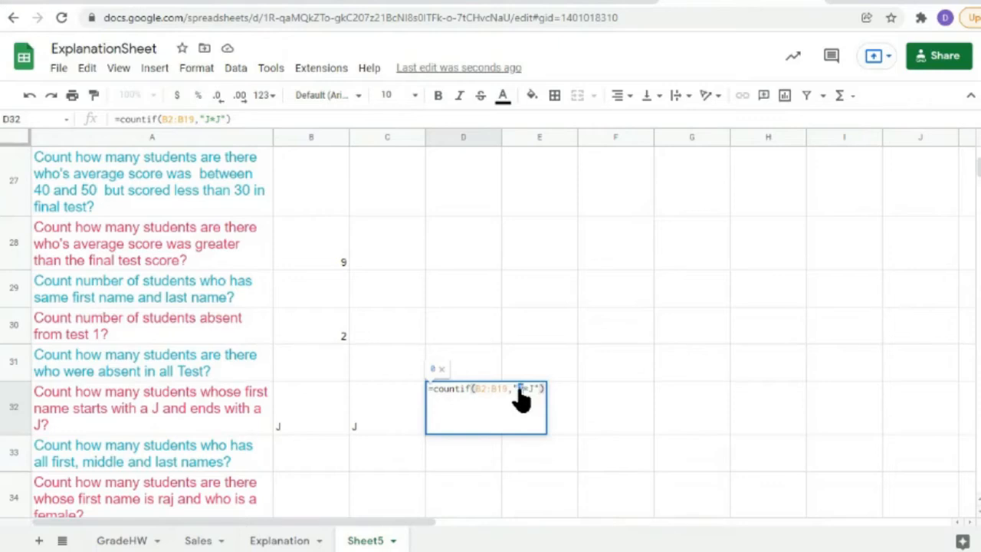
double_click(520, 390)
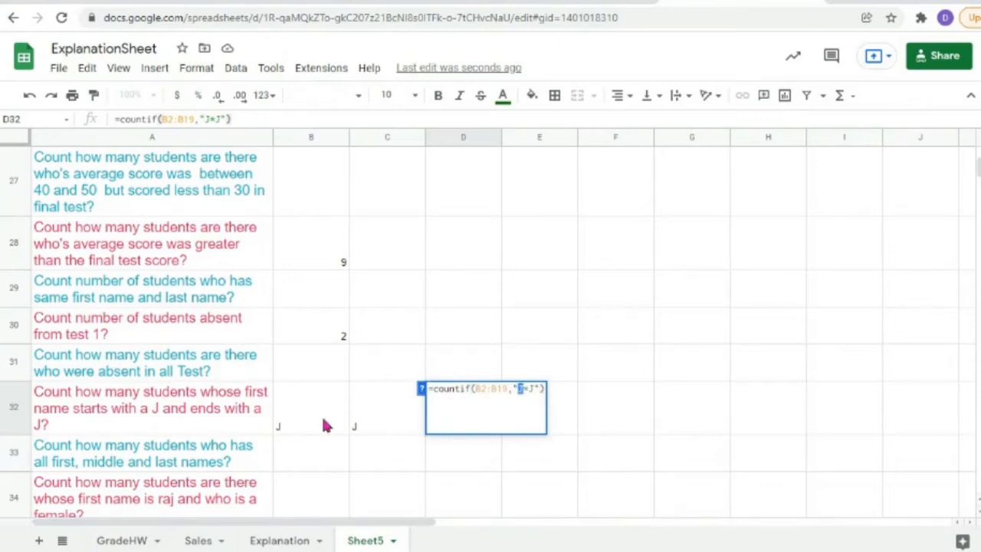
click(529, 388)
key(Delete)
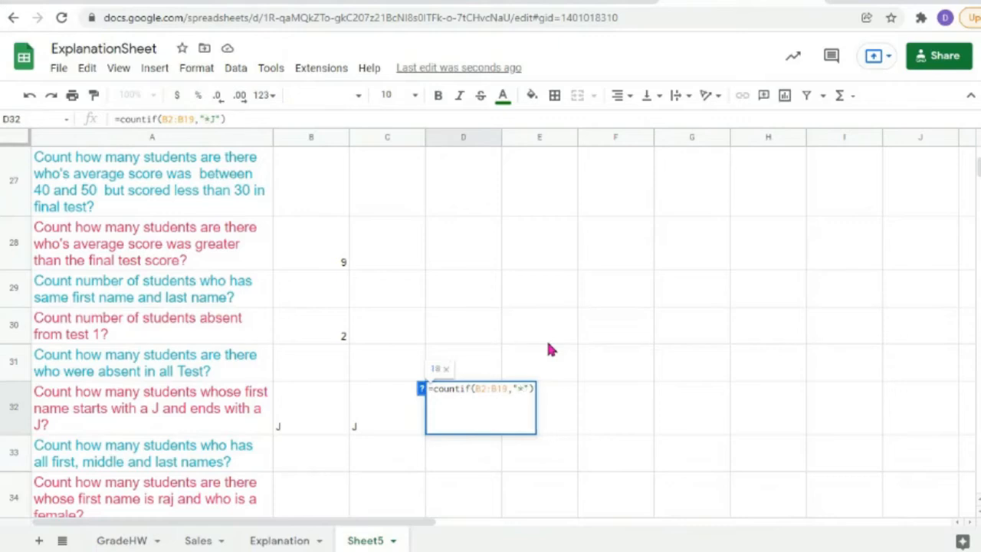
key(Right)
key(Delete)
text(&)
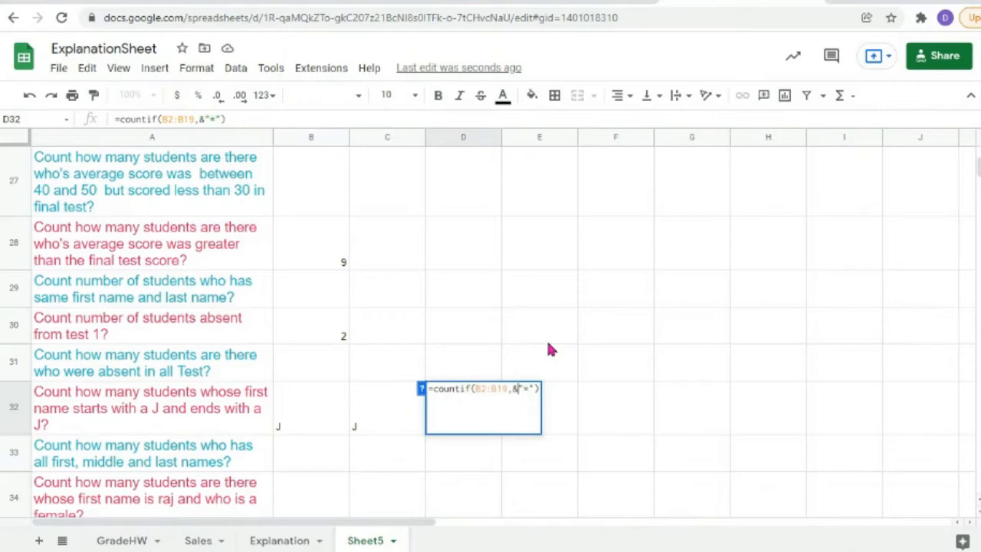
key(Left)
click(293, 429)
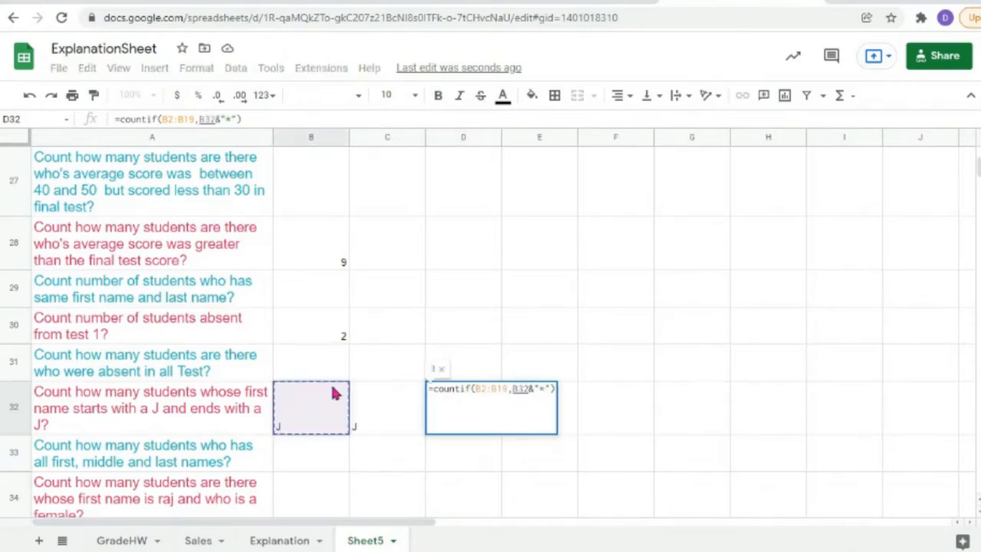
click(552, 391)
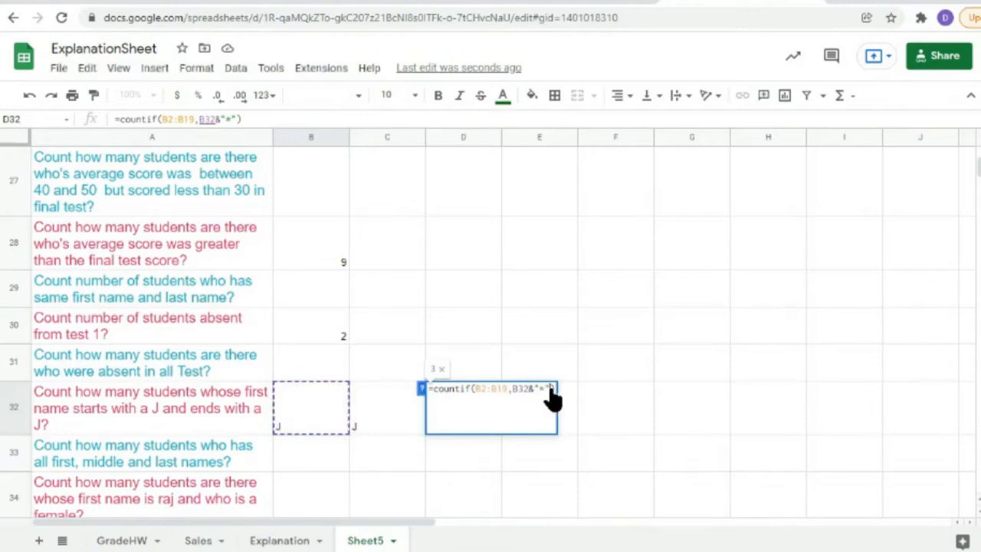
text(&)
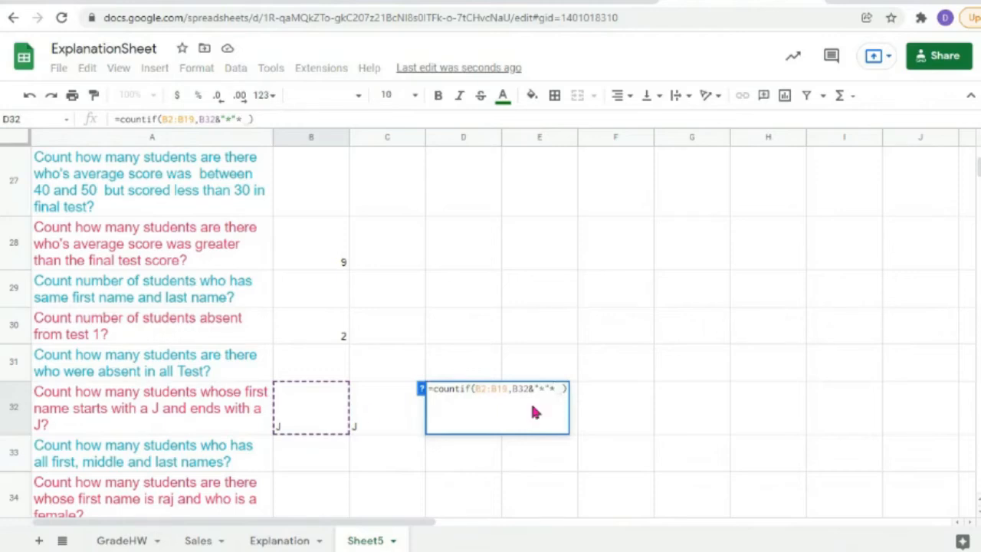
click(363, 414)
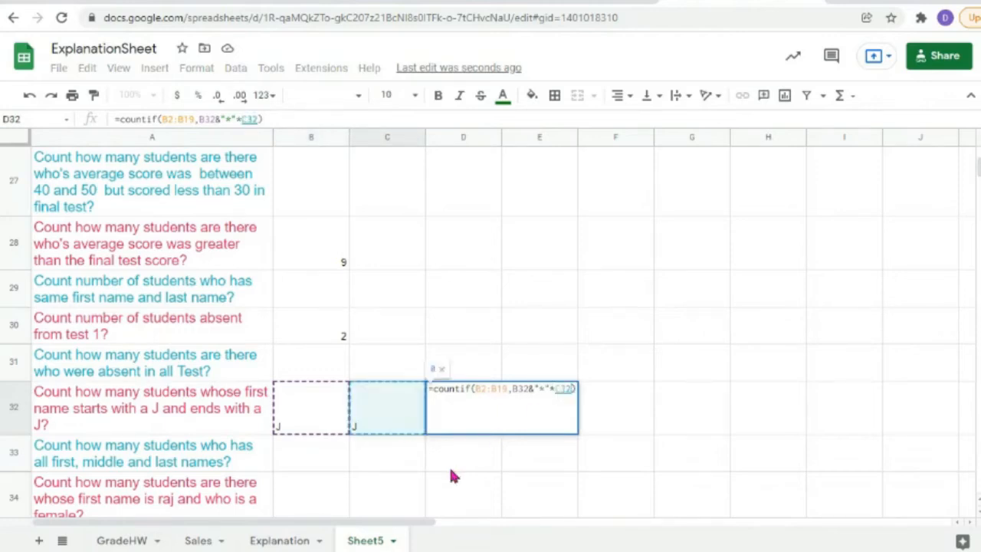
key(Return)
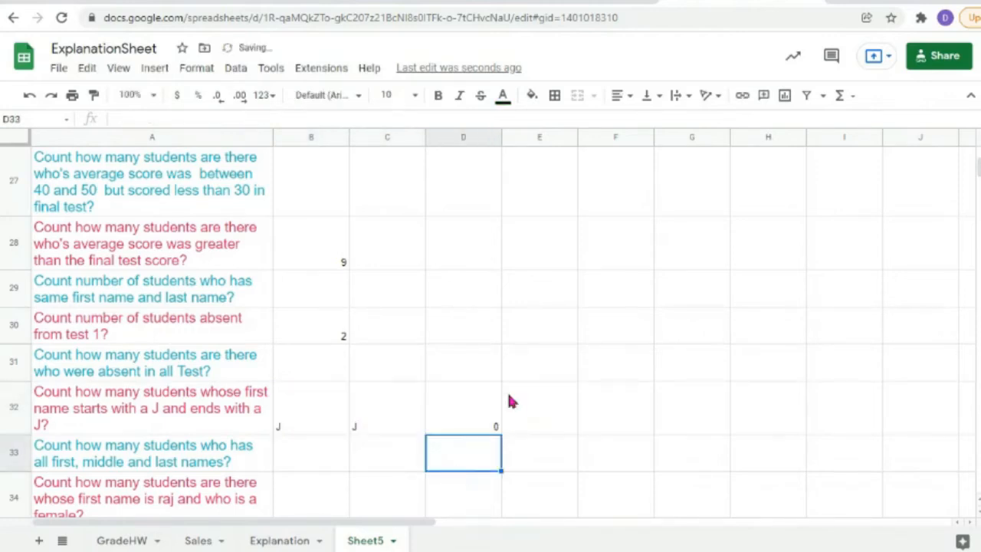
Step: Change B32's letter to k and C32's letter to r
double_click(484, 407)
double_click(301, 418)
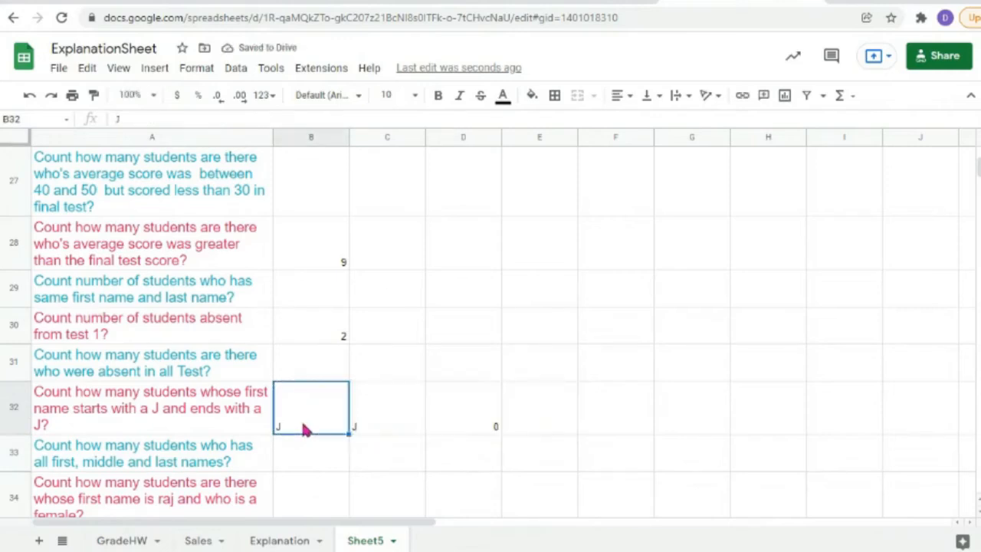
double_click(277, 391)
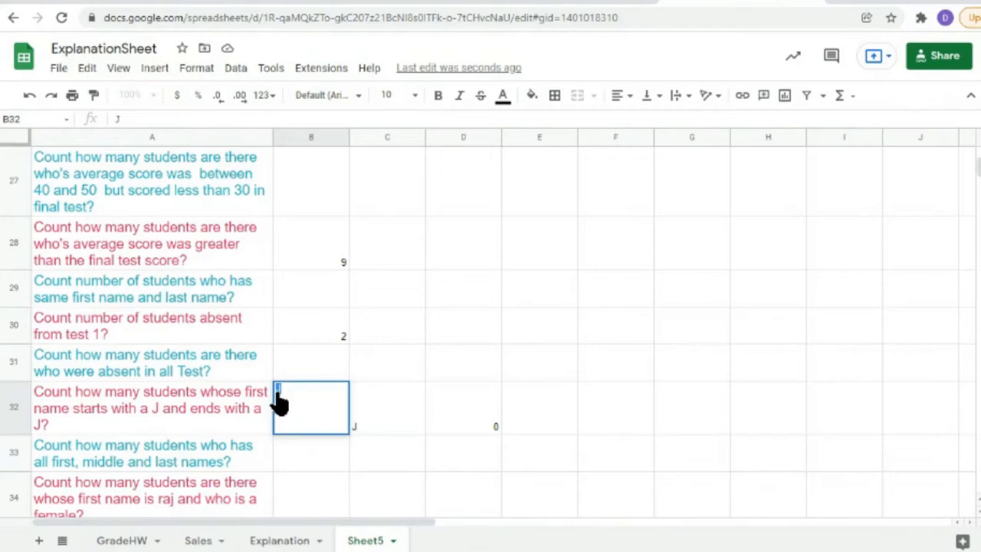
text(k)
double_click(383, 421)
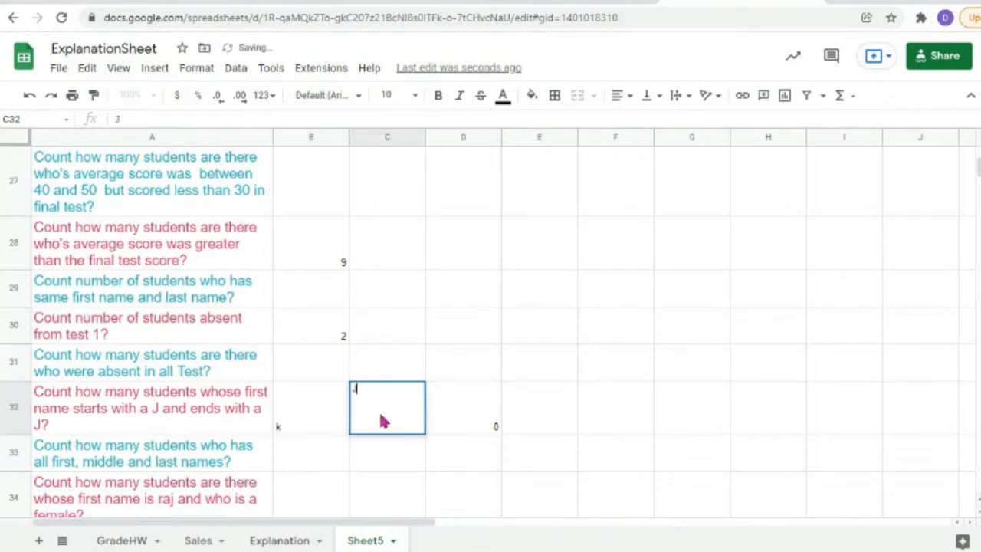
key(BackSpace)
text(r)
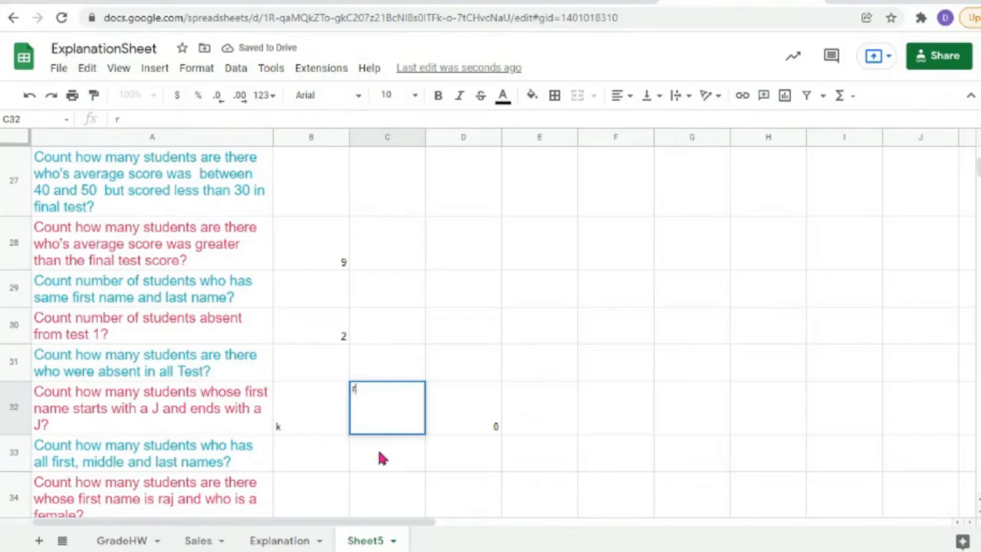
key(Return)
Step: Change the starting letter in B32 to s
scroll(335, 344, up, 6)
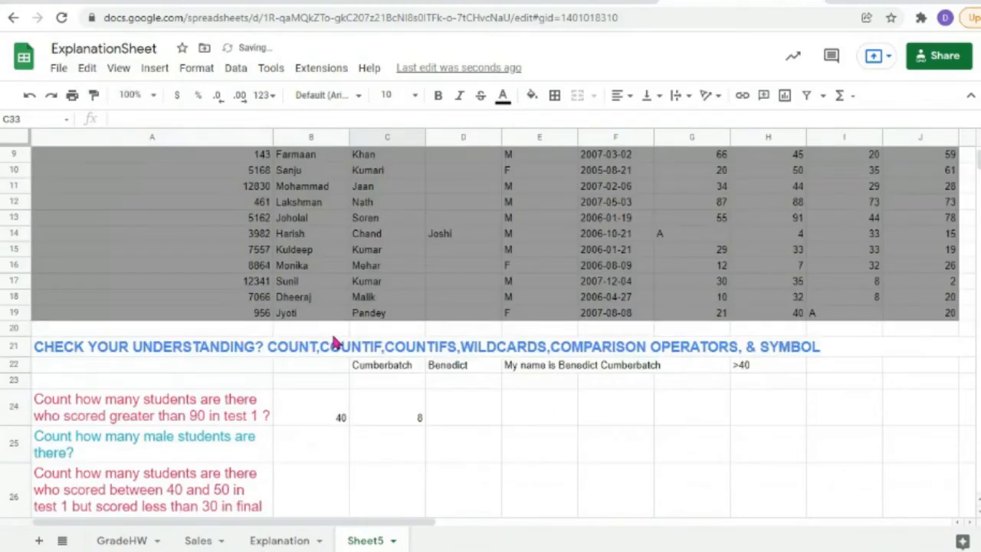
scroll(335, 344, up, 3)
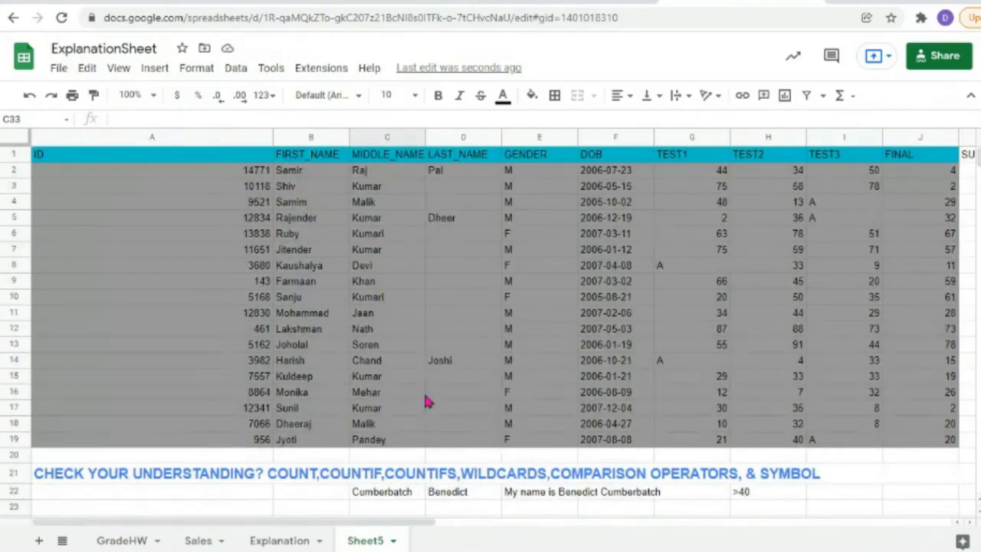
scroll(427, 401, down, 10)
click(294, 359)
text(k)
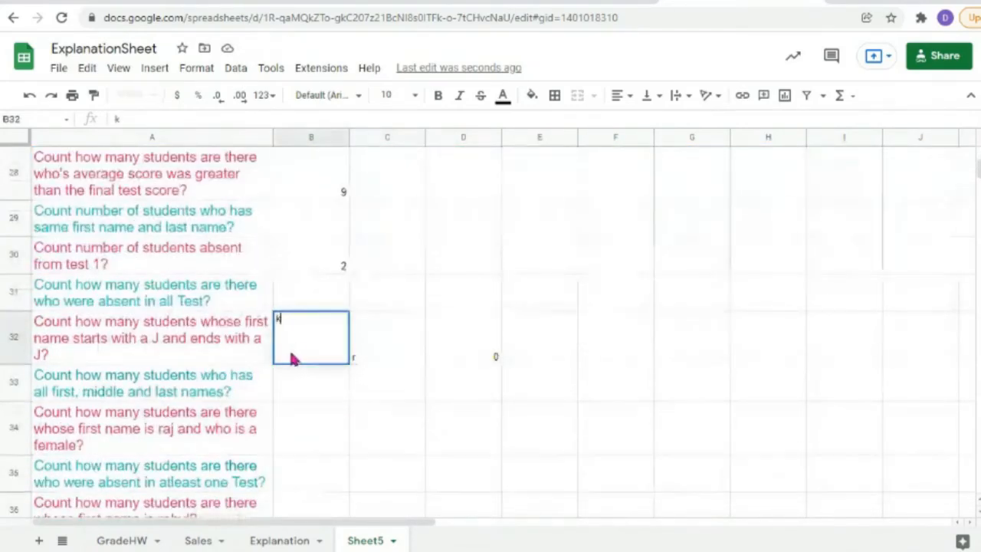
double_click(281, 322)
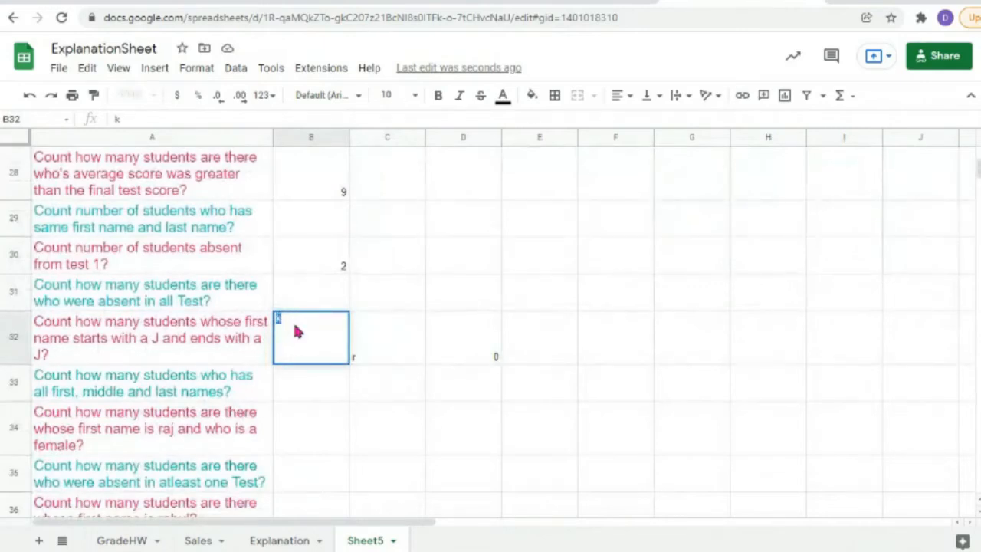
click(301, 391)
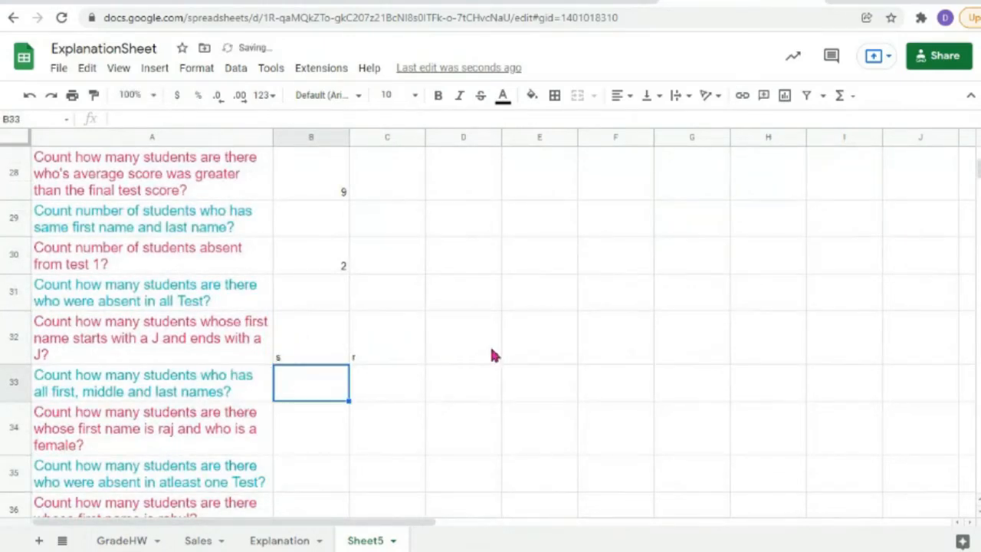
Step: Replace the * before C32 with & so D32 reads =countif(B2:B19,B32&"*"&C32), returning 1
click(473, 350)
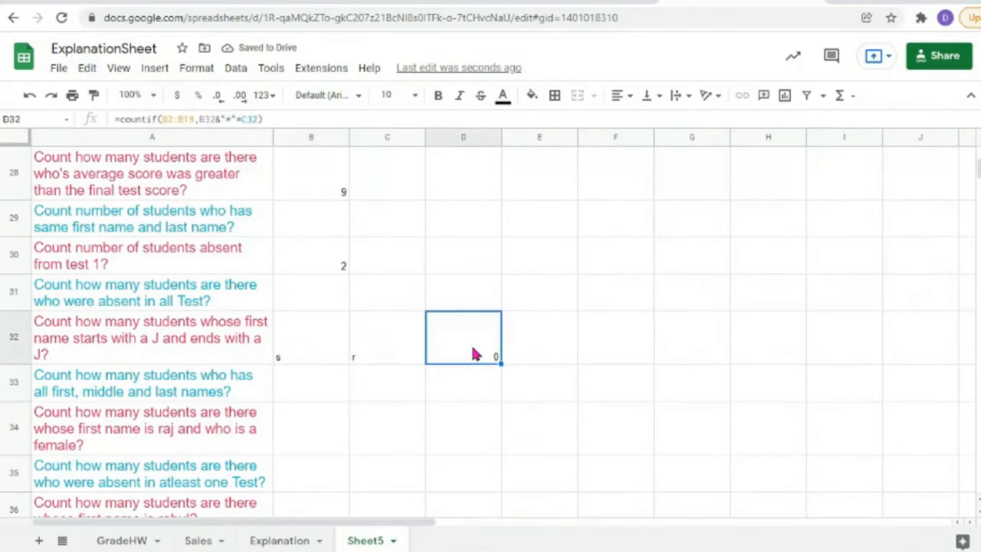
double_click(474, 351)
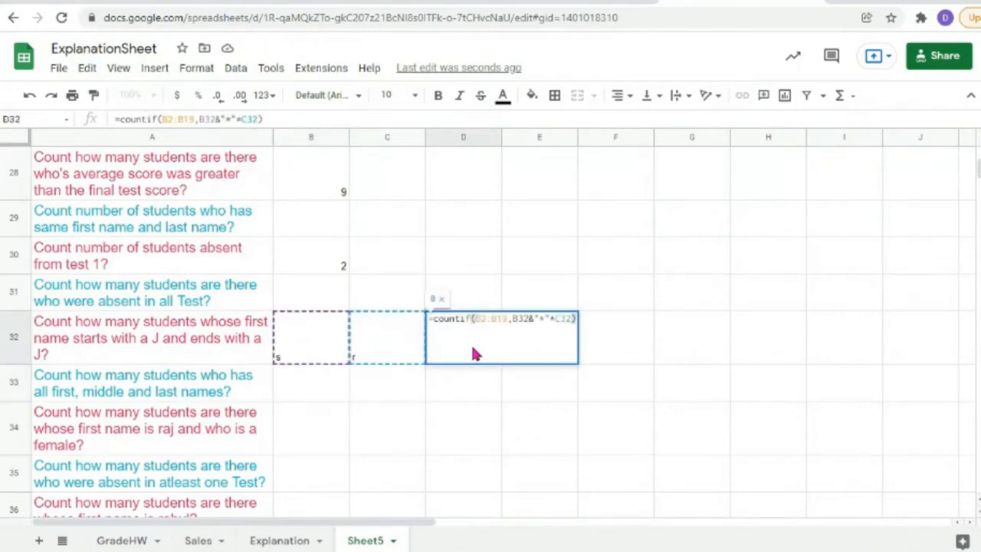
scroll(710, 298, up, 10)
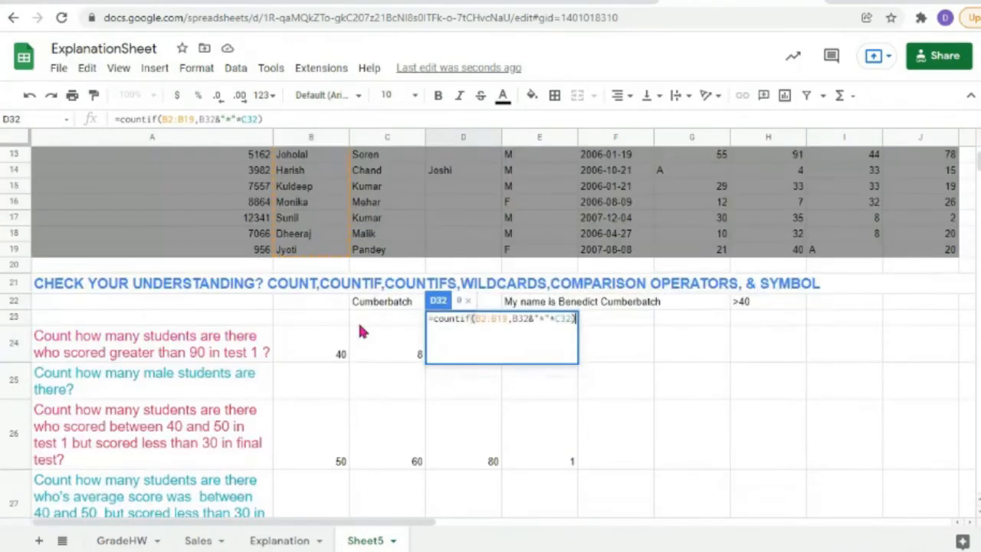
scroll(363, 330, down, 10)
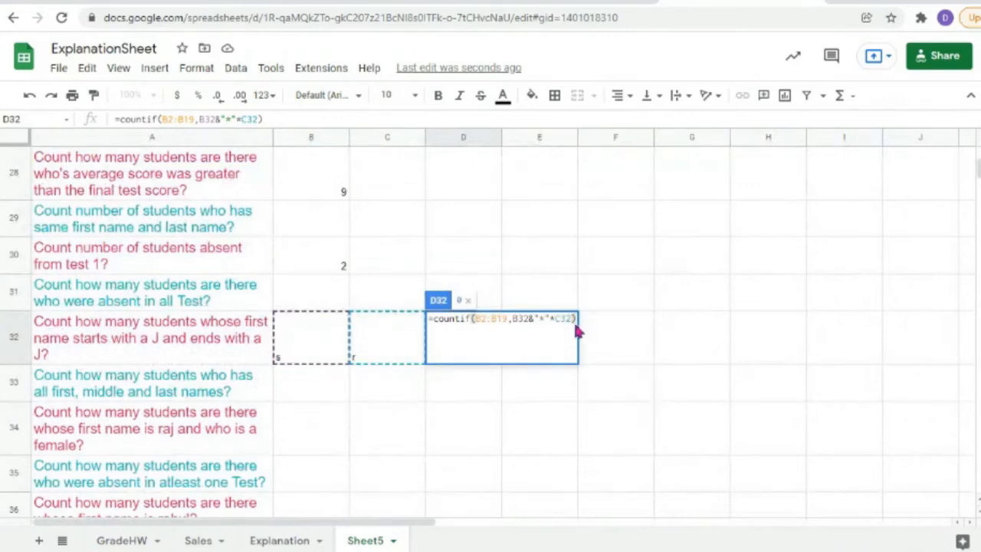
click(380, 389)
click(495, 341)
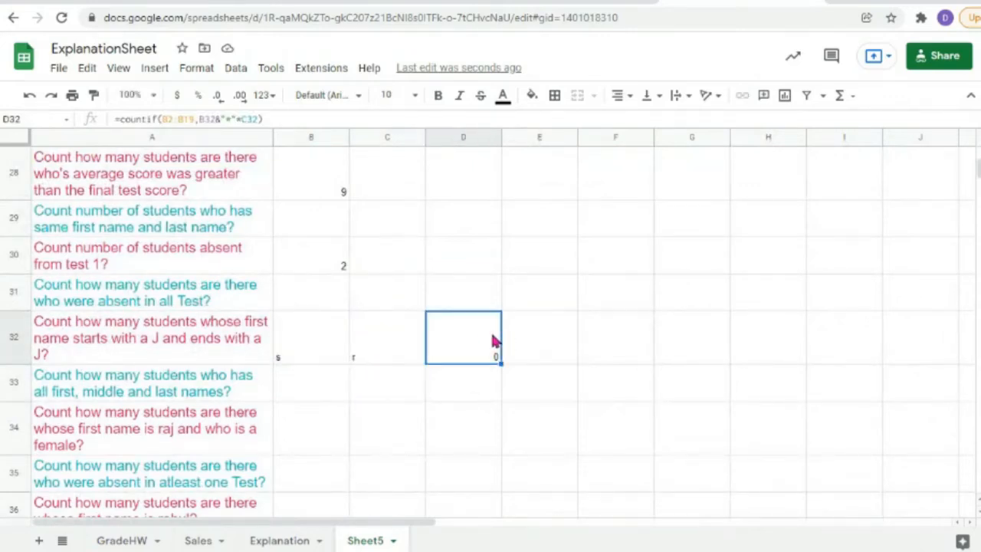
double_click(459, 339)
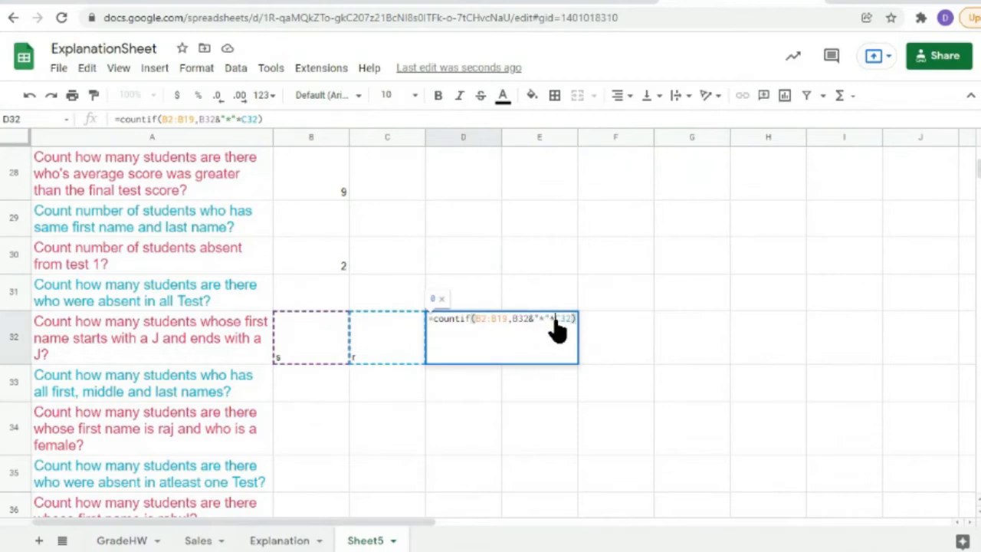
drag(555, 319, 550, 321)
text(&)
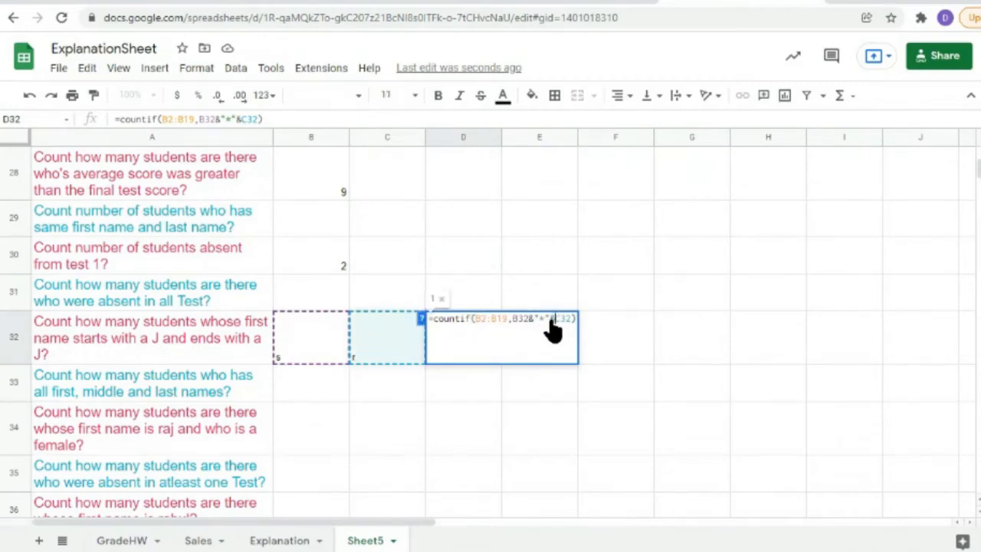
key(Return)
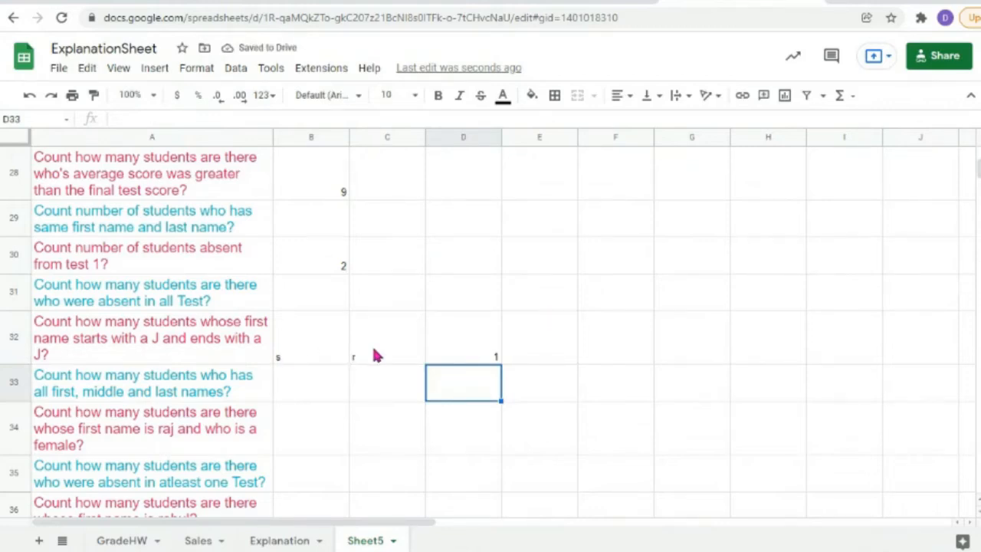
Step: Type test letters into the first-name cells B2, B3 and B10
scroll(563, 301, up, 15)
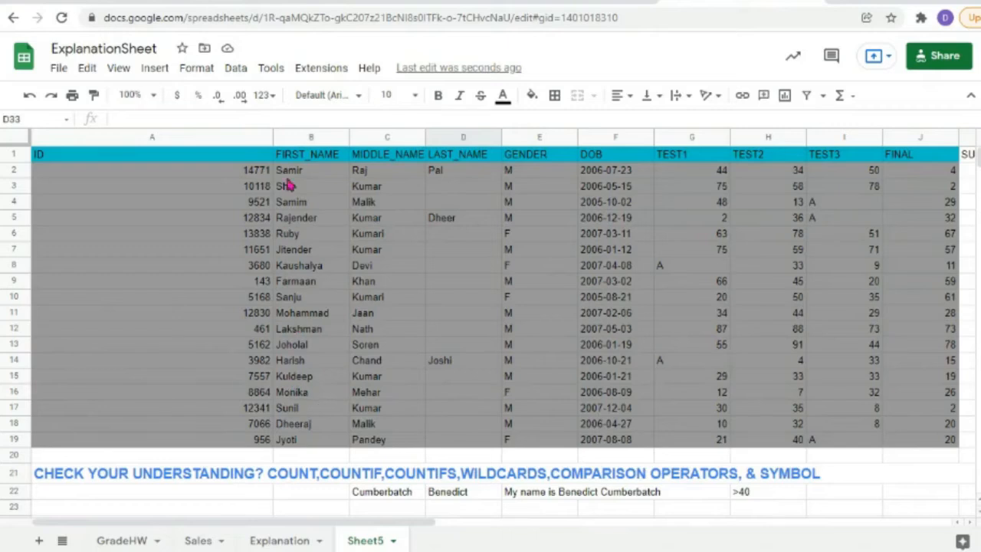
click(313, 178)
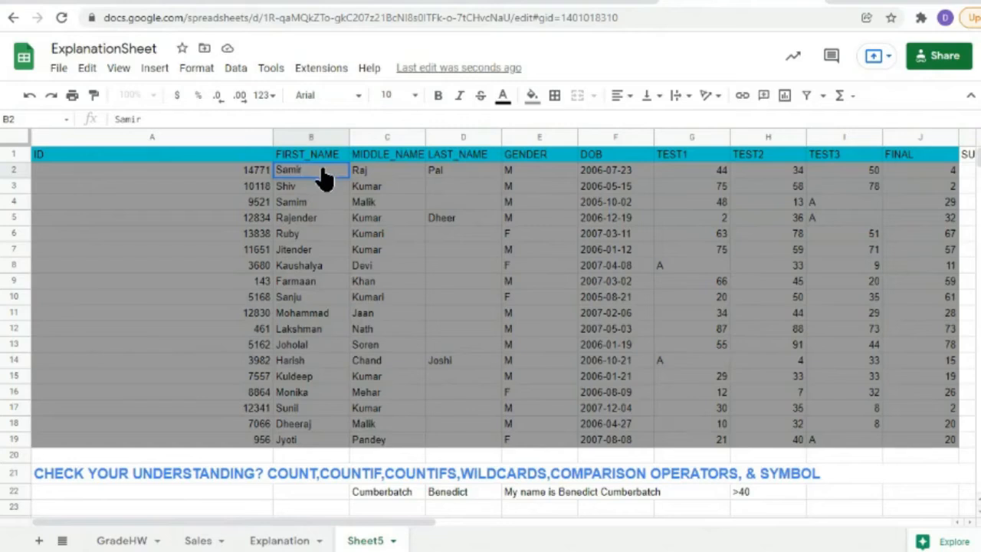
text(e)
double_click(305, 187)
text(e)
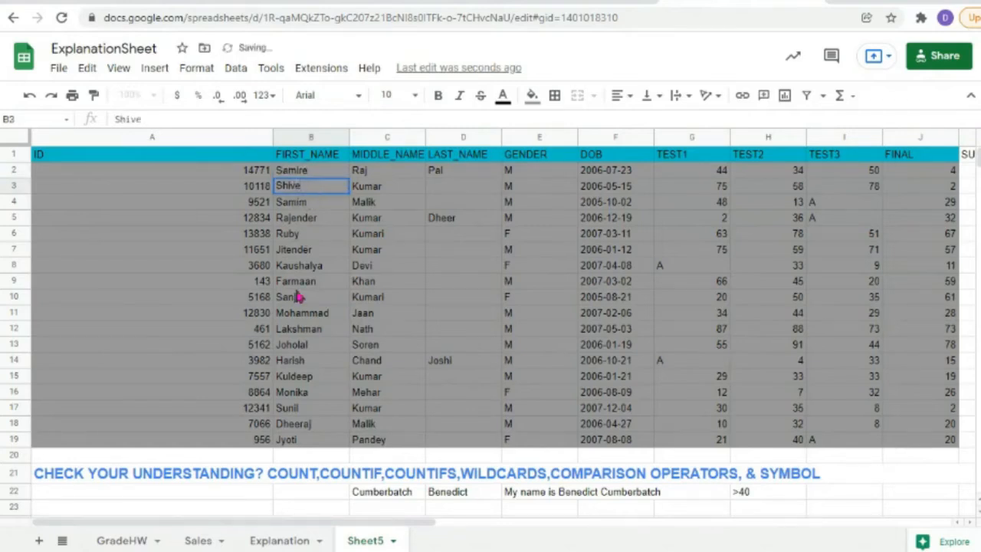
double_click(311, 301)
text(ue)
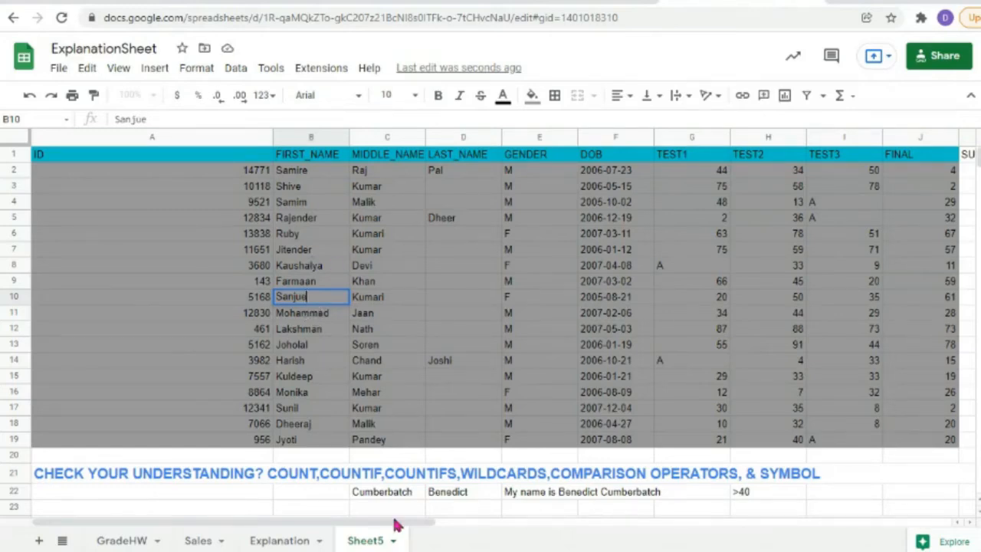
Step: Prefix the first name Jyoti in B19 with s to make sJyoti
mouse_move(400, 529)
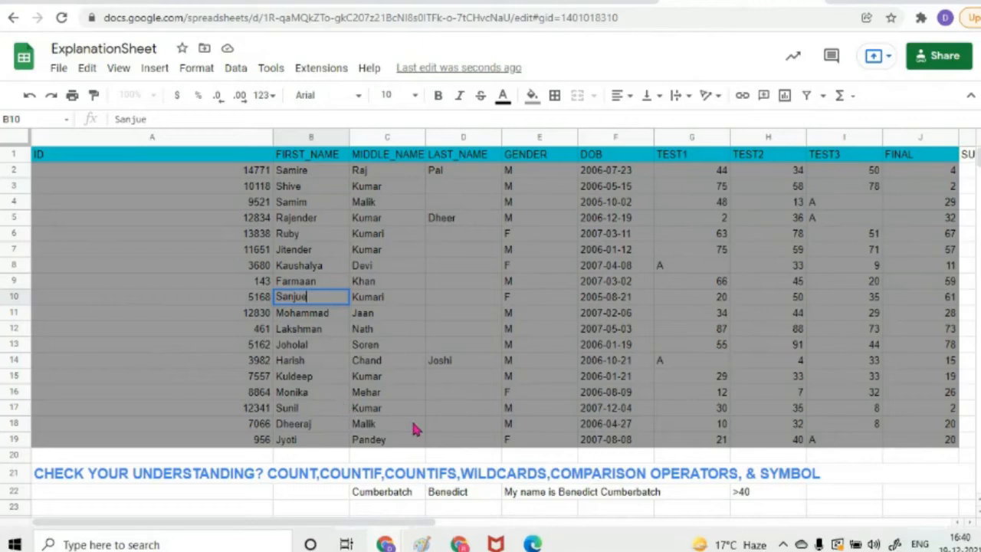
double_click(281, 443)
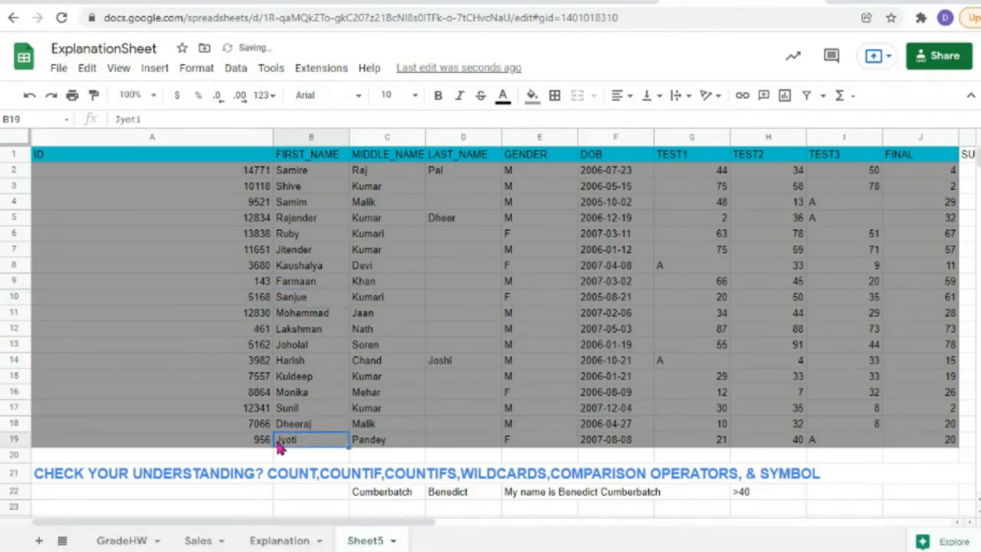
text(s)
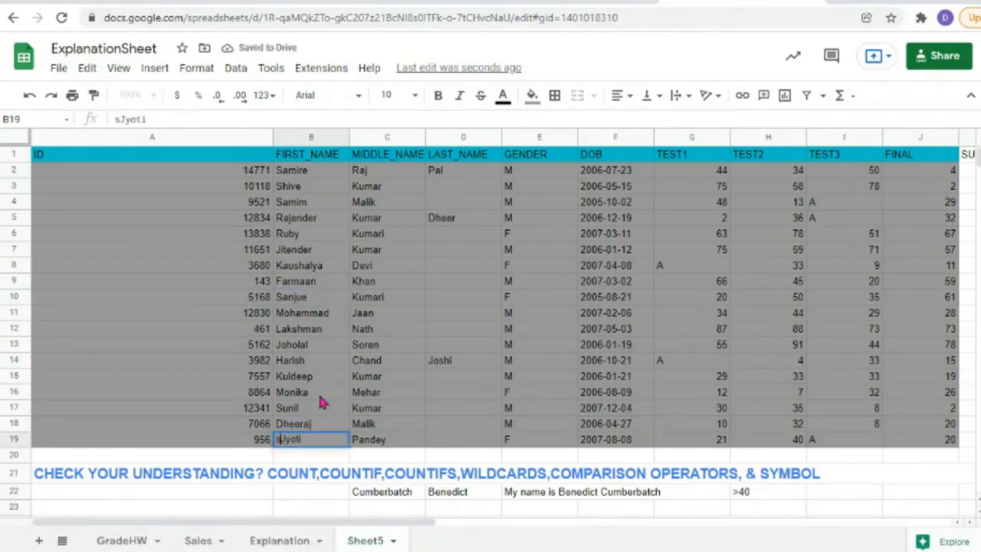
click(313, 428)
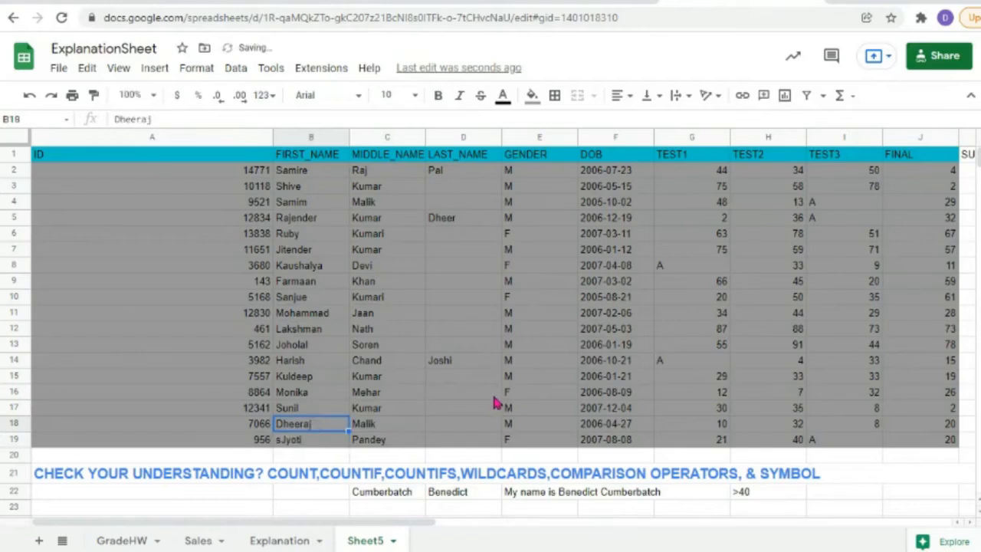
scroll(495, 402, down, 5)
Step: Set C32's ending letter to e and review the D32 COUNTIF formula
scroll(495, 402, down, 5)
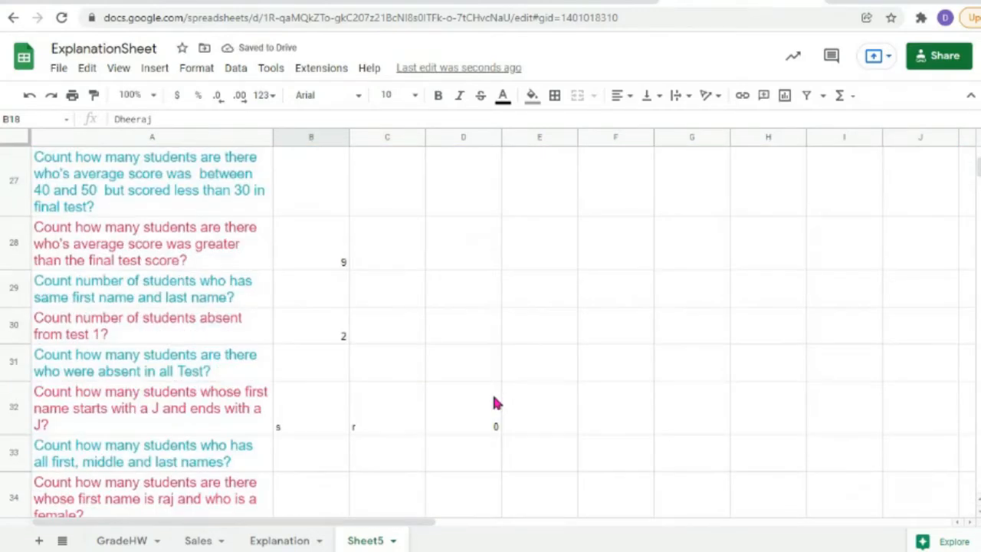
click(305, 429)
click(372, 422)
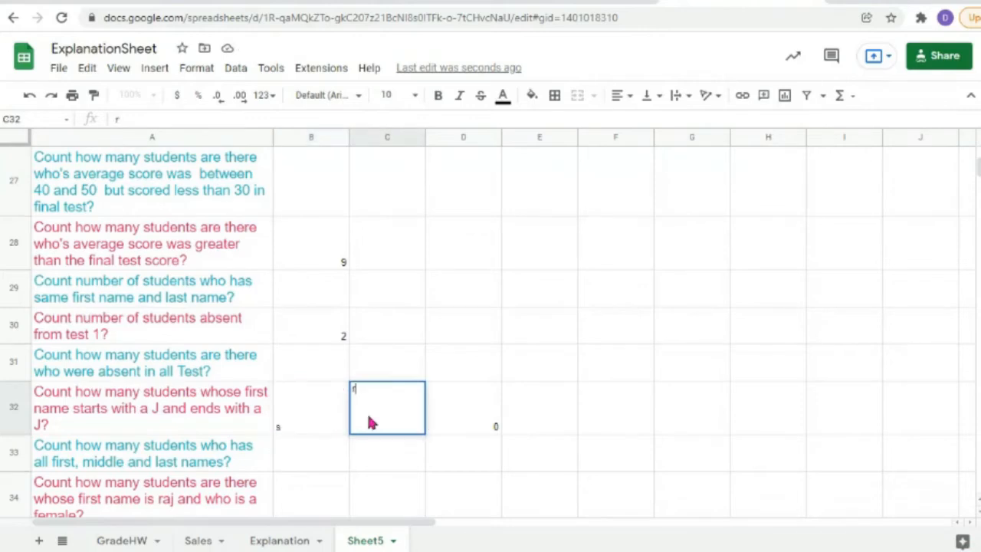
text(e)
key(Return)
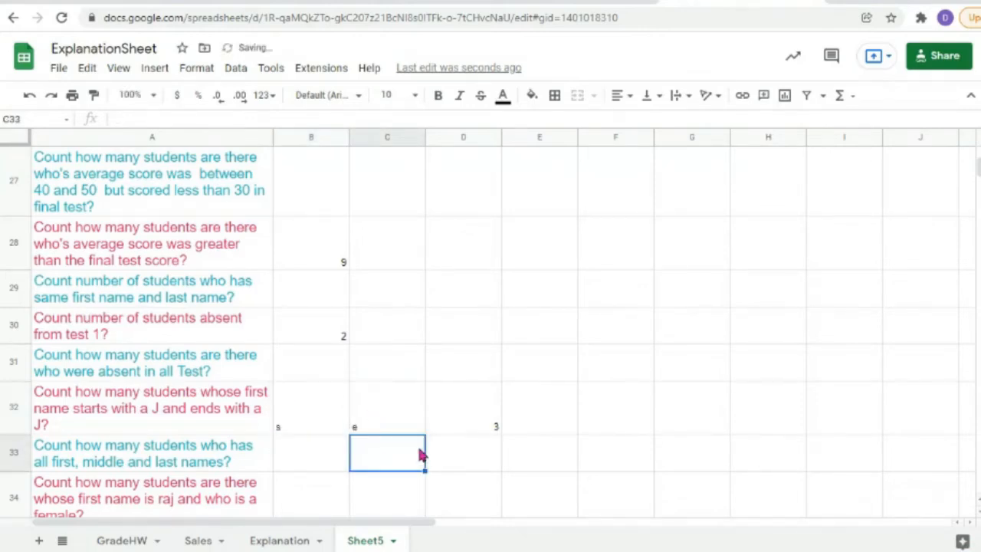
double_click(499, 425)
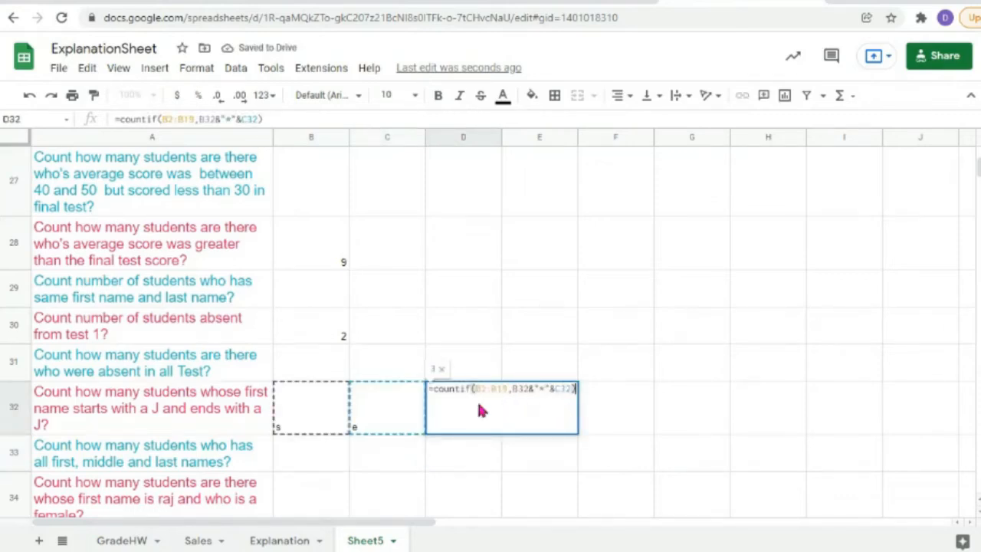
click(381, 442)
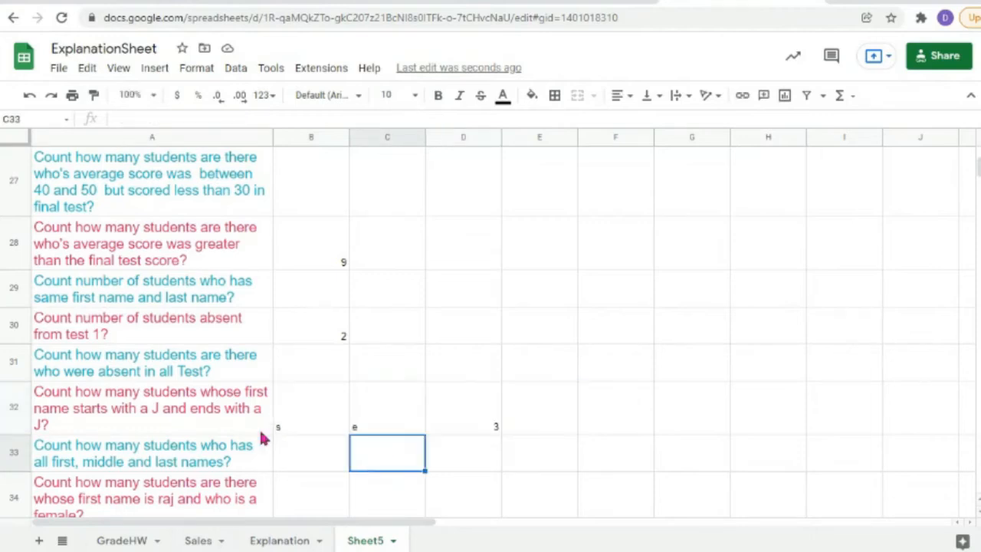
Step: Replace the starting letter s in B32 with k
click(301, 427)
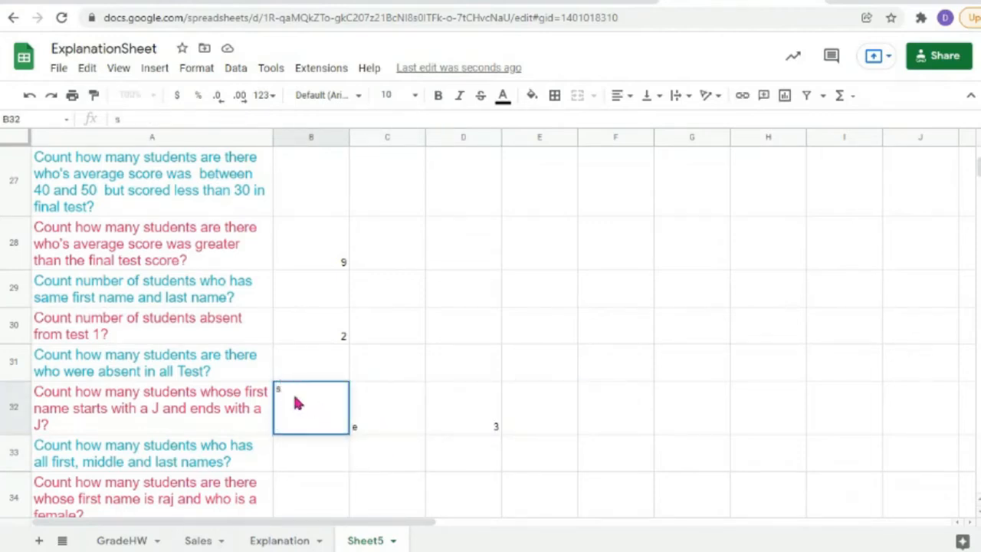
double_click(278, 387)
key(BackSpace)
text(k)
click(383, 431)
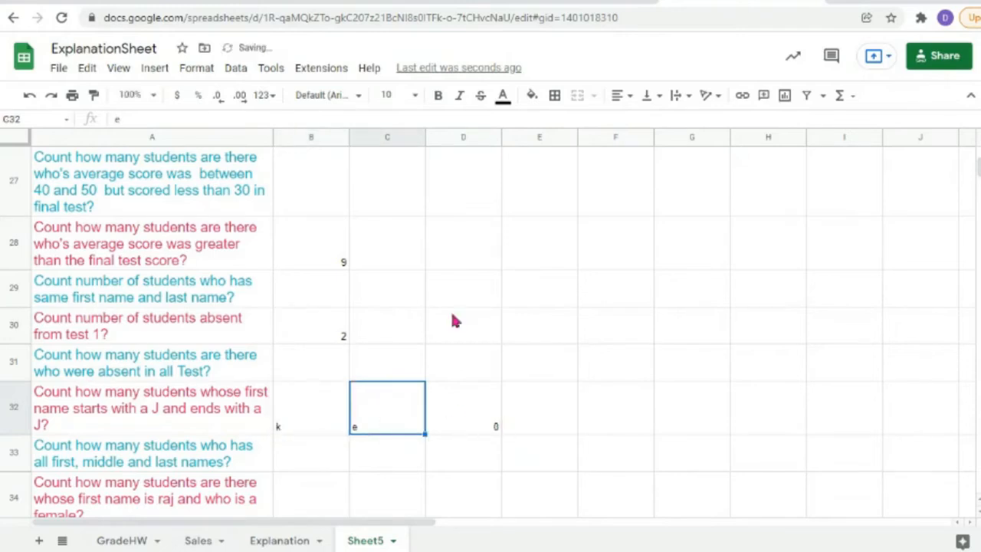
Step: Rename Kaushalya in B8 to Kaushalyae and Kuldeep in B15 to Kuldeepe
scroll(450, 308, up, 1)
scroll(429, 282, up, 10)
click(324, 269)
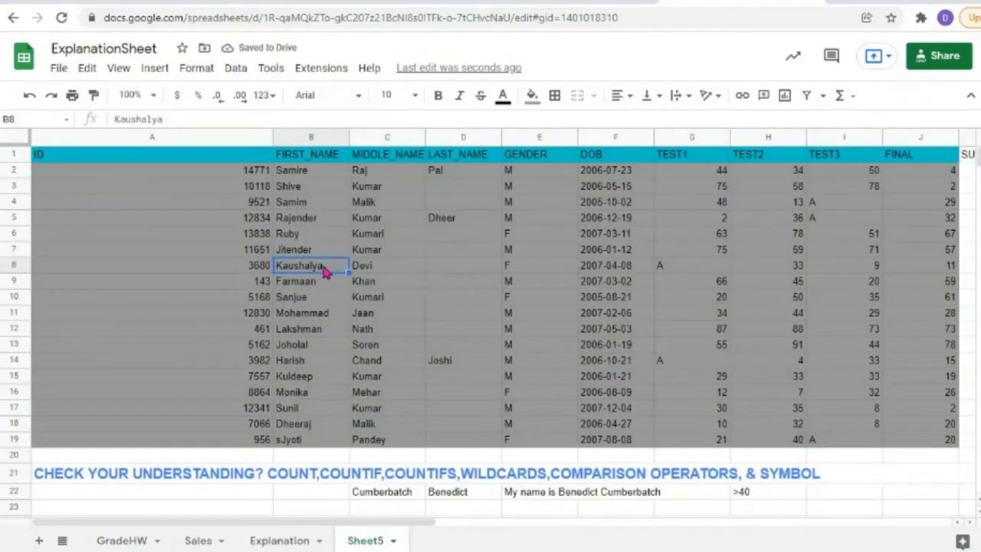
text(e)
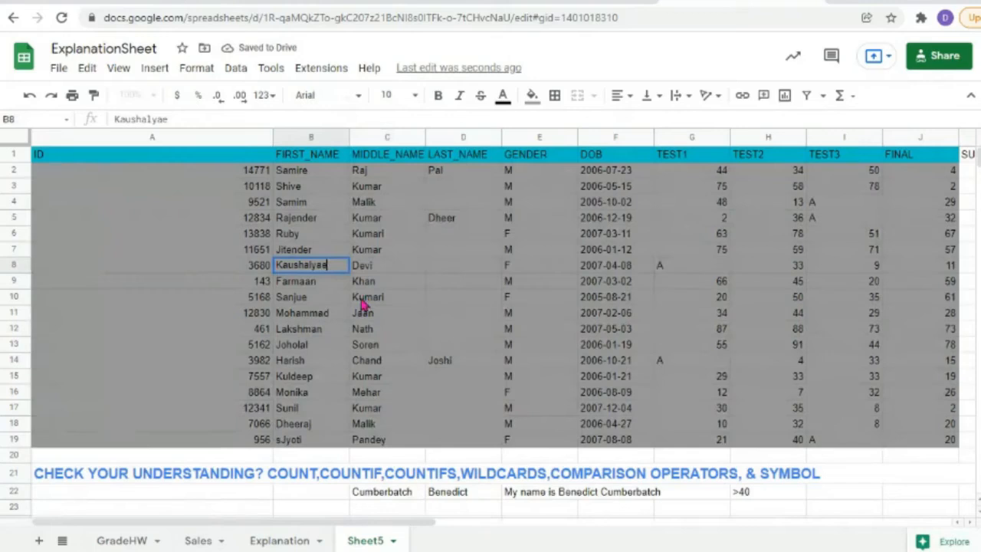
double_click(320, 378)
text(e)
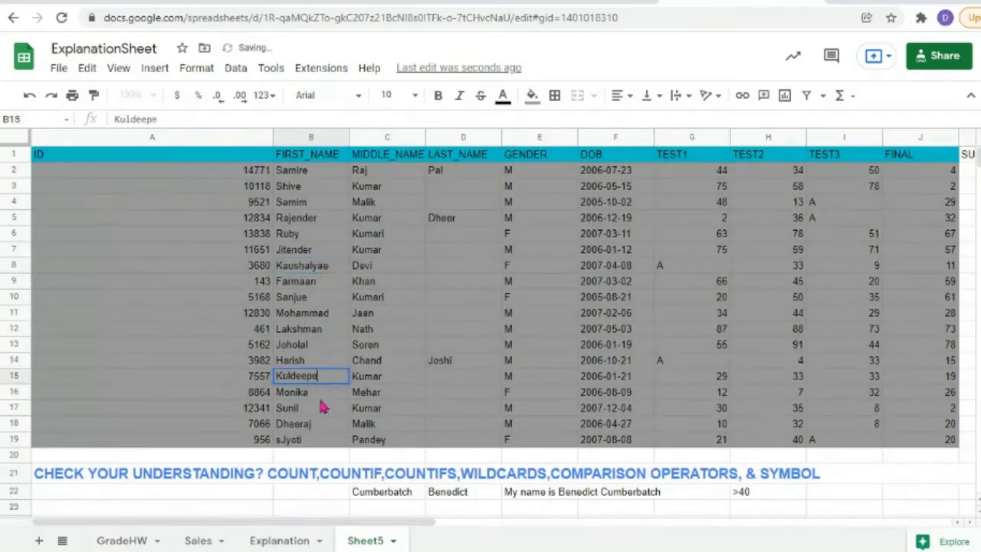
click(305, 410)
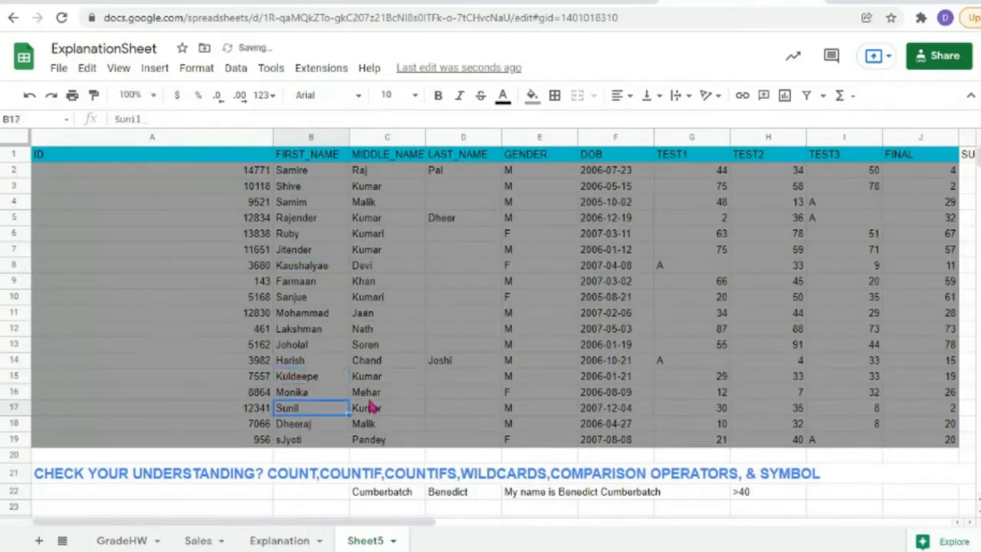
Step: Re-enter =countif(B2:B19,B32&"*"&C32) in D32 so it shows 2
scroll(405, 399, down, 10)
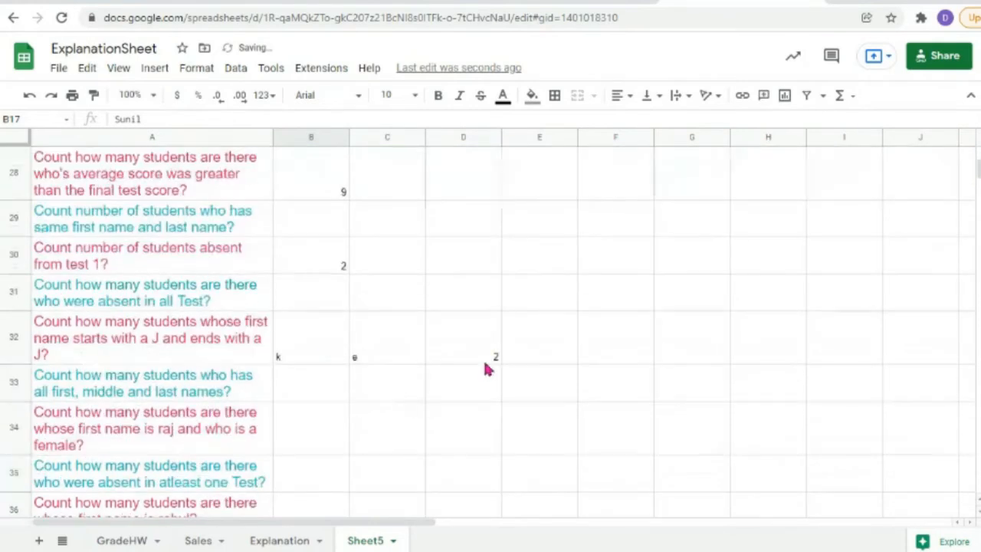
click(499, 356)
text(=countif(B2:B19,B32&"*"&C32))
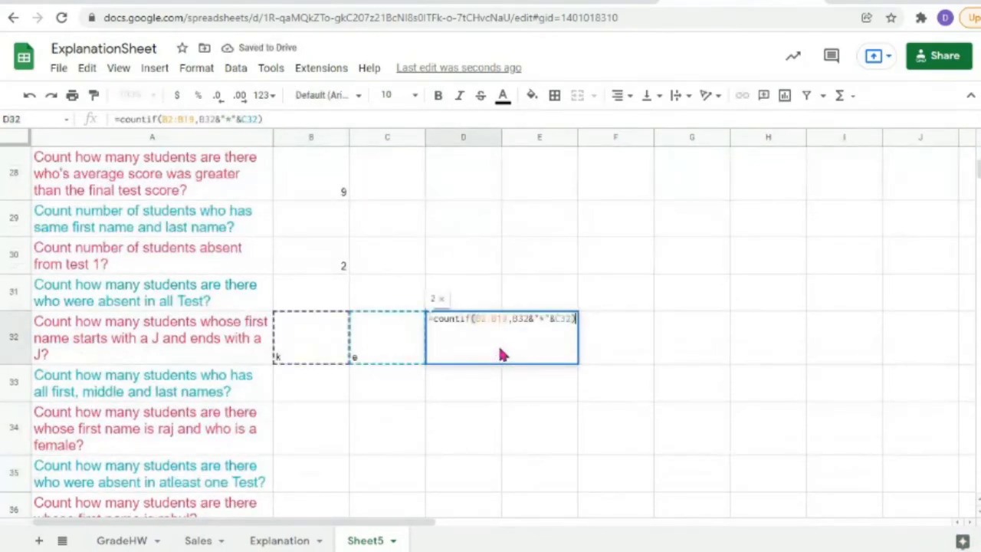
click(333, 437)
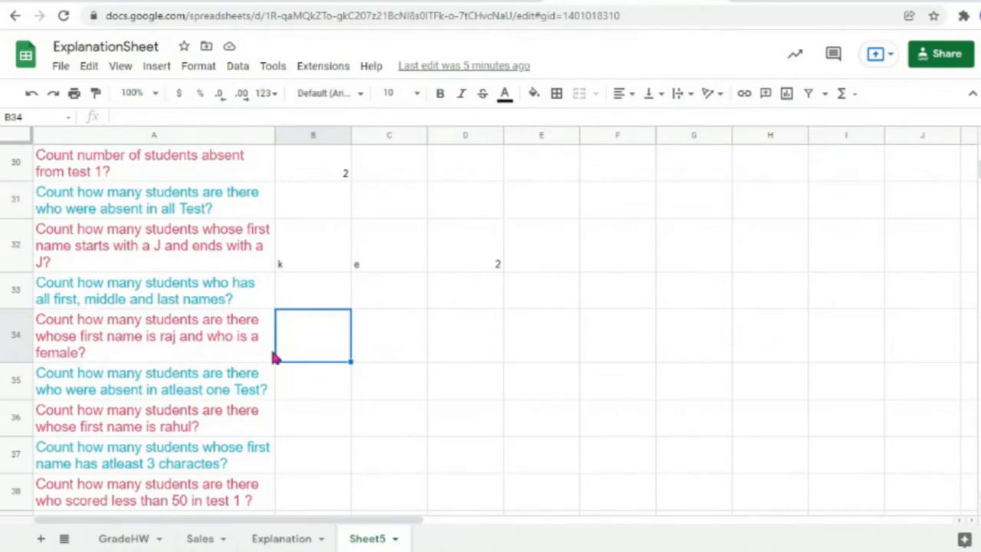
scroll(383, 351, up, 10)
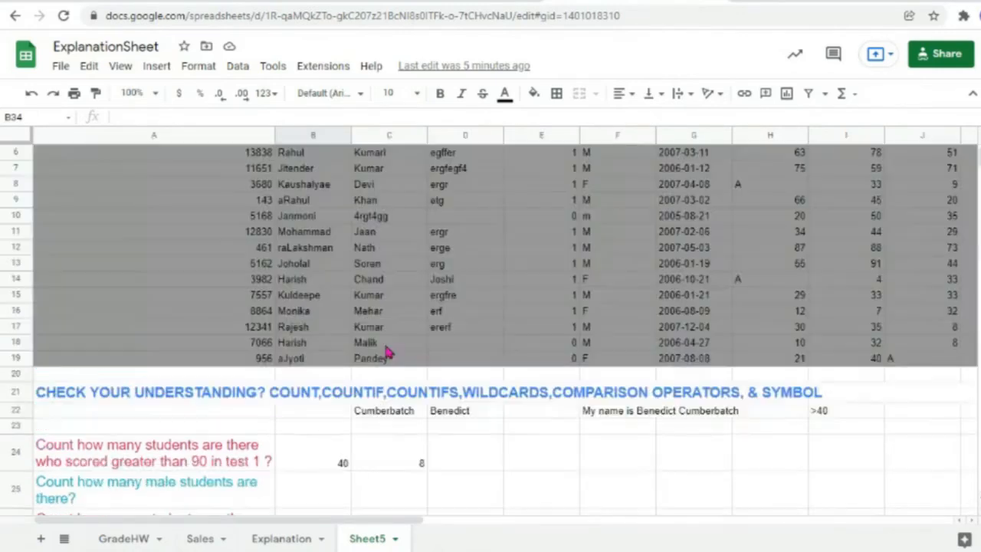
scroll(387, 353, up, 2)
drag(307, 438, 306, 174)
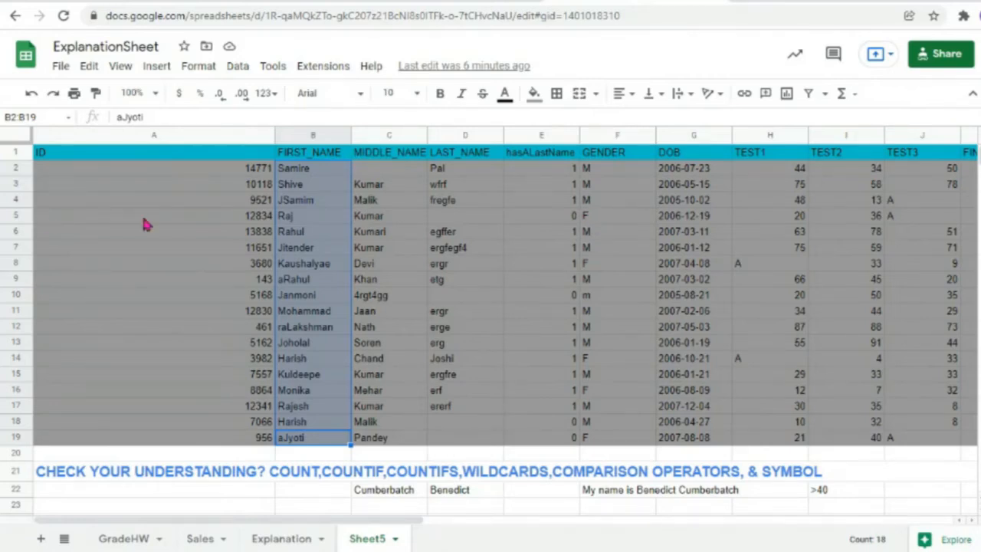
click(592, 219)
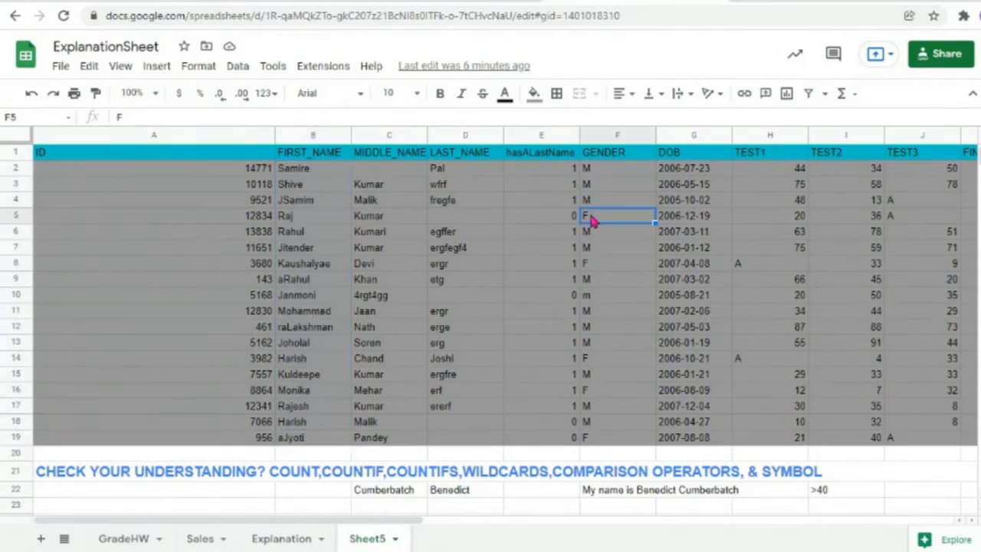
click(314, 221)
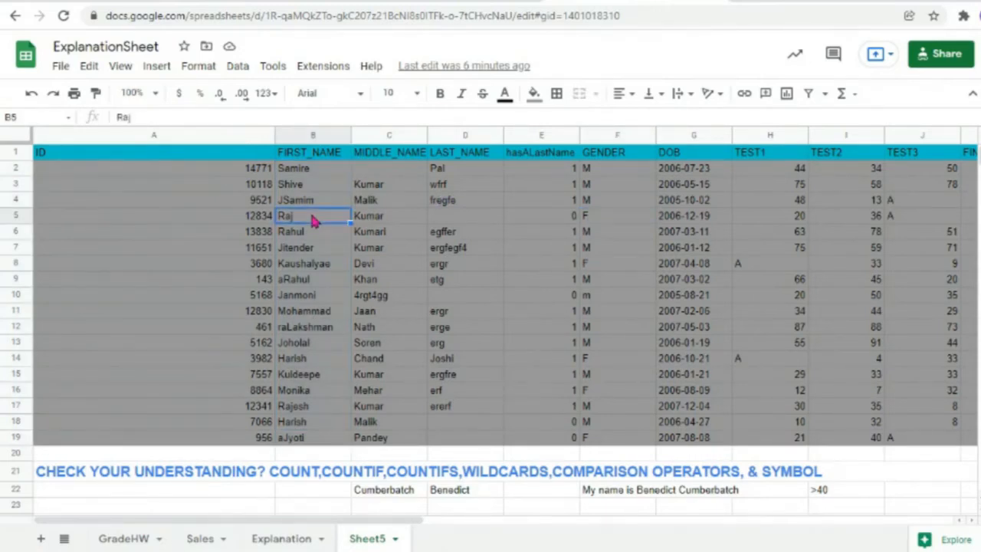
click(593, 220)
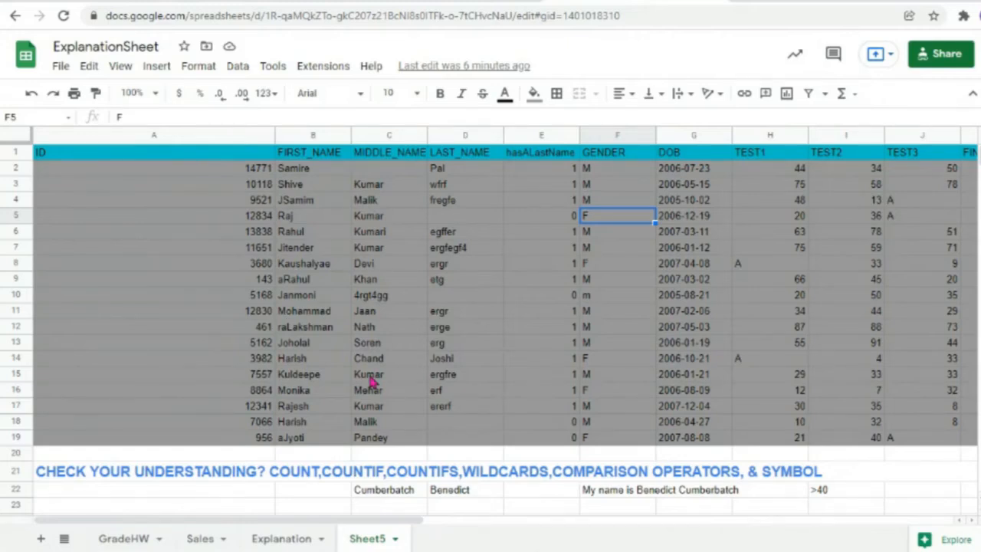
scroll(370, 381, down, 10)
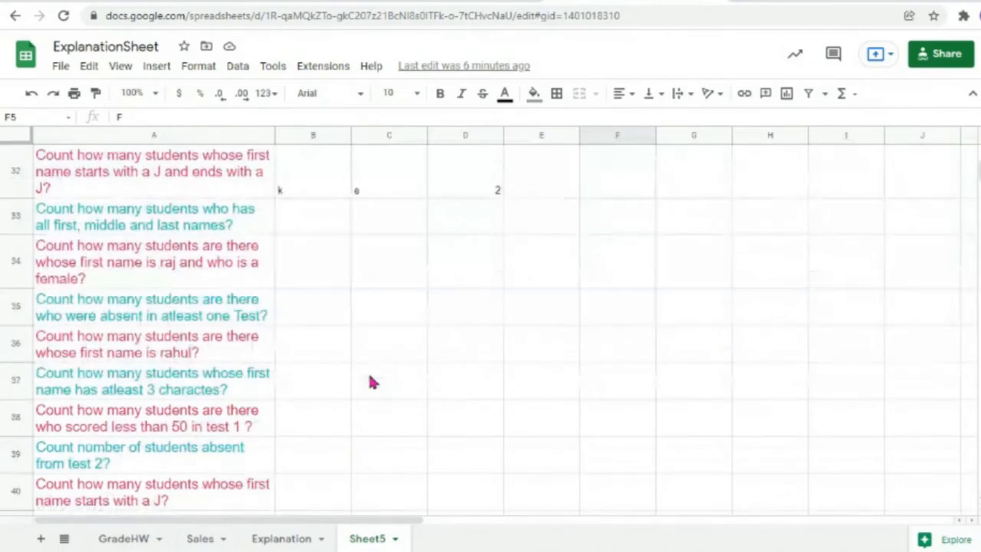
Step: Enter =countifs(B2:B19,"=raj",F2:F19,"=F") in D34 to count female students named raj
click(308, 264)
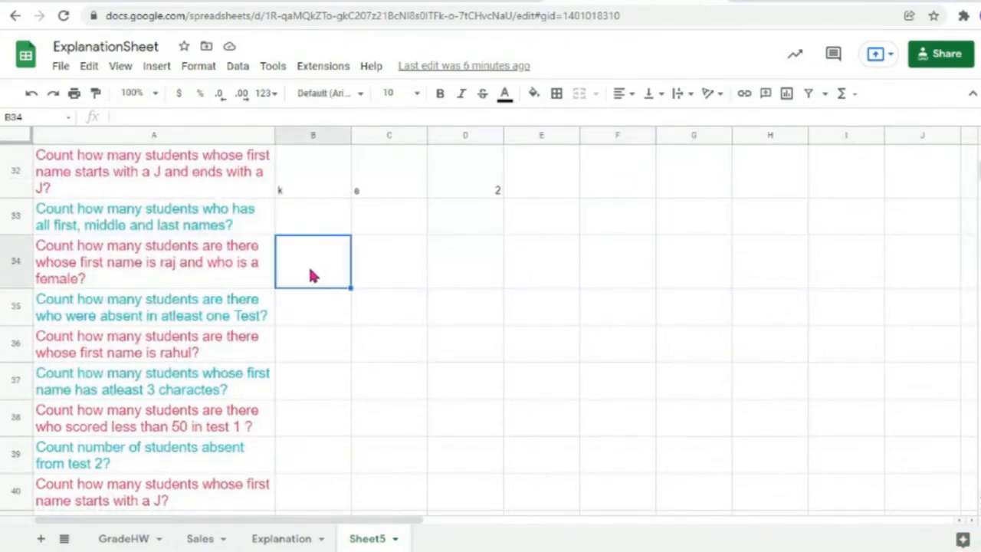
double_click(457, 271)
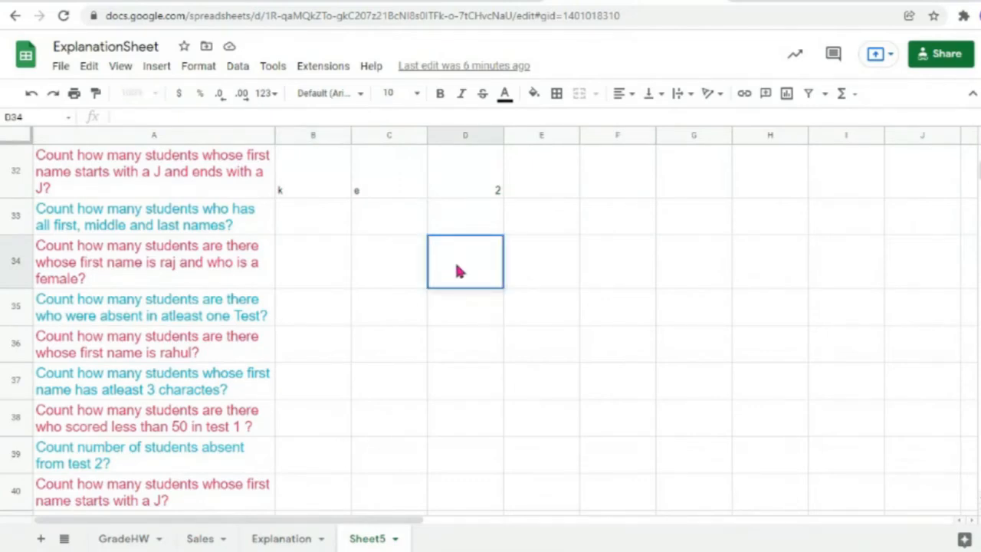
text(=co)
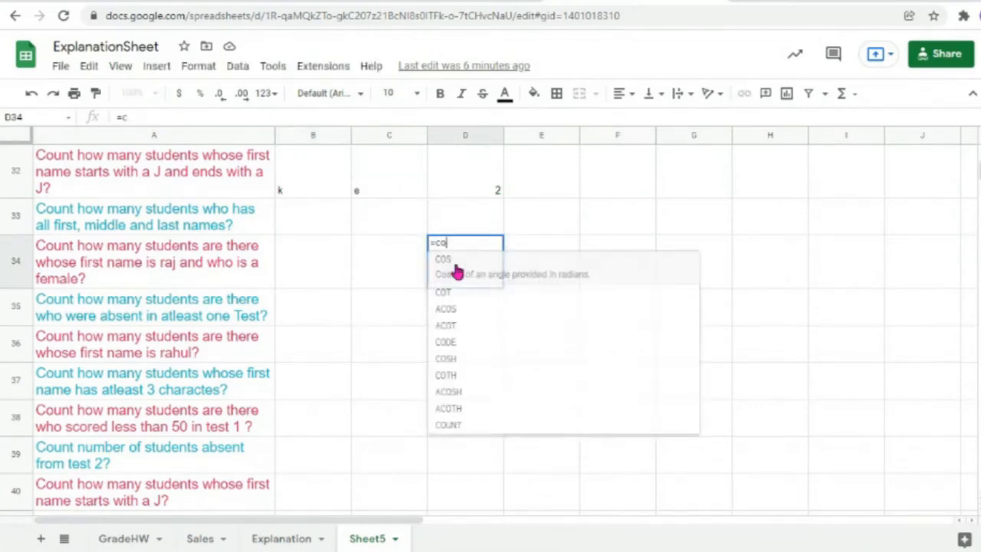
text(untifs()
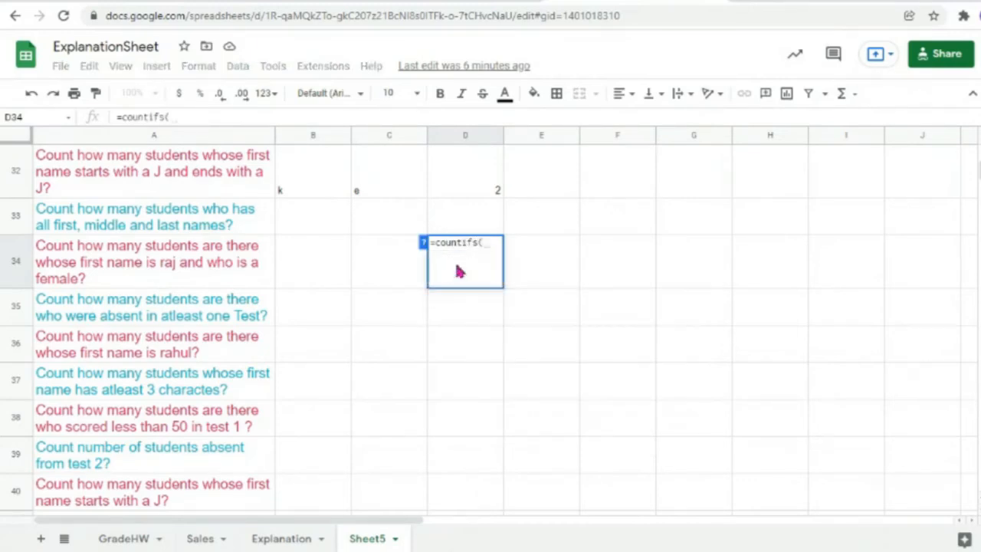
scroll(458, 270, up, 15)
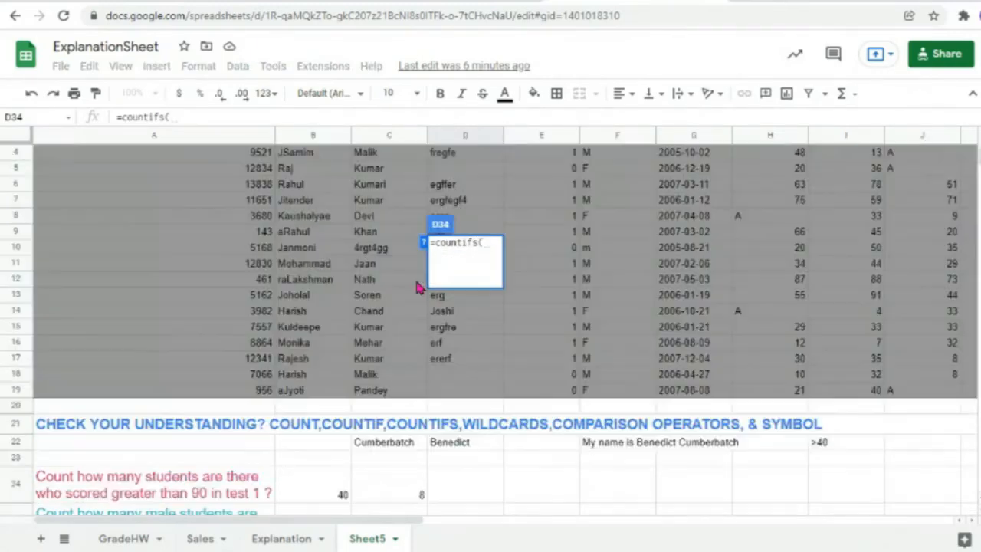
scroll(418, 287, up, 2)
drag(295, 438, 301, 173)
text(,"")
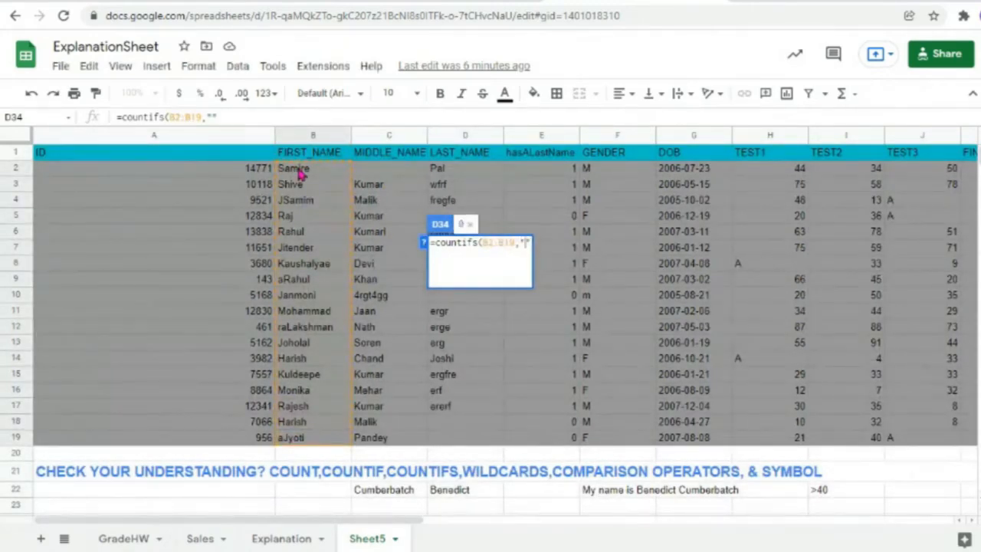
text(=raj)
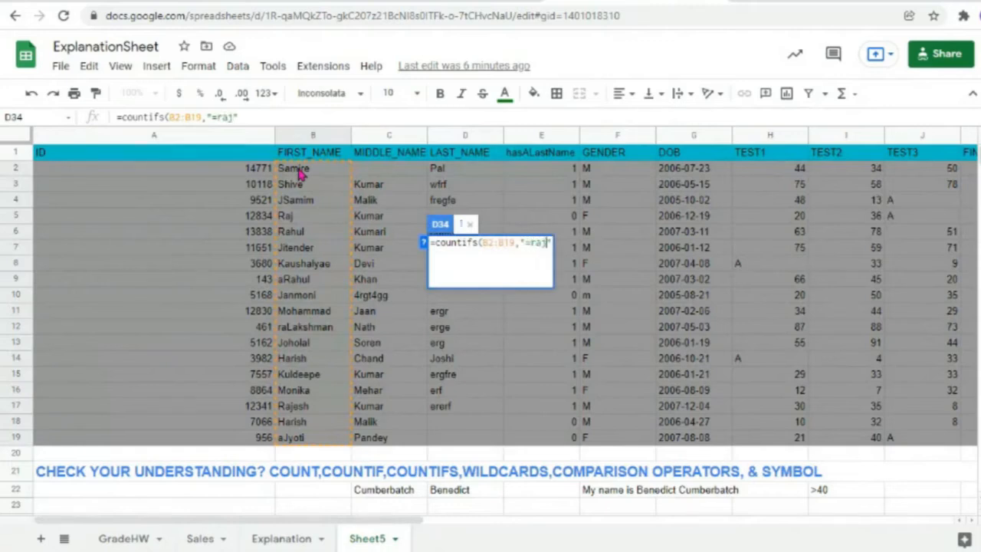
text(,)
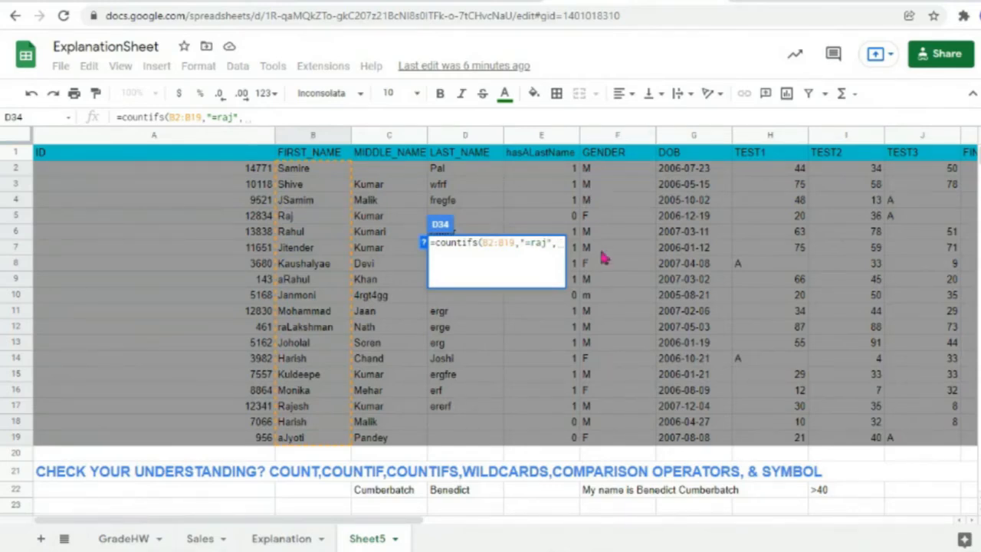
drag(609, 438, 607, 174)
text(,)
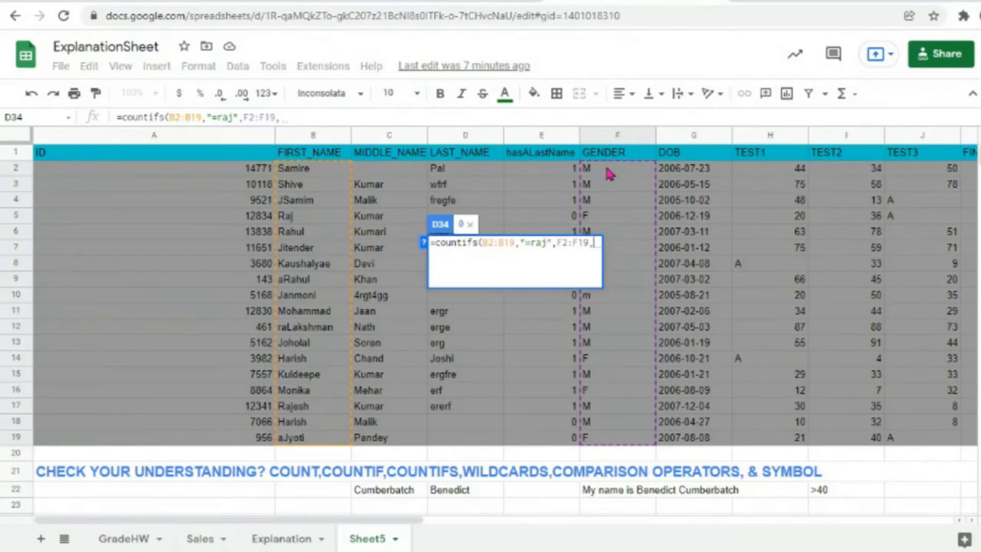
text(")
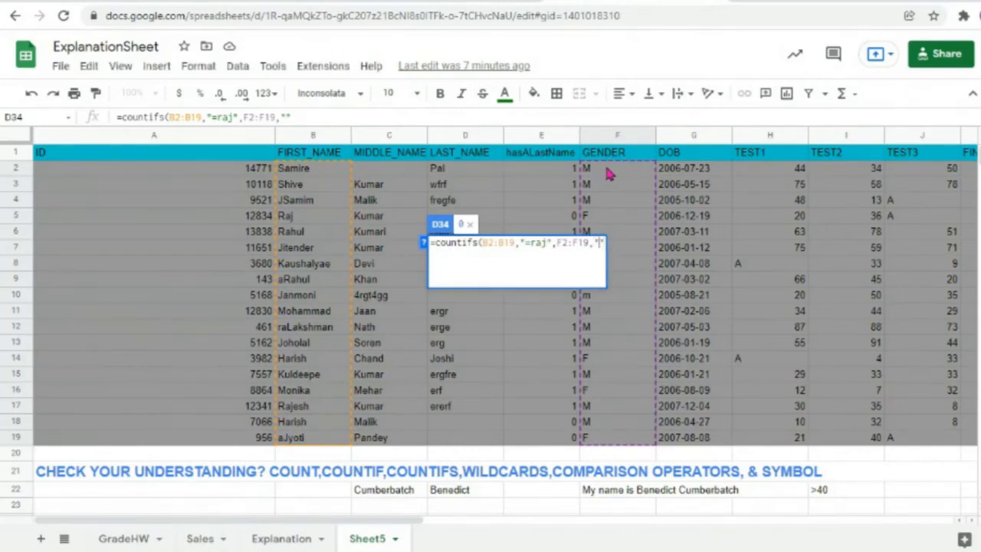
text(=F")
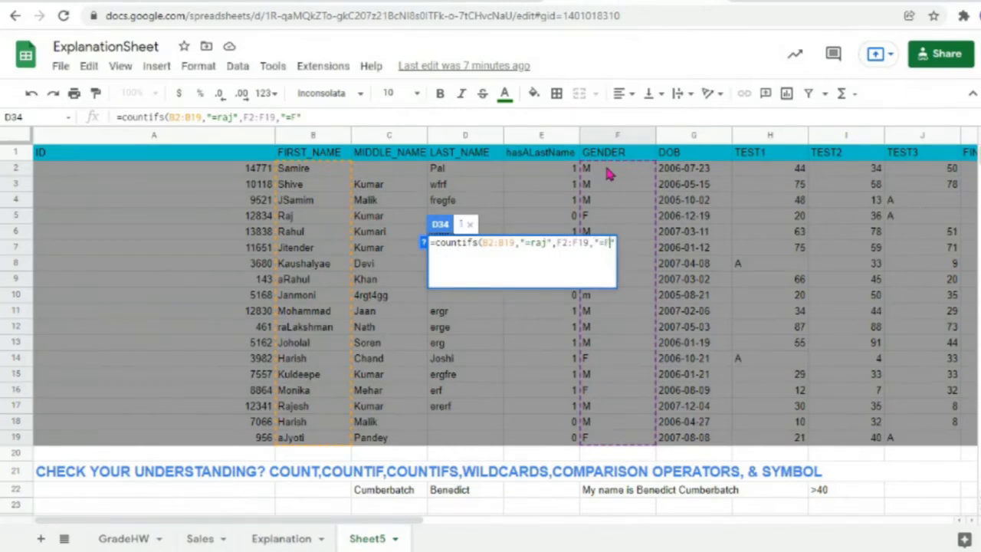
text())
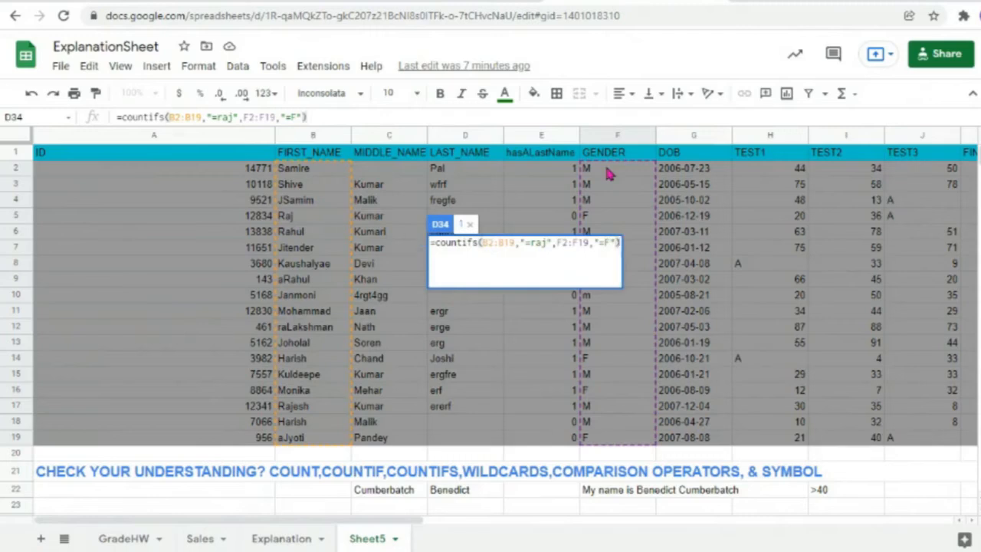
key(Return)
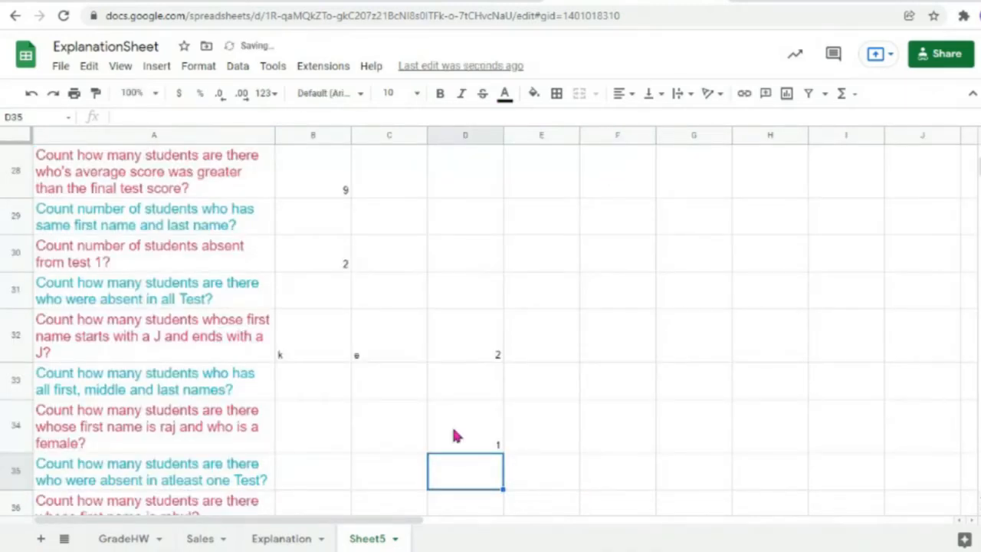
Step: Shorten the first name Rajesh in B17 to Raj and check the D34 count
click(453, 435)
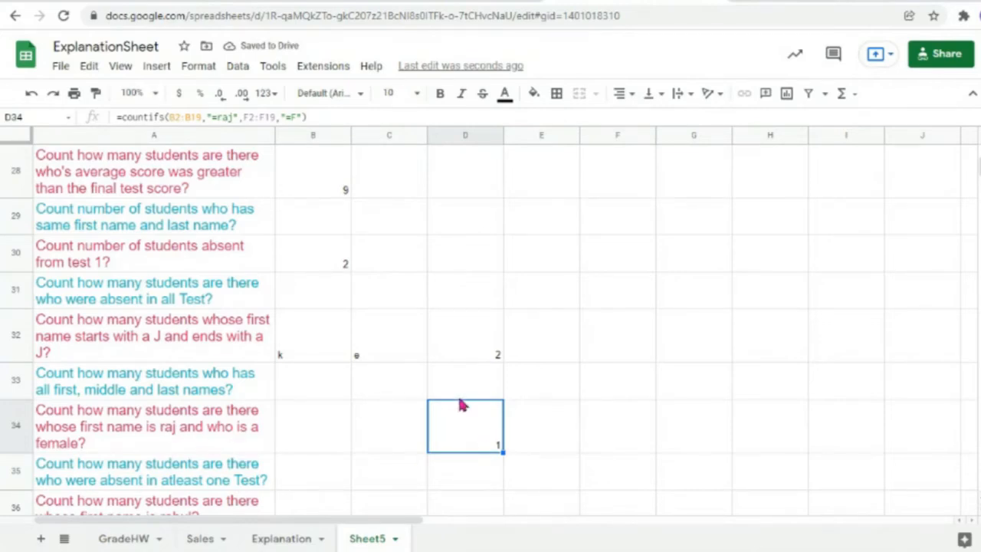
scroll(460, 406, up, 15)
click(300, 217)
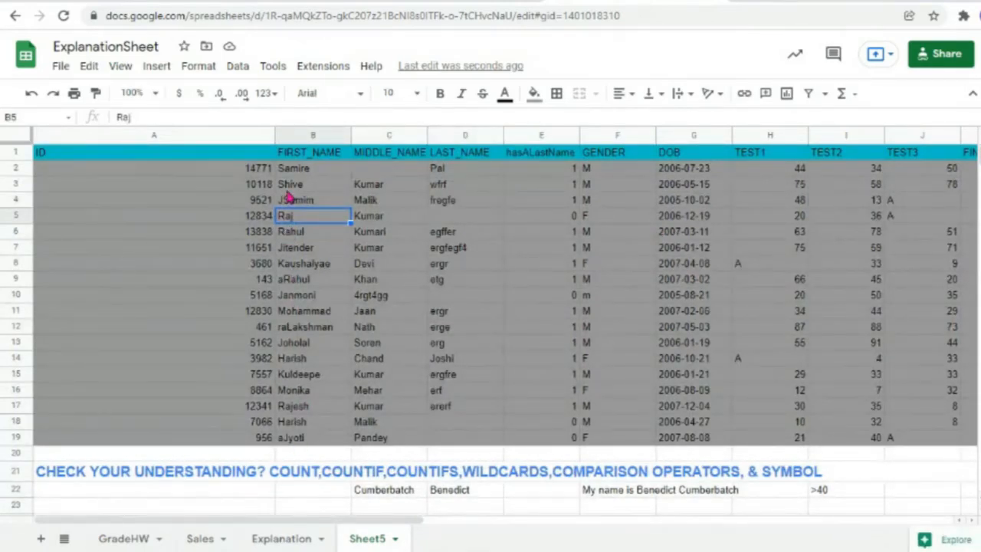
click(315, 410)
key(BackSpace)
key(BackSpace)
key(BackSpace)
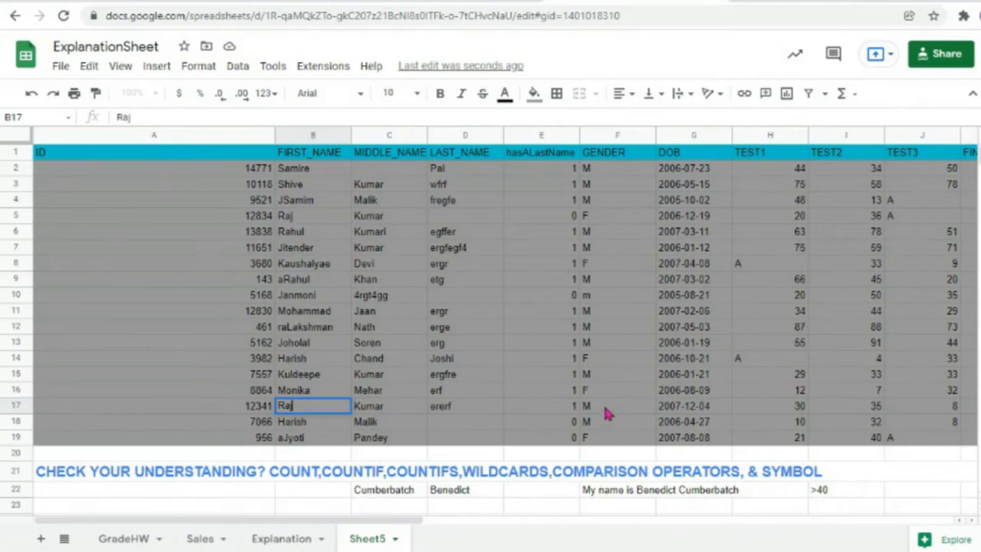
click(317, 426)
scroll(460, 486, down, 12)
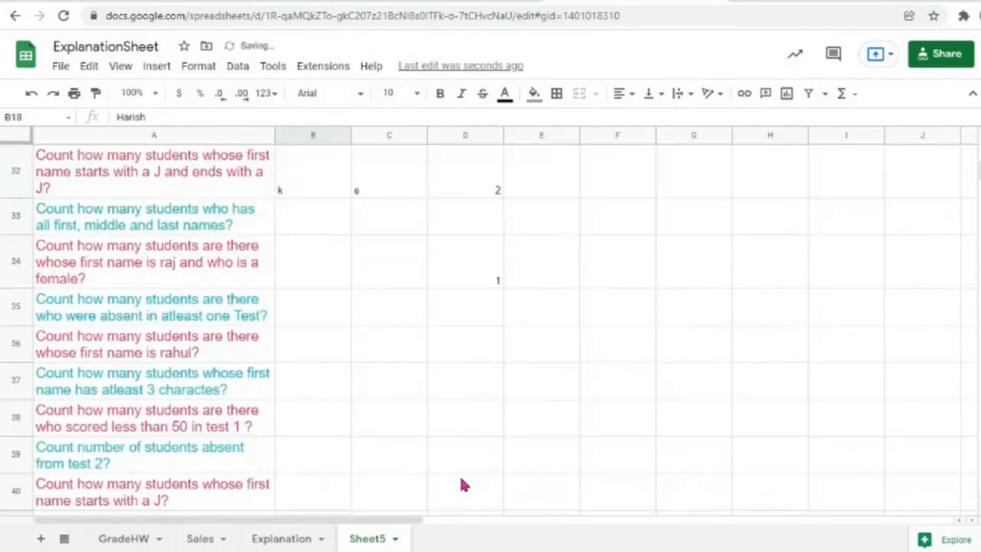
scroll(463, 484, down, 5)
scroll(462, 481, up, 7)
click(475, 383)
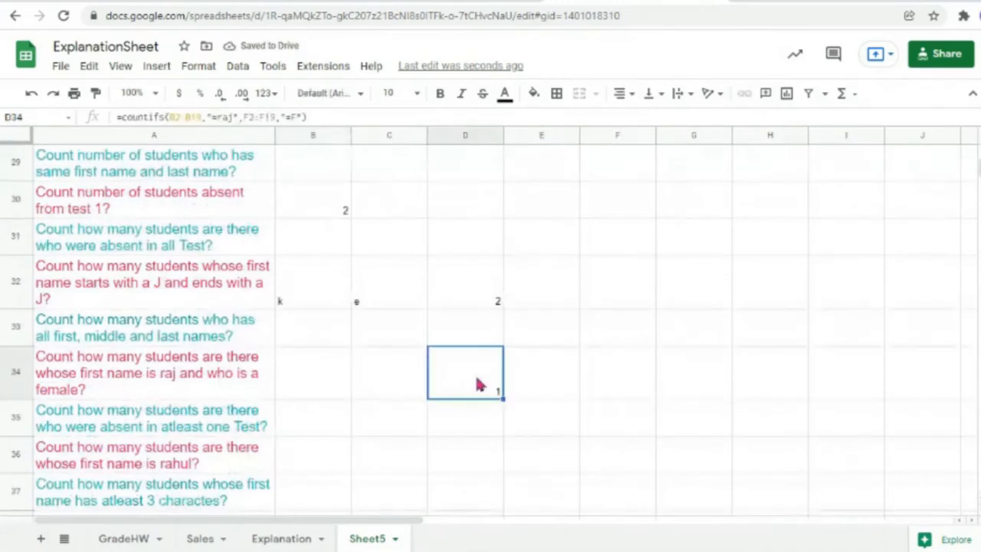
Step: Change the row 17 gender in F17 to F, raising D34's count to 2
scroll(355, 448, up, 15)
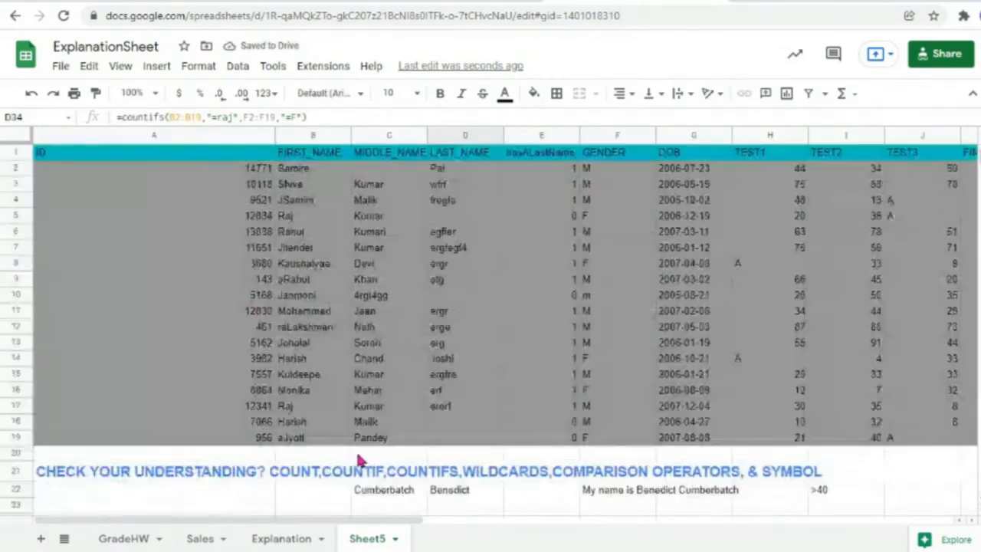
click(617, 407)
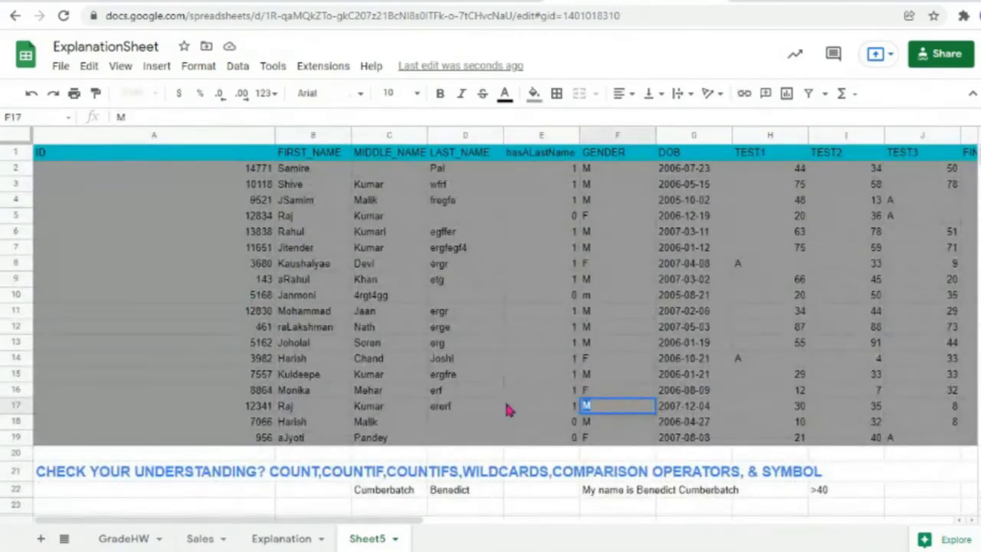
text(F)
click(410, 394)
scroll(411, 405, down, 1)
scroll(410, 405, down, 10)
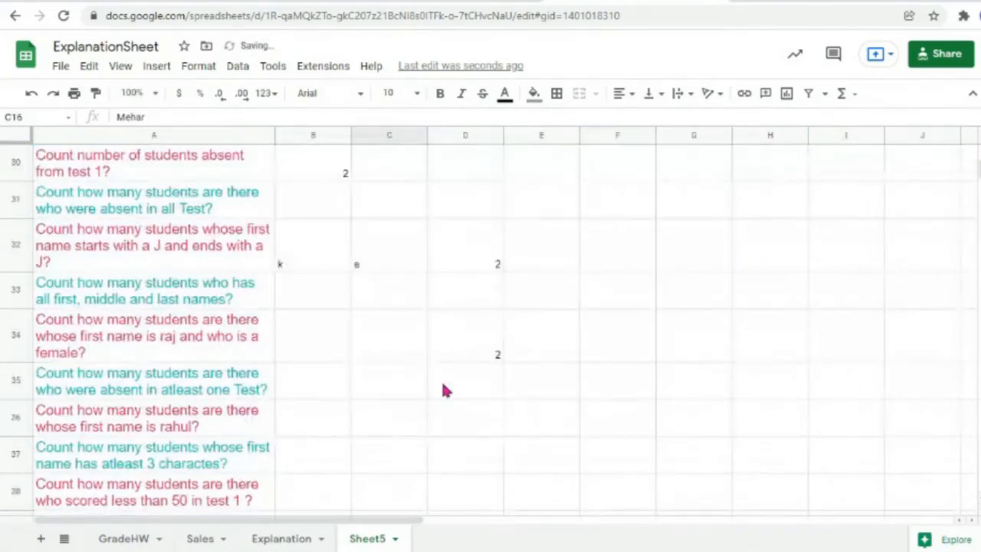
click(475, 349)
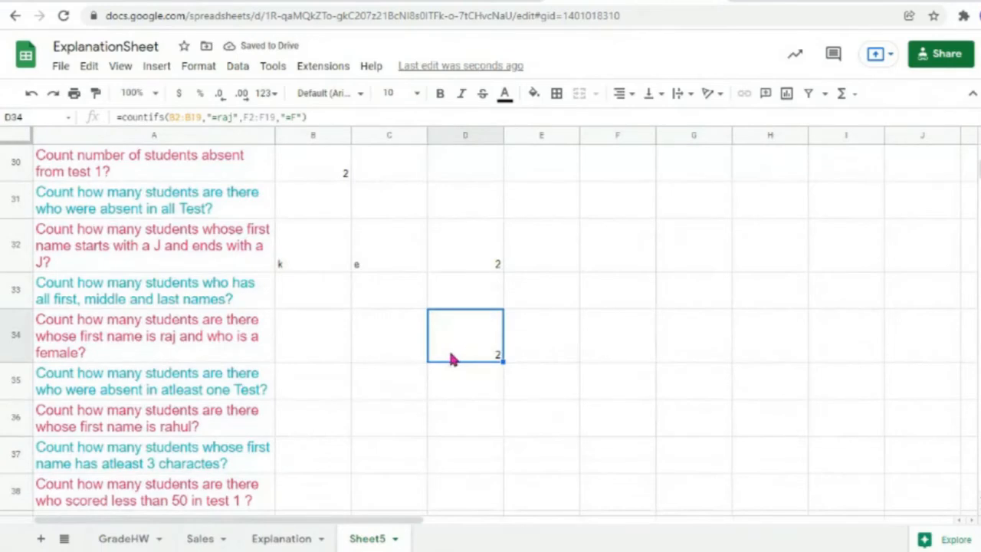
Step: In the D34 COUNTIFS, replace the fixed name raj with a reference to B34 ("="&B34)
double_click(462, 356)
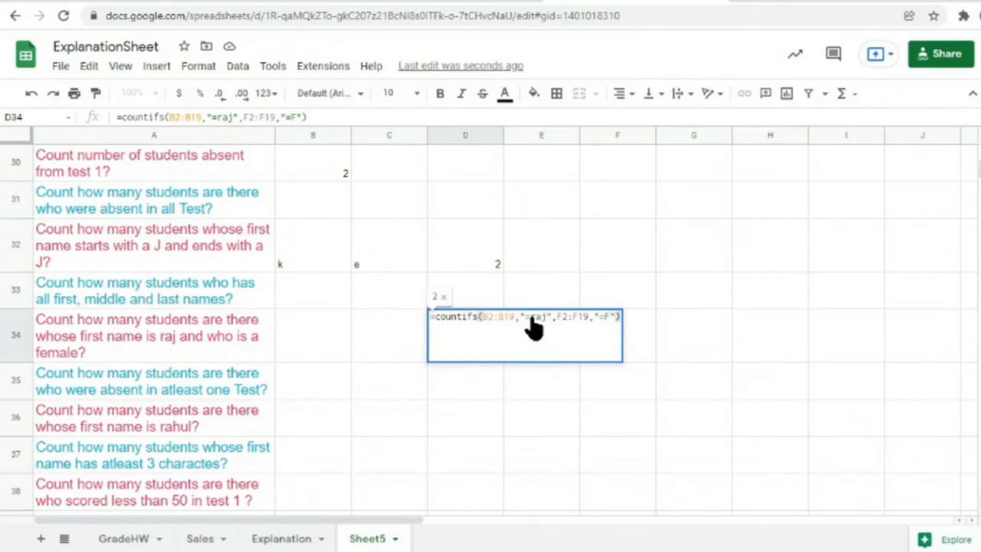
drag(531, 321, 542, 322)
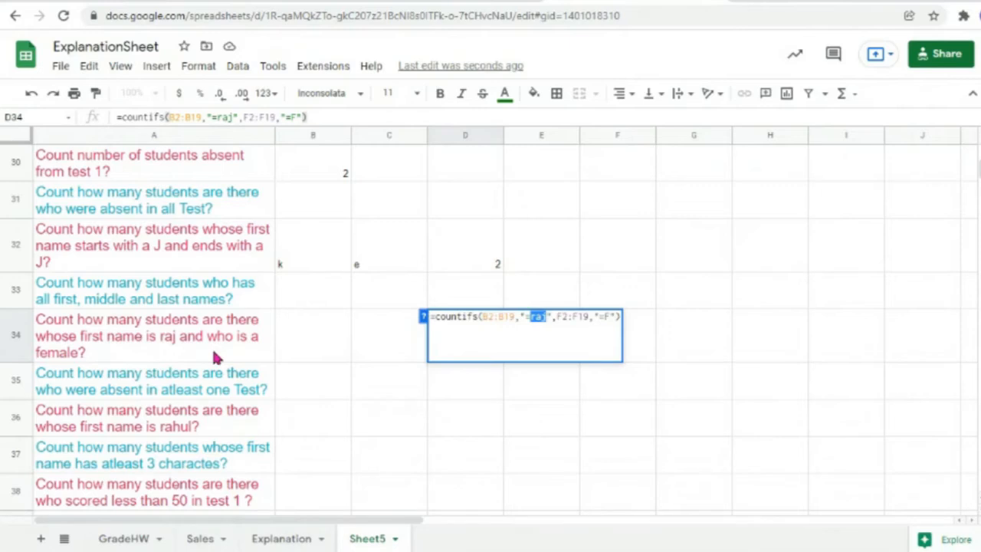
click(548, 323)
key(BackSpace)
key(BackSpace)
key(BackSpace)
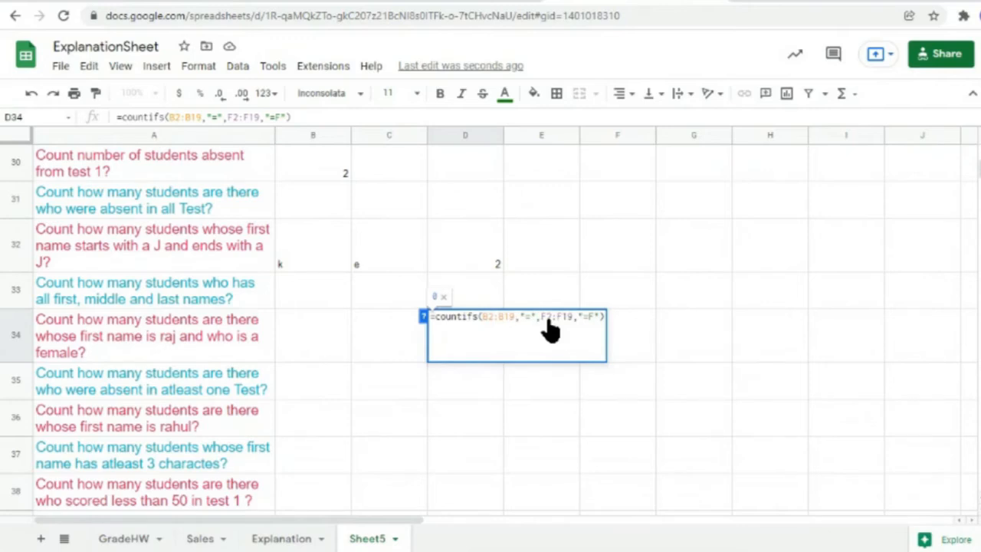
text(&)
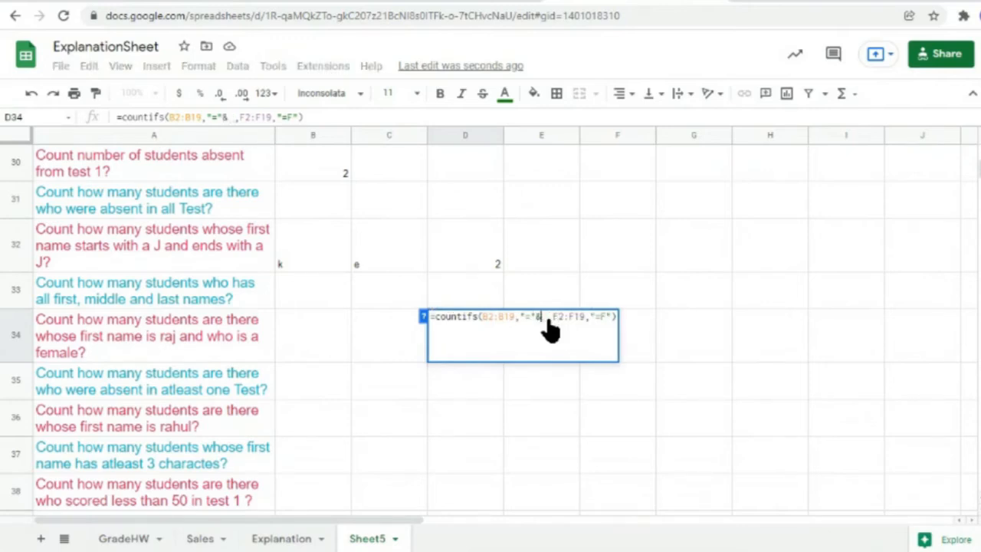
click(321, 341)
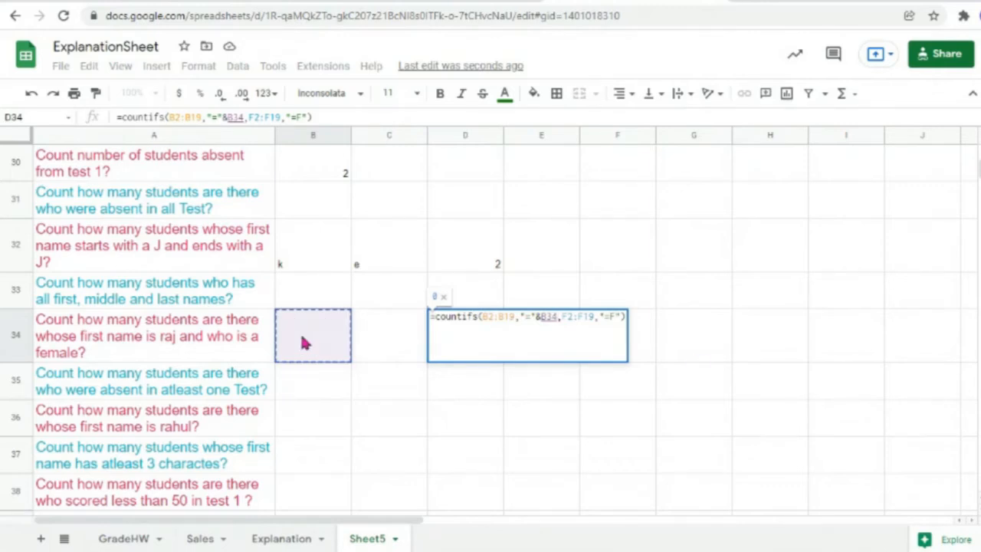
Step: Replace the fixed gender F with "="&C34 and confirm the formula
click(616, 317)
key(BackSpace)
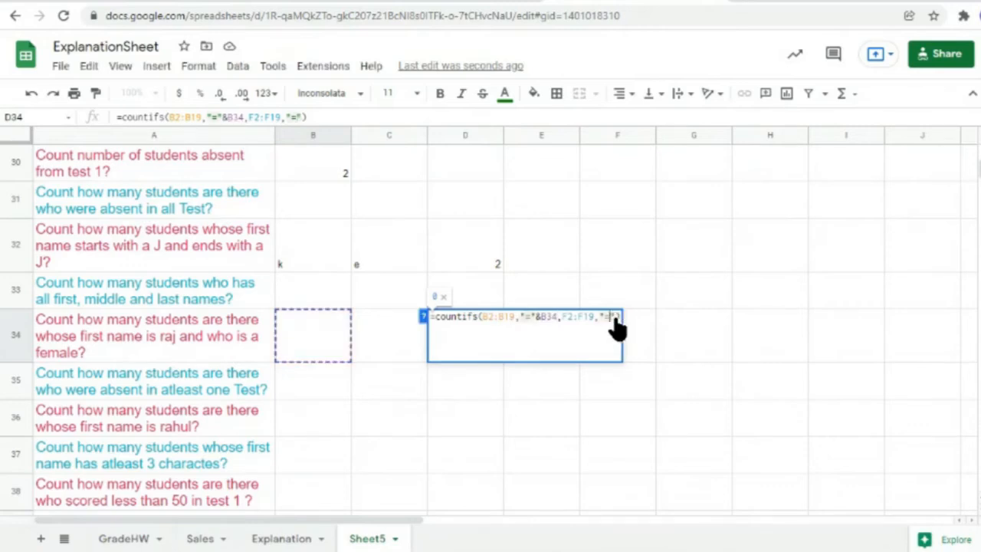
text(&)
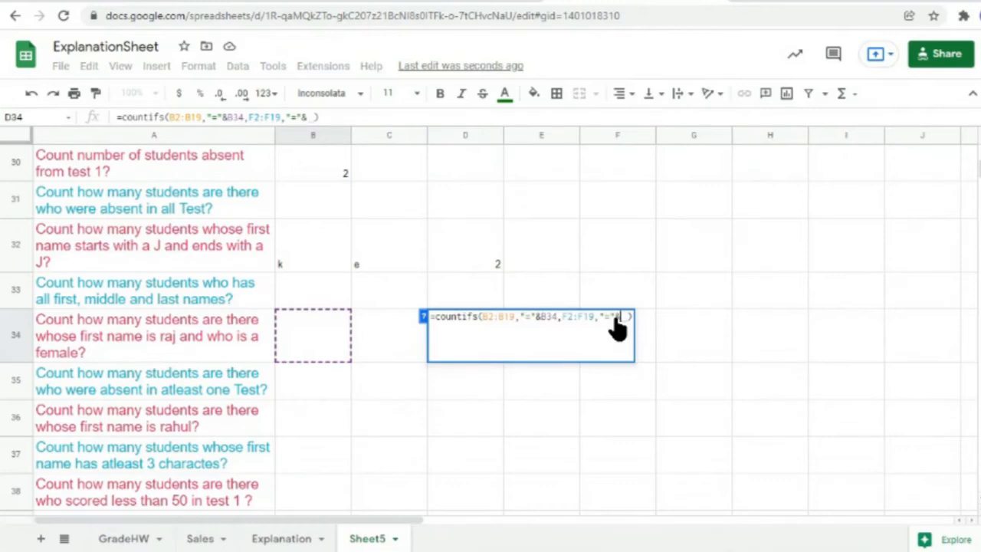
click(385, 326)
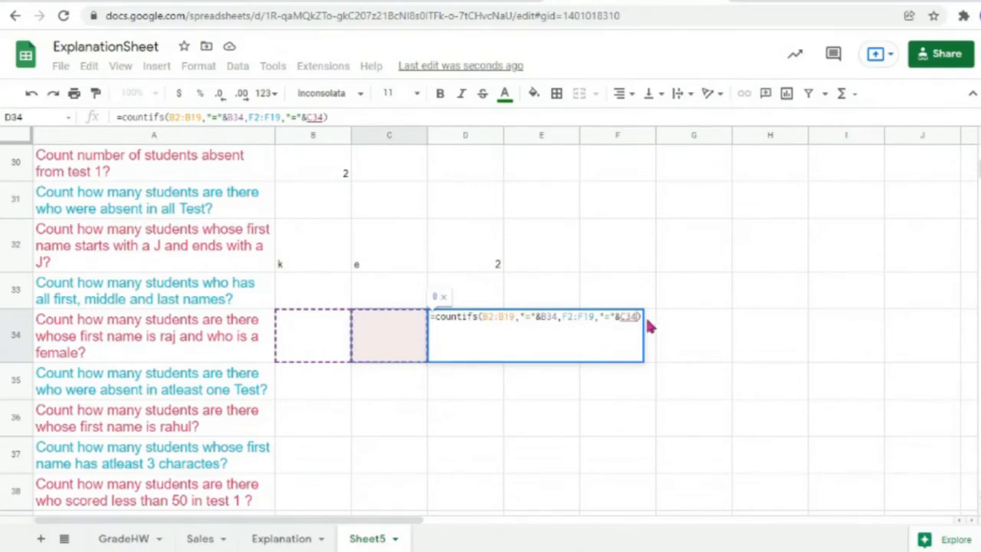
click(400, 391)
click(396, 335)
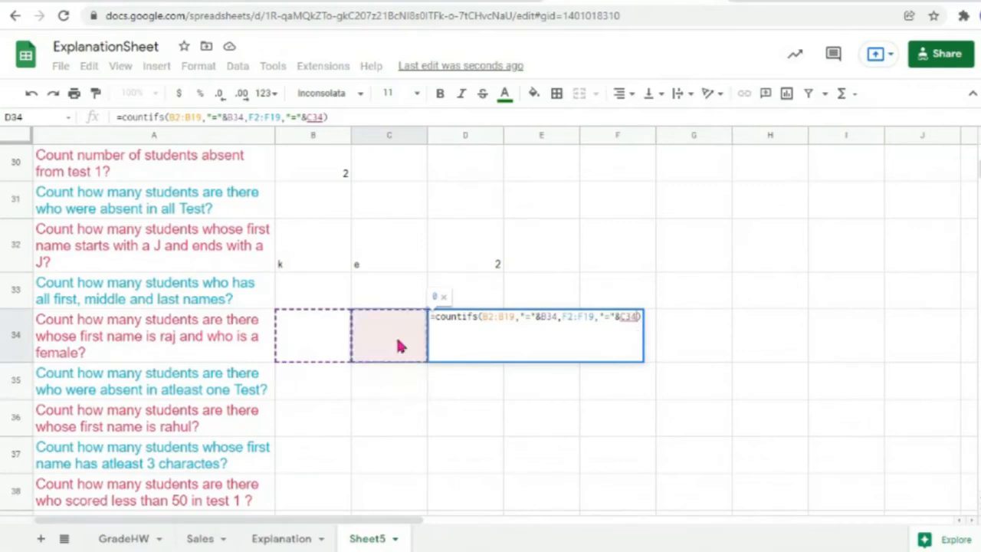
key(Return)
Step: Enter raj in B34 and f in C34 so D34 returns 2, then scroll up to the table
click(494, 343)
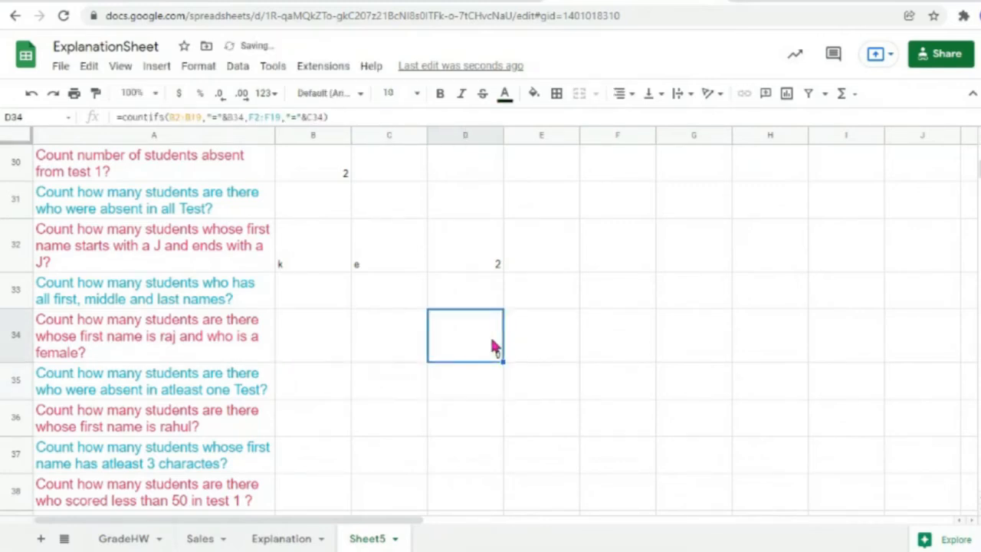
click(300, 337)
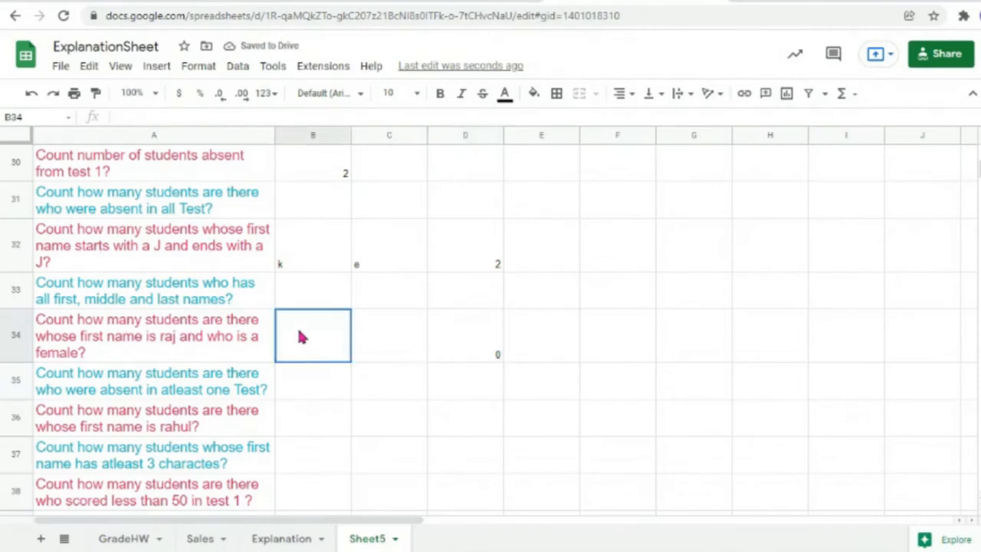
text(raj)
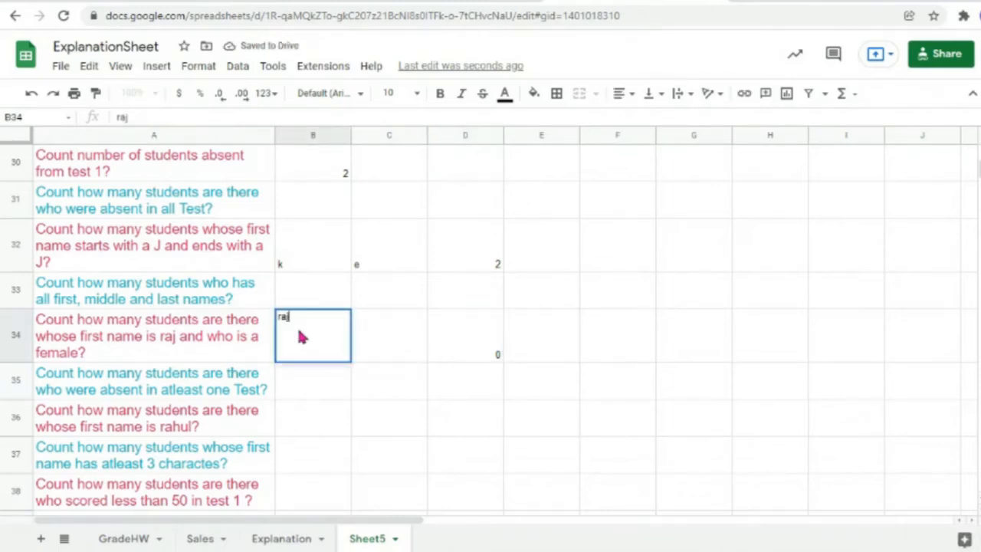
click(376, 340)
text(f)
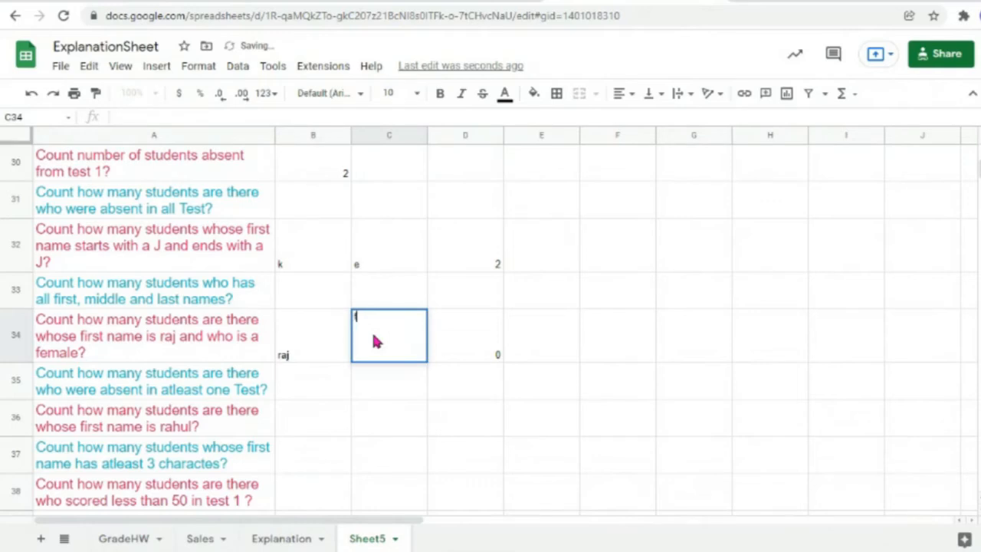
click(389, 380)
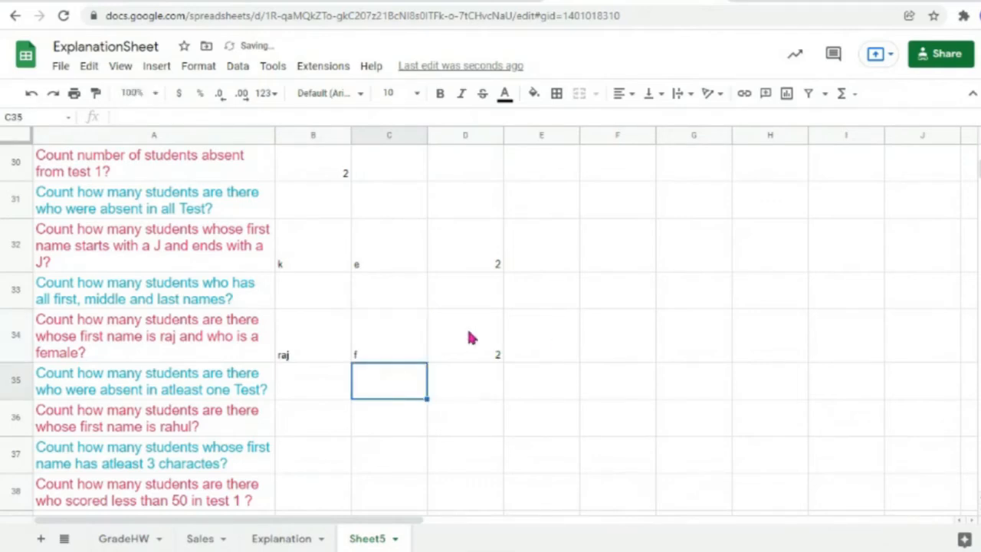
click(331, 332)
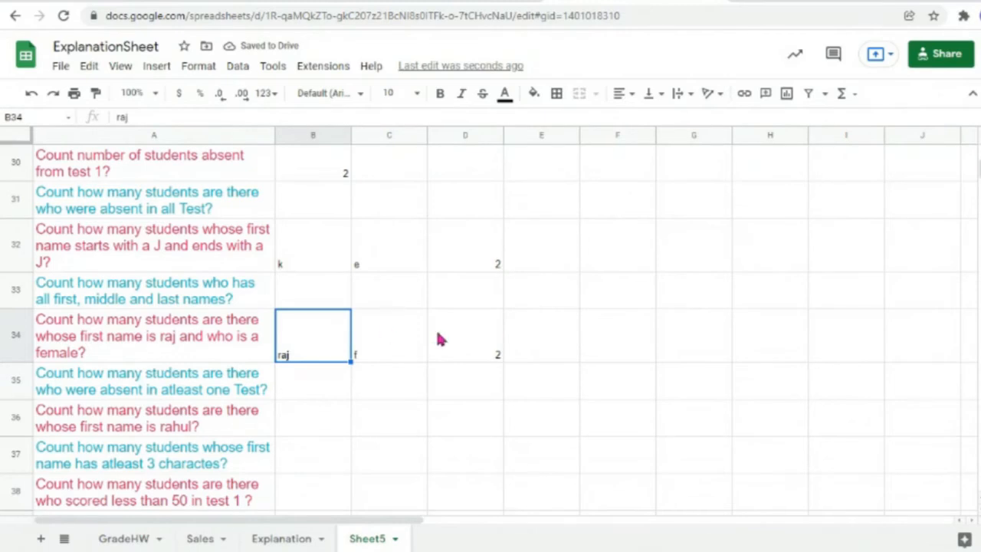
scroll(416, 344, up, 10)
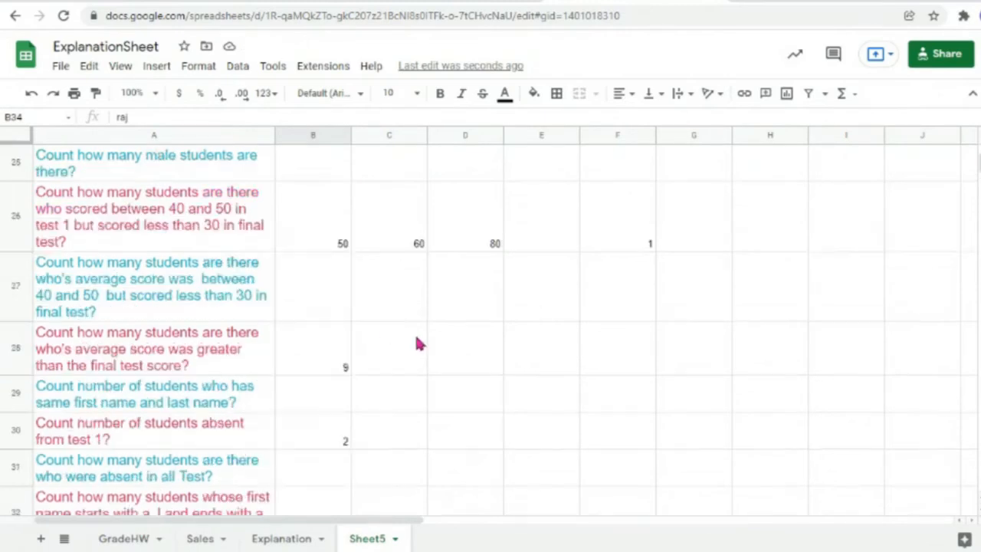
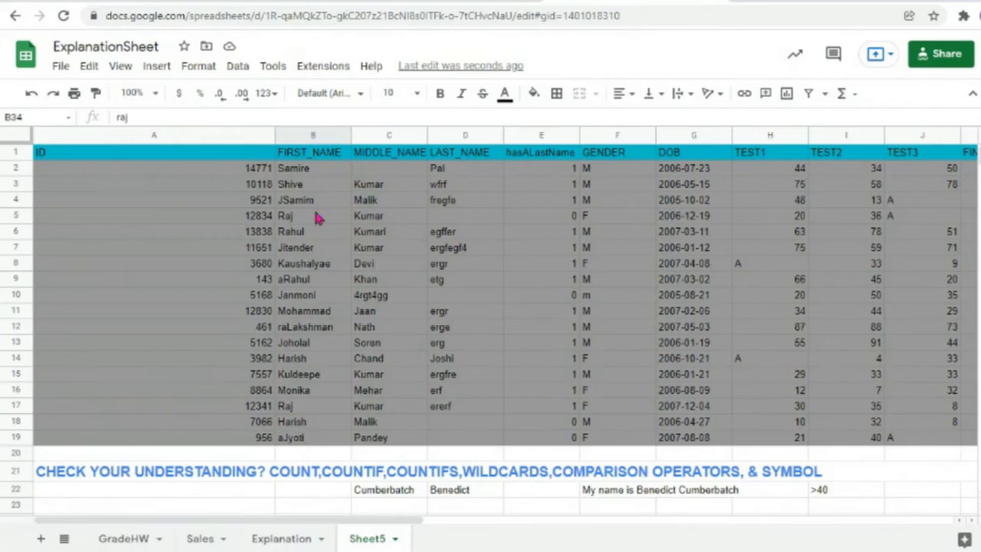
Step: Rename the first name aRahul in B9 to Harish
click(314, 426)
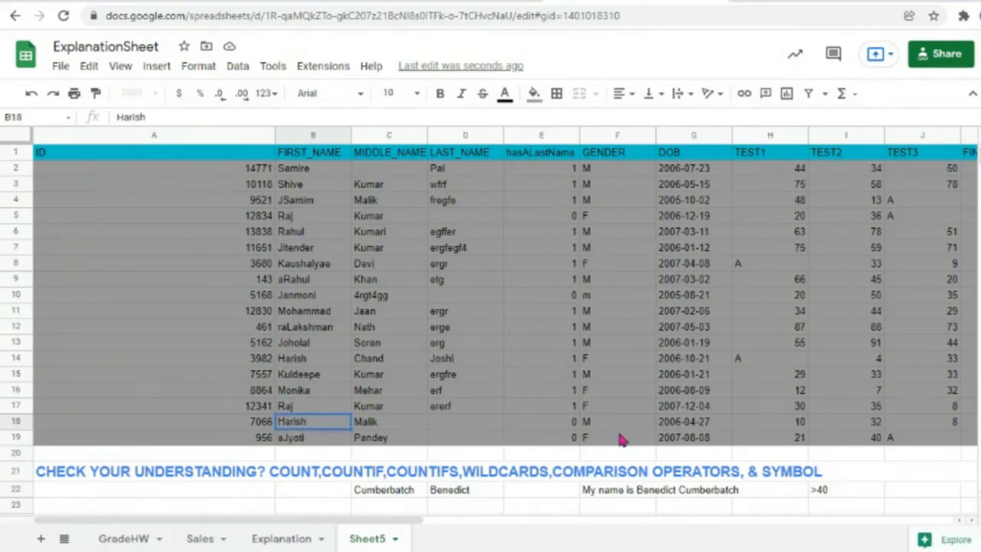
click(314, 288)
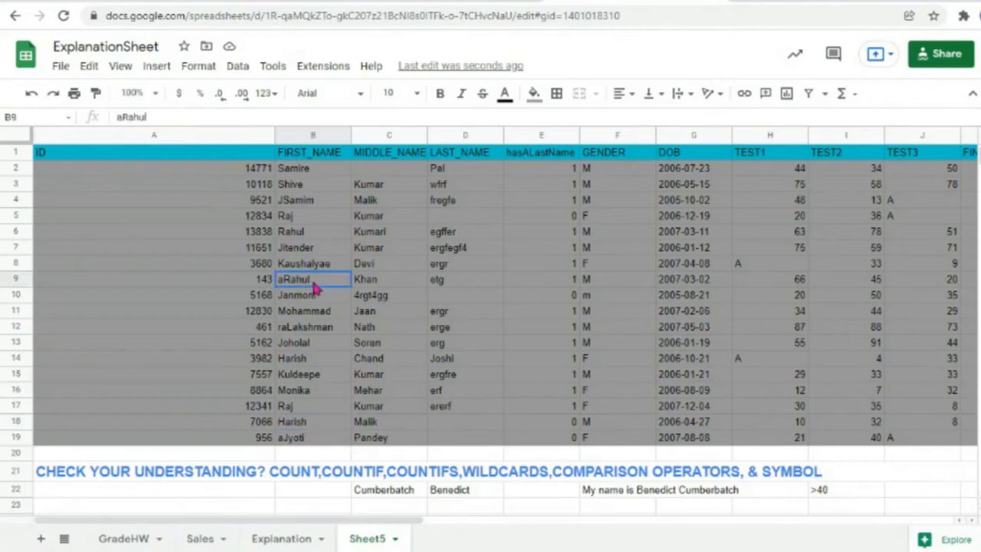
click(323, 299)
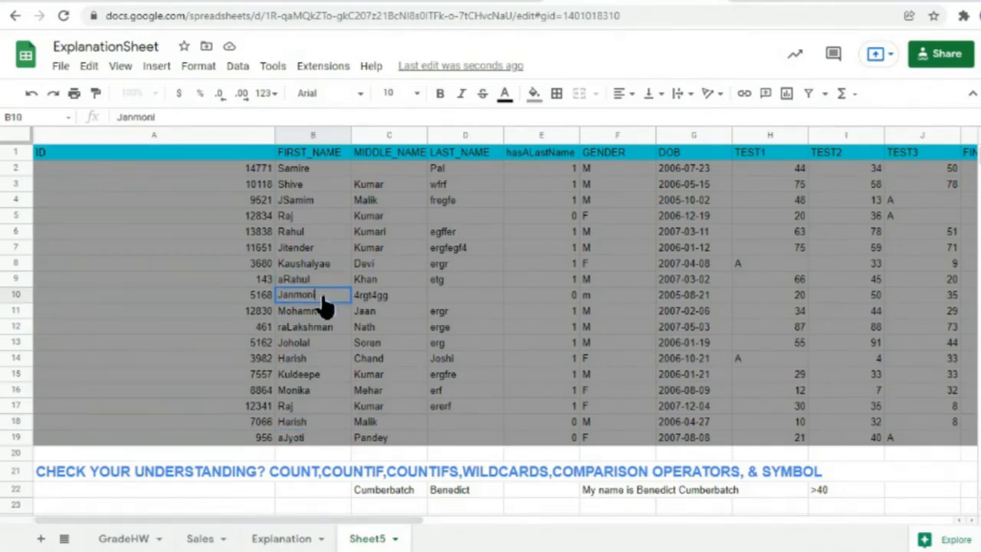
double_click(313, 280)
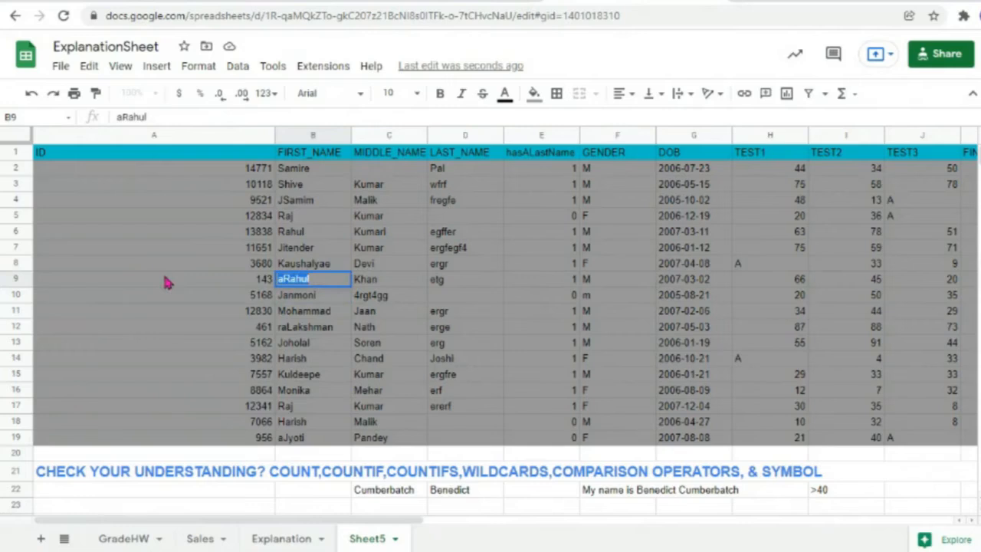
text(Harish)
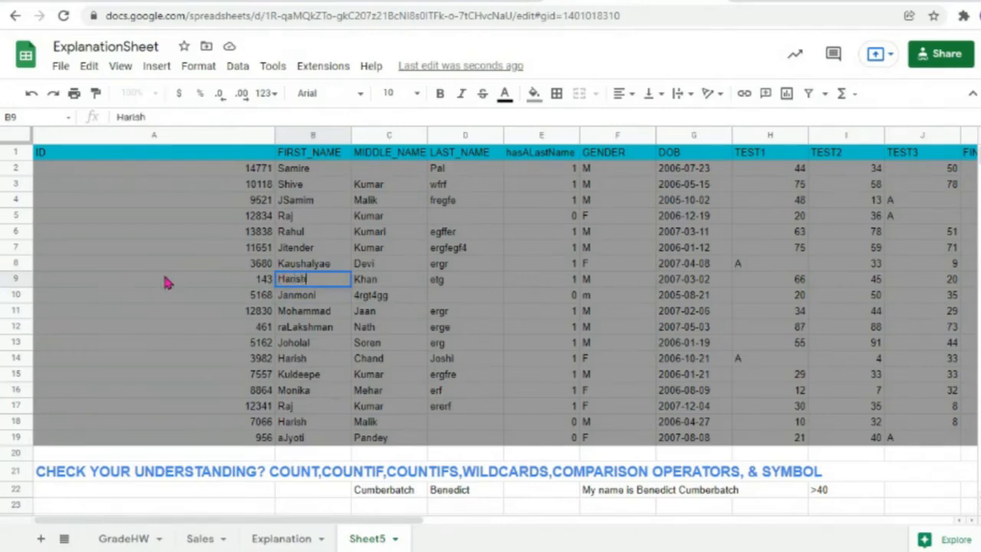
click(372, 379)
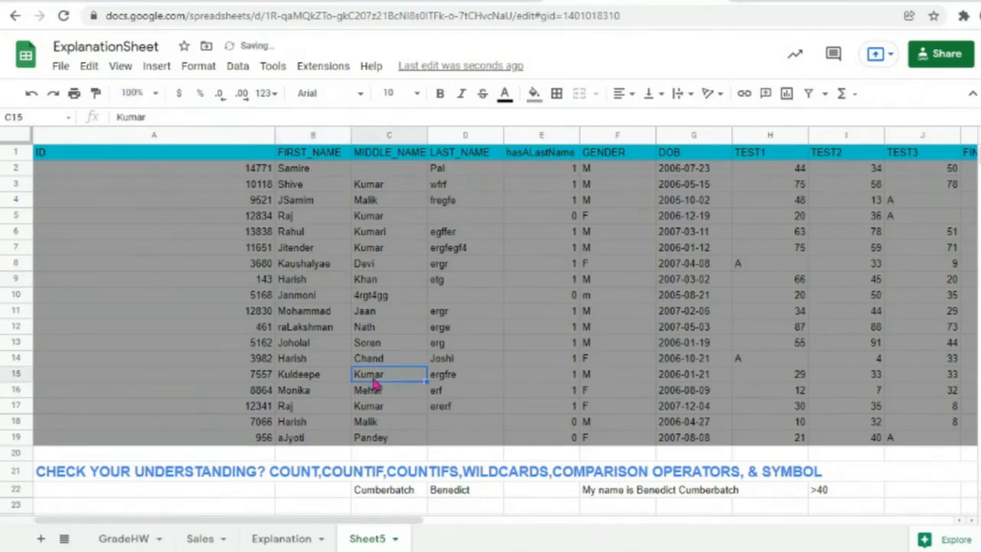
scroll(399, 429, down, 4)
scroll(398, 430, down, 10)
scroll(399, 429, up, 5)
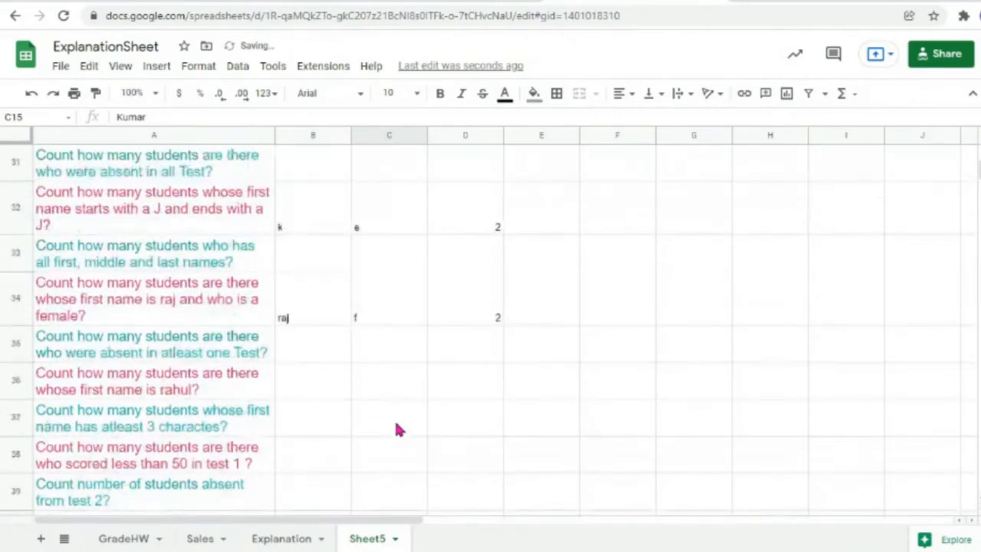
Step: Change the row 34 criteria to Harissh in B34 and m in C34
double_click(309, 322)
drag(307, 280, 144, 282)
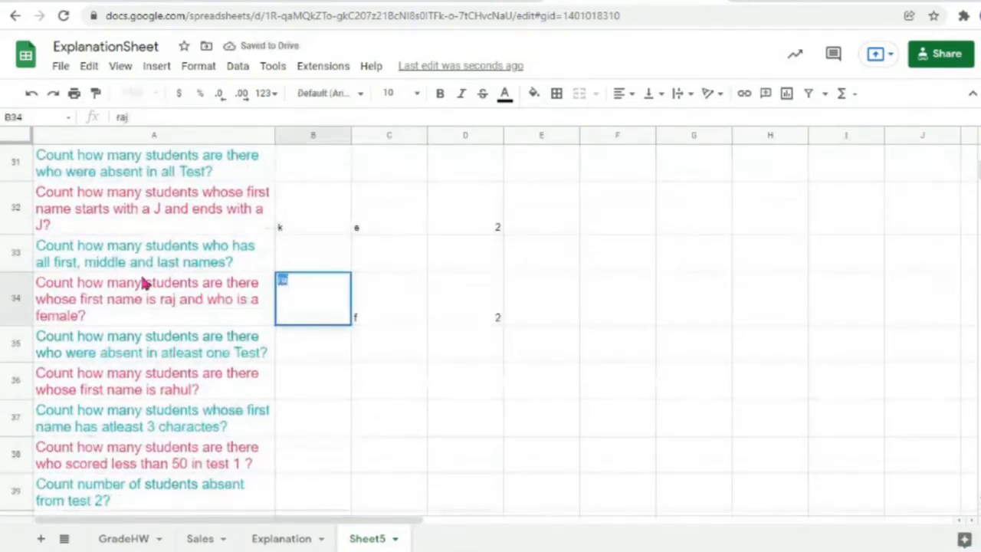
text(Haris)
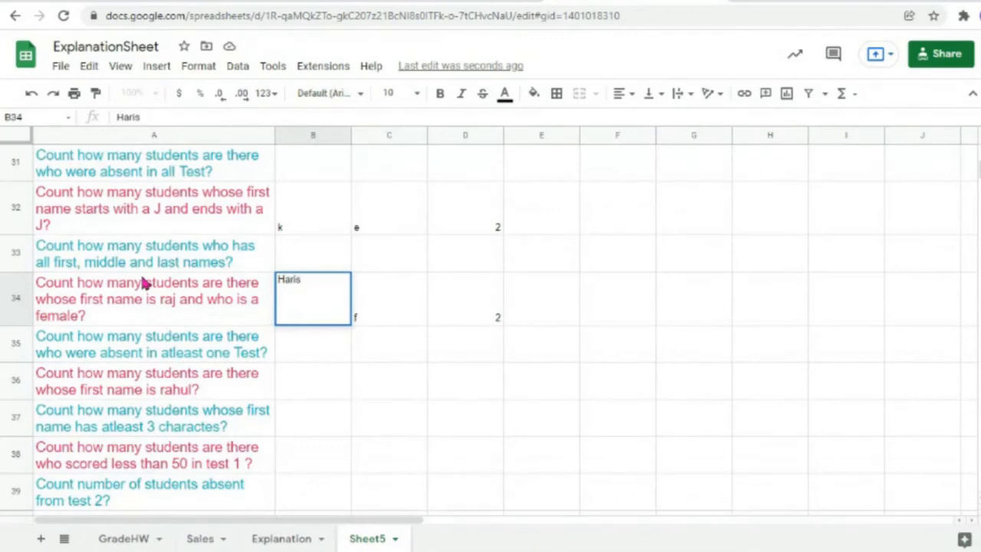
text(sh)
double_click(383, 299)
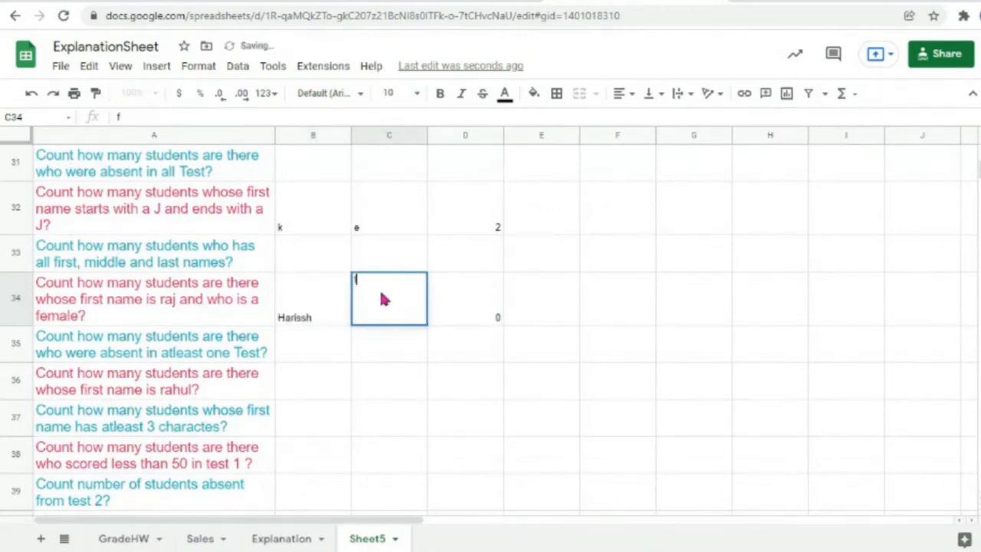
key(BackSpace)
text(m)
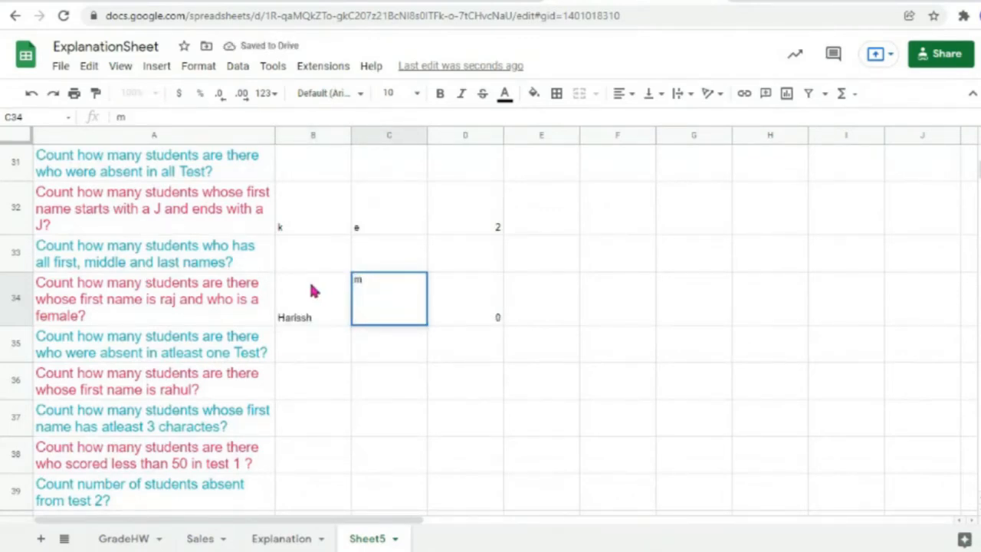
click(468, 297)
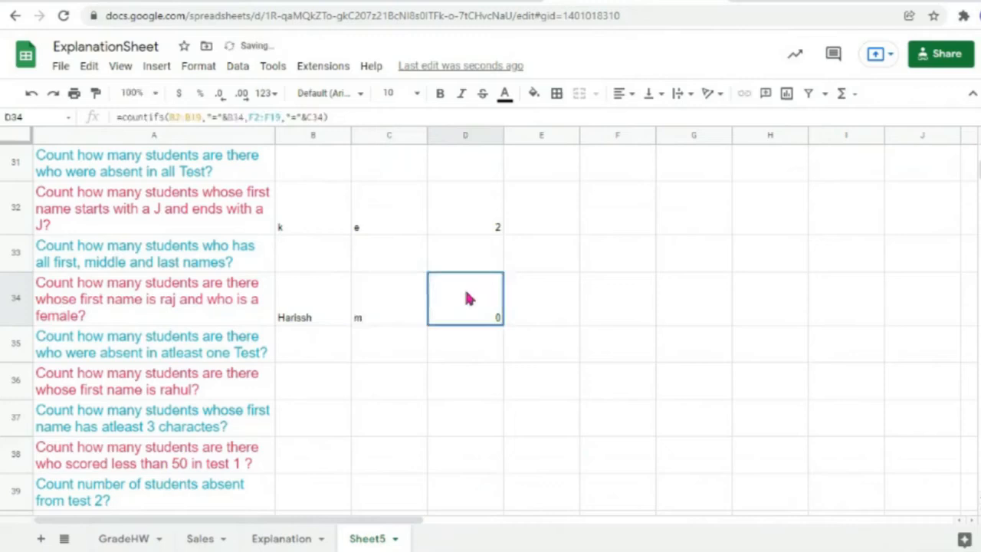
Step: Correct B34's misspelled Harissh to Harish so D34's COUNTIFS returns 2
click(305, 326)
double_click(303, 325)
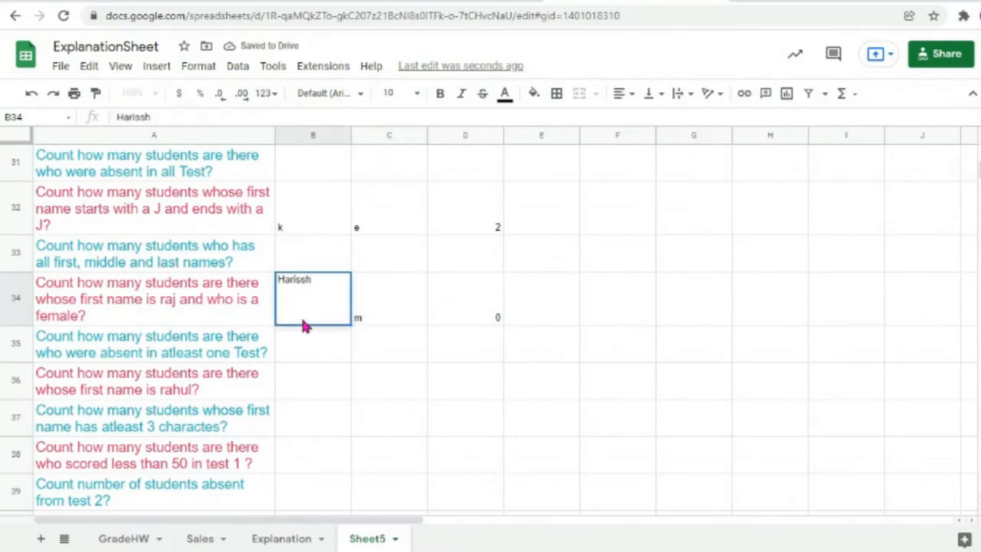
key(Left)
key(BackSpace)
click(401, 304)
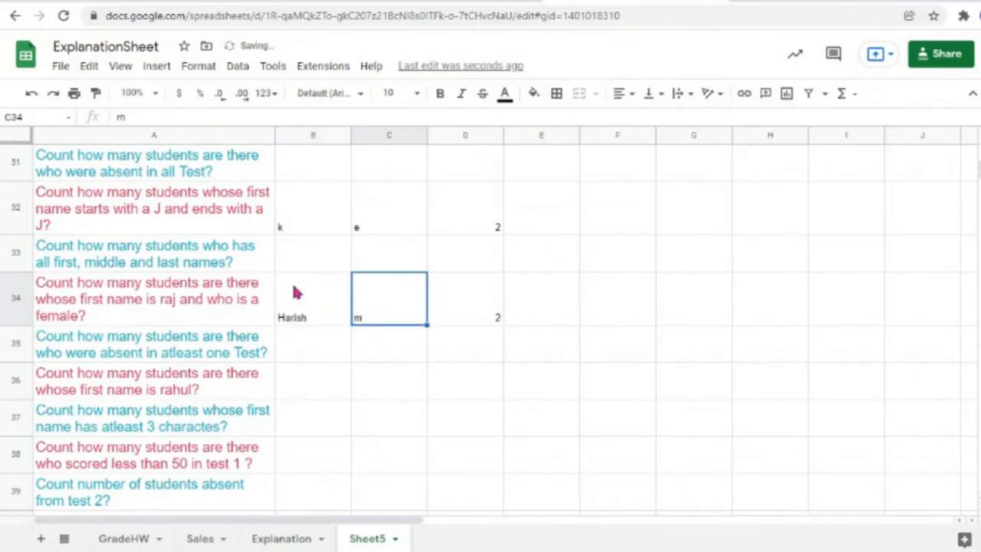
click(489, 301)
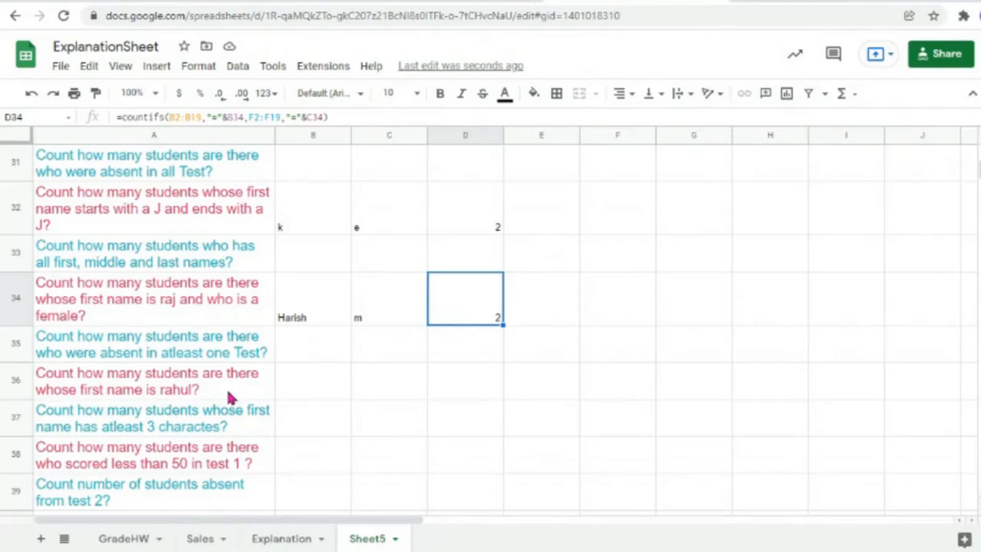
double_click(371, 389)
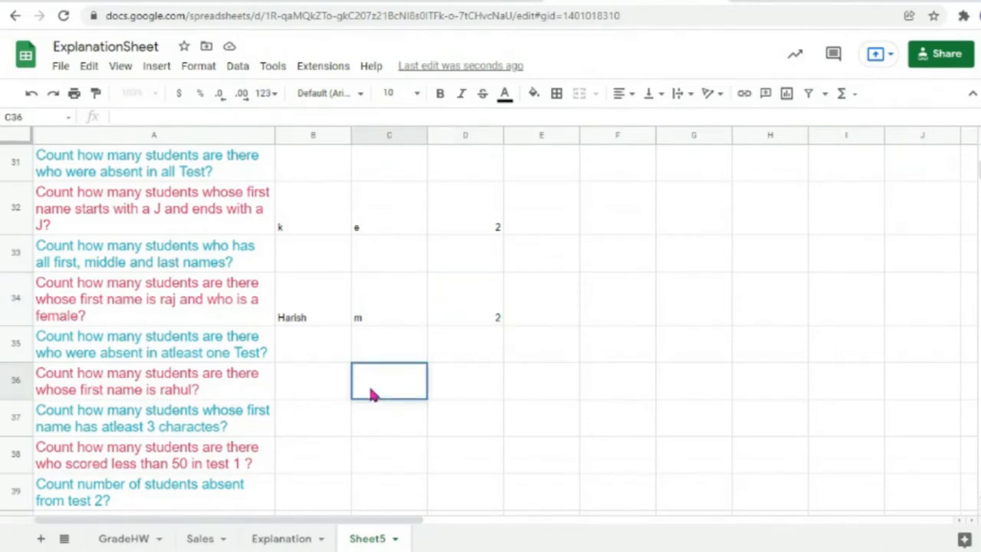
Step: Enter a count in C36 of first names B2:B19 matching "*rahul"
text(=countf()
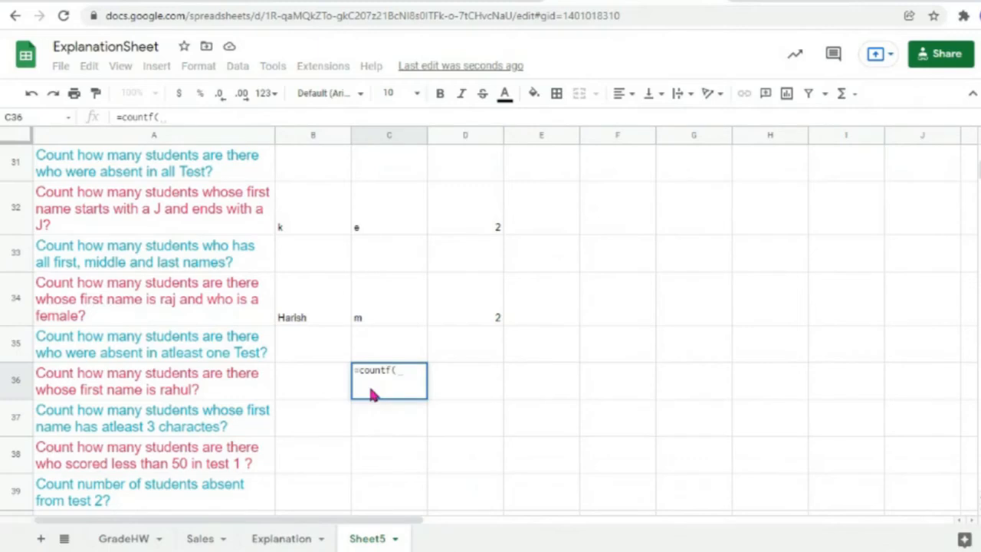
scroll(220, 241, up, 10)
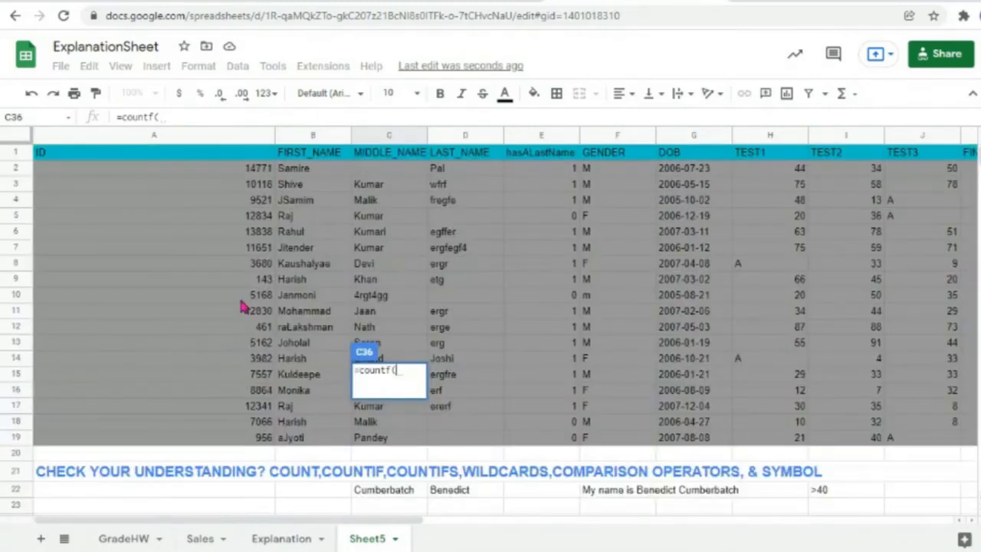
drag(303, 441, 305, 175)
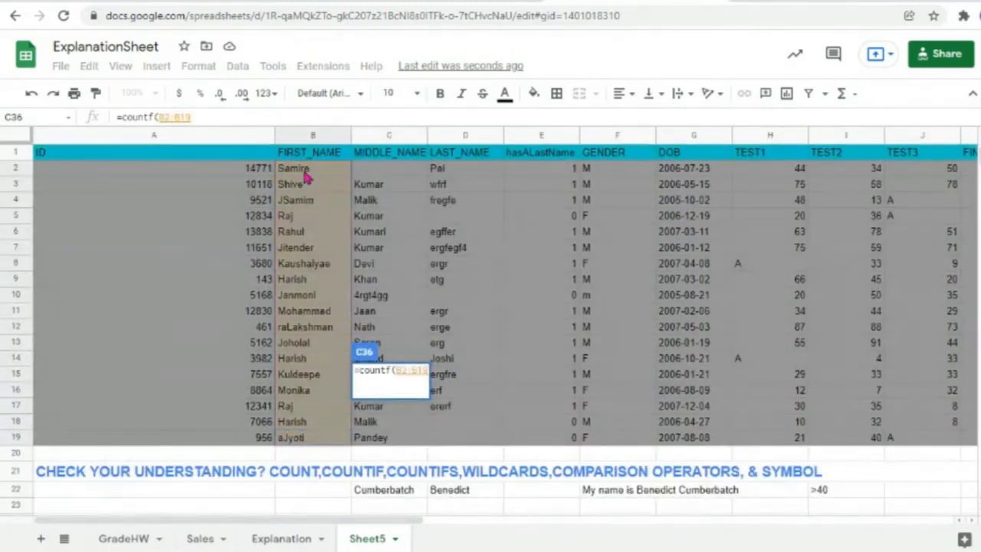
text(,")
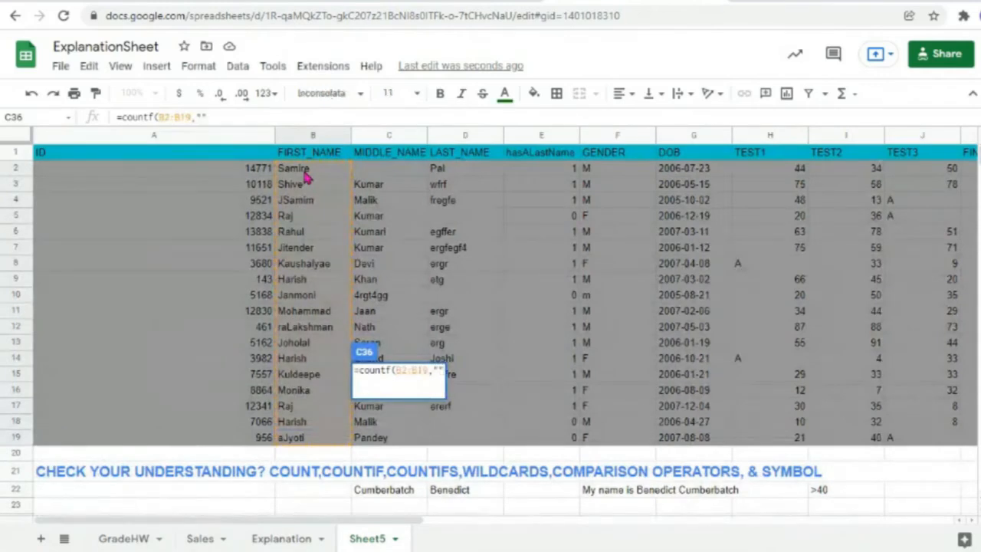
text(*ra)
text(hul)
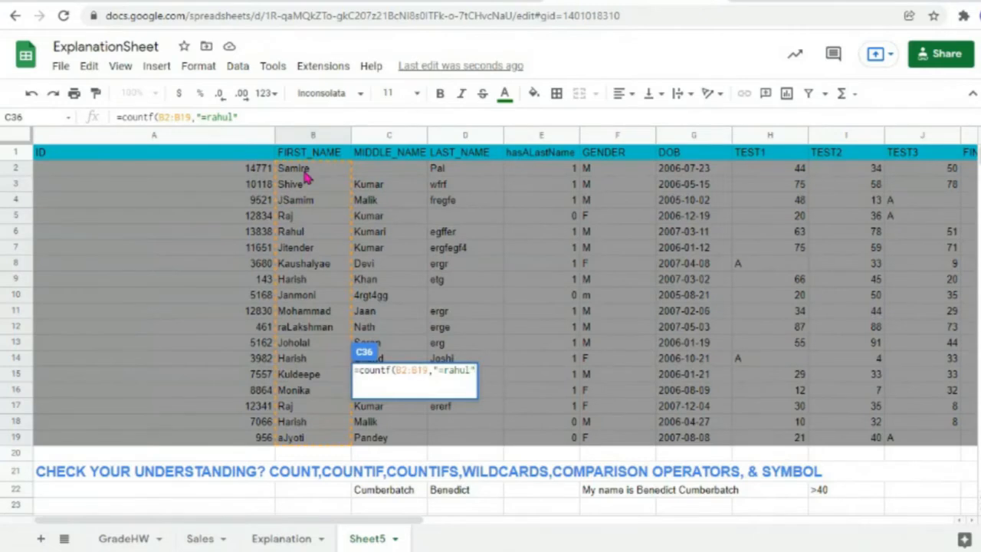
text())
key(Return)
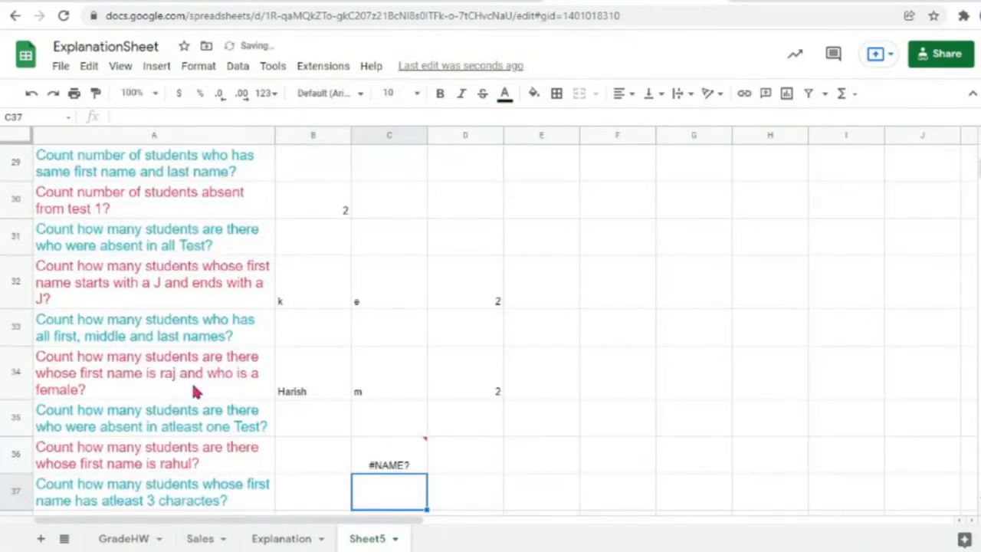
Step: Fix the misspelled countf to COUNTIF in the C36 formula
double_click(413, 465)
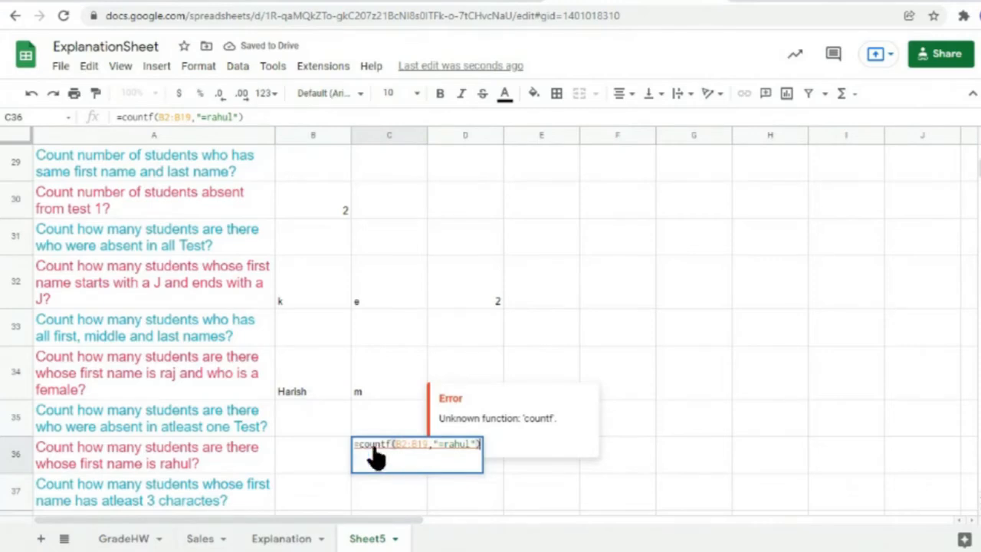
click(387, 447)
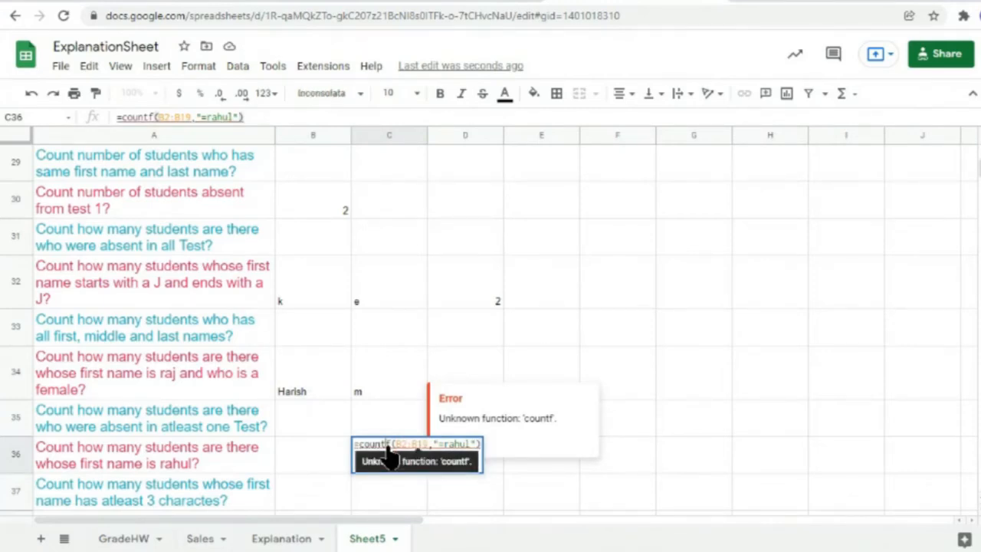
text(i)
key(Tab)
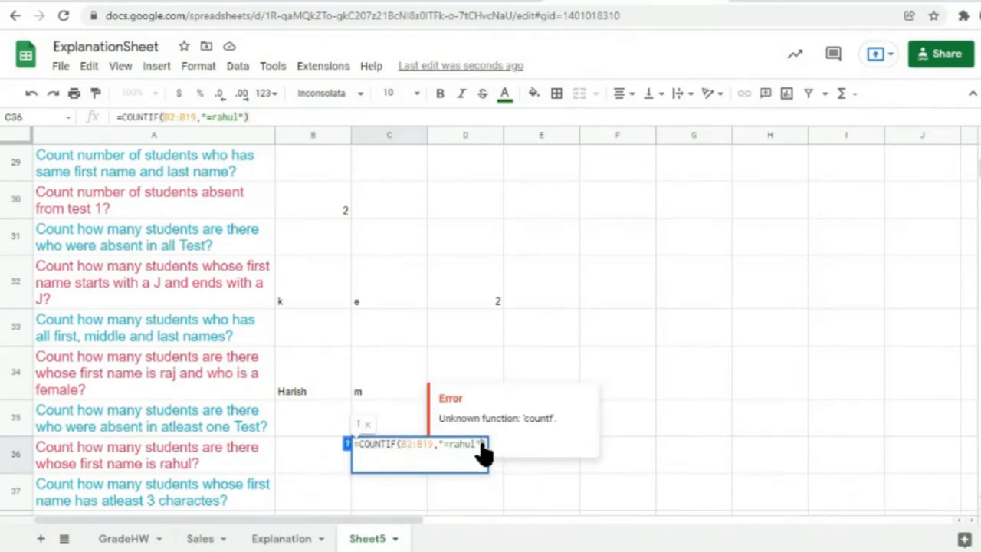
key(Return)
Step: Make the C36 criterion reference B36 and enter rahul there, giving 1
click(388, 467)
double_click(388, 467)
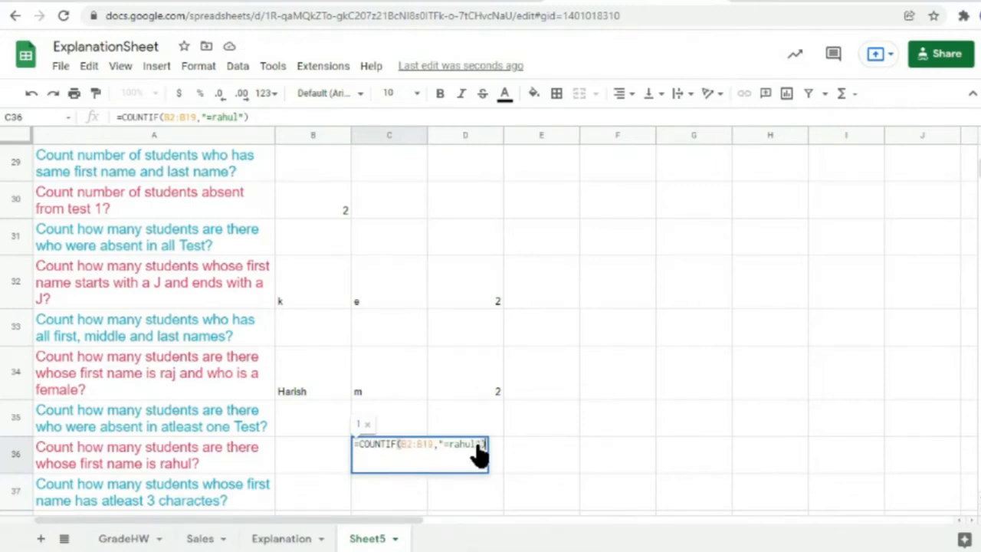
drag(476, 446, 450, 446)
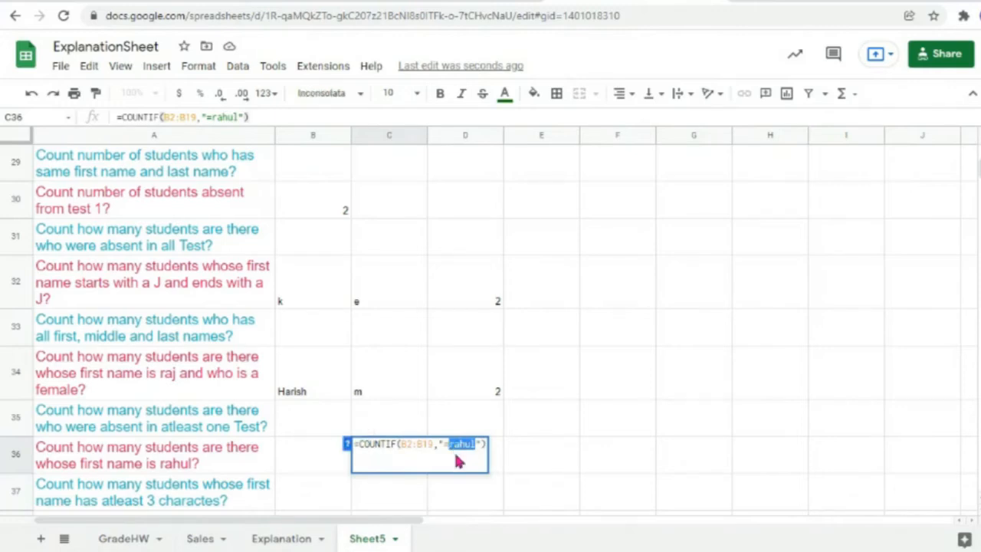
key(BackSpace)
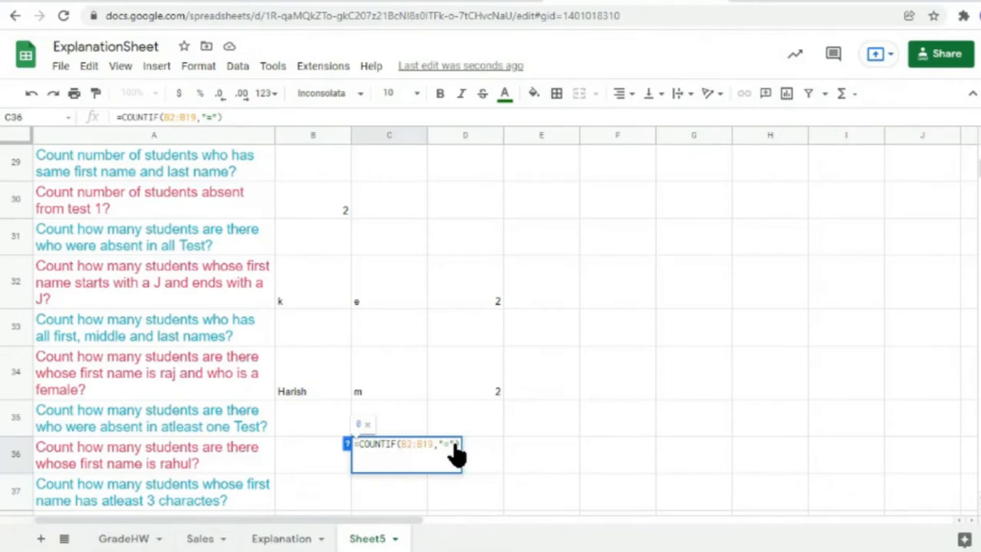
text(&)
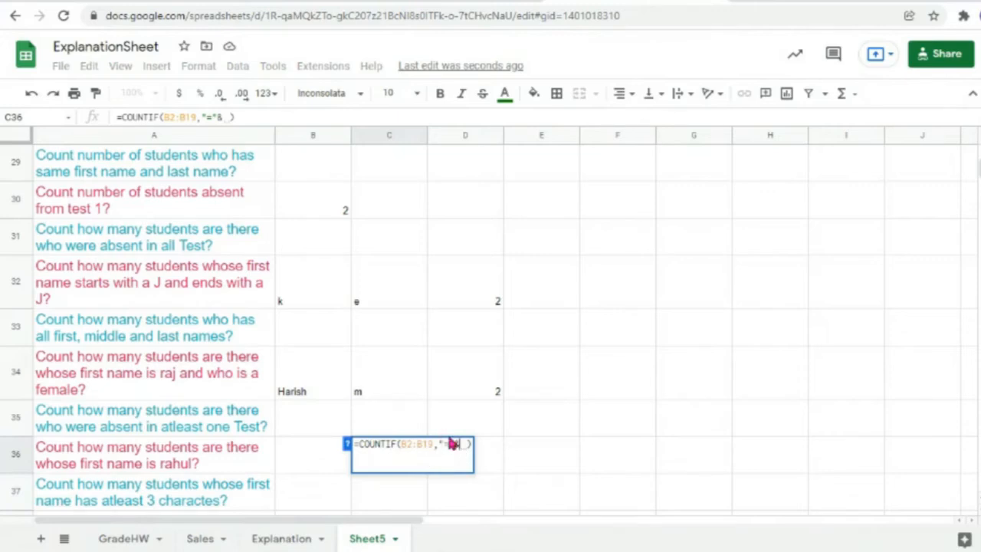
click(303, 455)
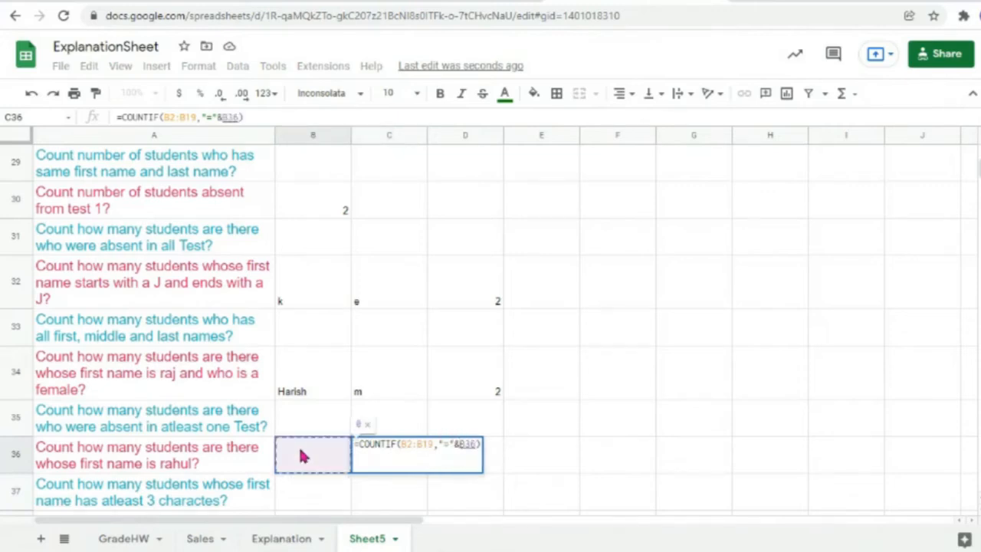
key(Return)
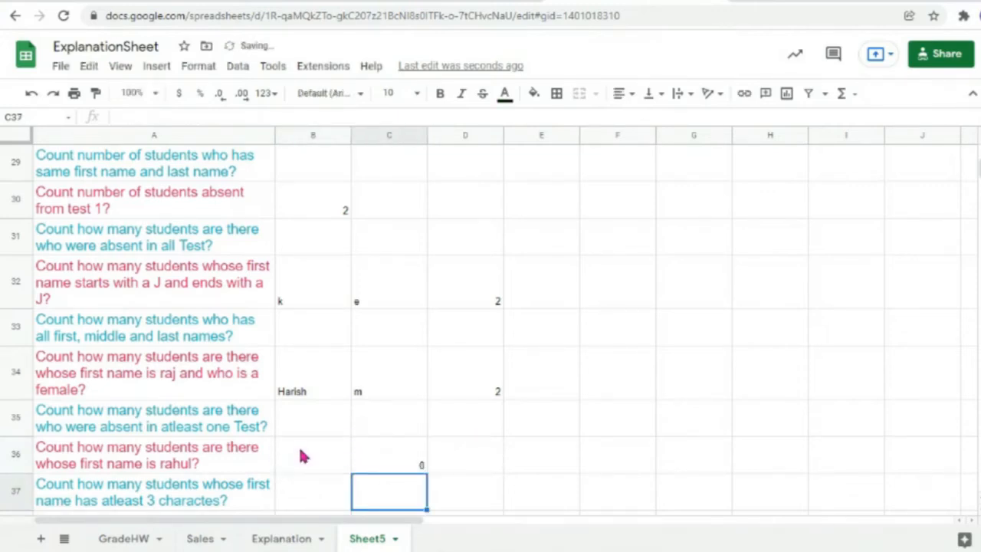
click(301, 456)
text(rahul)
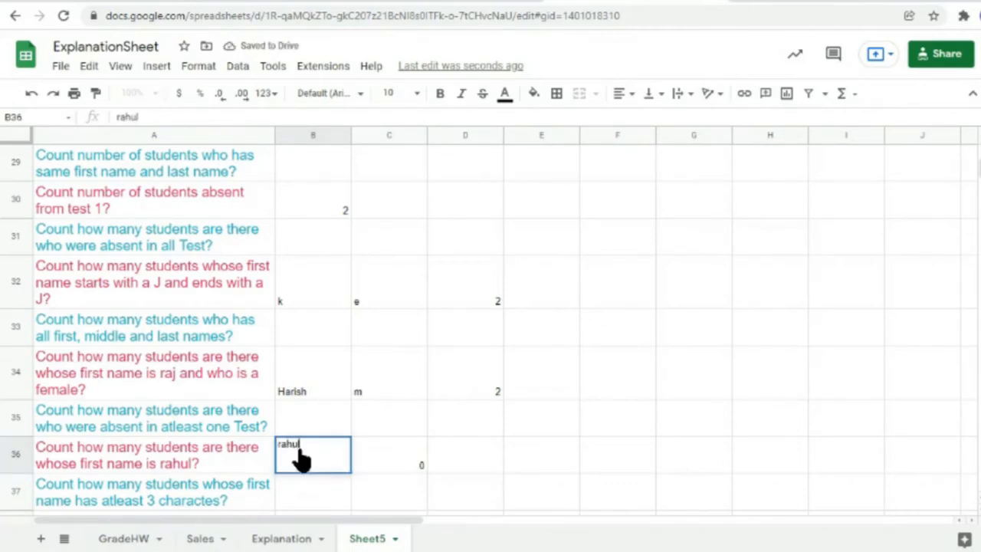
click(385, 465)
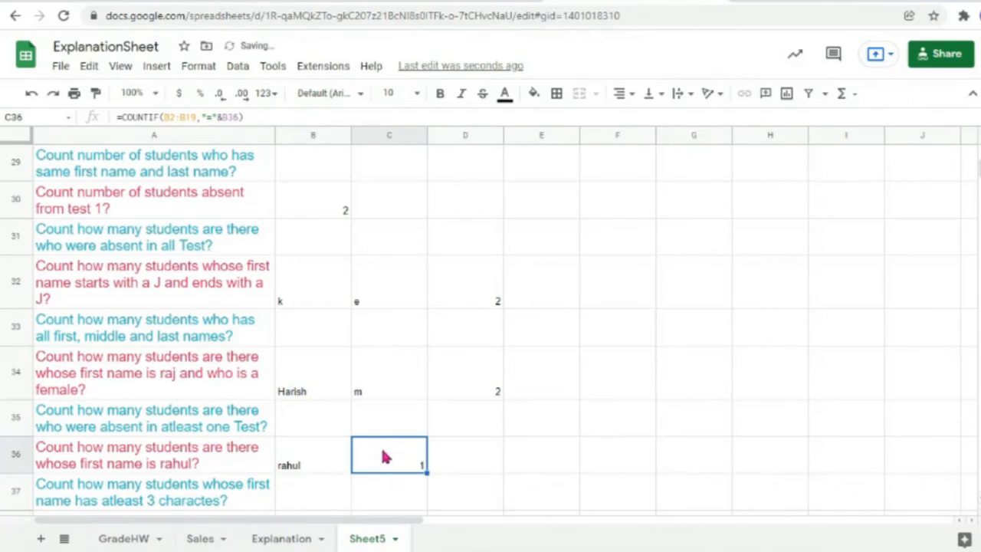
Step: Enter =countif(H2:H19,"<50") in C38 to count TEST1 scores below 50, returning 10
scroll(385, 460, down, 3)
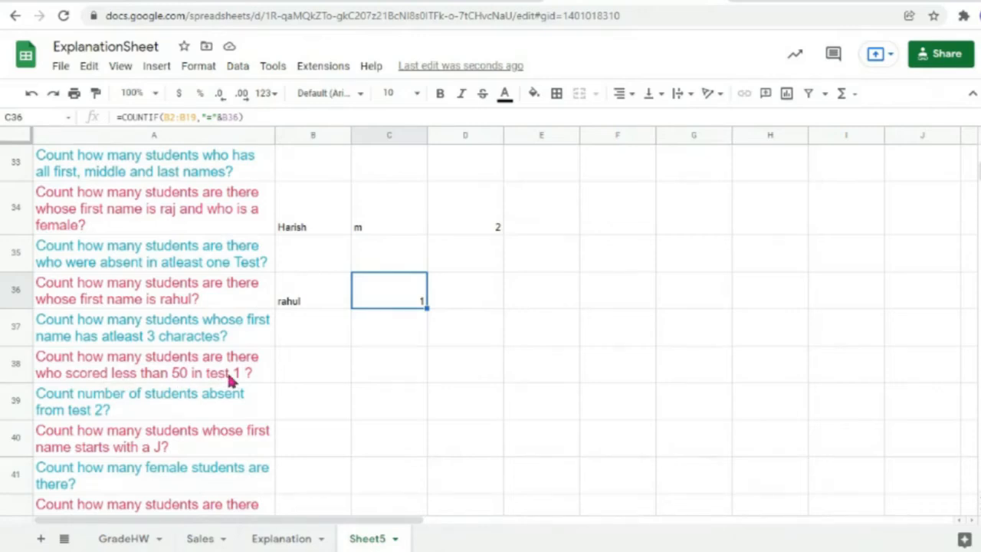
double_click(389, 376)
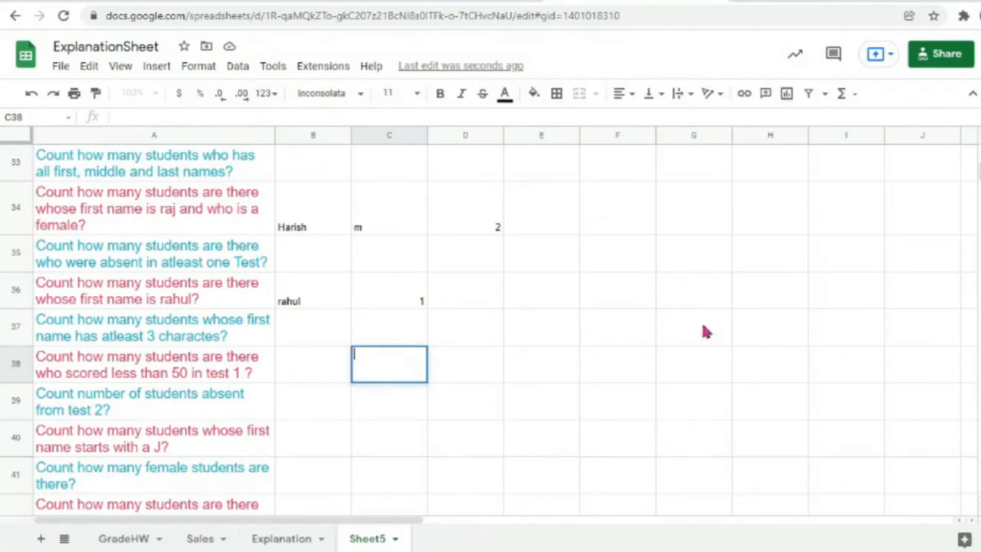
scroll(642, 379, up, 10)
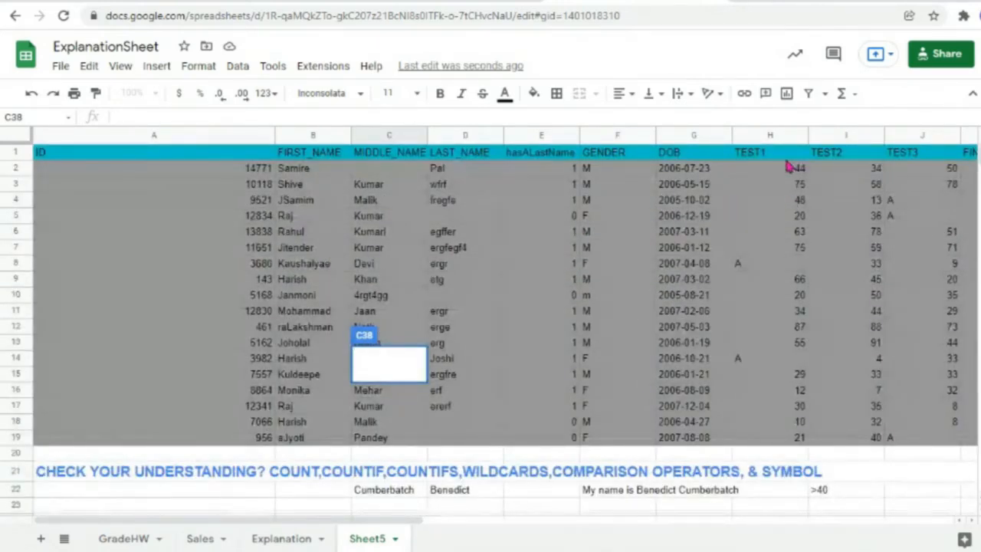
drag(781, 436, 769, 173)
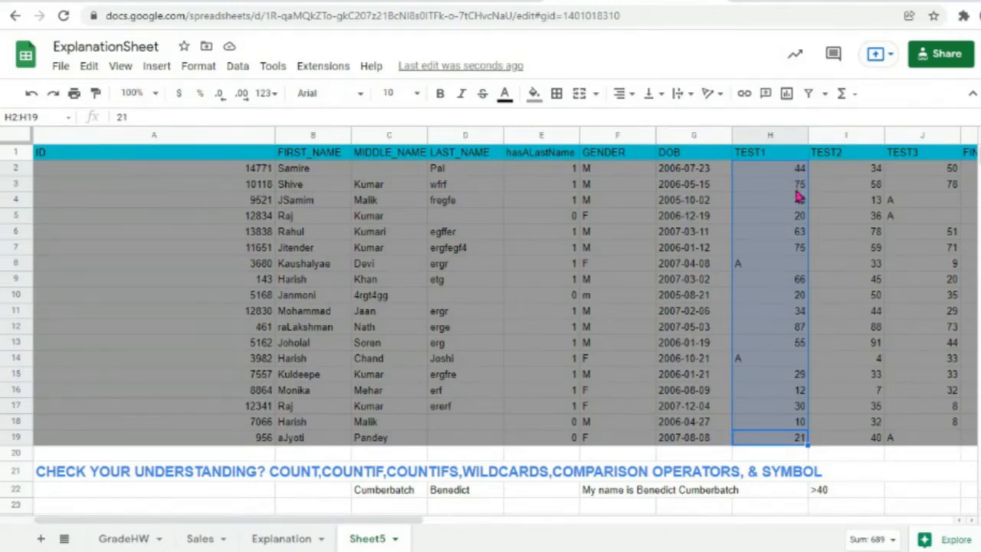
scroll(524, 421, down, 10)
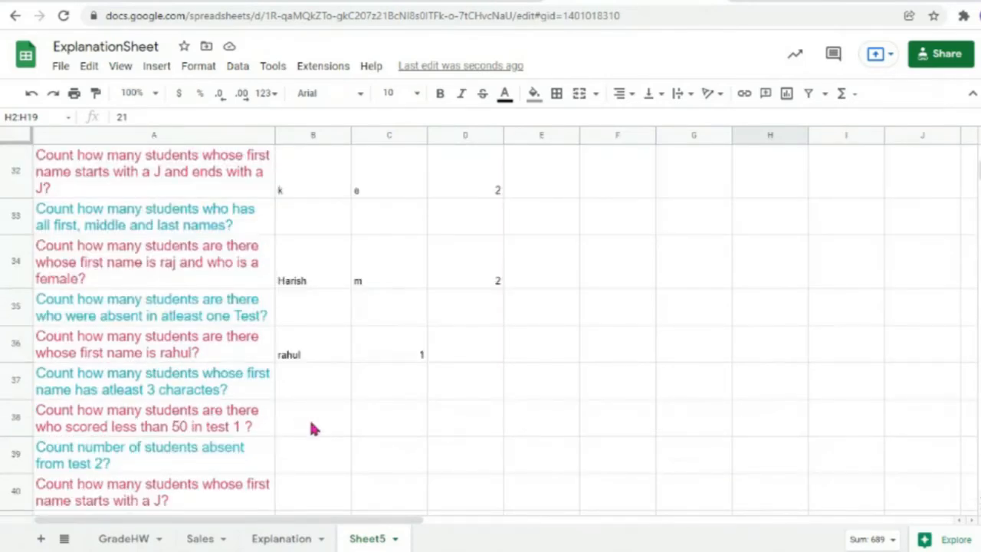
click(313, 428)
double_click(389, 429)
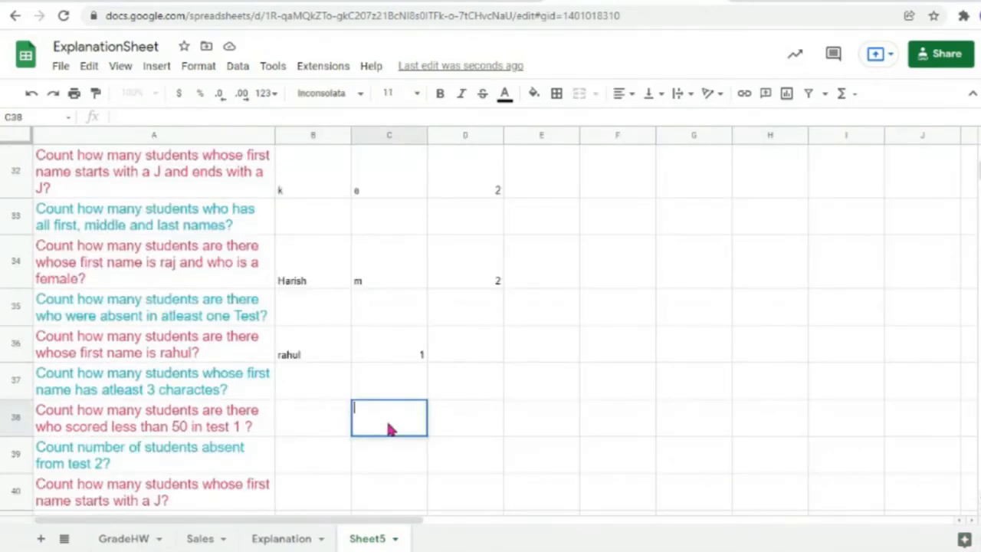
text(=coun)
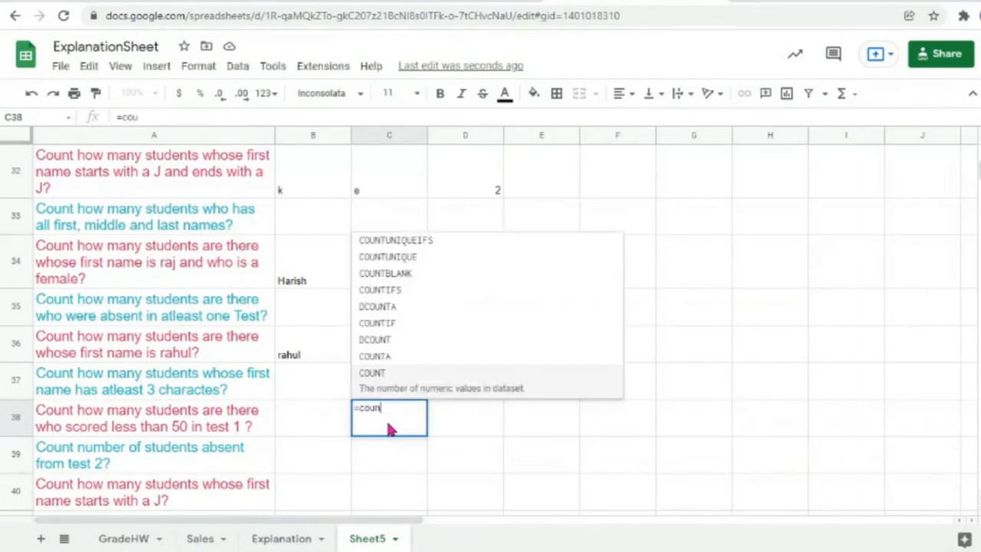
text(tif()
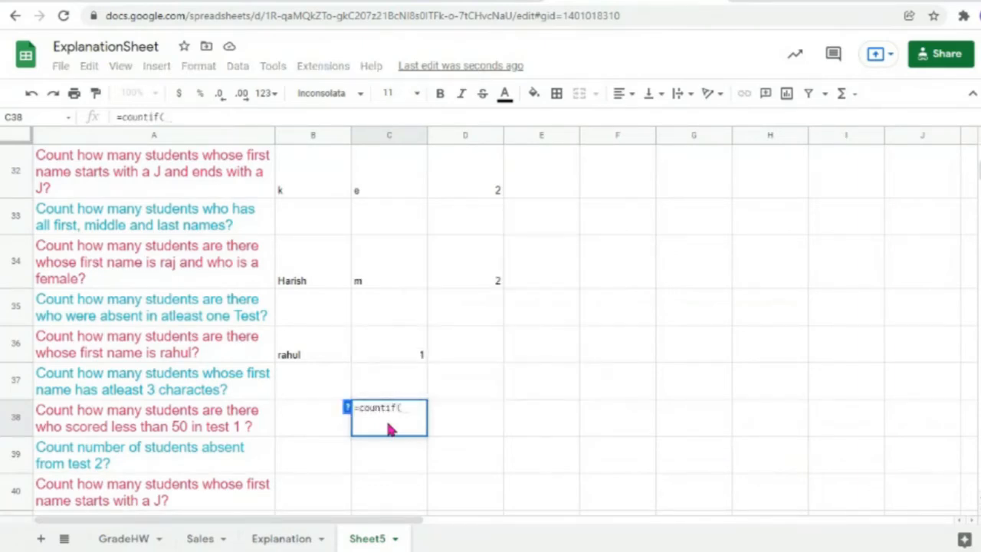
scroll(657, 291, up, 10)
mouse_move(772, 393)
mouse_down()
mouse_move(767, 142)
mouse_move(770, 179)
mouse_up()
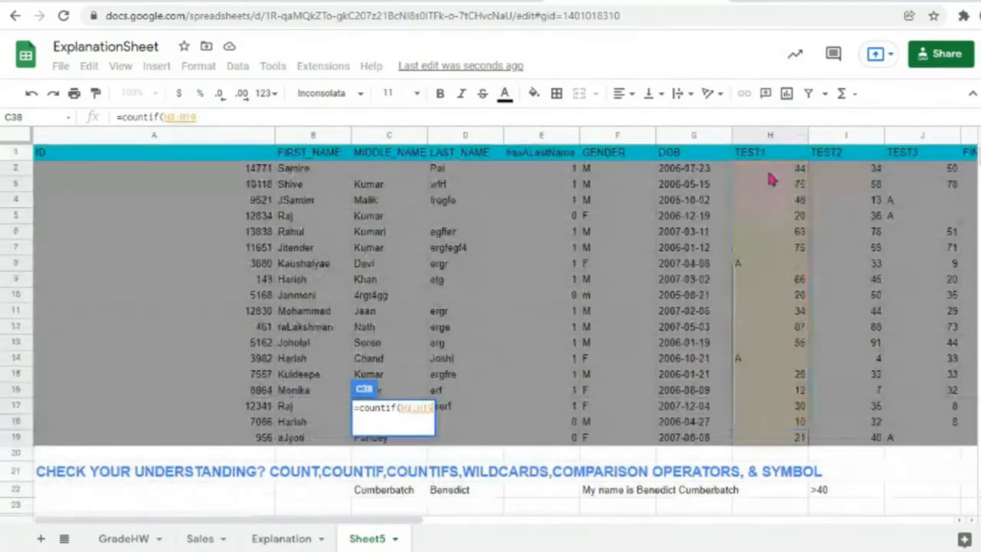
text(,"")
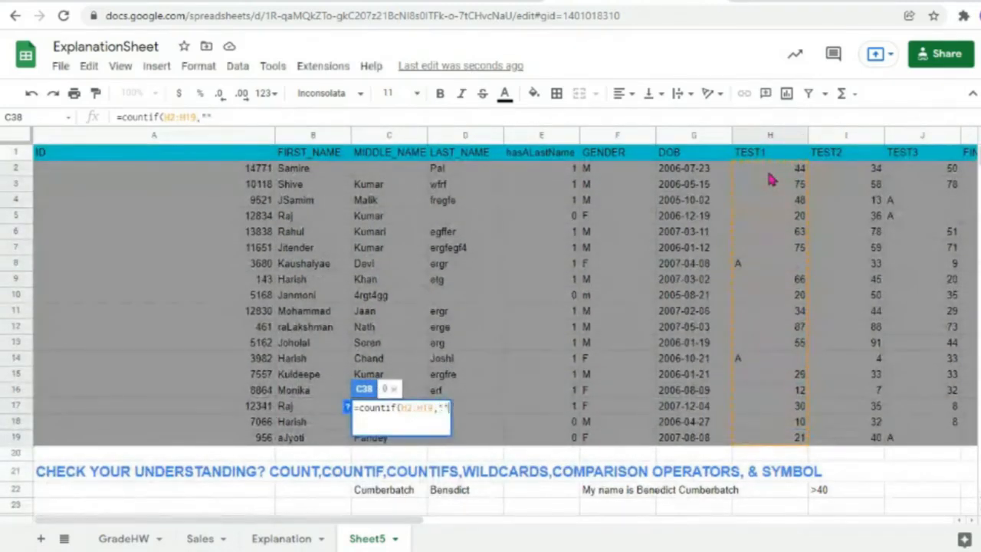
text(<50)
text())
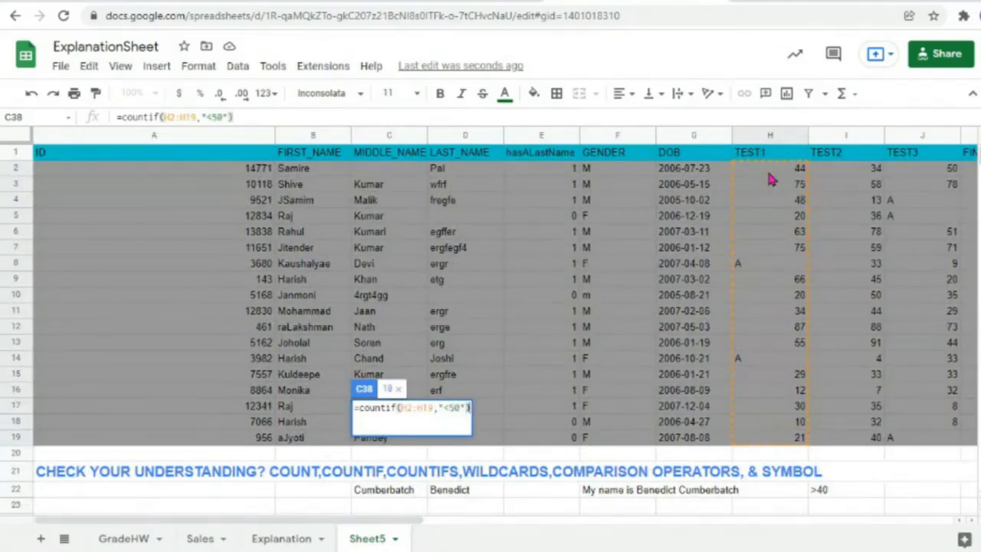
key(Return)
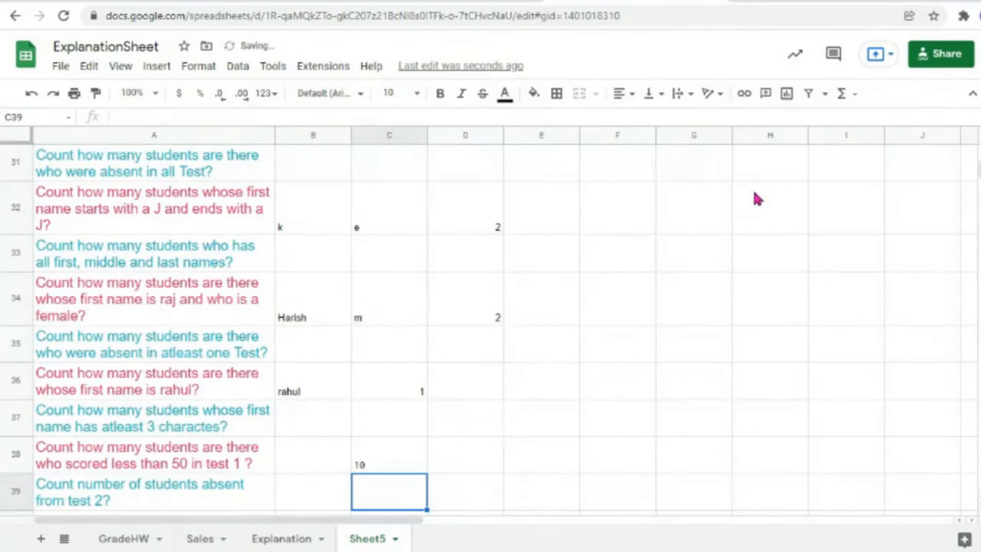
click(387, 448)
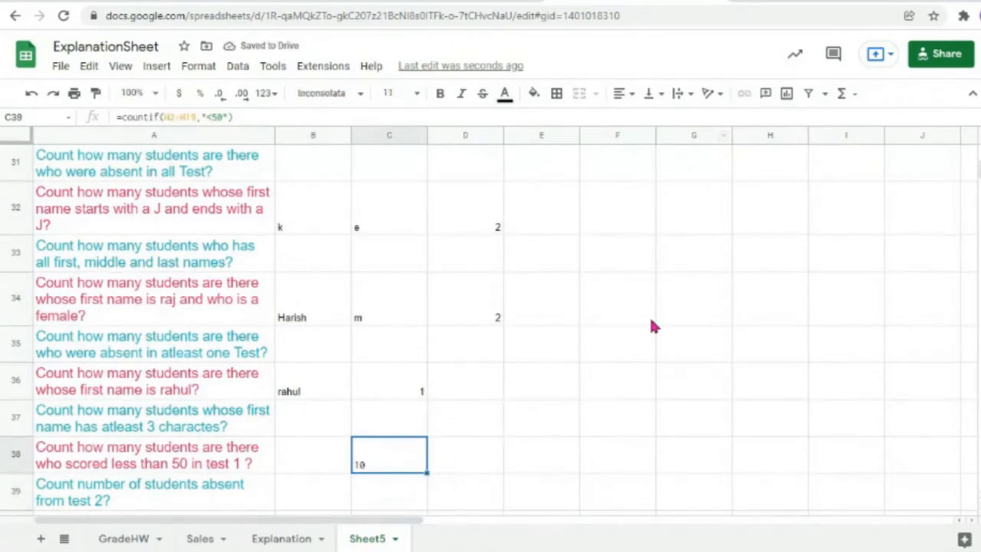
scroll(651, 325, up, 1)
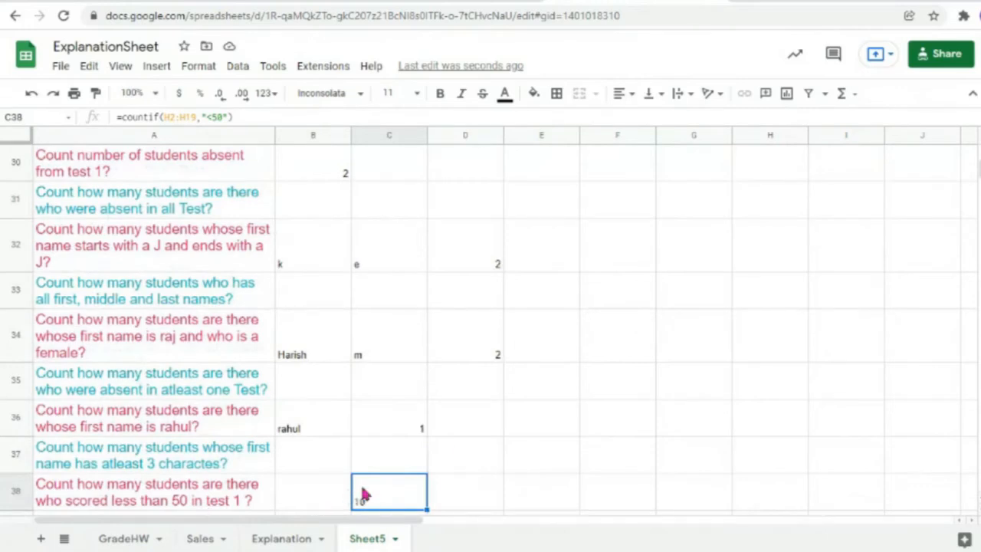
Step: Change the C38 criterion to "<"&B38 so the threshold comes from B38
double_click(411, 501)
double_click(452, 482)
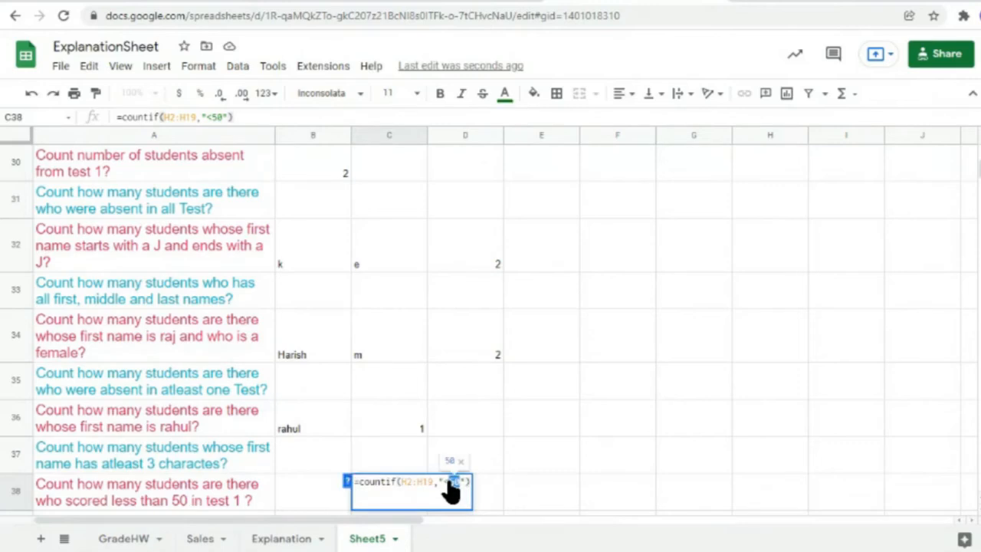
key(BackSpace)
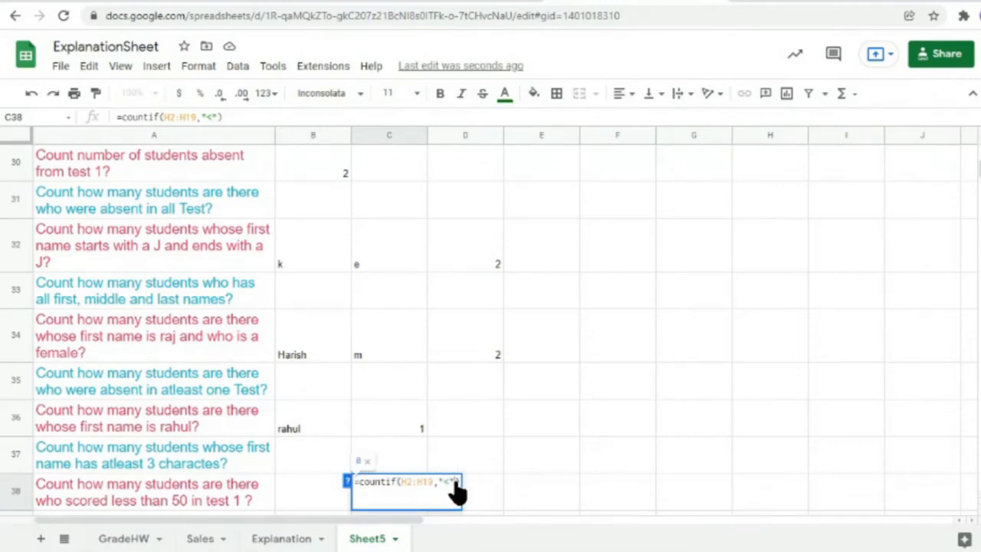
text(&)
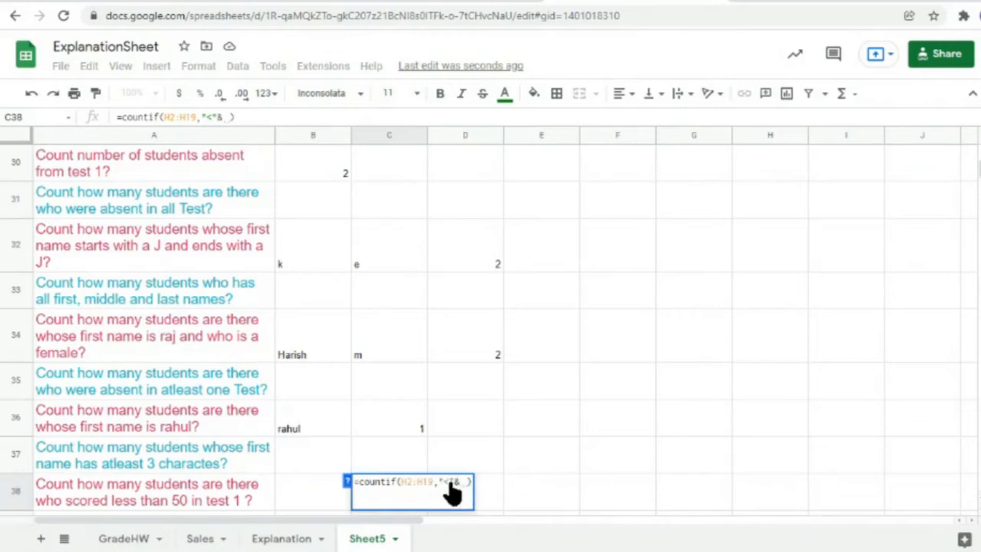
click(314, 504)
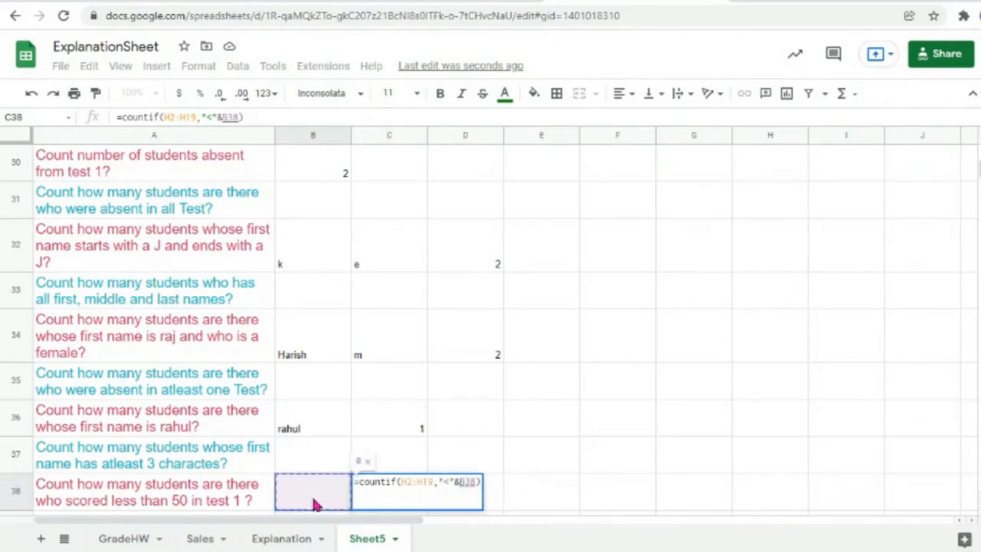
key(Return)
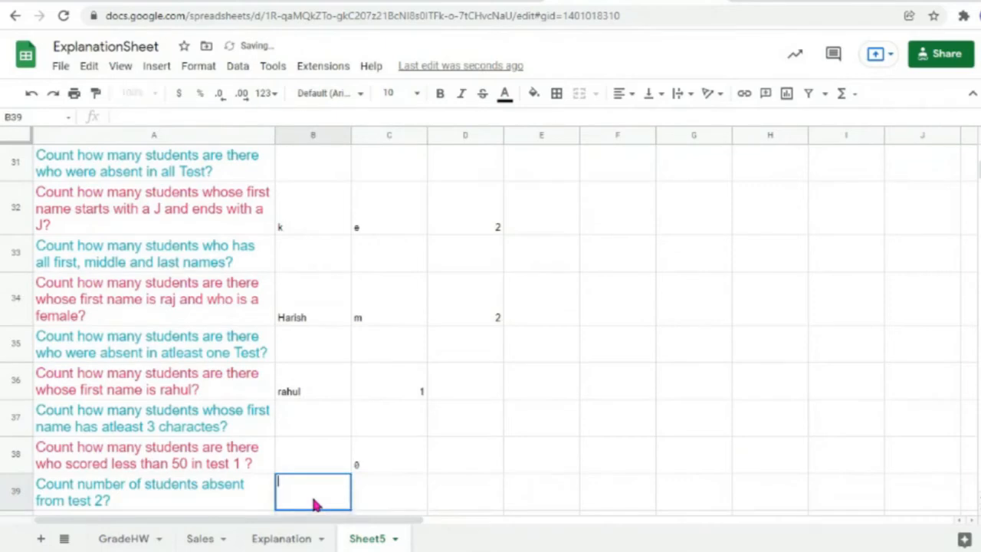
Step: Set the B38 threshold to 50, then change it to 10, giving 0
double_click(313, 462)
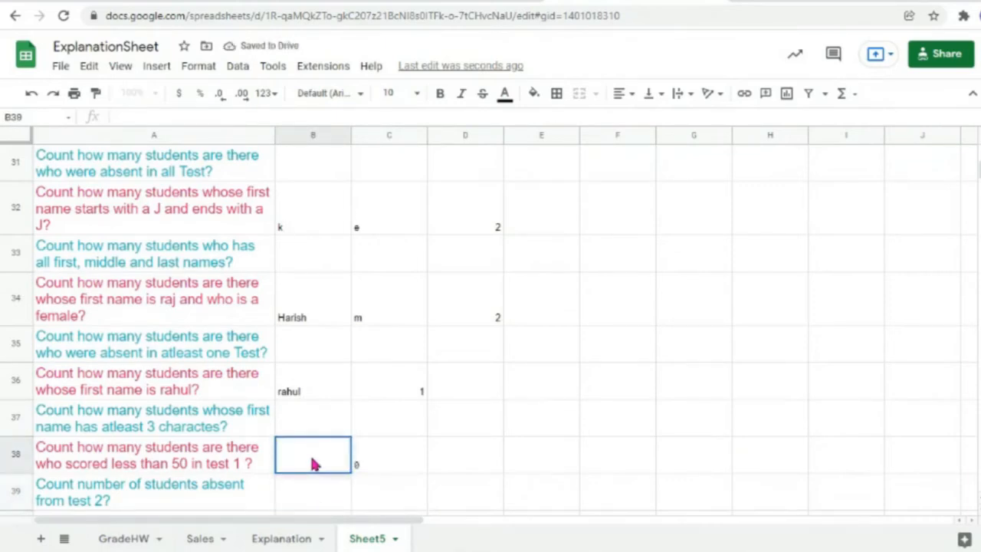
text(50)
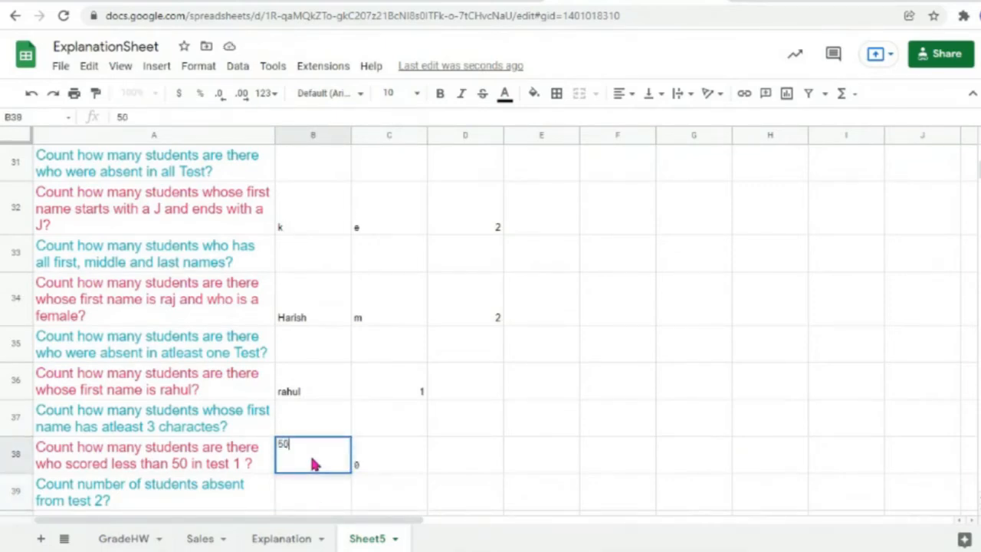
click(412, 465)
click(314, 464)
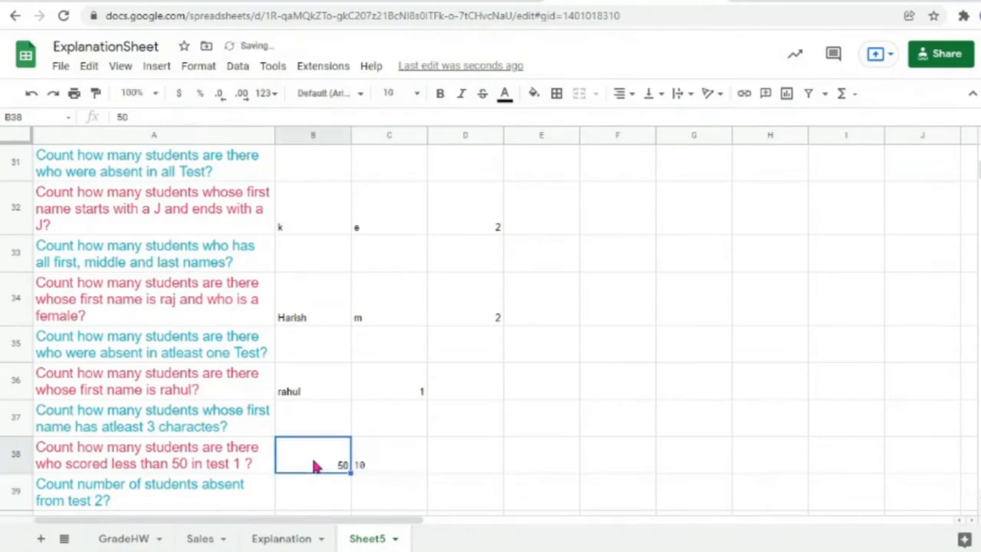
double_click(314, 464)
key(BackSpace)
key(BackSpace)
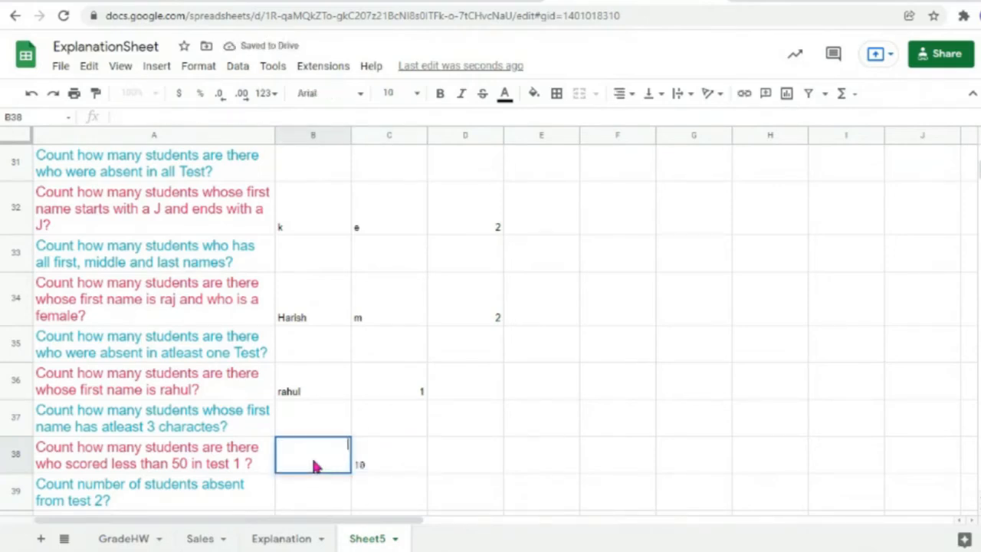
text(10)
click(368, 465)
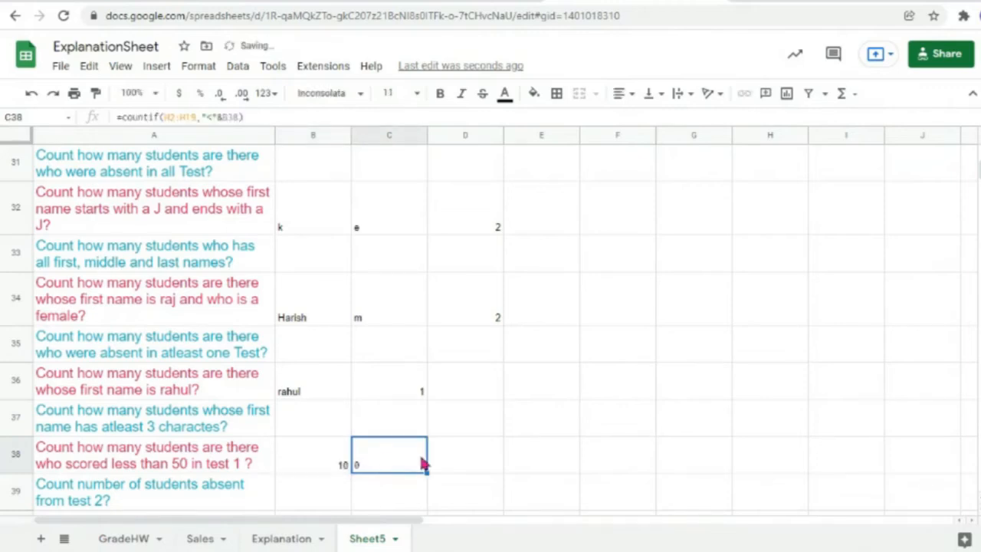
Step: Change H7's TEST1 score from 75 to 7 so C38 counts 1, then begin editing B40
scroll(642, 447, up, 10)
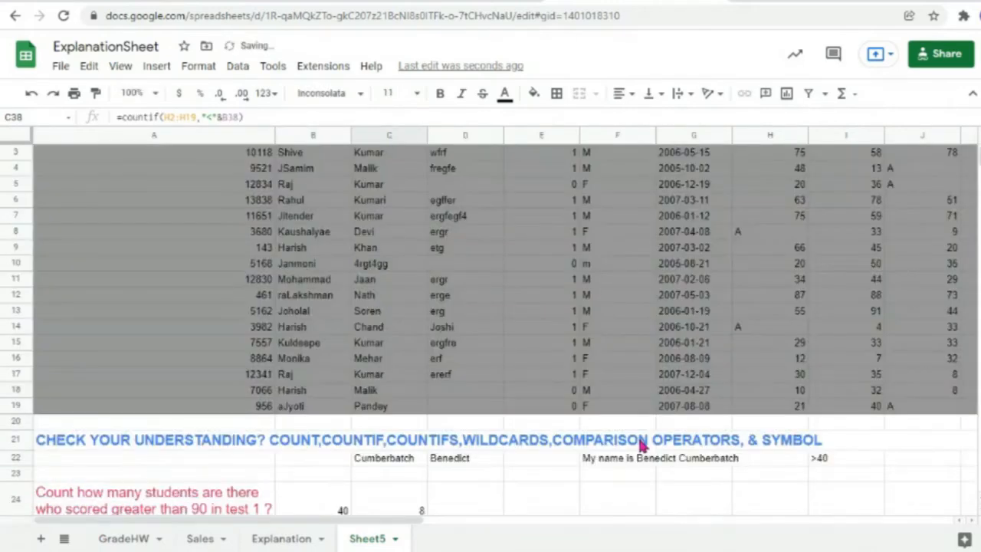
scroll(642, 446, up, 1)
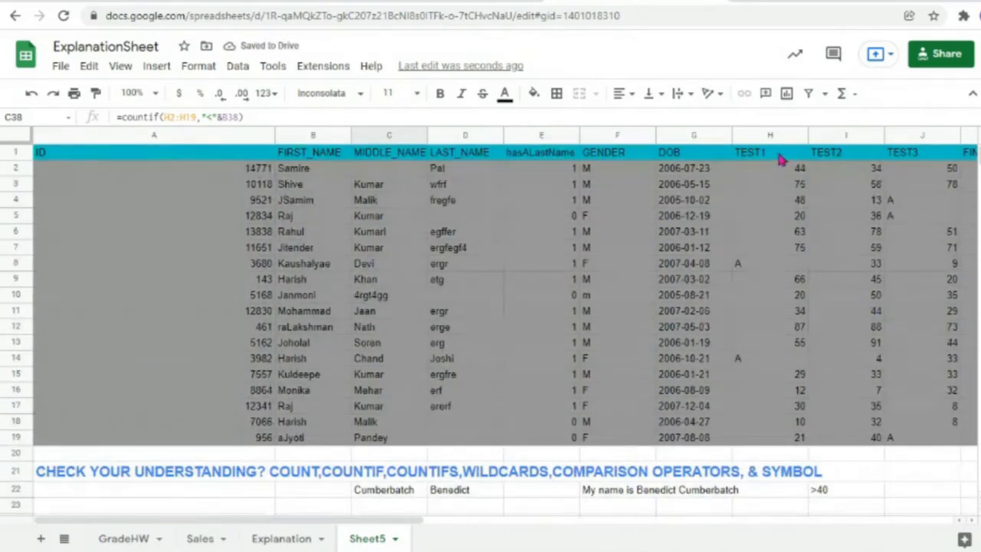
click(800, 253)
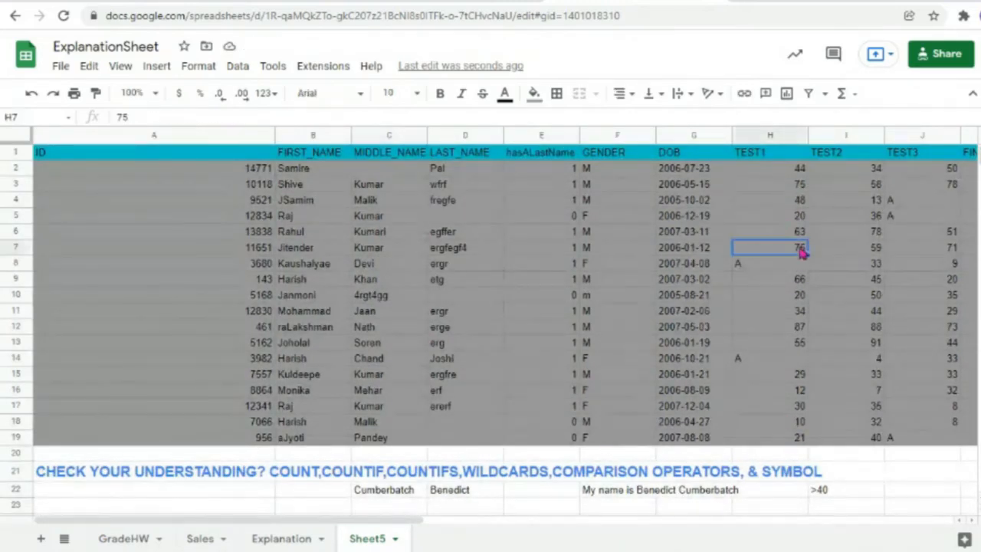
text(7)
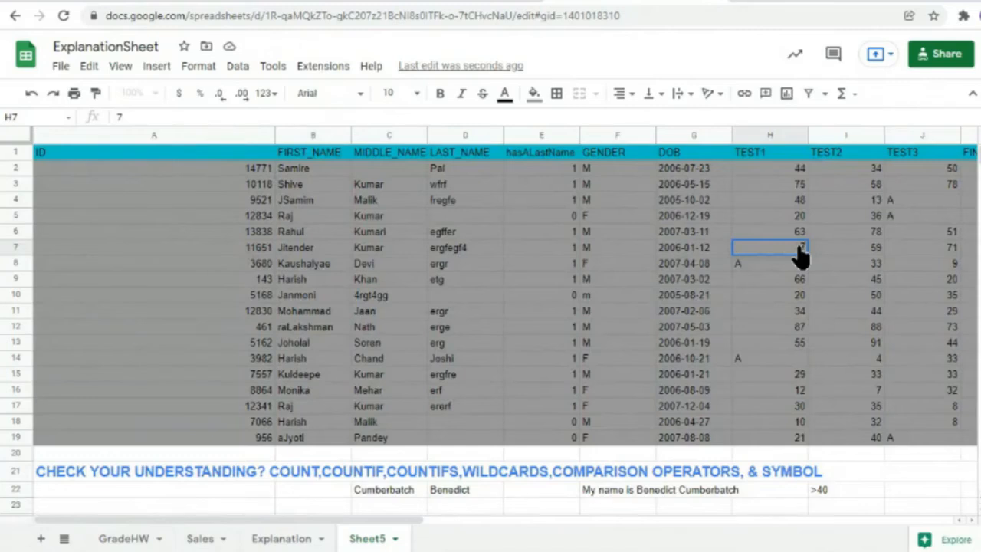
click(801, 282)
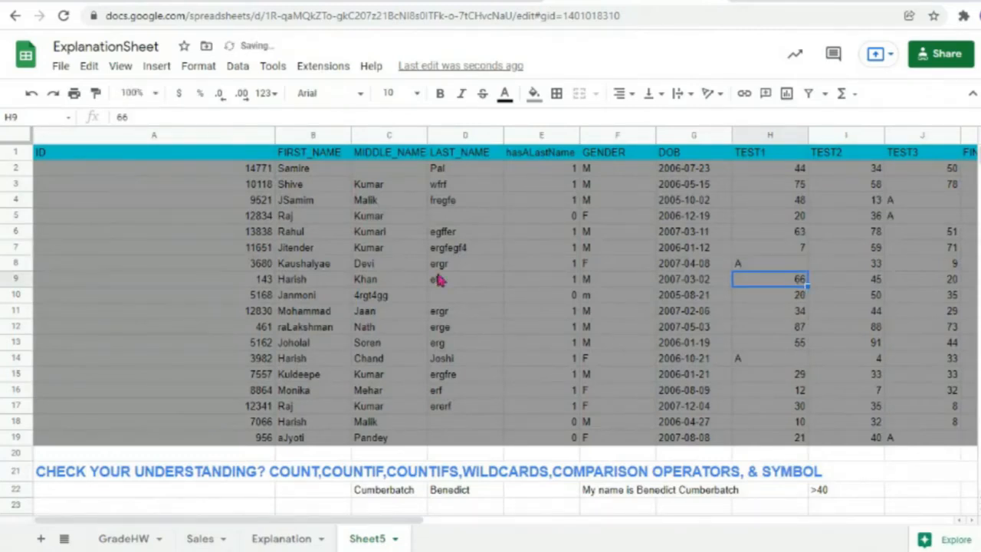
scroll(434, 307, down, 5)
scroll(432, 302, down, 5)
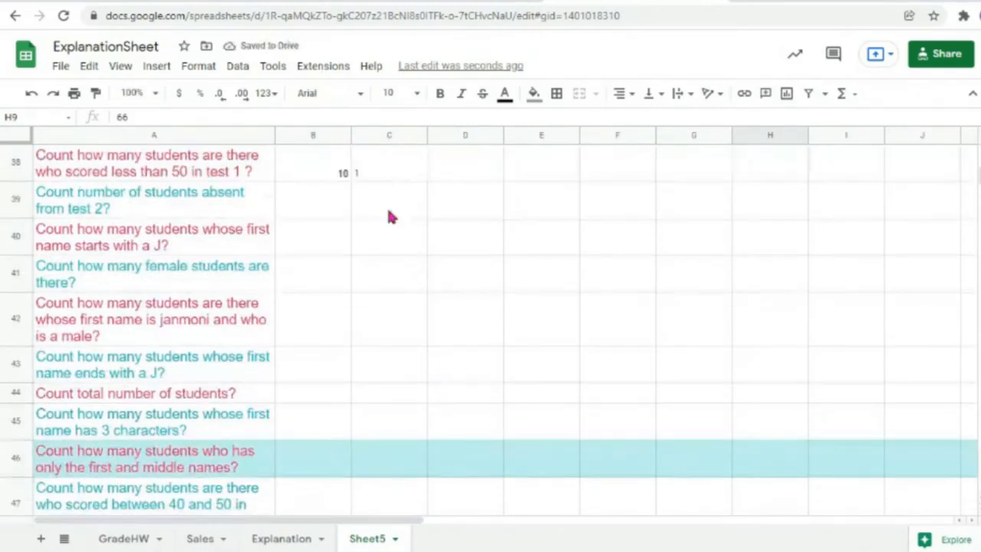
click(383, 171)
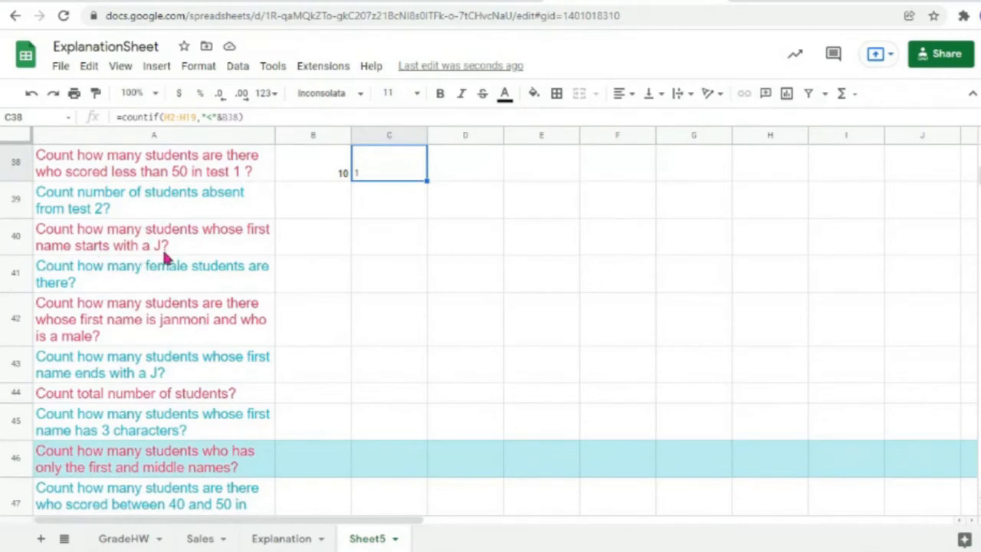
click(368, 249)
double_click(299, 246)
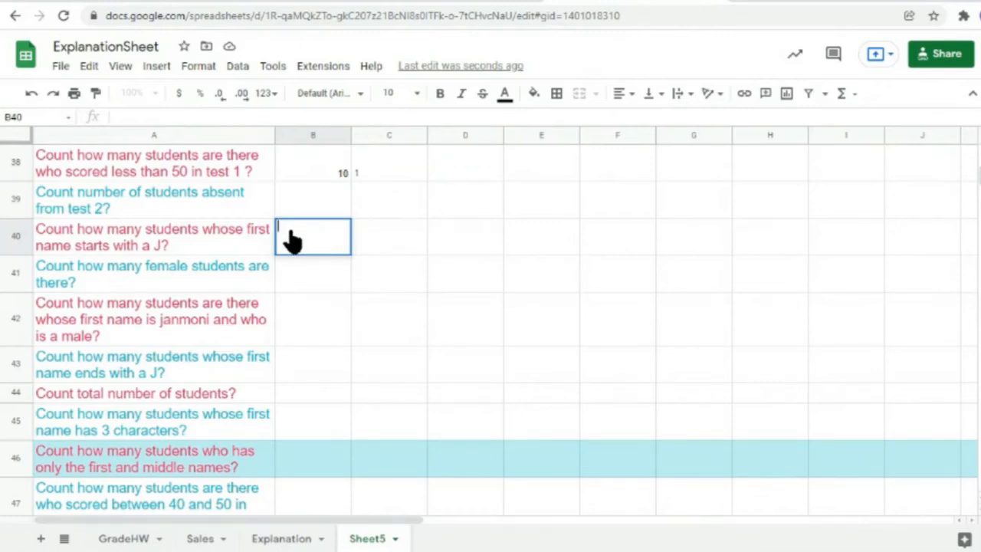
Step: Enter =countif(B2:B19,"=j*") in C40 to count first names starting with j, returning 4
click(386, 247)
text(=count)
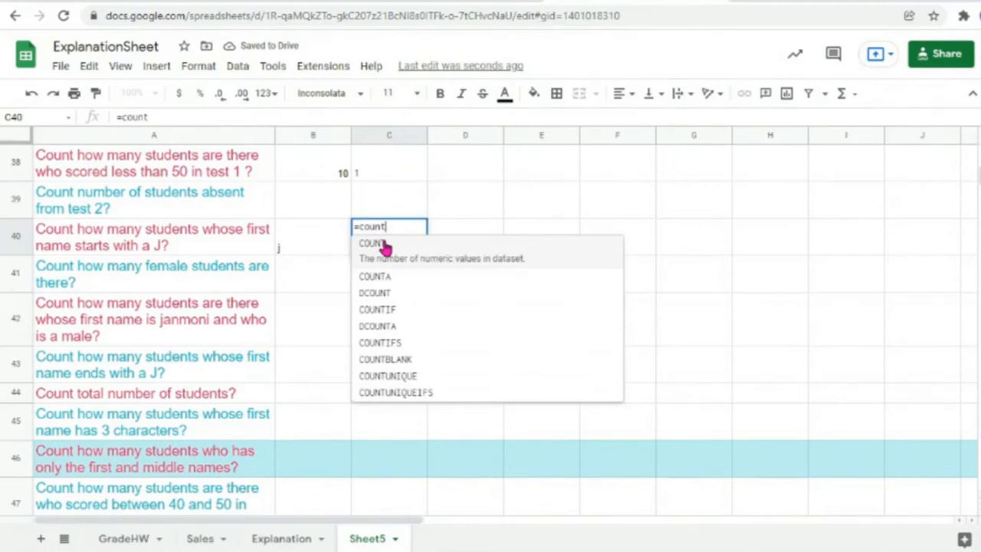
text(if()
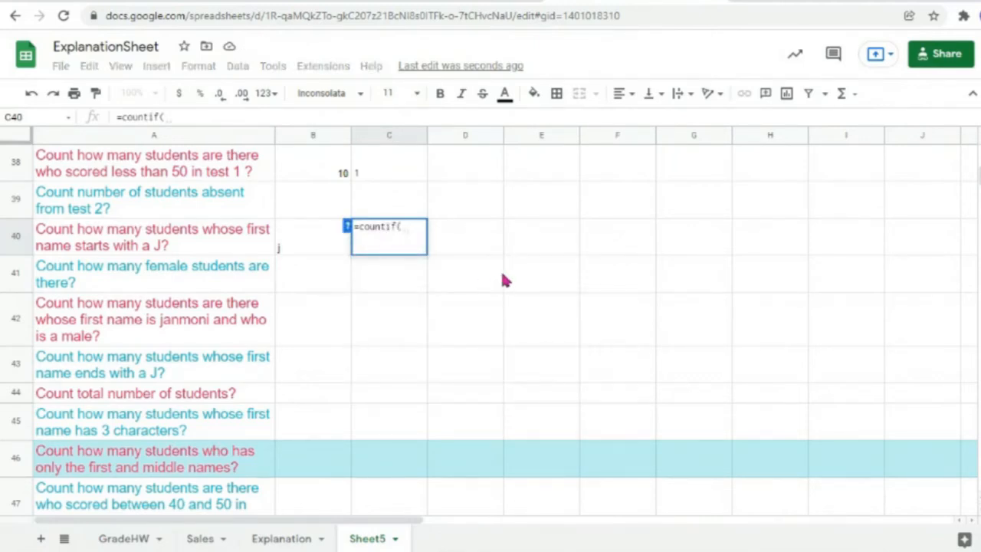
scroll(503, 281, up, 10)
scroll(503, 280, up, 5)
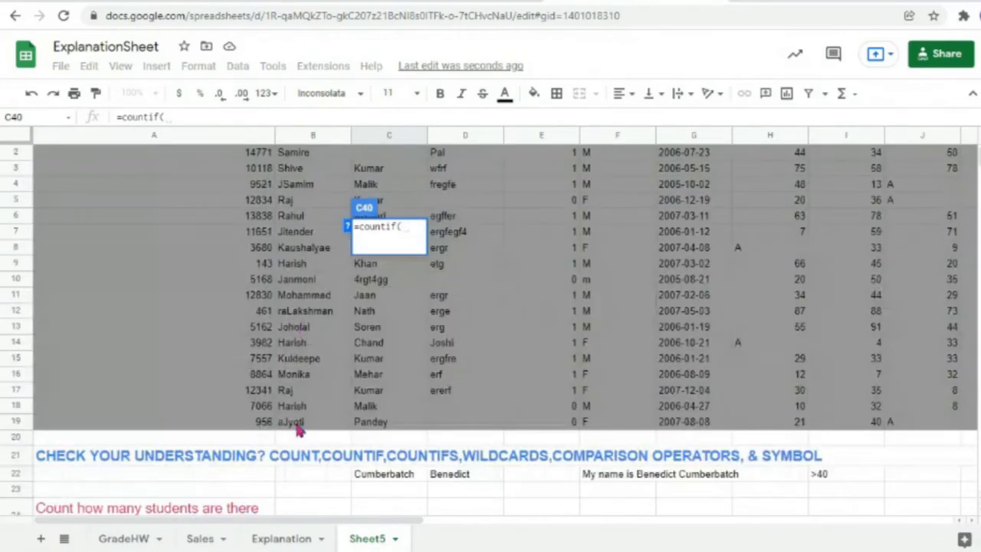
drag(304, 423, 299, 174)
text(,)
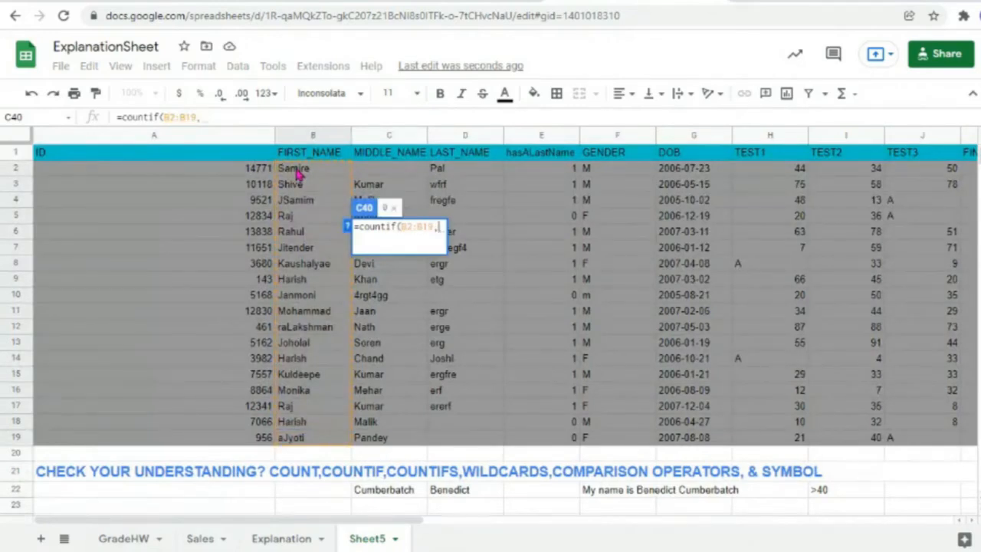
text("")
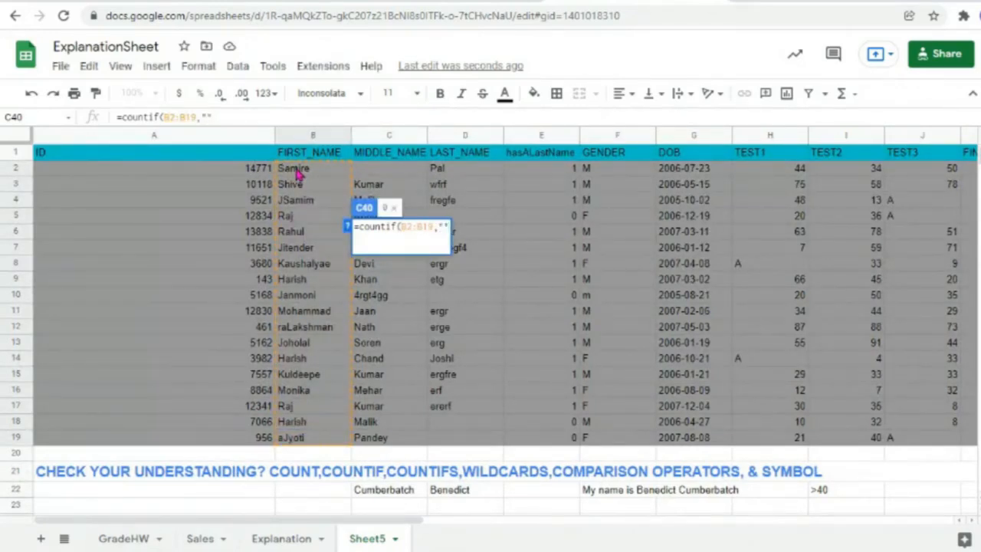
text())
text(=)
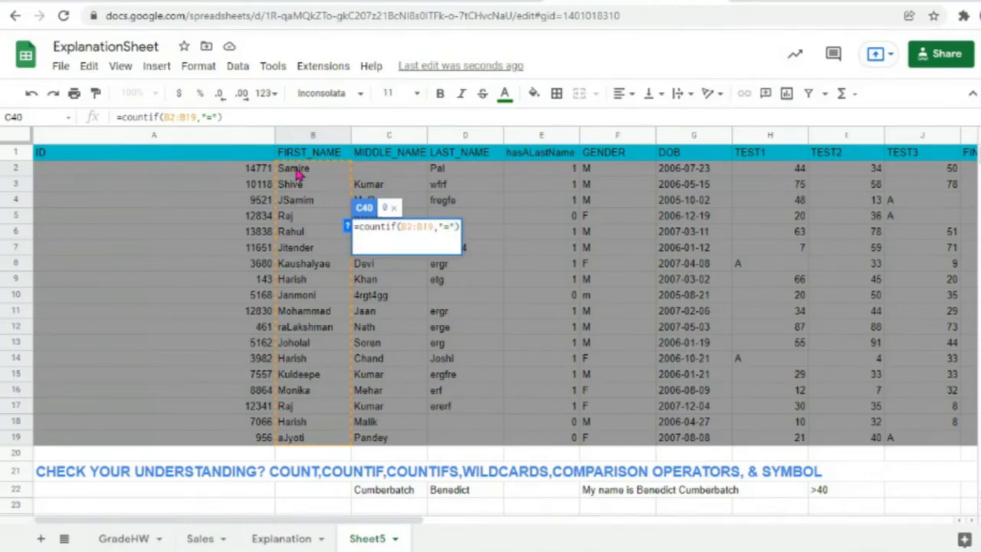
text(j*)
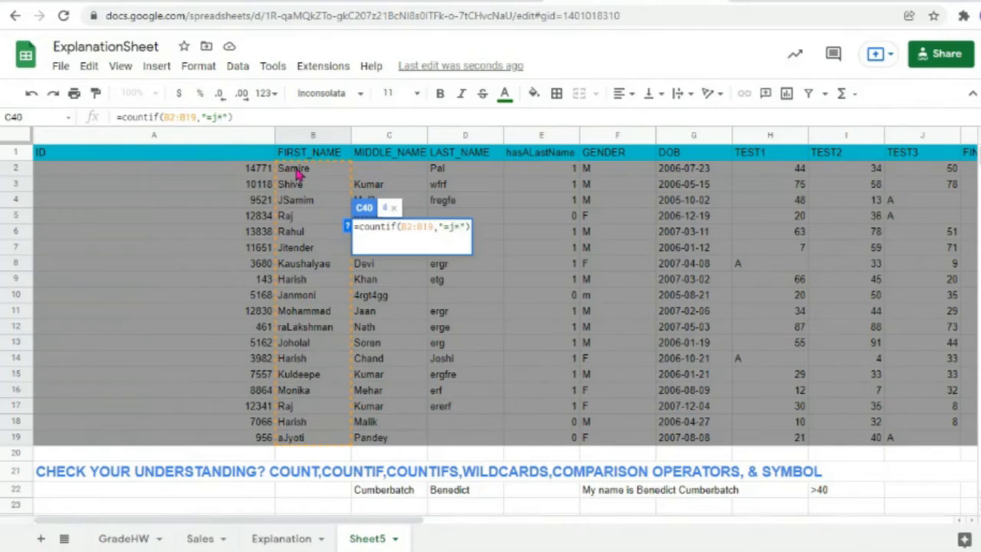
key(End)
key(Return)
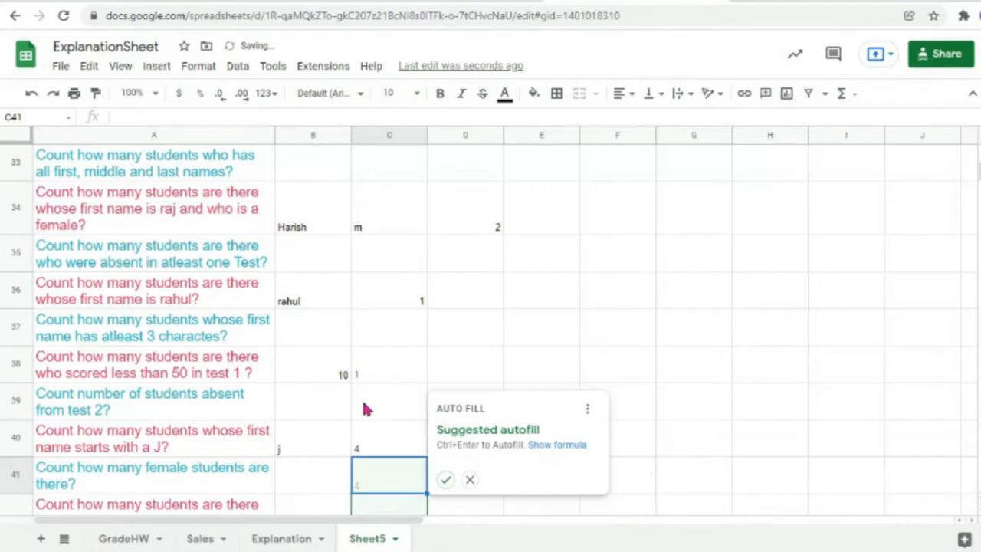
click(371, 448)
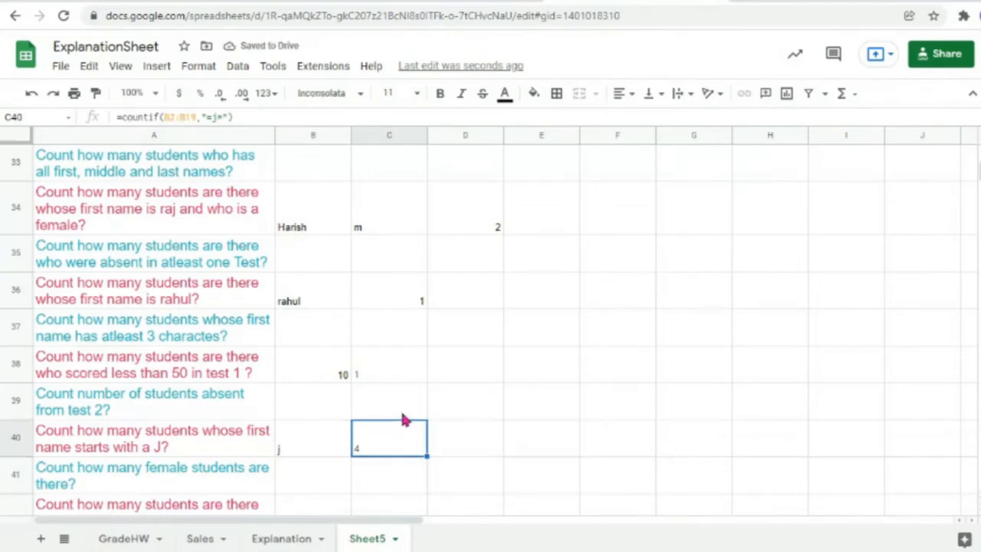
double_click(385, 449)
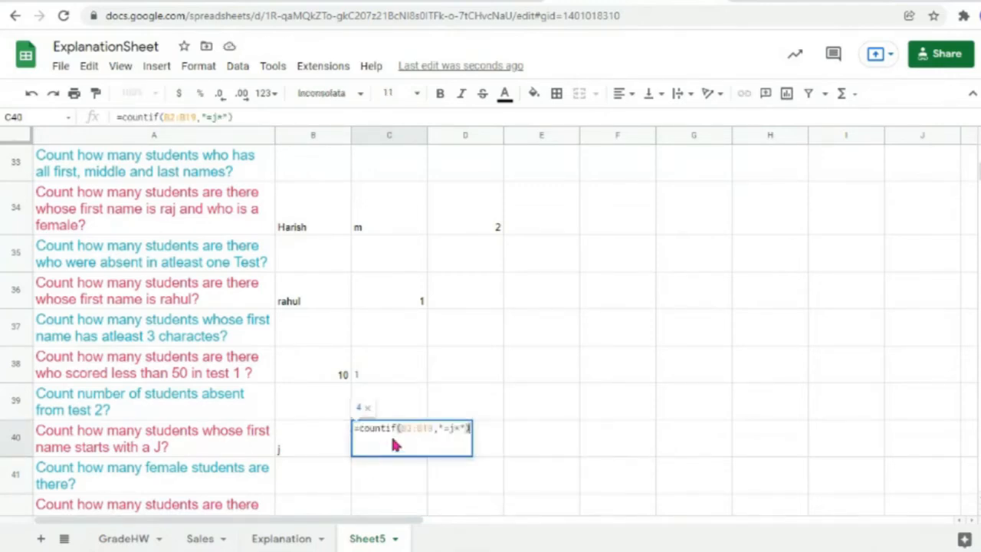
Step: Replace the j in C40's criterion so it reads "="&B40&"*"
double_click(451, 429)
key(BackSpace)
text("")
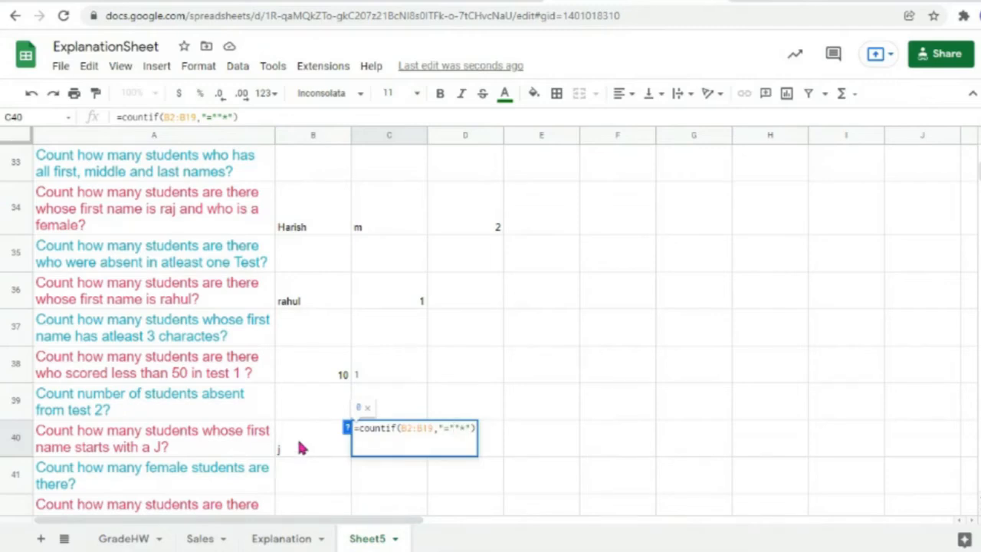
text(&&)
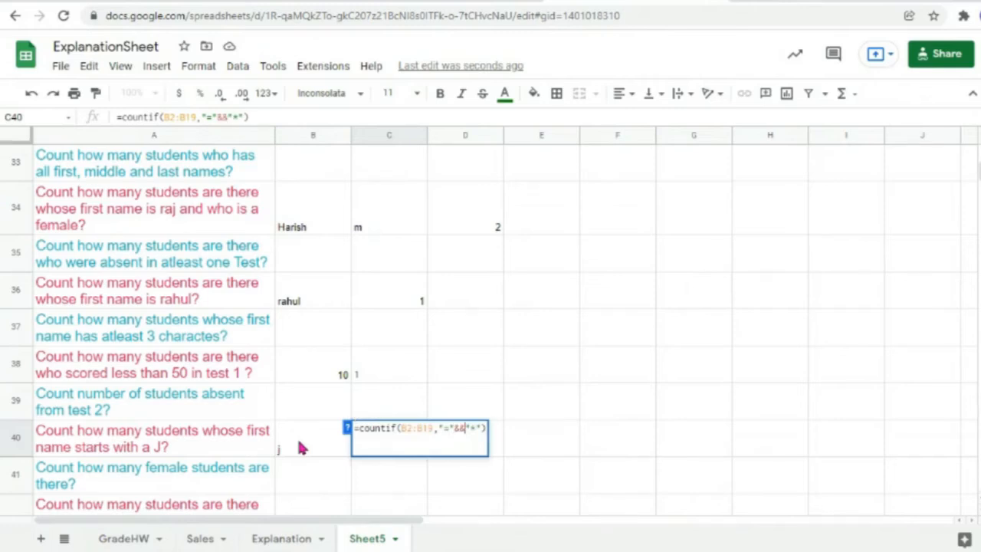
click(302, 448)
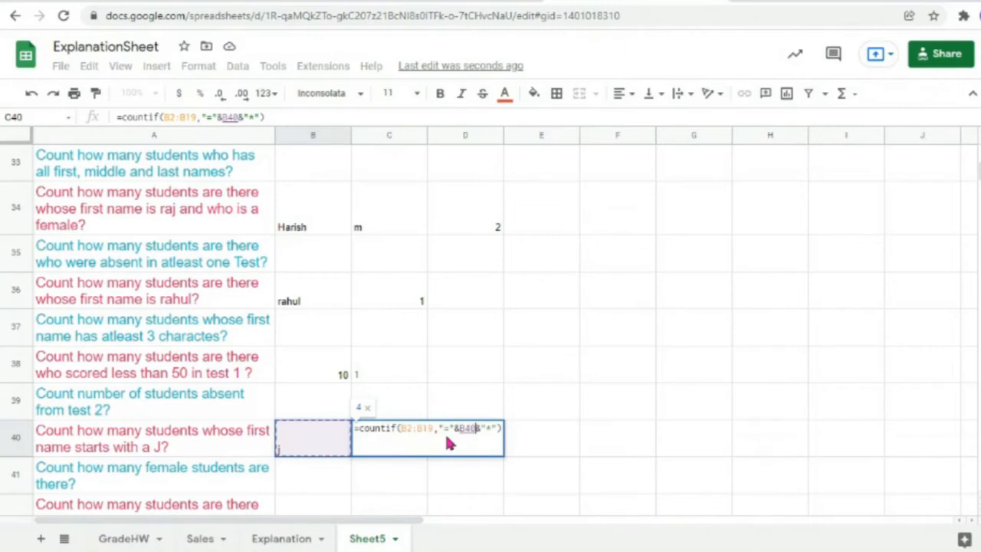
key(Return)
click(390, 448)
double_click(390, 448)
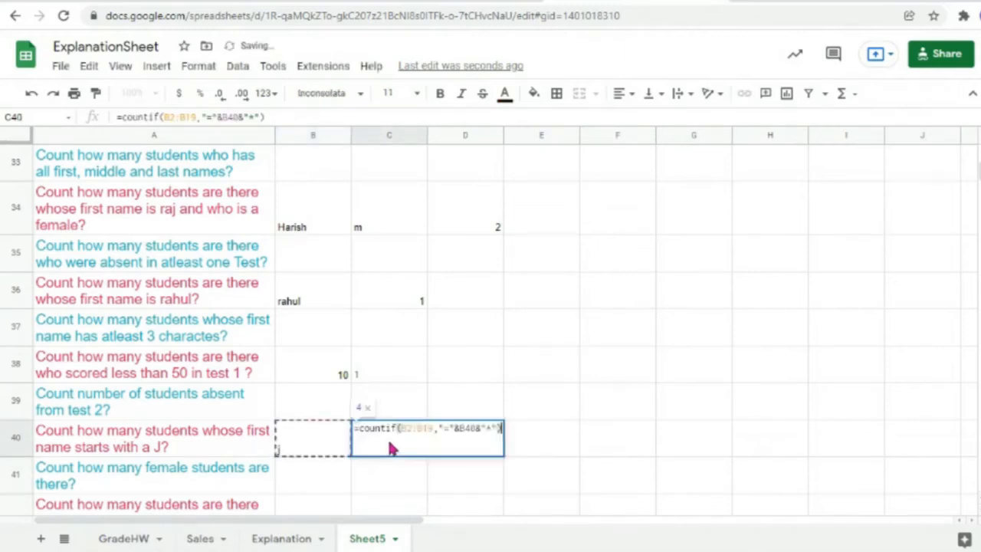
key(Return)
Step: Empty B40 so C40 counts all 18 first names
double_click(308, 452)
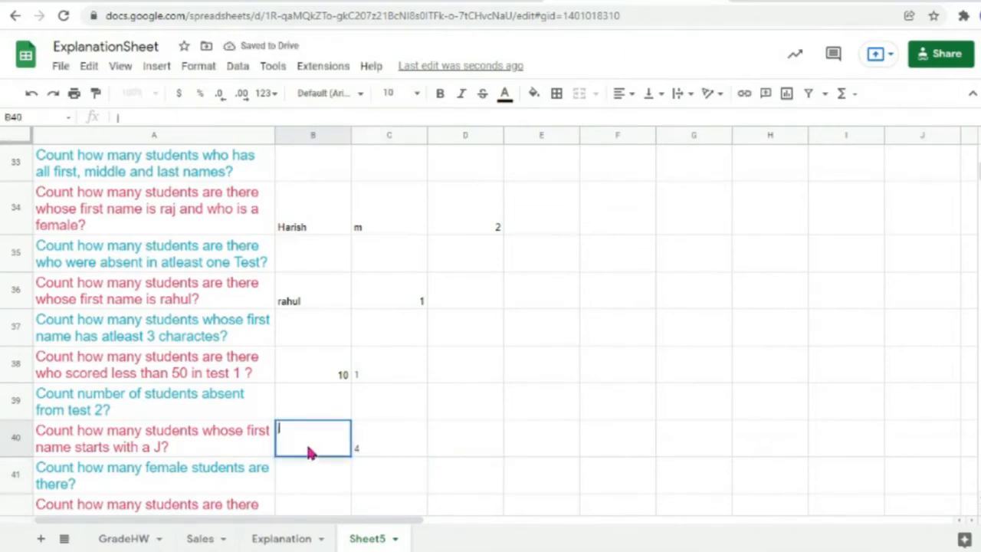
click(369, 486)
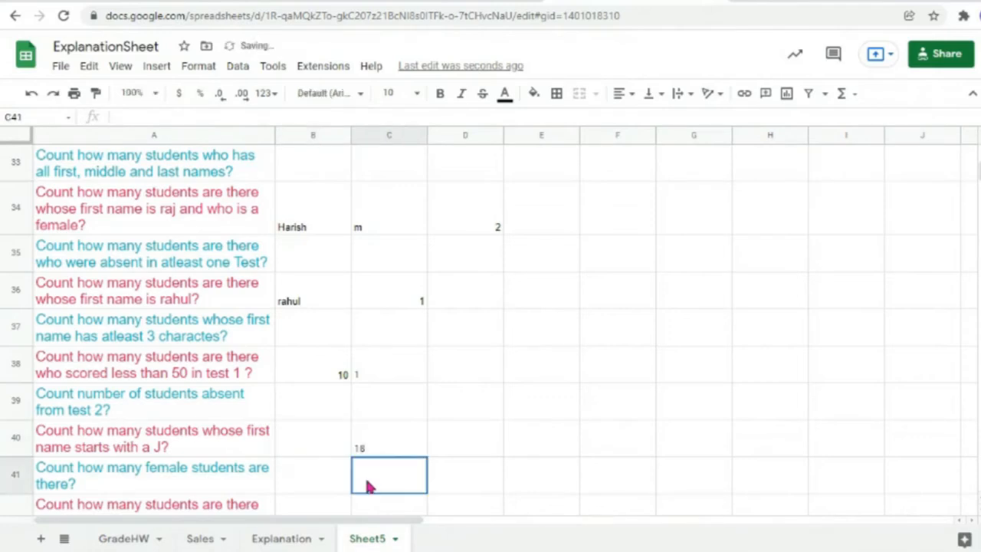
double_click(390, 445)
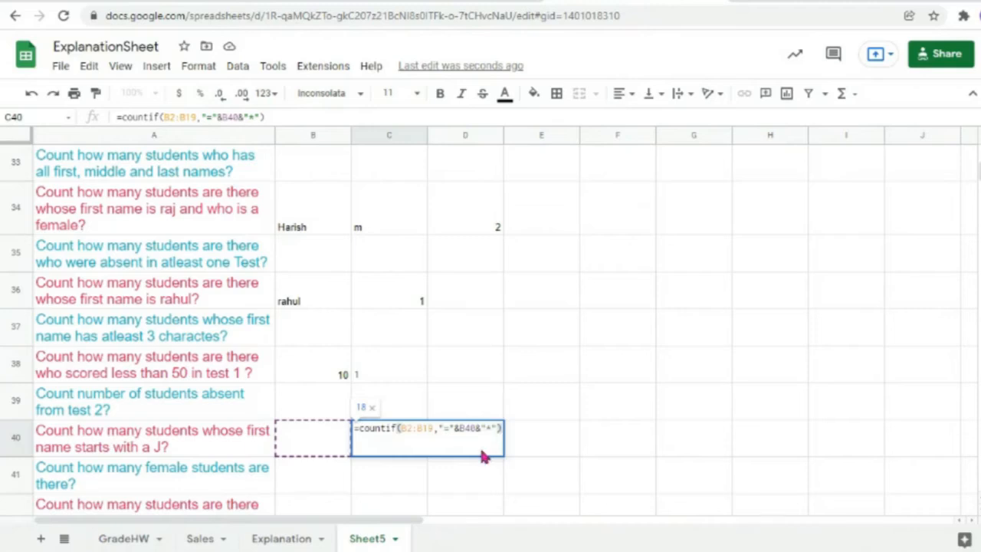
click(311, 433)
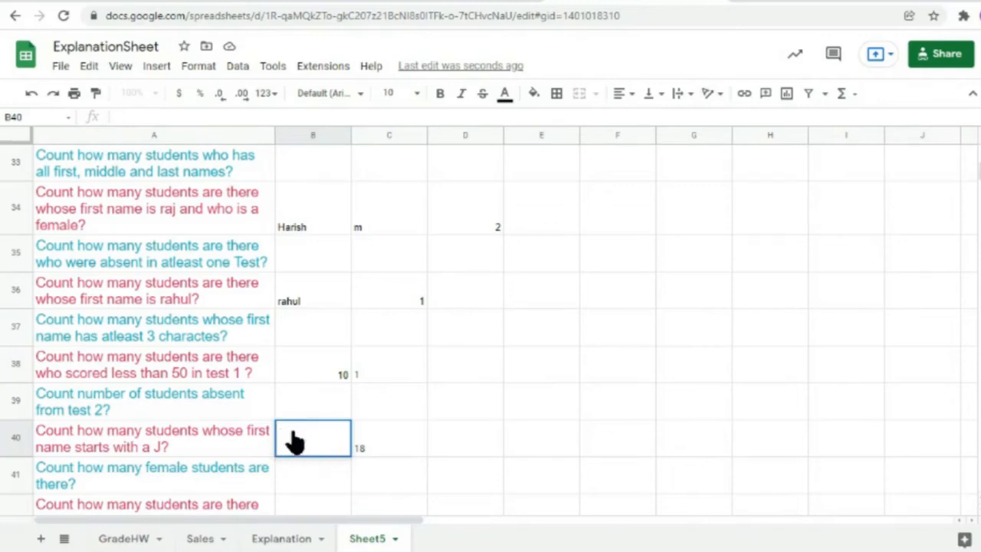
Step: Confirm the prefix ra in B40 as the starting-letter criterion
scroll(448, 427, up, 10)
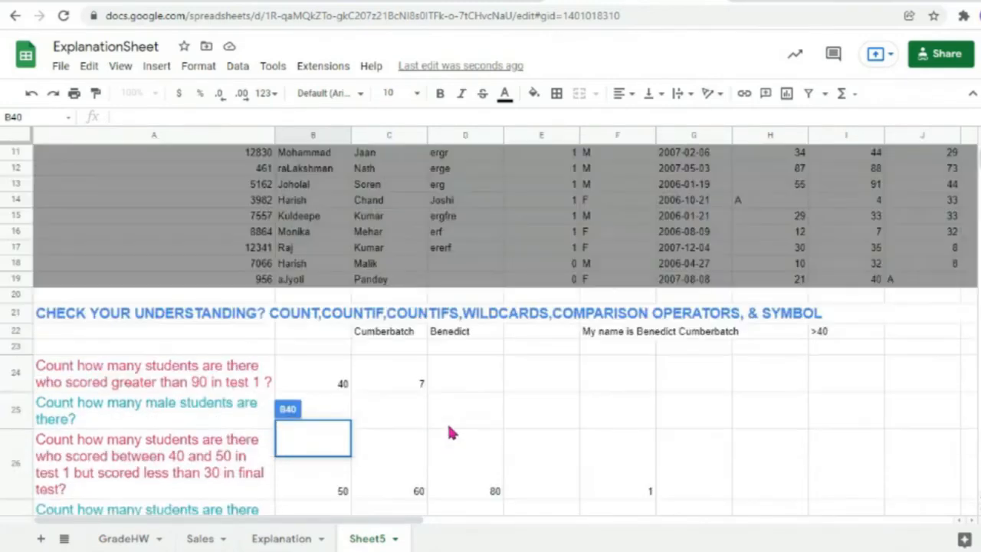
scroll(449, 433, up, 5)
scroll(450, 433, down, 2)
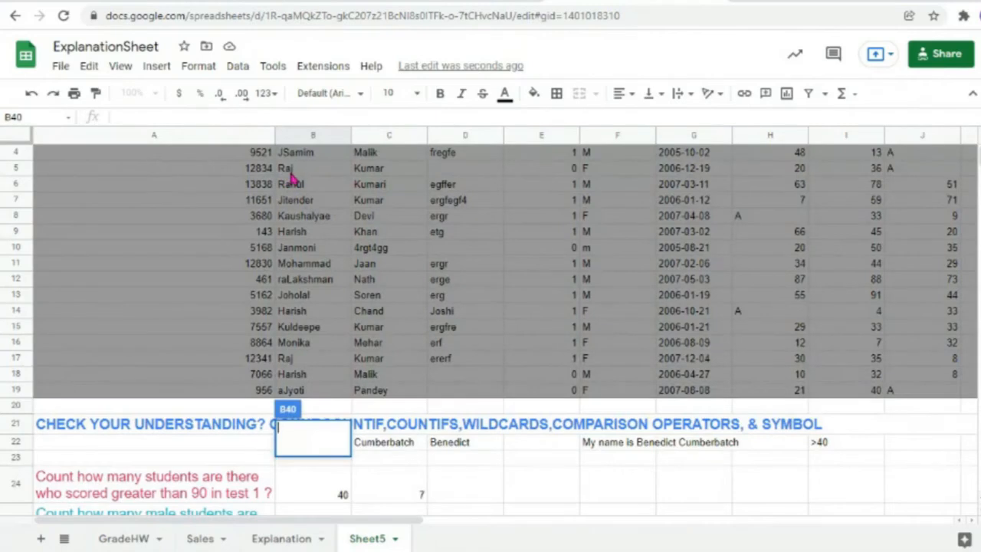
scroll(292, 177, up, 2)
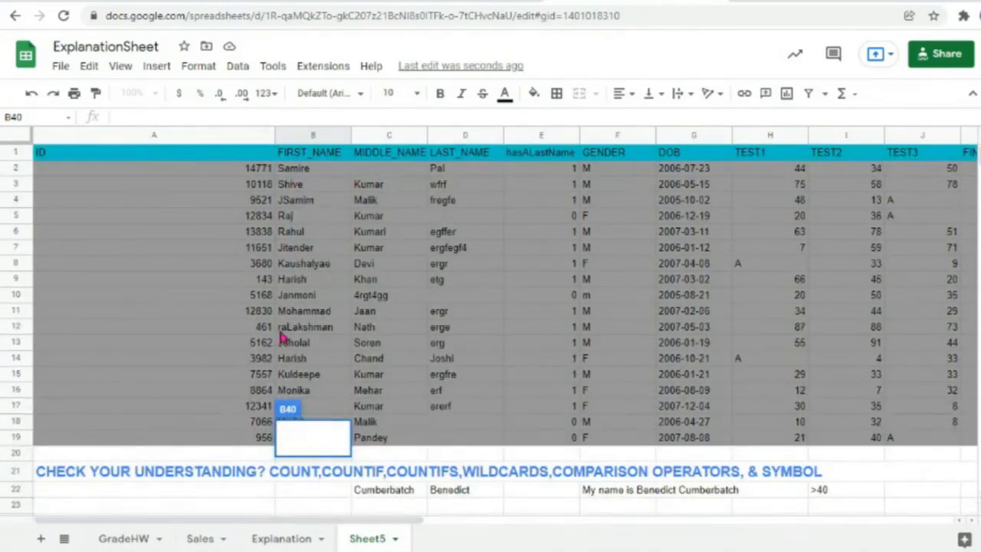
scroll(318, 340, down, 1)
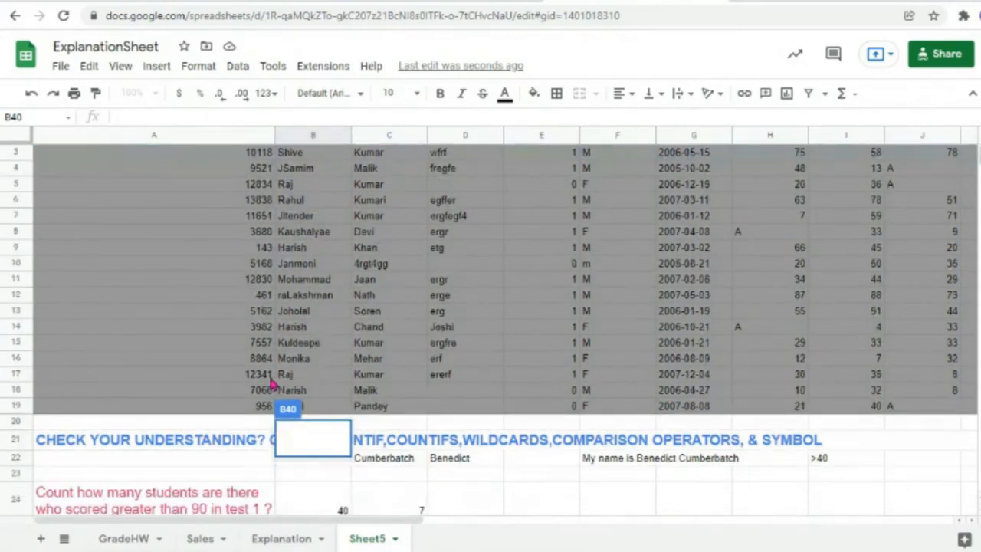
scroll(324, 385, down, 2)
scroll(323, 385, down, 10)
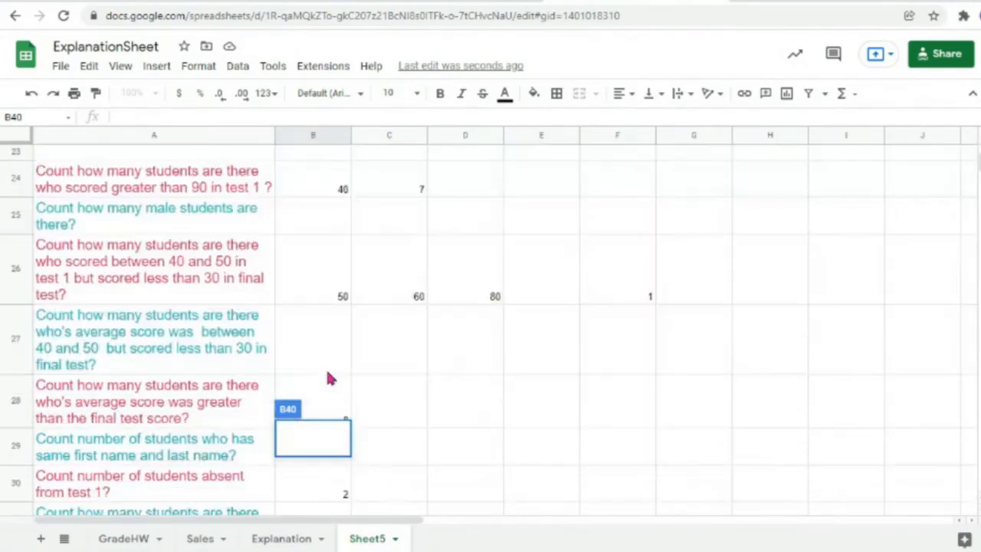
scroll(329, 377, down, 1)
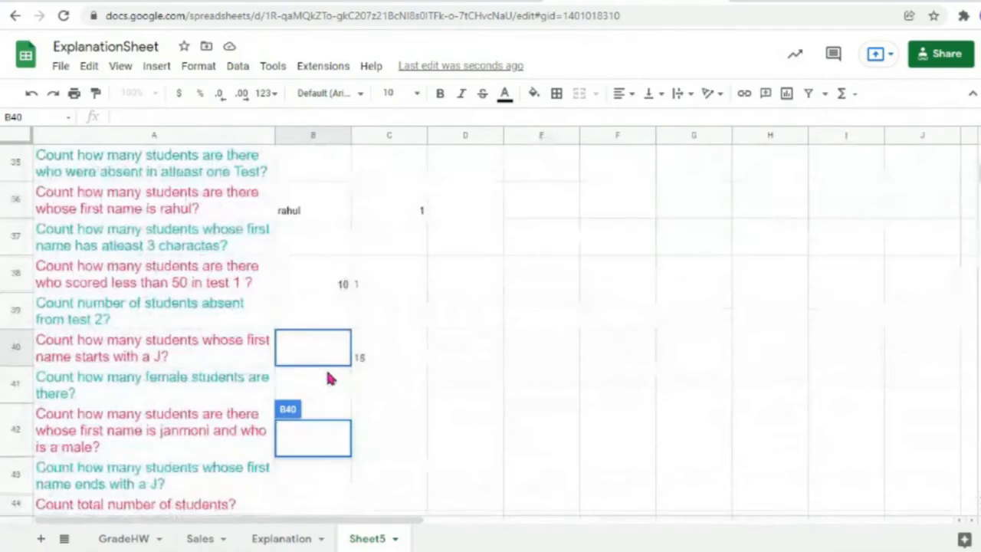
scroll(329, 377, up, 1)
scroll(329, 377, down, 1)
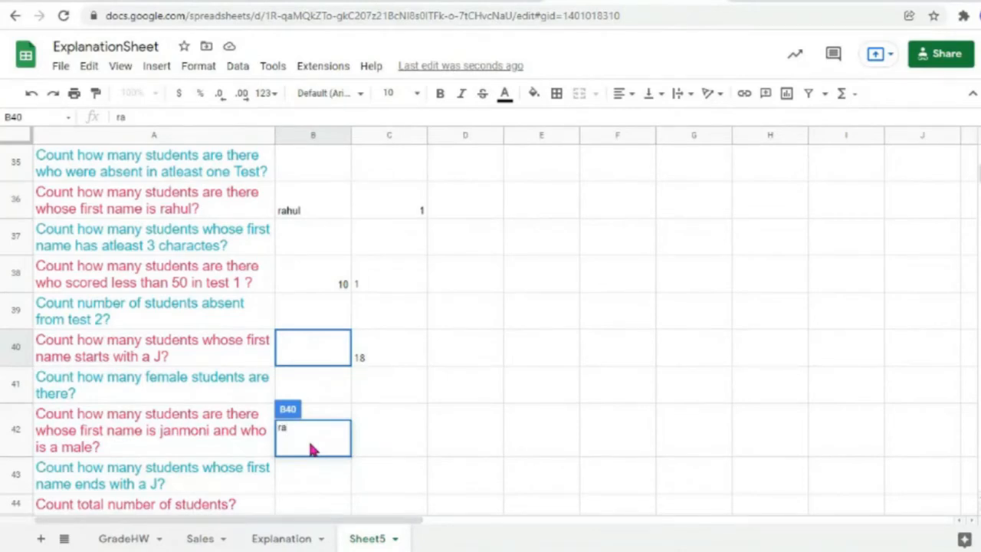
key(Return)
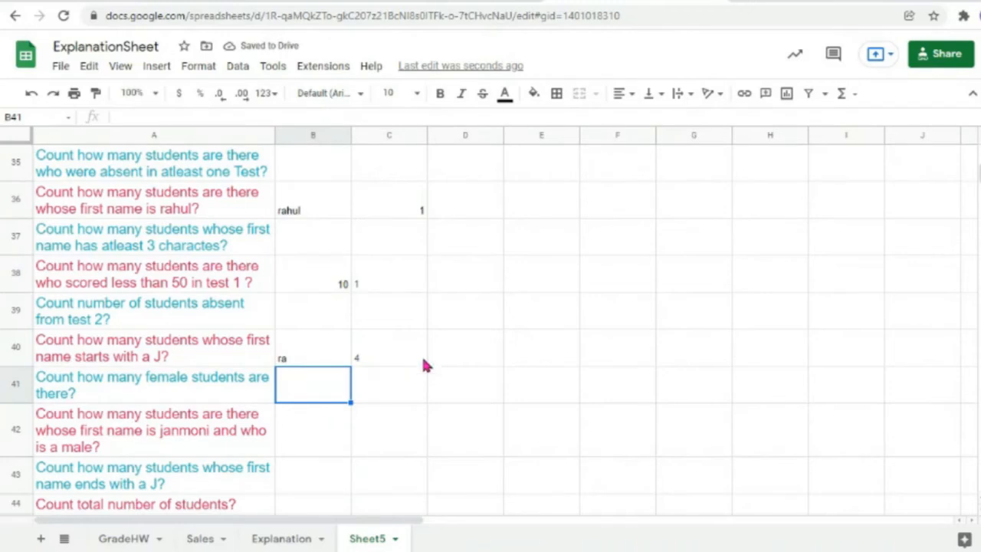
scroll(519, 340, up, 10)
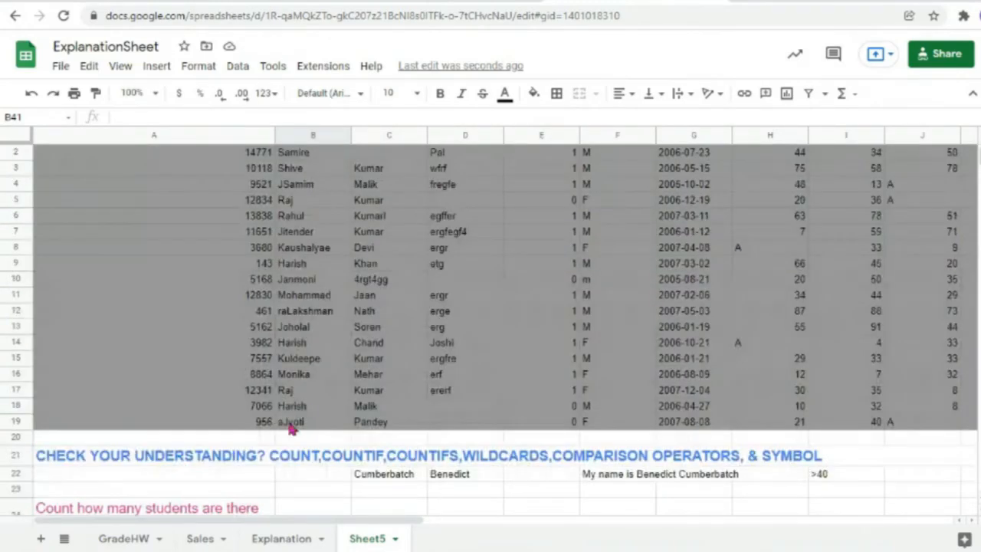
Step: Rename JSamim in B4 to raSamim and check that C40 now returns 5
click(290, 392)
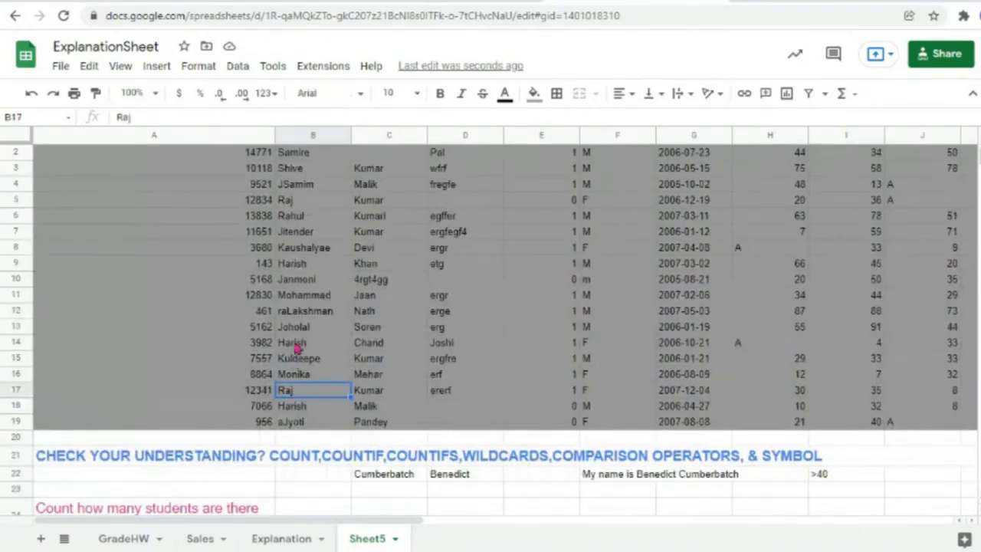
click(292, 308)
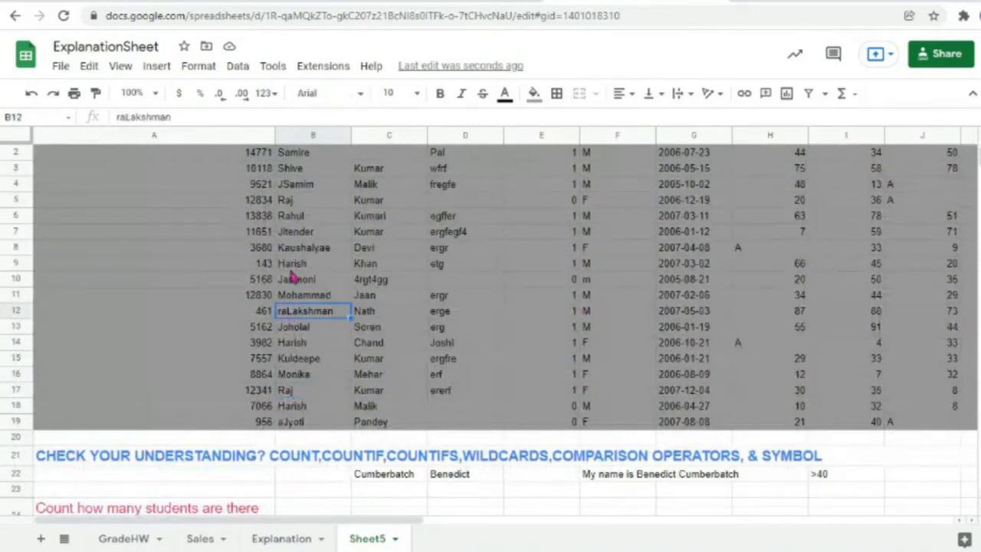
click(292, 202)
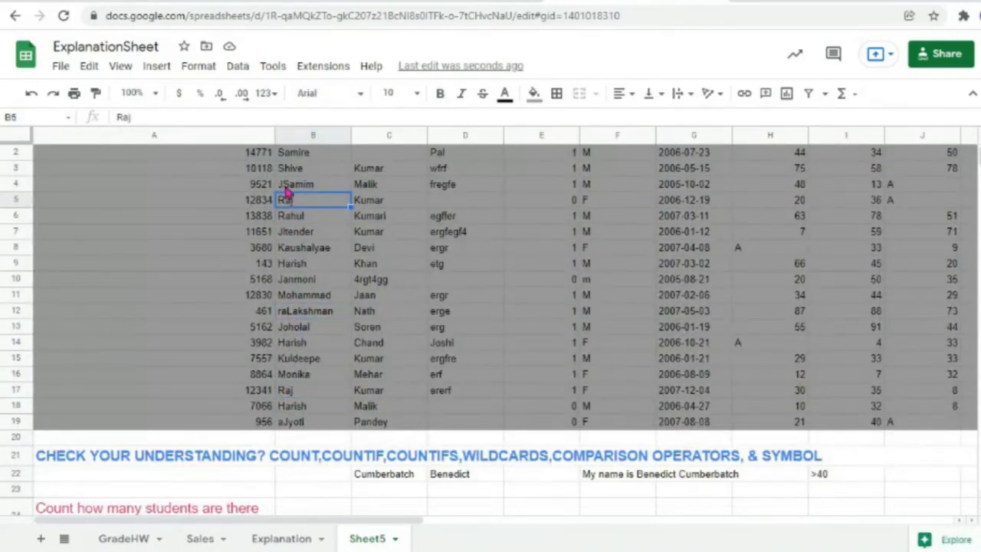
click(282, 187)
double_click(282, 188)
key(BackSpace)
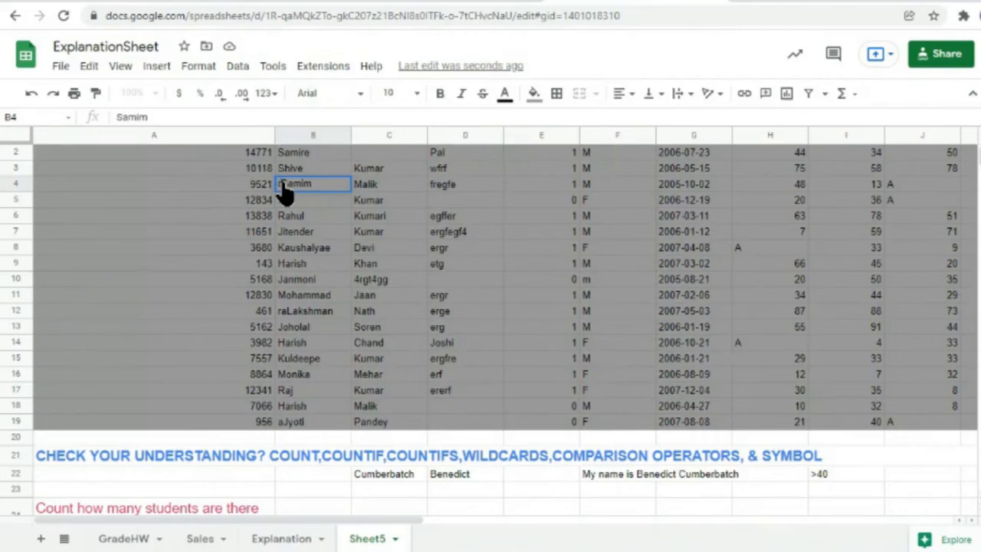
text(ra)
click(297, 310)
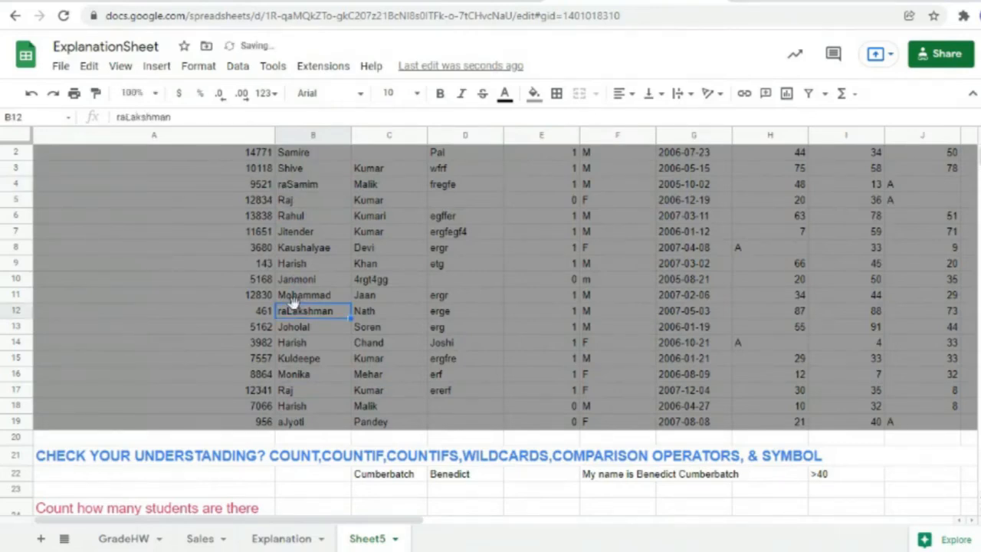
scroll(300, 367, down, 10)
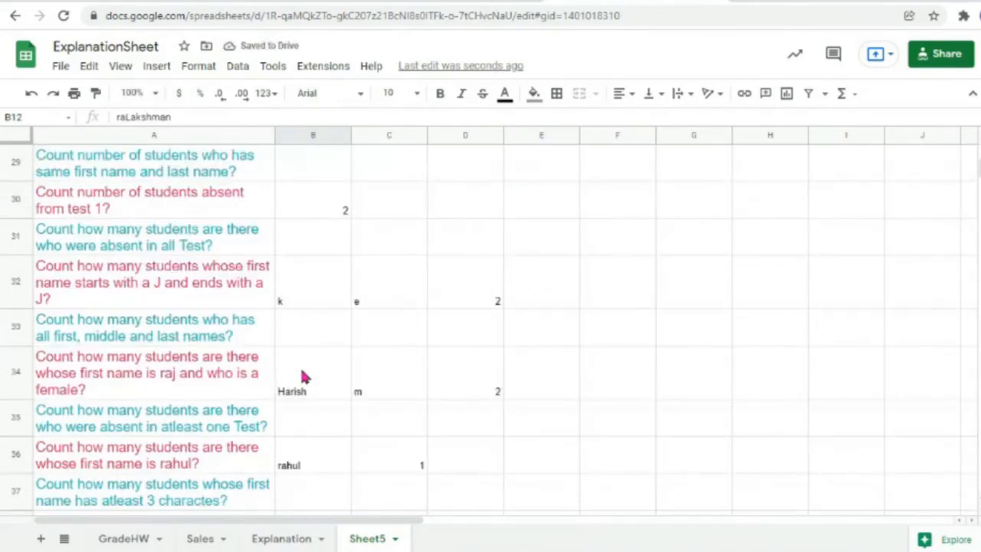
scroll(302, 374, down, 4)
click(371, 452)
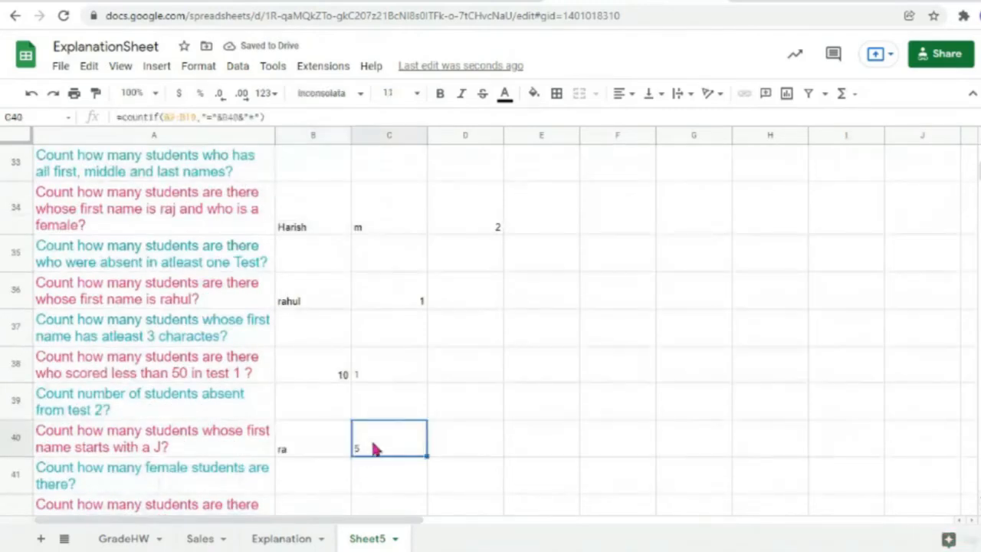
scroll(379, 445, down, 2)
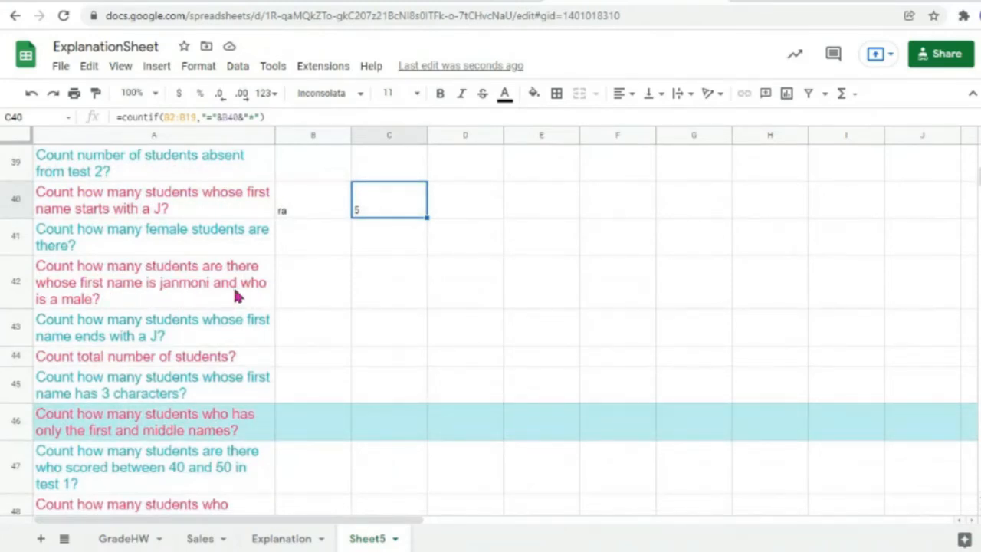
click(208, 305)
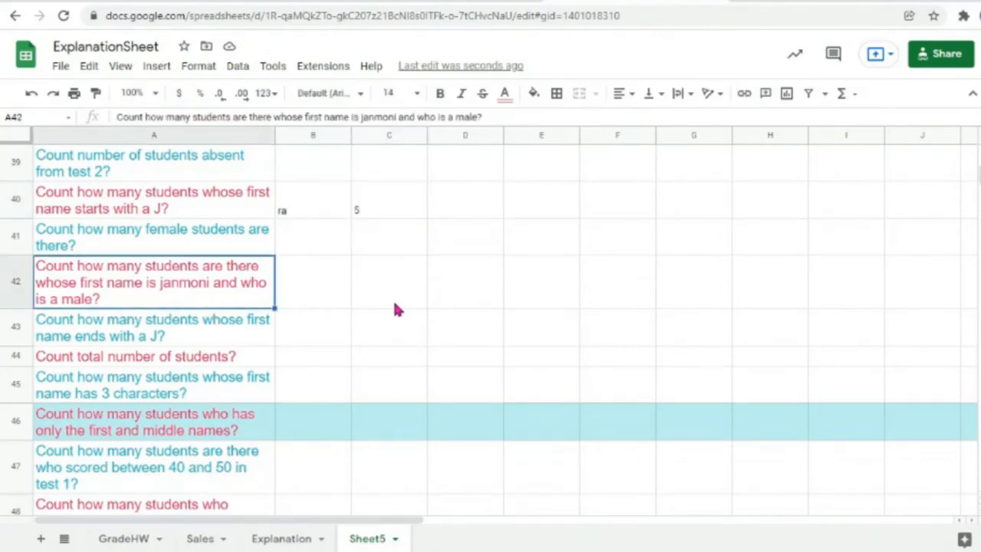
scroll(395, 304, up, 2)
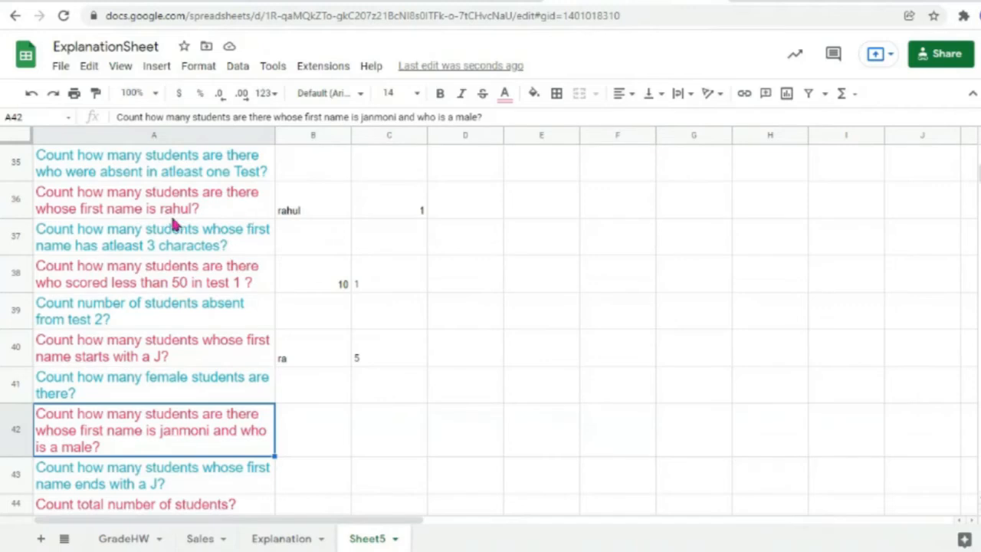
scroll(272, 276, up, 1)
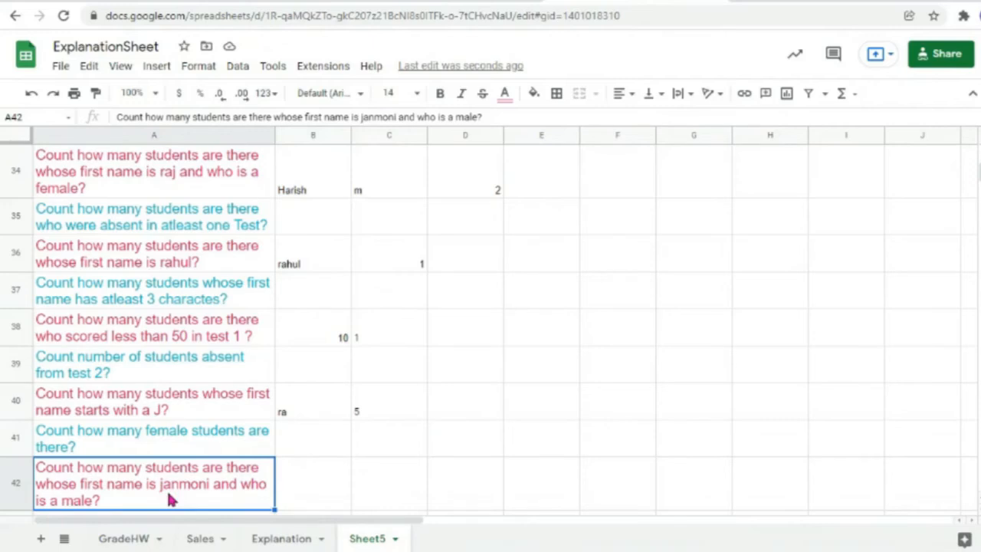
double_click(322, 193)
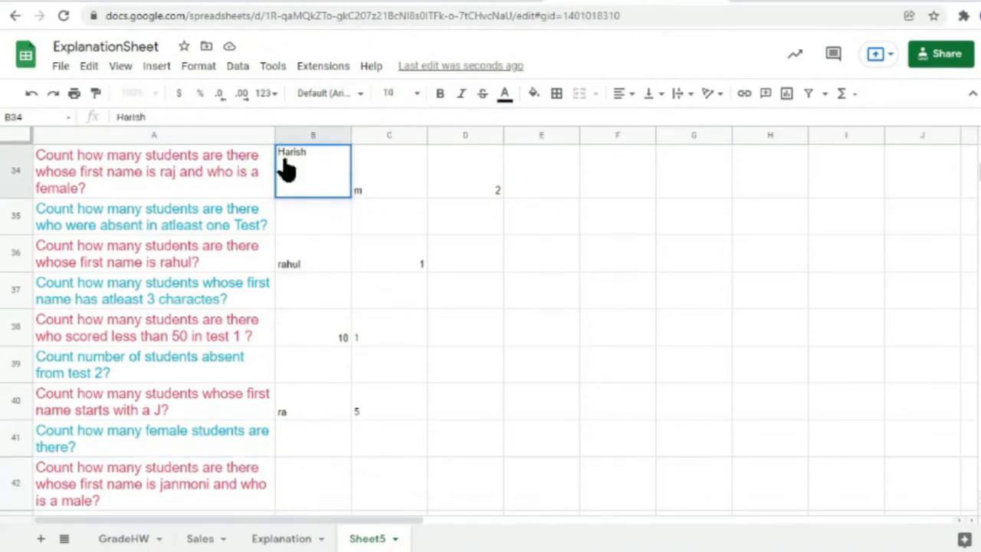
click(370, 192)
click(481, 175)
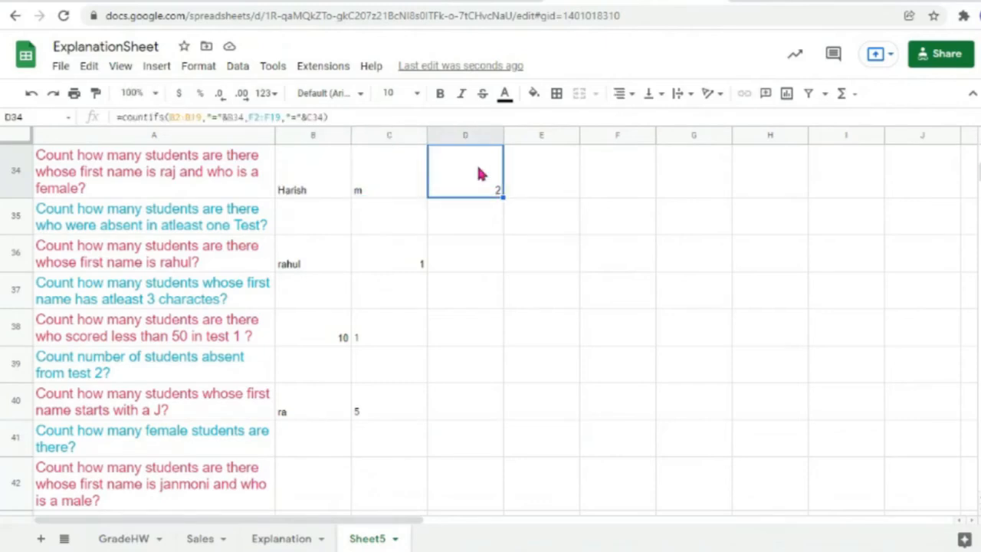
click(304, 483)
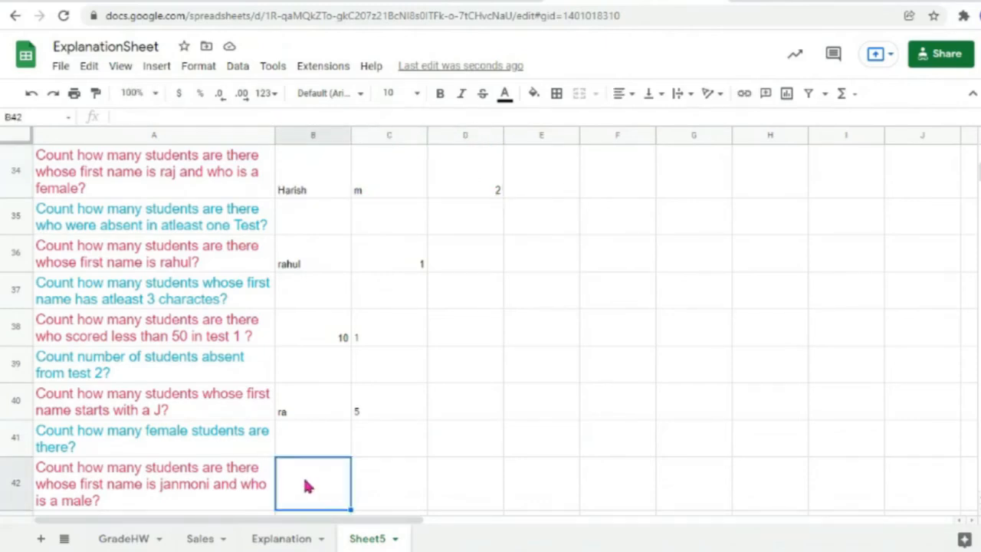
Step: Fill B42:D42 with cyan
drag(304, 485, 456, 486)
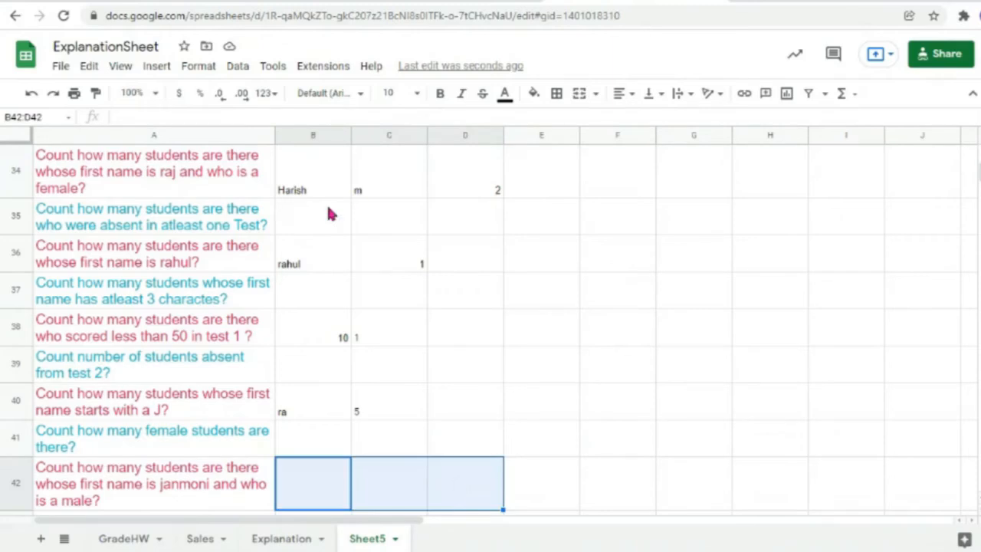
click(539, 102)
click(539, 189)
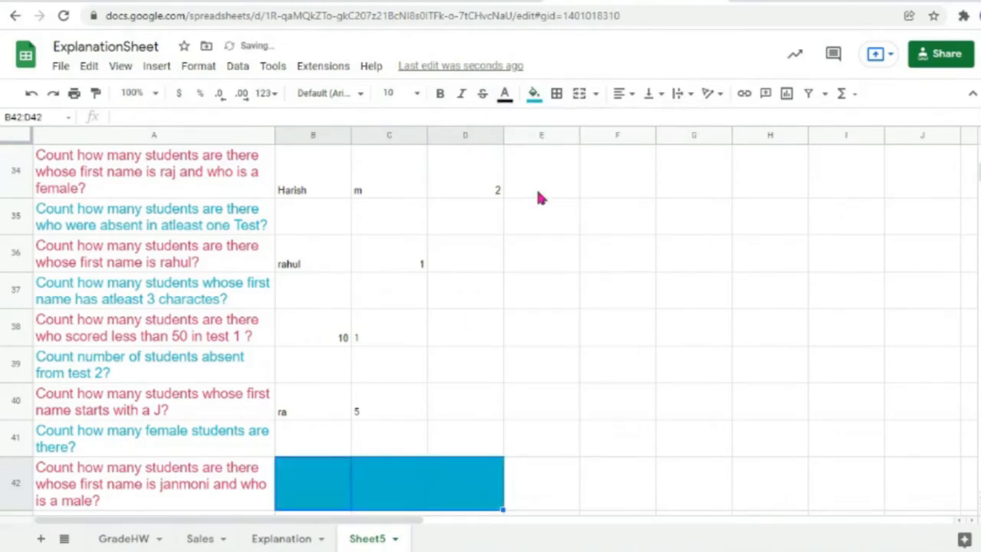
click(455, 349)
Step: Merge B42:D42 horizontally and enter 'Already done' in it
click(338, 483)
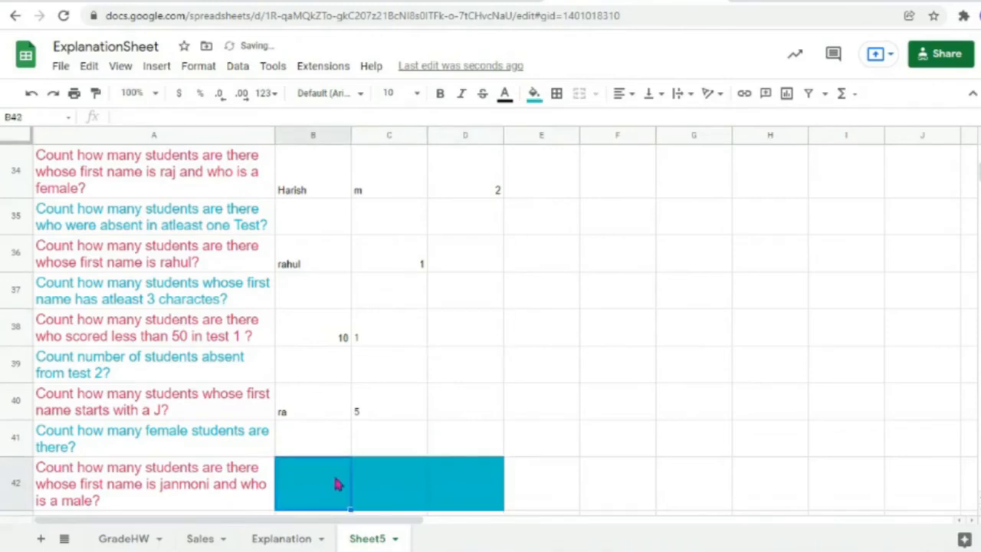
drag(338, 484, 449, 492)
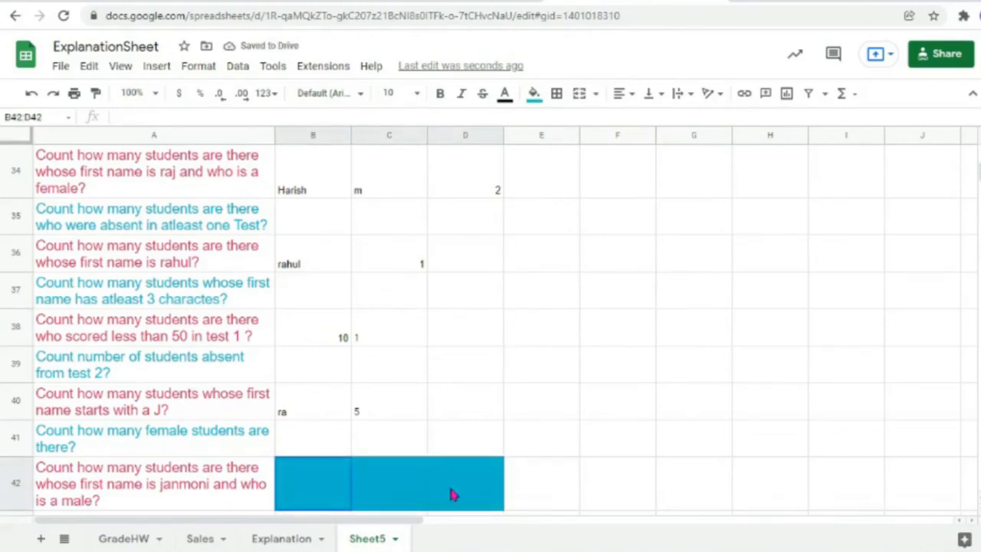
click(595, 93)
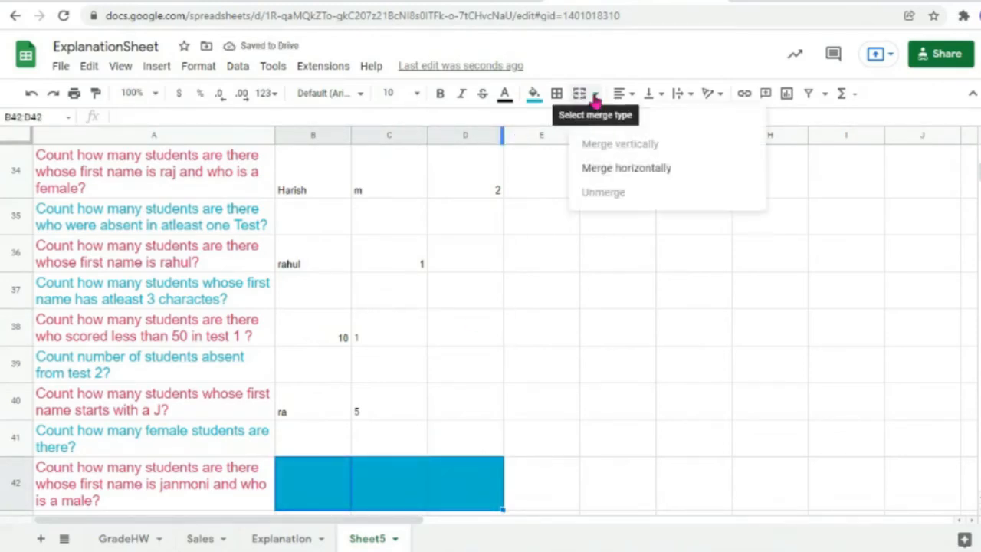
click(610, 174)
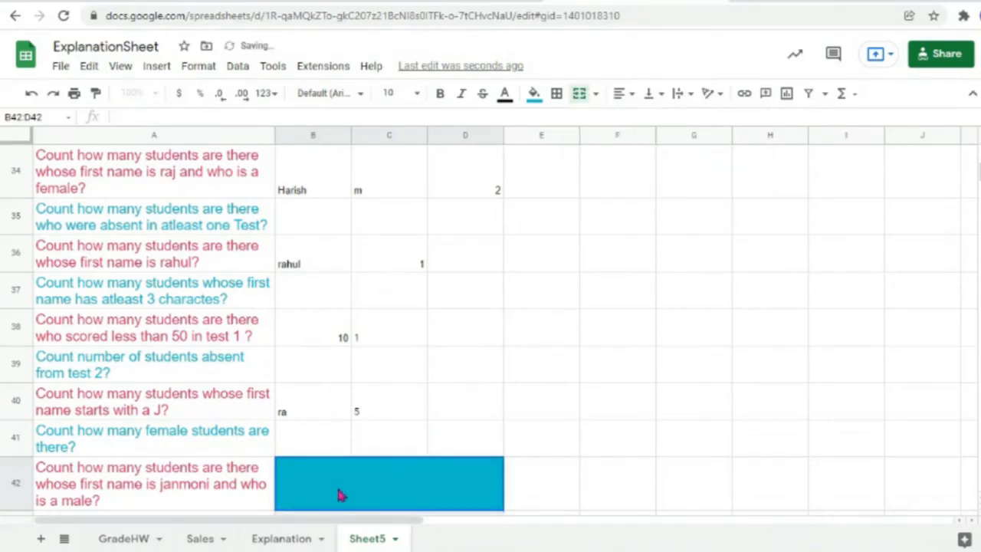
text(Alread)
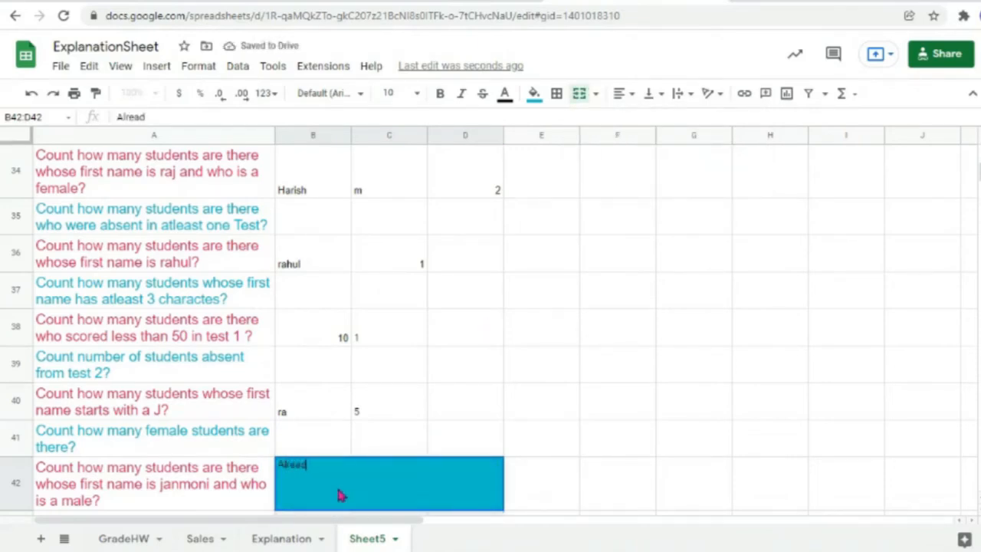
text(y done)
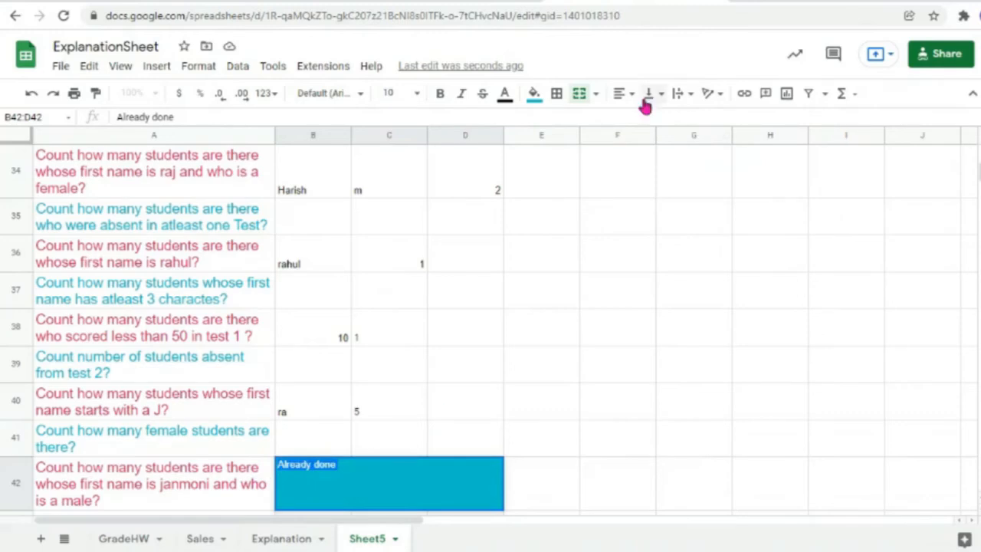
Step: Centre 'Already done' horizontally within the merged cell
click(622, 92)
click(641, 122)
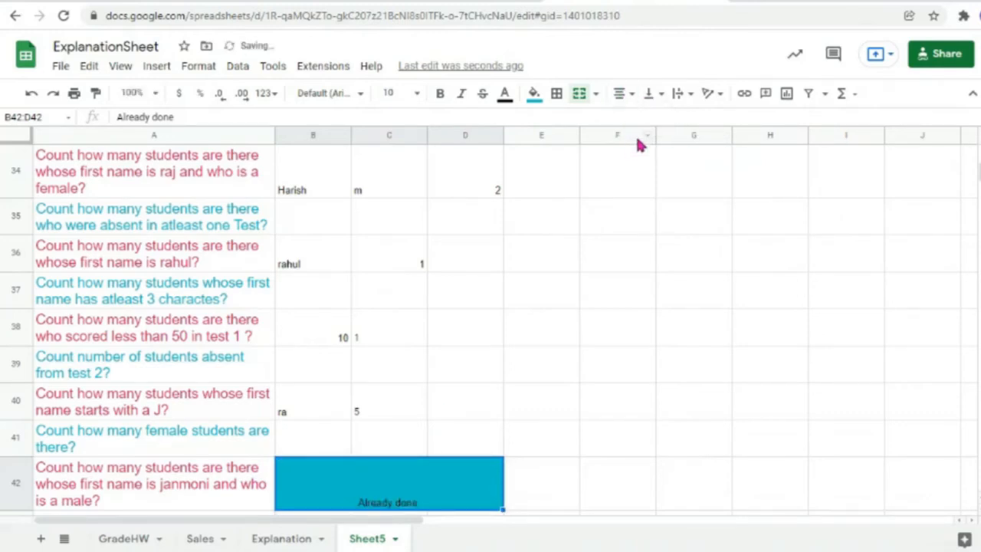
click(633, 95)
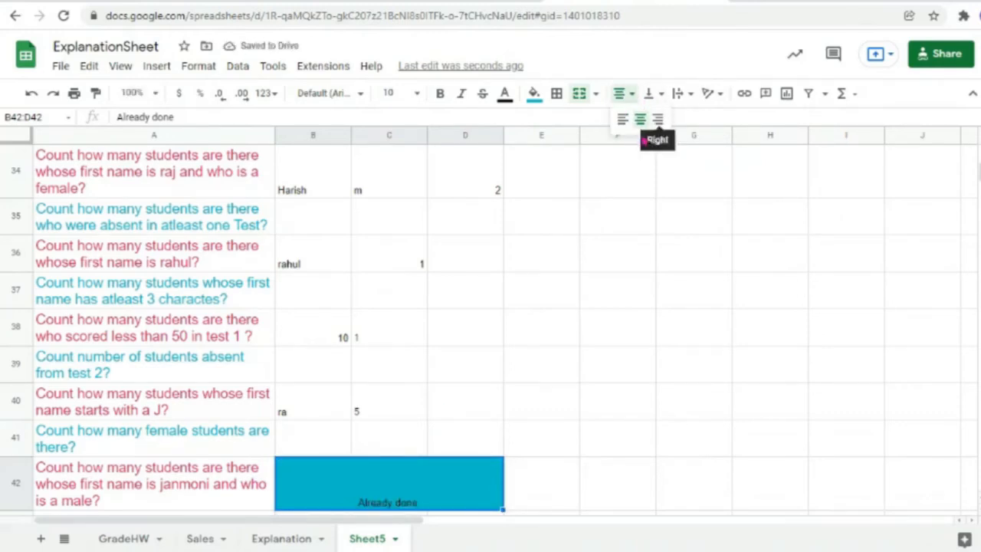
click(620, 95)
scroll(406, 393, down, 3)
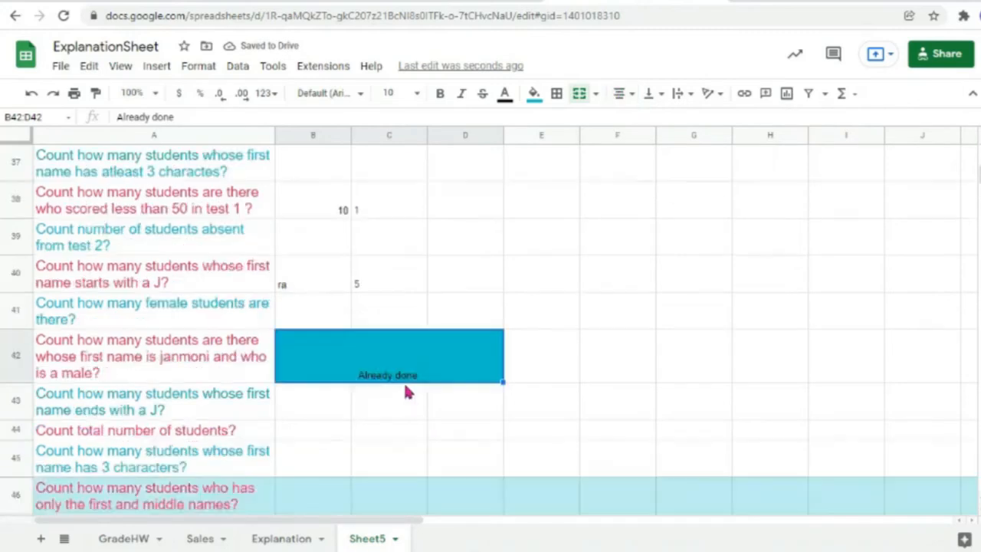
Step: Enter =count(A2:A19) in B44 to count the 18 student IDs
click(293, 395)
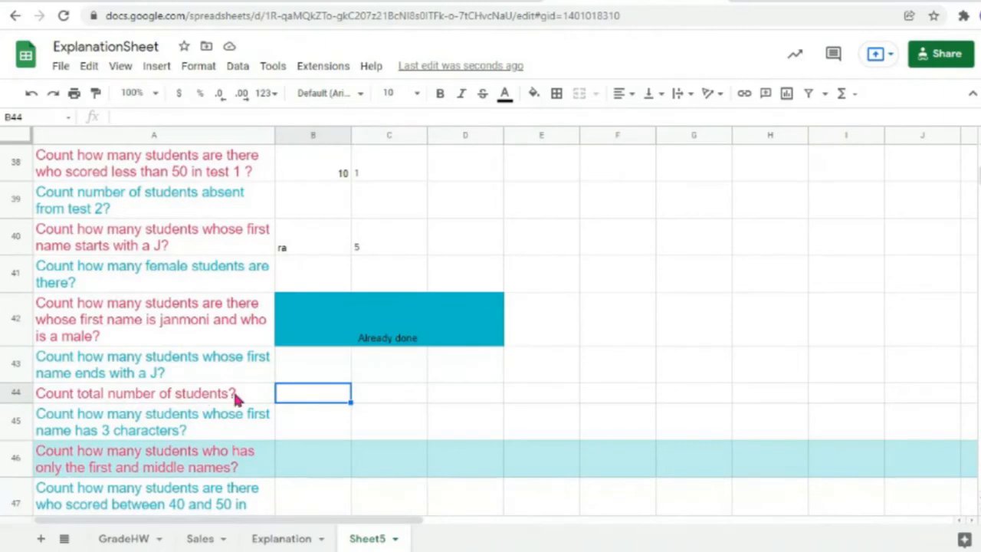
double_click(297, 397)
text(=count)
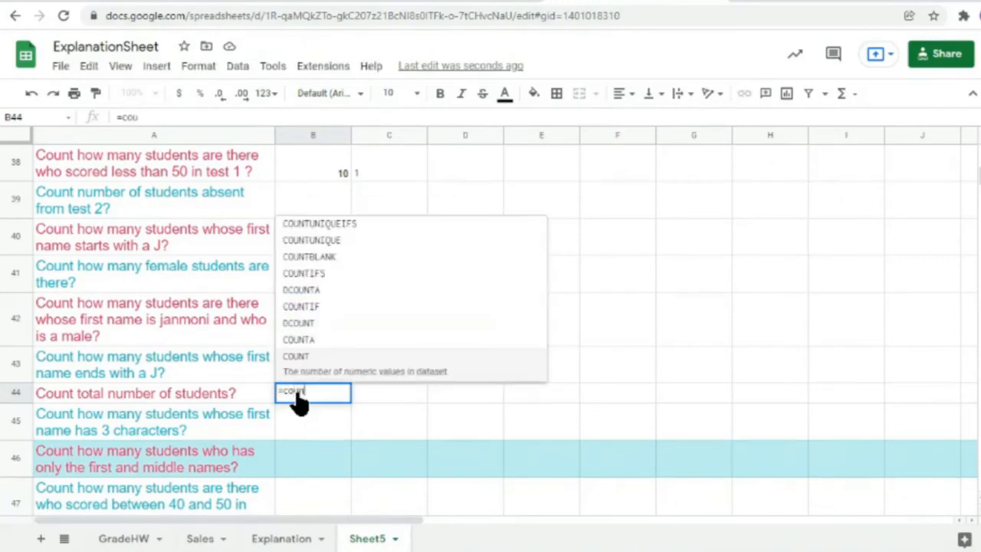
text(()
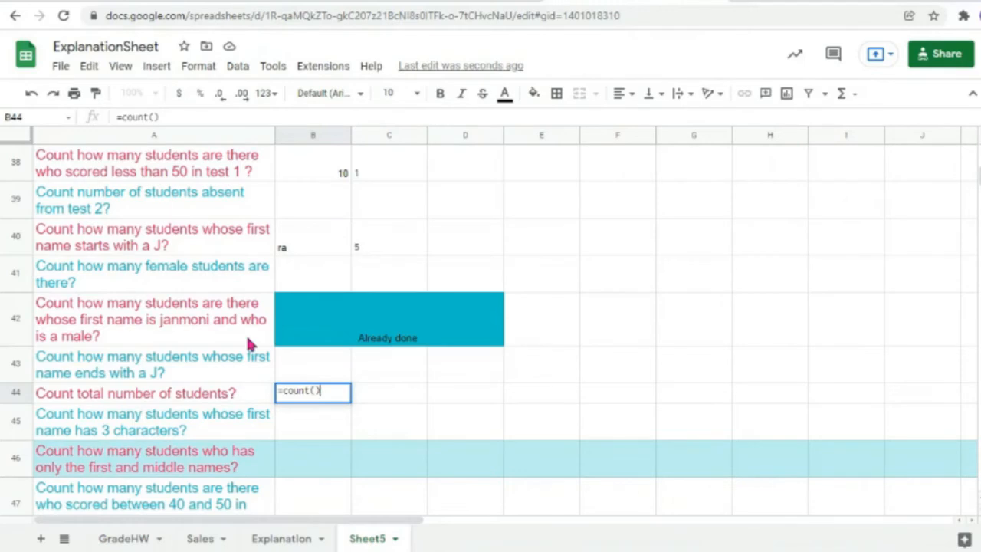
scroll(260, 334, up, 5)
scroll(261, 346, up, 10)
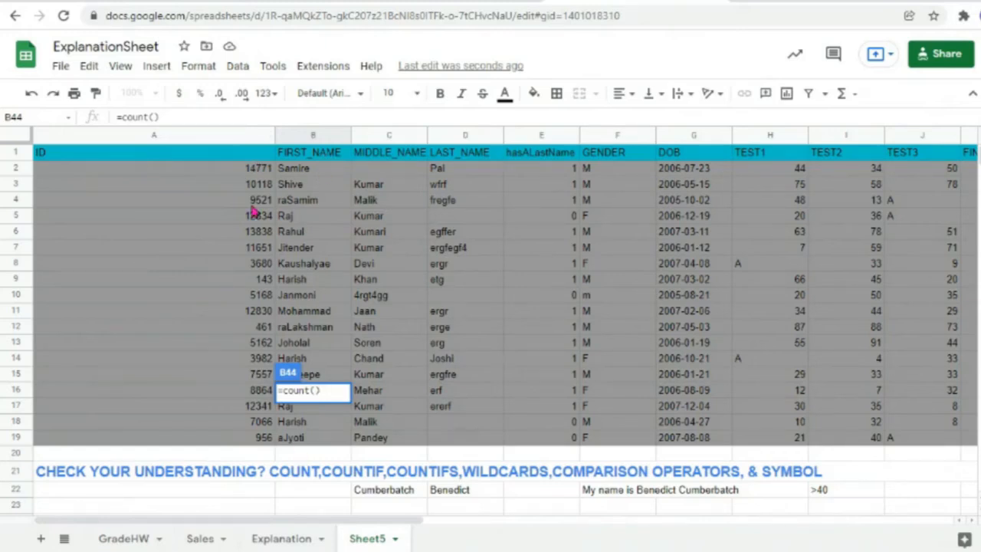
click(318, 397)
drag(256, 439, 259, 170)
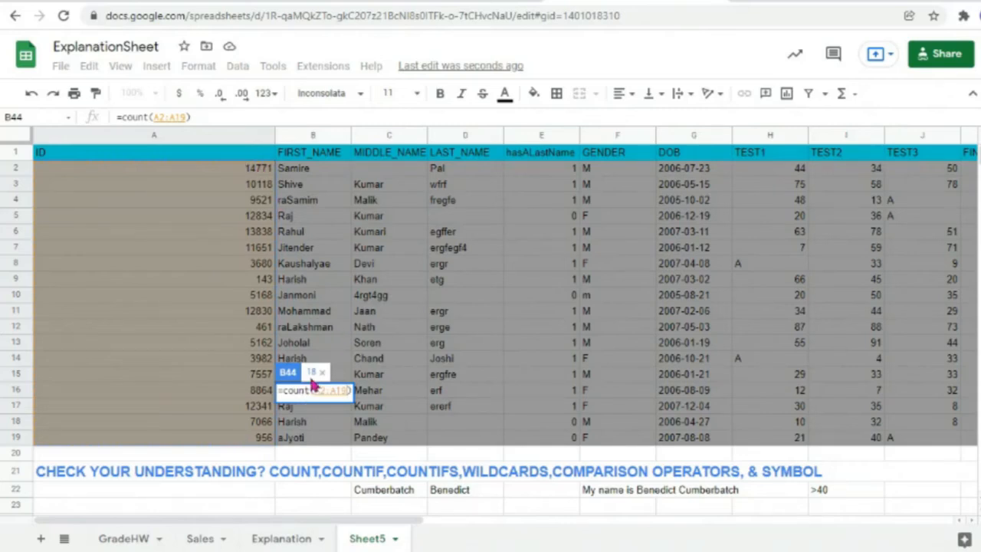
key(Return)
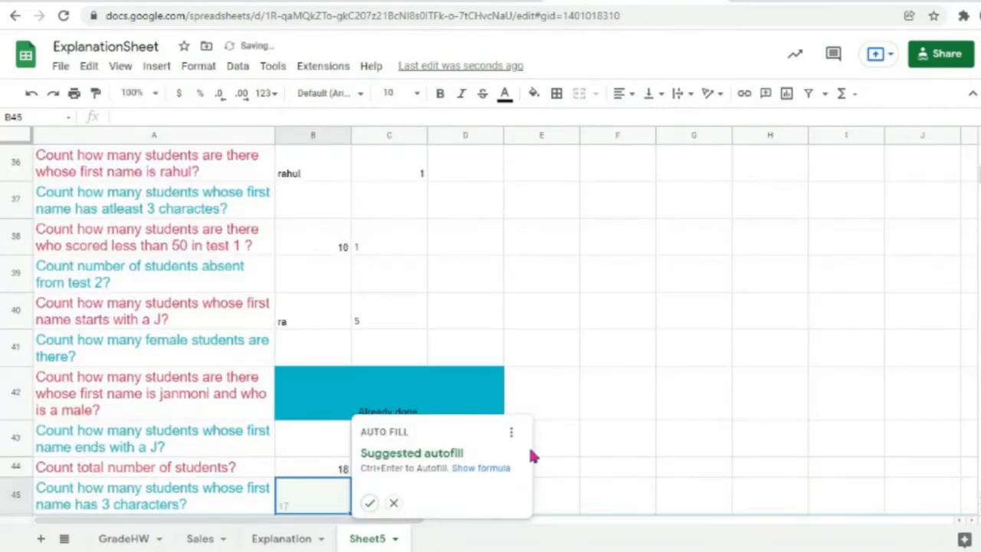
click(322, 467)
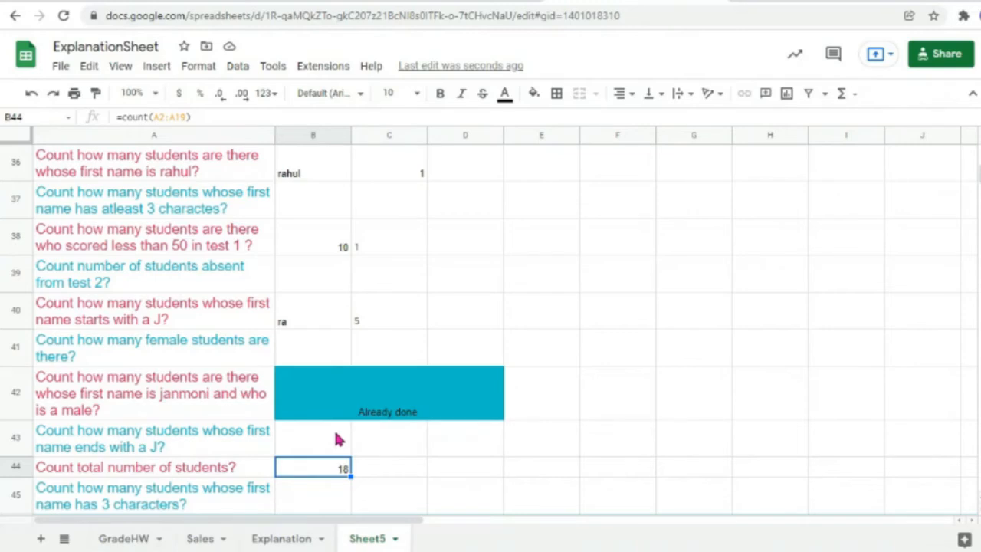
Step: Enter =count(B2:B19) over the first names in C44
double_click(393, 471)
text(=)
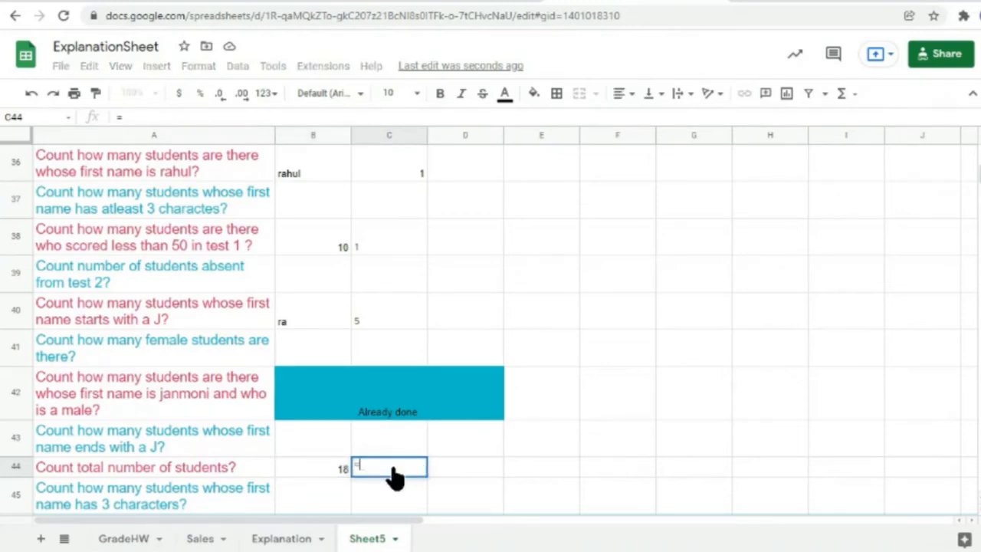
text(count)
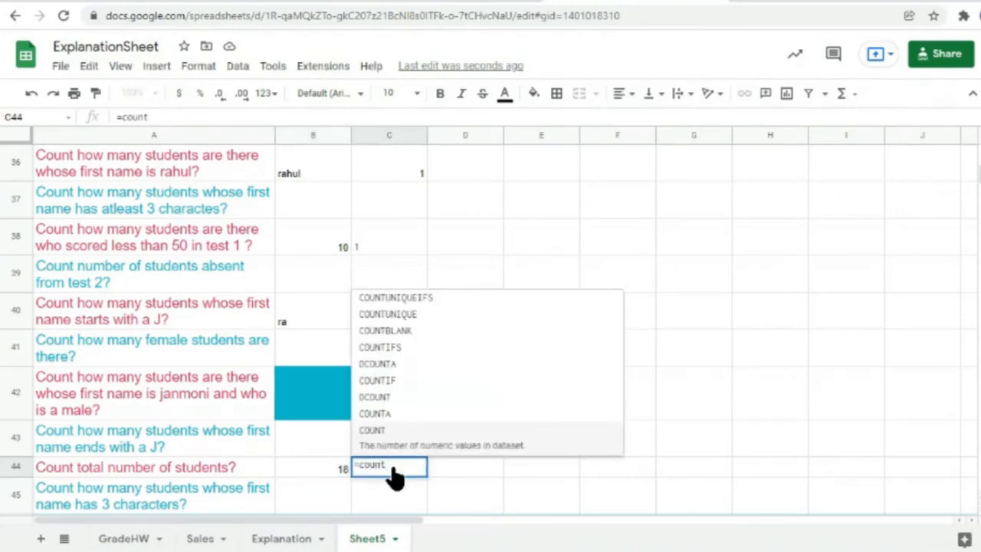
text(()
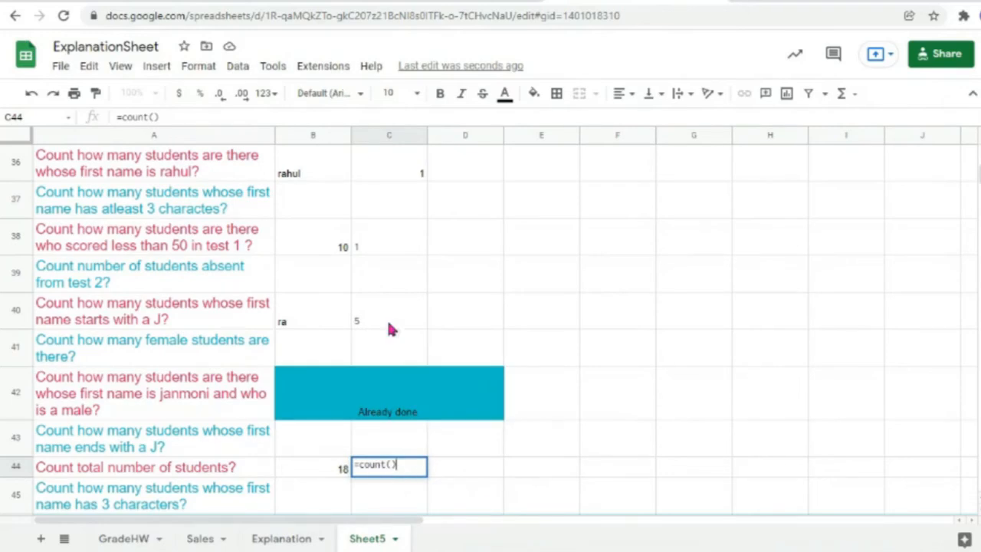
scroll(390, 330, up, 1)
scroll(387, 322, up, 12)
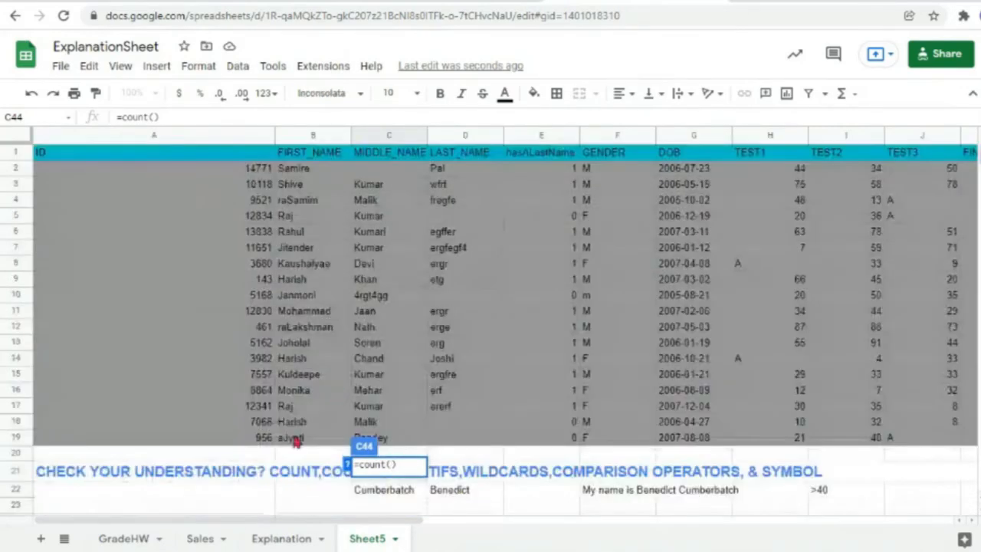
drag(296, 440, 303, 172)
key(Return)
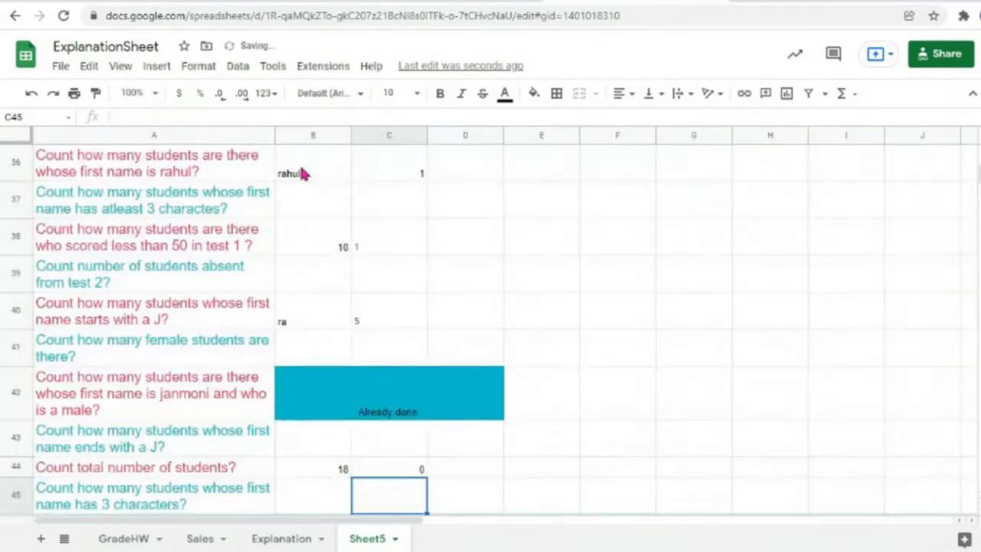
Step: Change C44 to =counta(B2:B19) so it shows 18
click(402, 466)
double_click(383, 476)
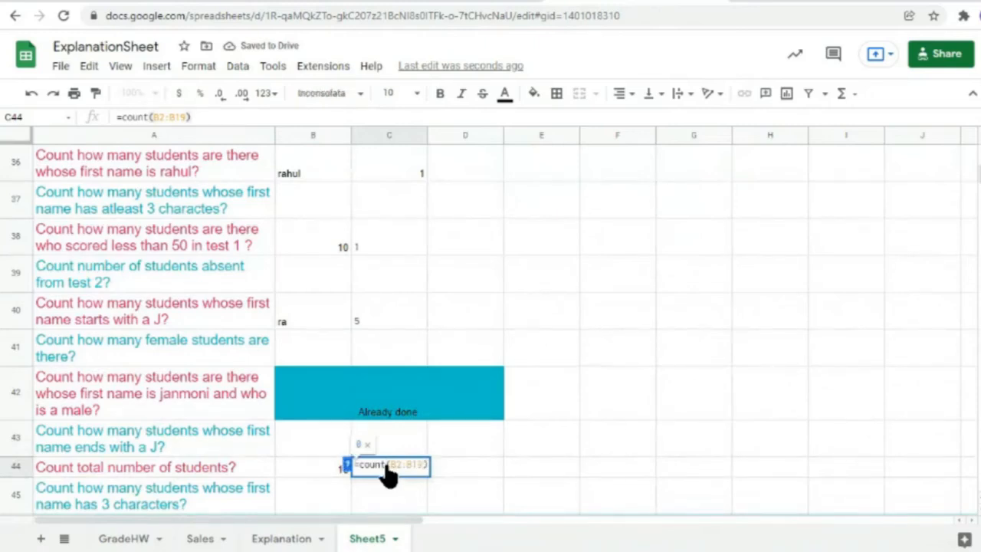
text(a)
key(Return)
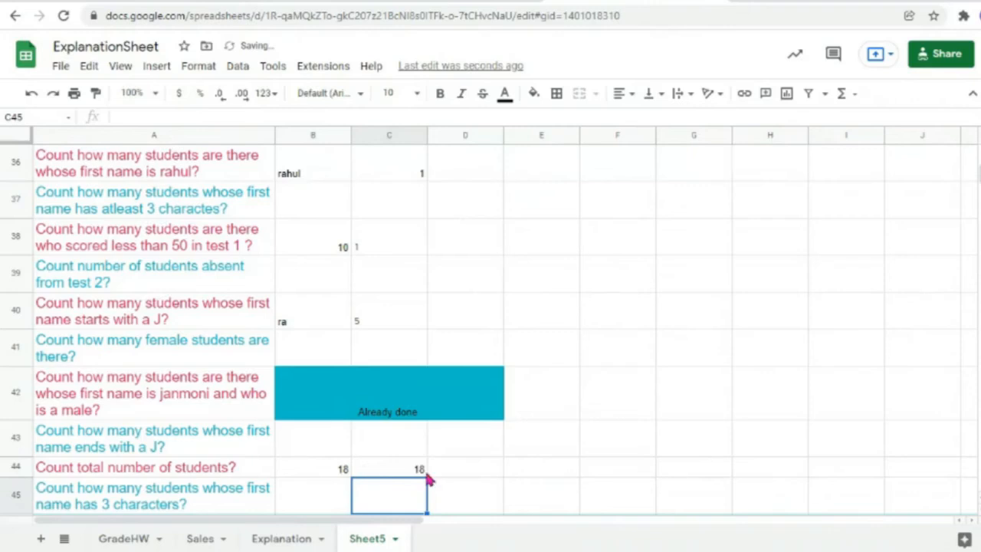
scroll(519, 488, down, 2)
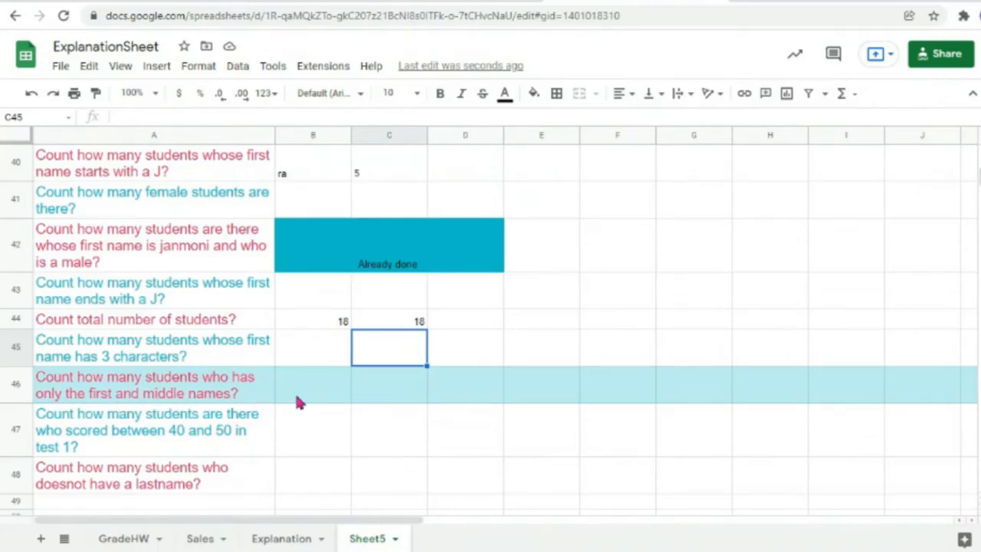
Step: Insert 'not the last name' before the question mark in A46's question
double_click(232, 390)
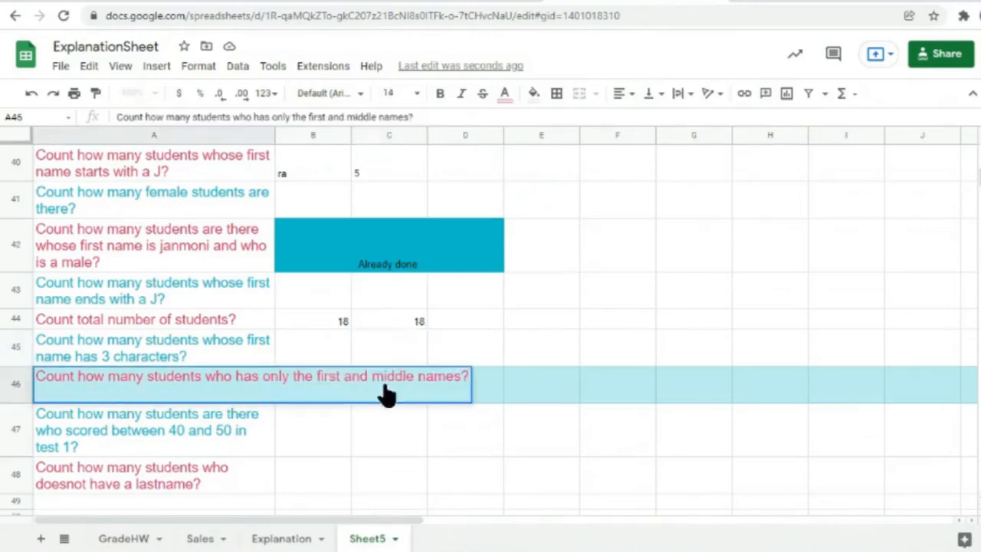
click(461, 389)
text(not the )
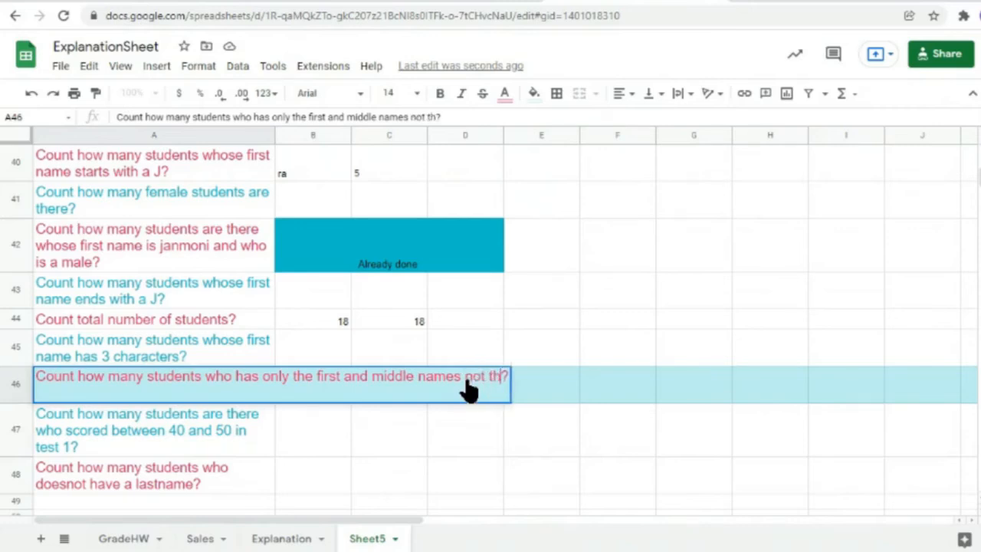
text(last nam)
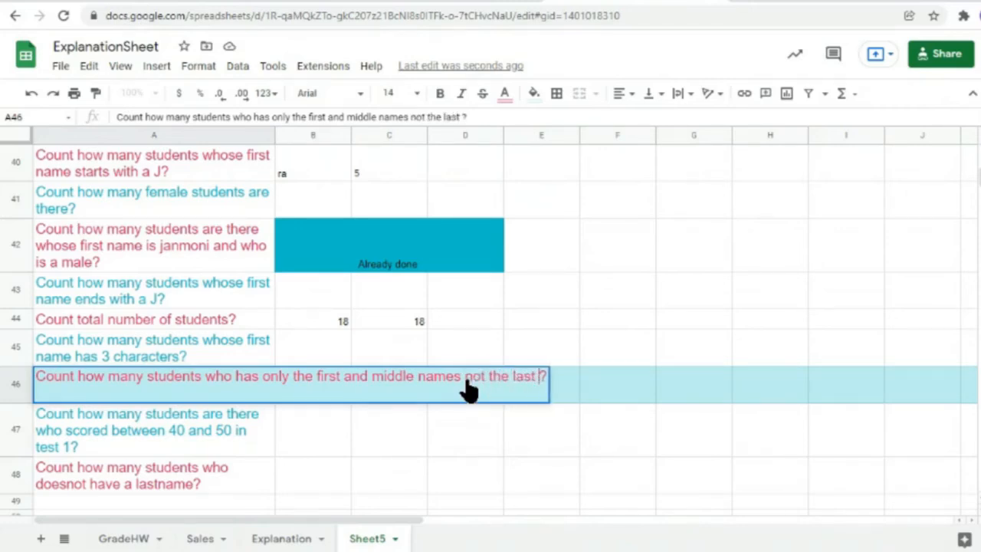
text(e)
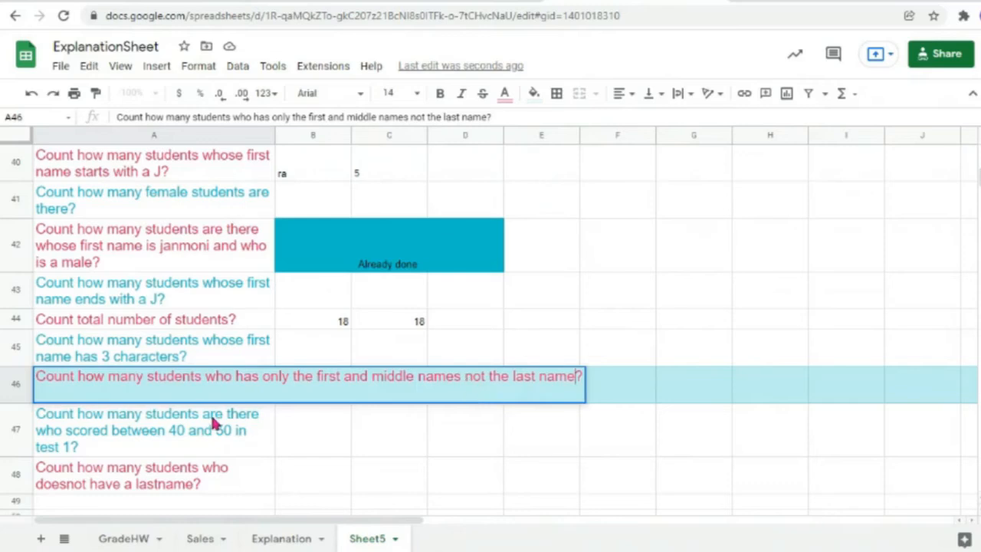
key(Return)
click(157, 383)
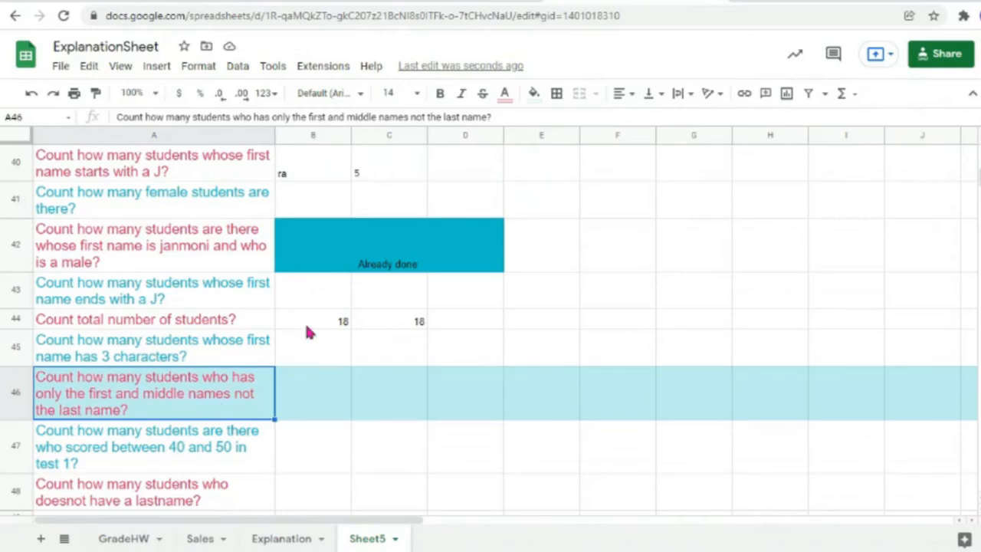
scroll(341, 341, up, 10)
scroll(341, 346, up, 5)
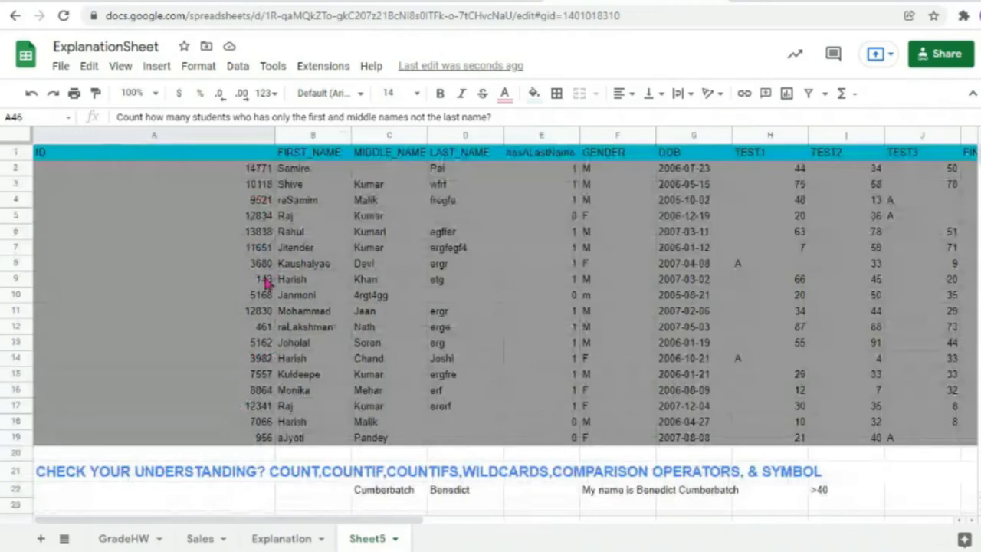
click(322, 189)
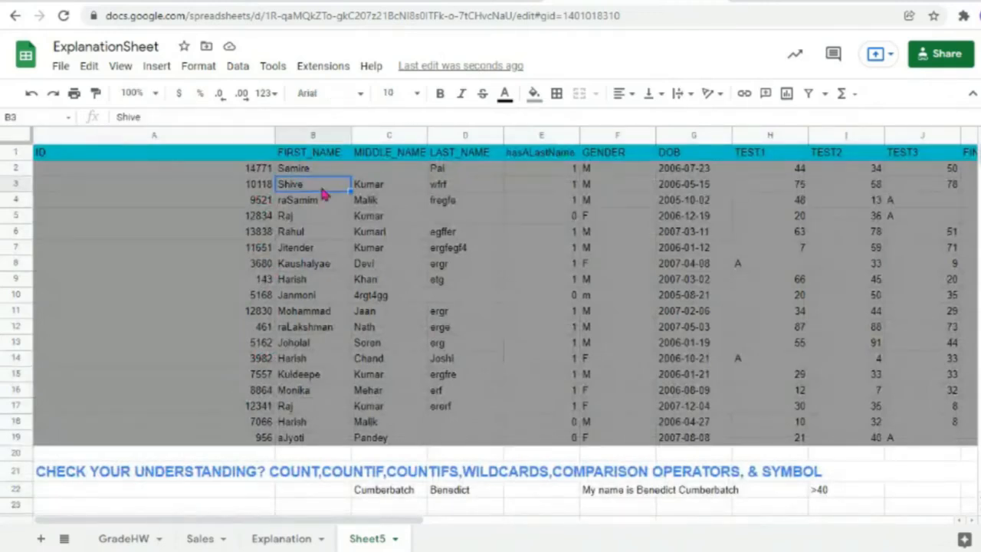
click(371, 193)
click(464, 189)
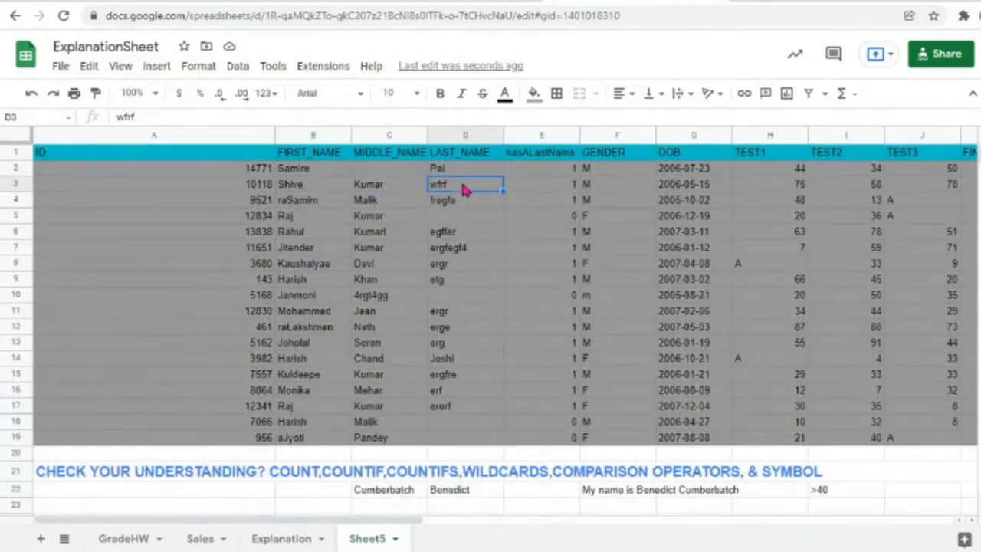
click(285, 219)
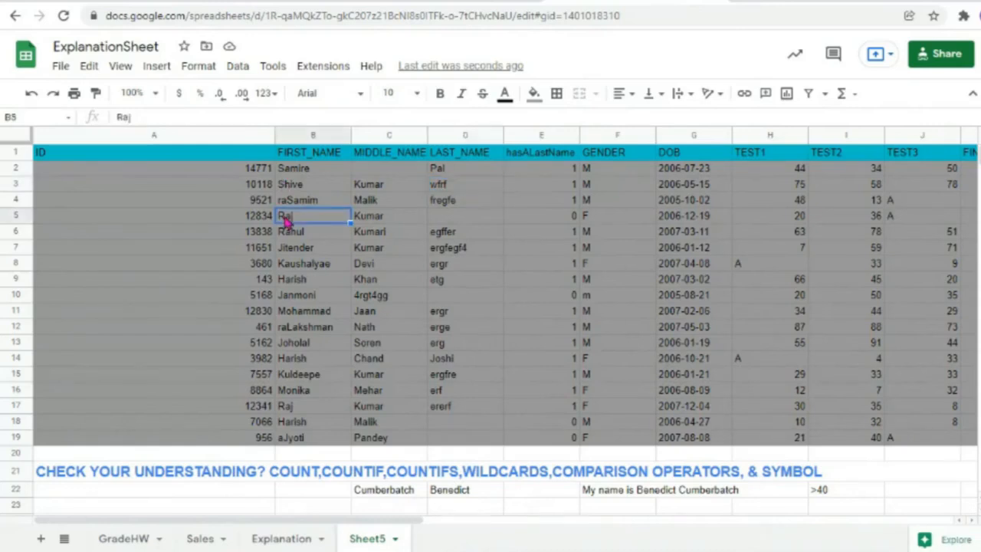
click(374, 221)
click(305, 222)
click(17, 218)
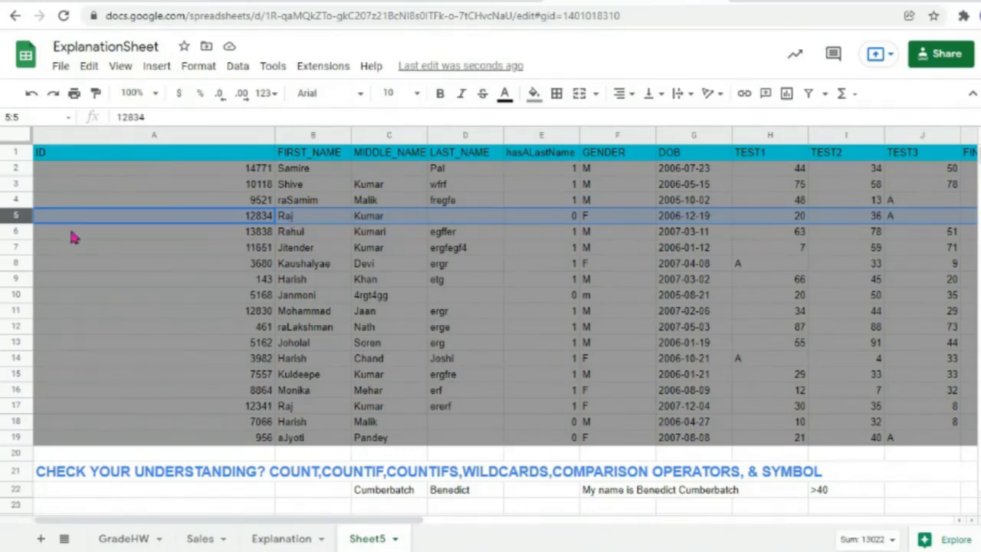
click(15, 234)
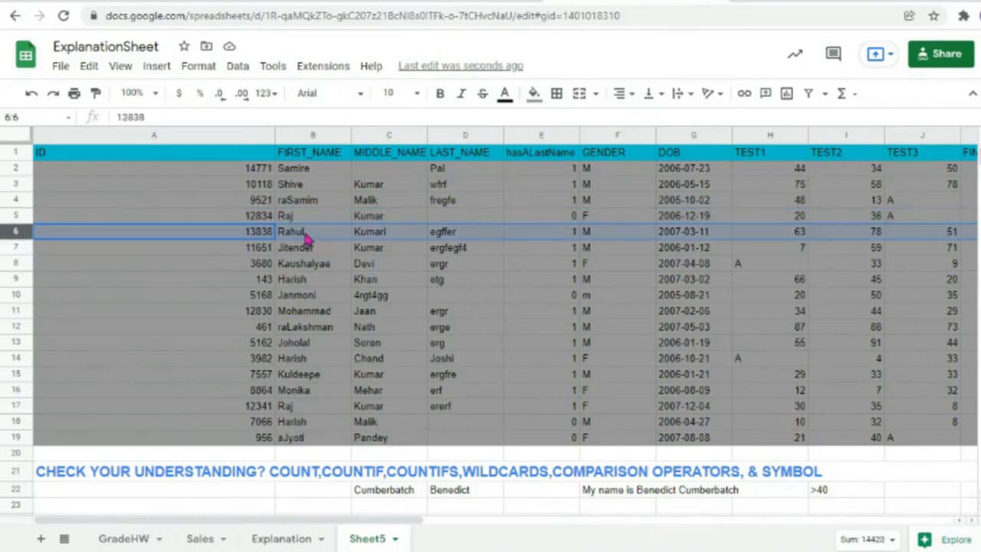
click(307, 238)
click(384, 236)
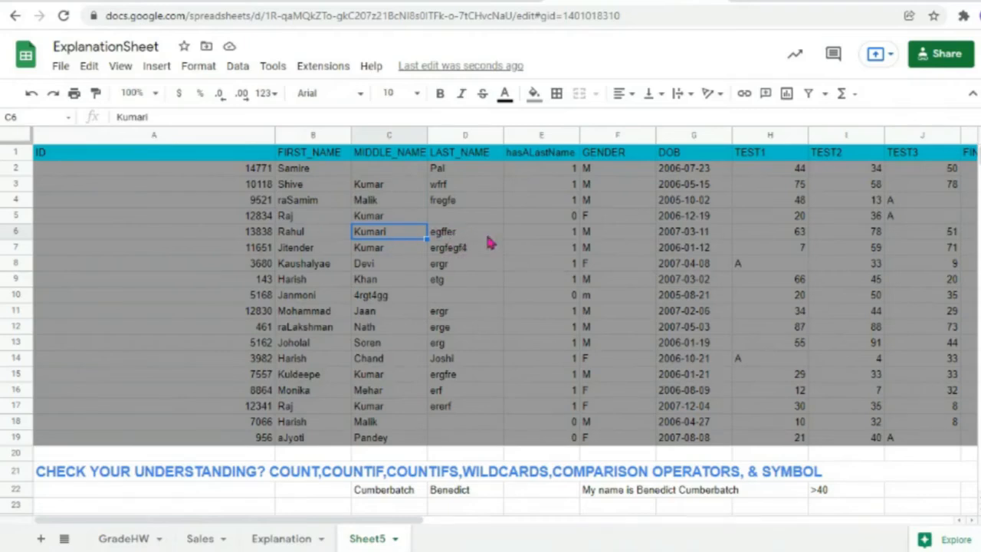
click(18, 169)
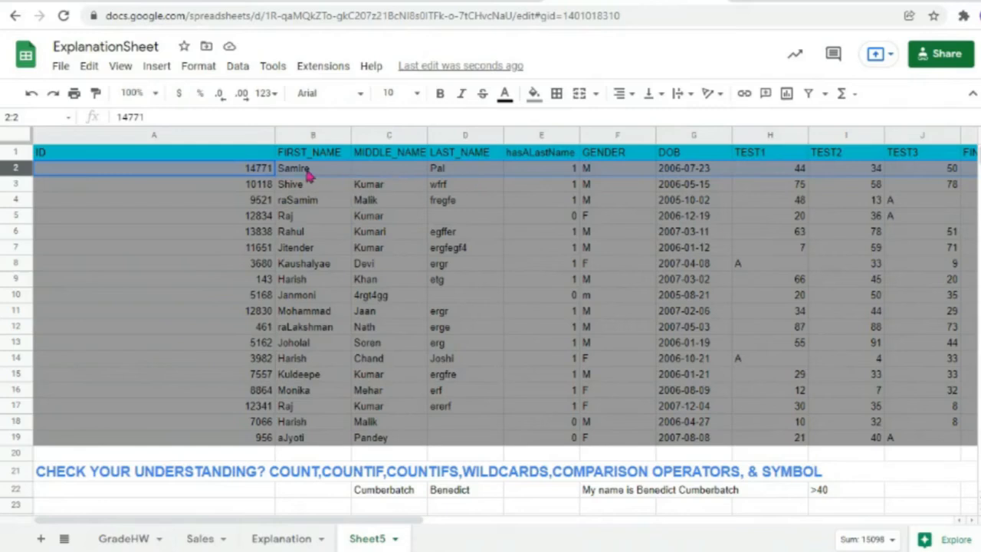
click(316, 176)
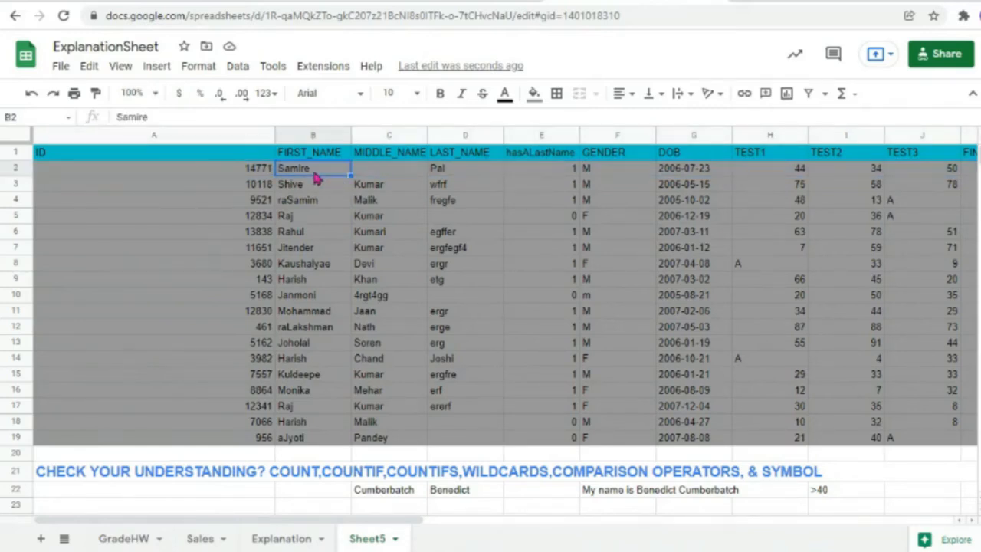
click(401, 176)
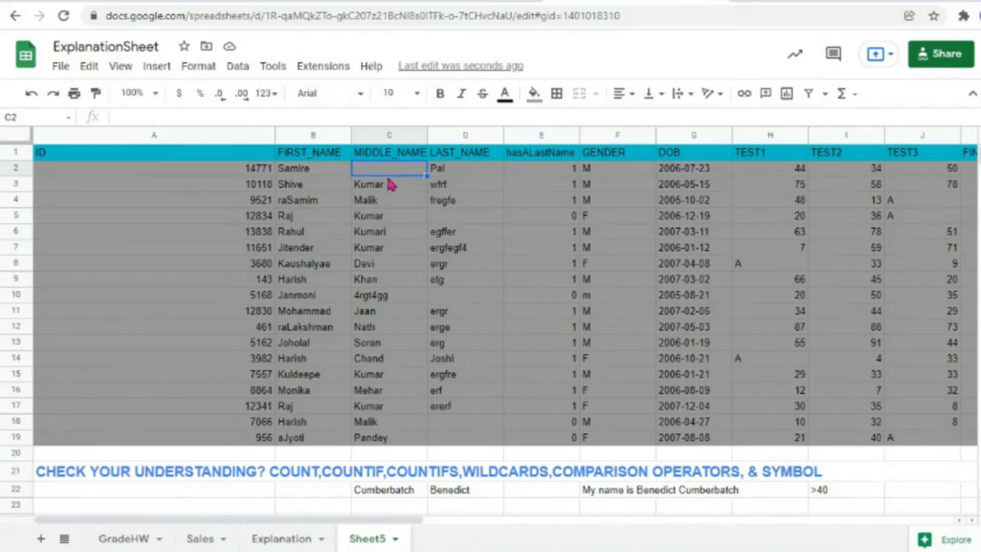
click(18, 215)
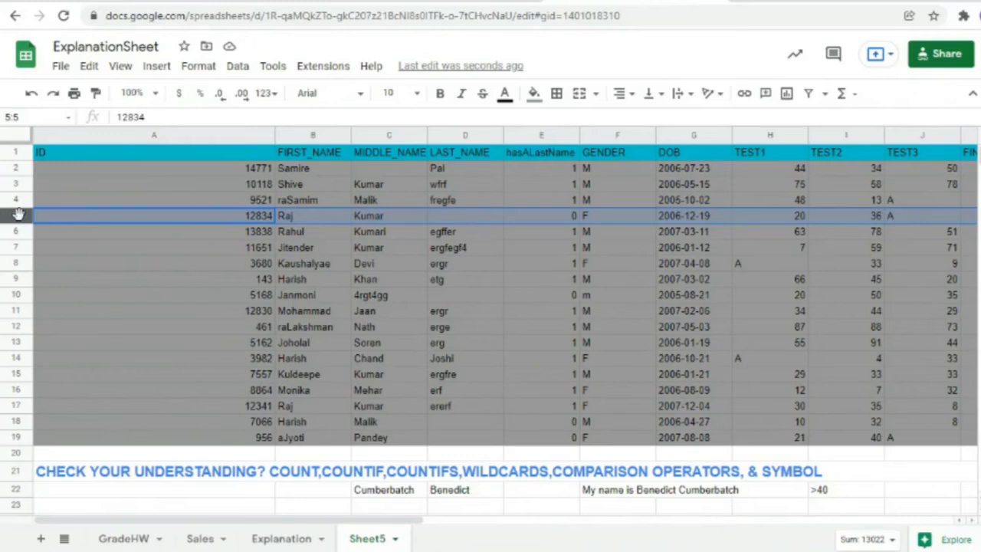
click(14, 295)
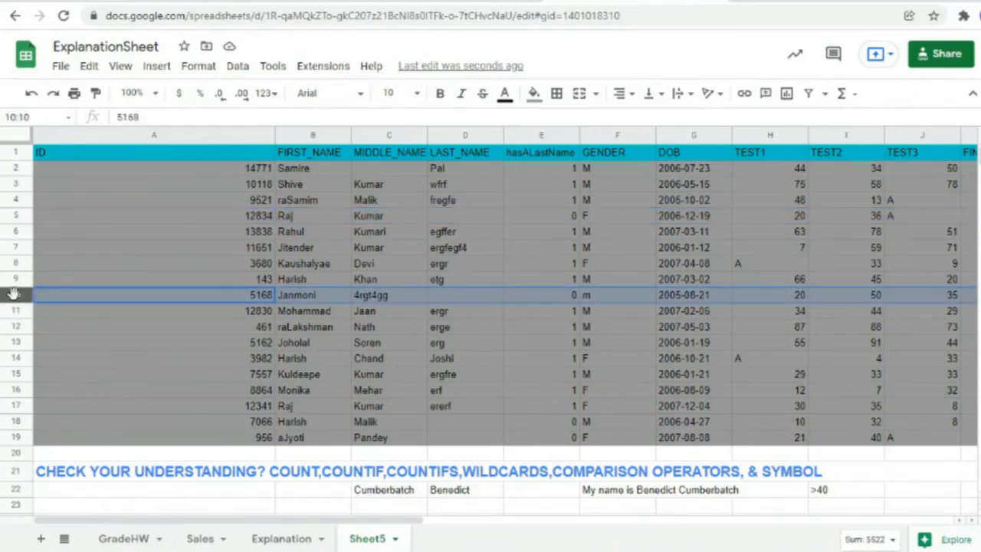
click(17, 423)
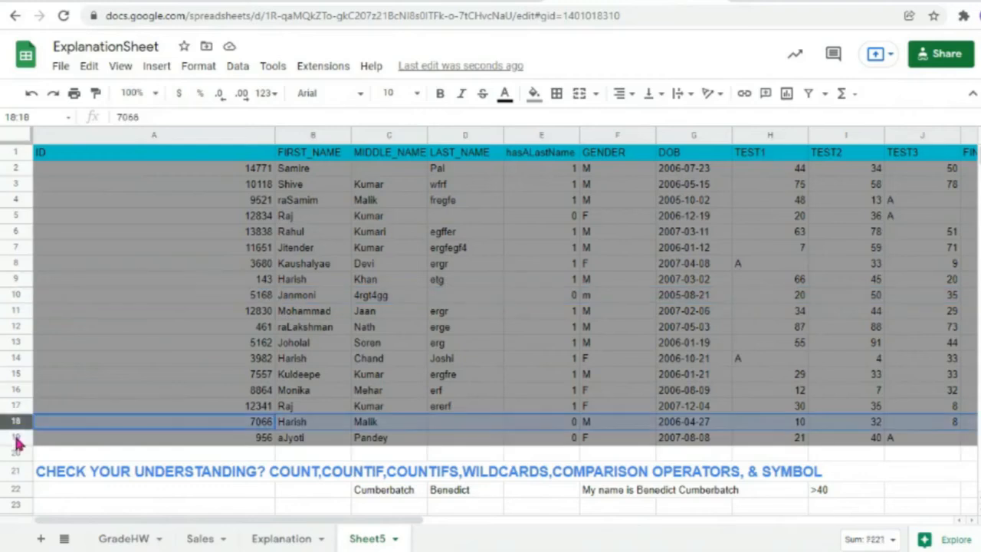
click(17, 439)
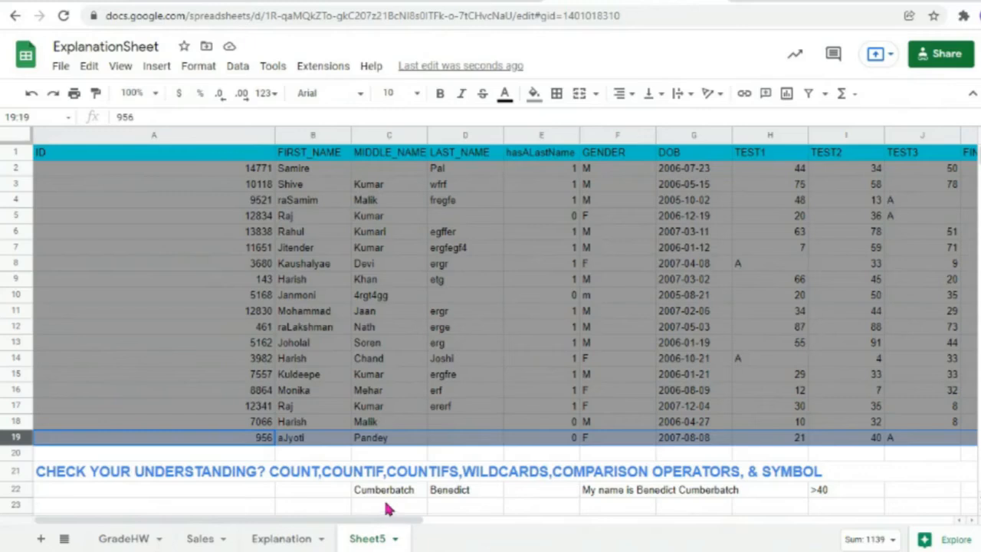
Step: Write 'how to know if a cell is not empty' in H46
scroll(388, 507, down, 12)
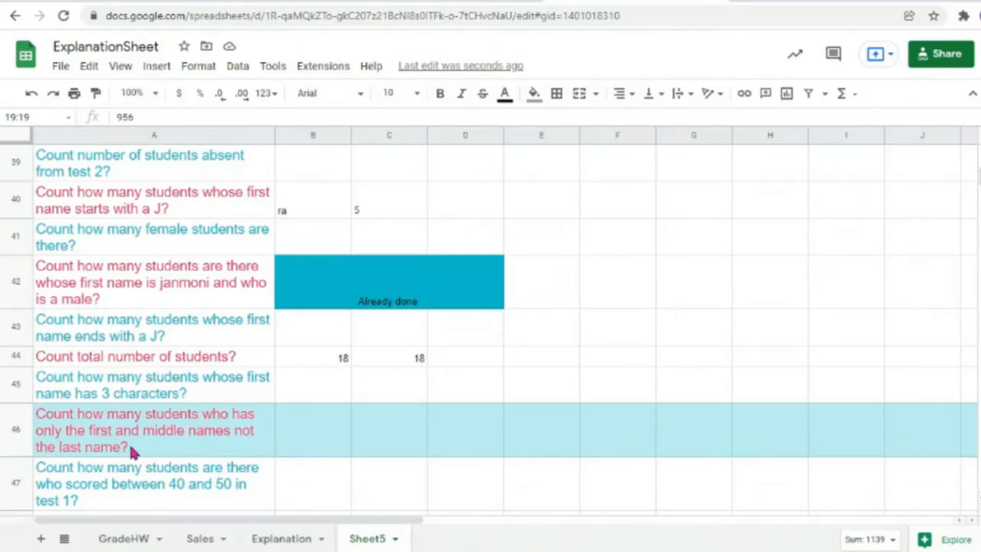
double_click(772, 431)
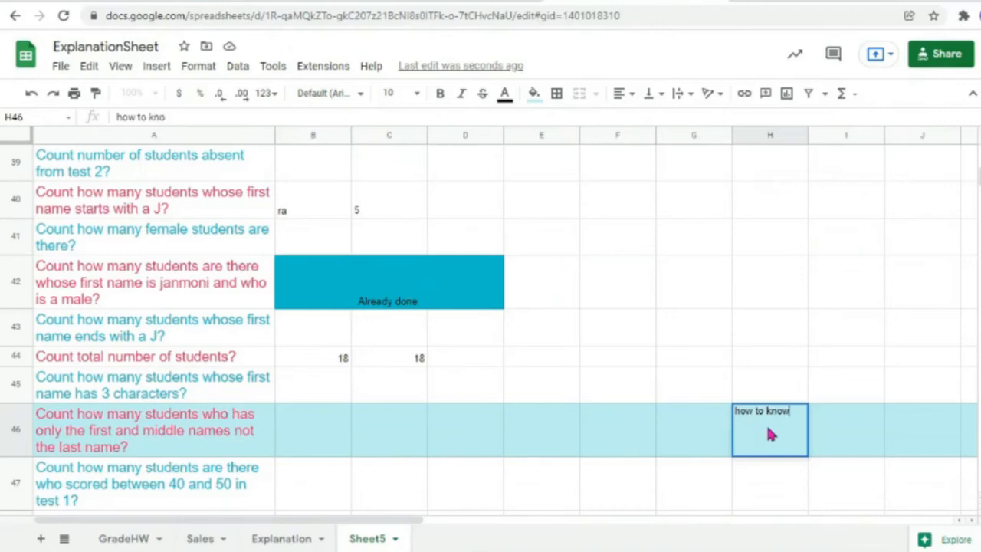
text(how to know if a ce)
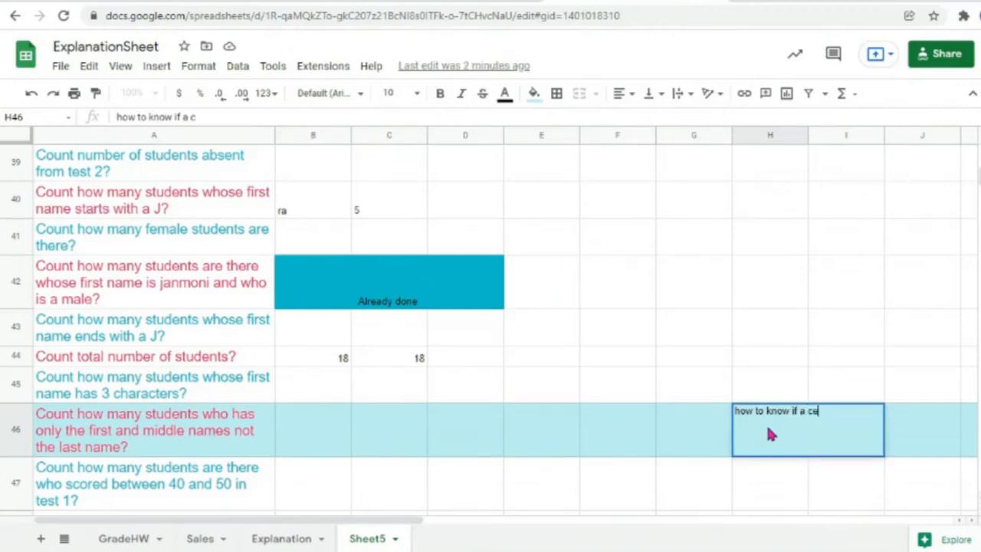
text(ll is not empty)
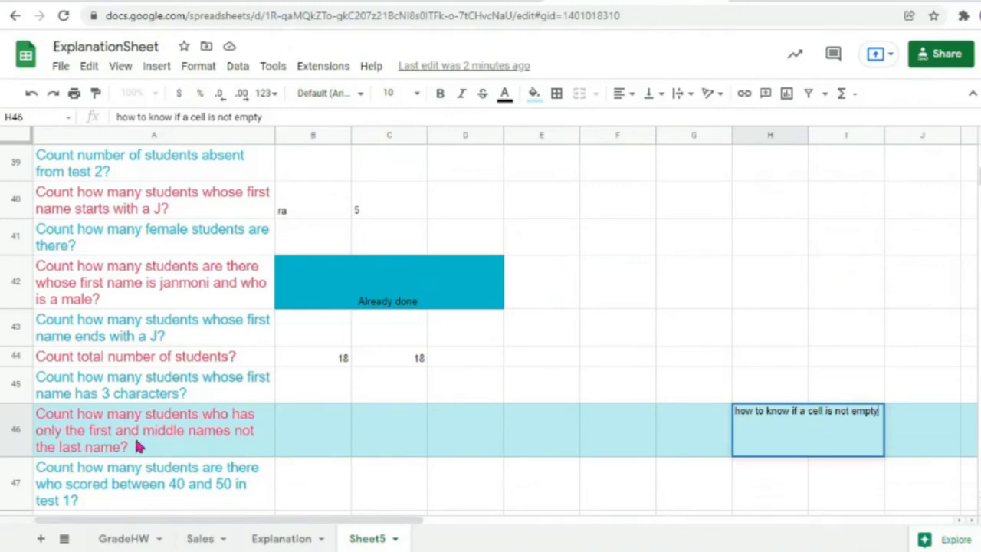
click(237, 420)
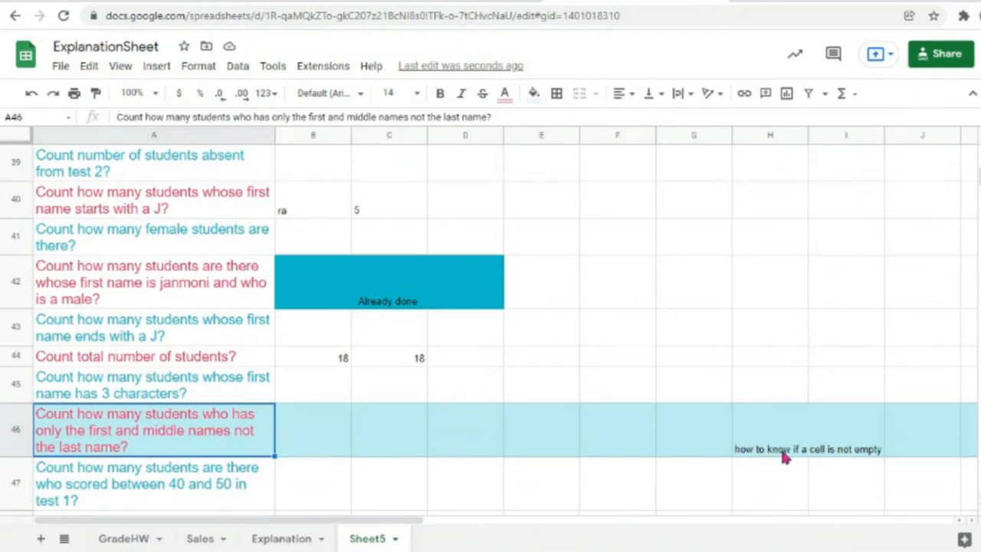
Step: Enter 'how to know if a cell is empty?' in H47 and add '?' to H46's note
click(866, 456)
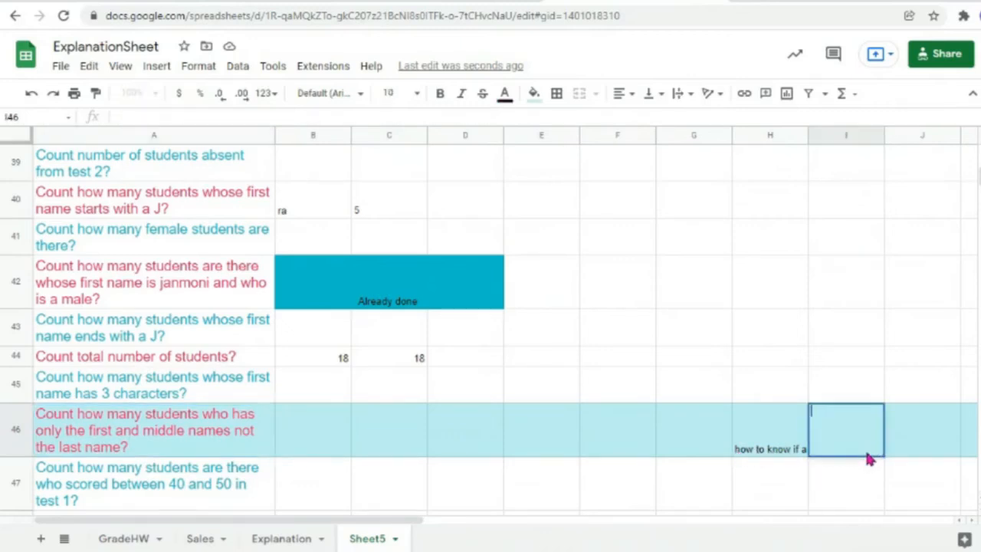
double_click(771, 450)
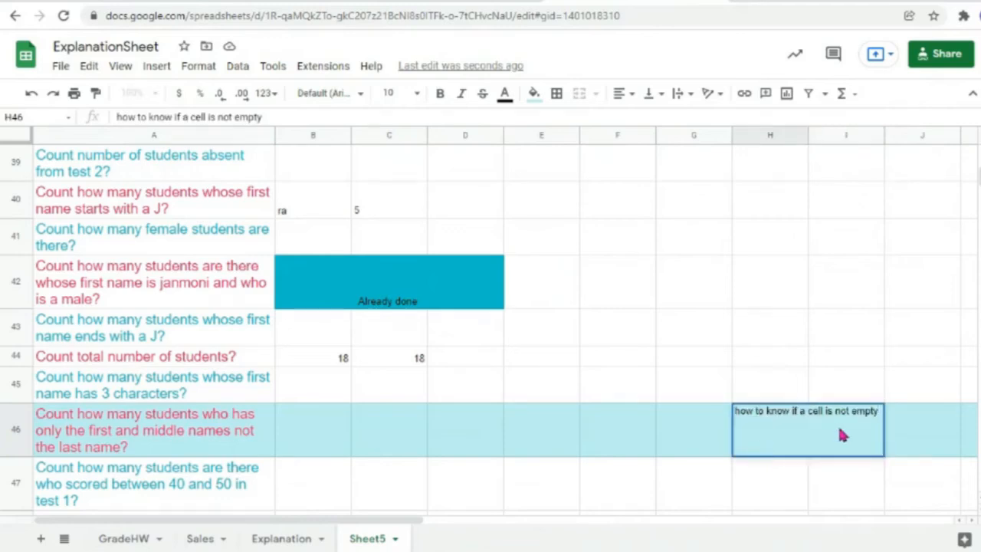
key(Return)
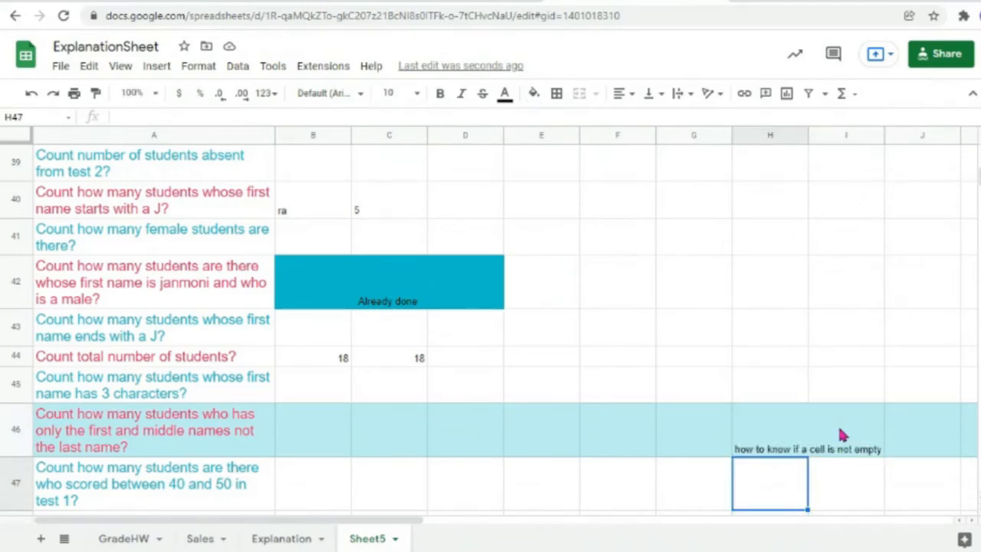
text(ho)
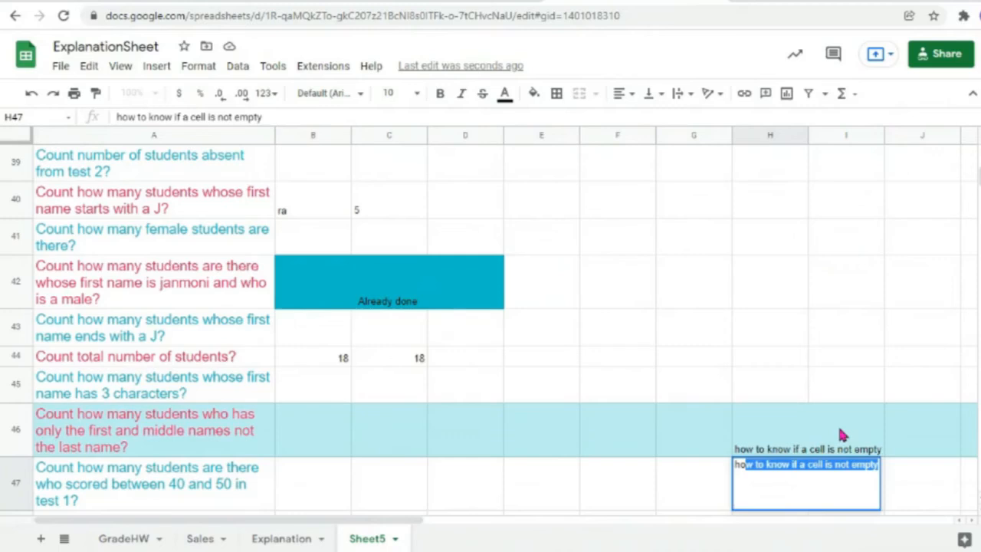
text(w to know)
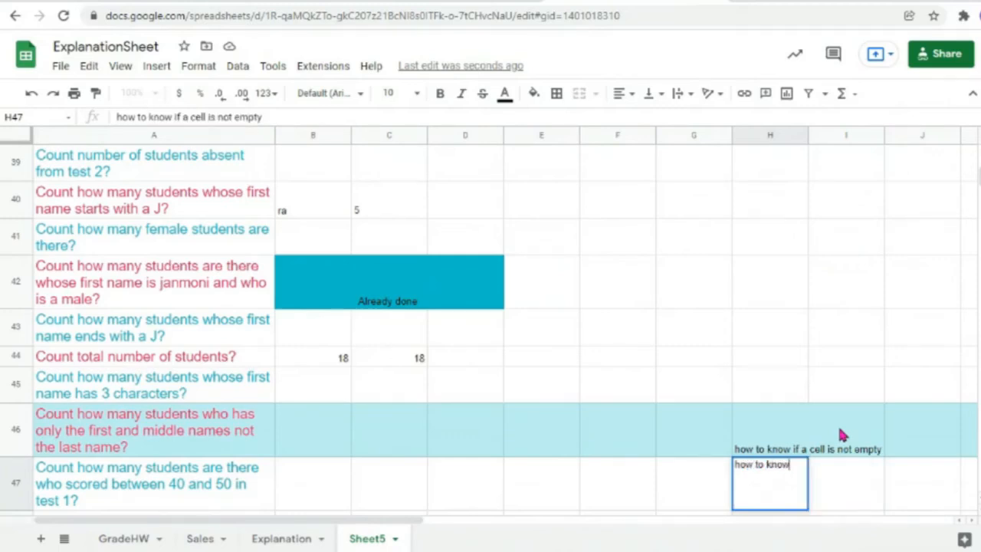
text( if a ce)
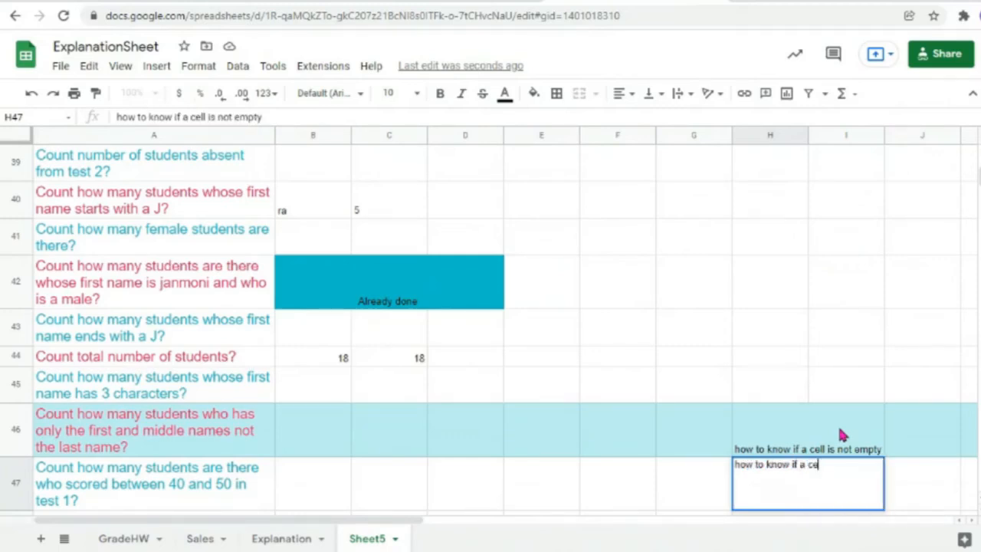
text(ll is em)
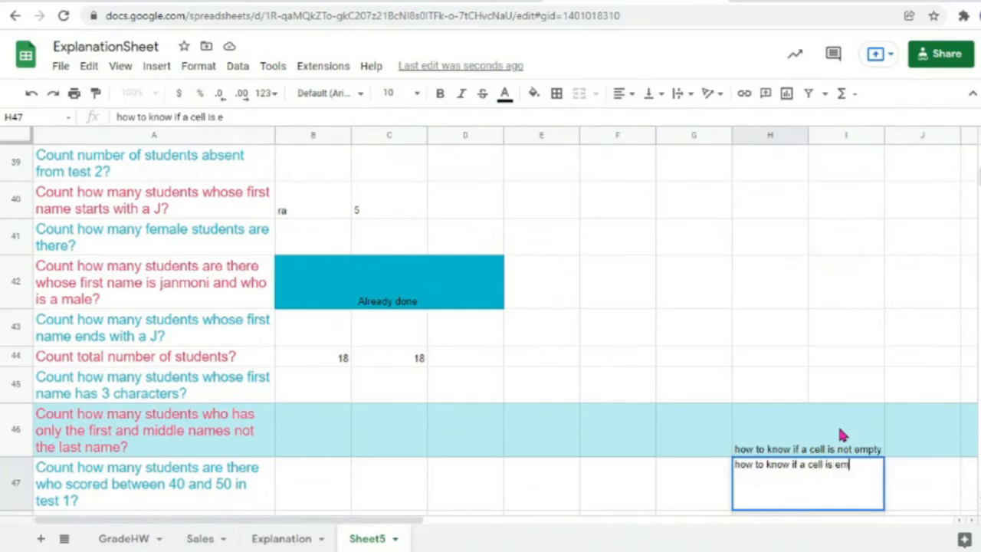
text(pty?)
double_click(753, 452)
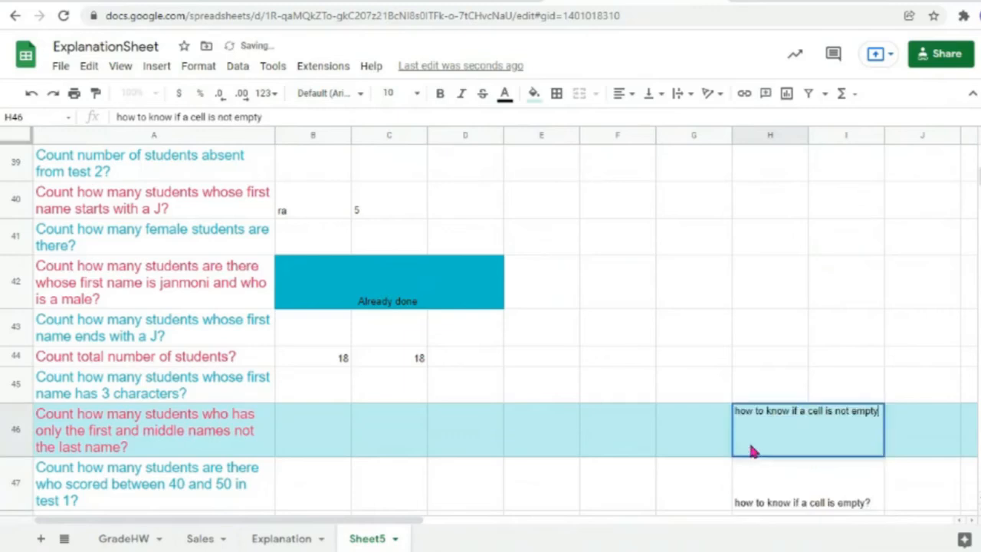
text(?)
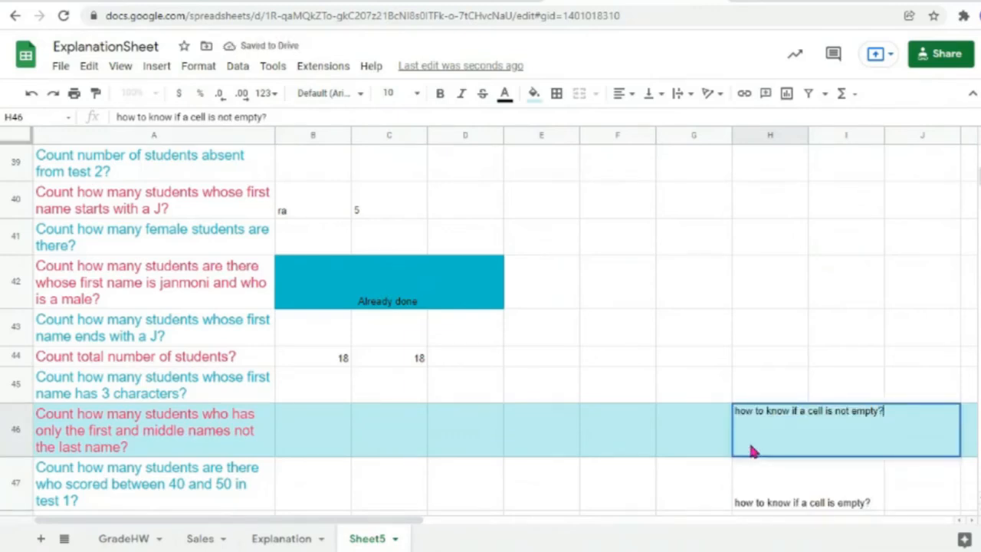
click(734, 466)
scroll(759, 429, down, 1)
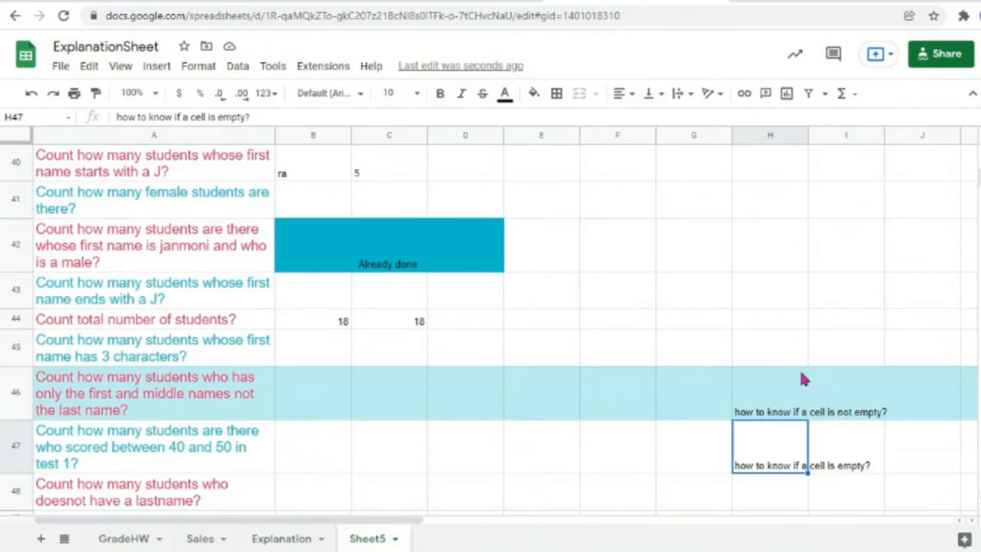
Step: Enter just the letter i in H43, erasing the stray characters
double_click(781, 291)
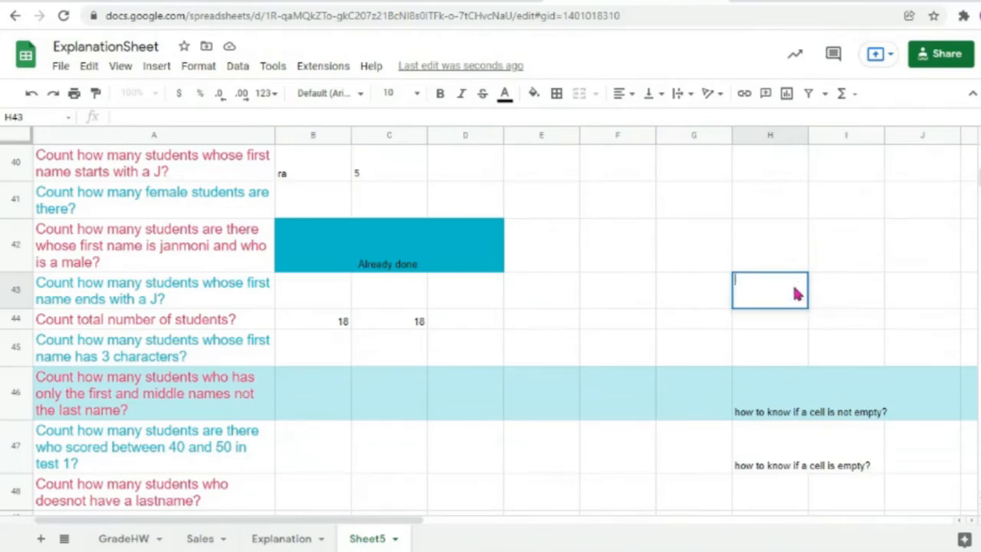
text(i)
text(iioihhbhgvyg)
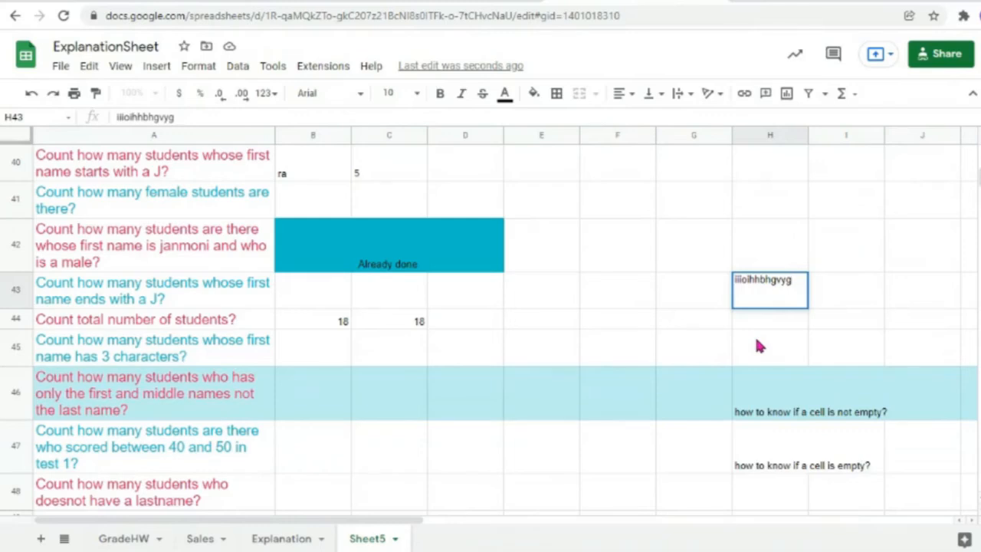
key(BackSpace)
key(BackSpace)
key(BackSpace)
key(BackSpace)
key(BackSpace)
key(BackSpace)
key(BackSpace)
key(BackSpace)
key(BackSpace)
key(BackSpace)
key(BackSpace)
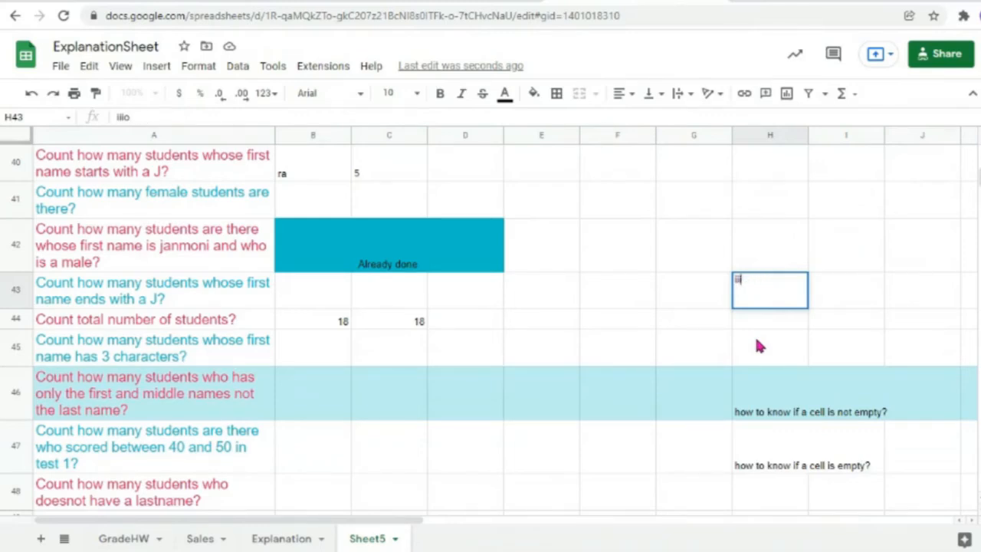
key(BackSpace)
Step: Commit H43 and put a ? in H42
click(753, 328)
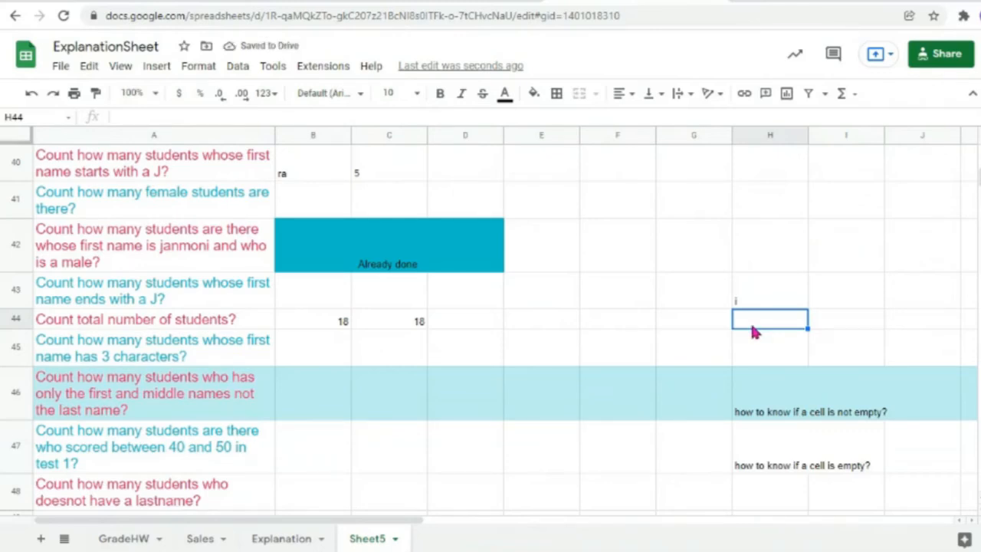
double_click(753, 253)
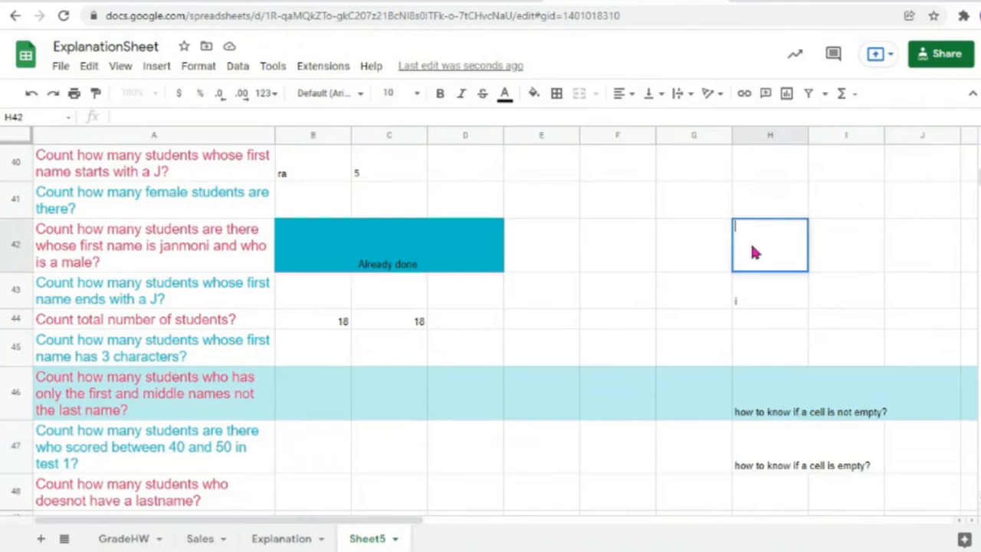
text(?)
click(749, 284)
click(758, 255)
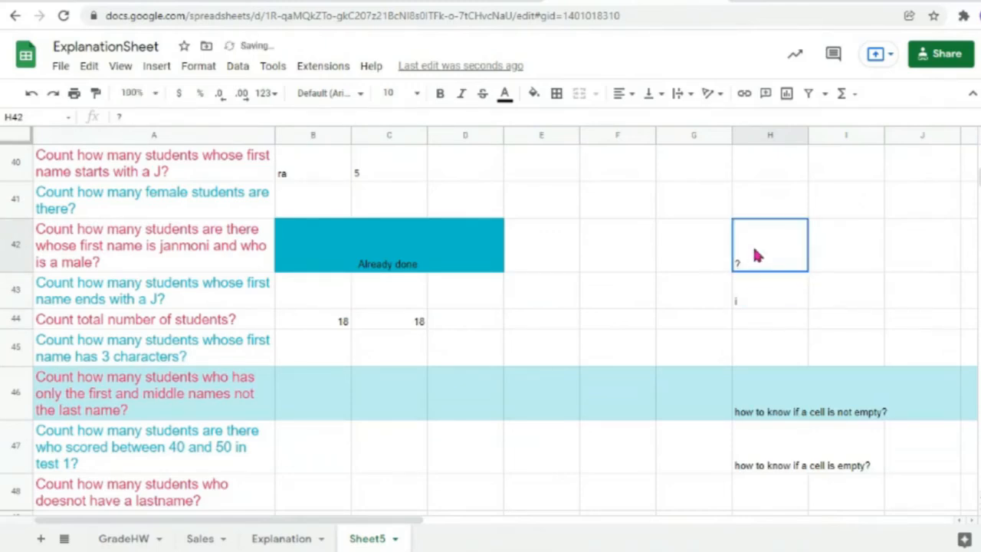
Step: Type 'replaced exactly one character' in I42
click(820, 247)
double_click(821, 243)
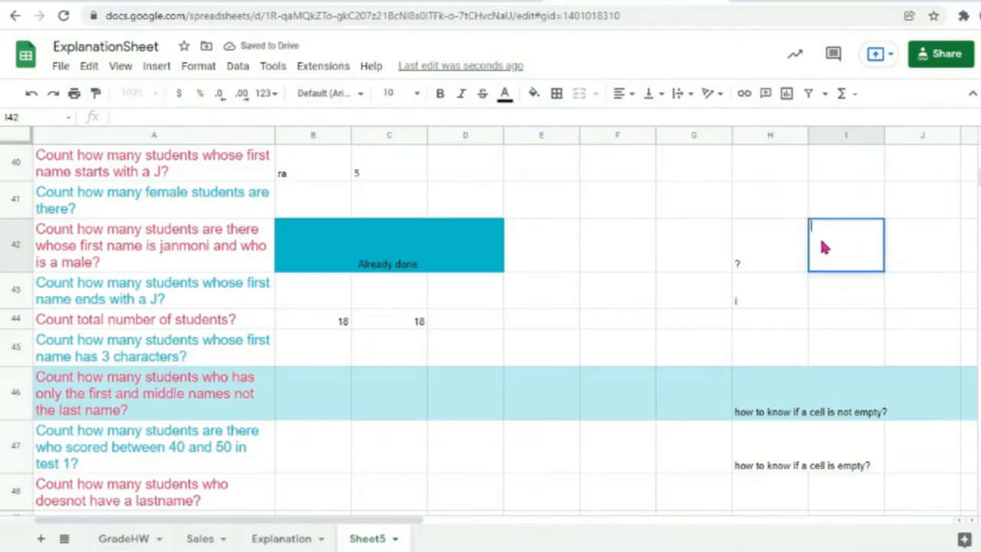
text(replaced)
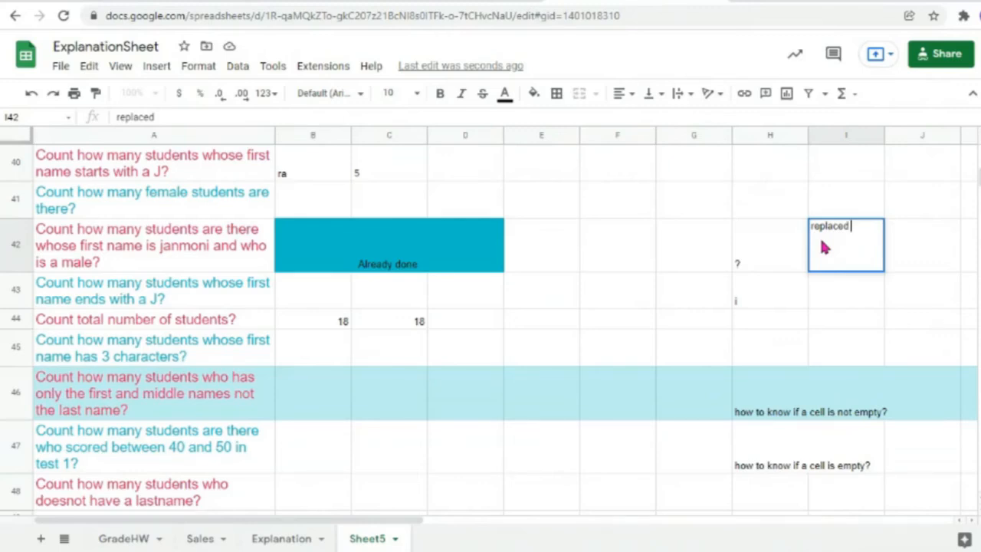
text( a)
key(BackSpace)
key(BackSpace)
text(exact)
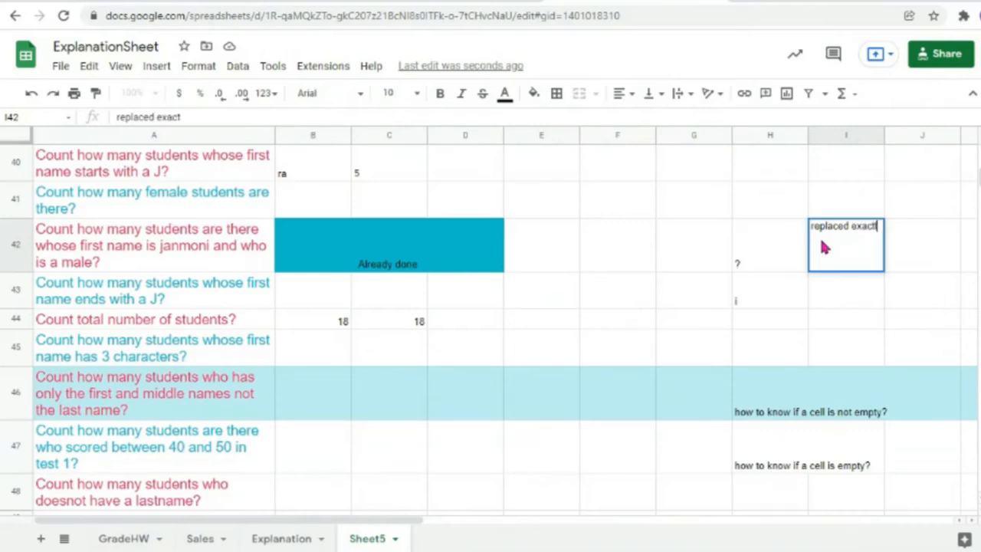
text(ly one)
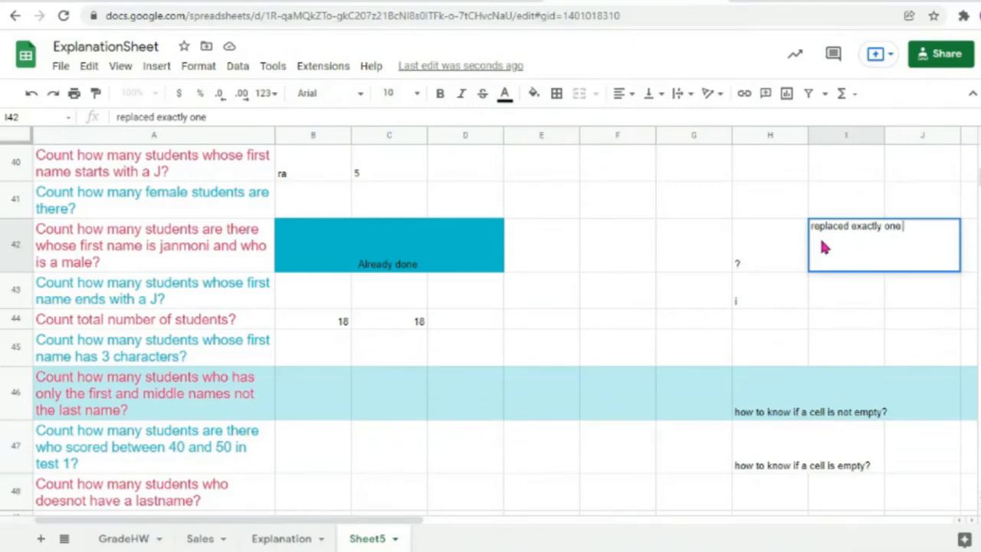
text(characte)
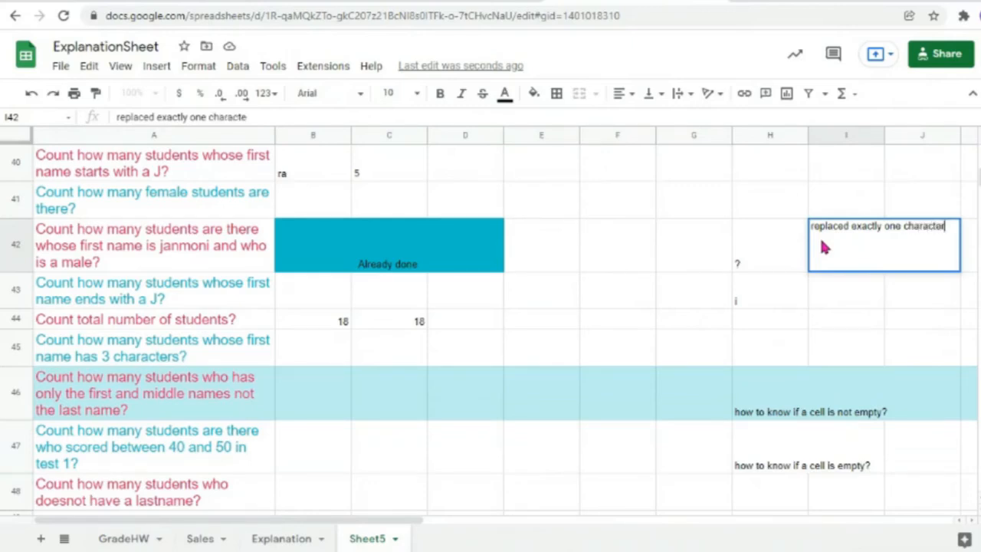
text(r)
key(Return)
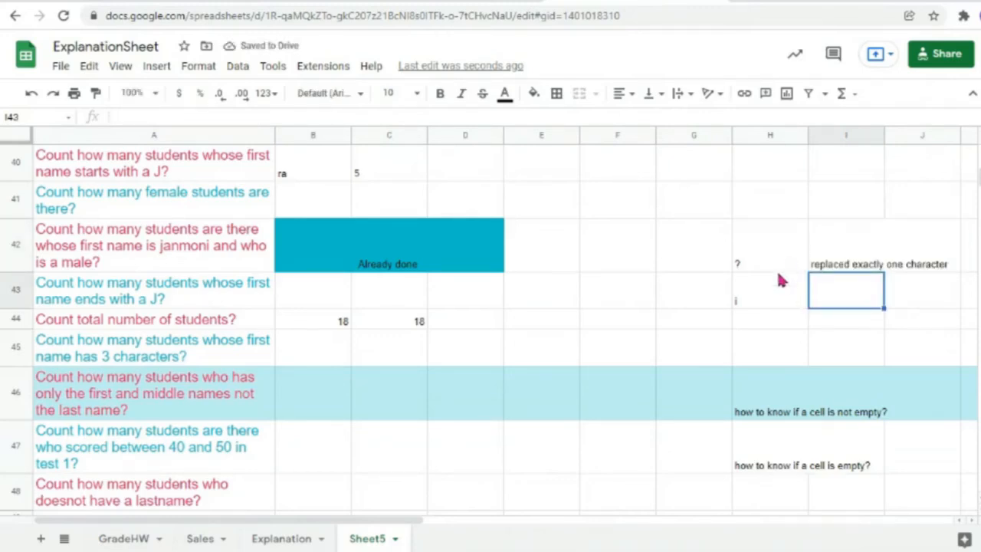
Step: Append , "UI", "", "&" after the i example in H43
click(740, 299)
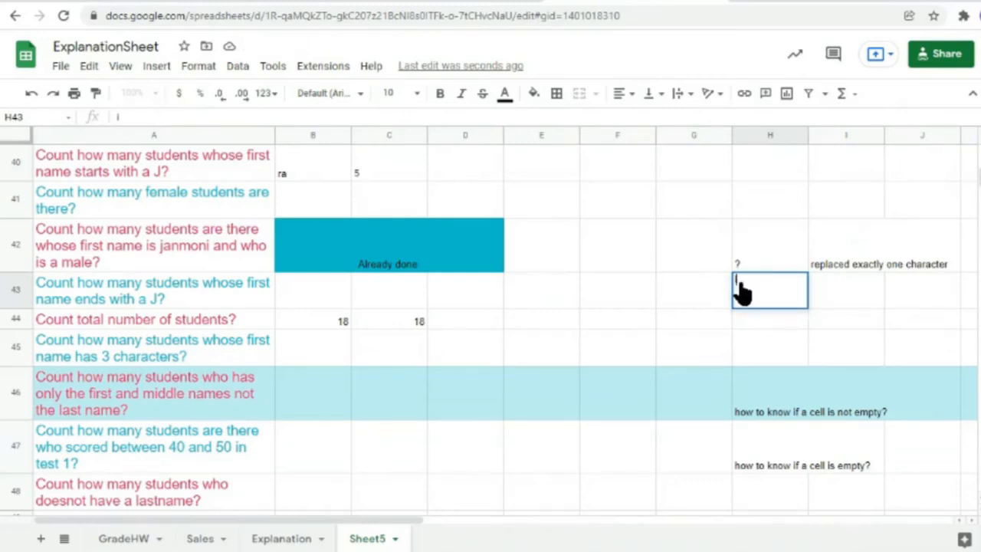
text(, u)
key(BackSpace)
text("UI)
key(BackSpace)
key(BackSpace)
key(BackSpace)
text(UI", ")
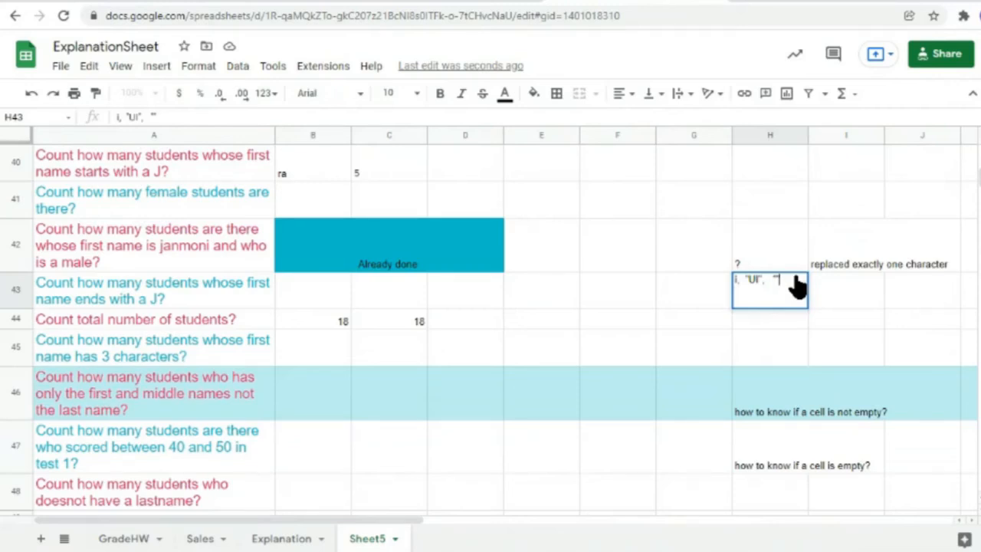
text(", "&")
double_click(747, 322)
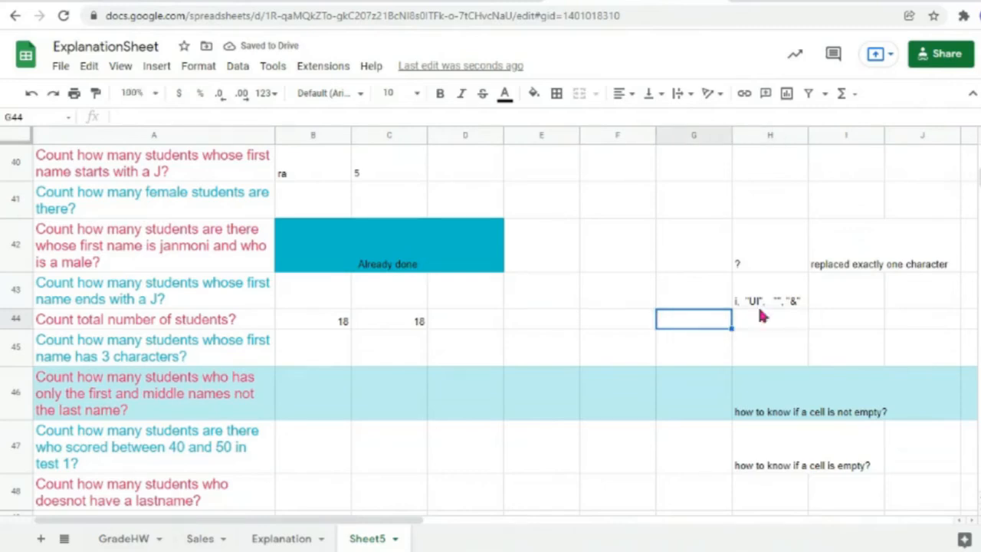
Step: Enter =countif(G44,"?") in H44, which returns 0
click(718, 323)
double_click(770, 322)
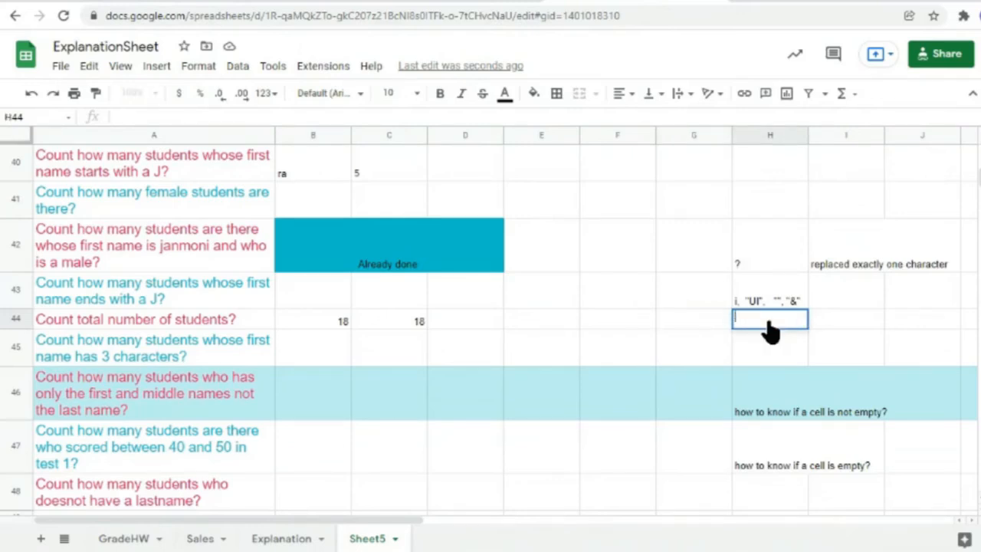
text(=count)
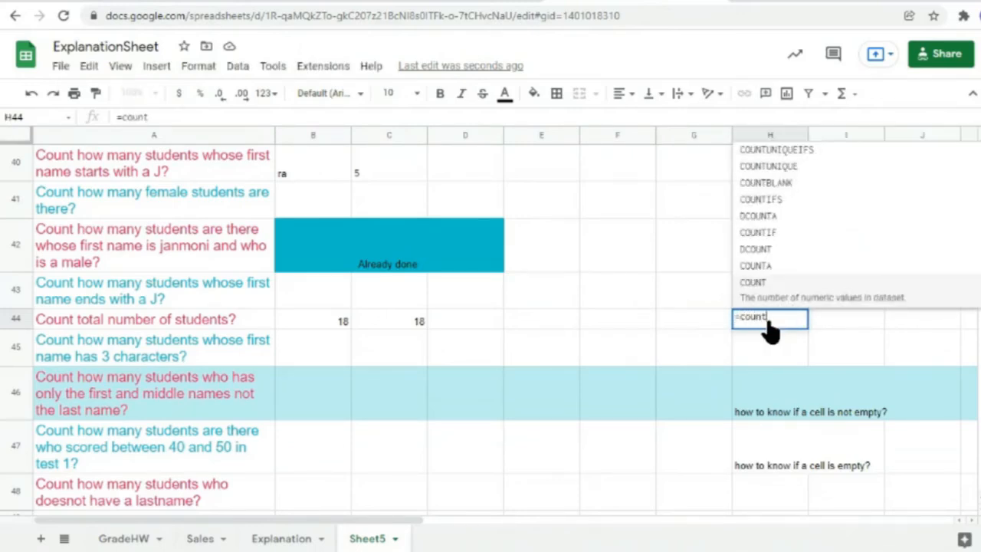
text(if()
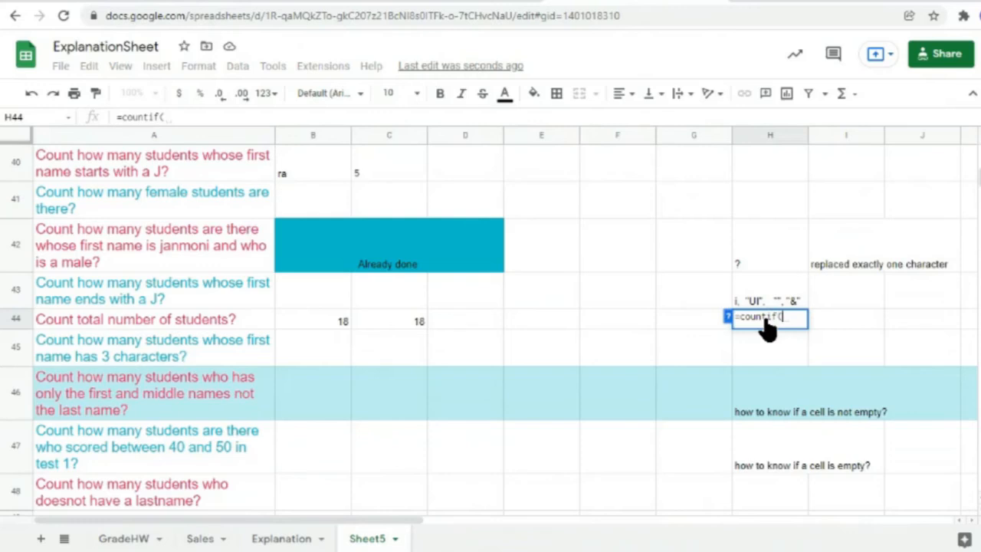
click(681, 325)
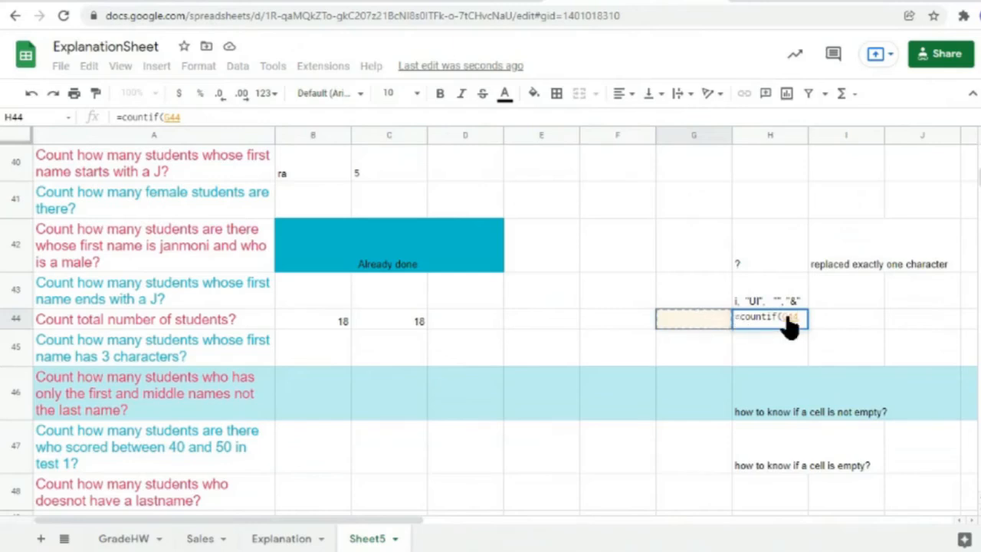
text(,)
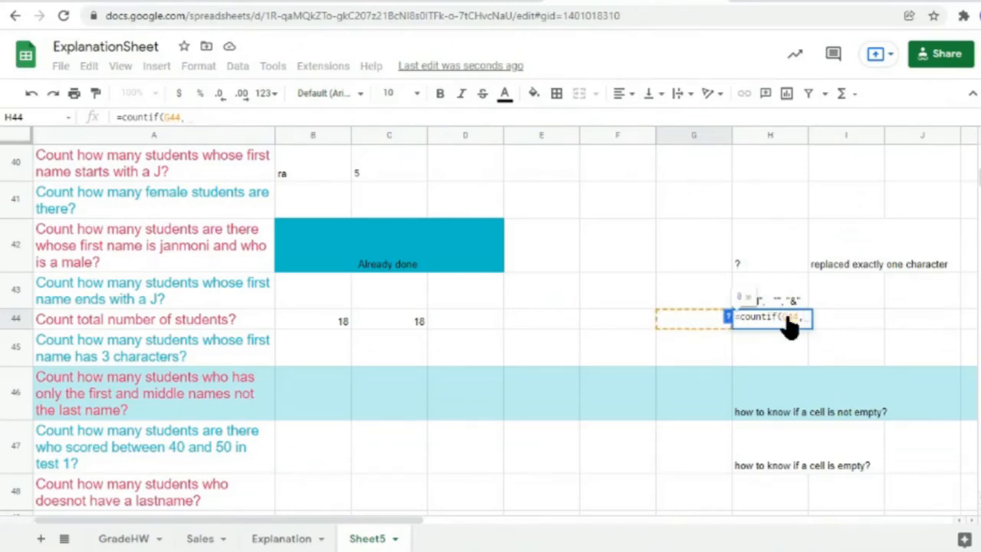
text(""))
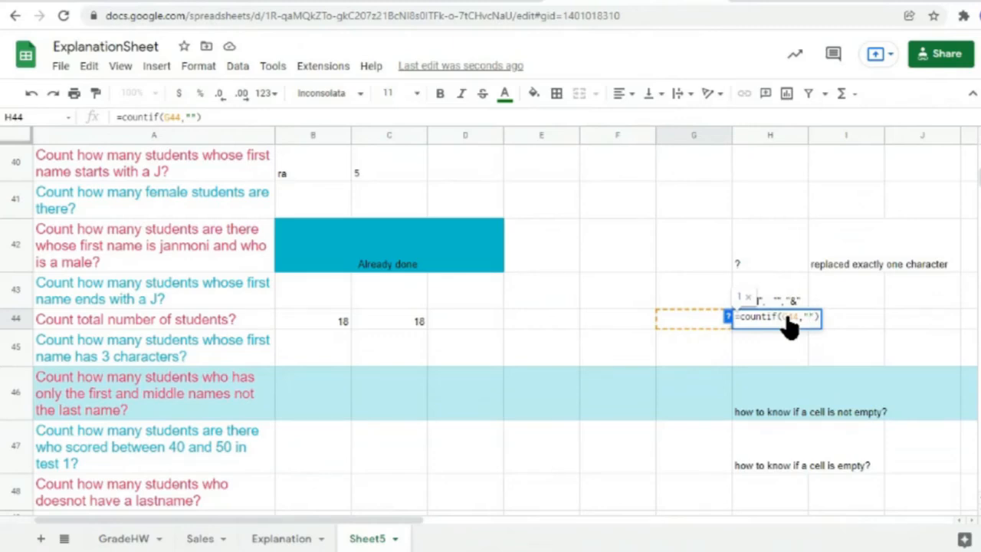
text(?*)
key(Return)
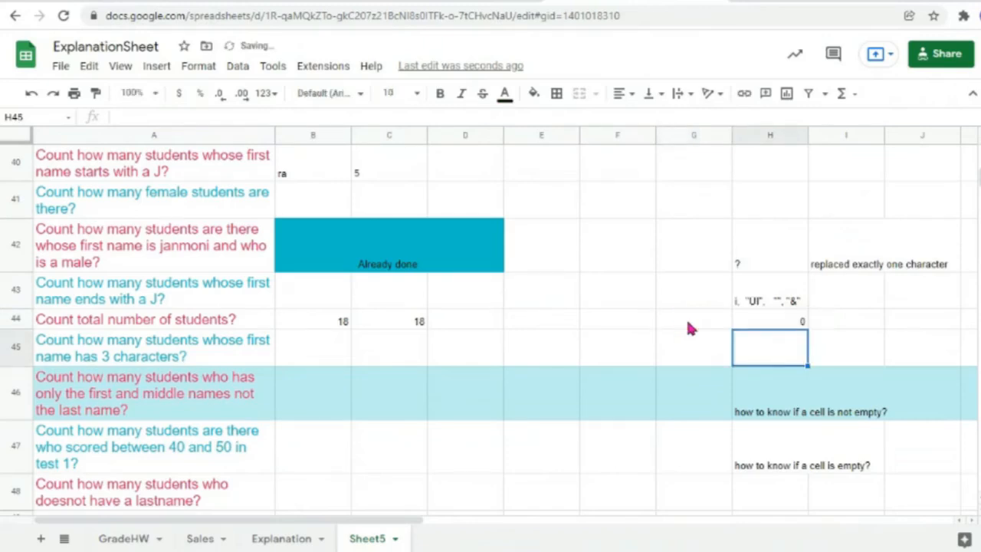
Step: Enter 'a' in G44 and confirm H44's =countif(G44,"?") returns 1
click(771, 323)
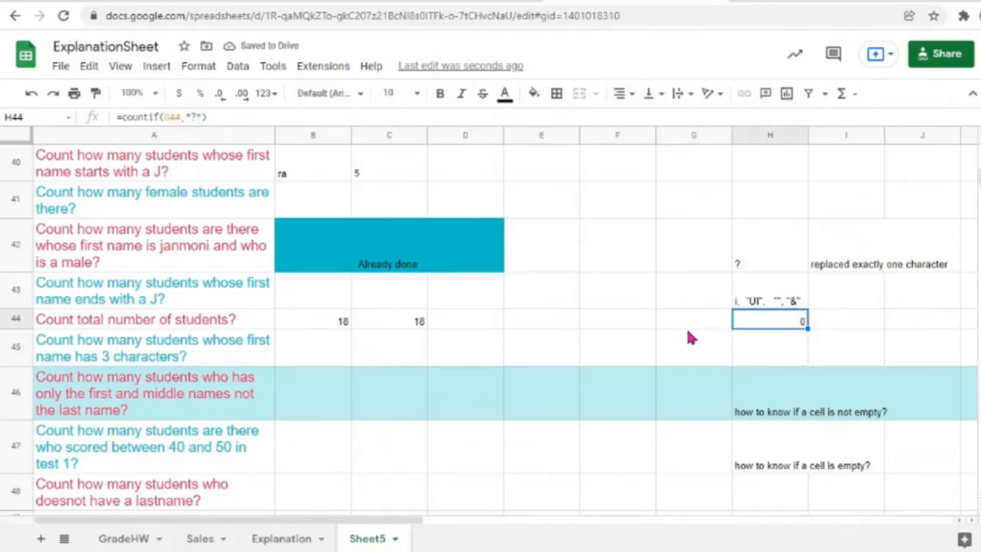
double_click(790, 325)
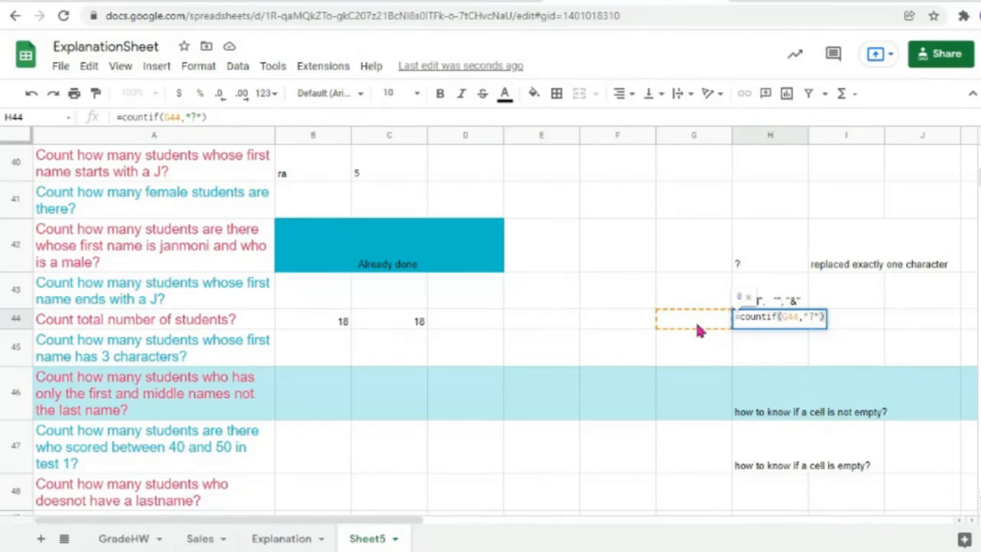
key(Return)
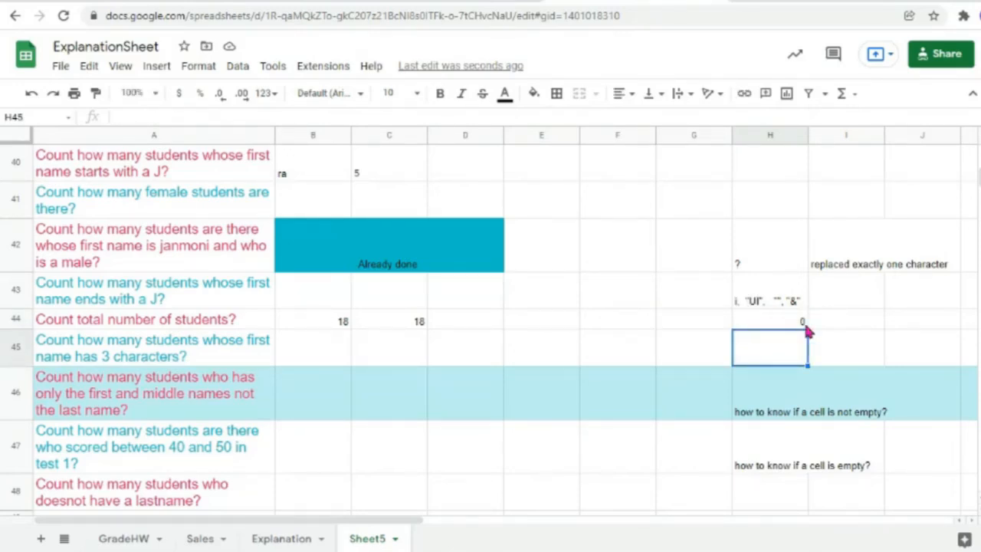
click(683, 322)
text(a)
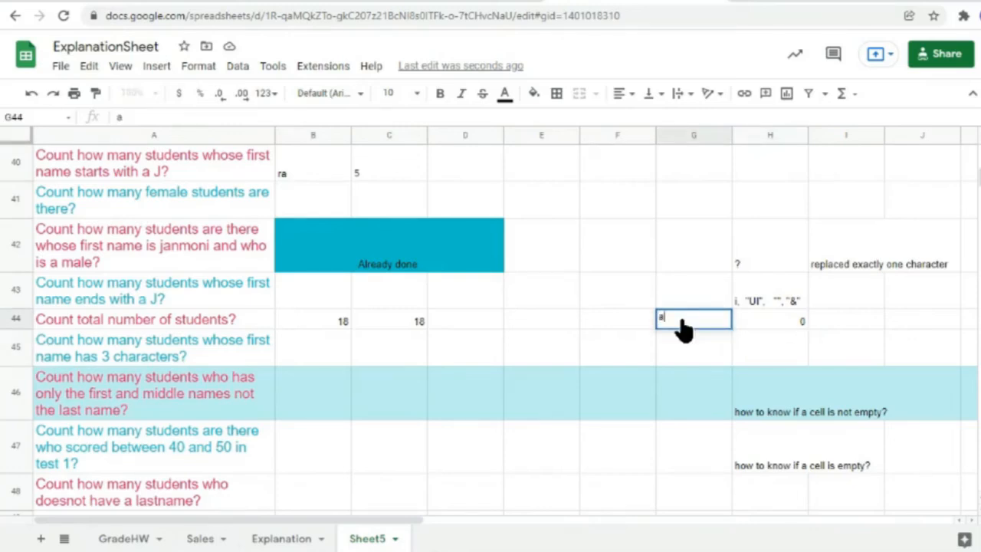
click(797, 362)
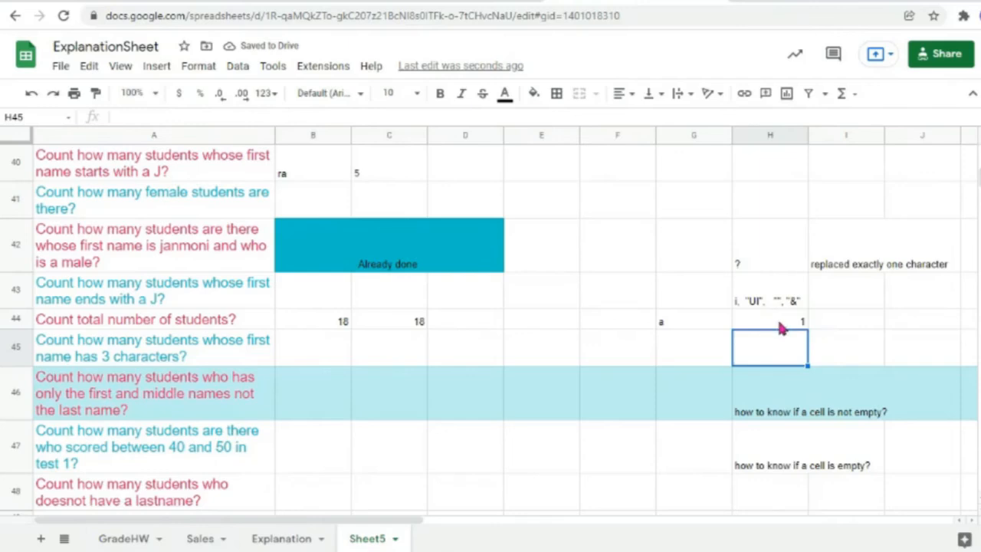
double_click(779, 322)
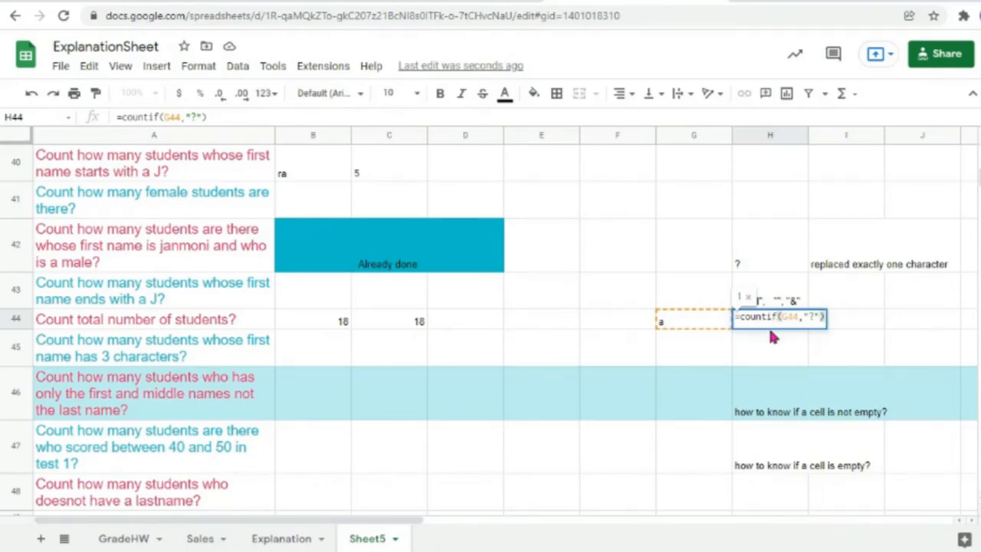
key(Return)
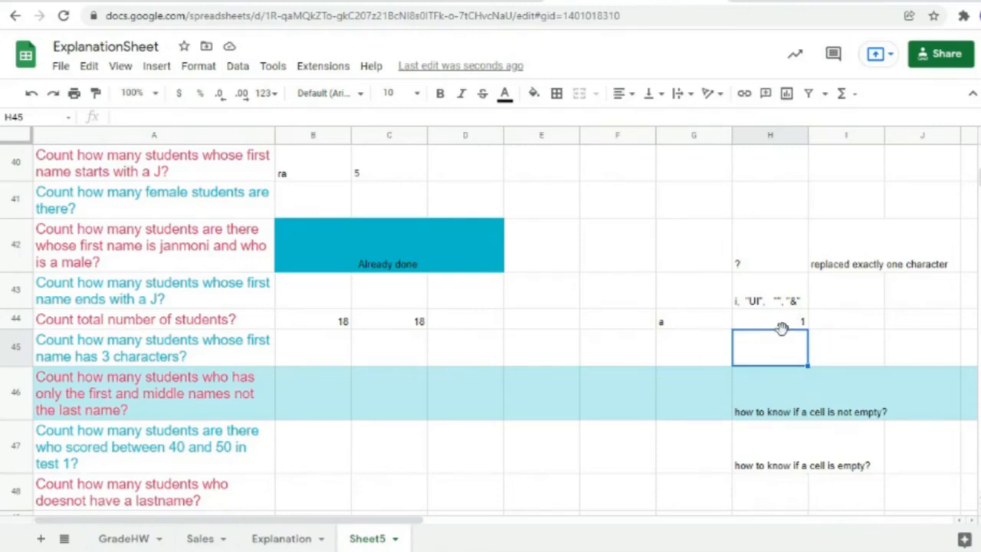
Step: Change G44 to 'aqaw' and verify H44's COUNTIF now returns 0
click(696, 324)
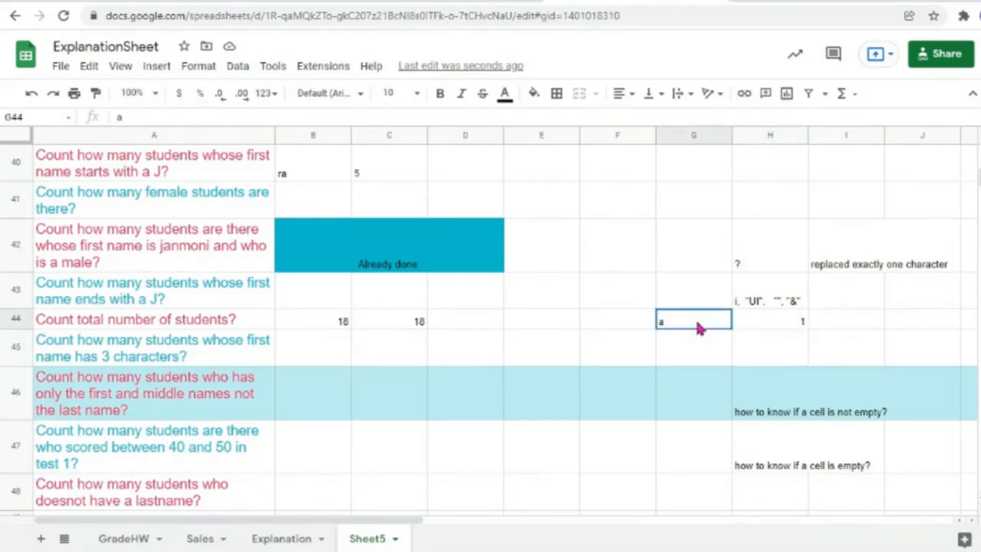
double_click(696, 331)
text(qaw)
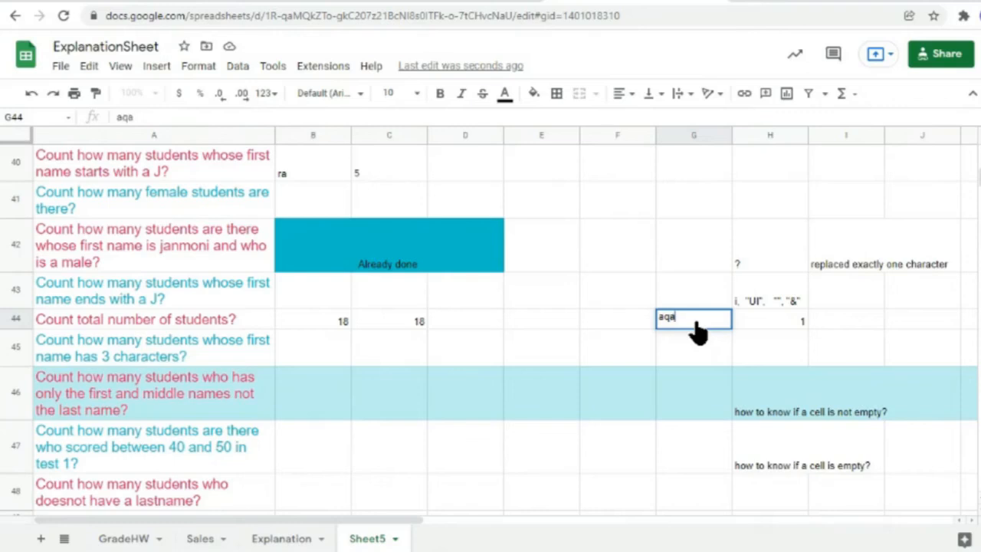
click(762, 341)
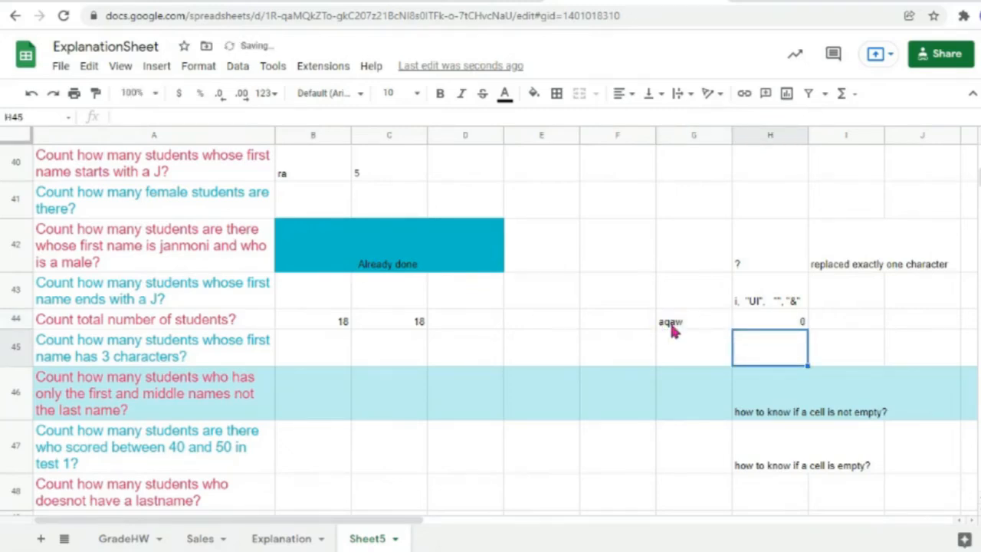
click(797, 324)
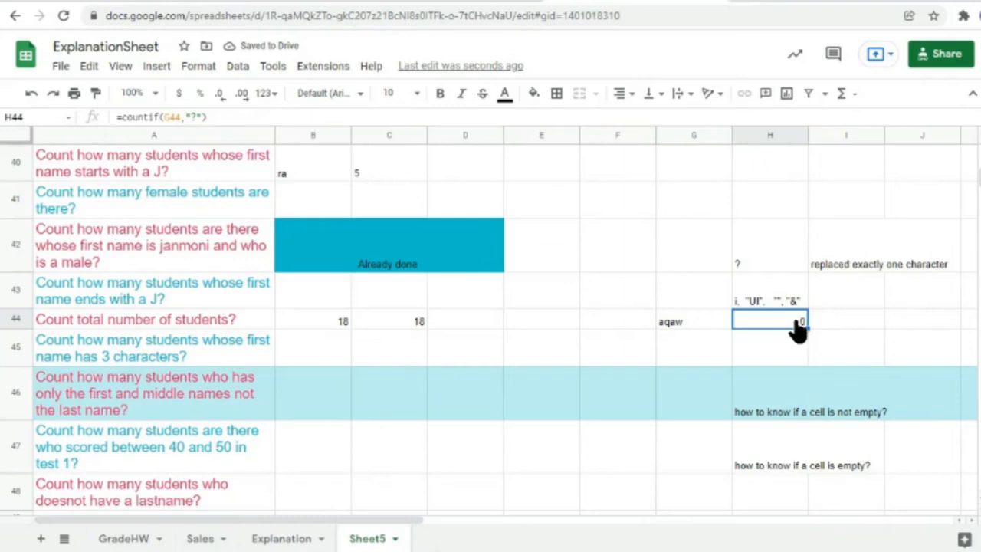
double_click(802, 321)
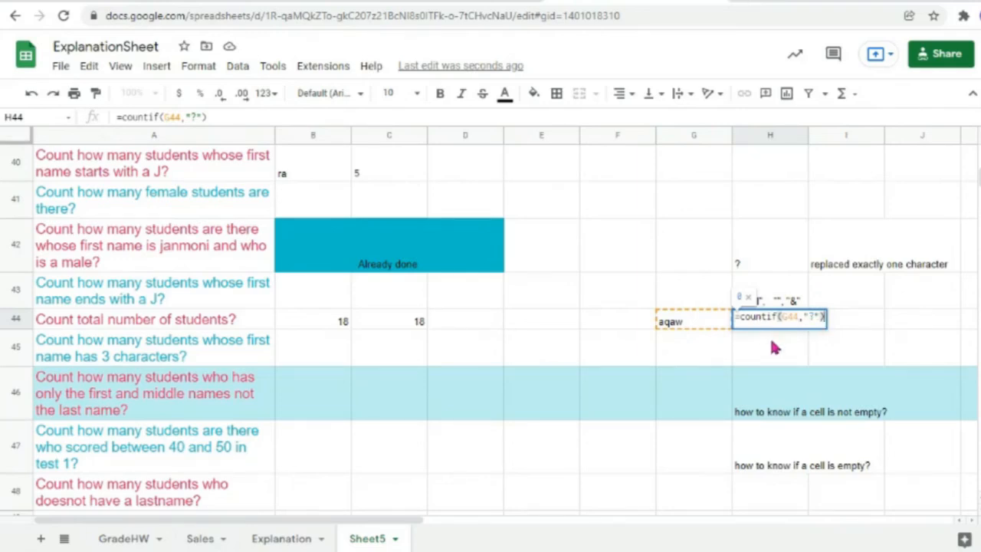
key(Return)
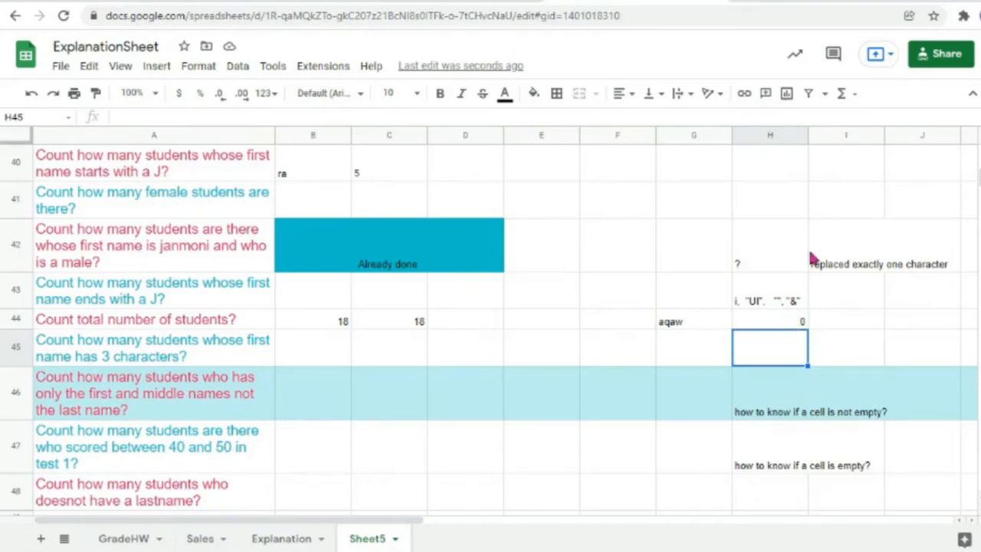
Step: Append '=>how to know if the cell contains atleast one character?' to the H46 note
click(782, 322)
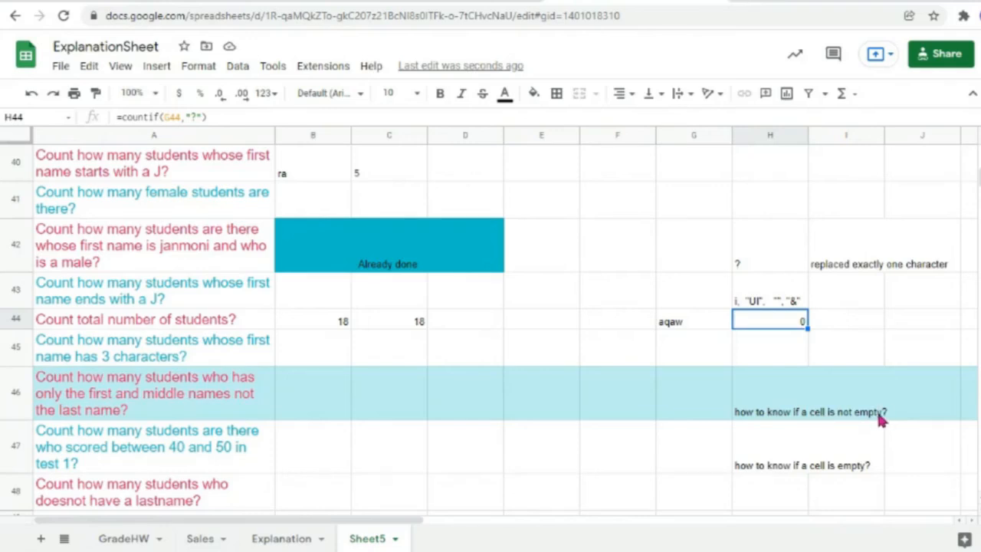
double_click(805, 414)
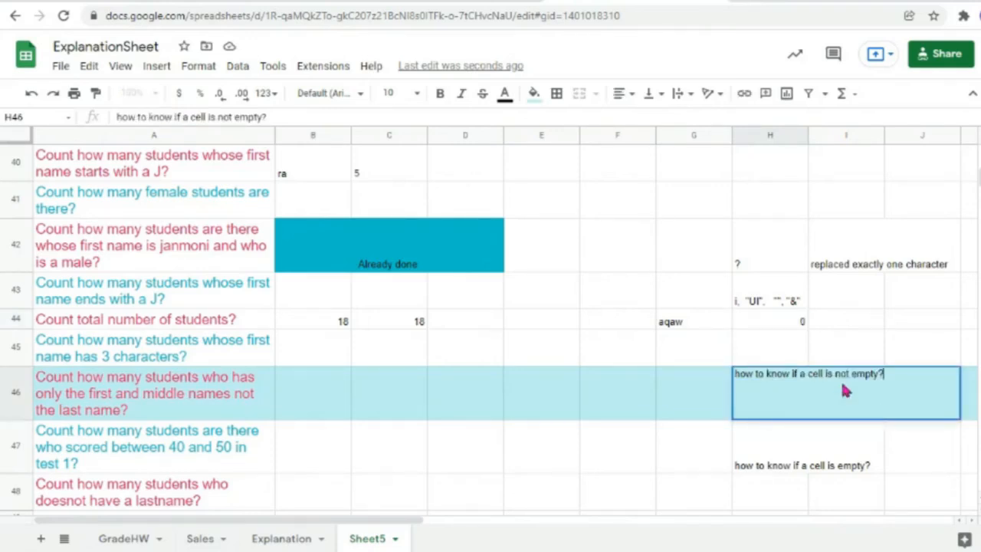
text(=>how to )
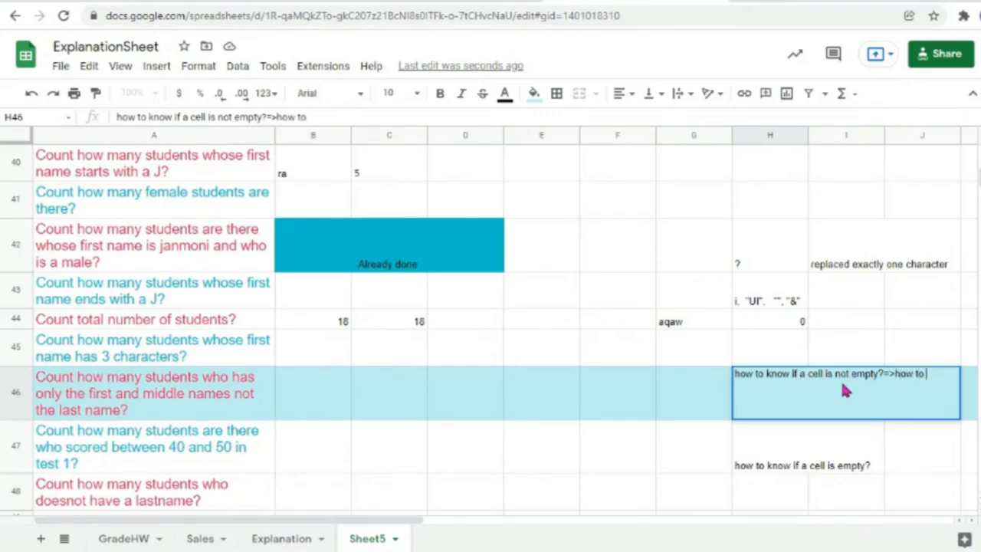
text(know)
text(if the cell)
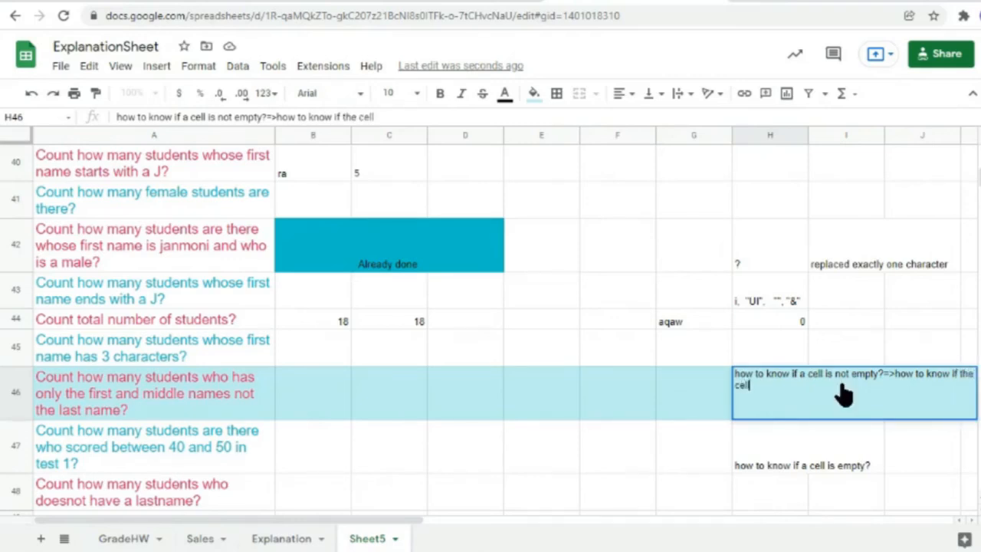
text( contain)
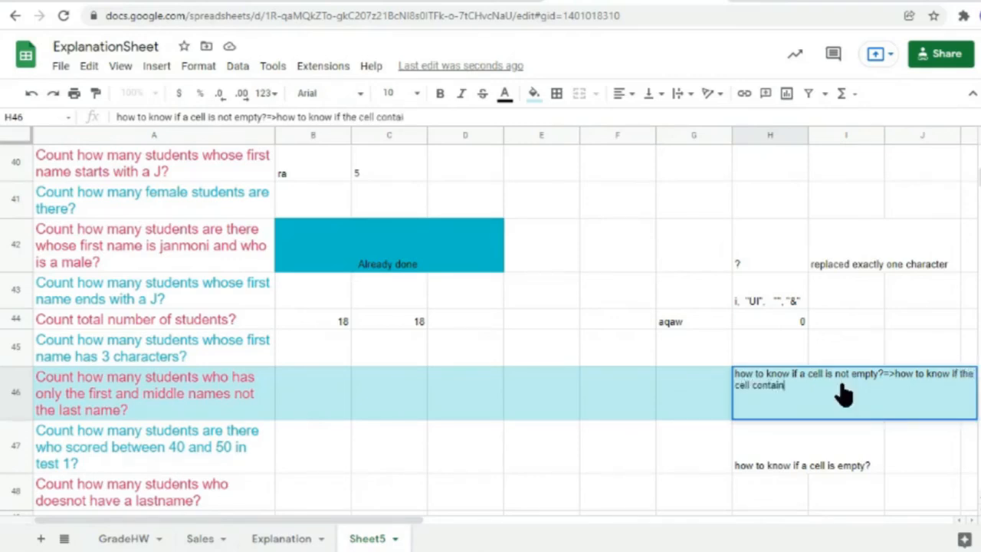
text(s atleast one charac)
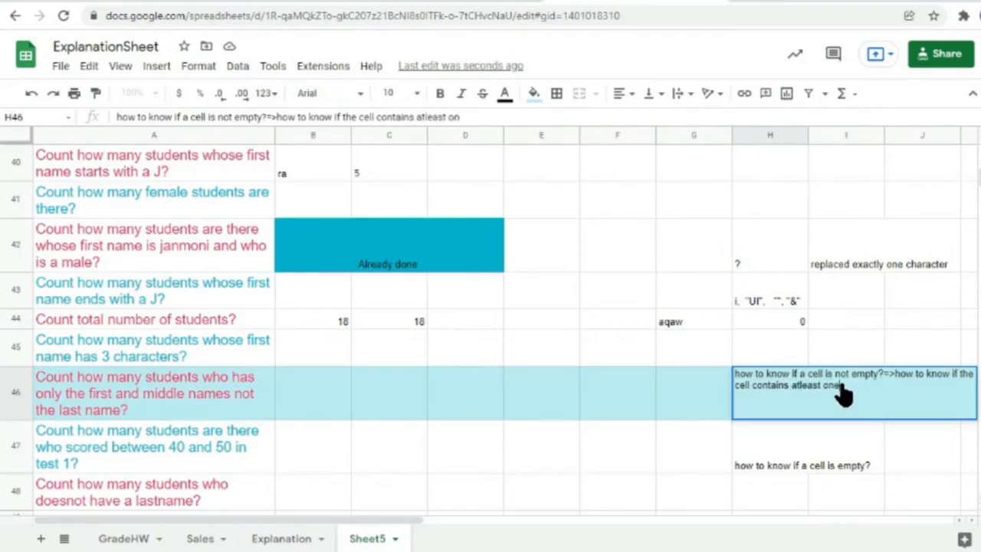
text(ter?)
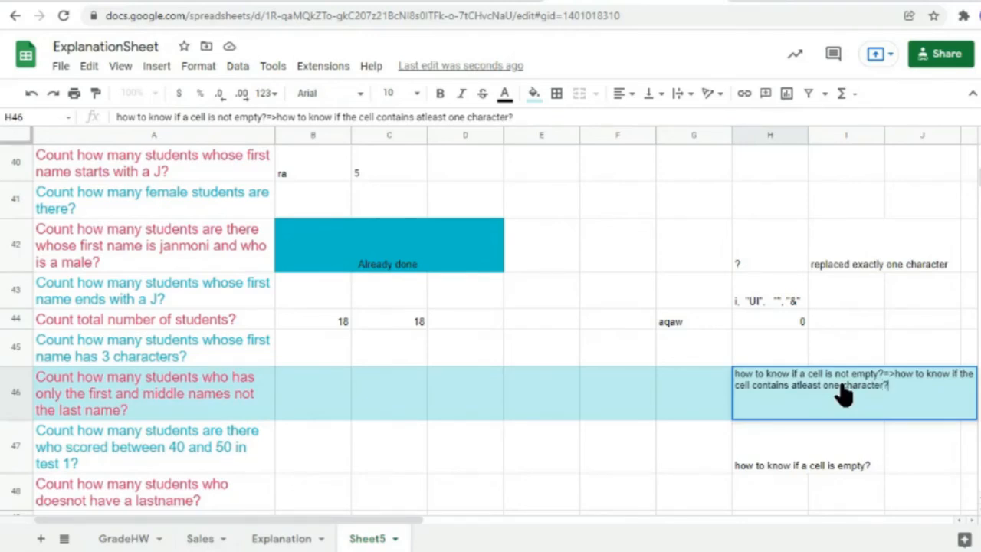
Step: Apply Wrap text wrapping to the H46 note and widen column H
click(198, 66)
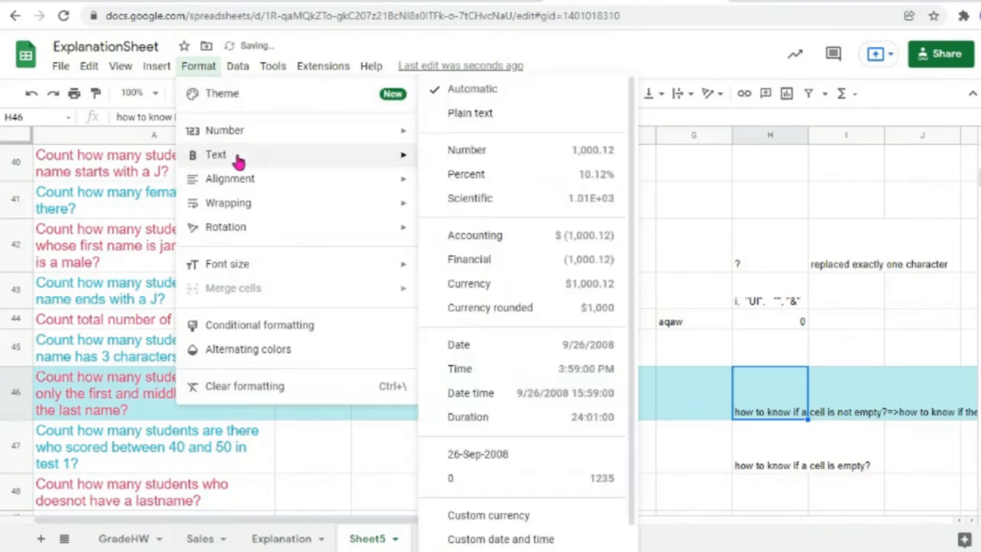
mouse_move(385, 162)
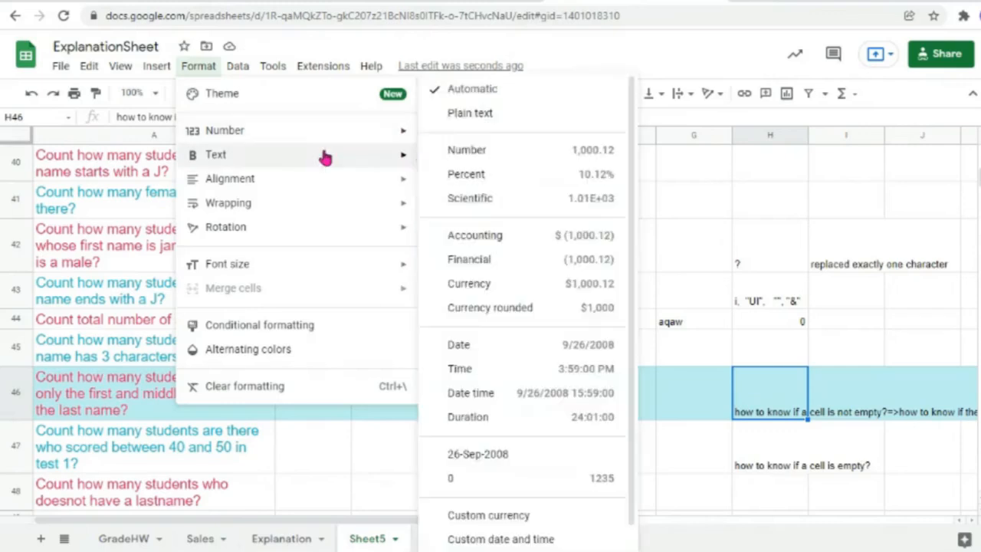
mouse_move(404, 137)
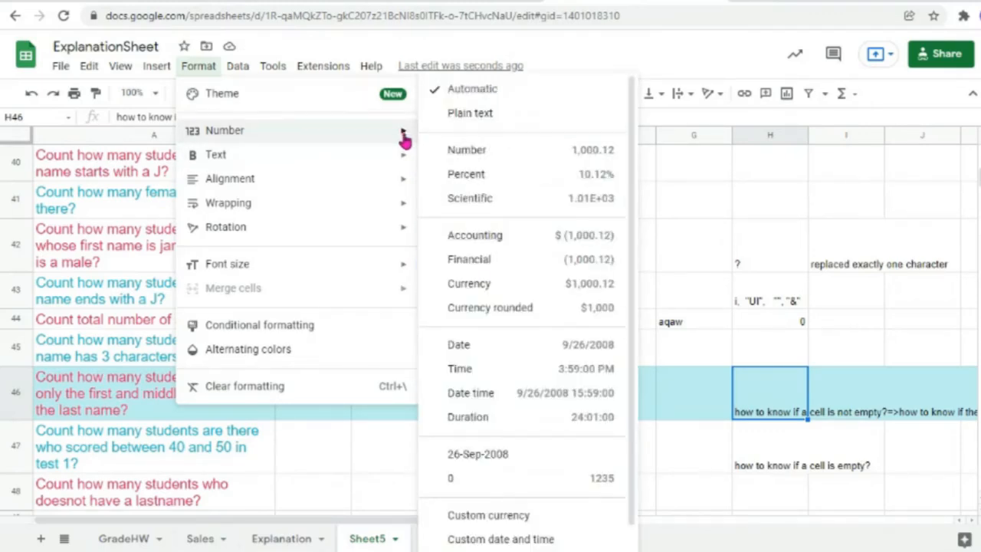
mouse_move(373, 209)
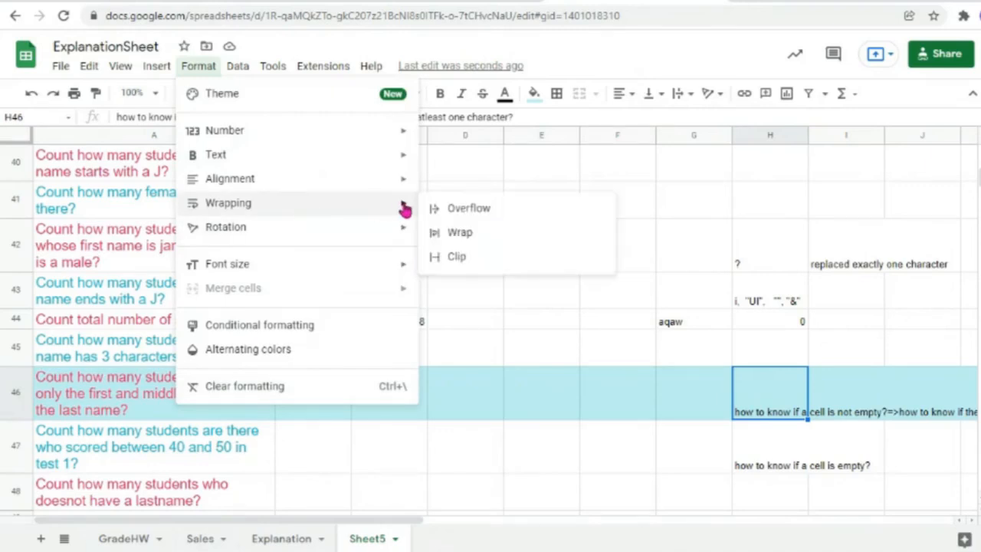
click(460, 237)
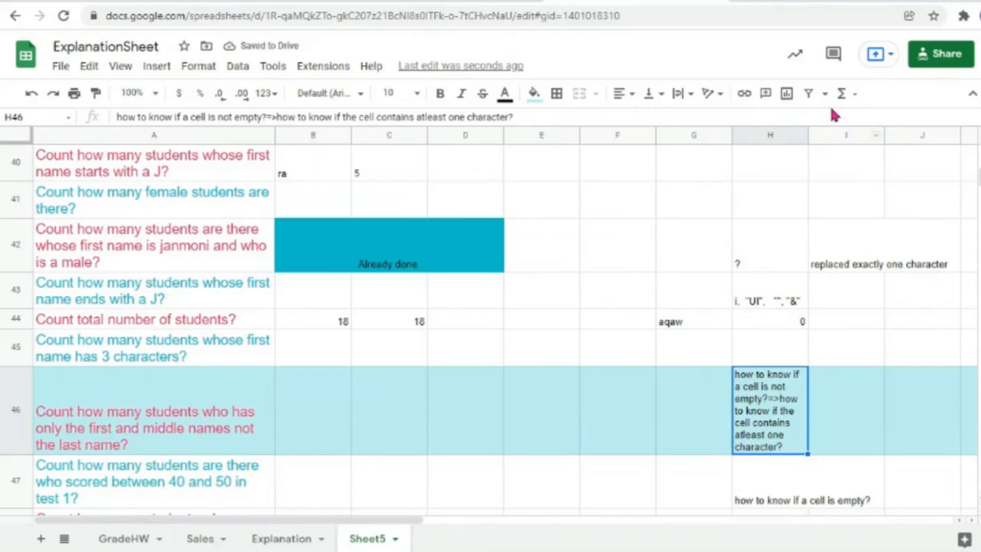
drag(808, 136, 856, 135)
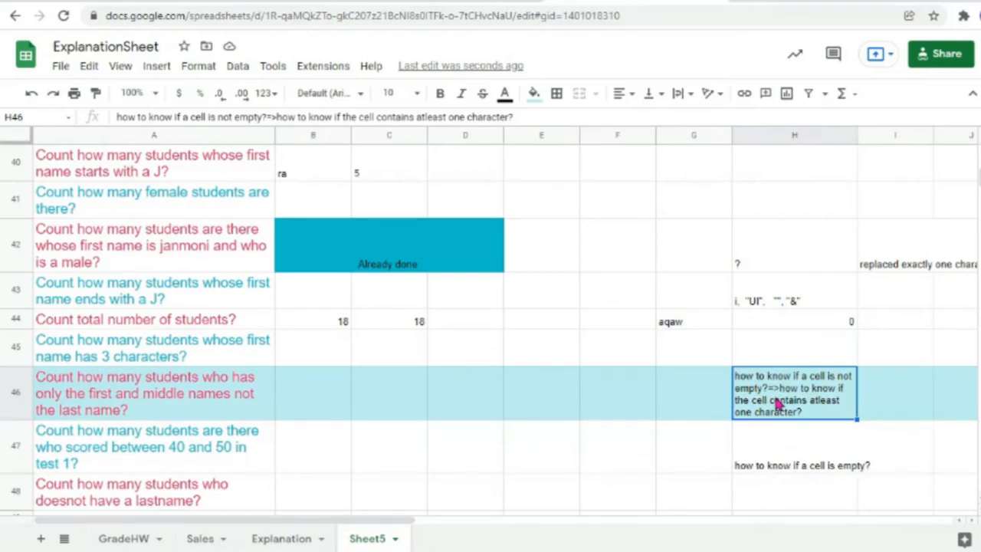
Step: Add * after the ? in H44's criterion so it reads =countif(G44,"?*")
double_click(767, 320)
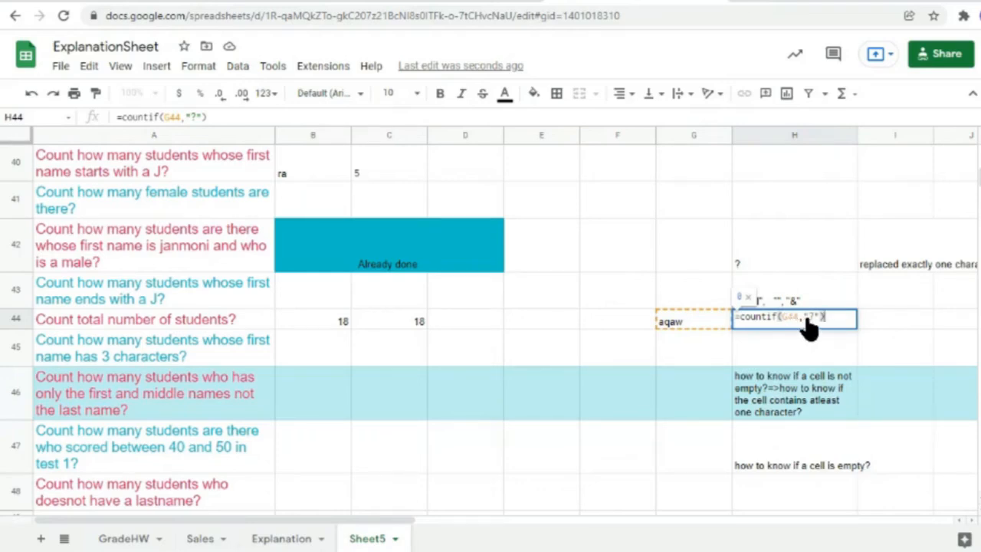
key(Return)
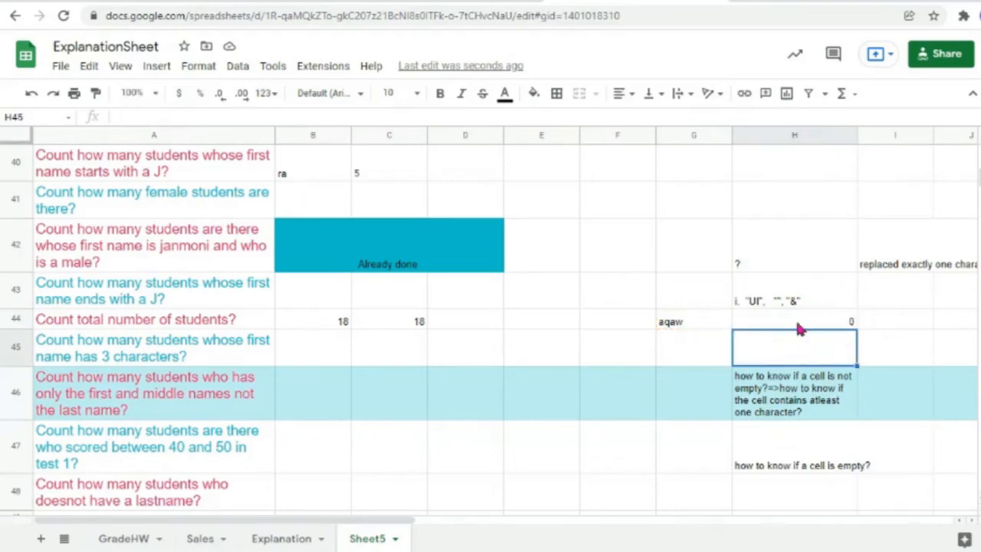
double_click(800, 322)
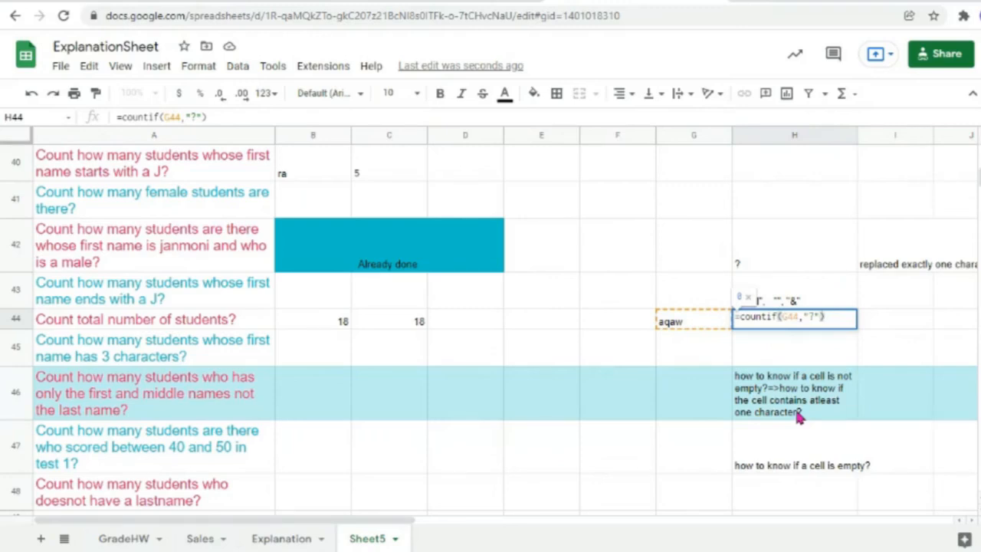
click(818, 317)
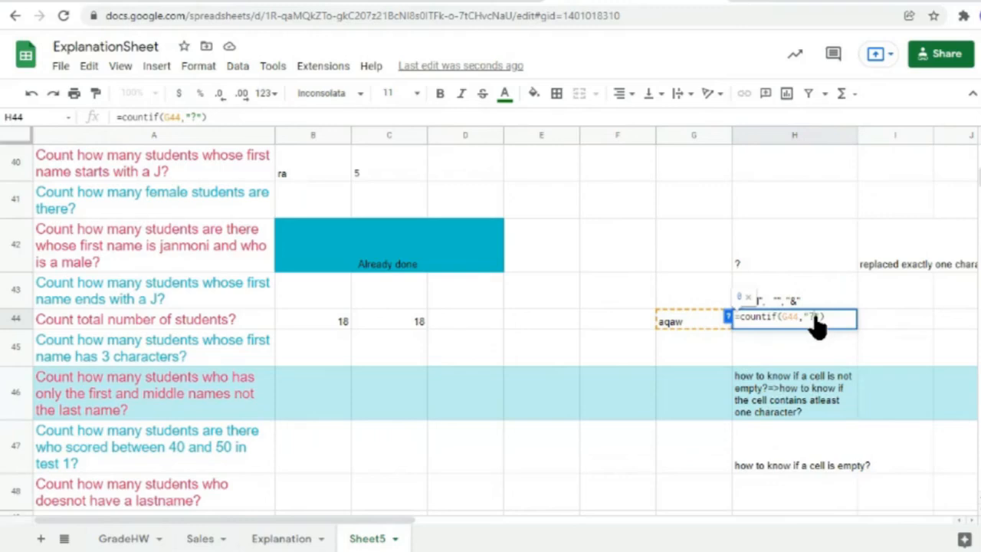
text(*)
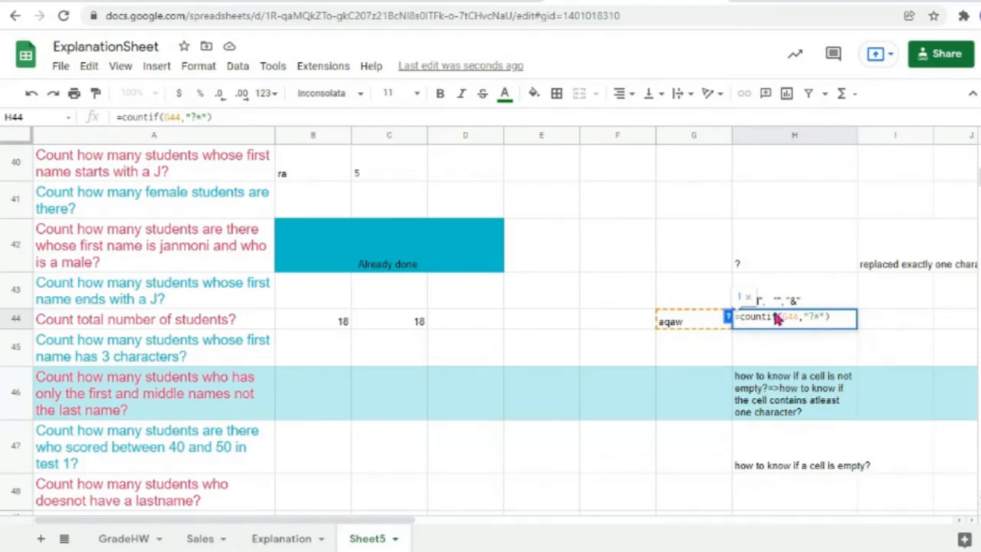
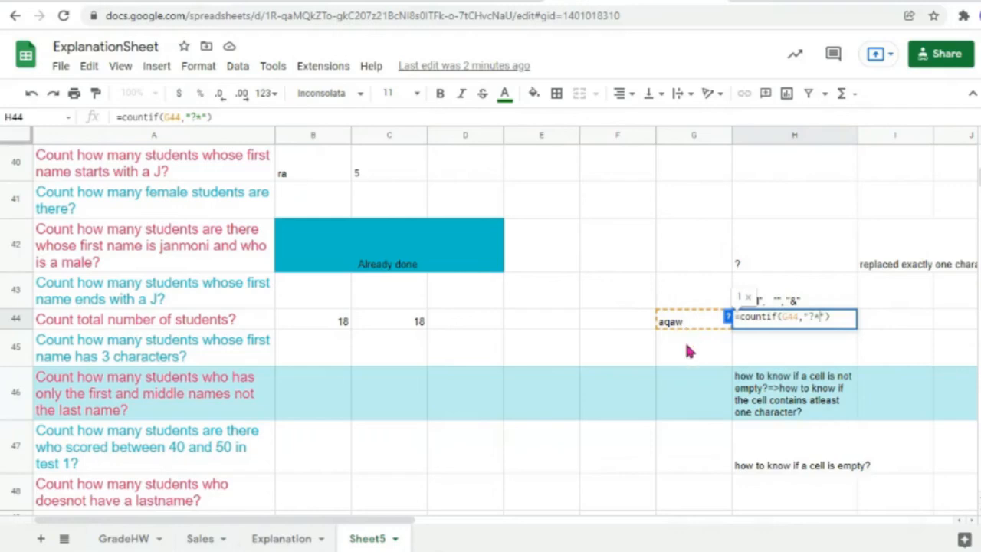
Step: Commit the =countif(G44,"?*") check in H44 and replace G44's text with shgfvgyfg
click(689, 351)
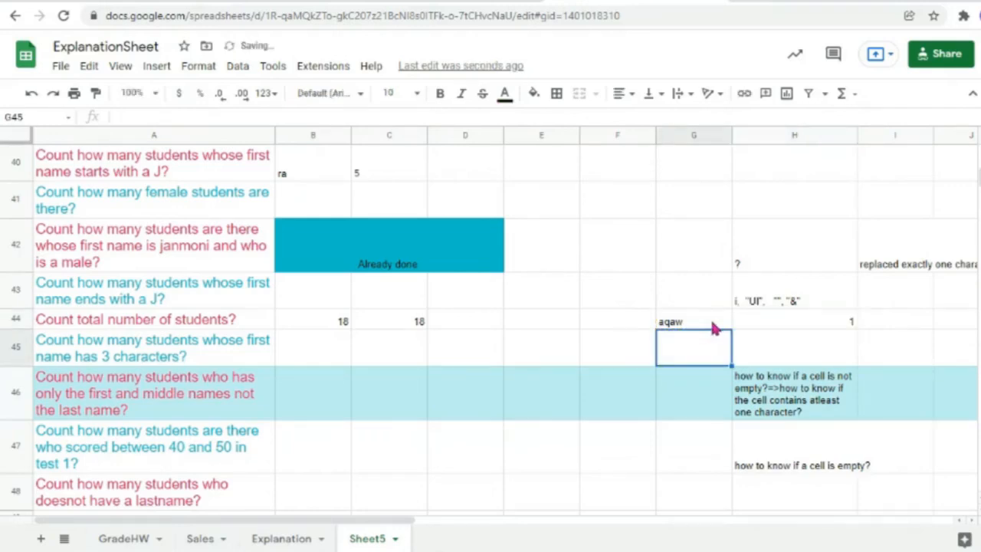
click(699, 327)
click(843, 323)
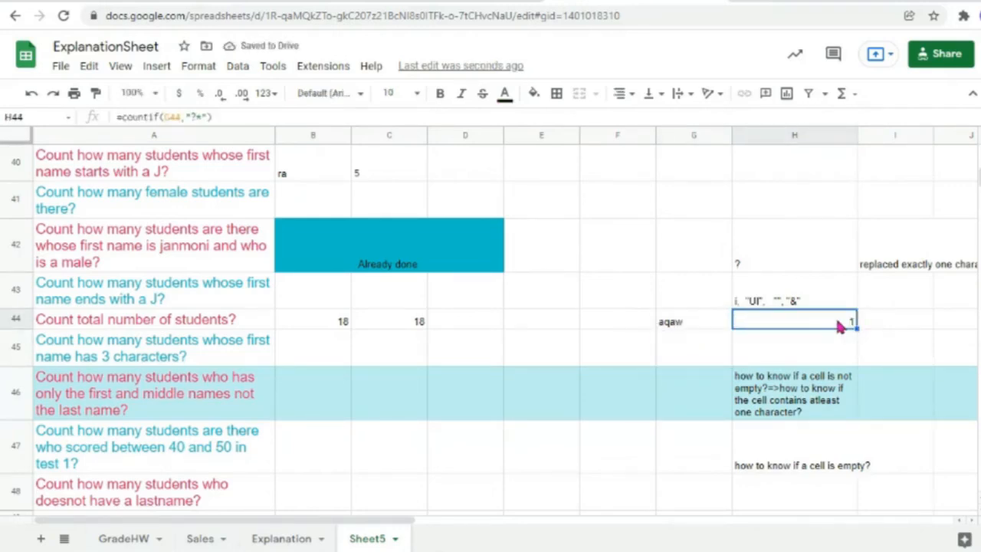
double_click(703, 322)
drag(707, 331, 581, 323)
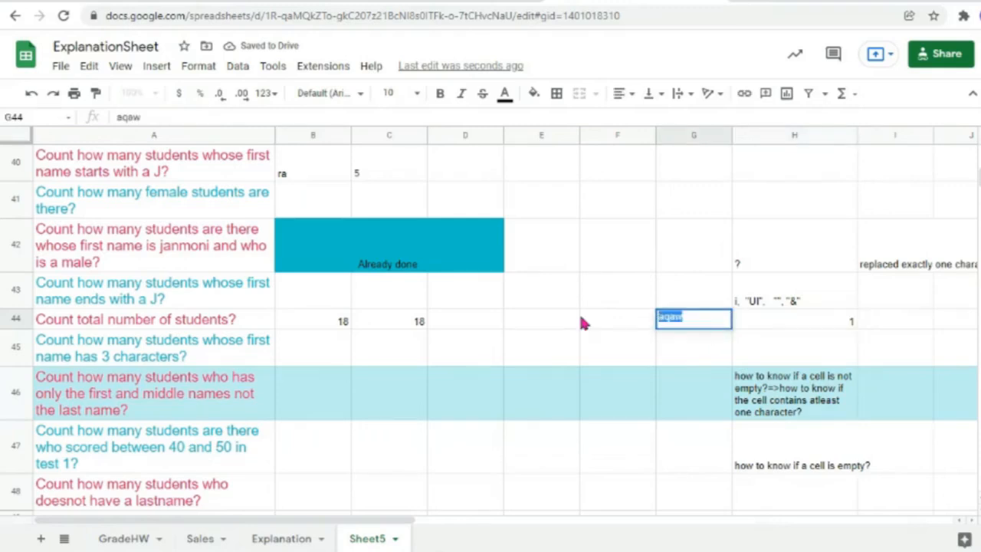
key(BackSpace)
text(shgfvgyfg)
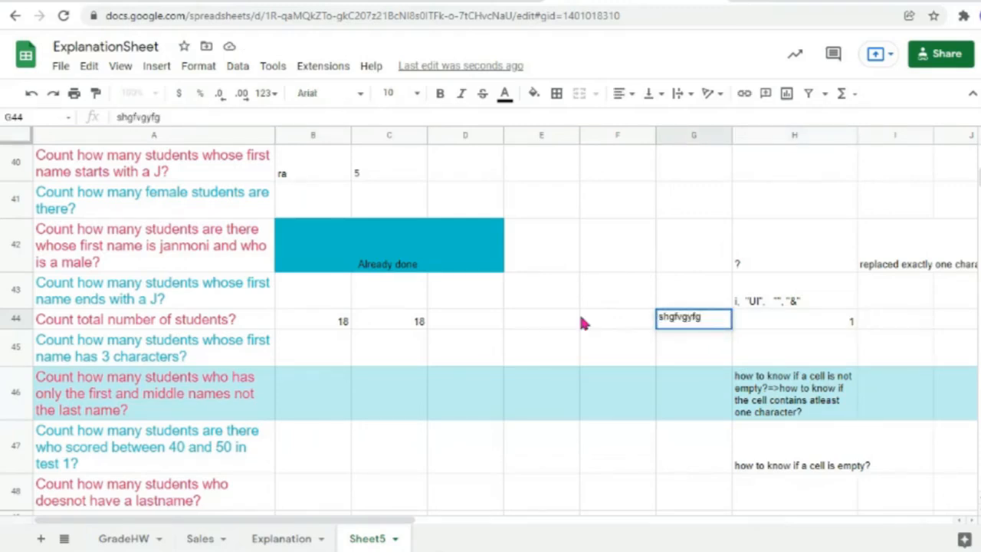
click(773, 352)
Step: Try a one-character entry in G44, then clear G44 so H44 shows 0
double_click(709, 322)
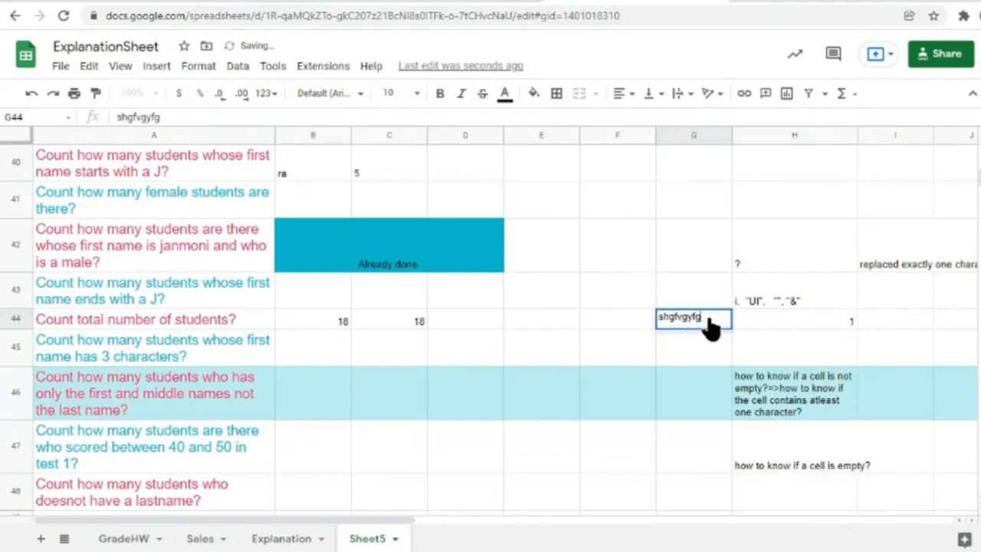
drag(708, 322, 610, 322)
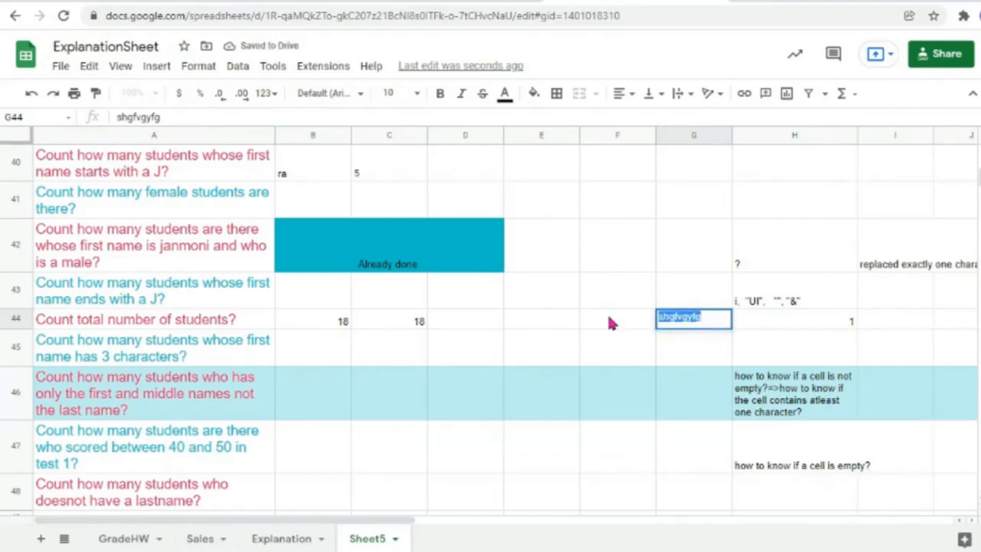
text(tfed)
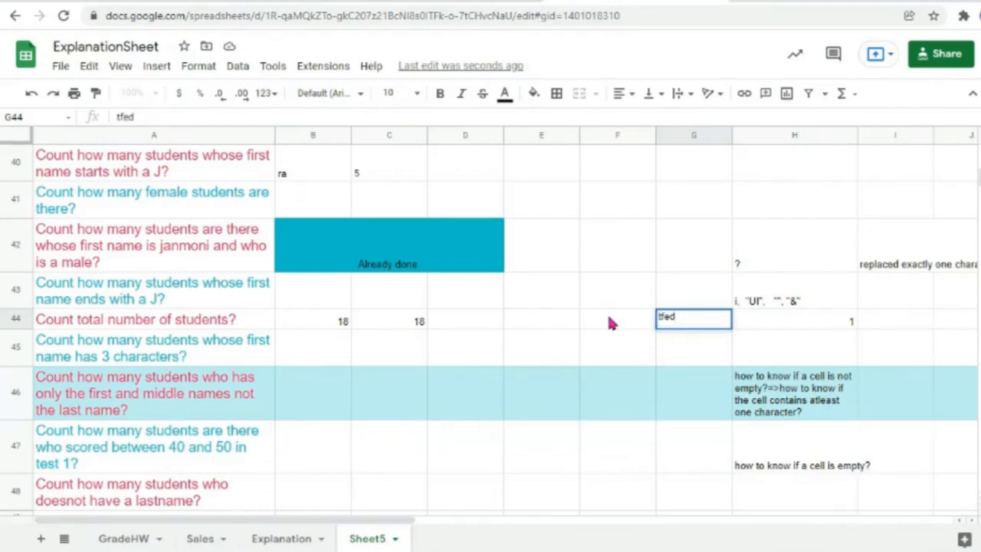
key(BackSpace)
key(BackSpace)
key(BackSpace)
click(780, 359)
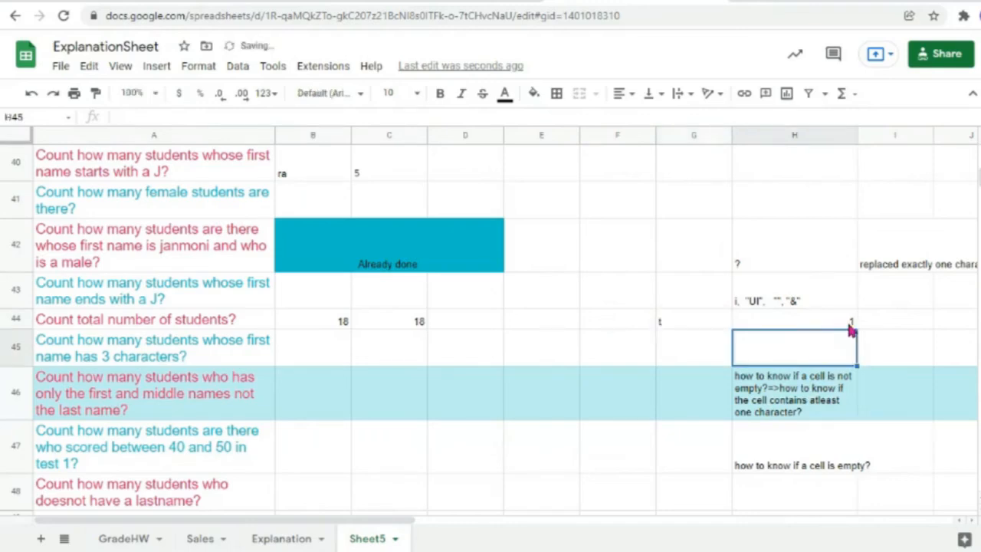
click(686, 323)
key(Delete)
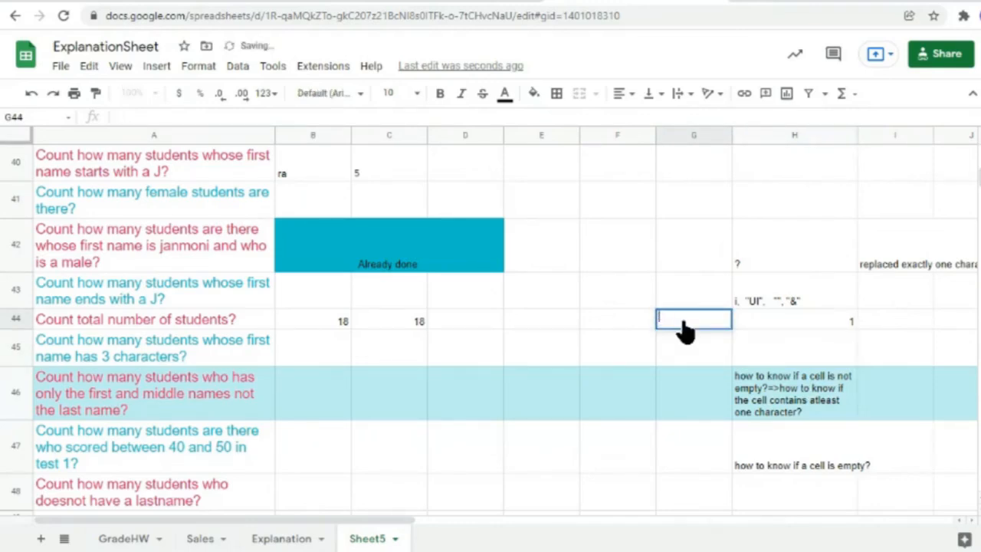
click(769, 357)
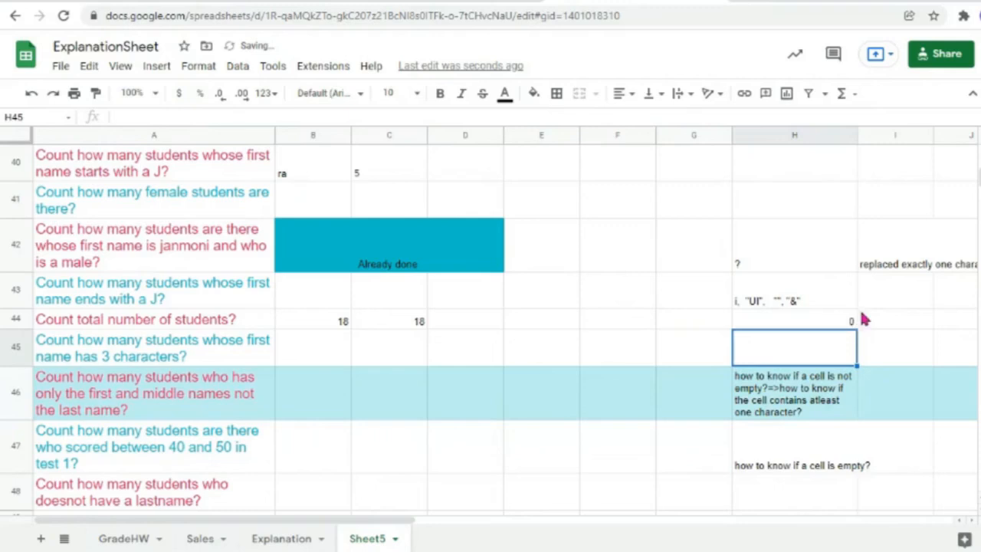
Step: Enter Bujhy in G44 and confirm H44's COUNTIF now returns 1
click(698, 322)
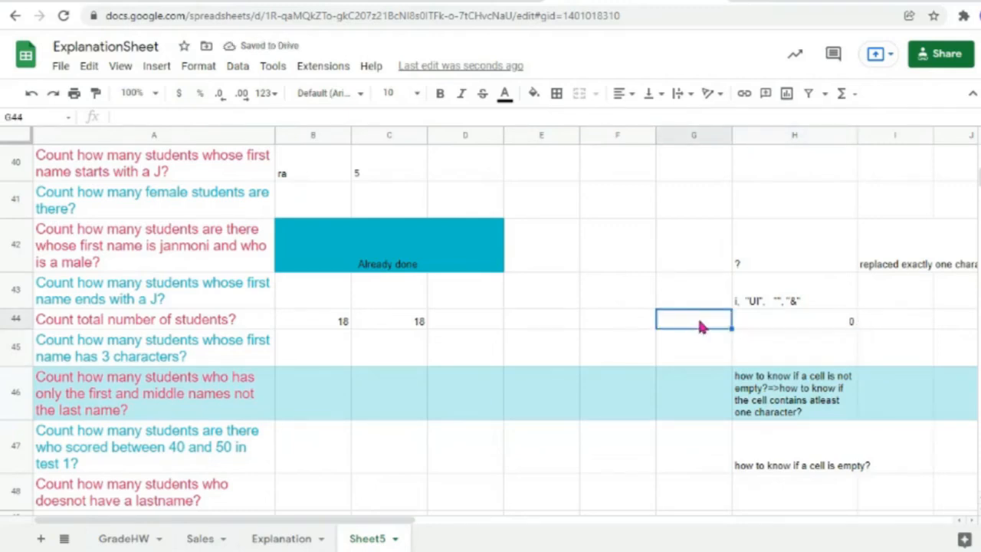
click(843, 322)
double_click(788, 322)
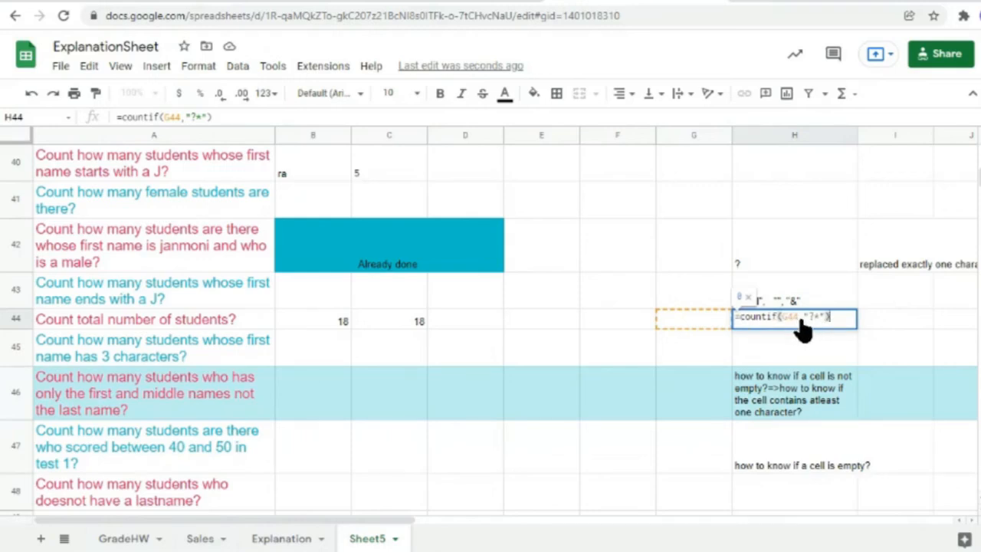
click(696, 325)
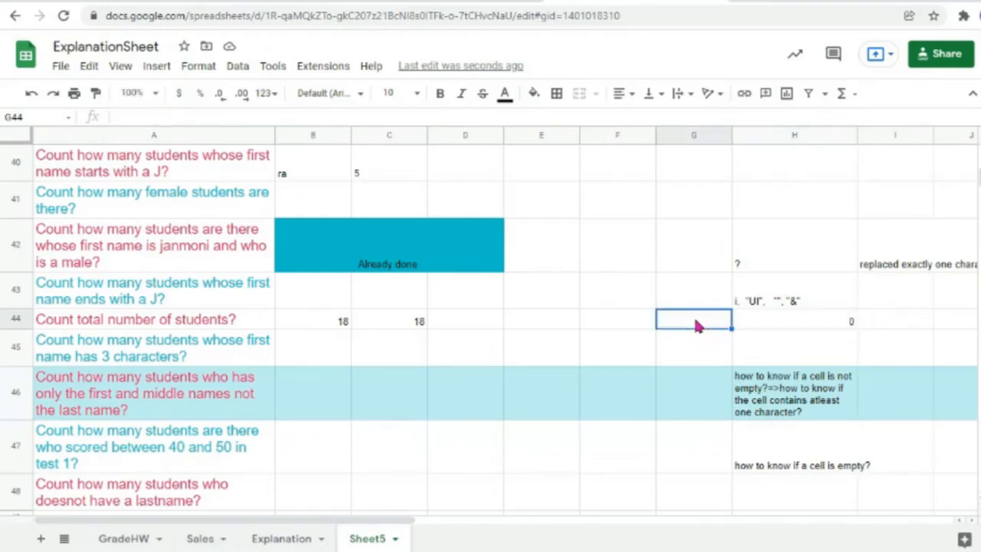
double_click(696, 325)
text(Bujhy)
click(801, 361)
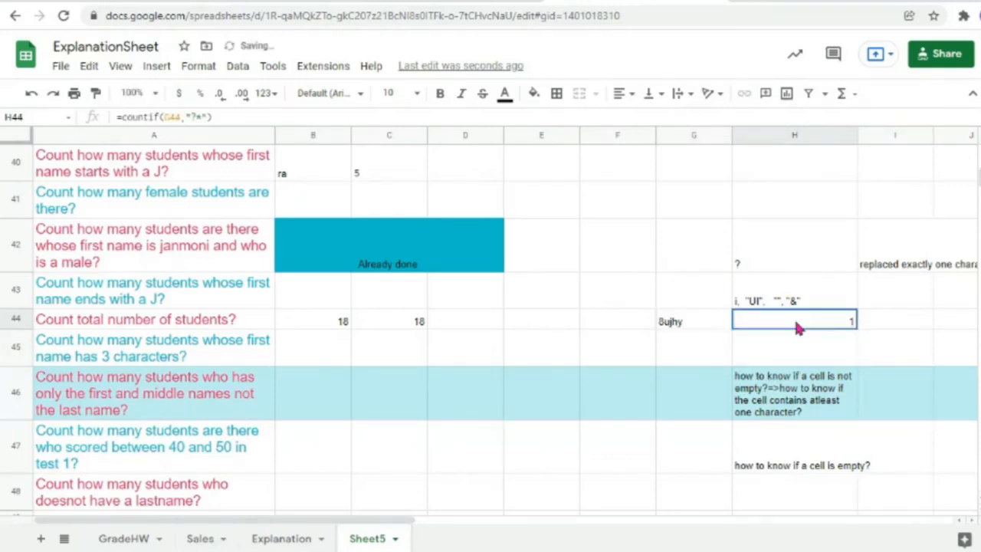
double_click(799, 324)
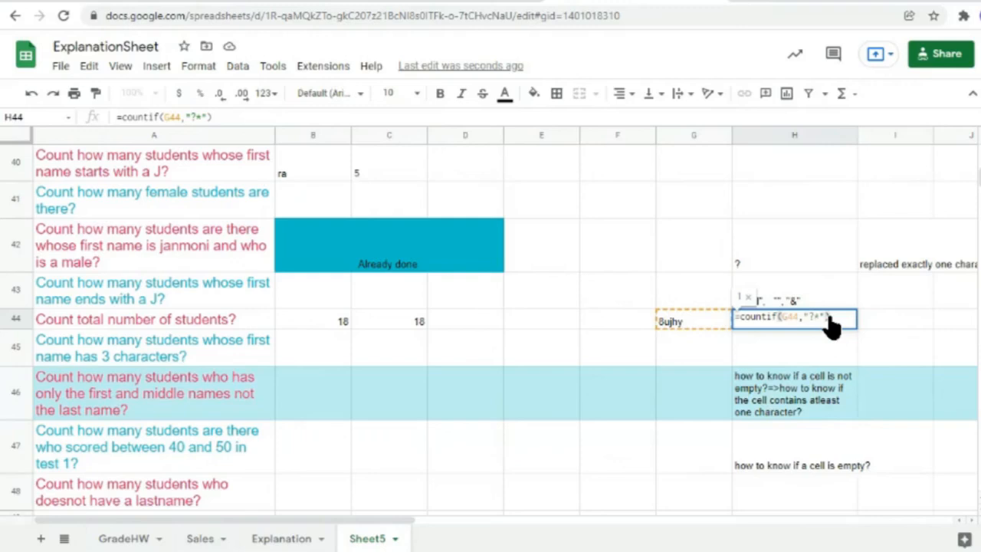
click(784, 355)
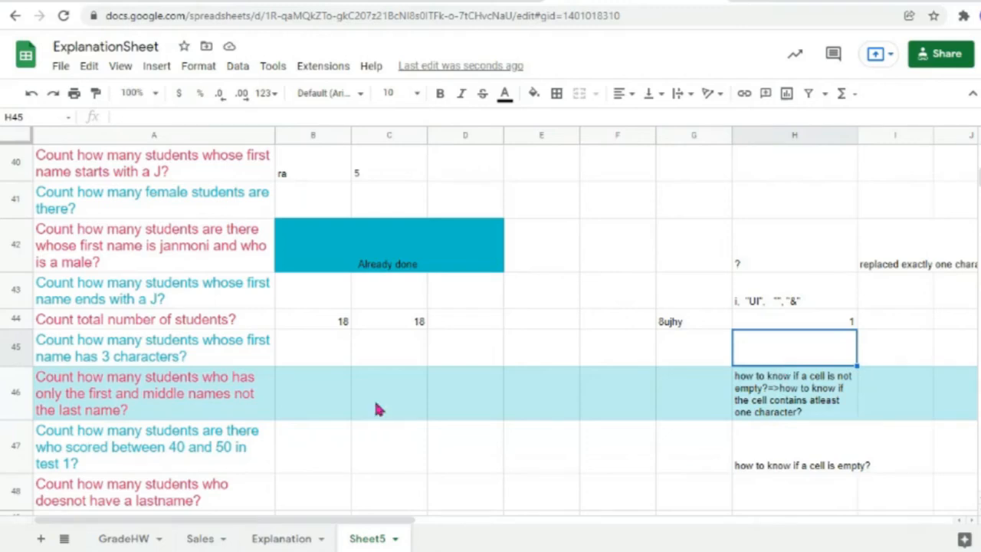
double_click(804, 320)
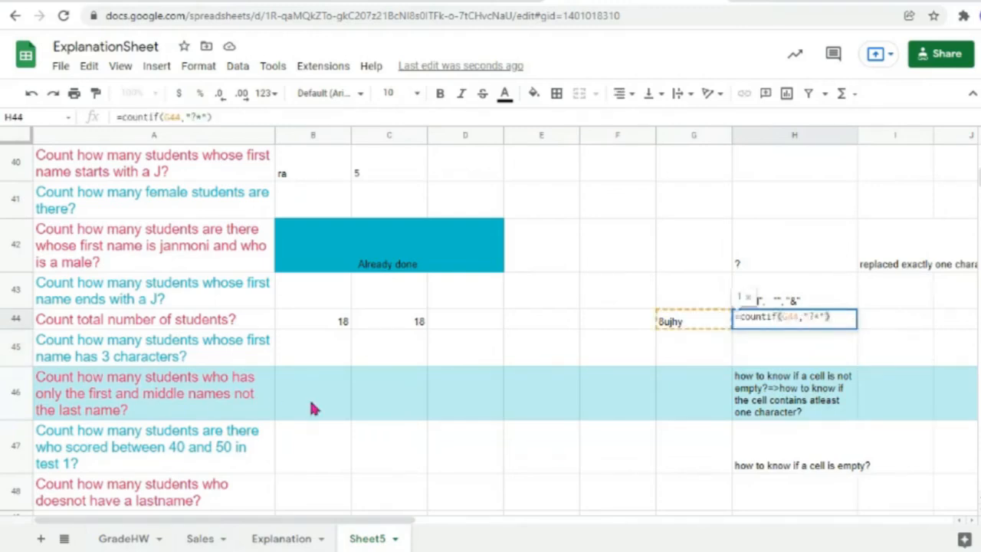
click(138, 400)
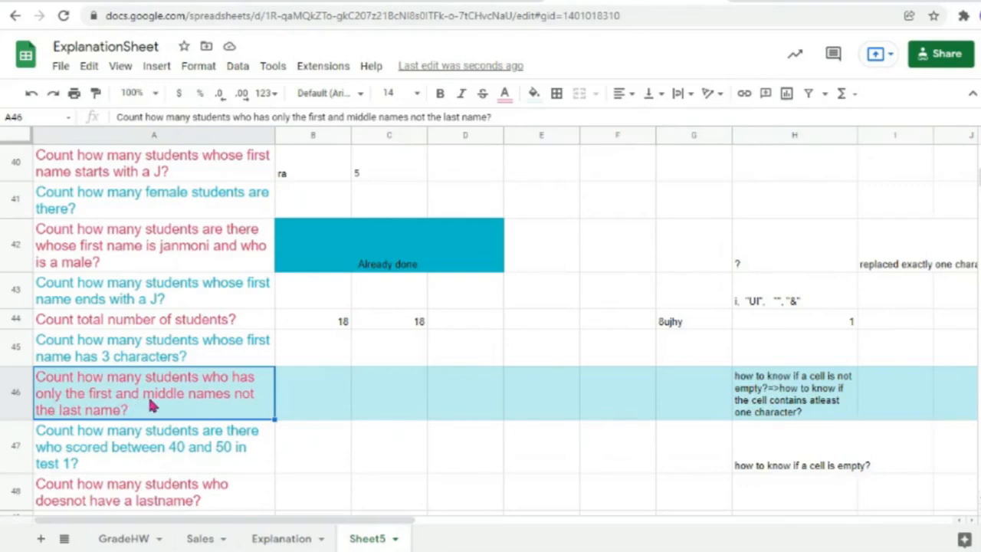
Step: Enter =countifs(B2:B19,"?*",C2:C19,"?*") in B46, counting 17 students with first and middle names
double_click(331, 402)
text(=)
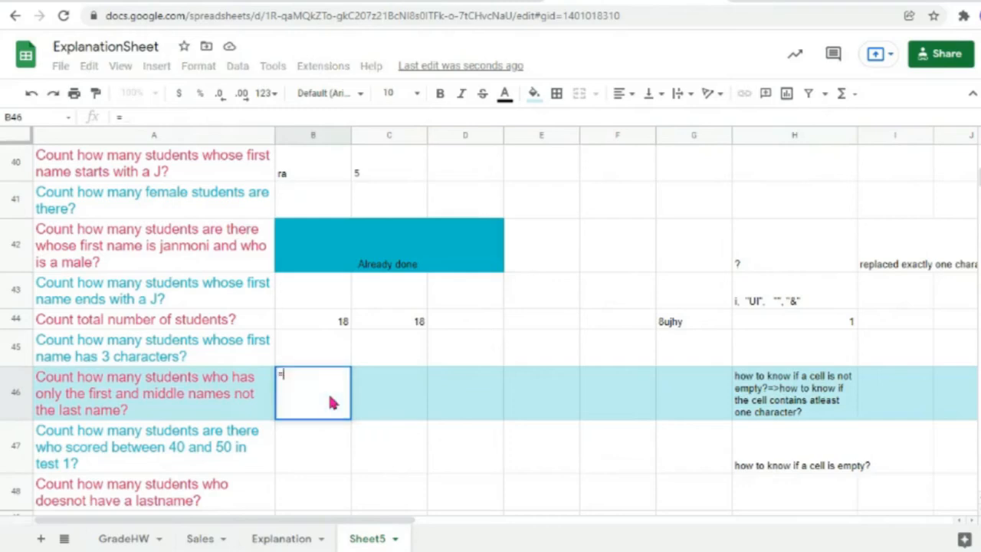
text(countif)
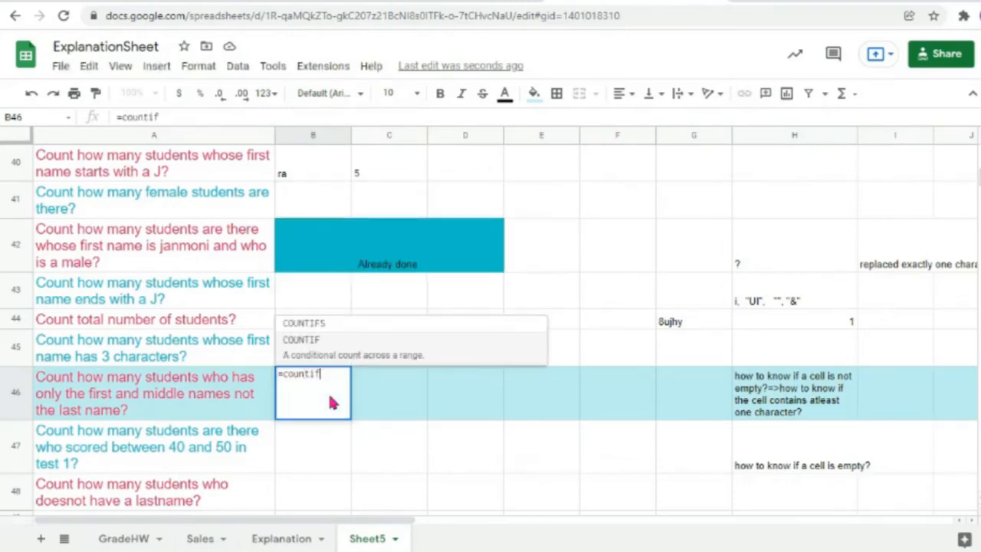
text(s()
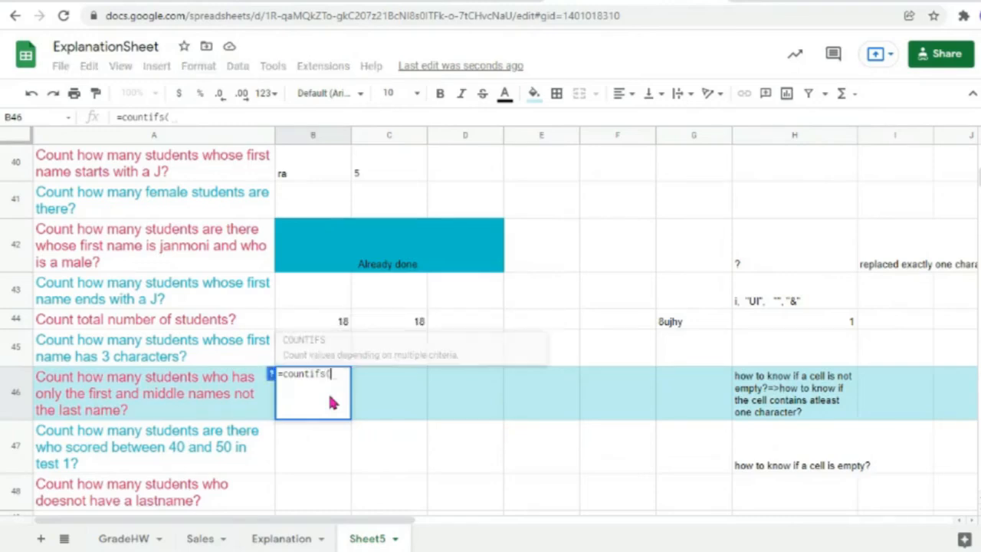
scroll(345, 282, up, 8)
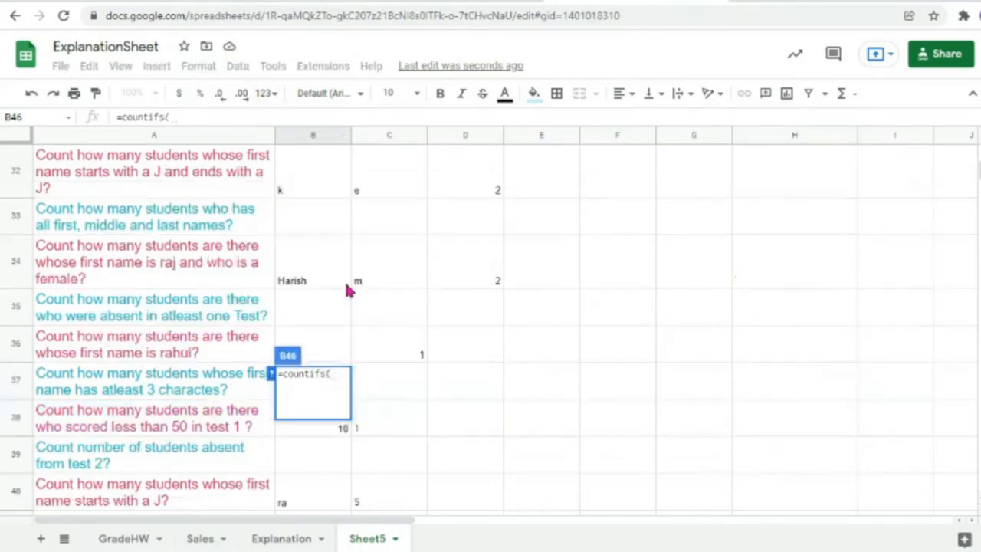
scroll(345, 289, up, 5)
scroll(328, 352, down, 3)
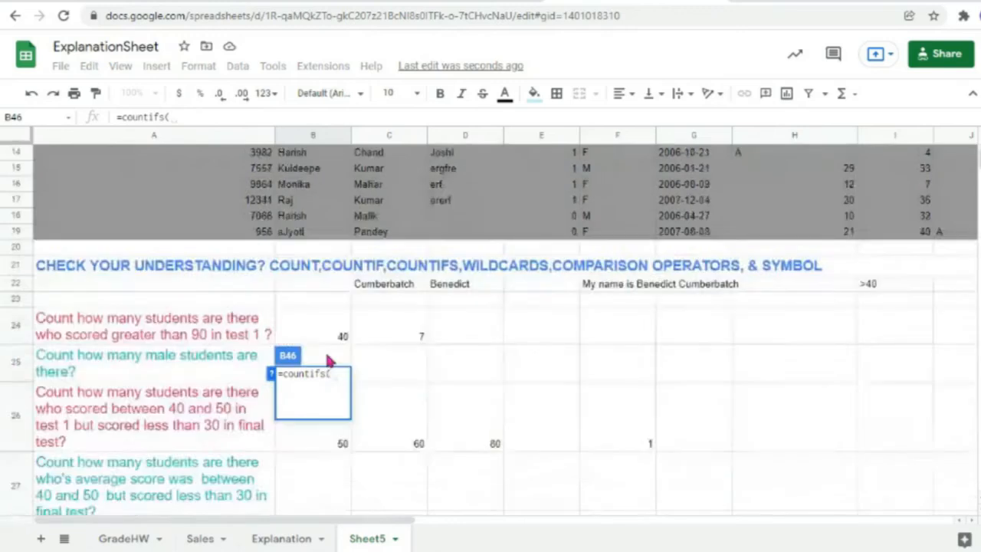
scroll(322, 352, up, 3)
drag(308, 346, 303, 176)
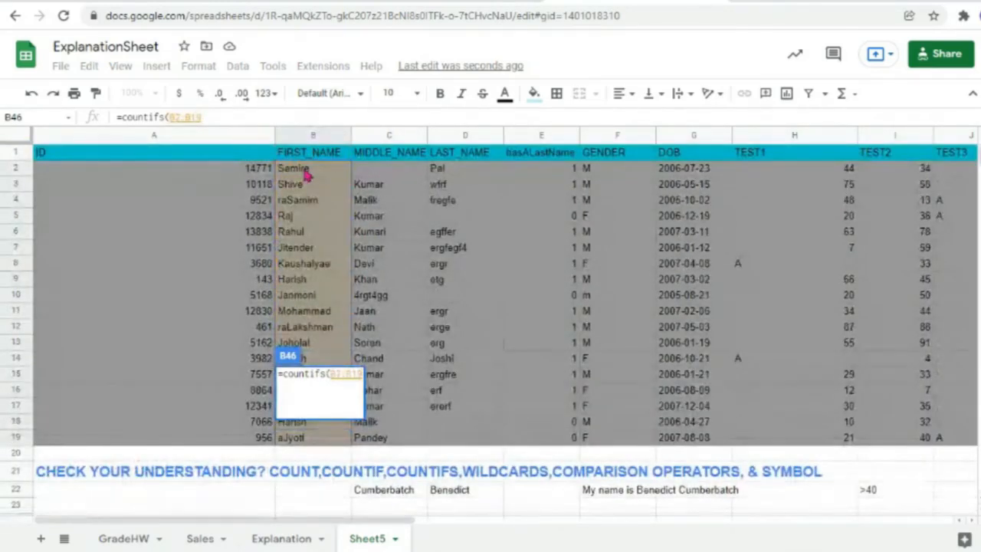
text(,"")
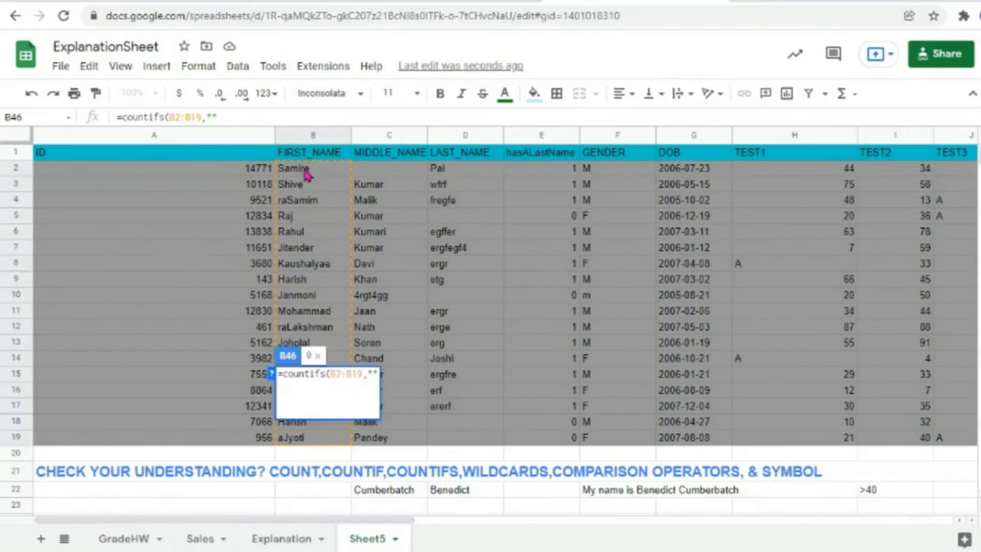
text(?*)
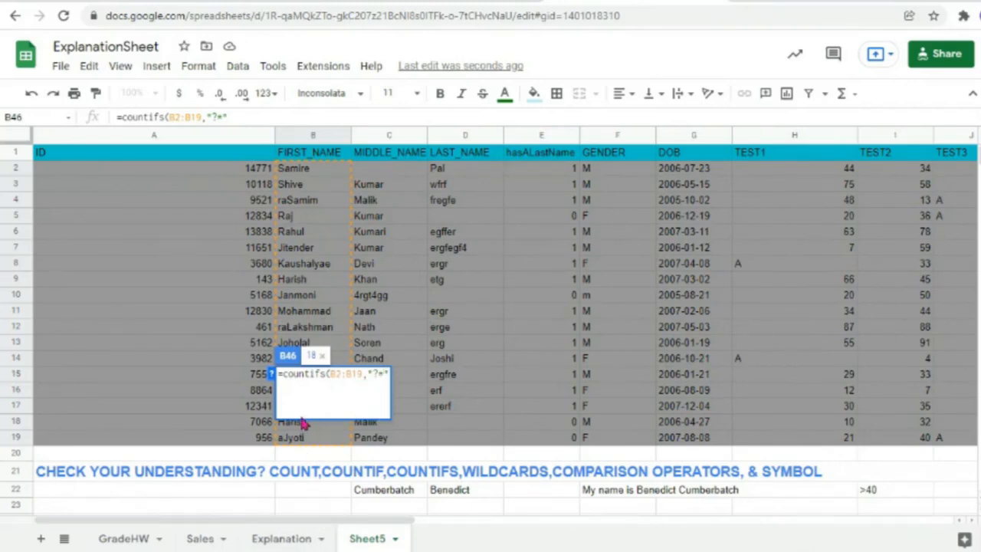
key(Right)
text(,)
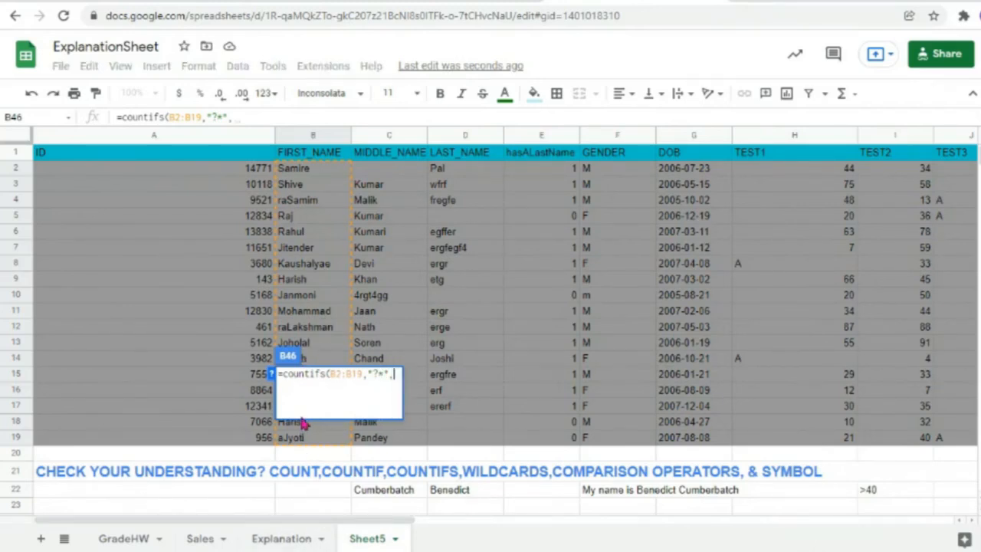
drag(384, 438, 379, 177)
text(,)
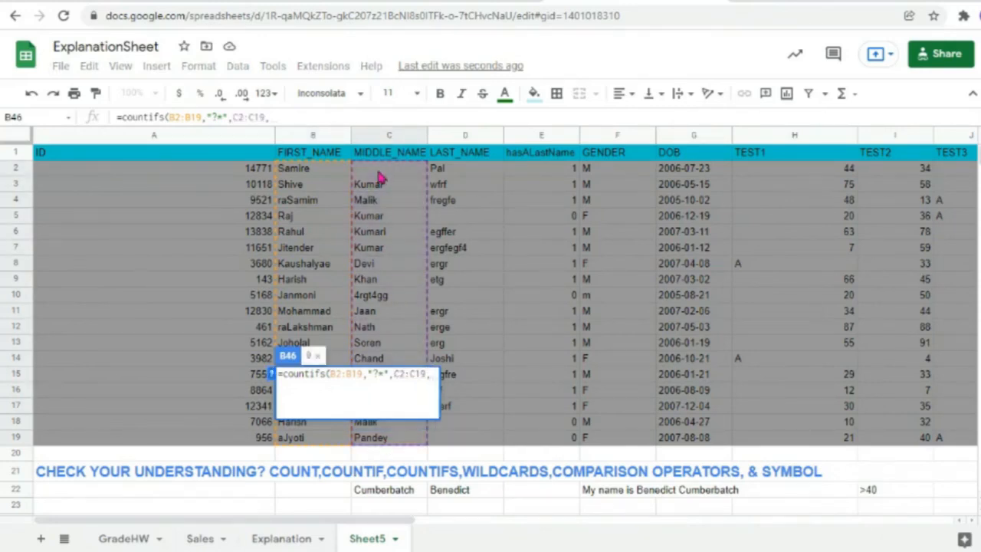
text(")
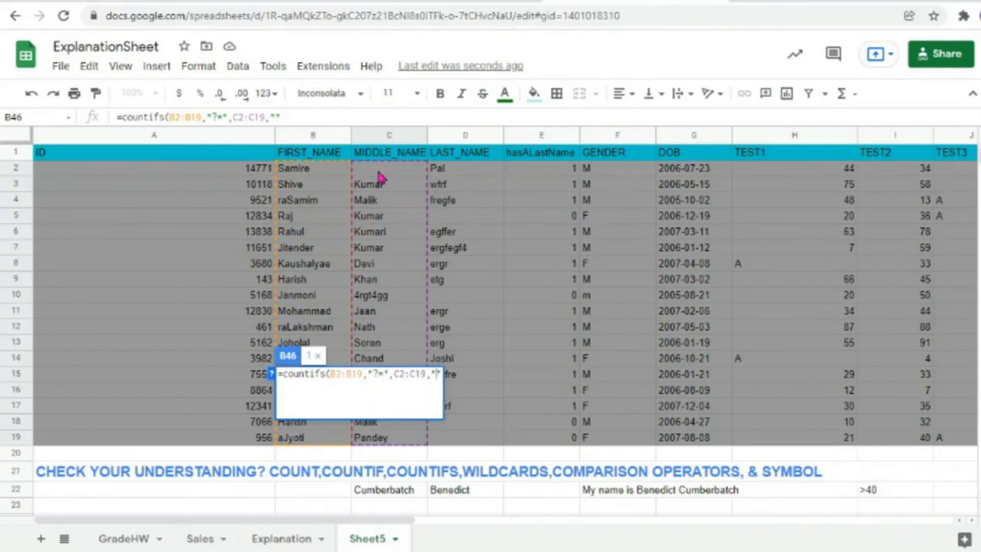
text(?*")
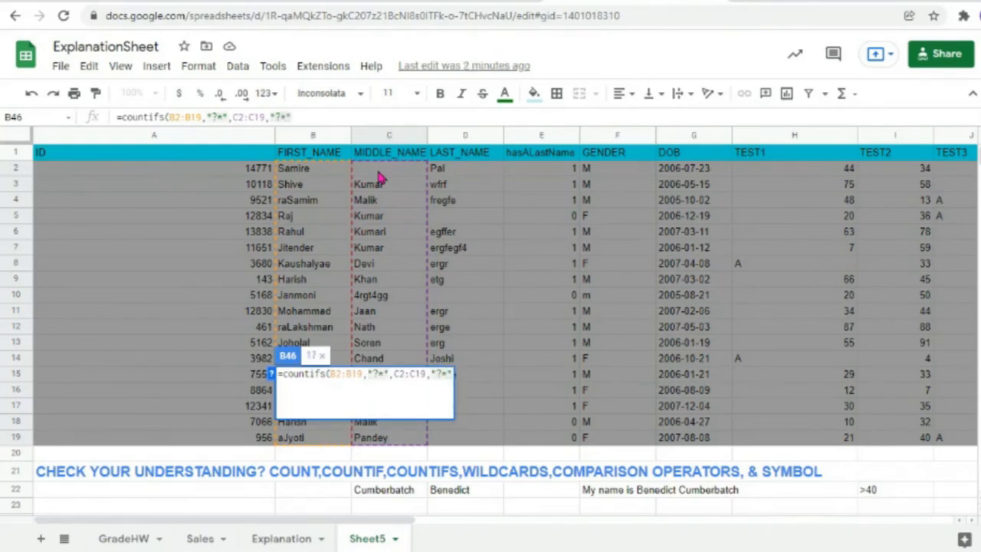
text())
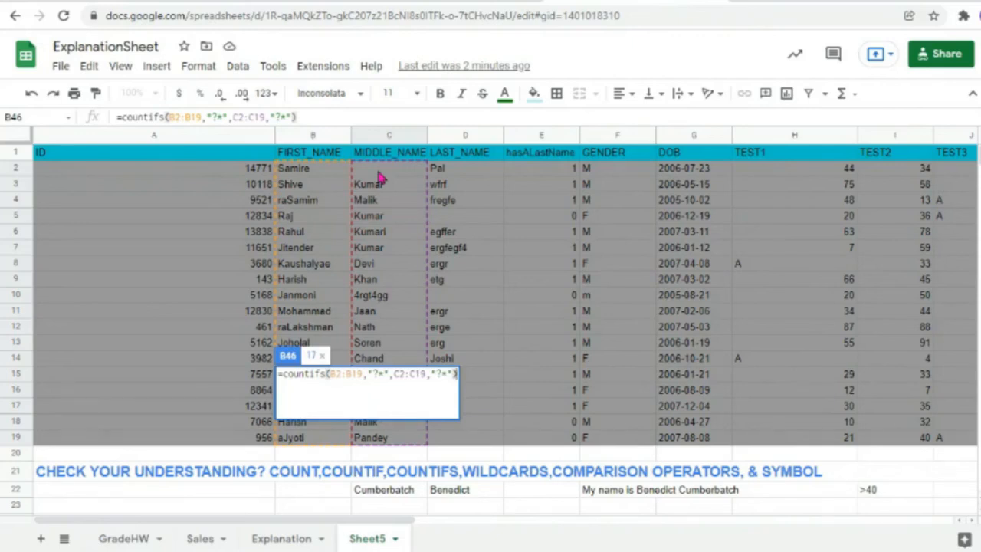
key(Return)
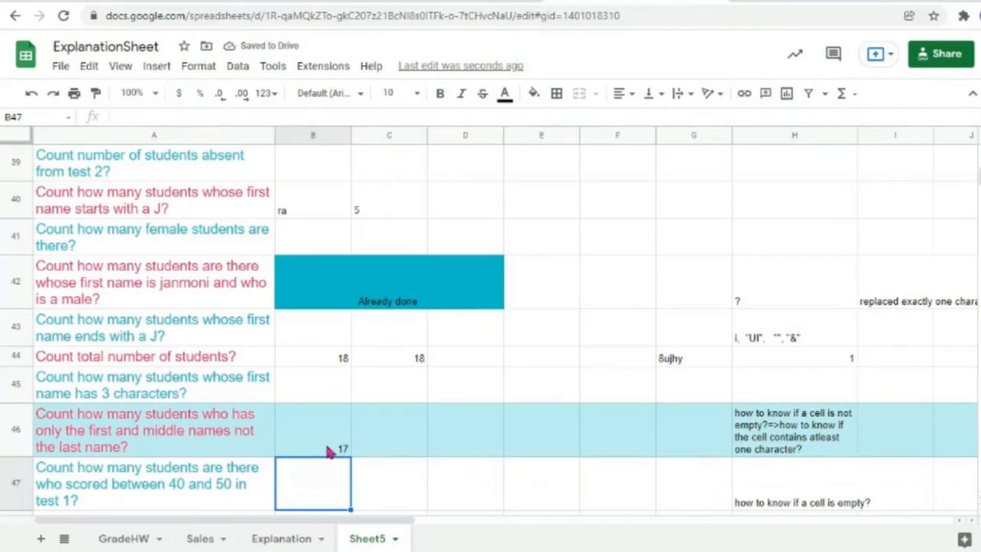
Step: Delete the row 15 student's middle name in C15, dropping B46's count to 16
scroll(481, 383, up, 15)
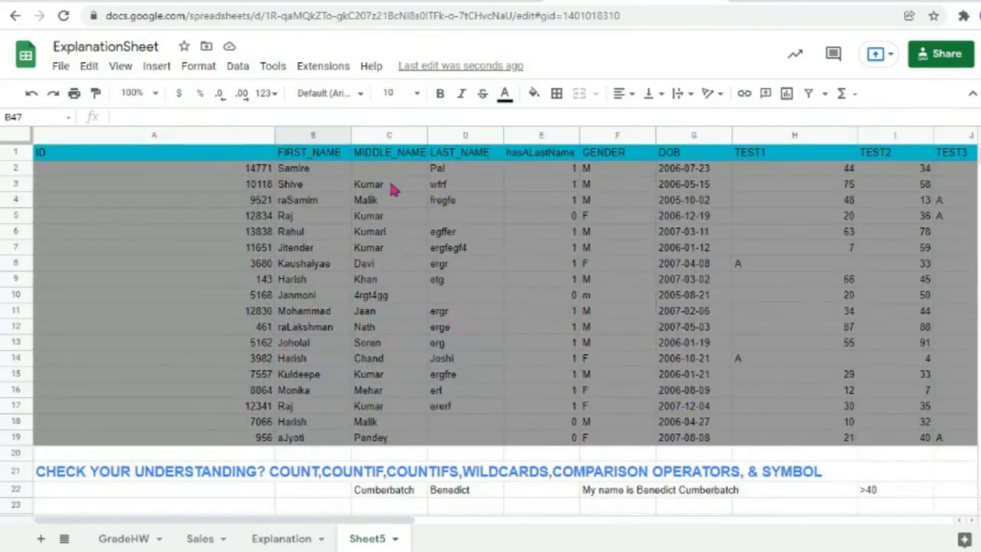
click(29, 168)
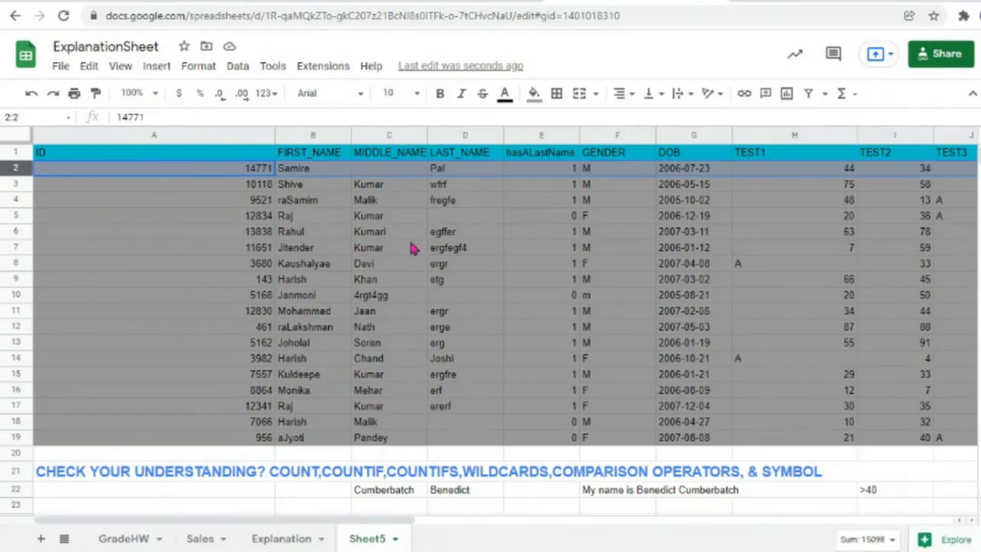
double_click(387, 376)
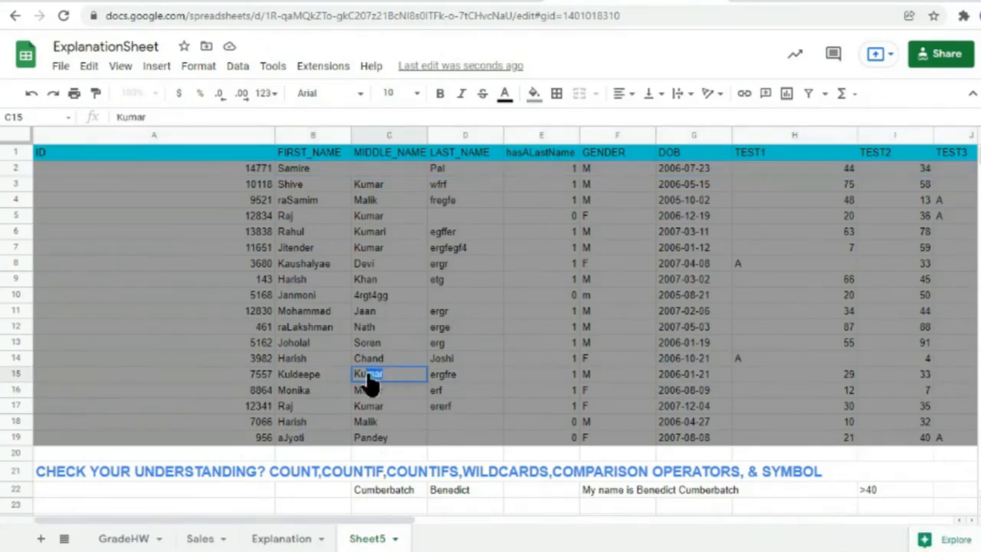
key(BackSpace)
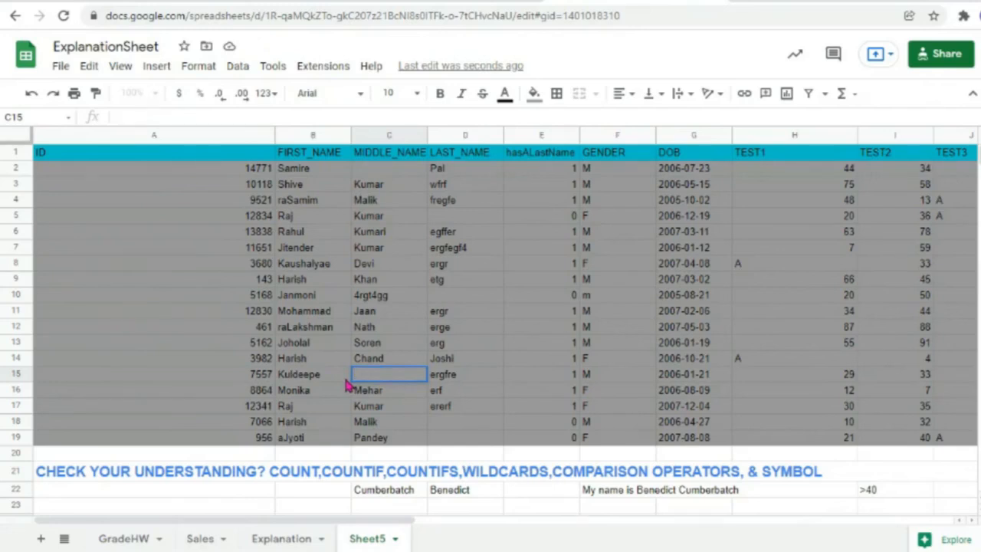
key(Return)
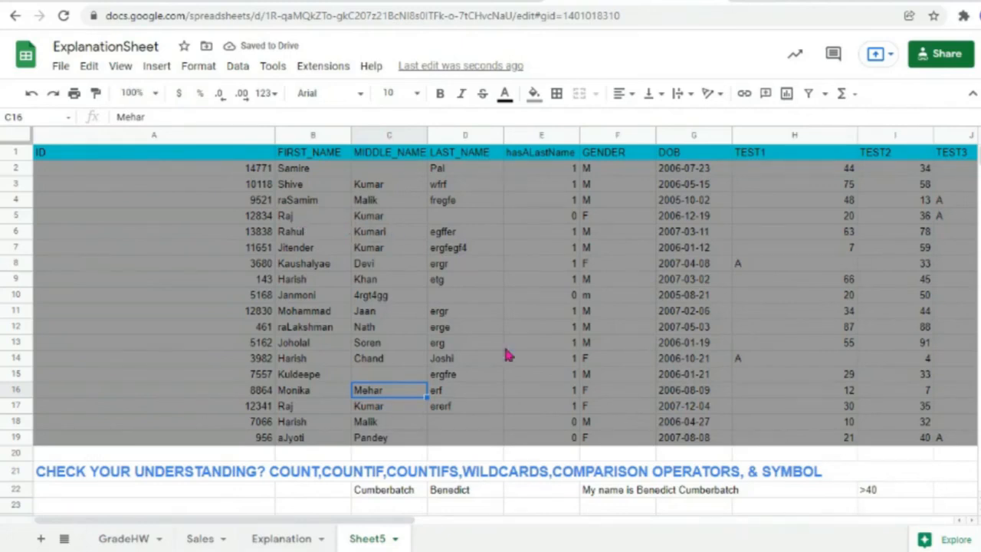
scroll(510, 353, down, 3)
scroll(511, 353, down, 10)
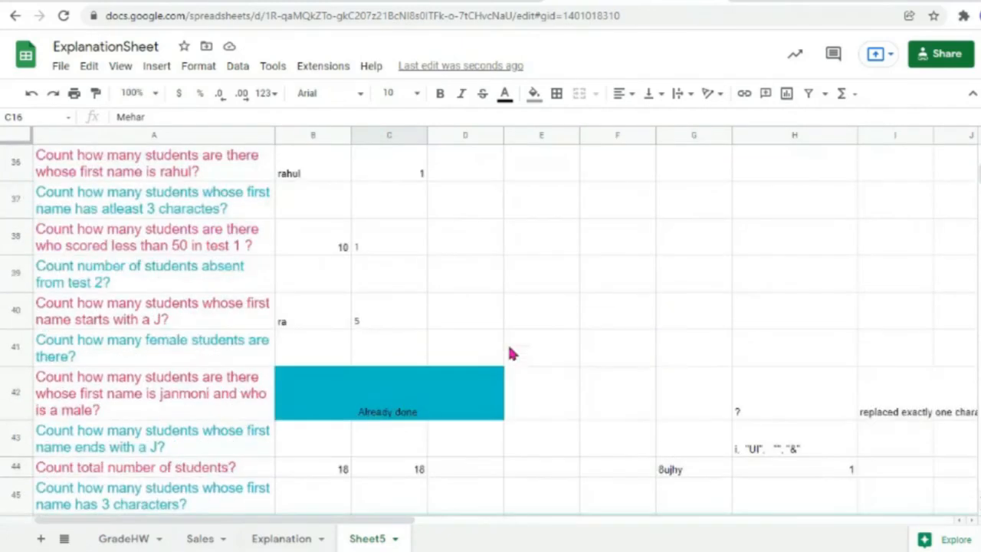
scroll(355, 468, up, 1)
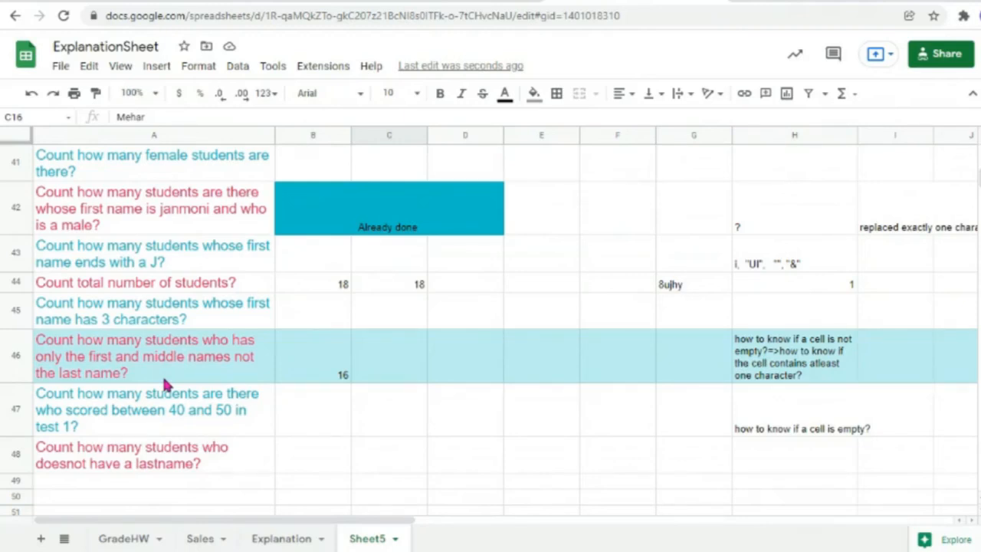
double_click(850, 285)
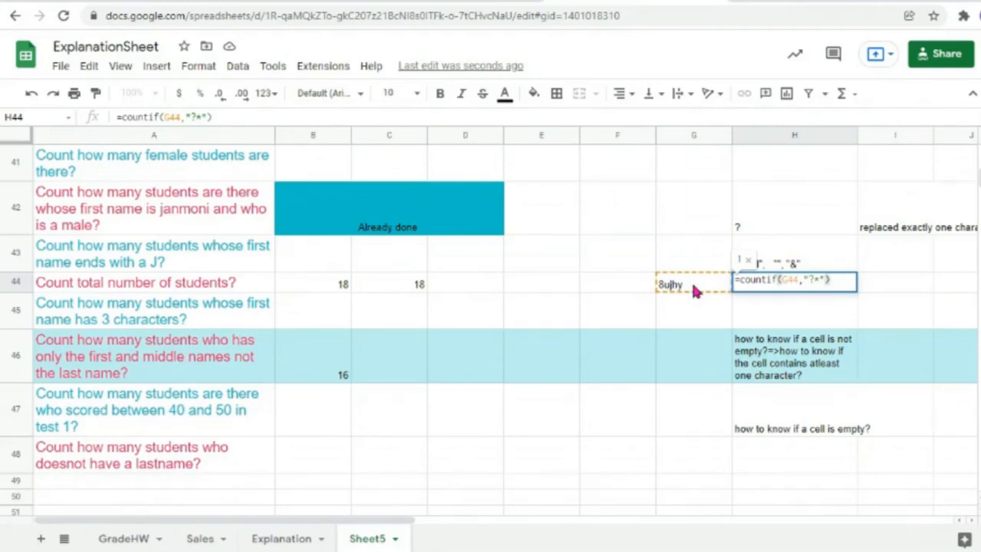
Step: Change H44's criterion to "<>?*" so it returns 0 for the text in G44
click(812, 282)
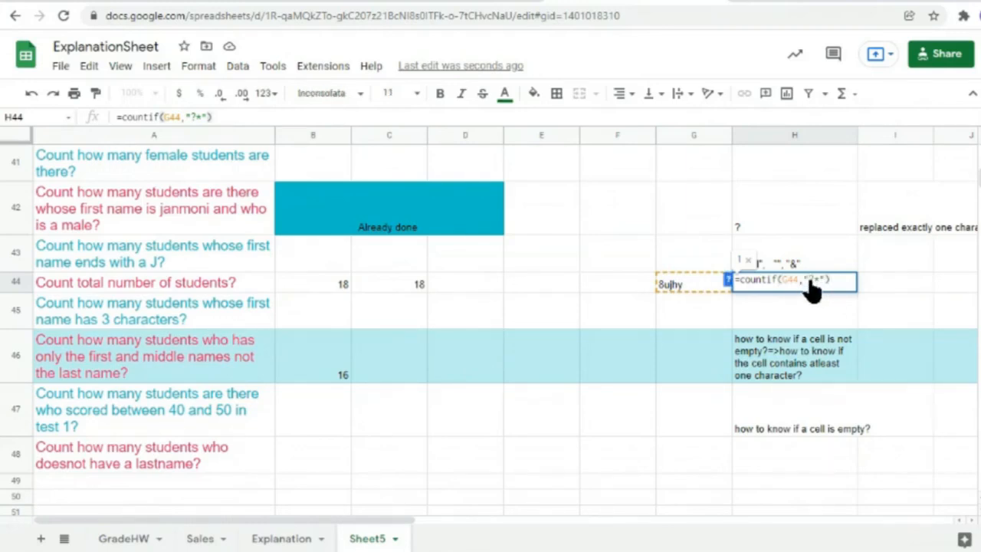
text(<>)
key(Return)
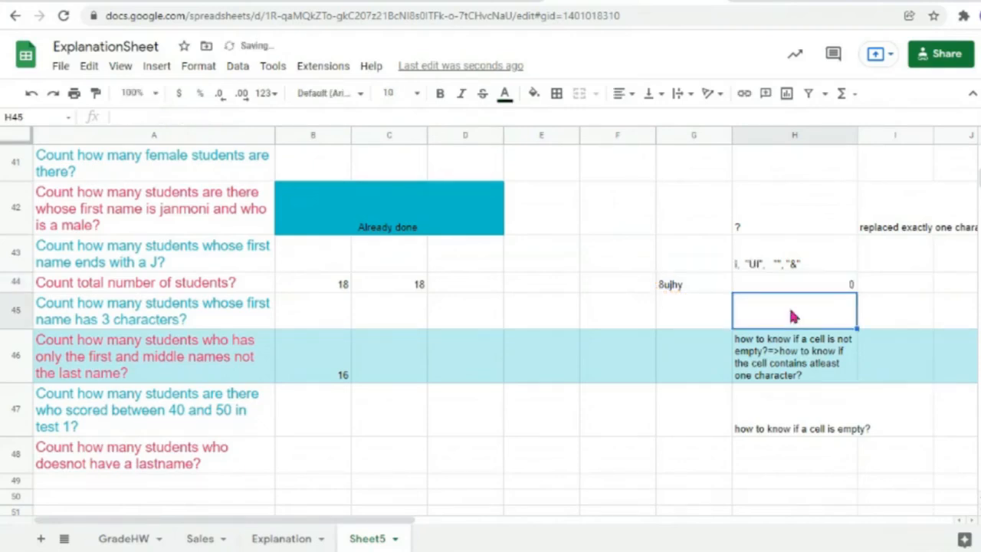
double_click(789, 288)
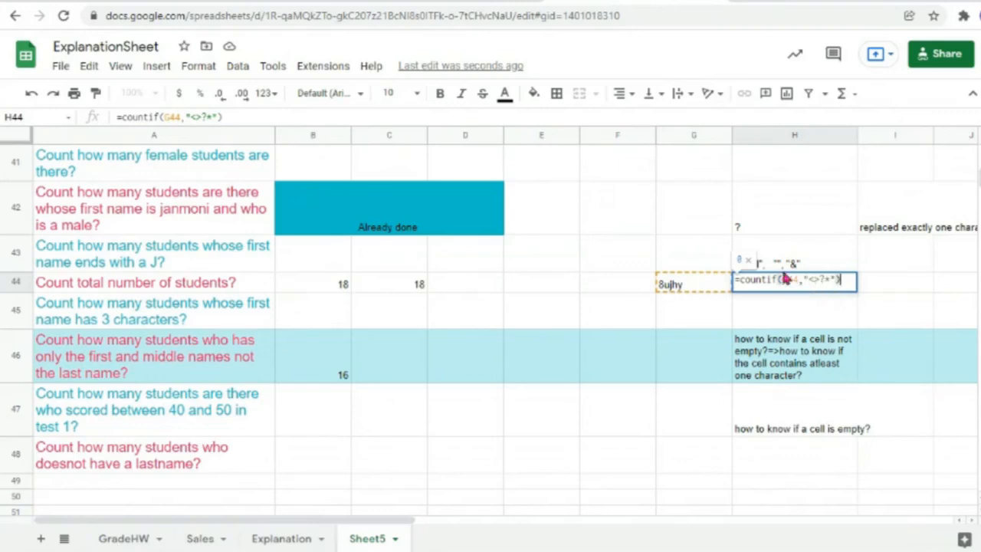
Step: Erase the test text from G44 so the negated check in H44 shows 1
click(790, 314)
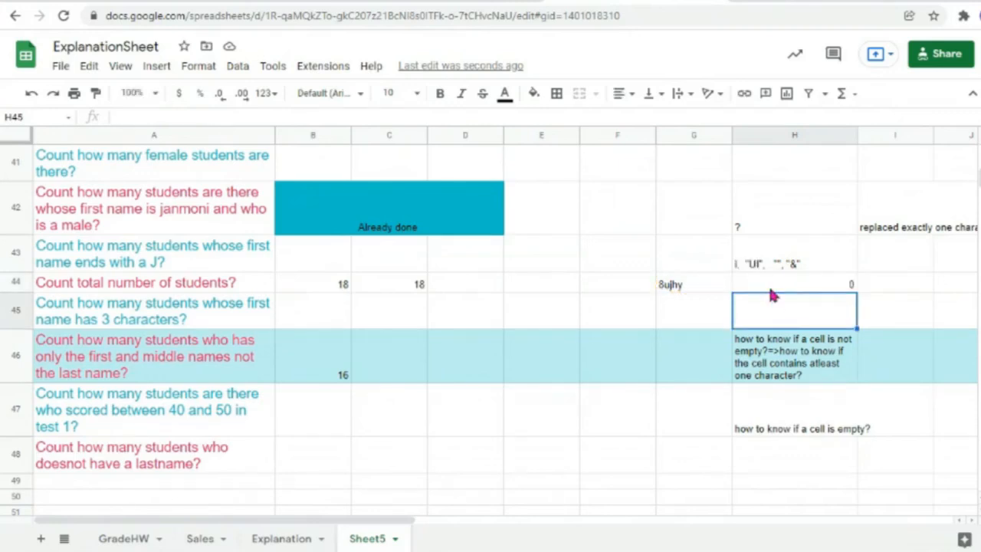
click(703, 289)
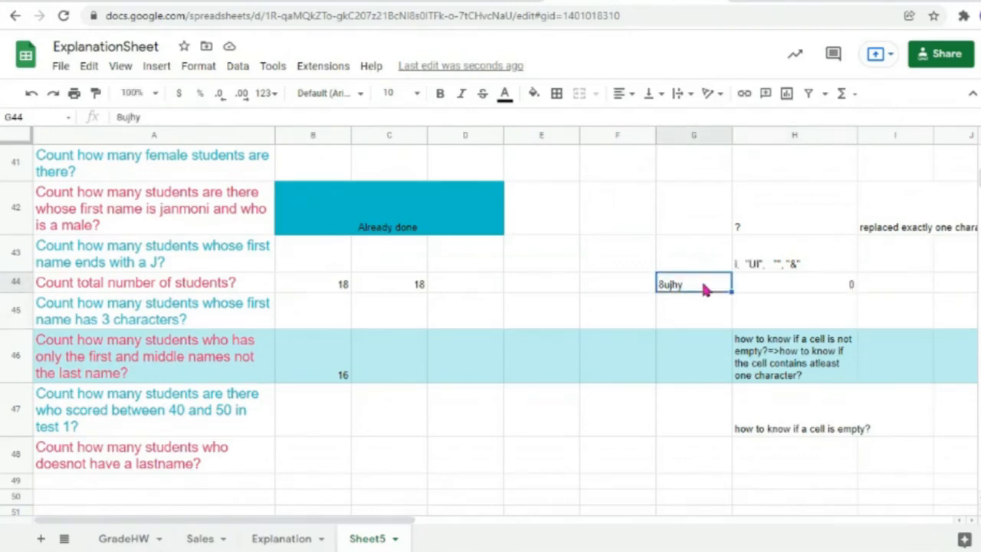
double_click(704, 287)
drag(705, 284, 664, 285)
key(BackSpace)
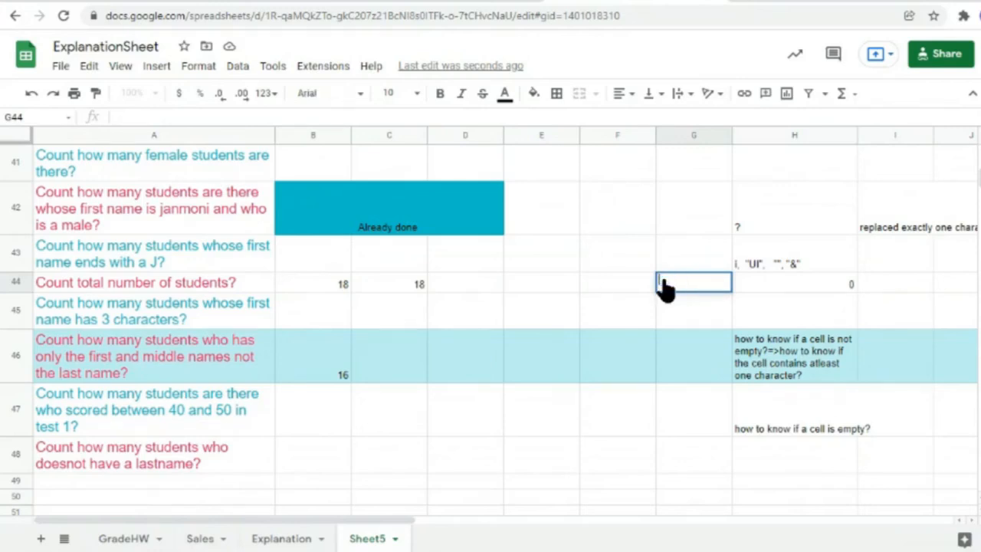
click(769, 320)
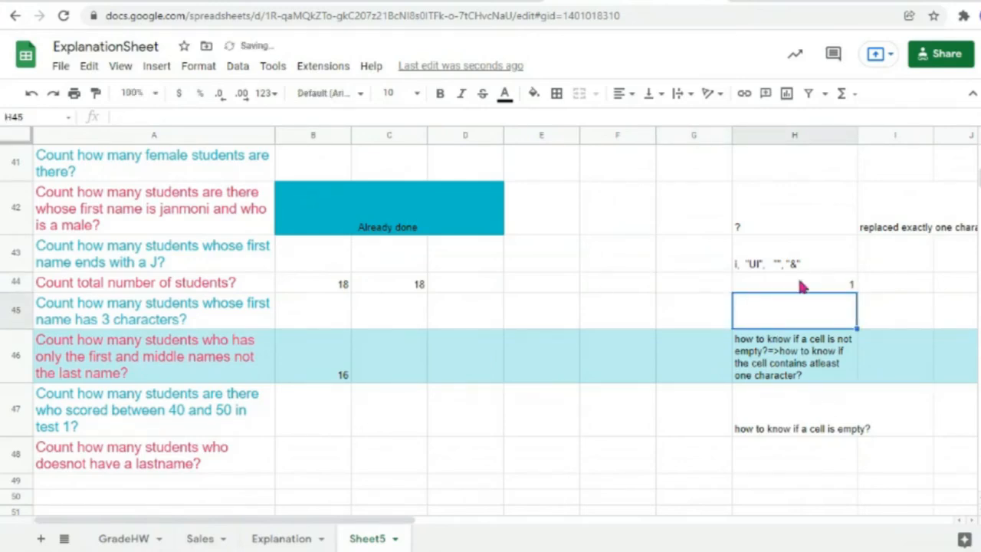
Step: Enter uufe ufy in G44 and verify H44 now returns 0
click(701, 284)
text(uufe ufy)
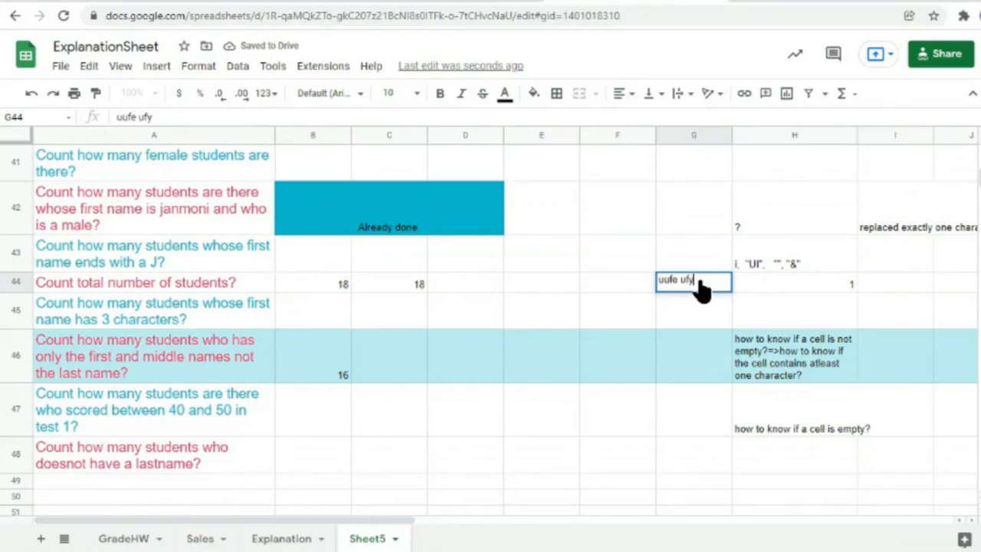
key(Tab)
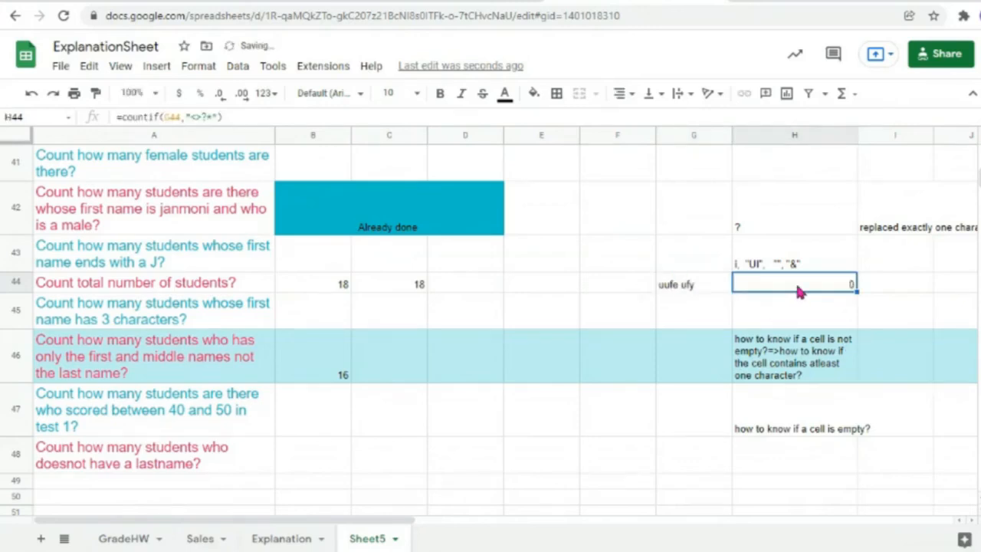
double_click(799, 289)
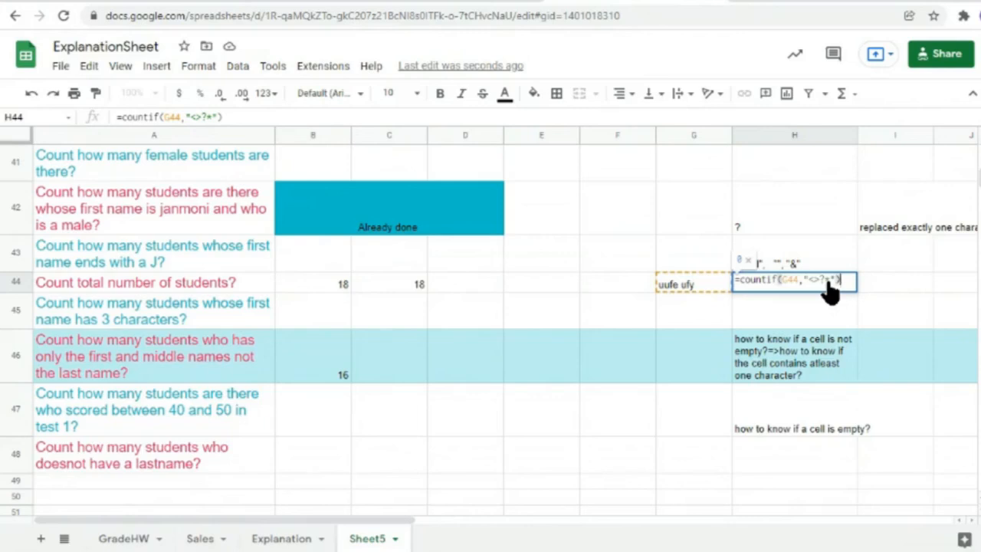
click(782, 312)
click(759, 287)
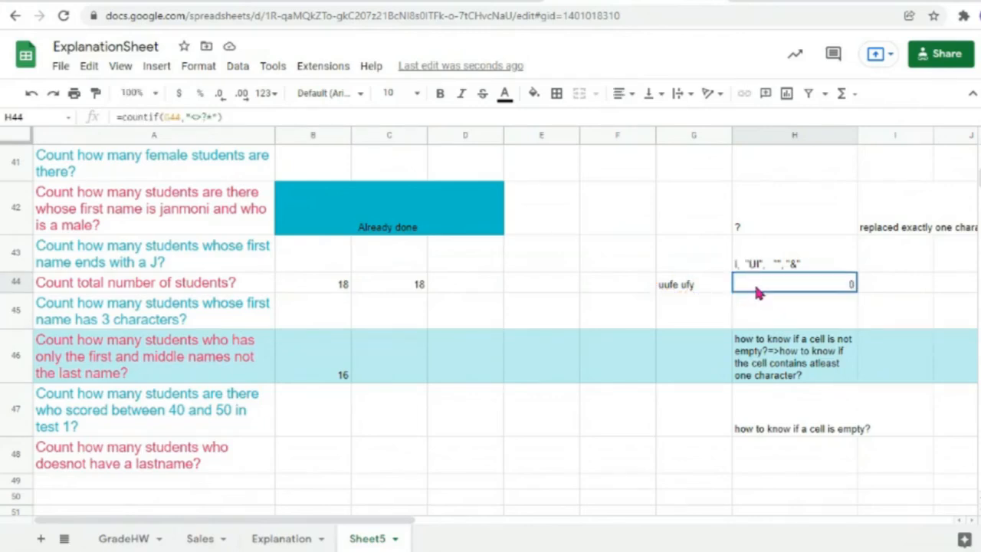
double_click(759, 287)
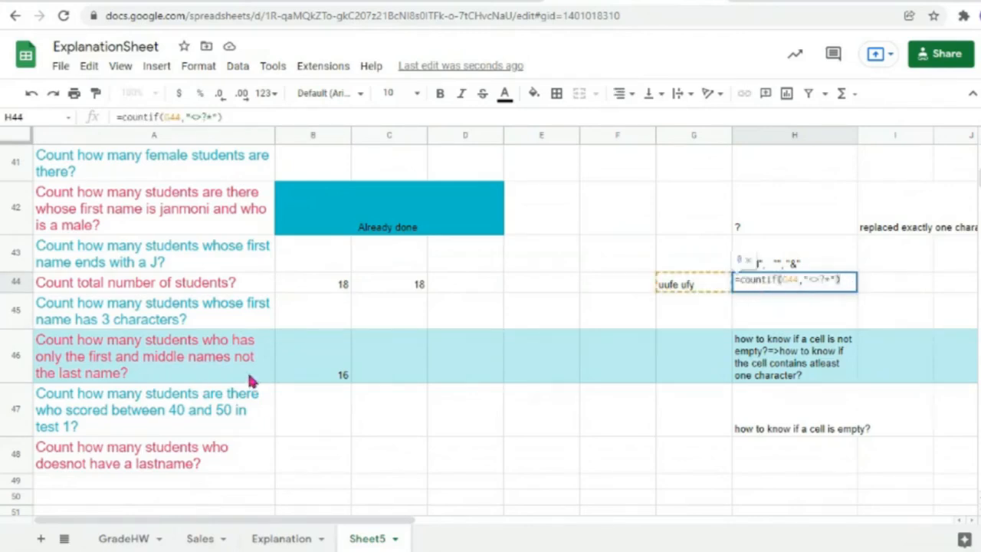
click(305, 378)
double_click(304, 377)
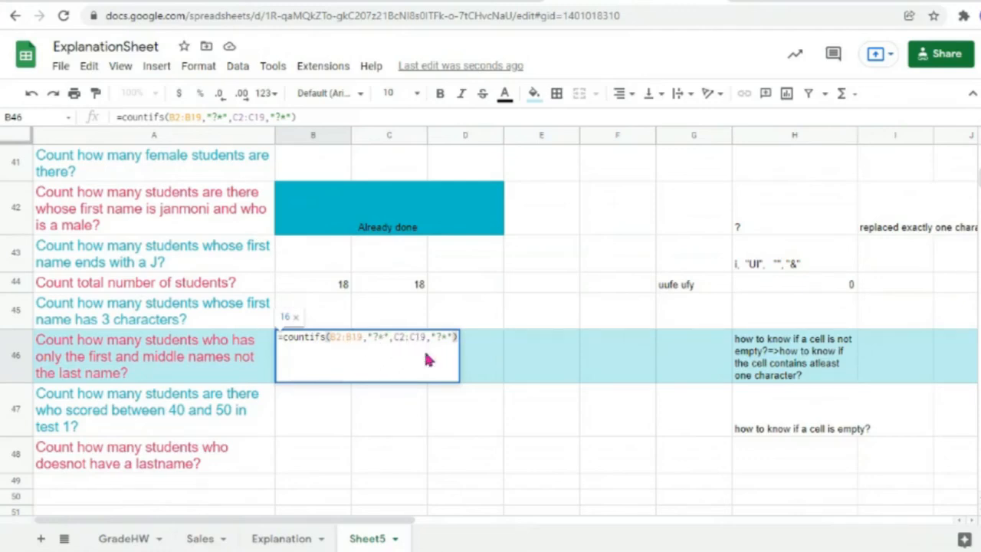
Step: Append D2:D19,"<>?*" to B46's COUNTIFS to exclude students with a last name, giving 4
click(451, 343)
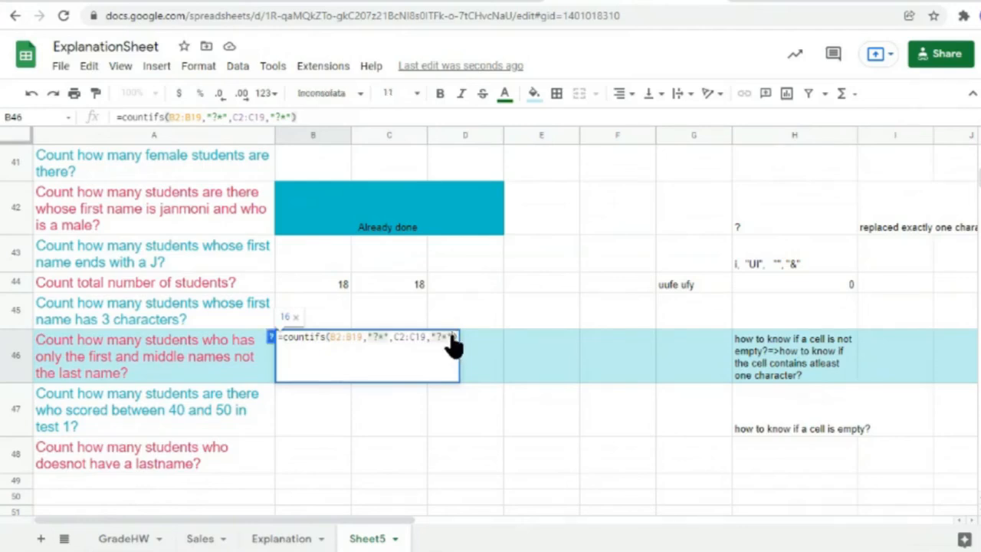
text(,)
scroll(505, 293, up, 4)
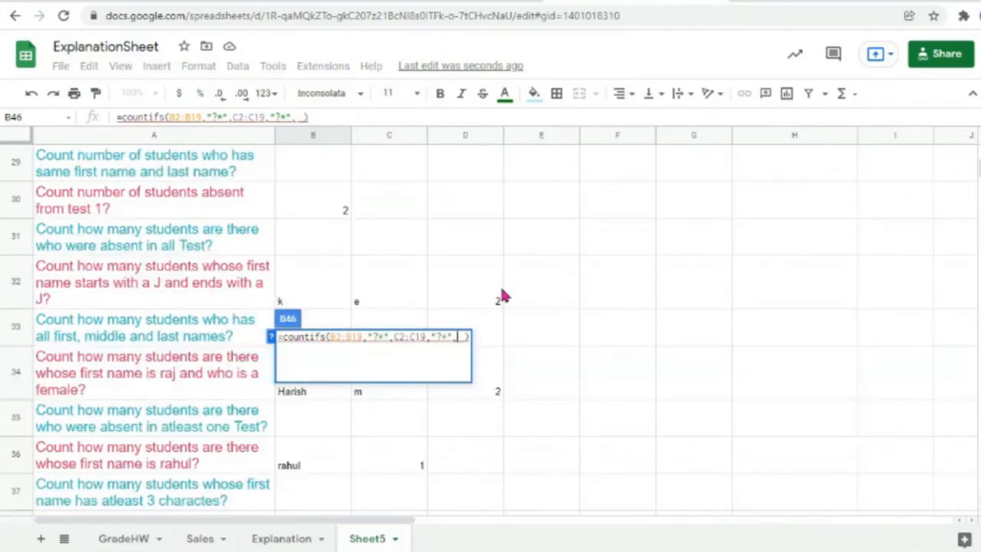
scroll(502, 296, up, 8)
drag(452, 436, 451, 170)
text(,")
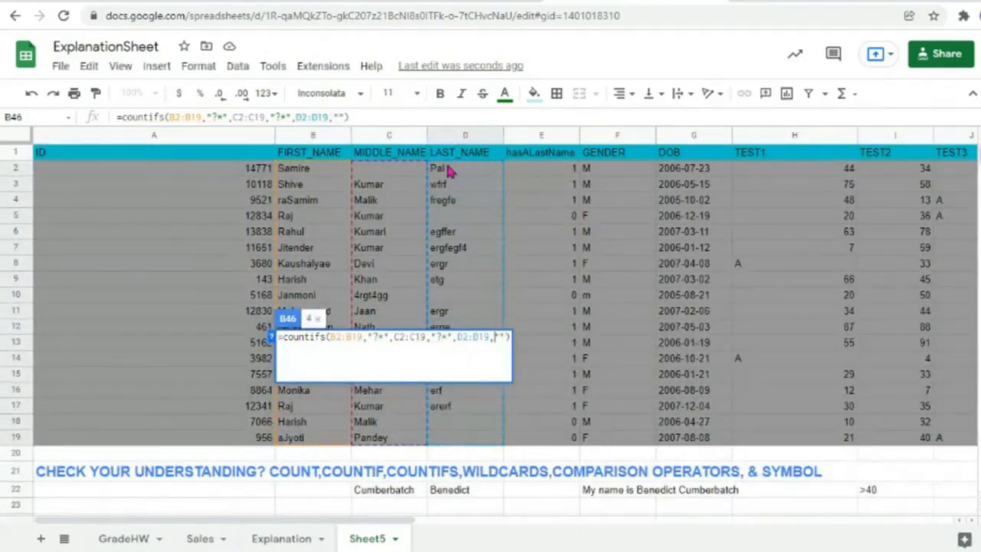
text(<>)
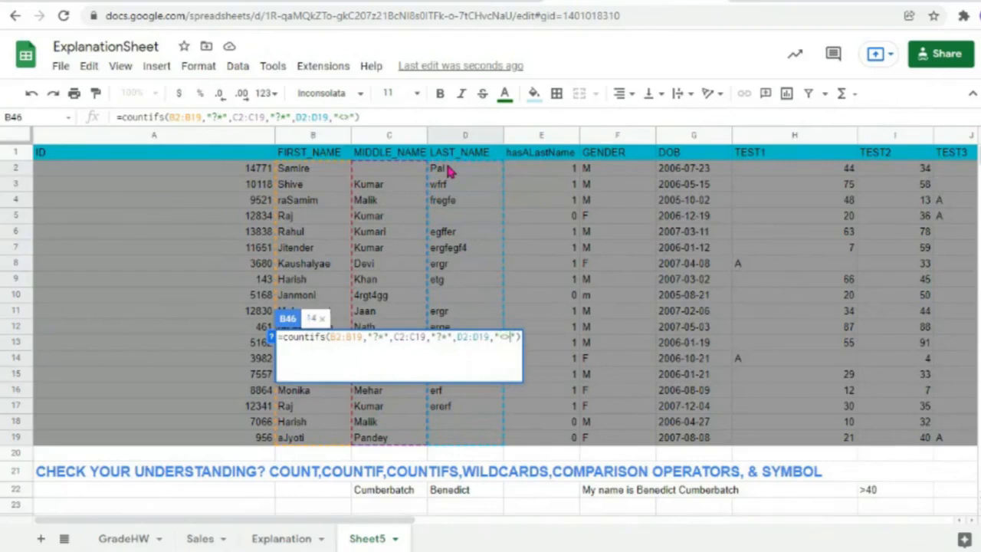
text(?*)
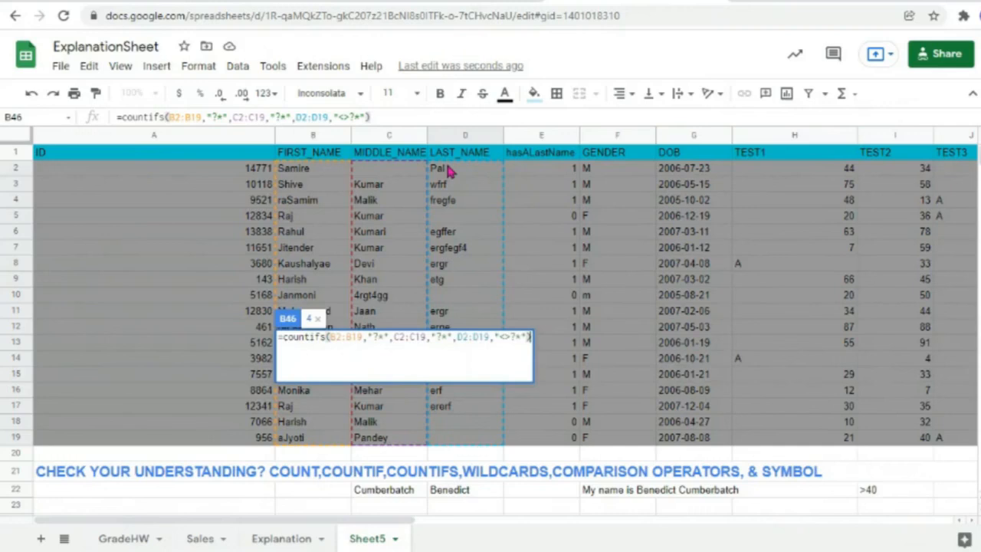
key(Return)
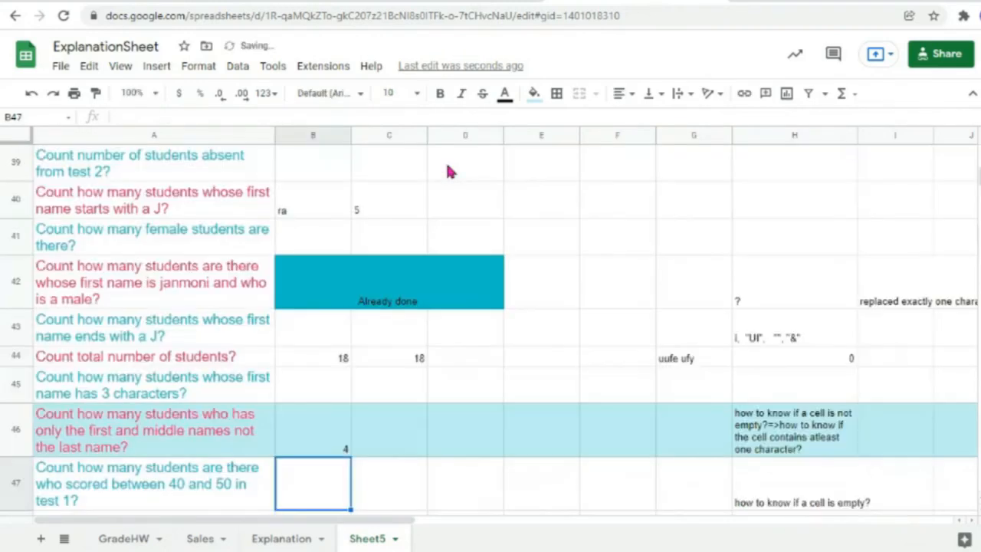
Step: Check the first, middle and last names in rows 5, 10, 18 and 19
click(323, 451)
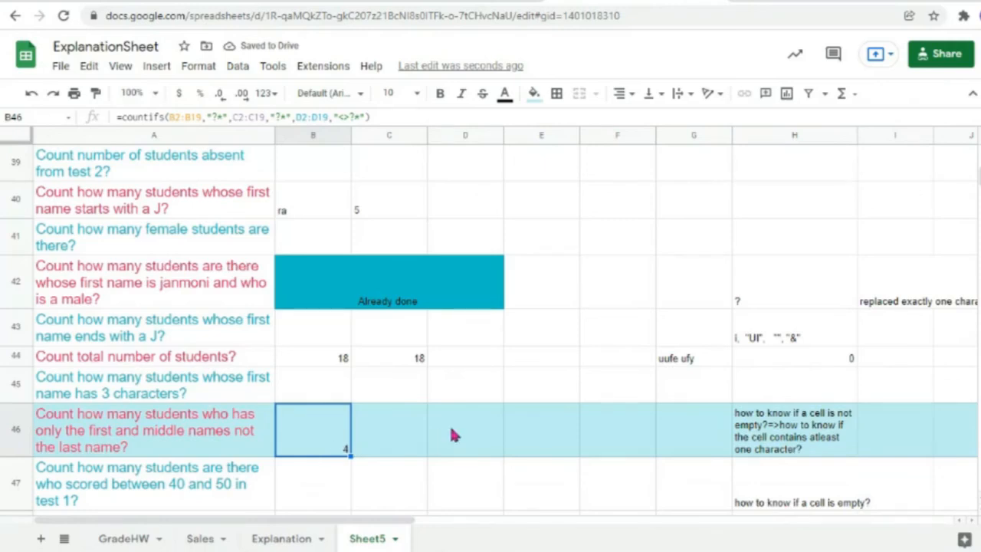
scroll(451, 435, up, 15)
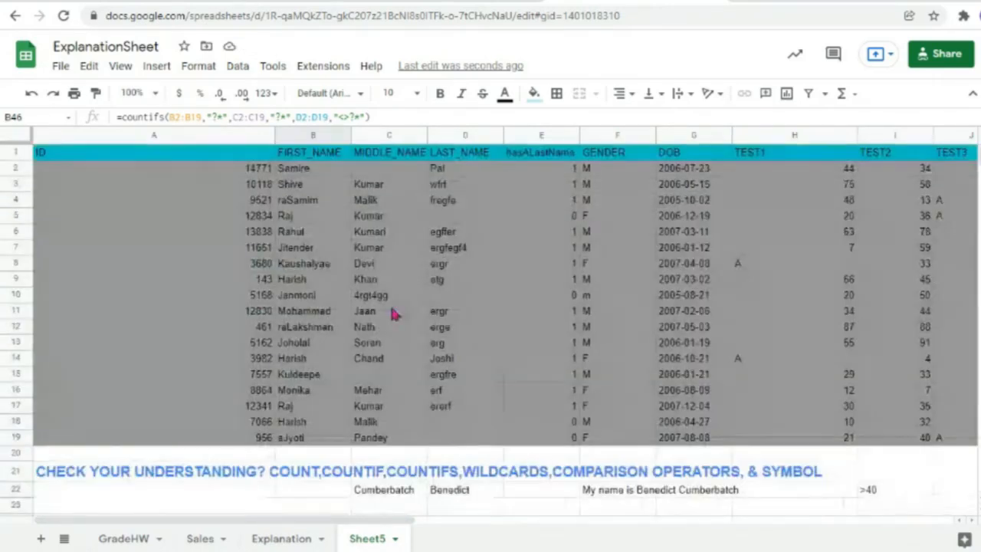
click(9, 168)
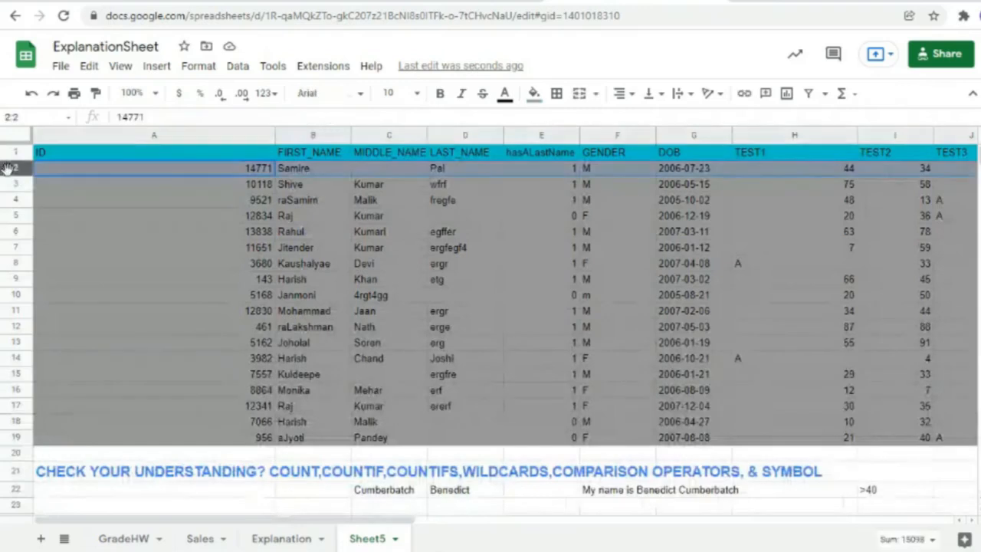
click(473, 218)
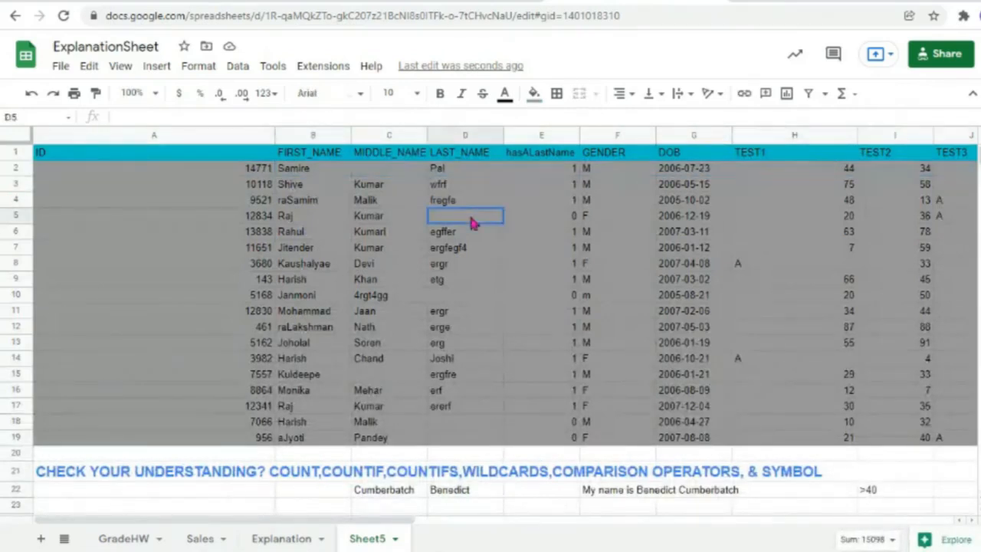
click(308, 222)
click(372, 222)
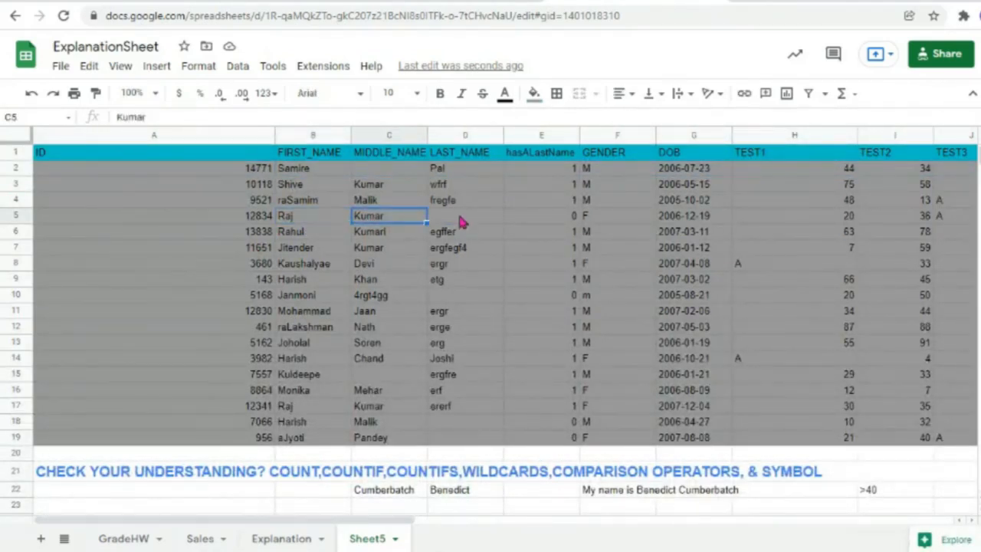
click(462, 222)
click(316, 308)
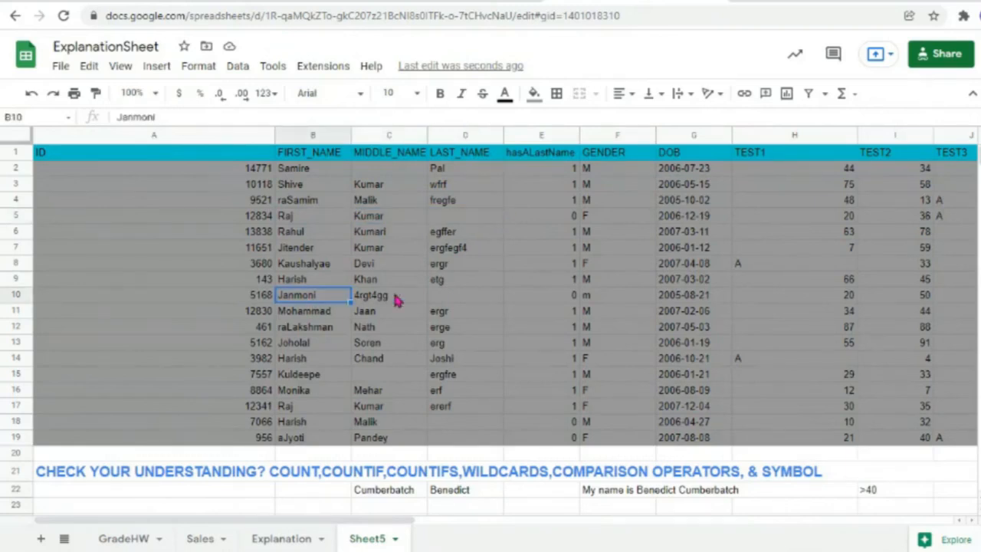
click(396, 299)
click(464, 301)
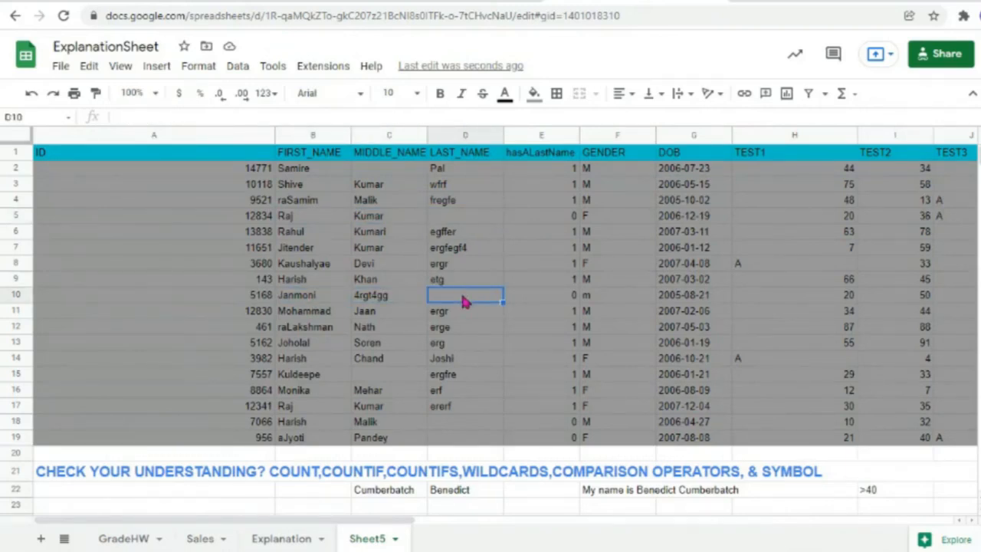
click(304, 423)
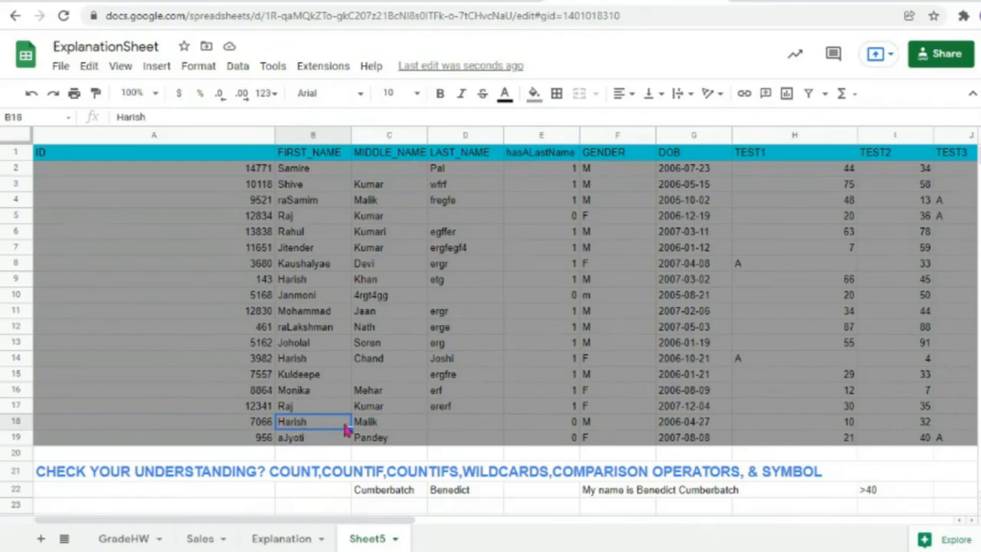
click(369, 426)
click(466, 429)
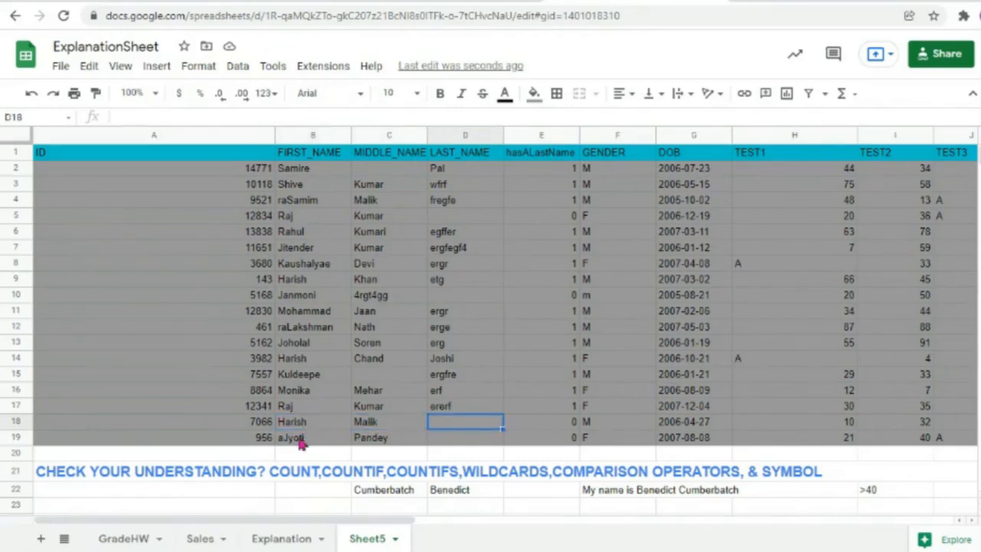
click(301, 440)
click(389, 442)
click(464, 444)
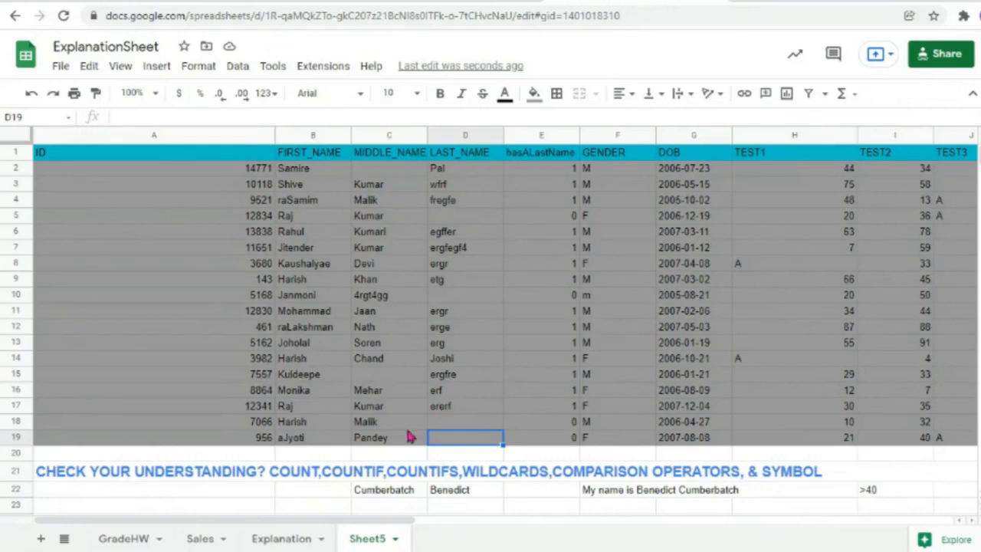
Step: Type a middle name into C2 and clear the last names in D2 and D14, raising B46 to 6
click(387, 174)
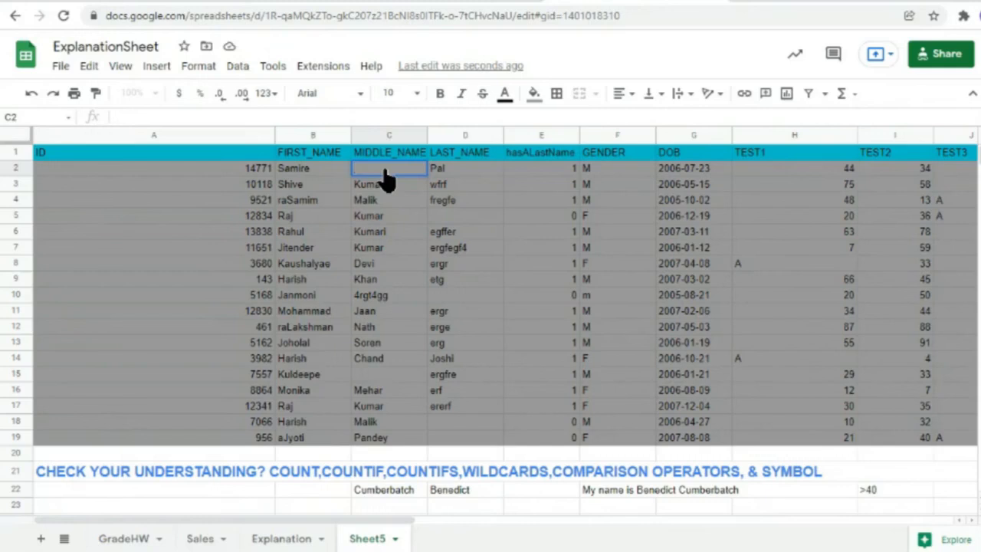
text(raj)
double_click(458, 169)
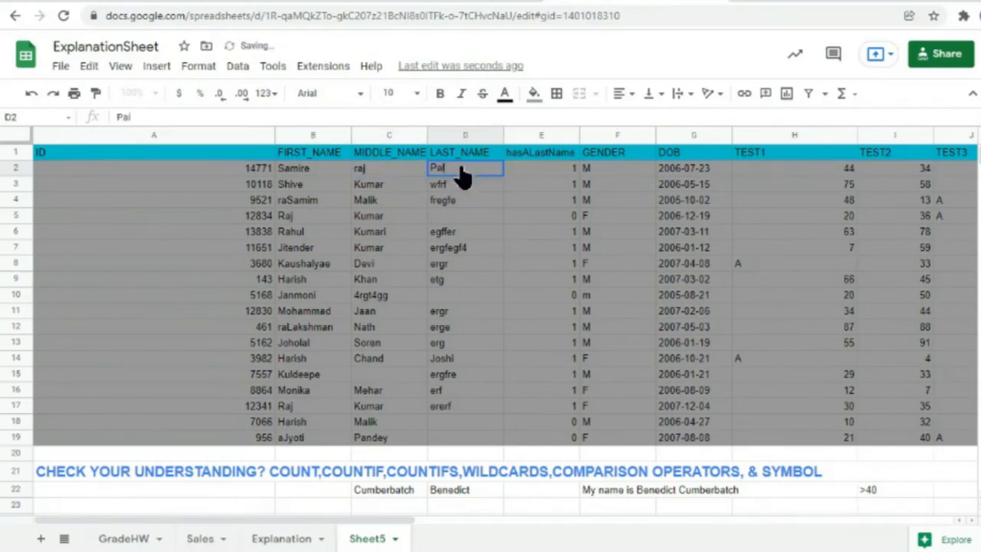
drag(460, 169, 427, 172)
key(BackSpace)
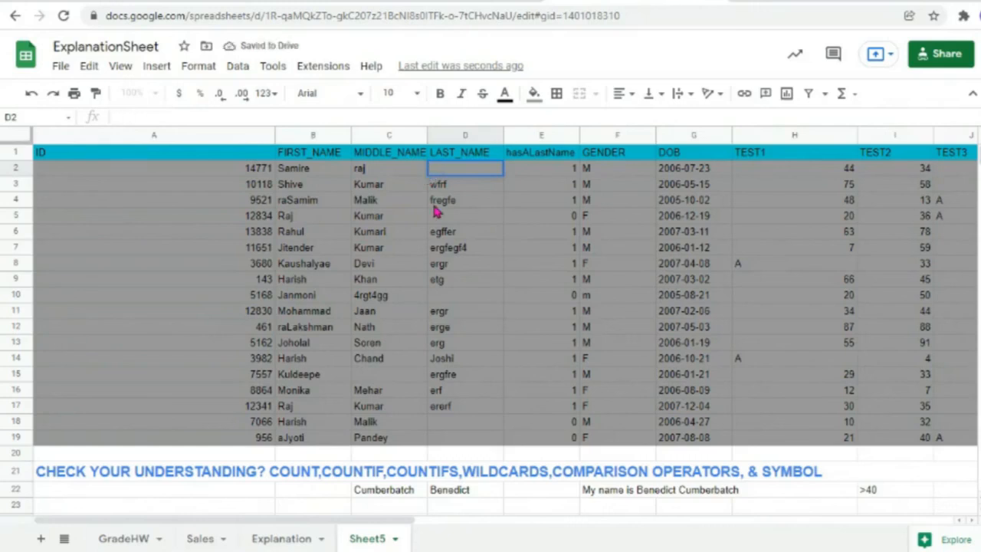
click(434, 212)
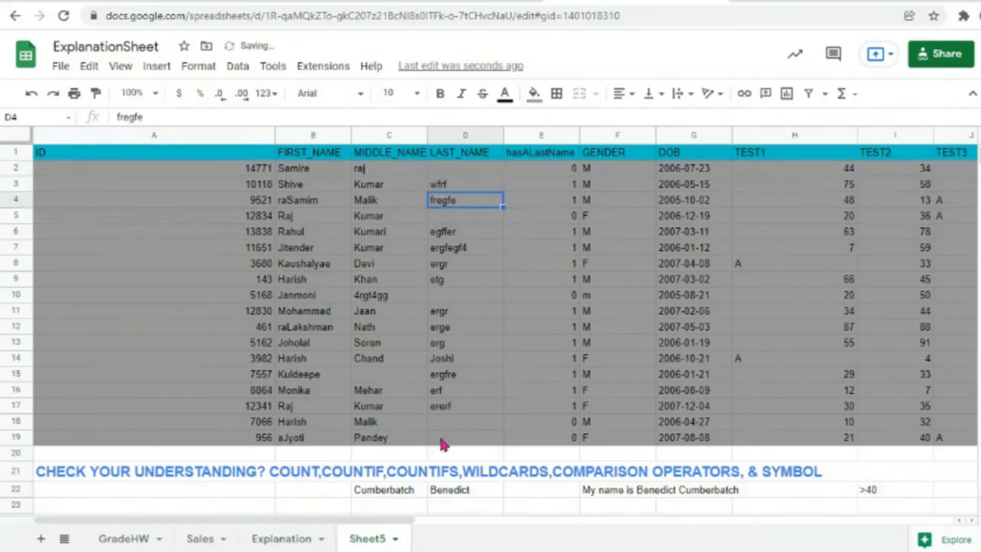
double_click(492, 361)
drag(492, 362, 383, 366)
key(BackSpace)
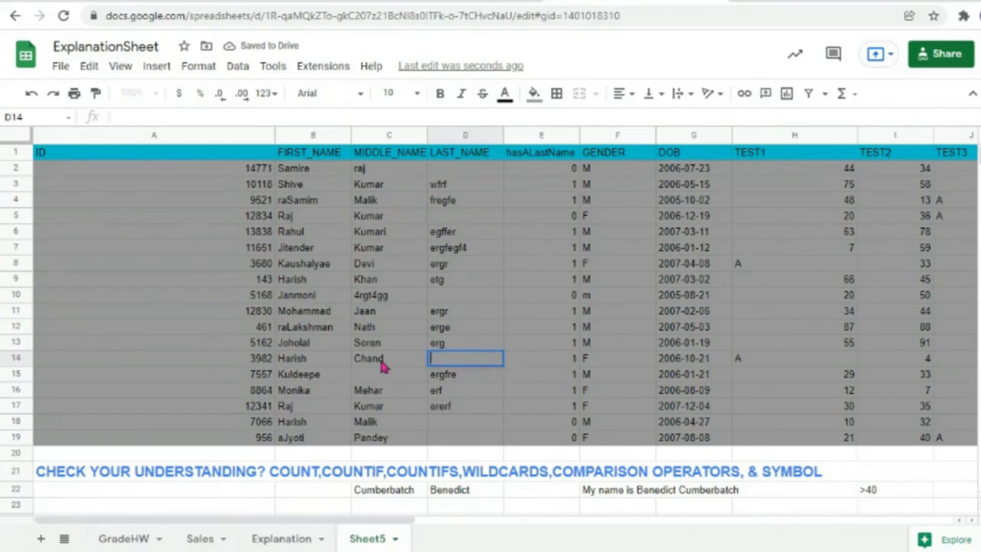
click(462, 313)
scroll(426, 405, down, 15)
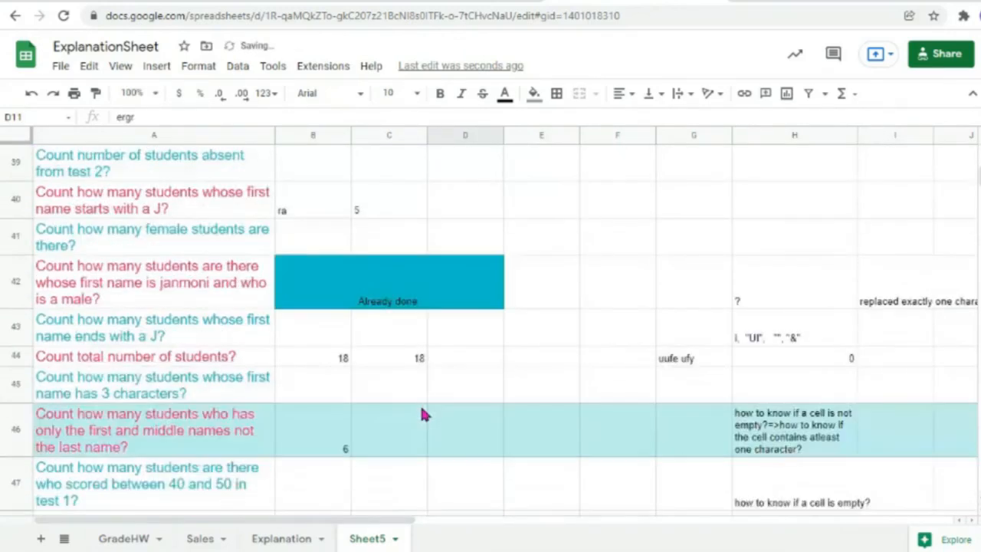
double_click(333, 337)
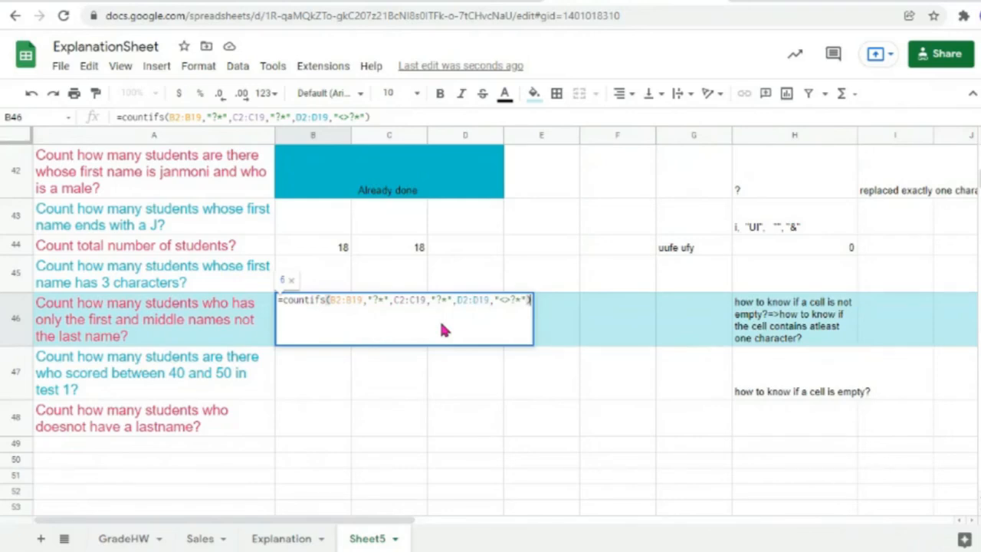
scroll(636, 397, up, 12)
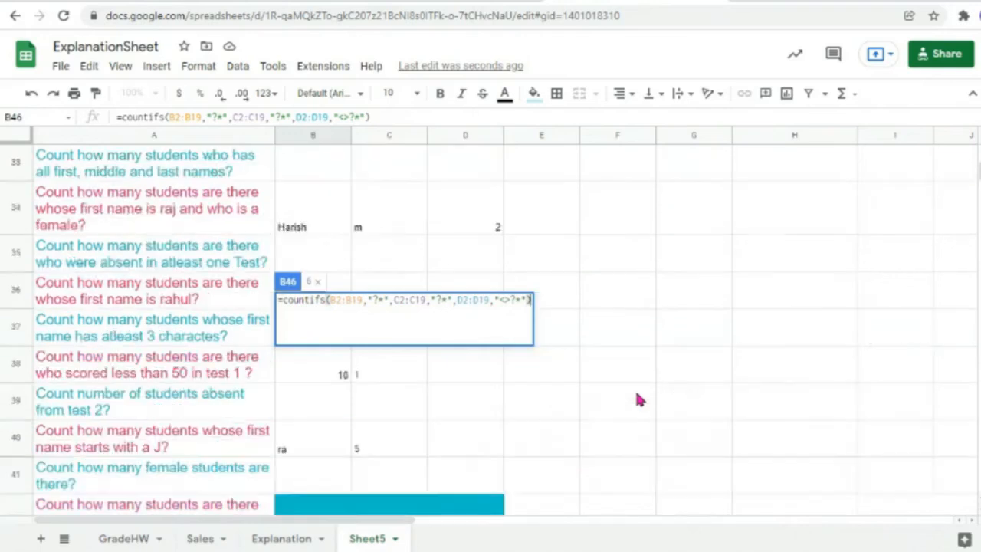
scroll(636, 397, up, 4)
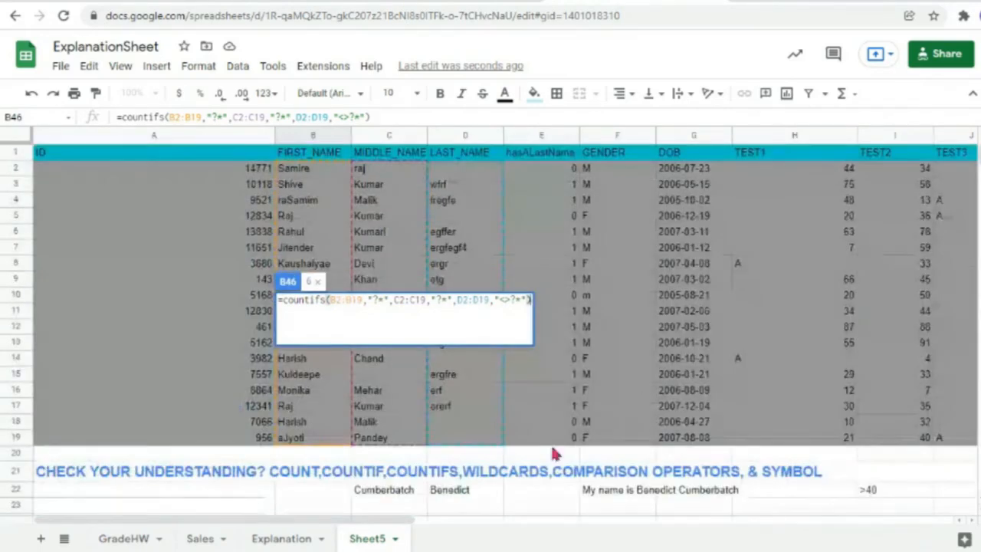
drag(388, 526, 622, 525)
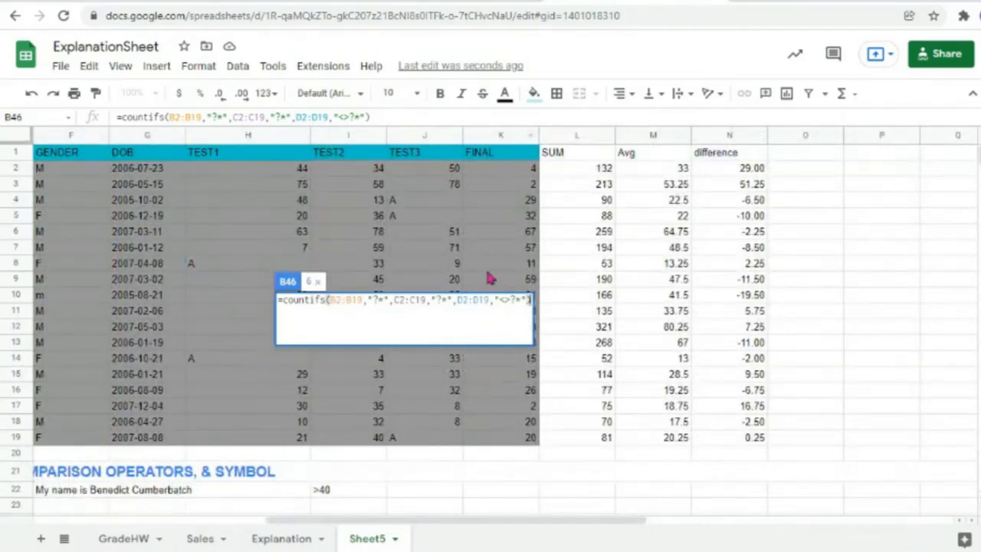
drag(413, 527, 181, 527)
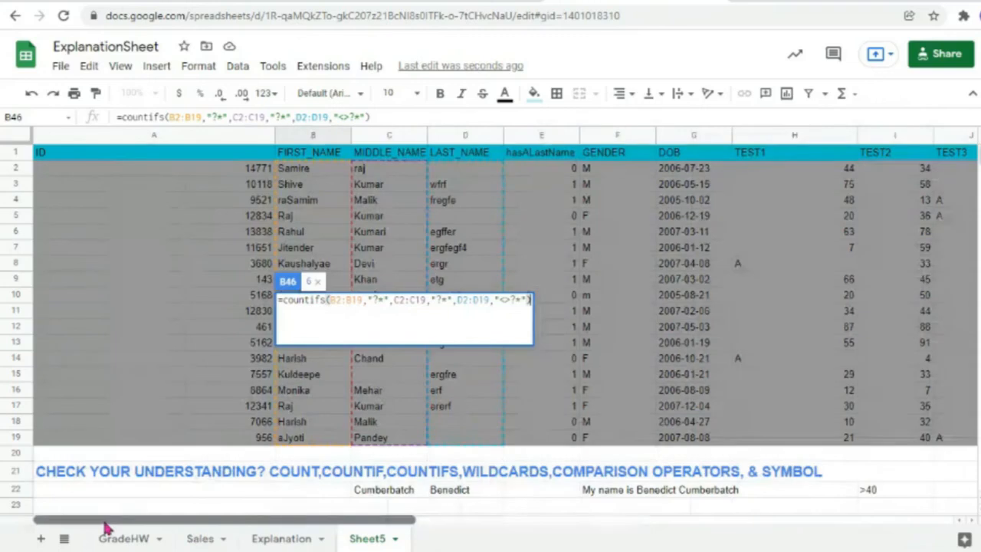
scroll(425, 417, down, 10)
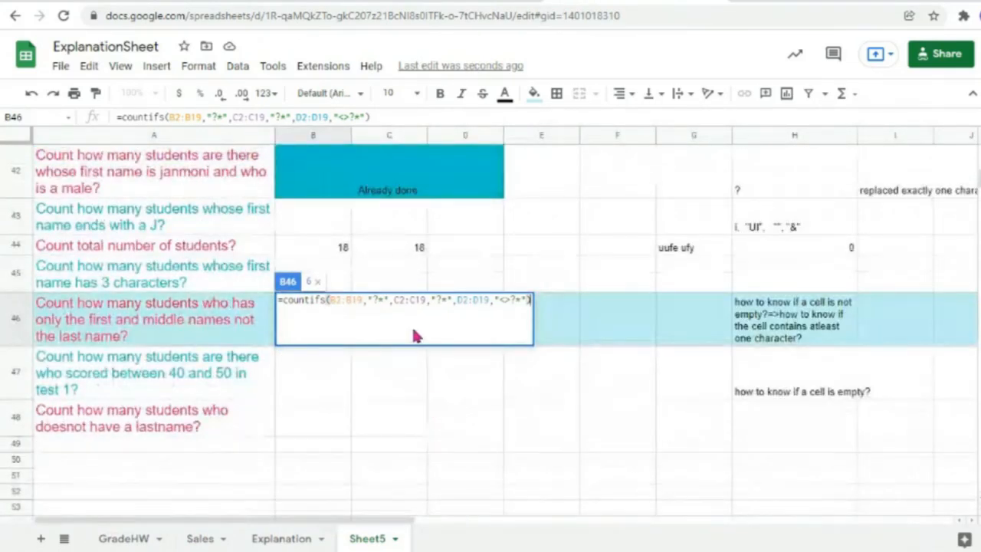
key(Return)
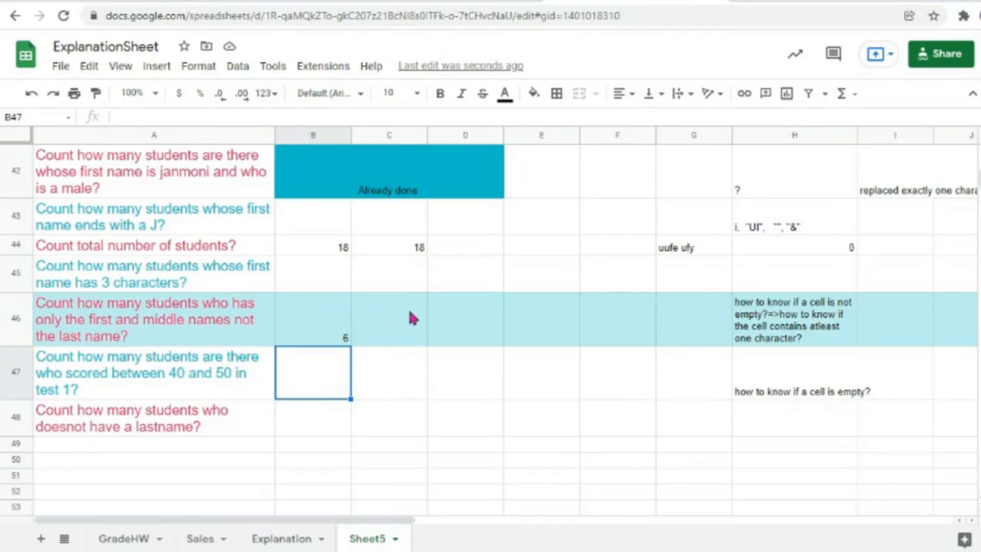
double_click(313, 423)
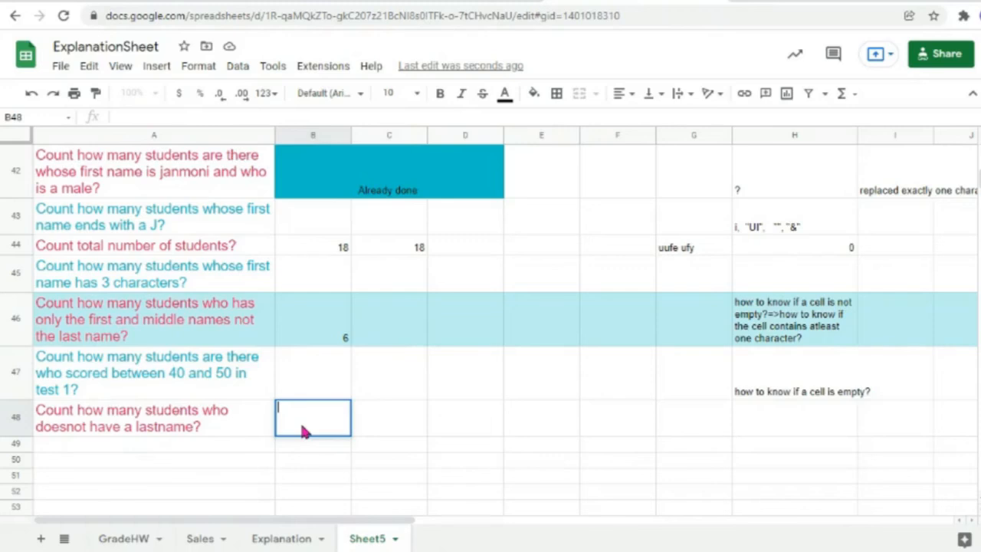
scroll(385, 389, up, 10)
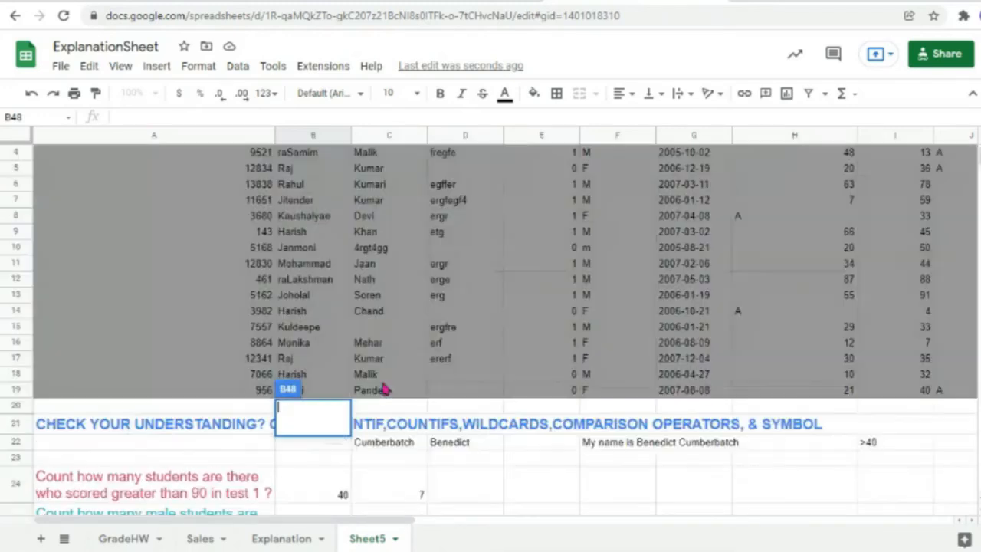
drag(455, 392, 460, 168)
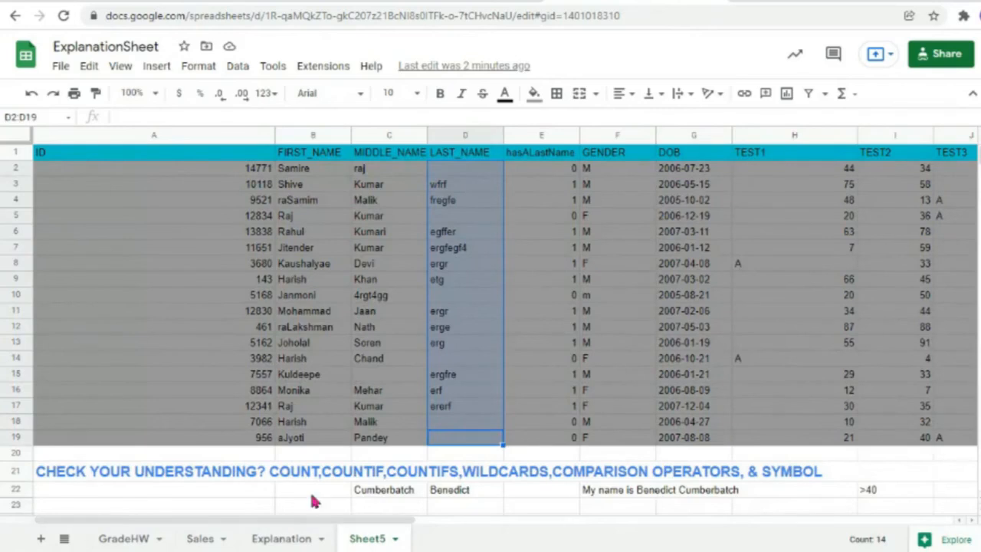
scroll(317, 501, down, 10)
scroll(320, 518, down, 5)
scroll(317, 518, down, 2)
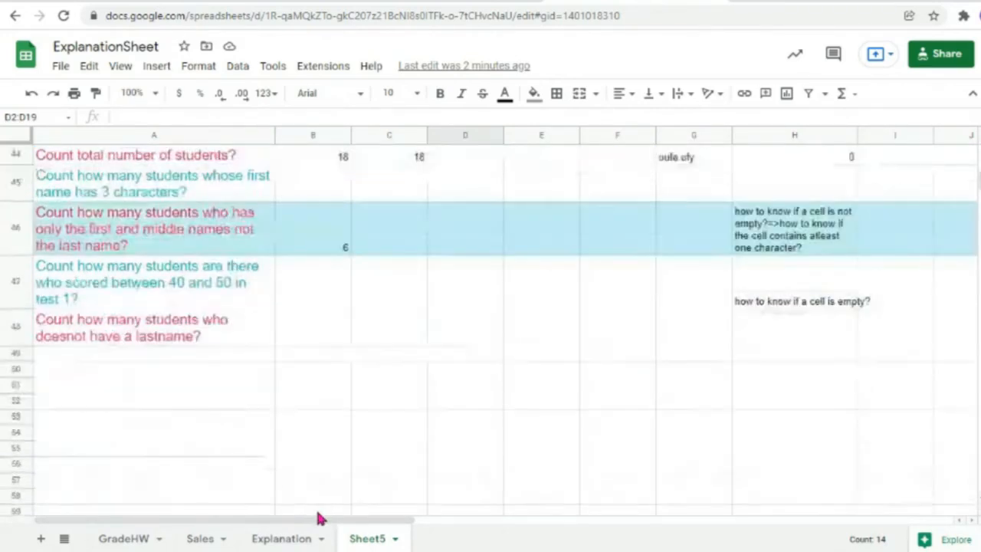
scroll(300, 442, up, 2)
click(302, 470)
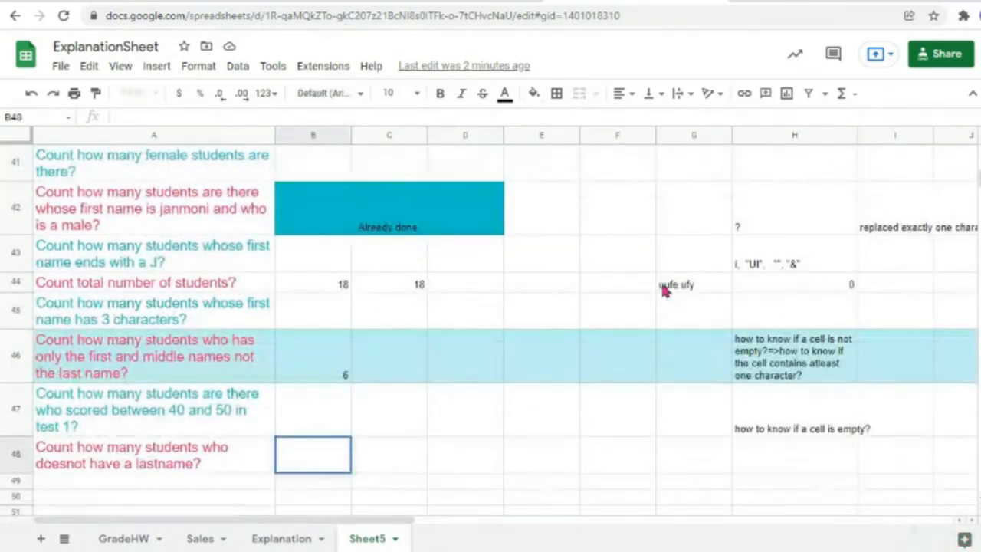
Step: Reopen and recommit H44's COUNTIF check formula several times to inspect it
click(741, 284)
double_click(770, 289)
click(782, 325)
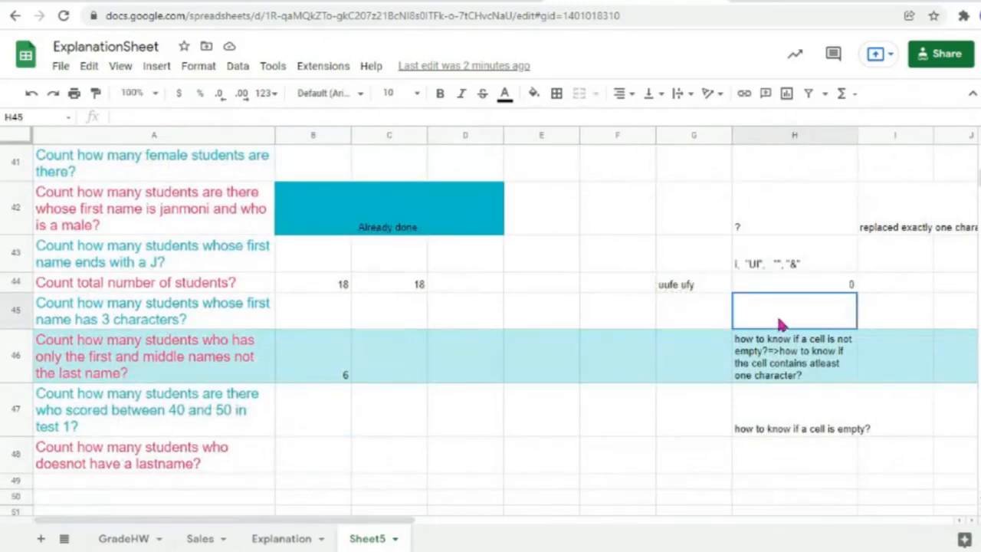
click(770, 290)
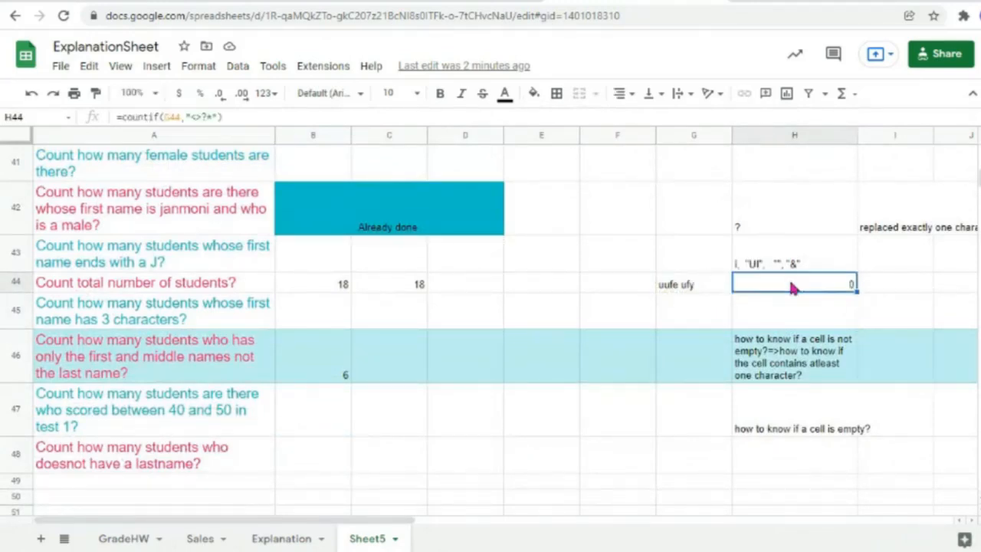
double_click(793, 290)
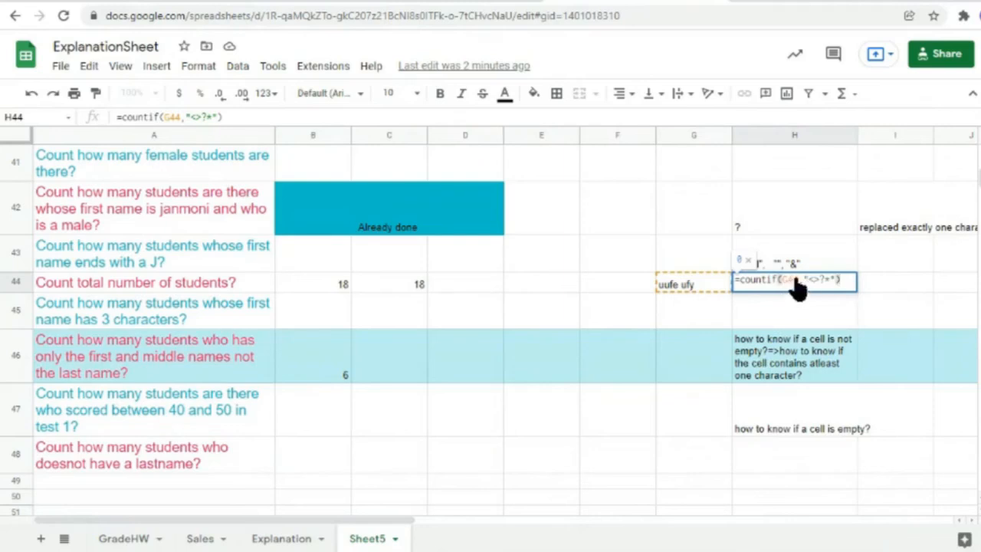
click(770, 310)
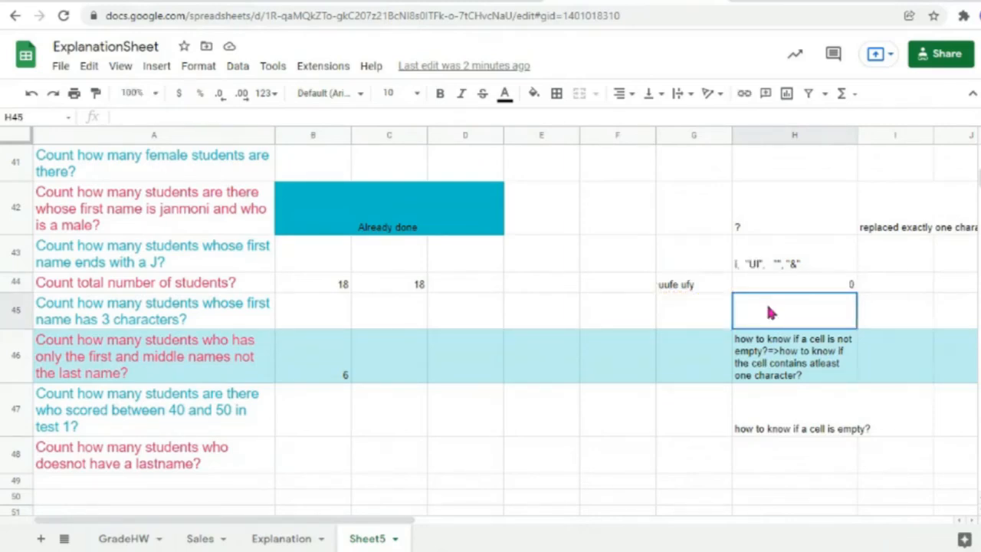
double_click(805, 293)
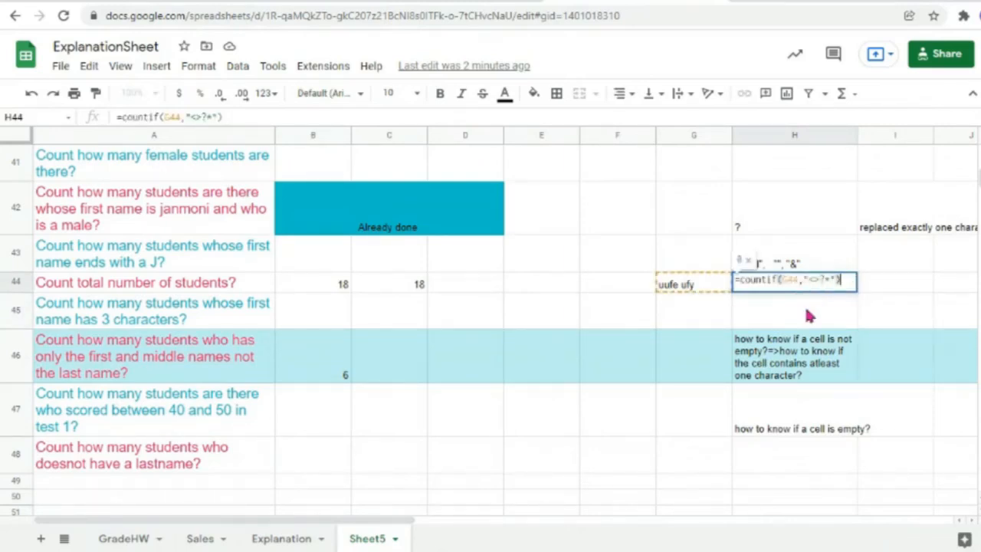
click(808, 316)
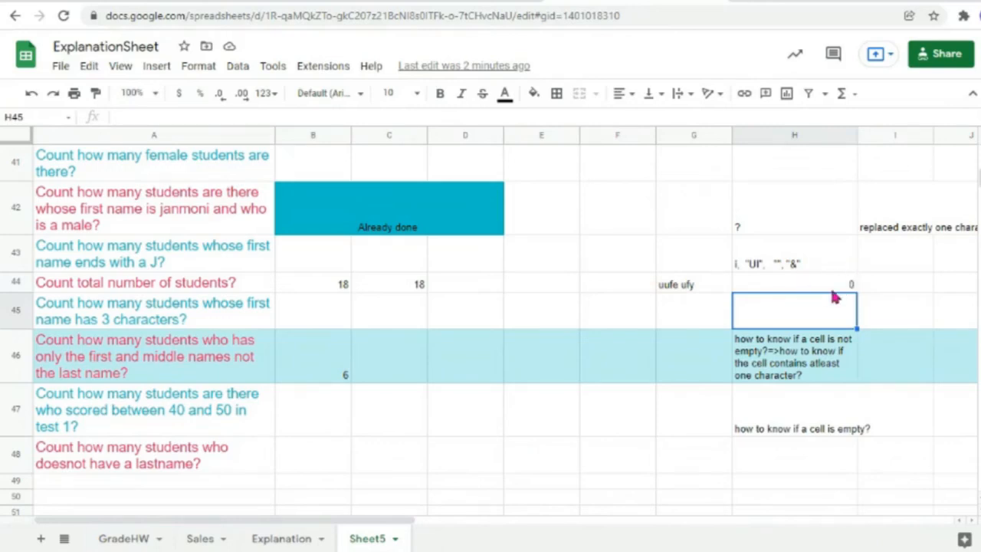
Step: Delete uufe ufy from G44, then enter wedwf3r, checking H44's result each time
click(705, 291)
double_click(705, 287)
drag(705, 284, 504, 275)
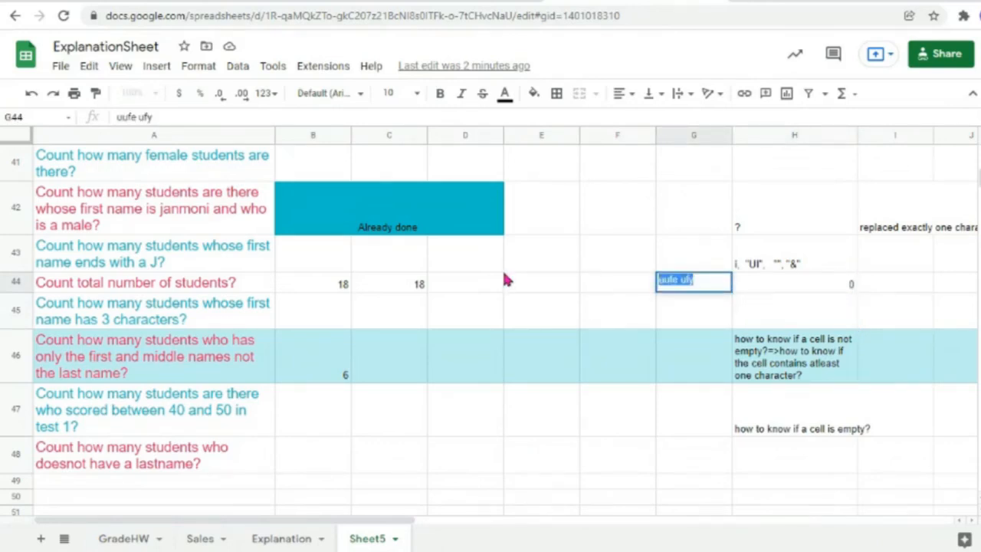
key(BackSpace)
click(794, 318)
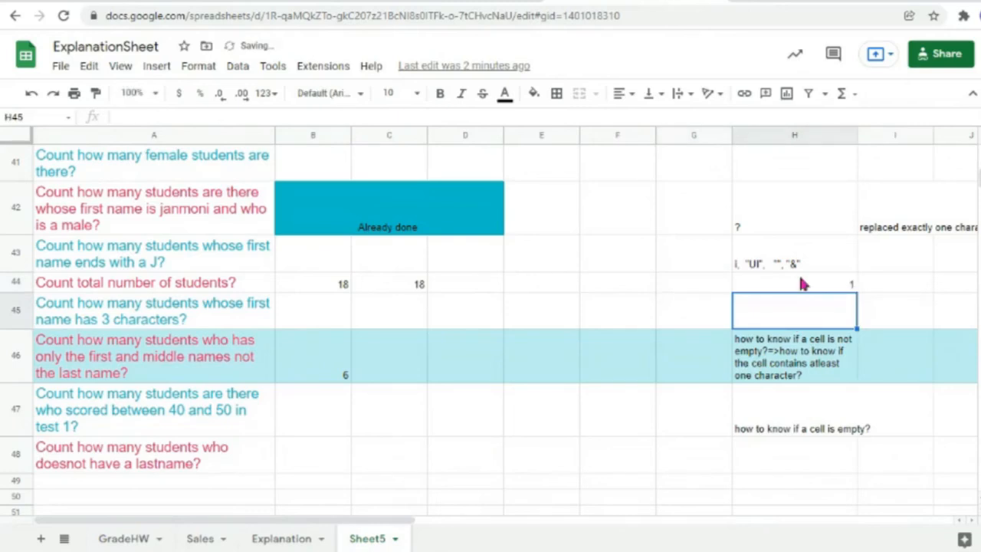
click(696, 284)
text(wedwf3r)
click(764, 314)
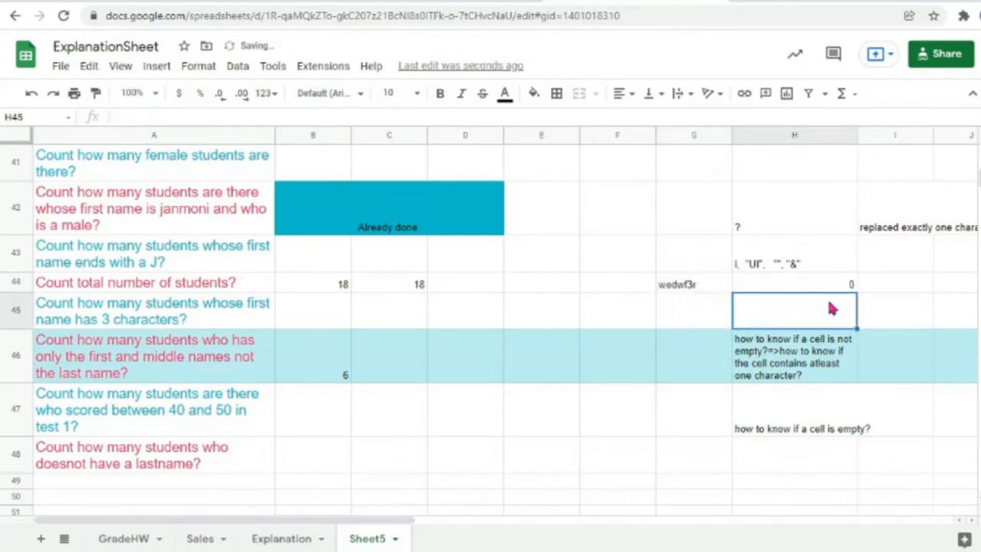
Step: Replace G44's text with q, then clear G44 so H44 shows 1
click(707, 285)
double_click(713, 288)
drag(713, 289, 391, 271)
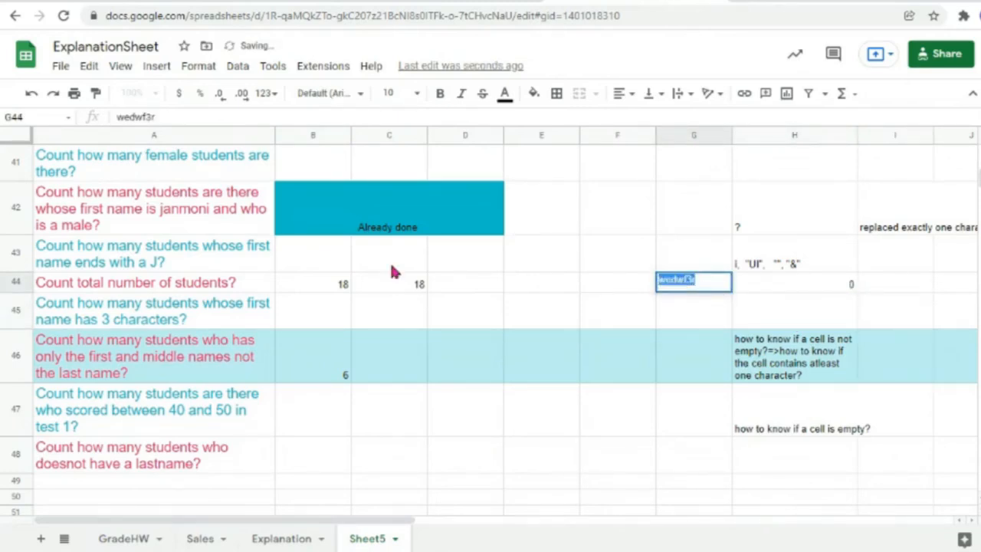
text(q)
click(763, 320)
click(701, 291)
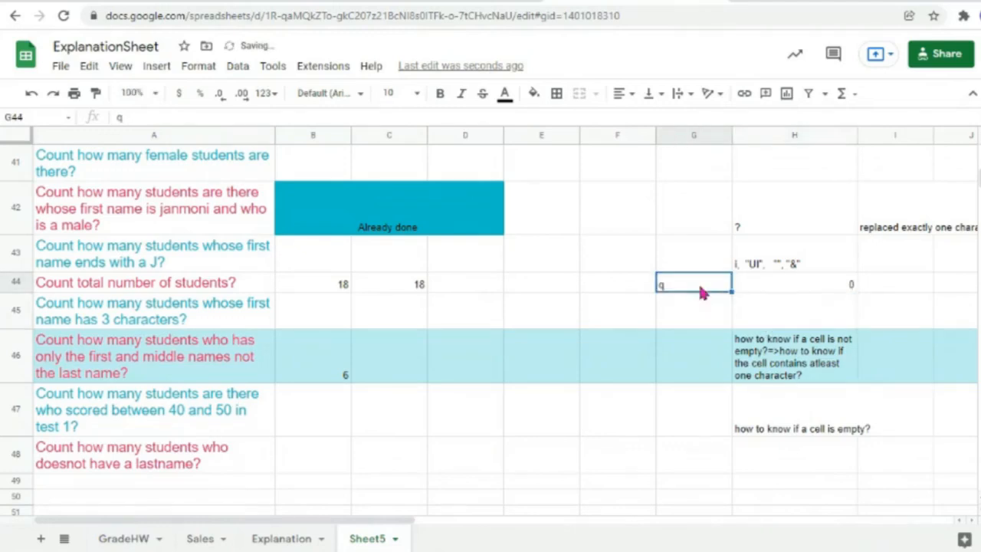
key(Delete)
click(755, 318)
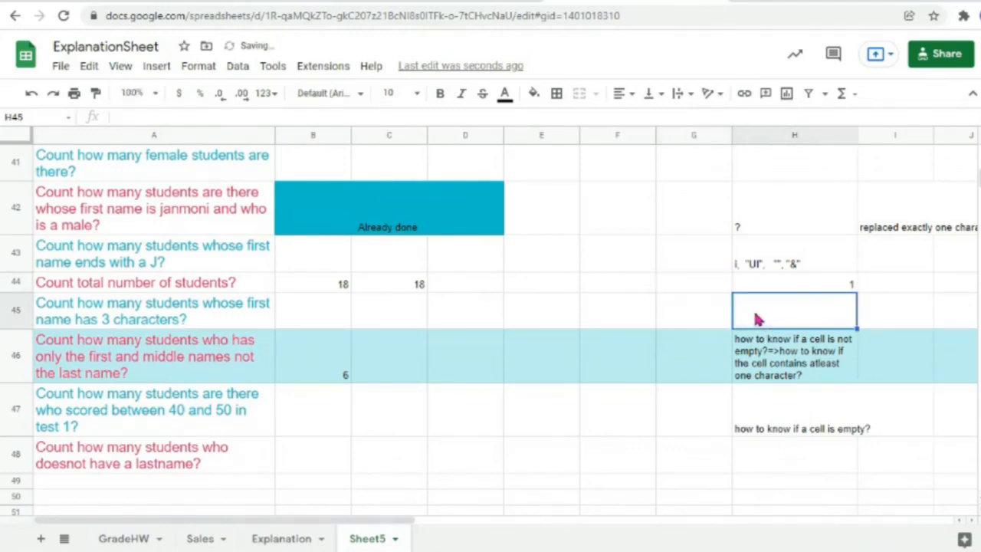
click(320, 458)
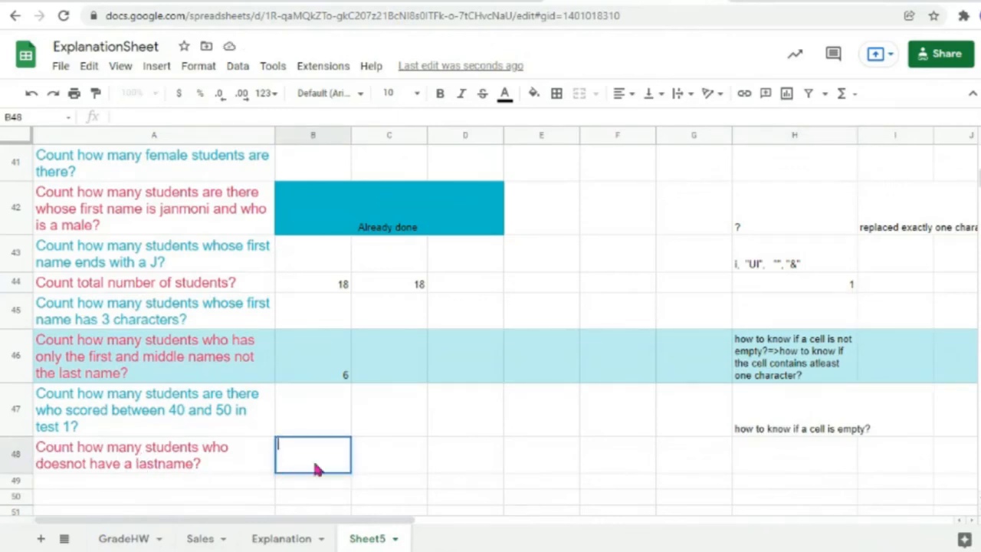
Step: Type =countif(D2:D19,"<>?*") in B48 to count the 6 students without a last name
text(=coun)
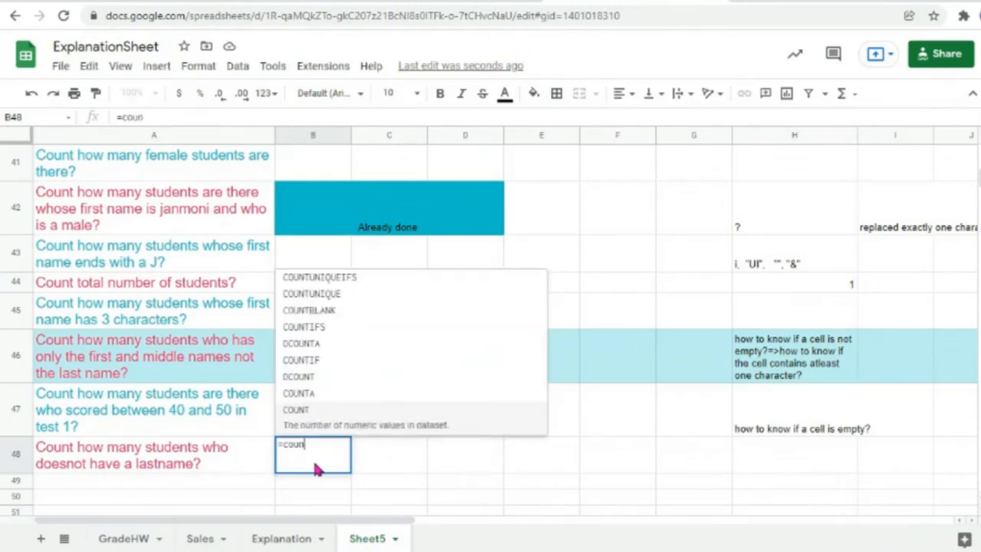
text(tif()
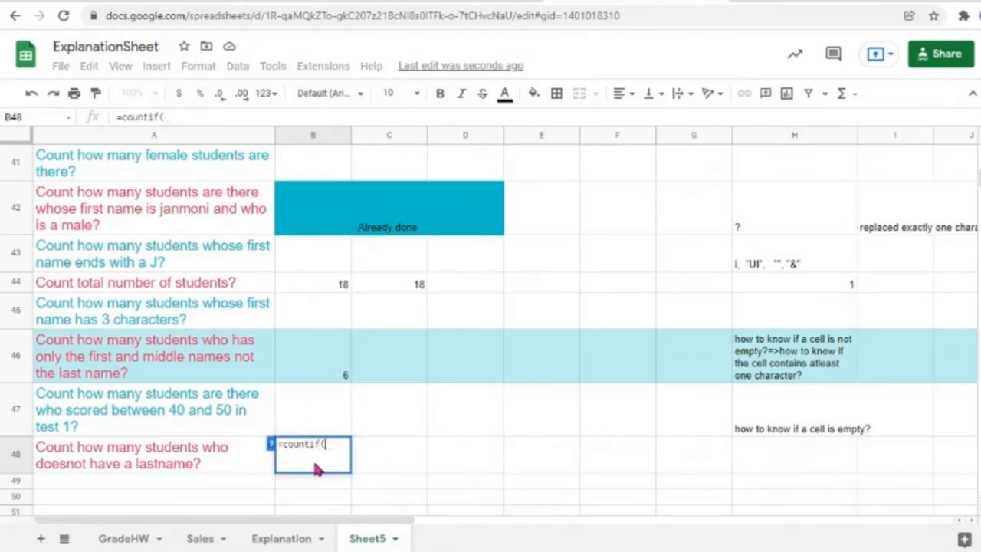
scroll(193, 518, up, 5)
scroll(193, 518, up, 10)
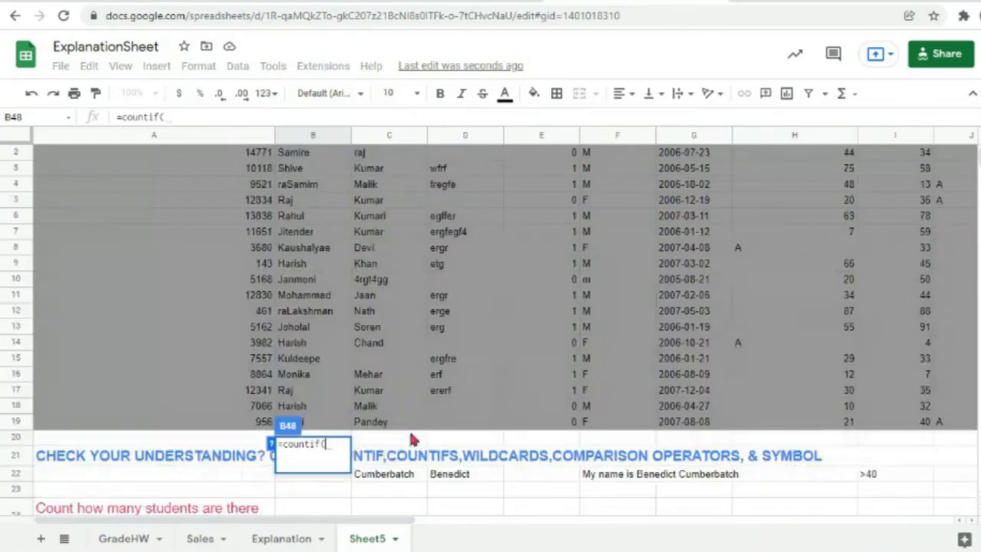
drag(445, 423, 453, 171)
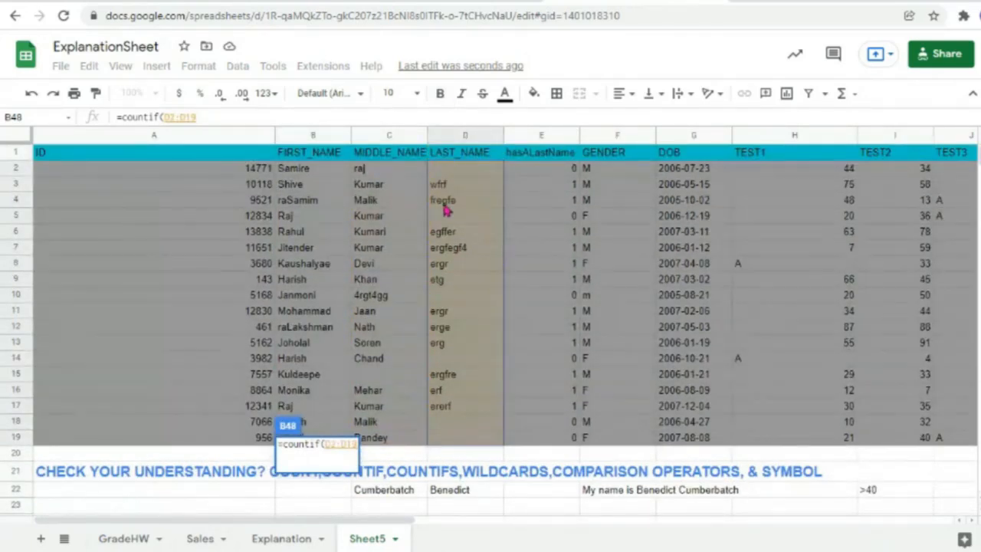
text(,"")
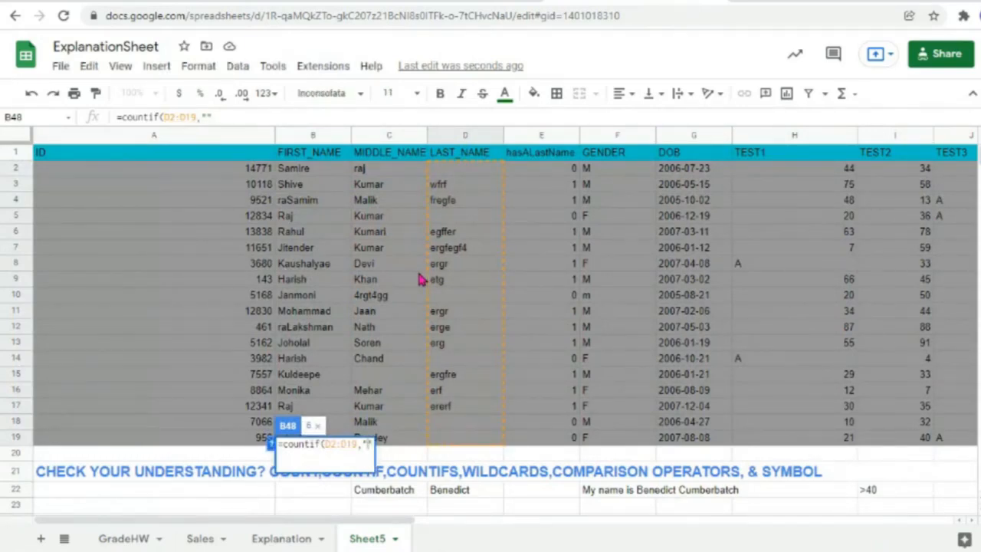
text(<>)
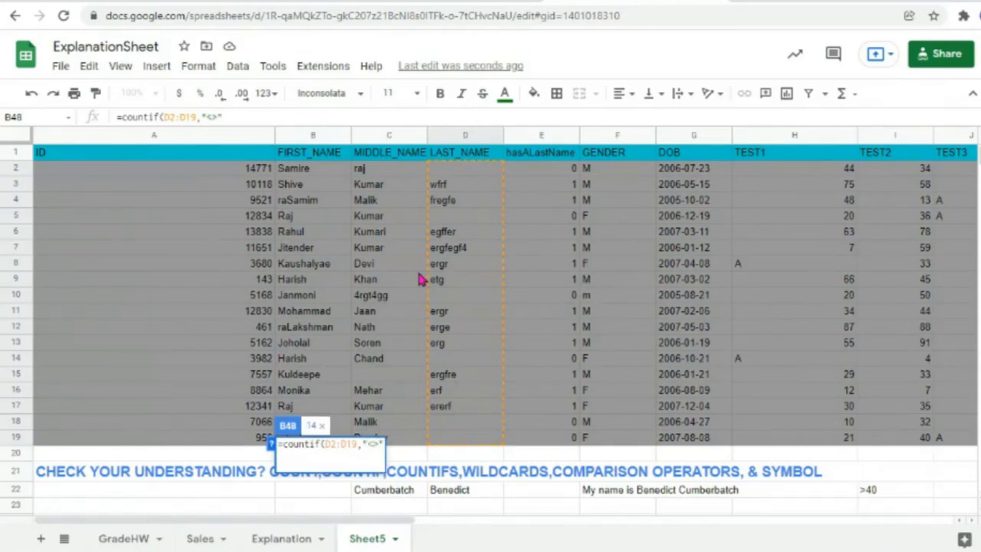
text(*)
key(BackSpace)
text(?*)
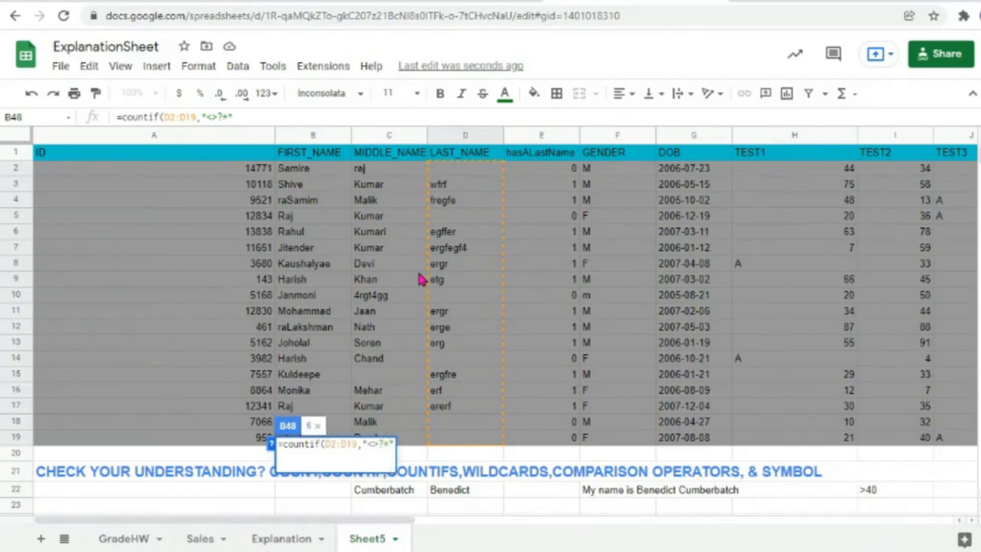
key(shift+Left)
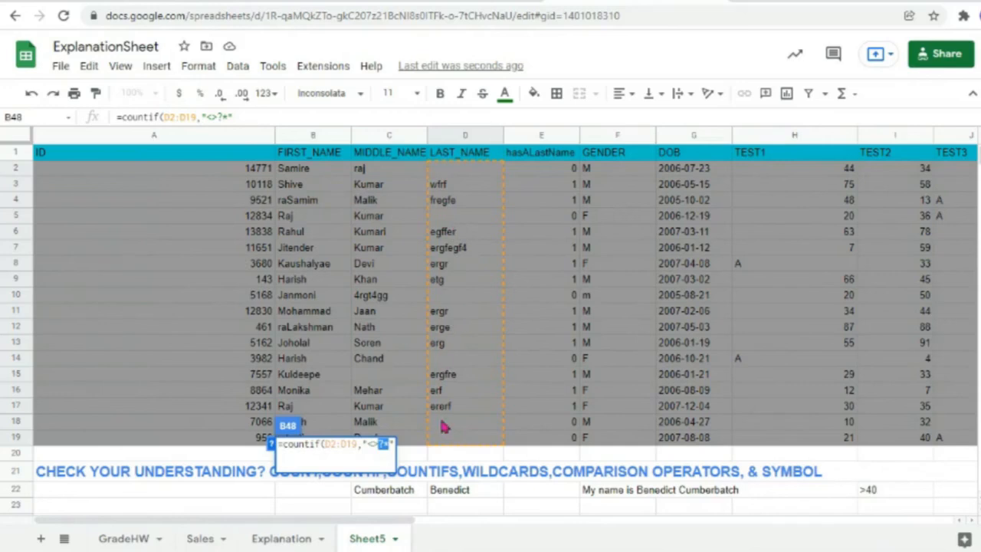
click(377, 454)
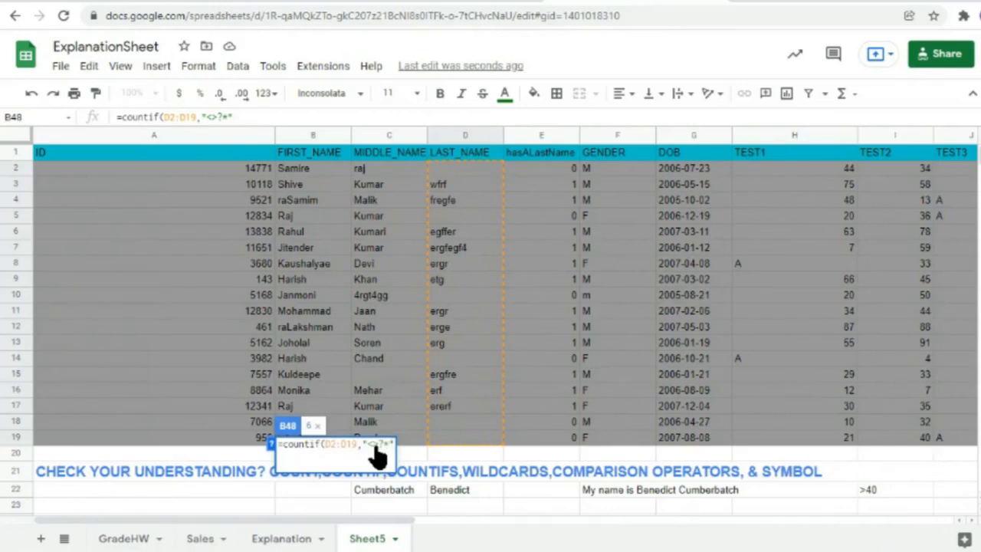
Step: Confirm the B48 COUNTIF formula, then clear the student's last name in D12
key(Return)
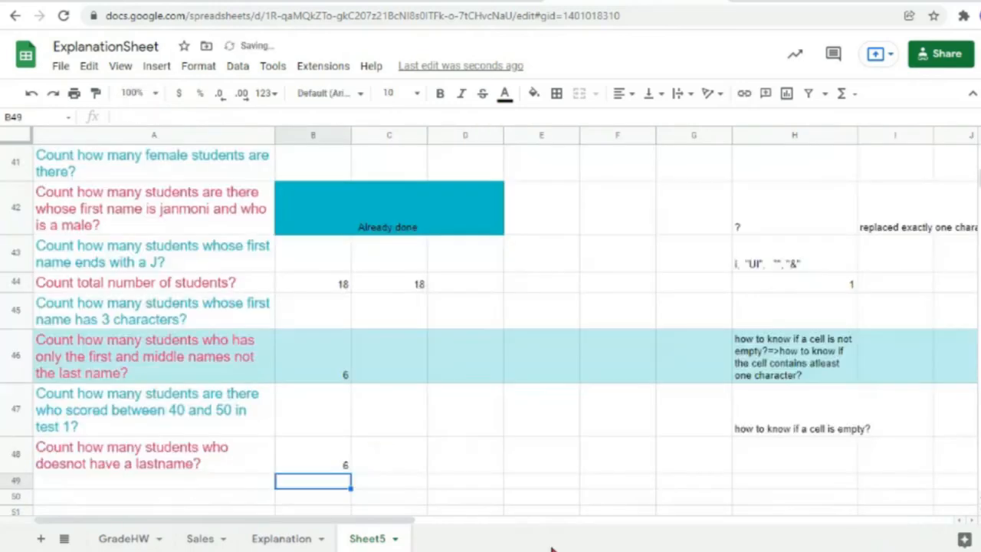
scroll(603, 215, up, 10)
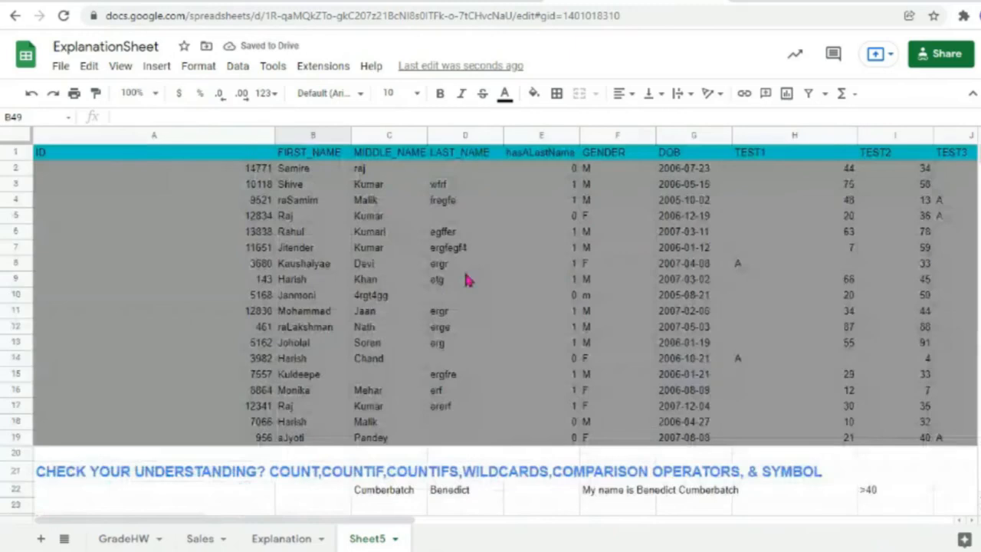
click(451, 327)
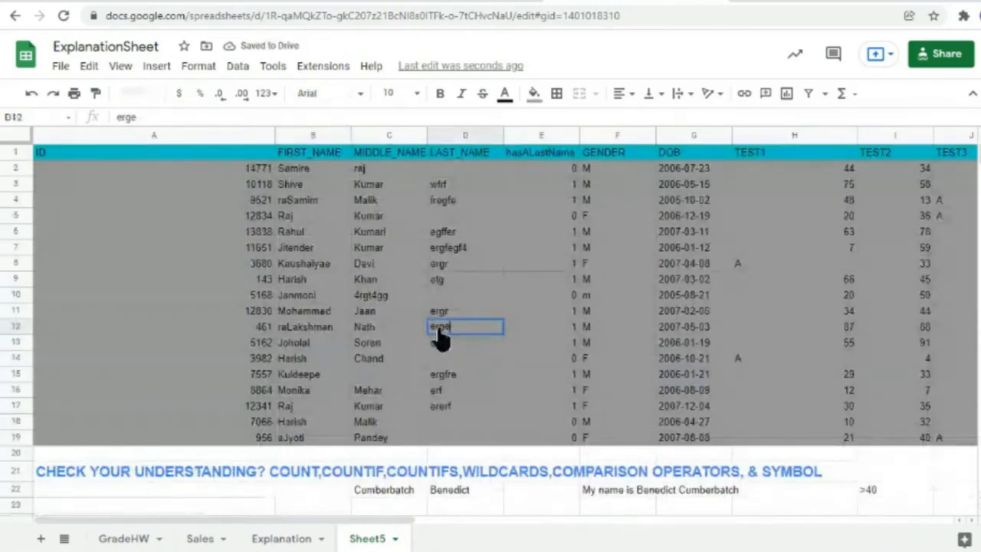
key(Delete)
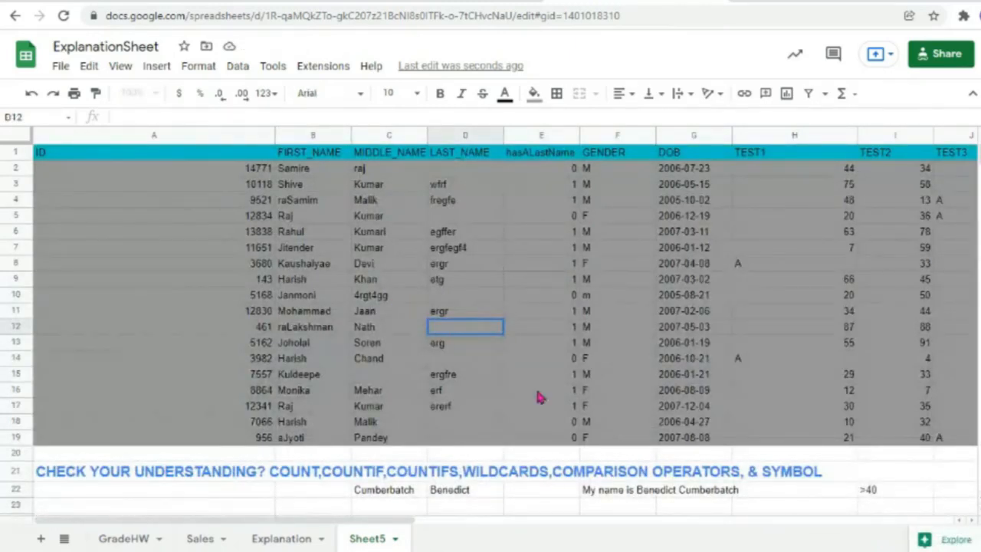
Step: Check that B46 and B48 both now show a count of 7 students
click(431, 394)
scroll(447, 394, down, 10)
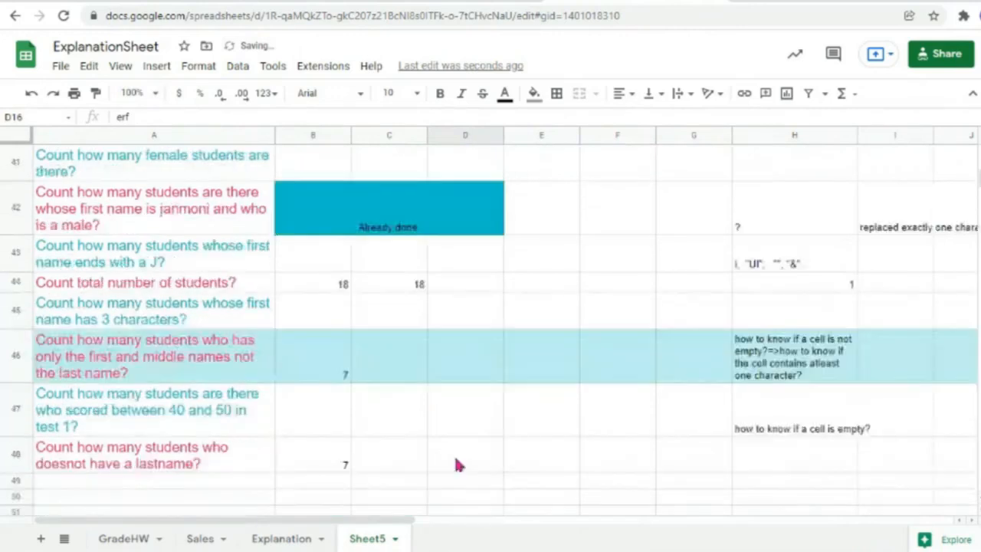
click(328, 464)
scroll(383, 429, down, 2)
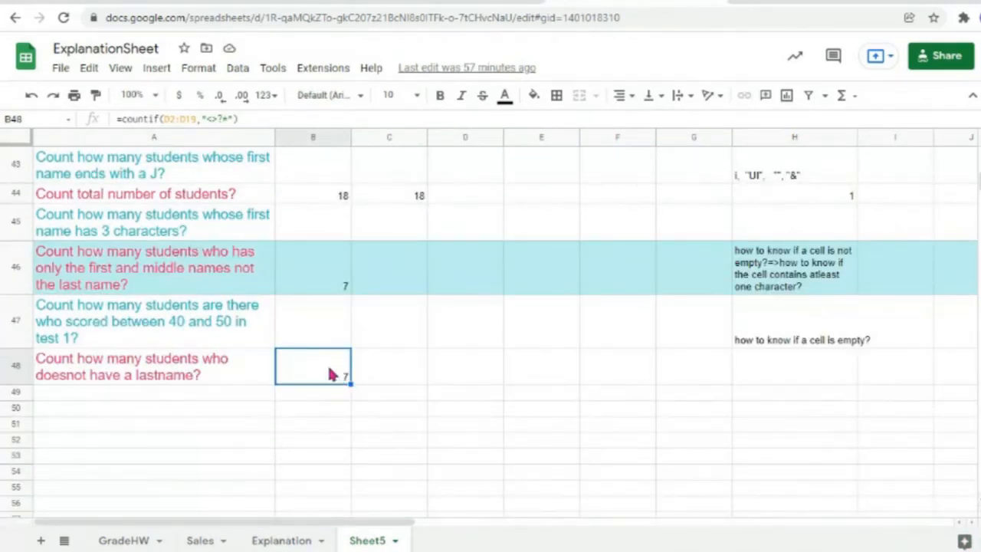
scroll(267, 377, up, 8)
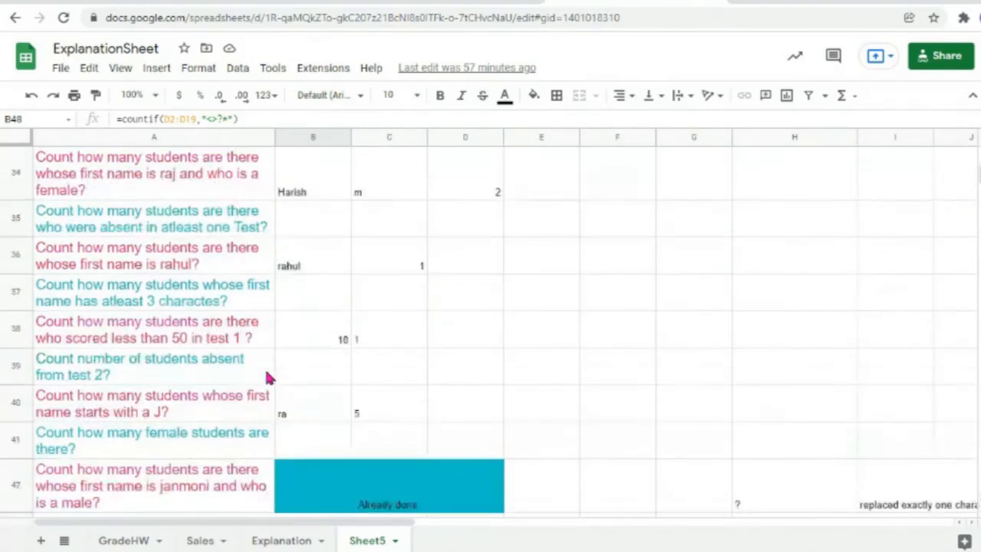
scroll(268, 376, up, 5)
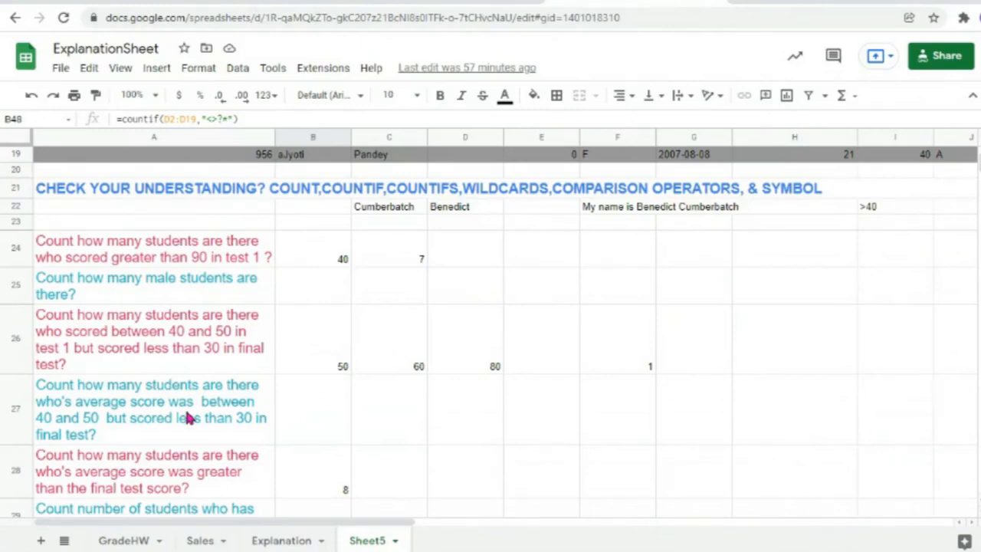
scroll(188, 418, down, 12)
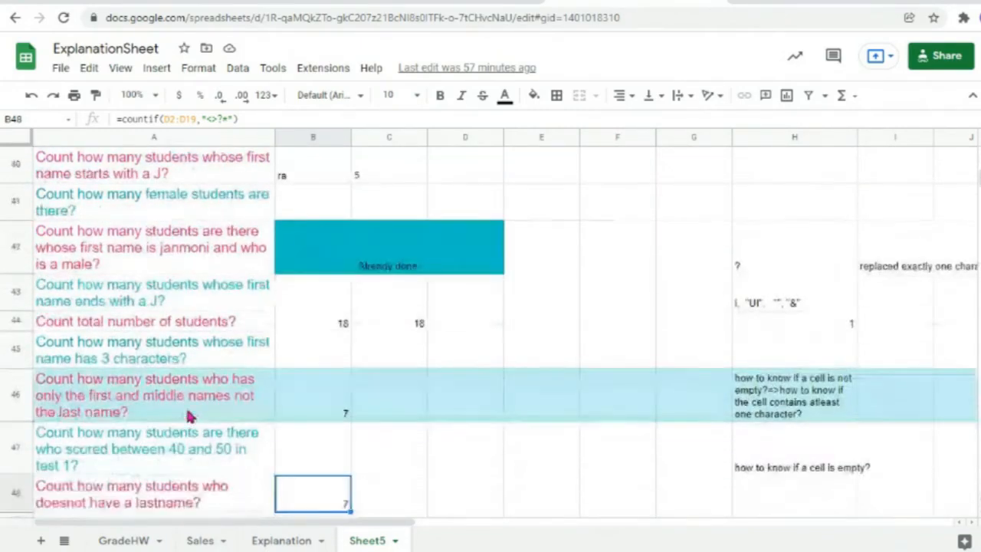
scroll(188, 417, up, 15)
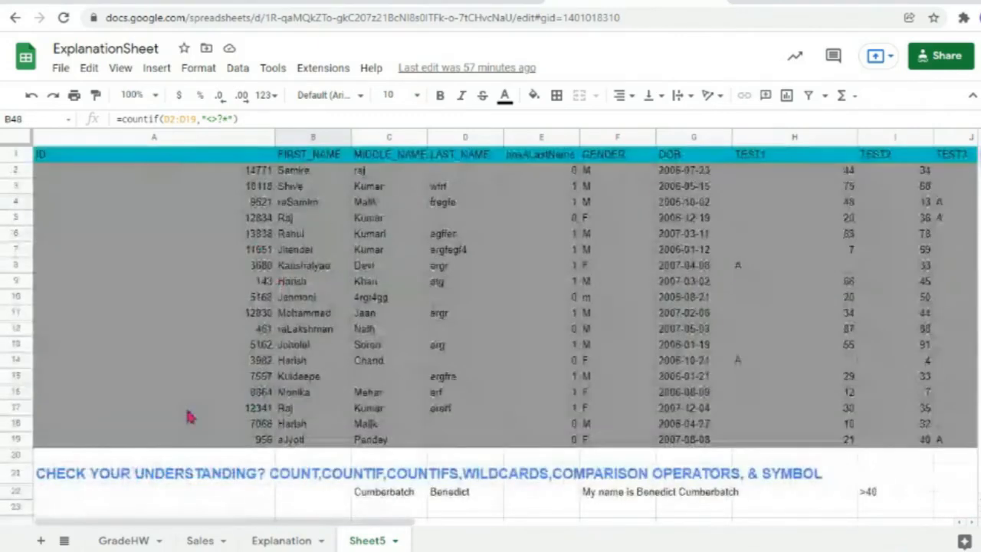